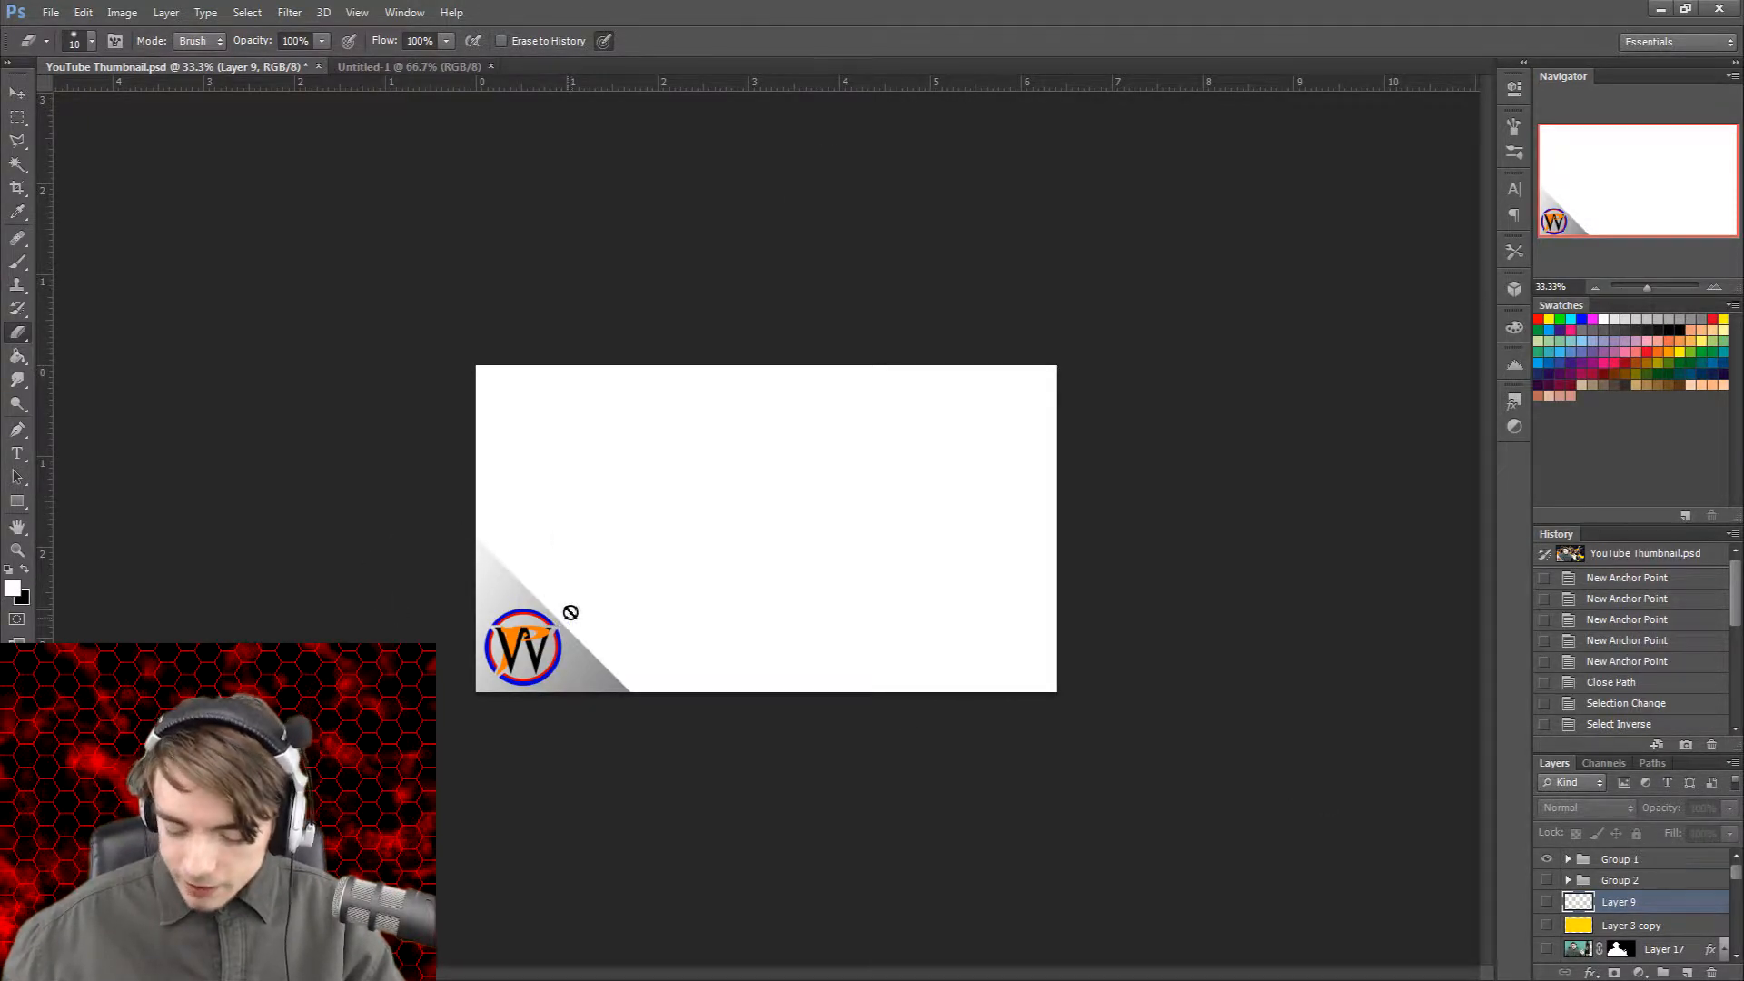
Step: Select the Group 1 layer group and identify its artwork by hiding and reshowing it
left_click(1589, 859)
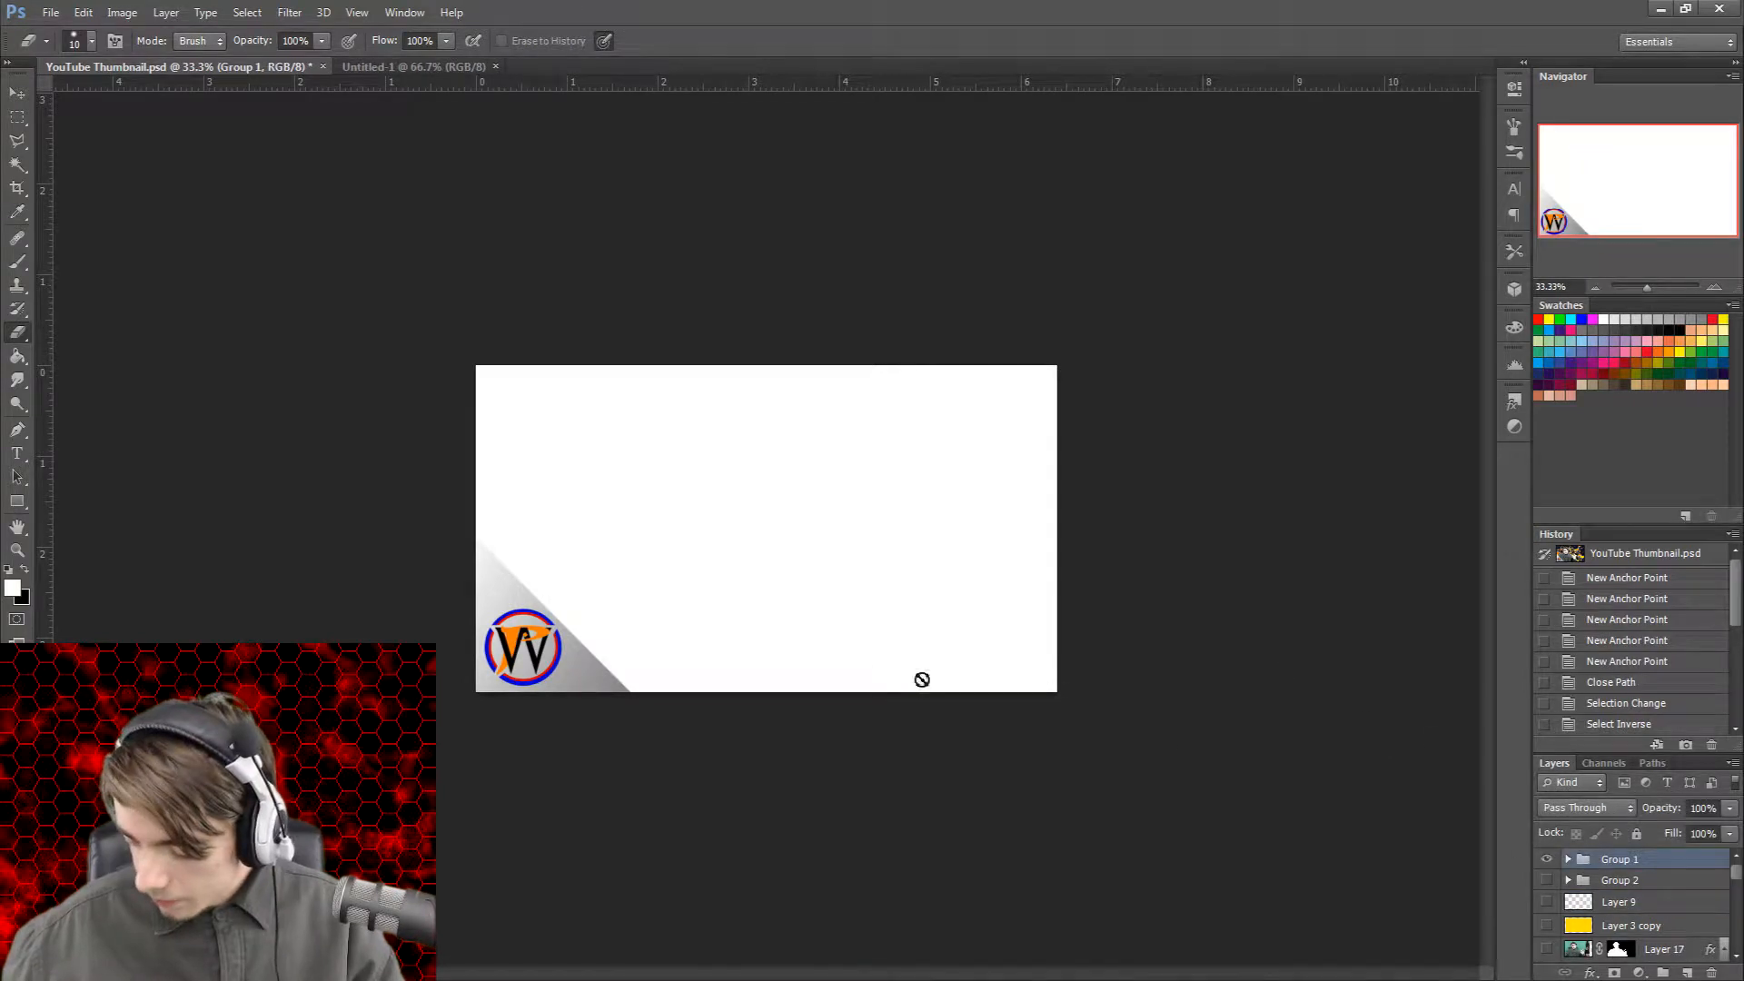
left_click(1547, 860)
left_click(1546, 860)
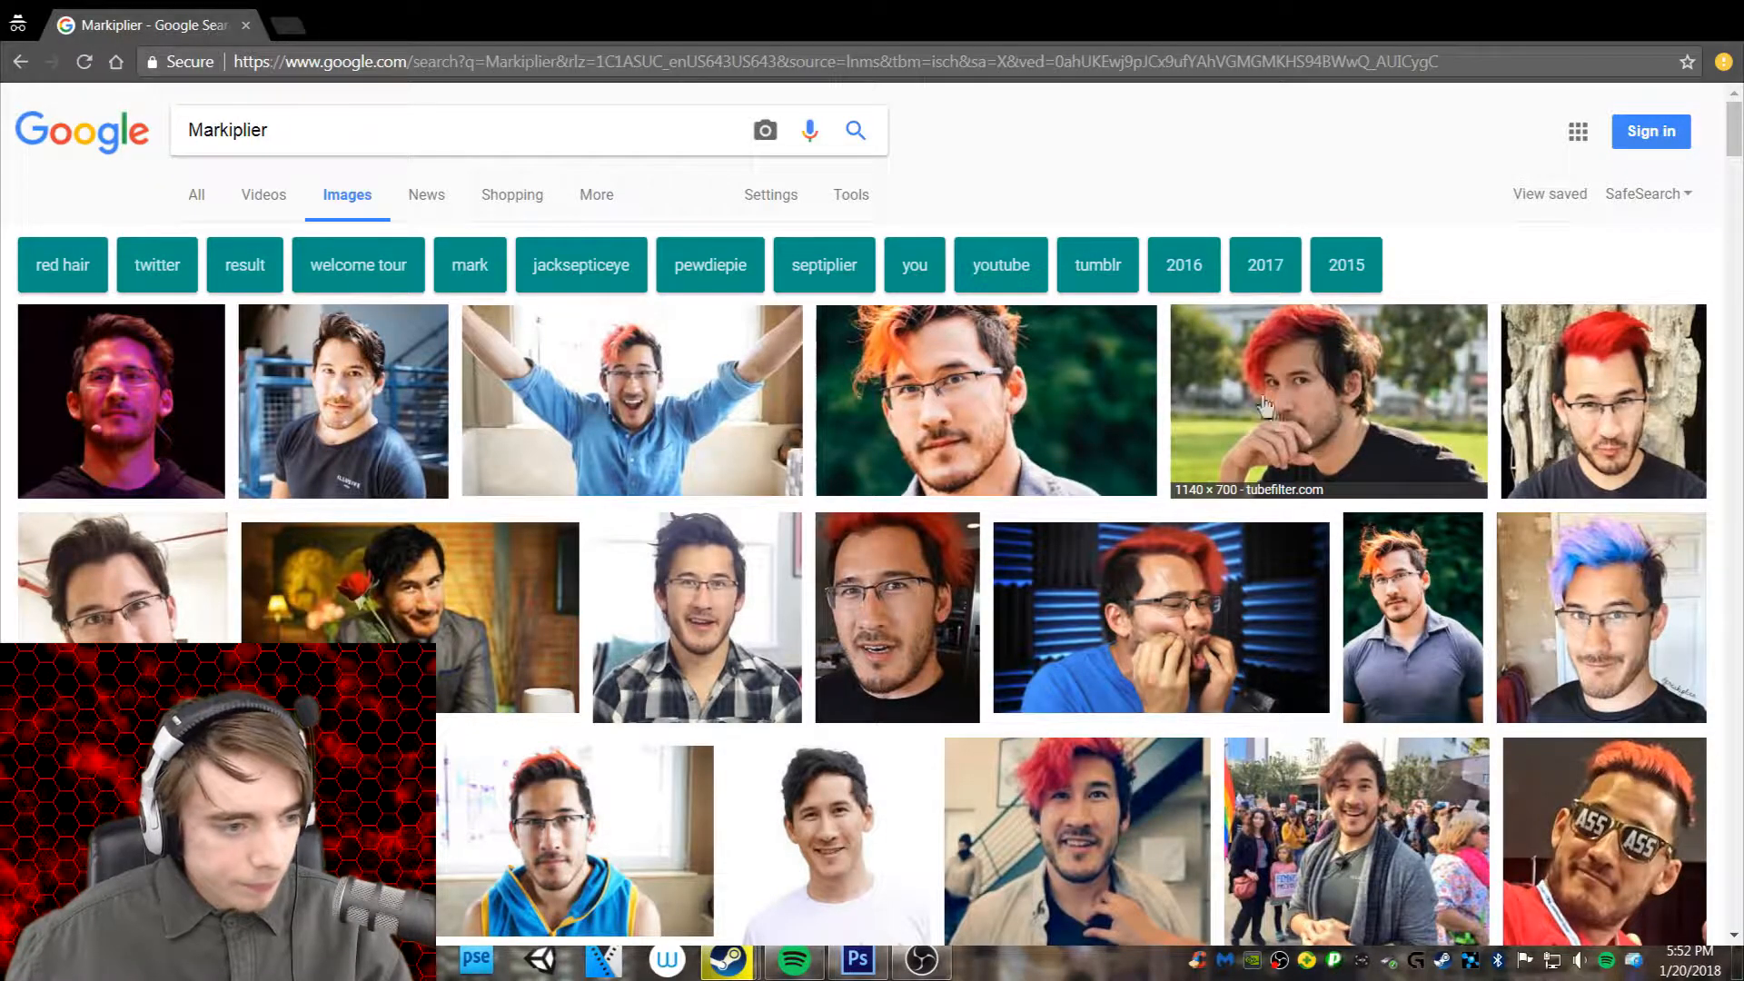
Step: Browse the Markiplier image results for a portrait suitable for the thumbnail
scroll(860, 442, "down", 7)
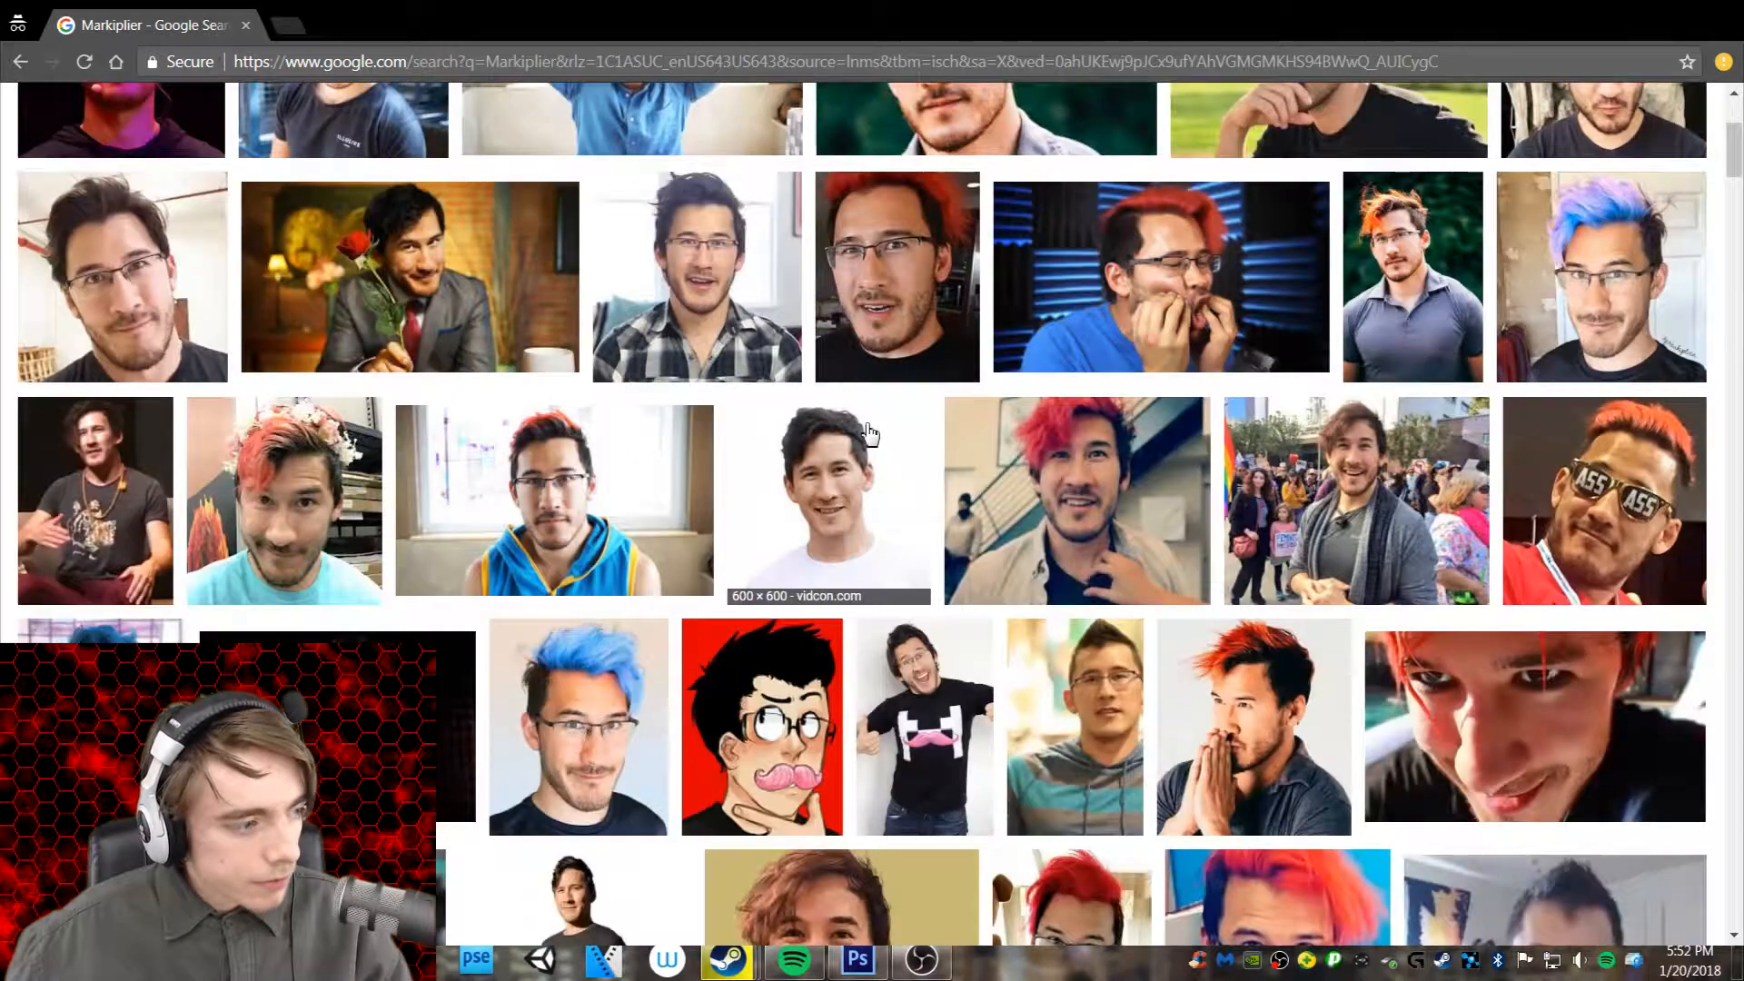
scroll(860, 442, "down", 6)
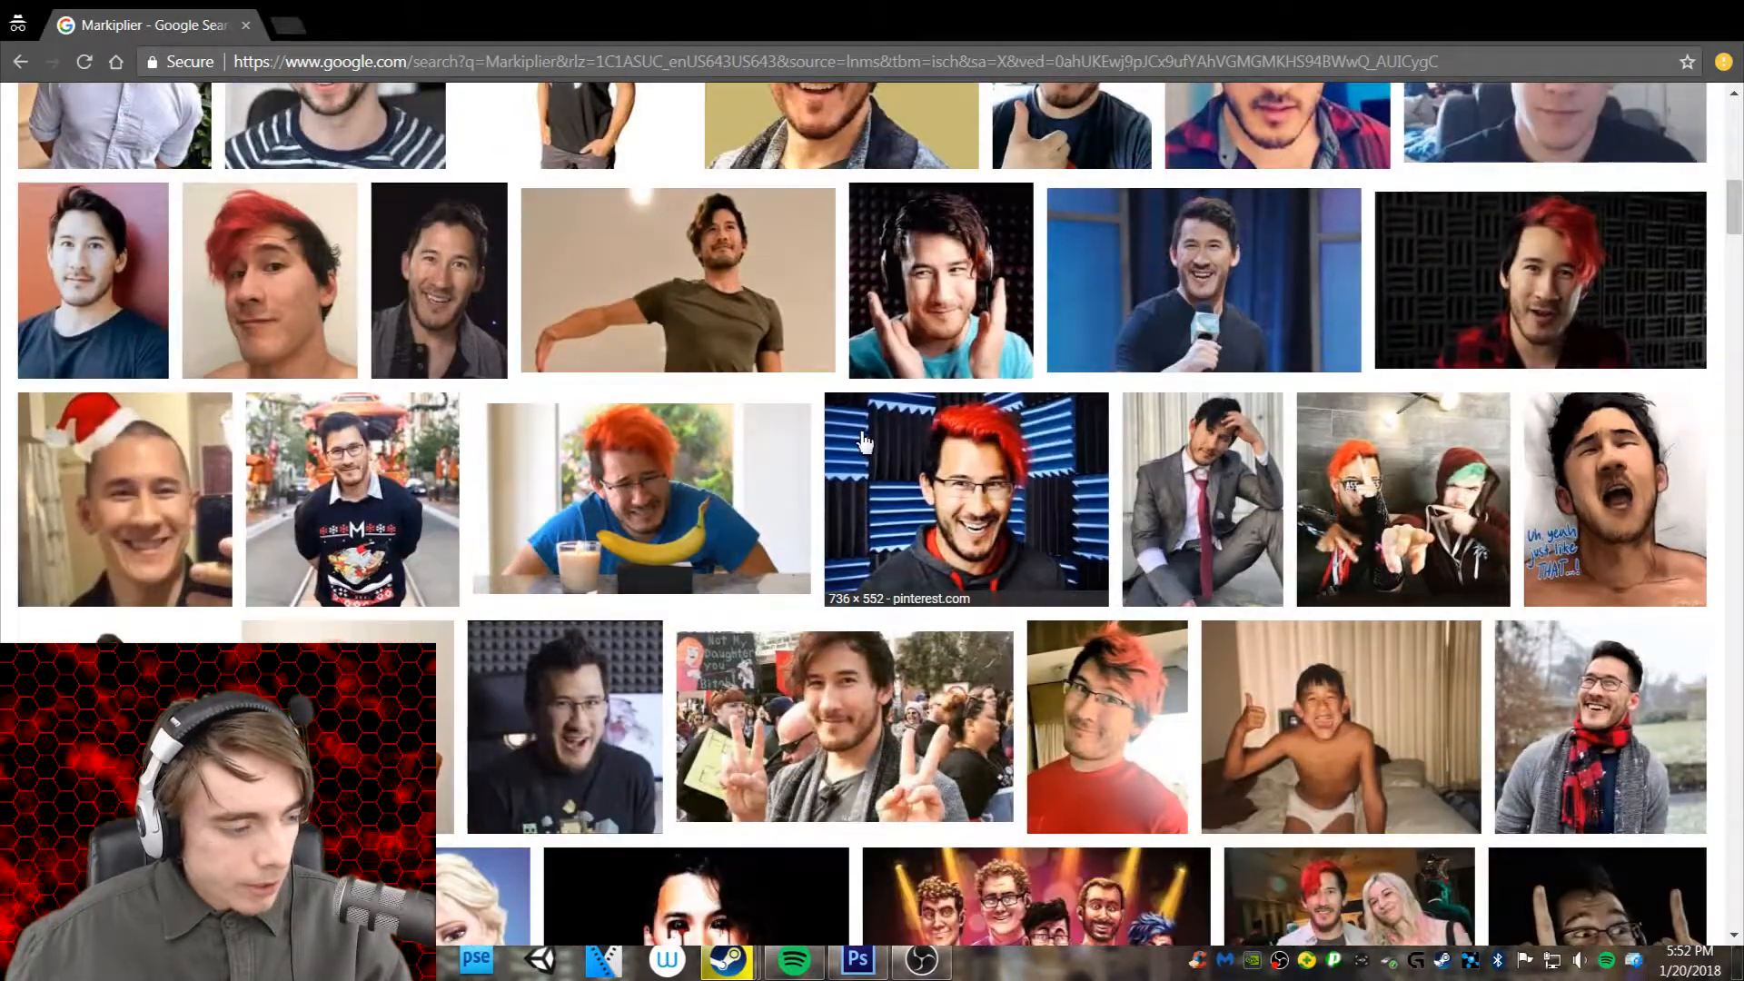
scroll(863, 442, "down", 3)
scroll(1453, 474, "up", 8)
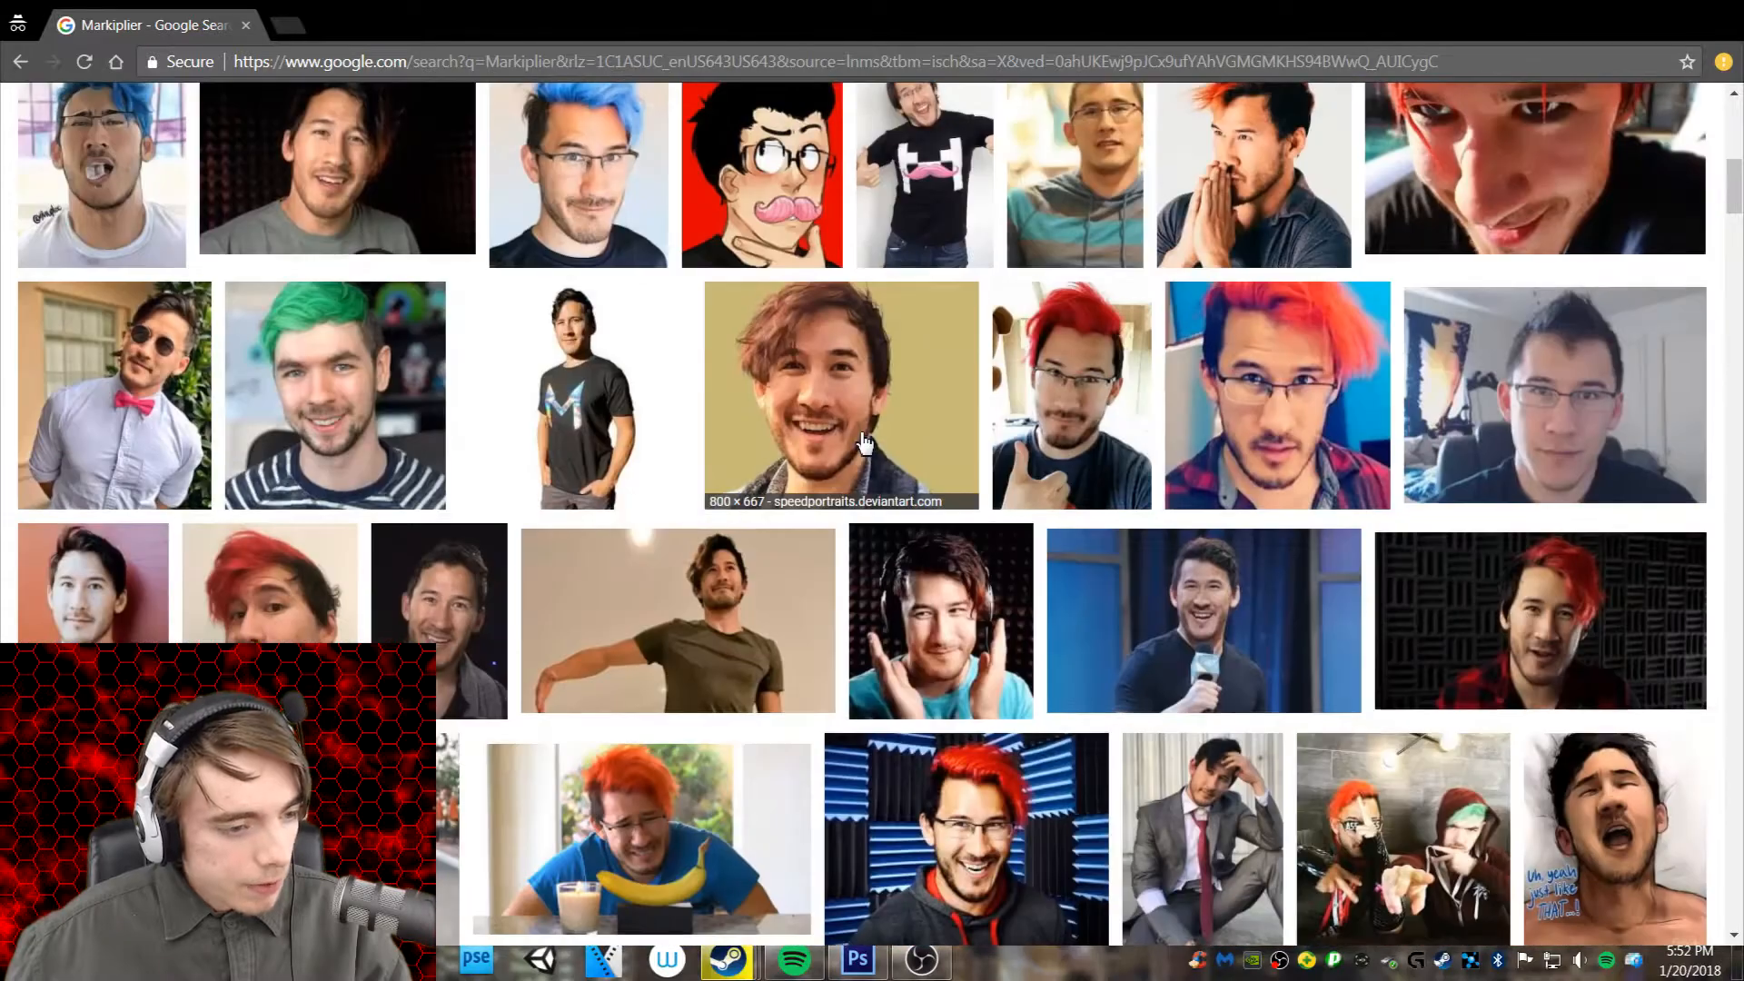
scroll(1453, 474, "up", 4)
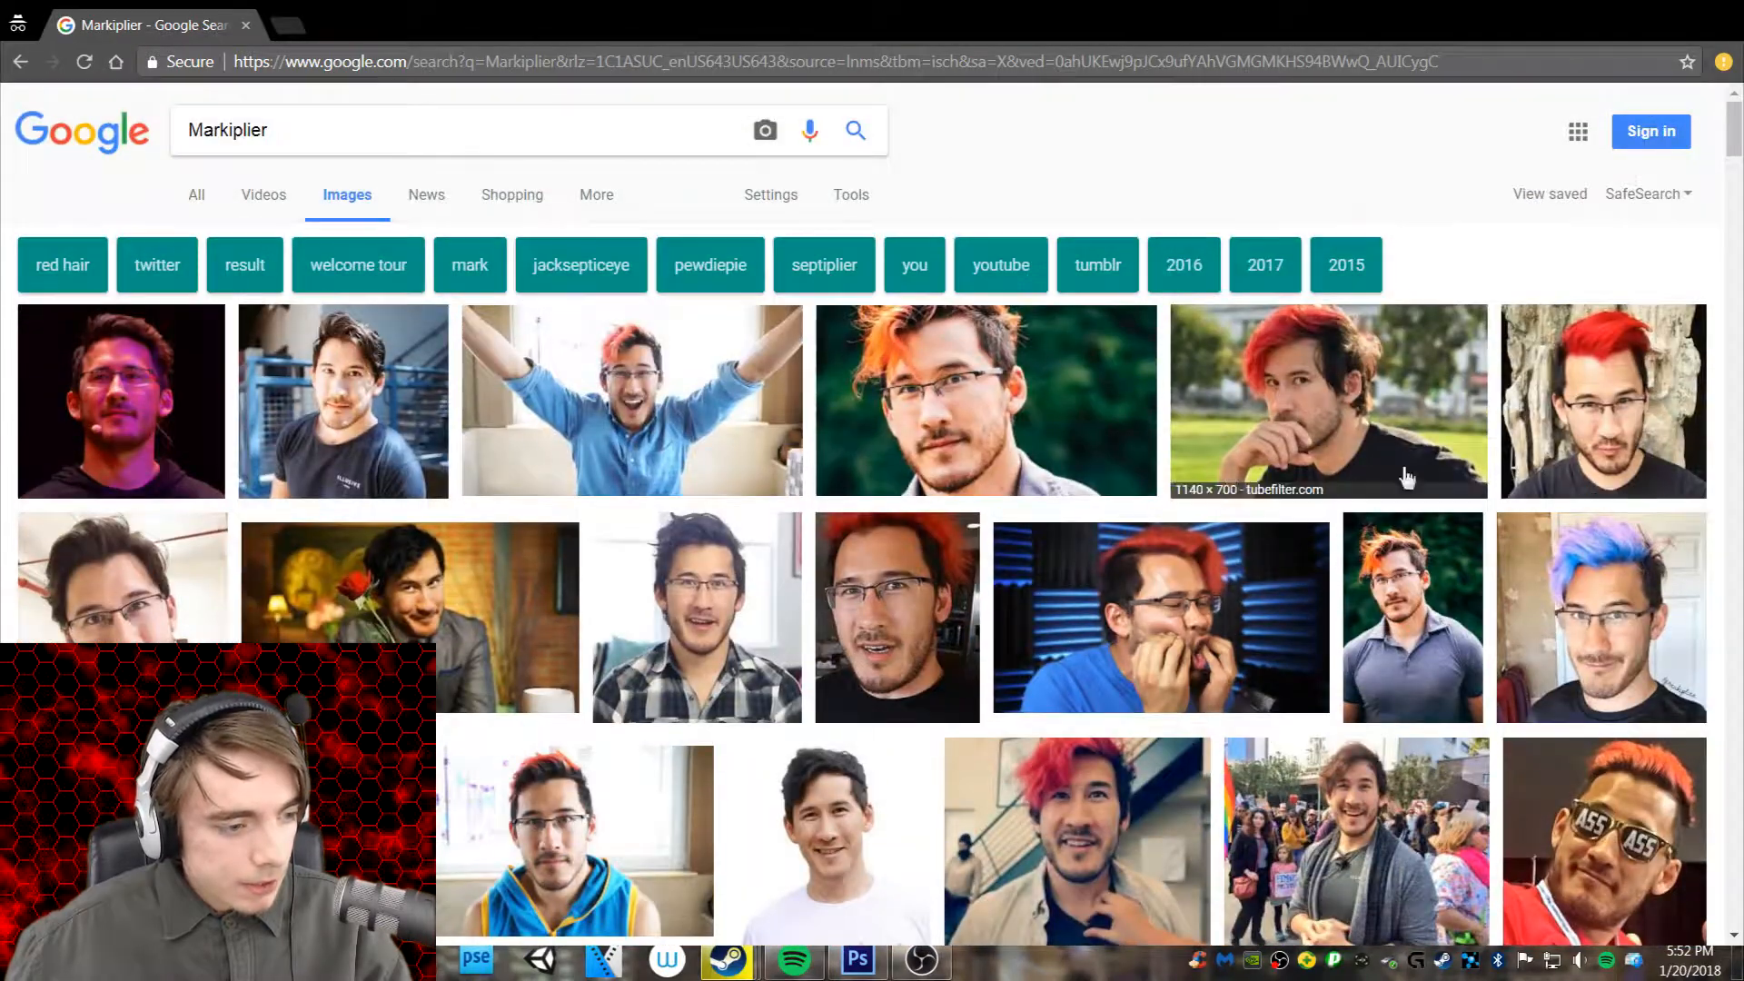
scroll(925, 527, "down", 2)
scroll(924, 527, "down", 5)
scroll(592, 475, "down", 3)
scroll(629, 477, "down", 5)
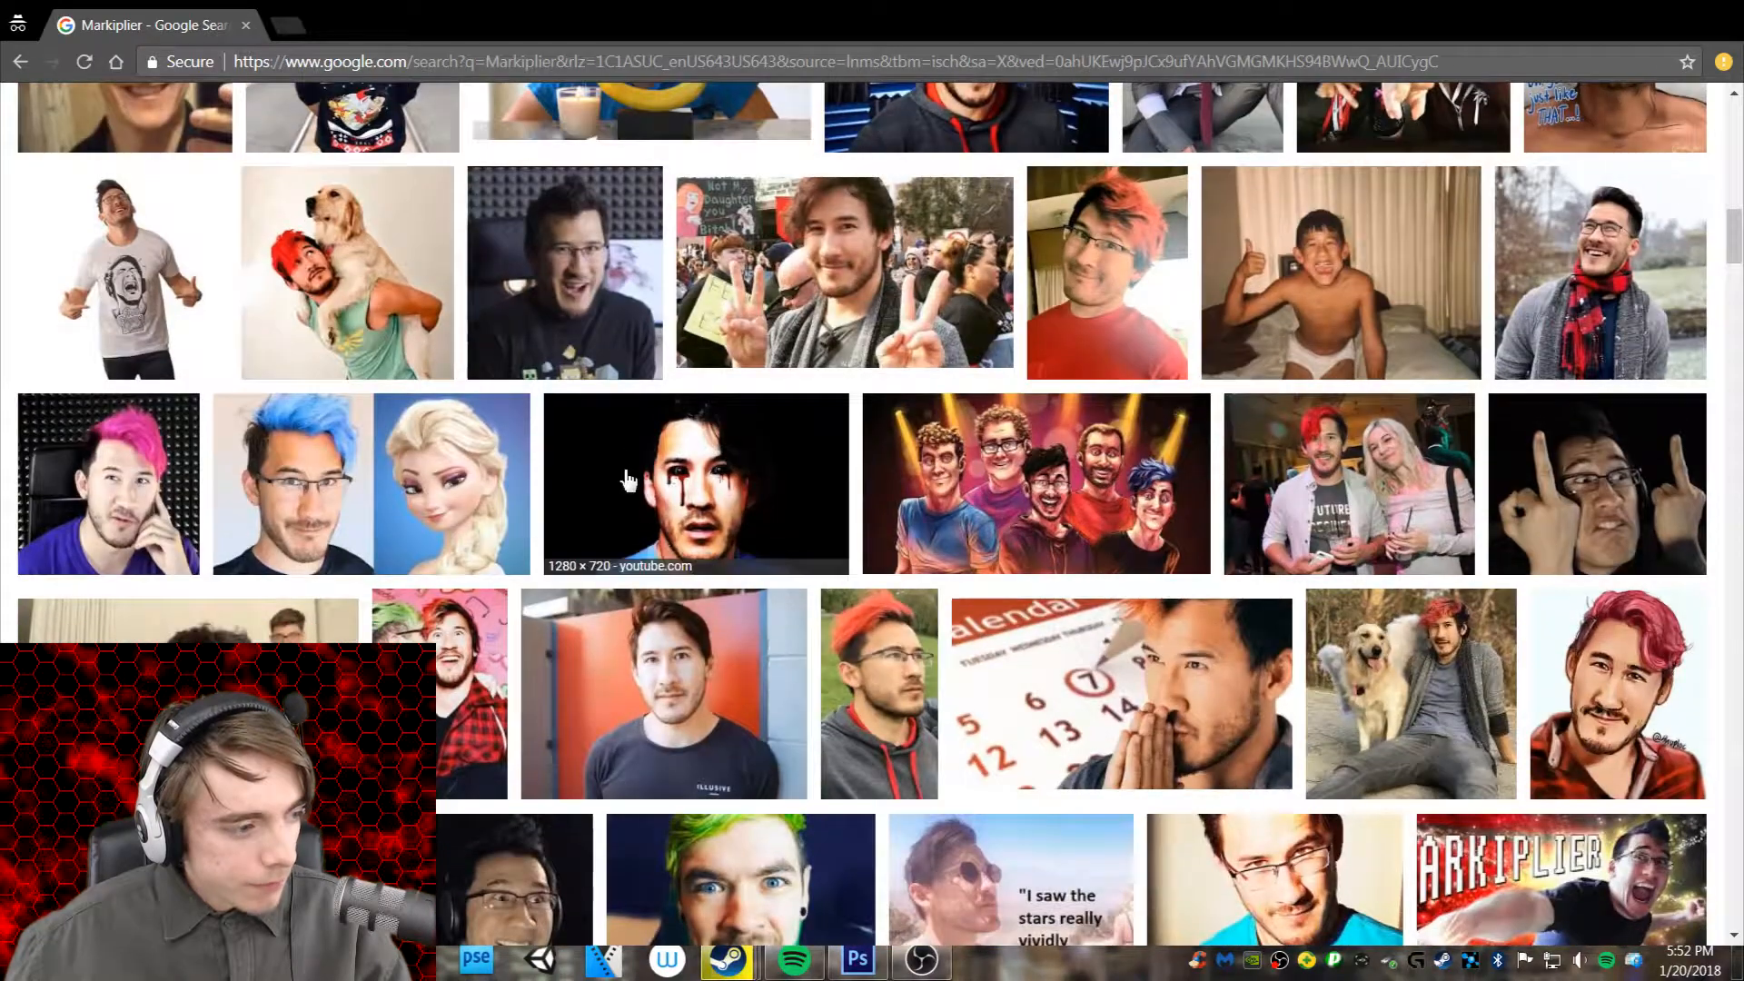
scroll(626, 484, "down", 4)
scroll(627, 486, "down", 5)
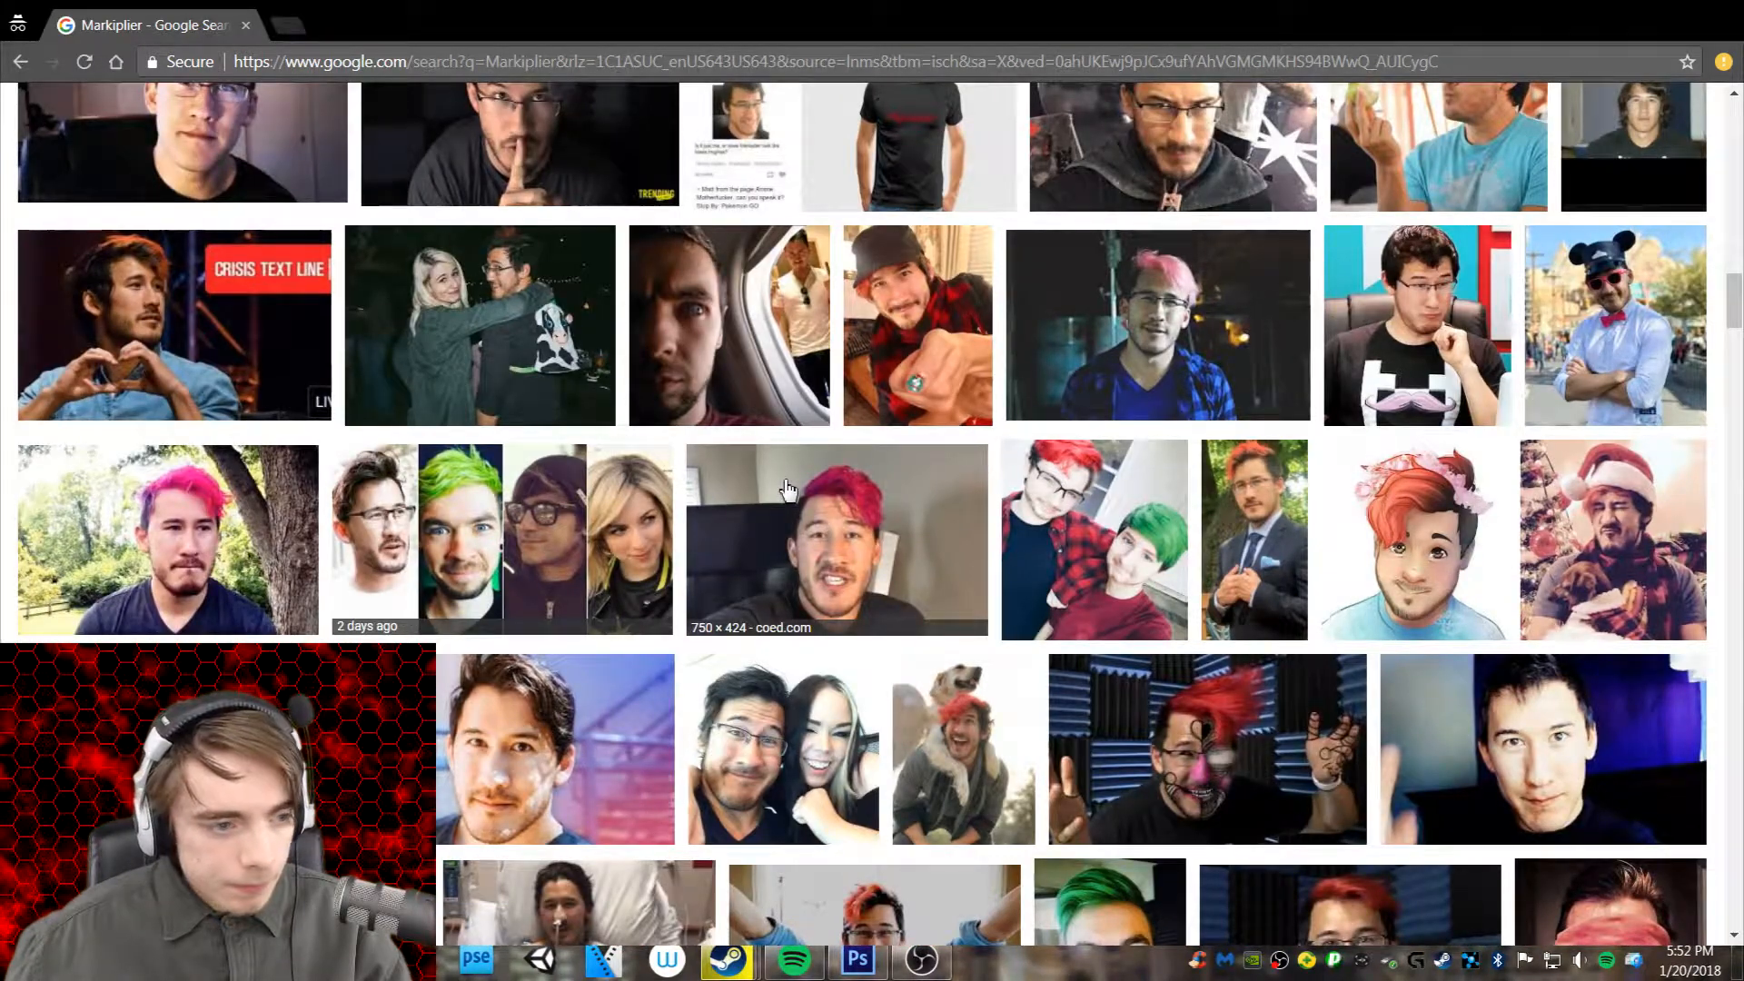
scroll(786, 488, "down", 4)
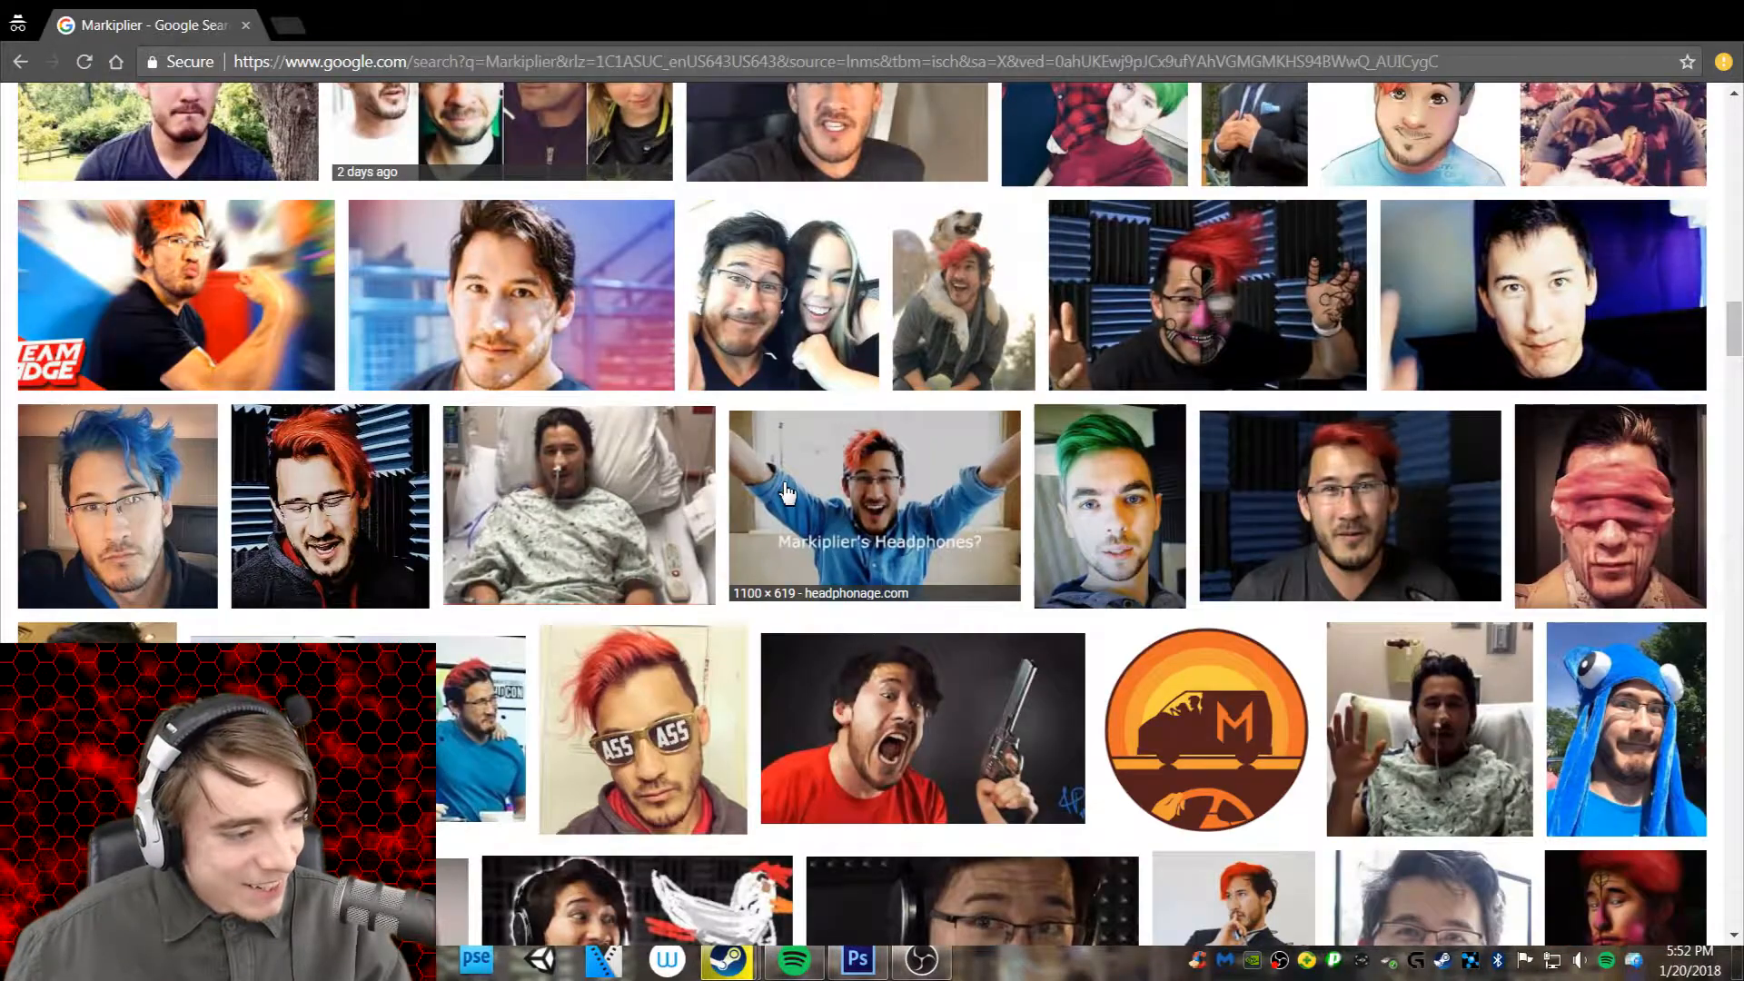
scroll(891, 505, "up", 4)
scroll(892, 506, "down", 2)
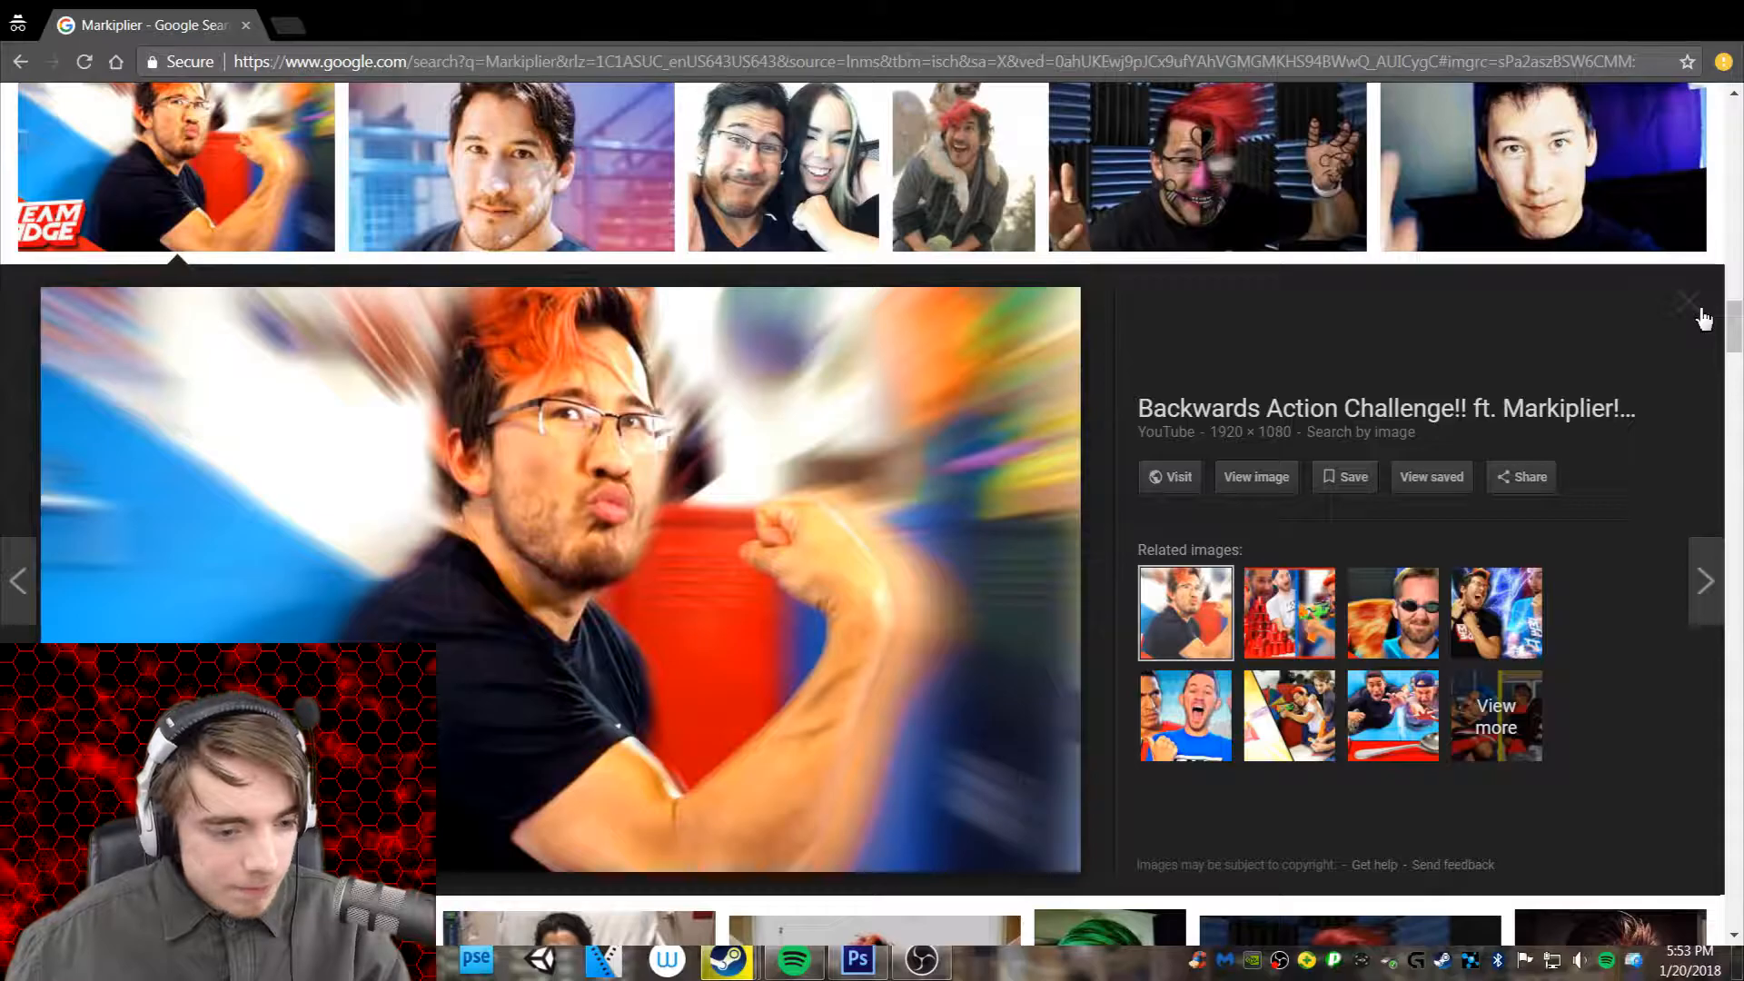
Step: Close the enlarged Backwards Action Challenge picture and look back through the earlier image results
left_click(1688, 301)
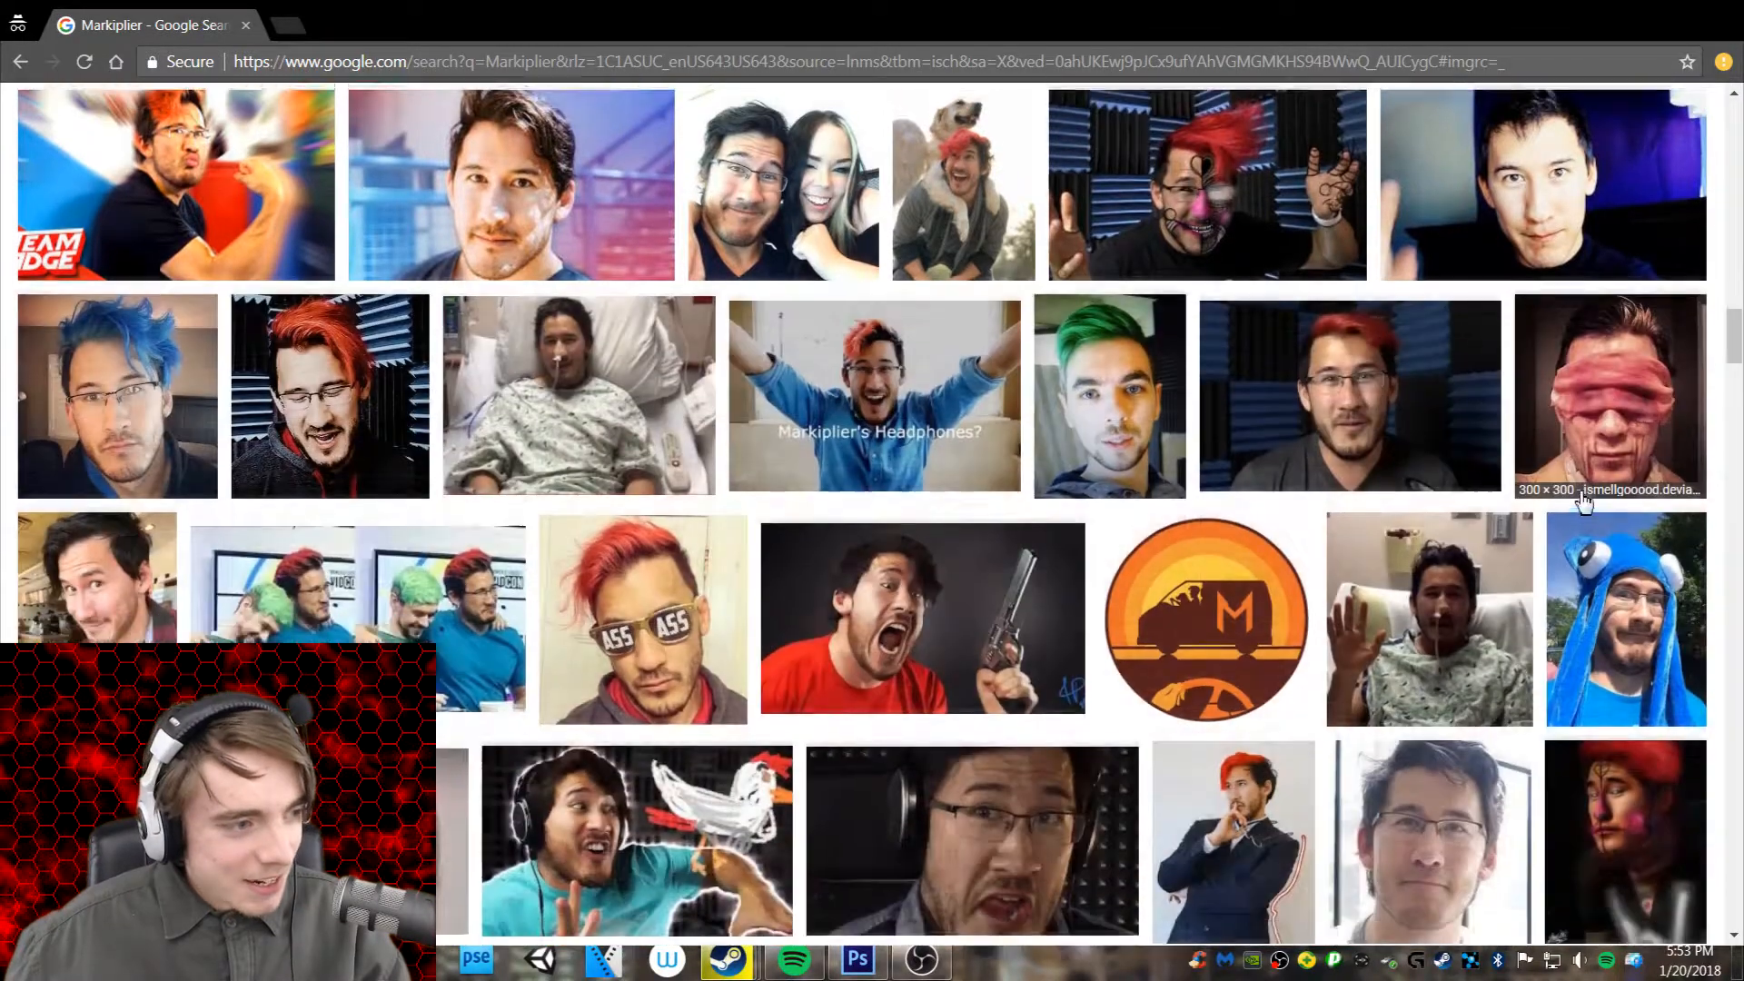
scroll(1583, 503, "up", 4)
scroll(1583, 503, "up", 20)
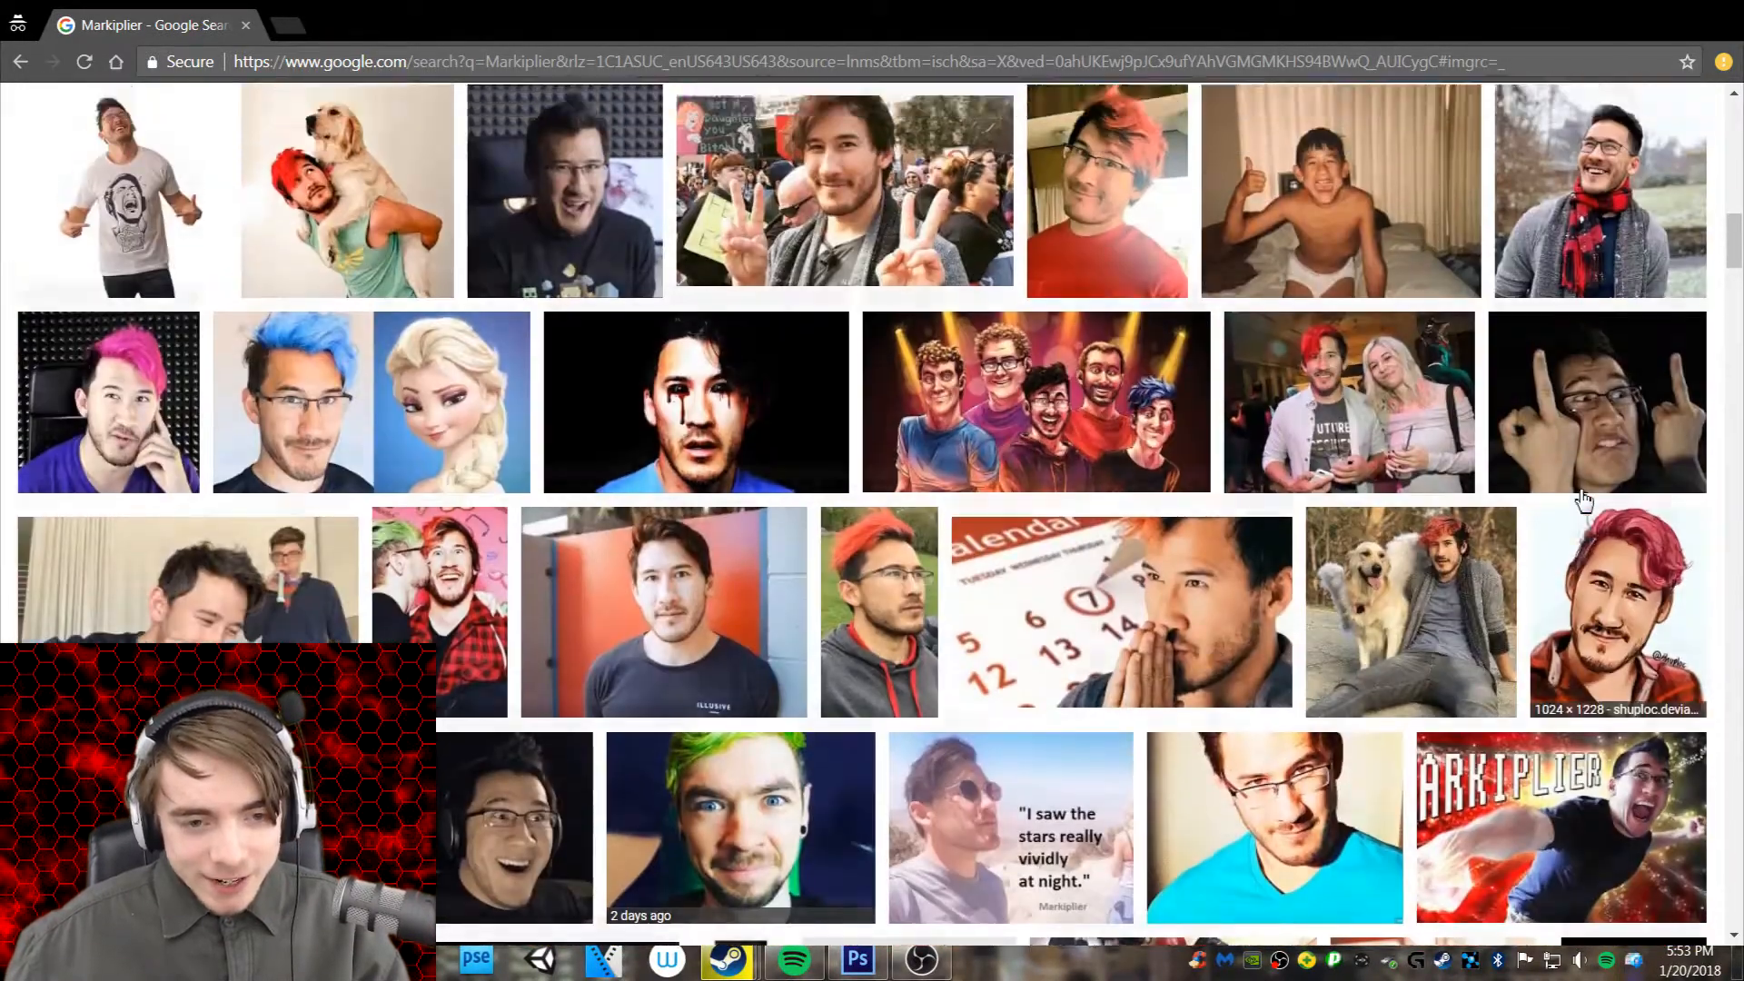
scroll(1583, 502, "up", 4)
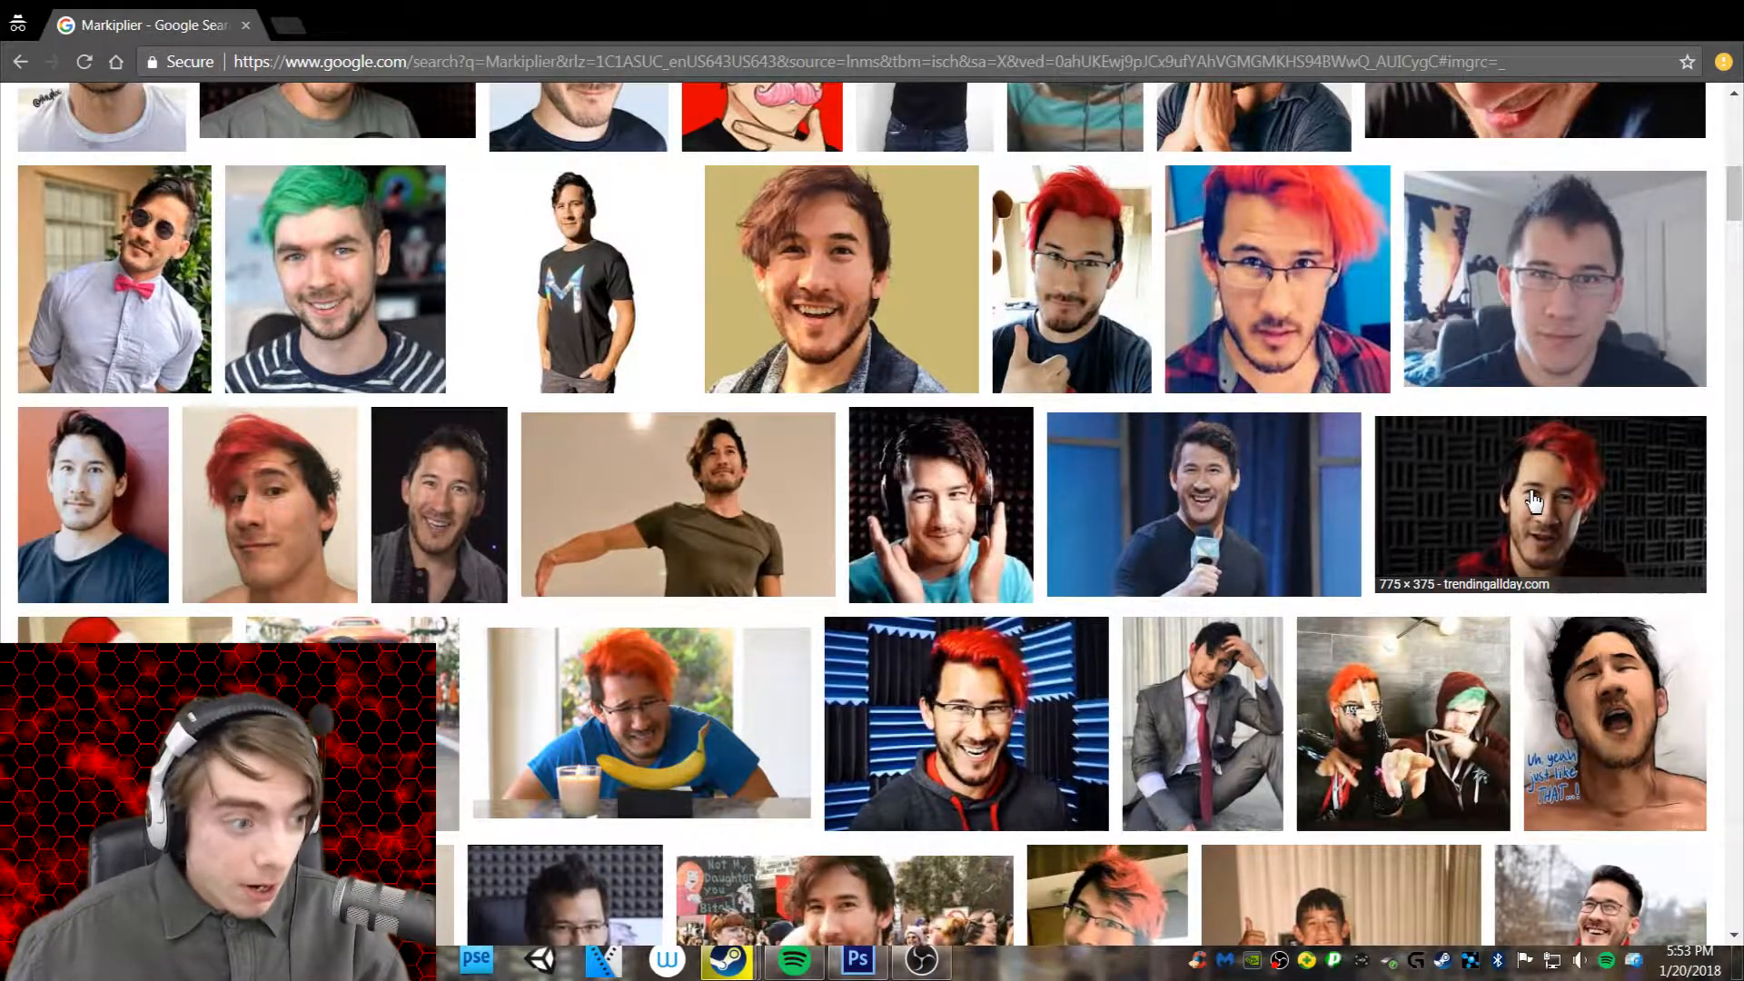
scroll(1530, 502, "up", 8)
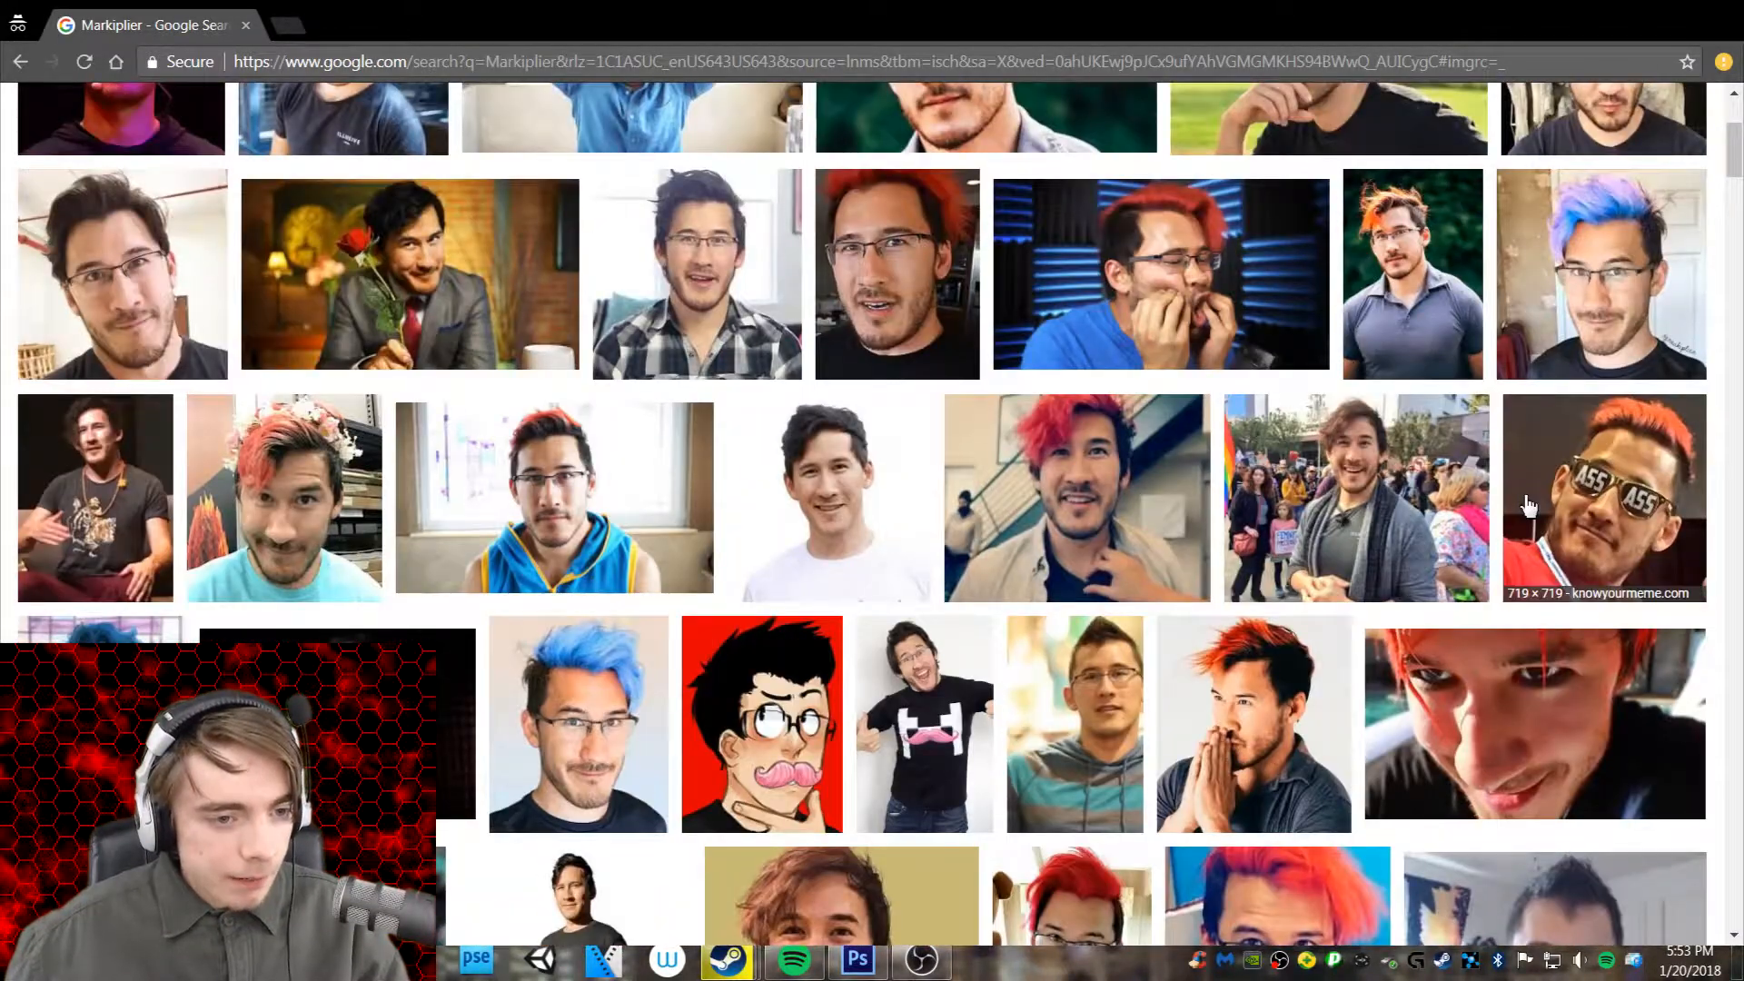
scroll(1528, 506, "up", 4)
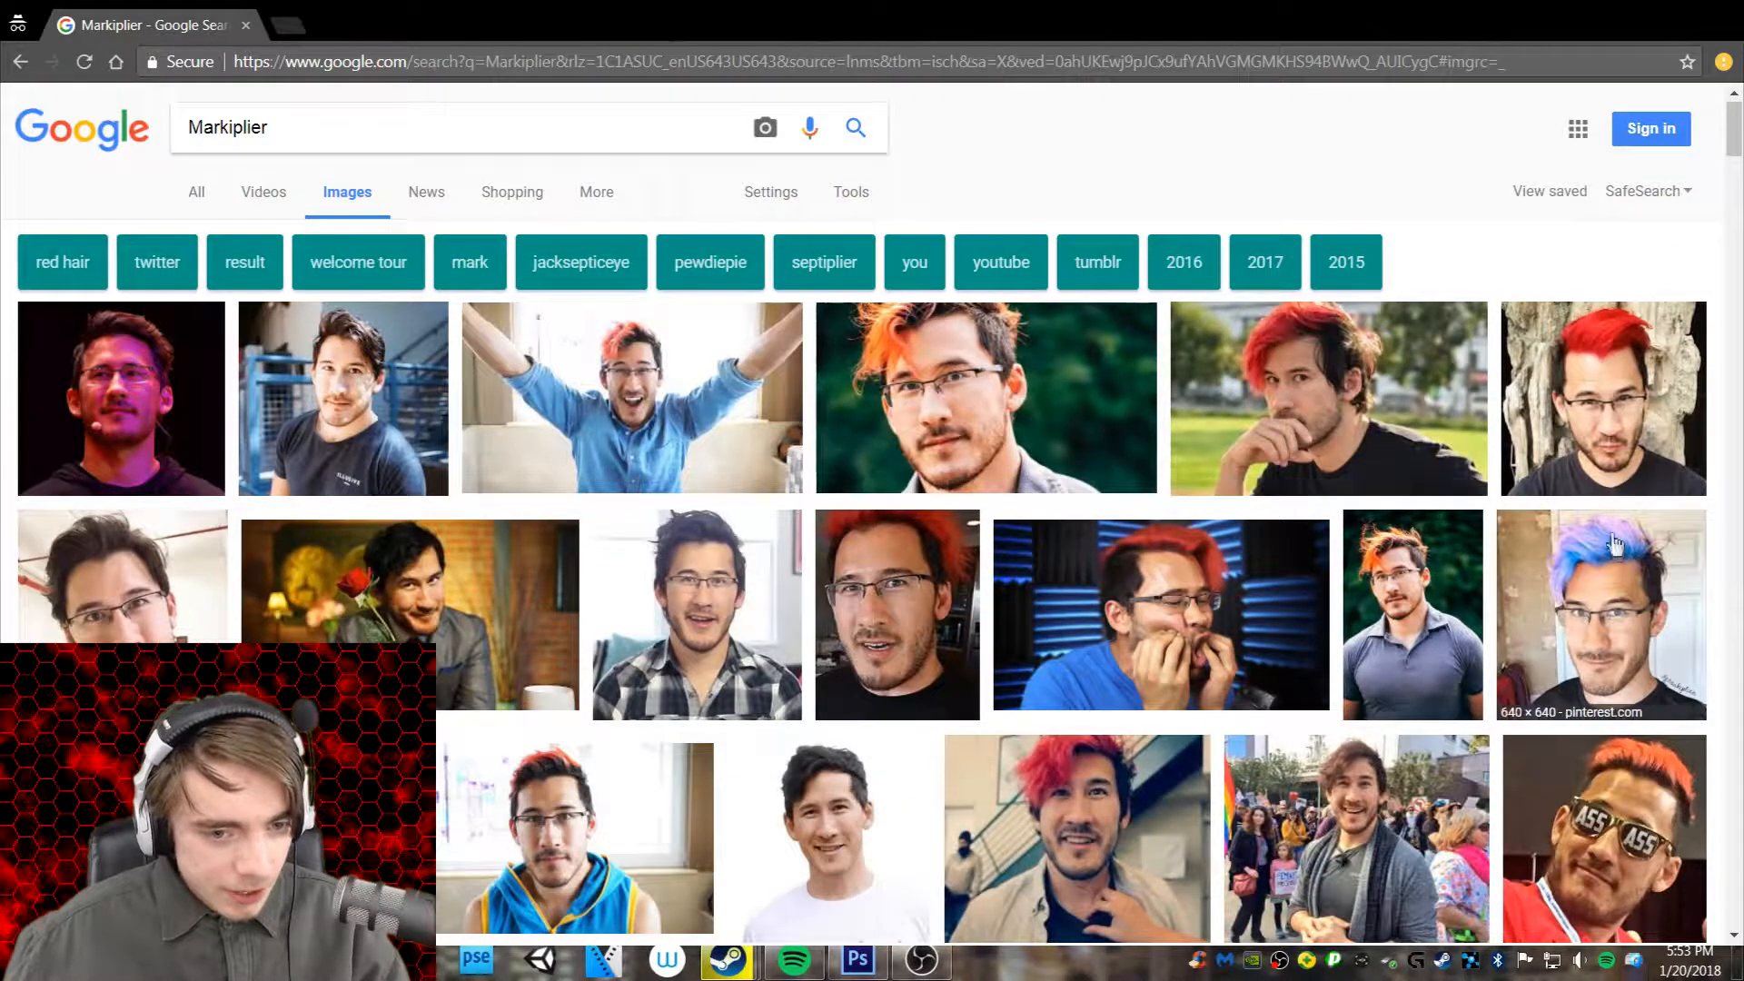
Step: Switch to Photoshop and paste the portrait of Markiplier smiling before blue foam panels into the thumbnail document
left_click(1076, 527)
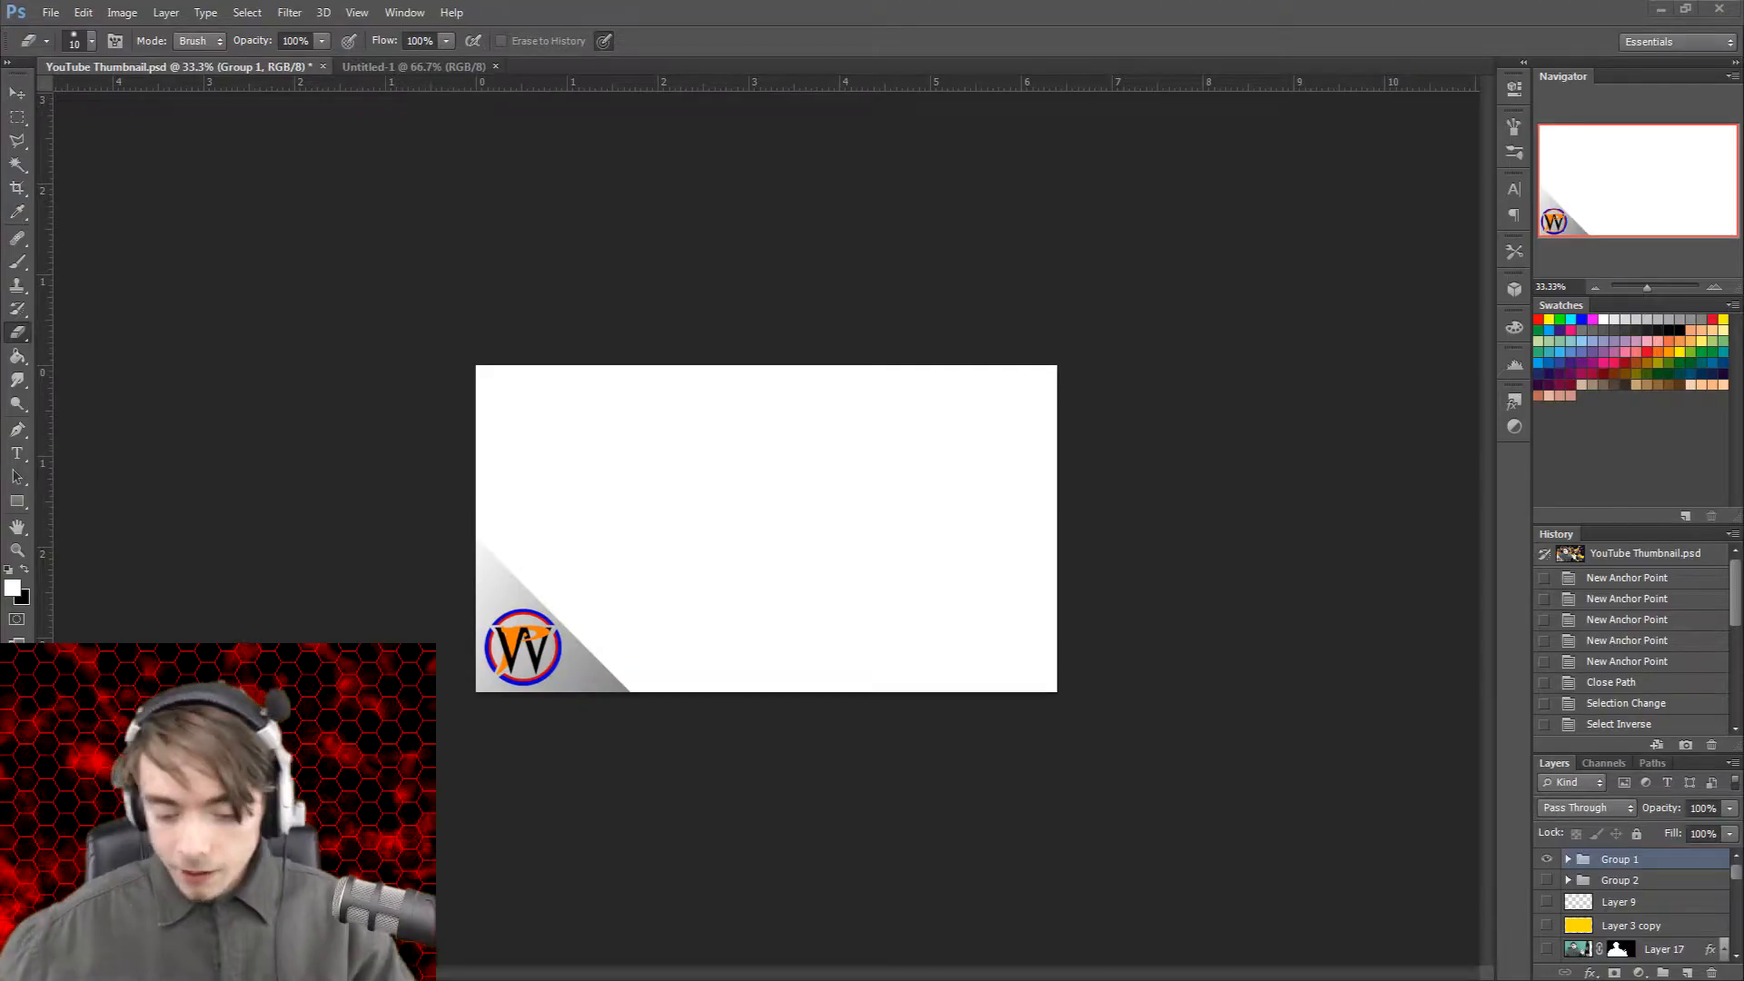
left_click(51, 12)
mouse_move(84, 11)
left_click(108, 209)
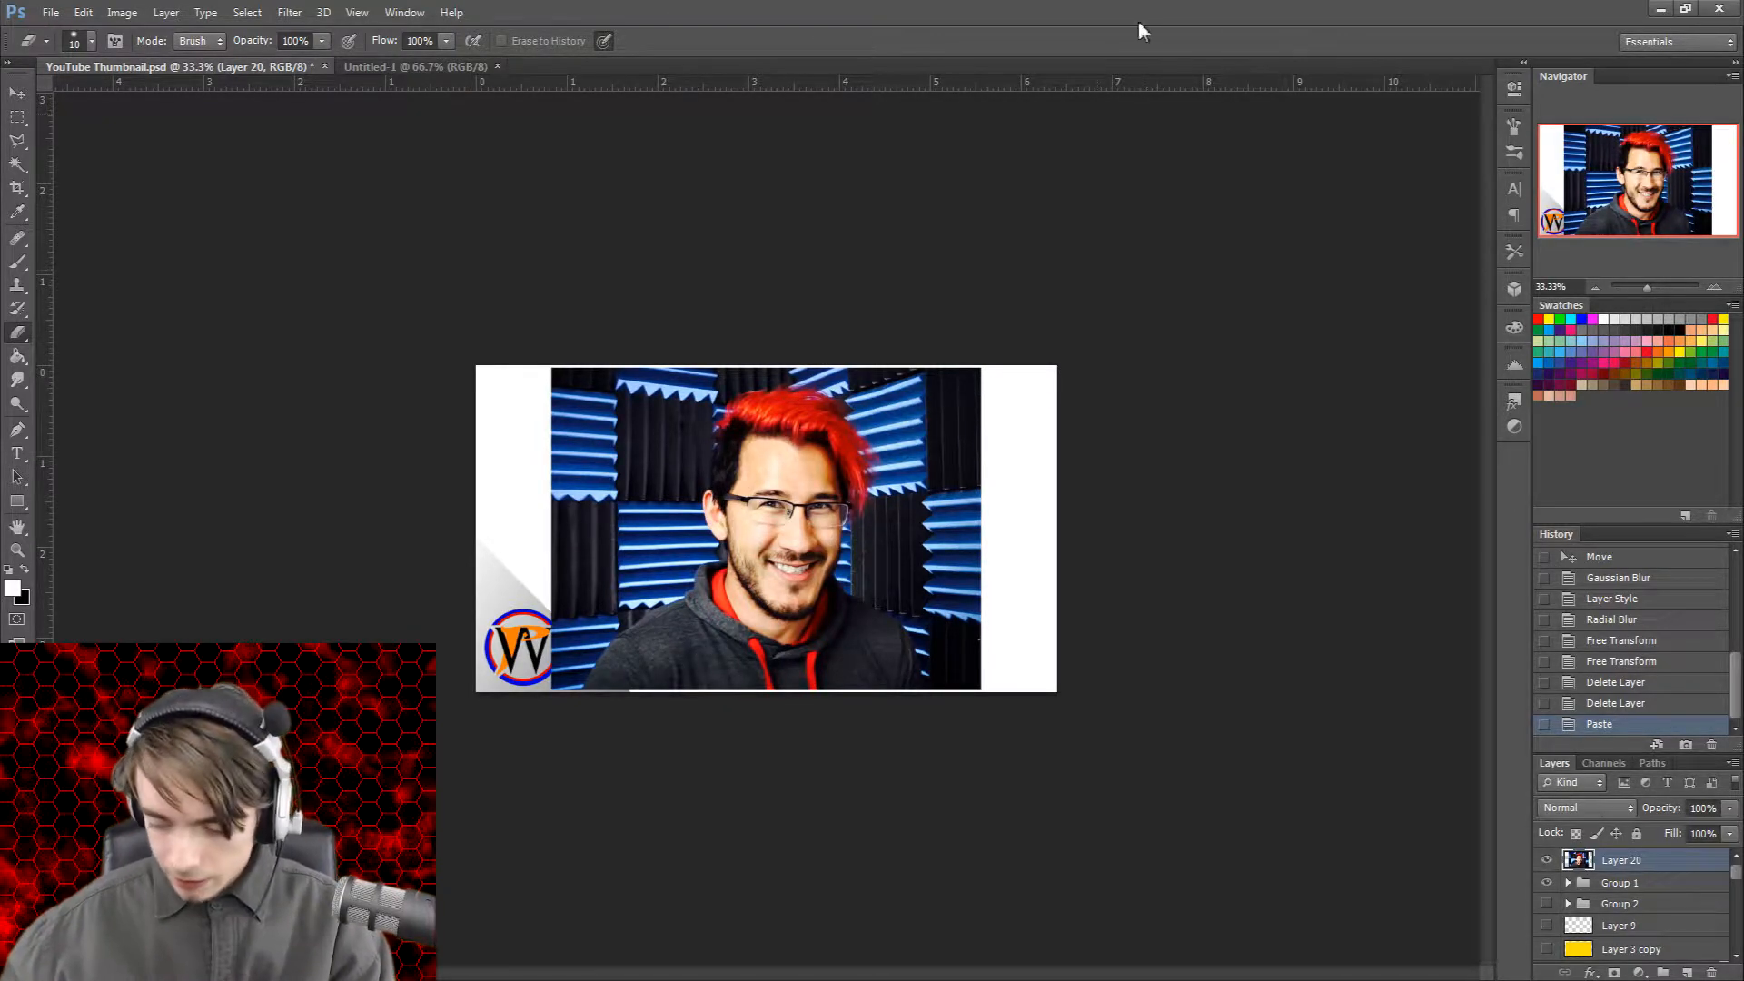
Step: Examine the pasted portrait up close, from the hair and face down to the shoulder's edge against the background
key("ctrl+plus")
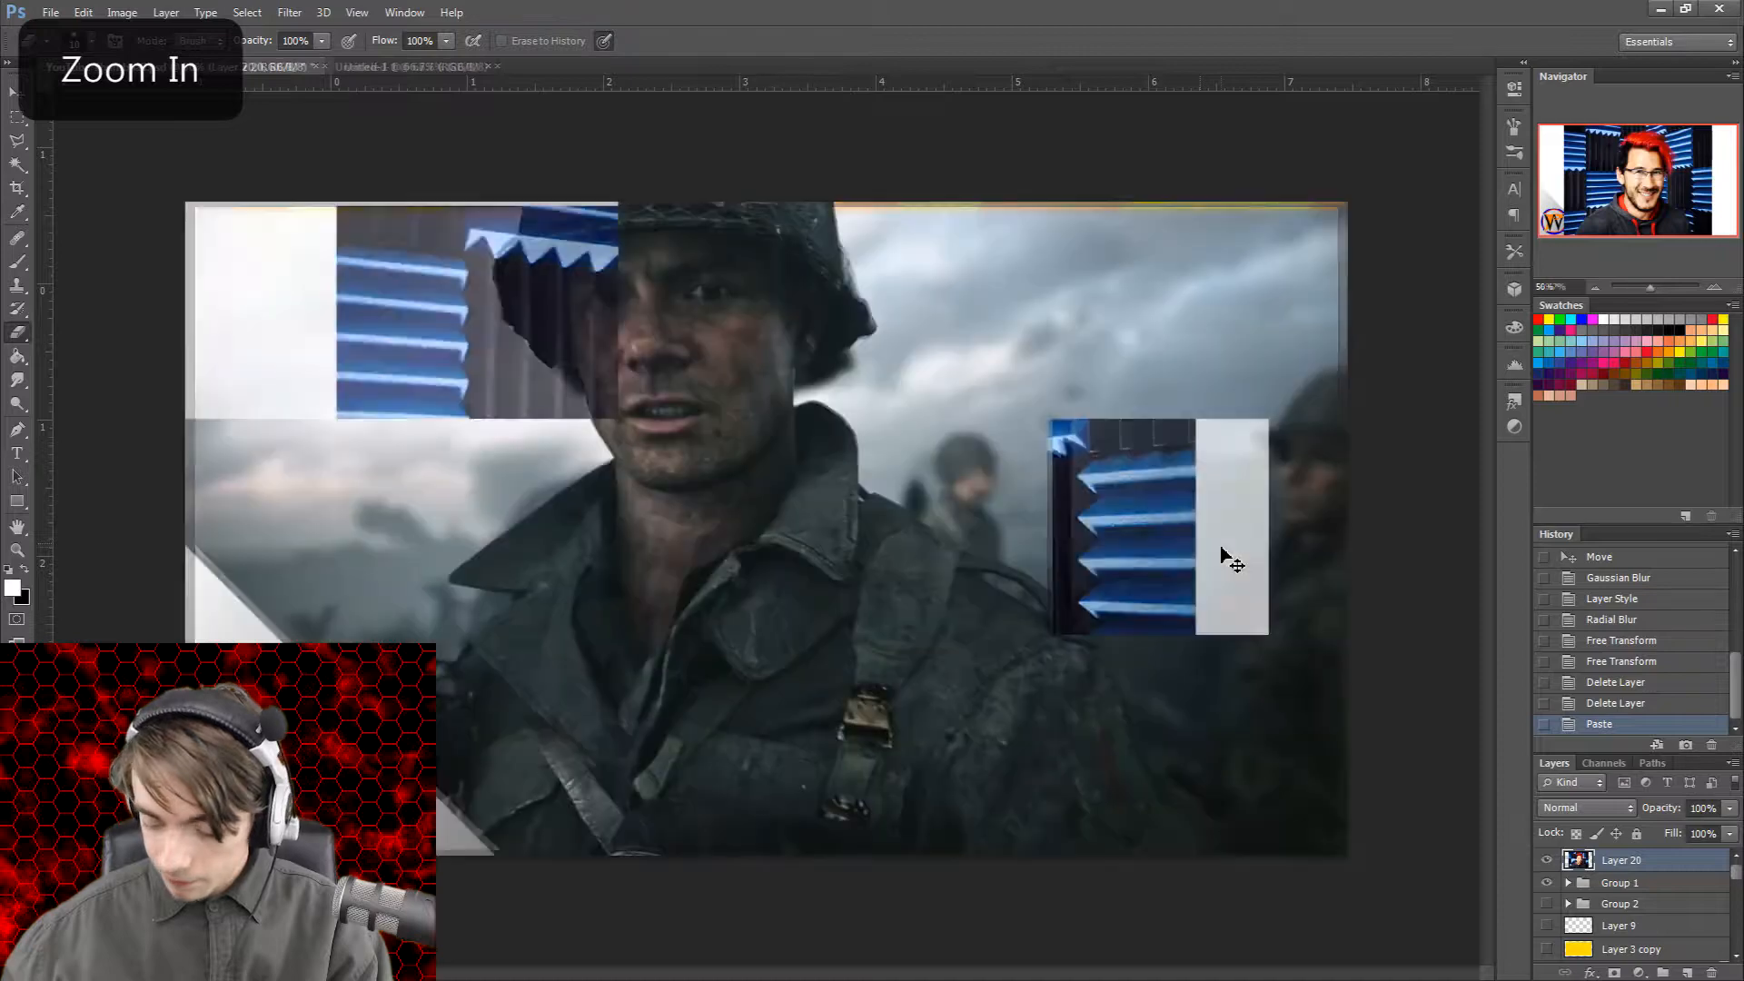
key("ctrl+plus")
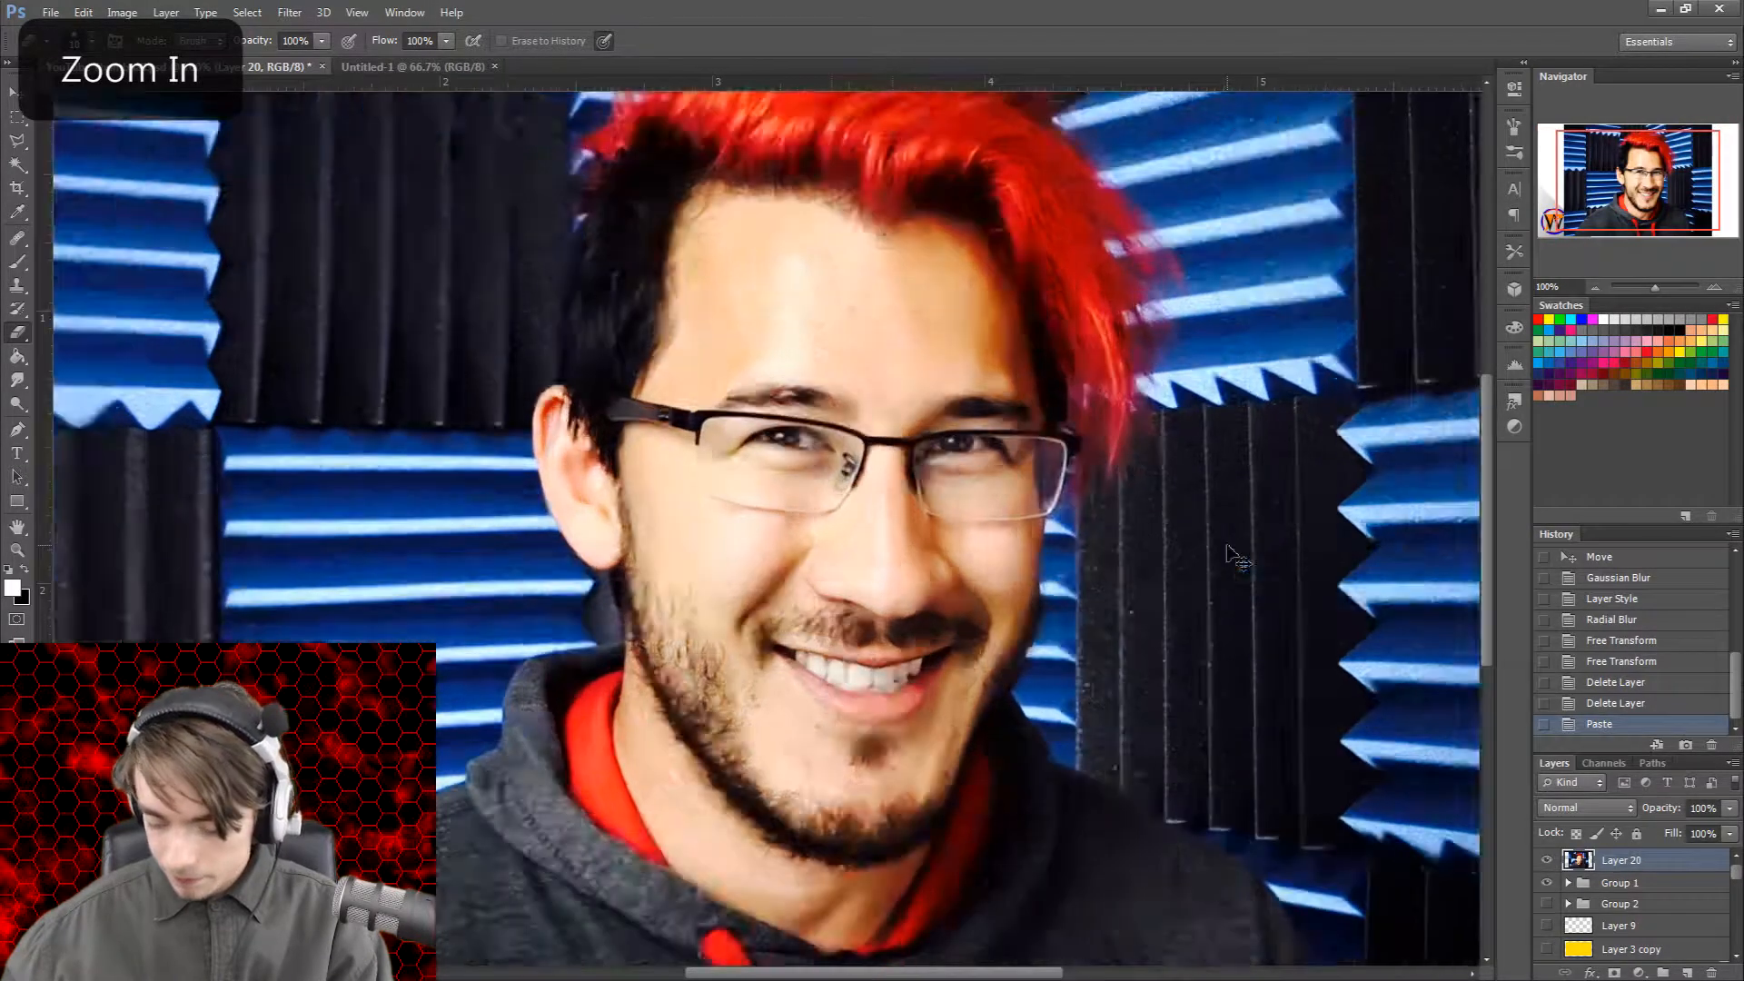
key("ctrl+plus")
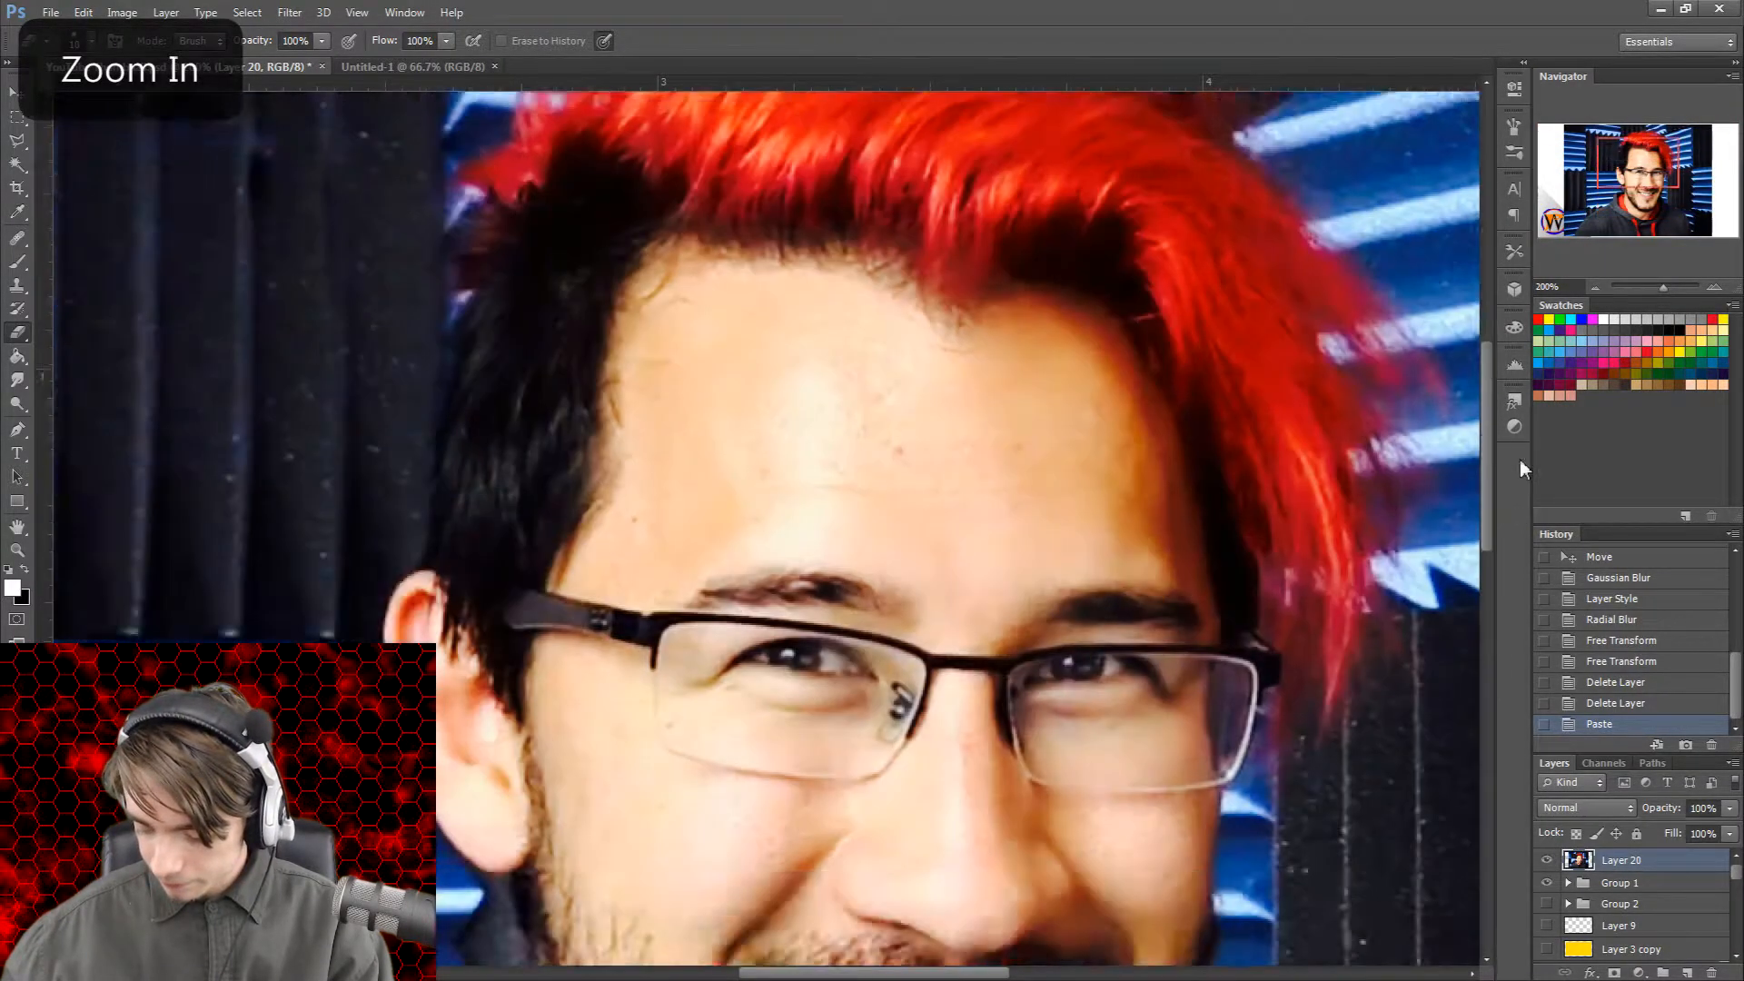
scroll(1526, 481, "down", 3)
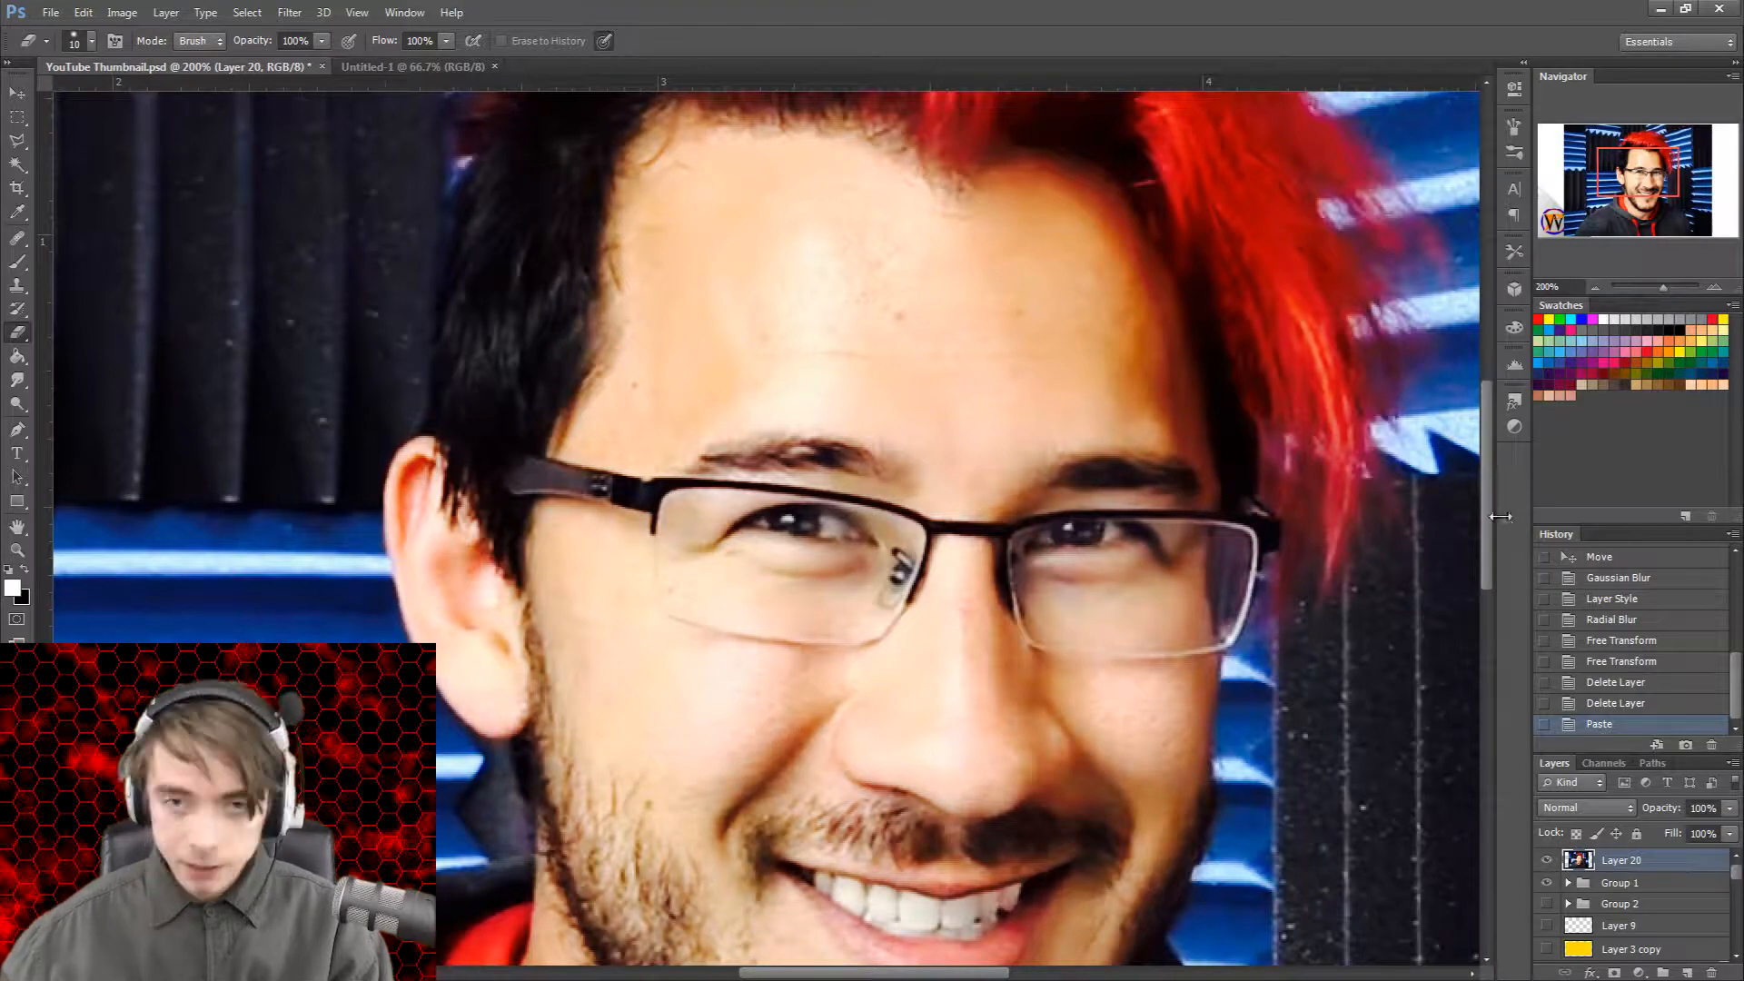
scroll(1485, 514, "down", 2)
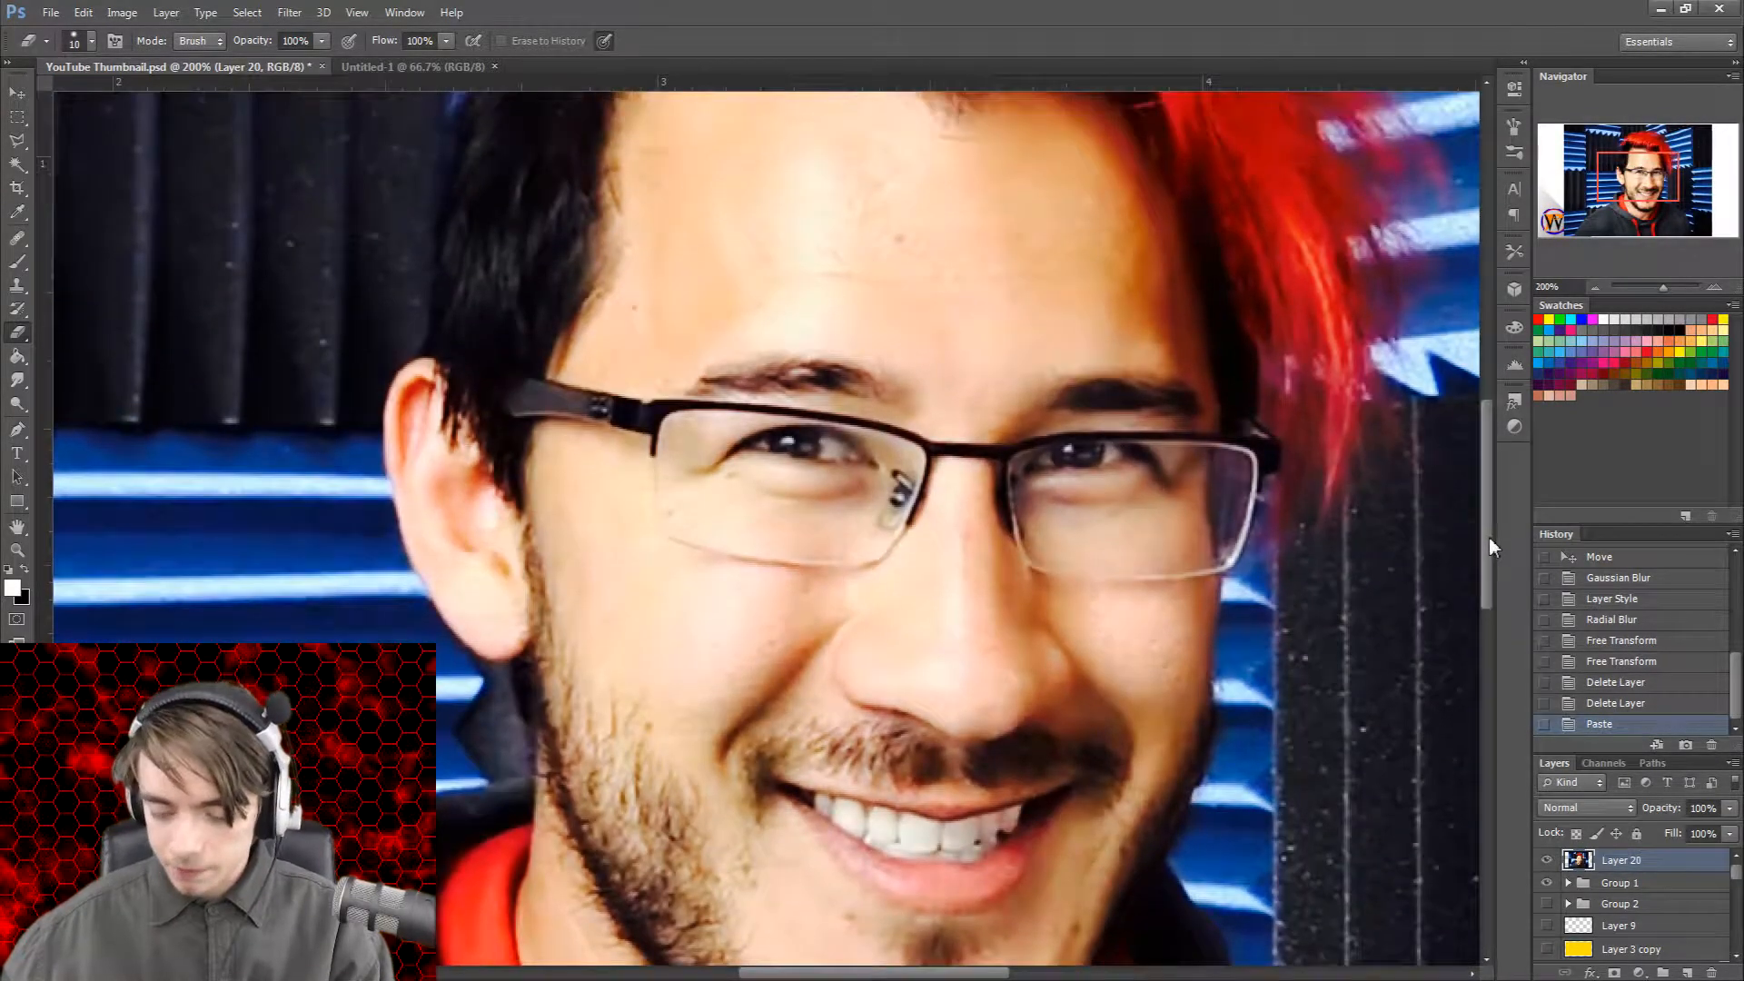
left_click_drag(1485, 565, 1502, 639)
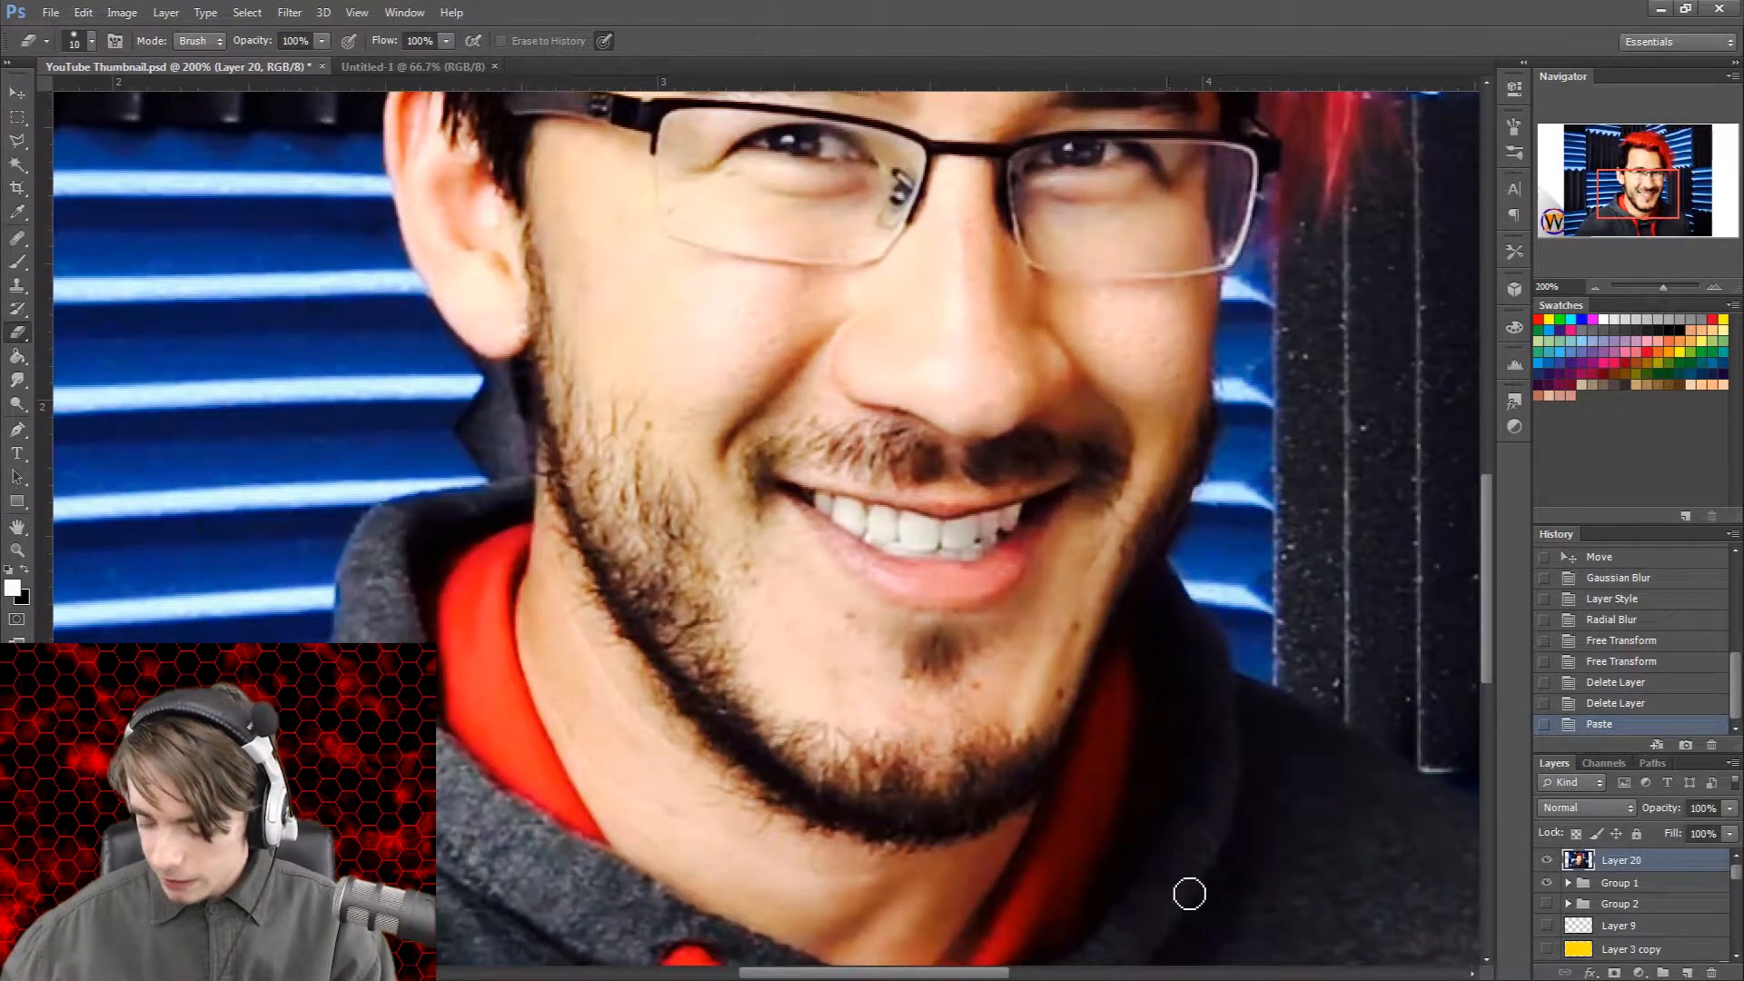
left_click_drag(941, 972, 829, 972)
scroll(843, 796, "down", 2)
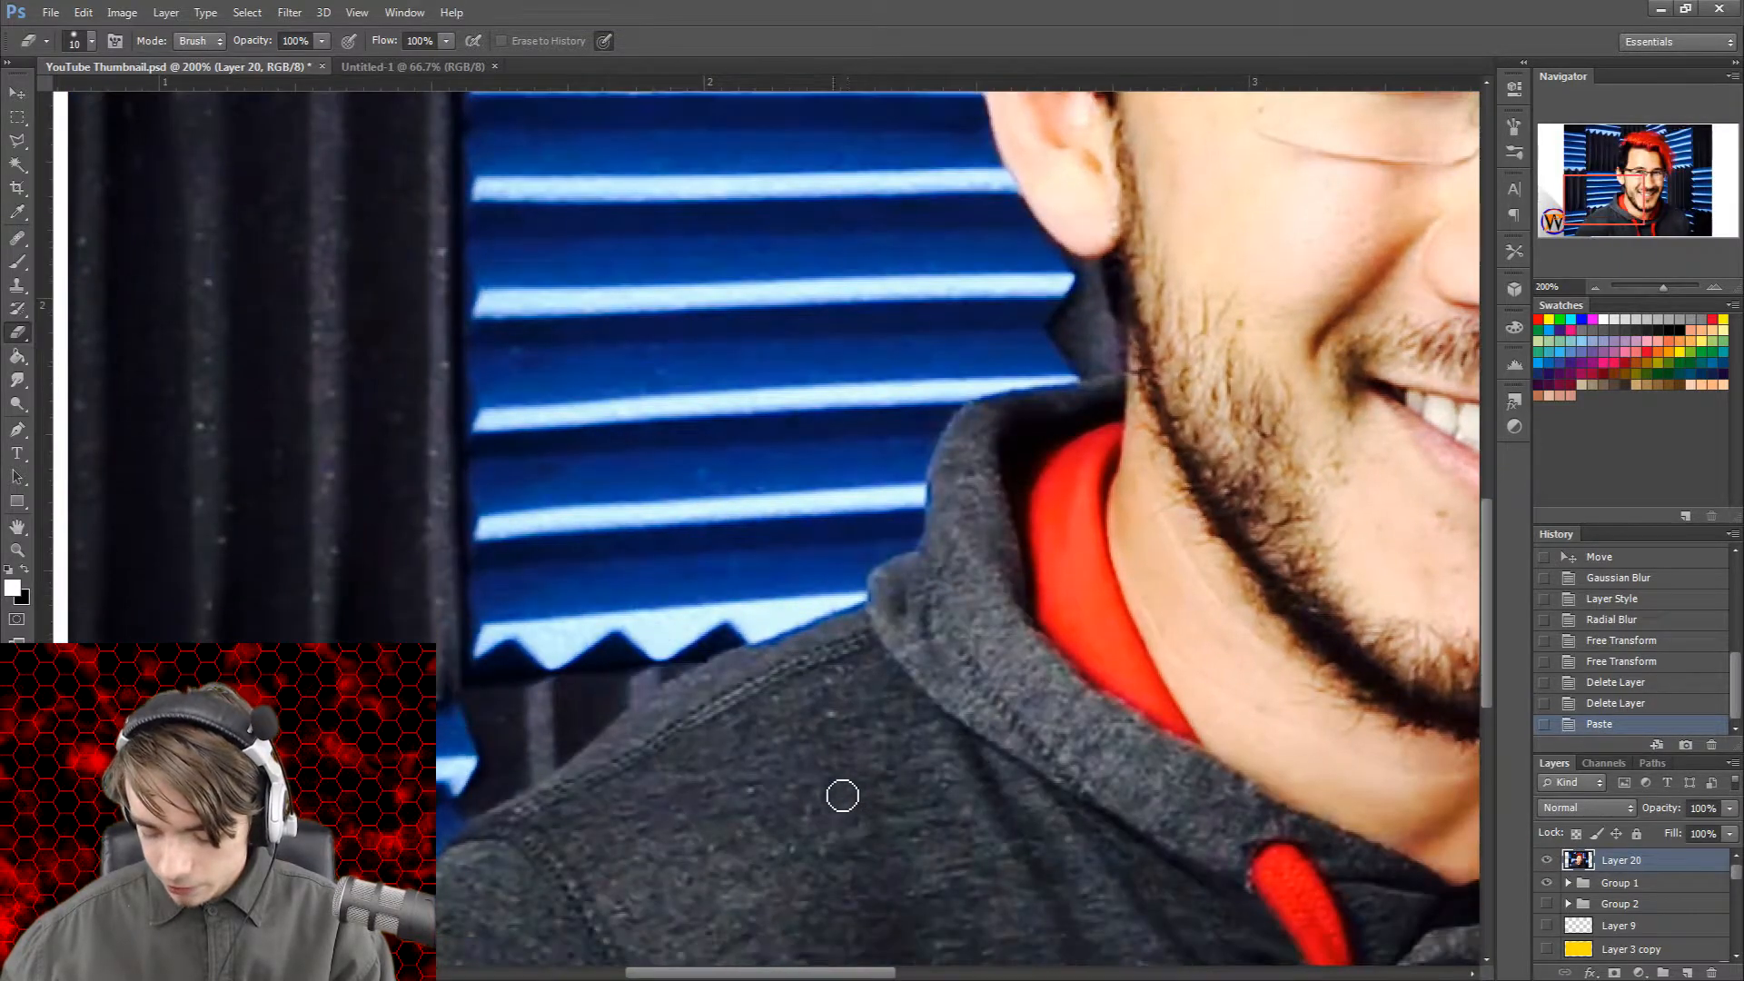
scroll(843, 795, "down", 8)
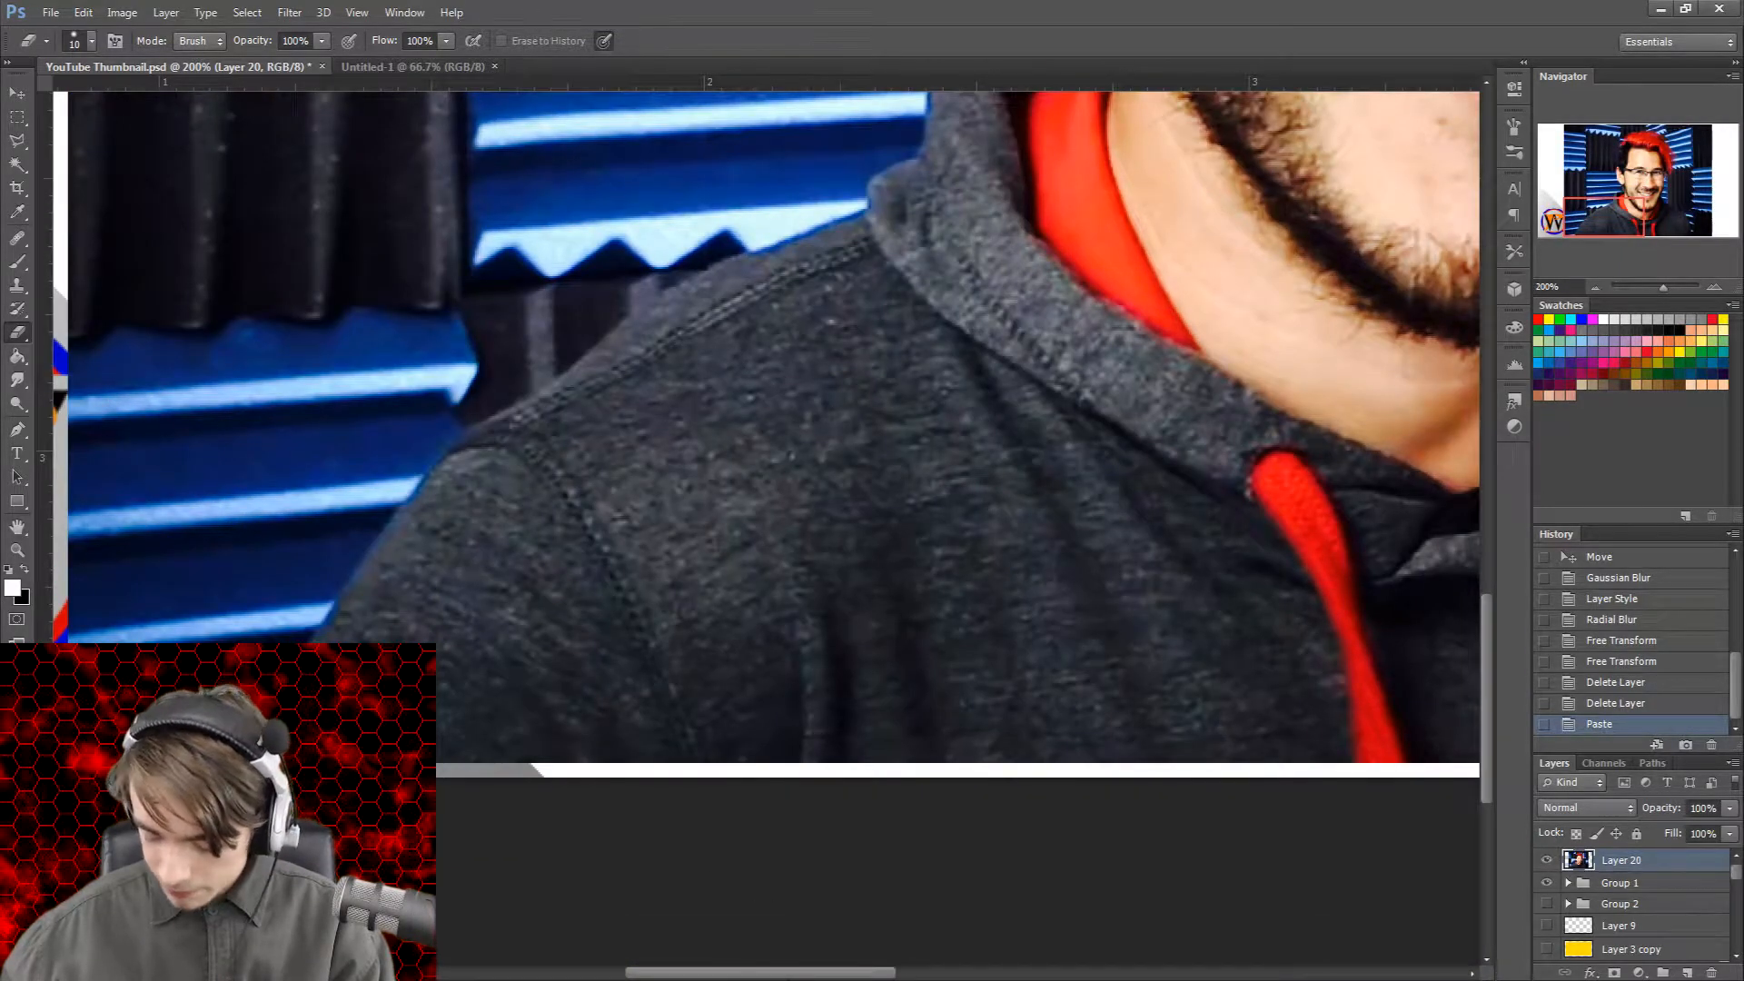
scroll(957, 821, "left", 8)
key("ctrl+plus")
key("ctrl+plus")
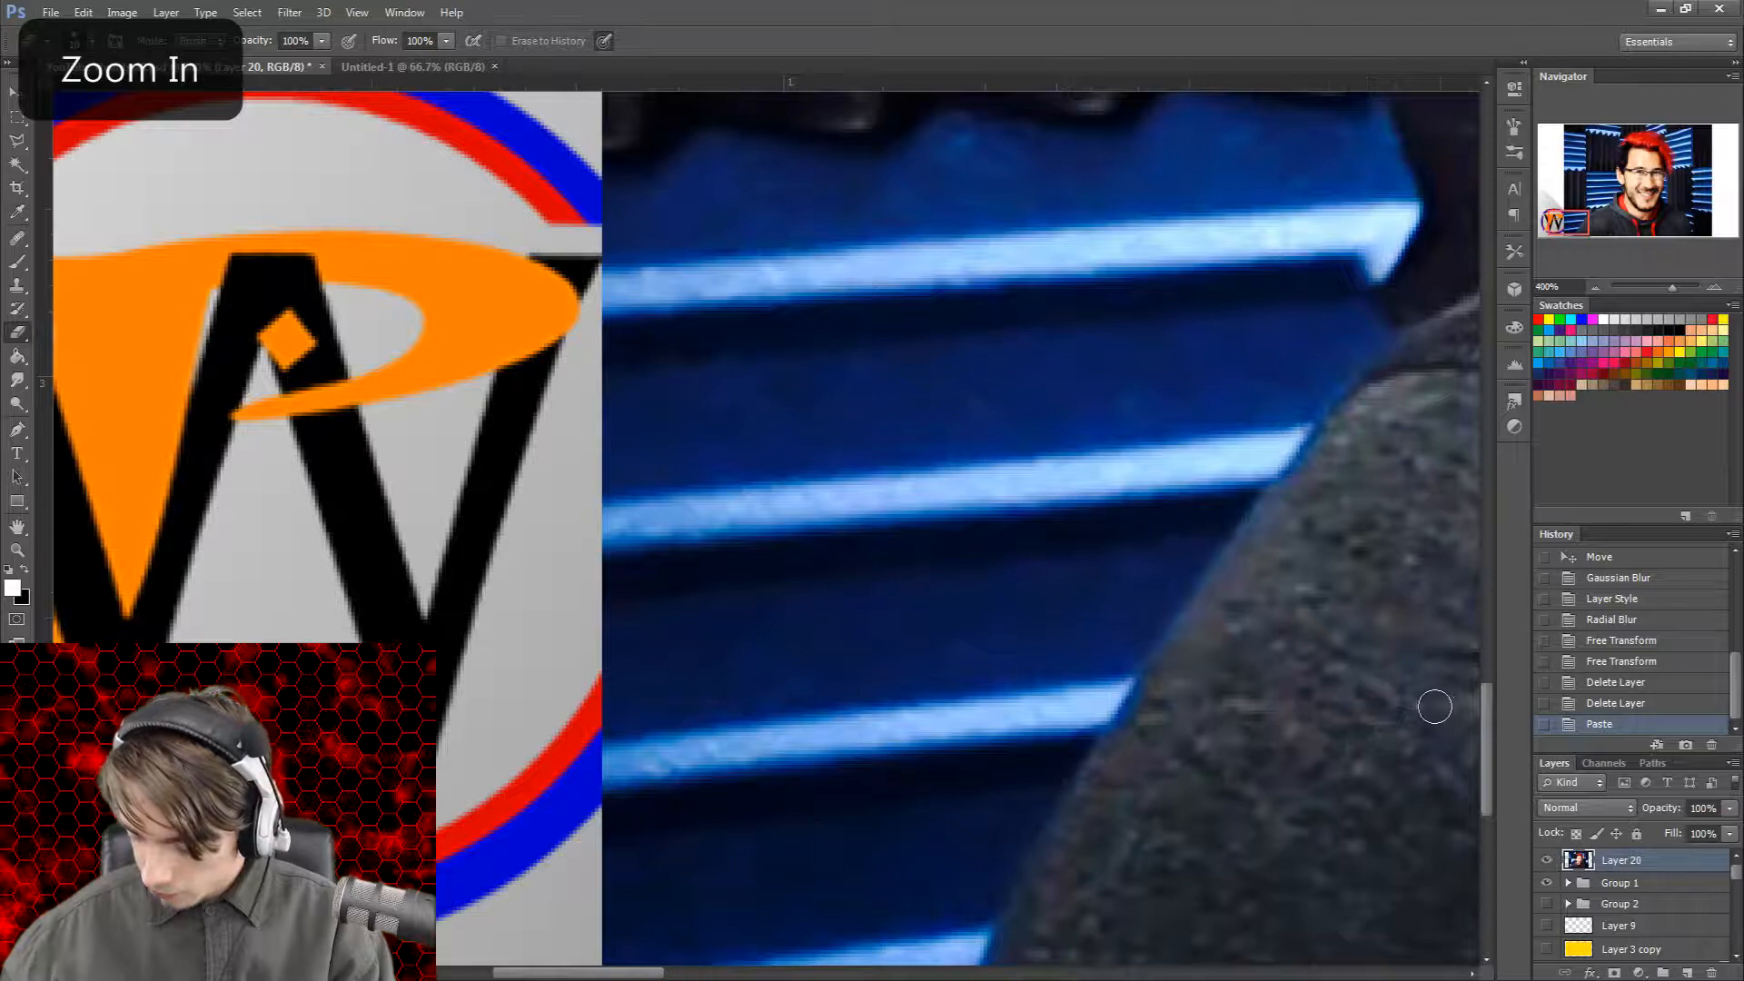
scroll(1478, 781, "down", 5)
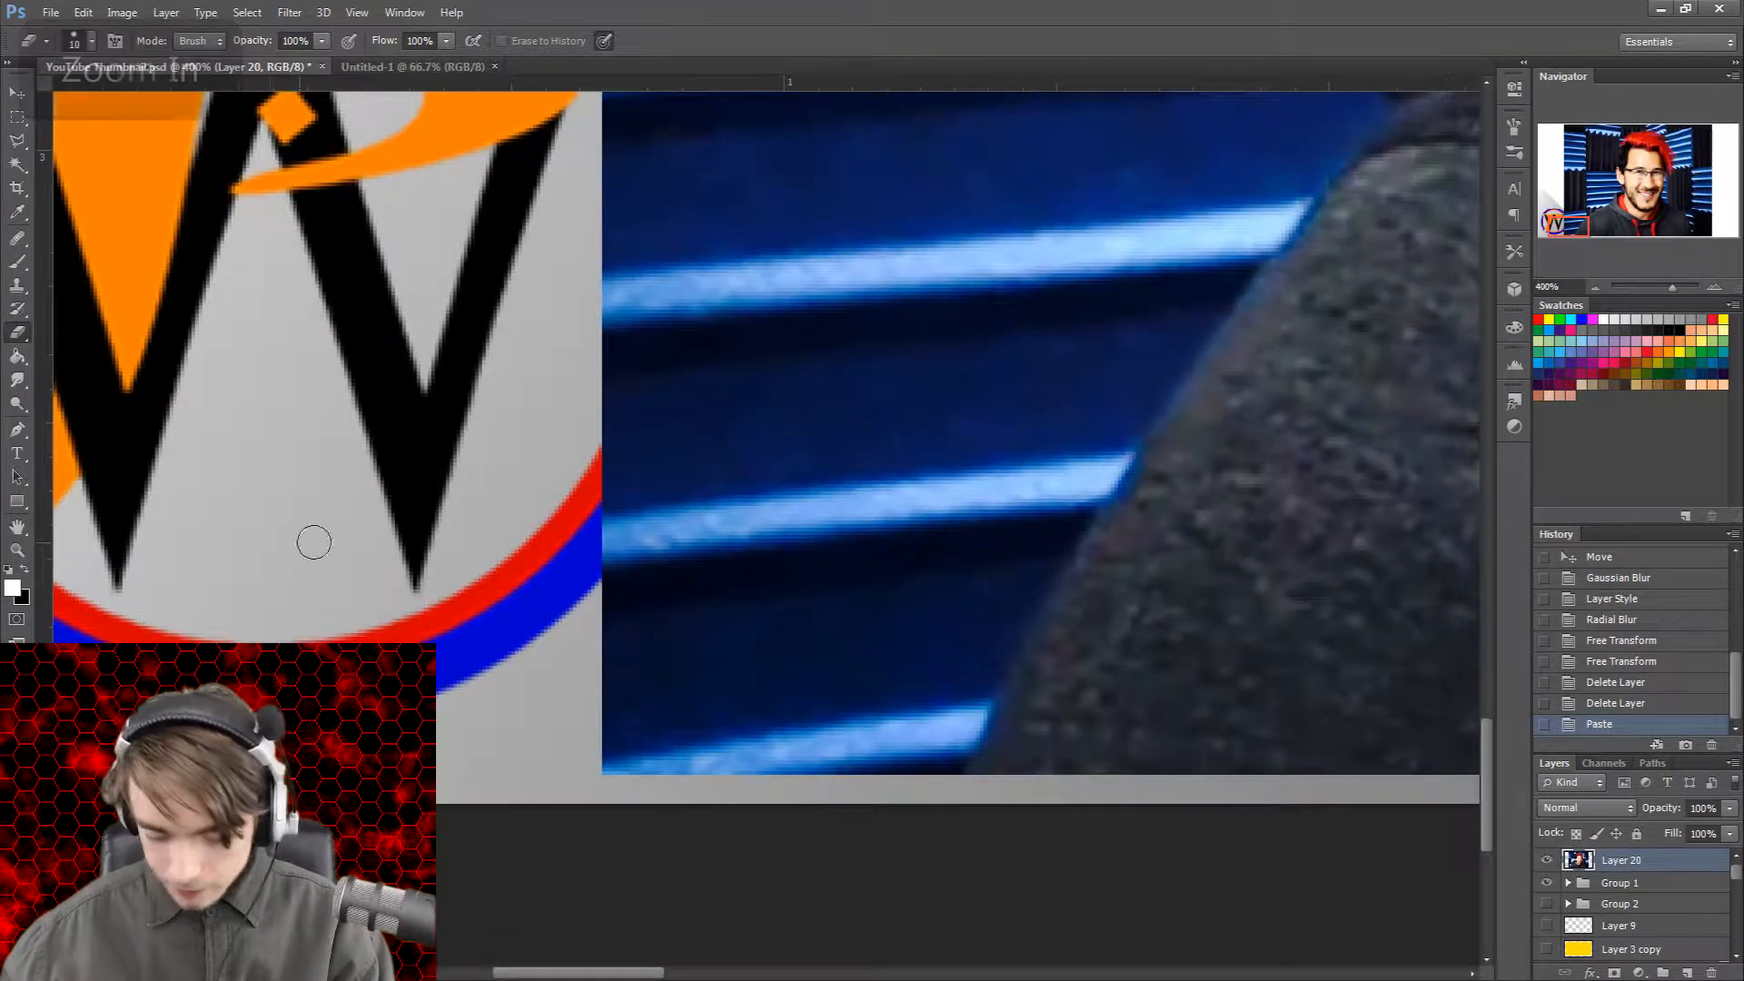
key("ctrl+minus")
key("ctrl+minus")
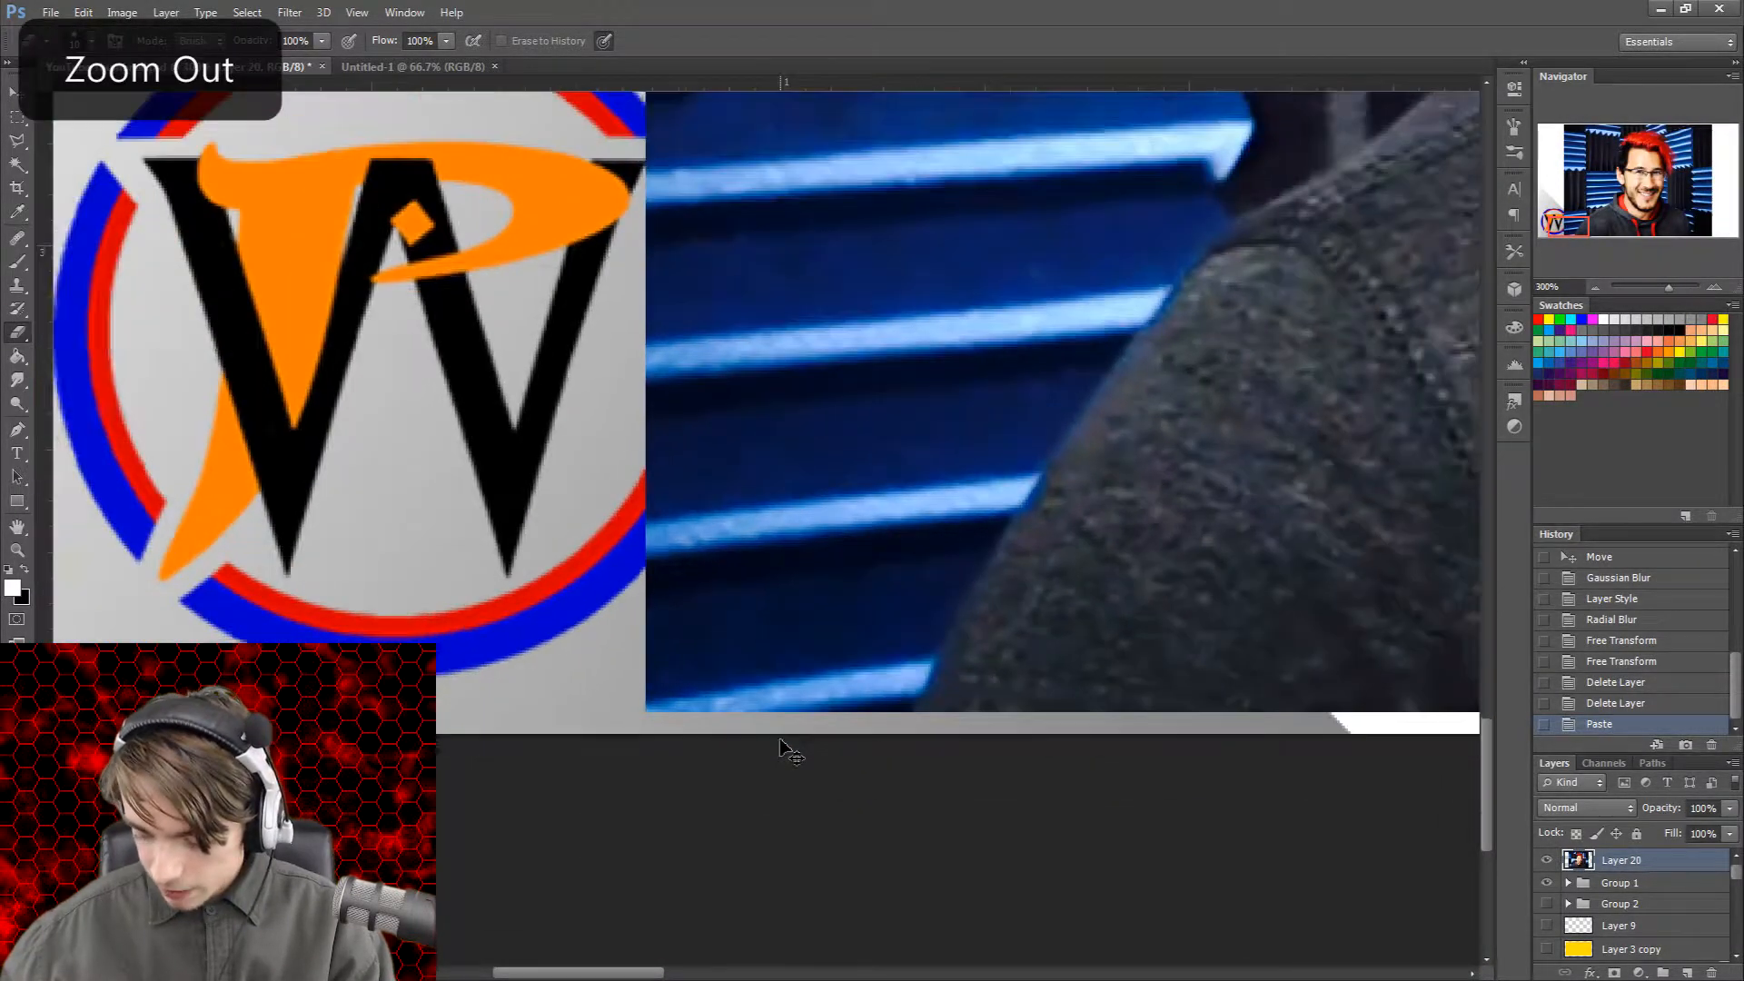
key("ctrl+minus")
key("ctrl+minus")
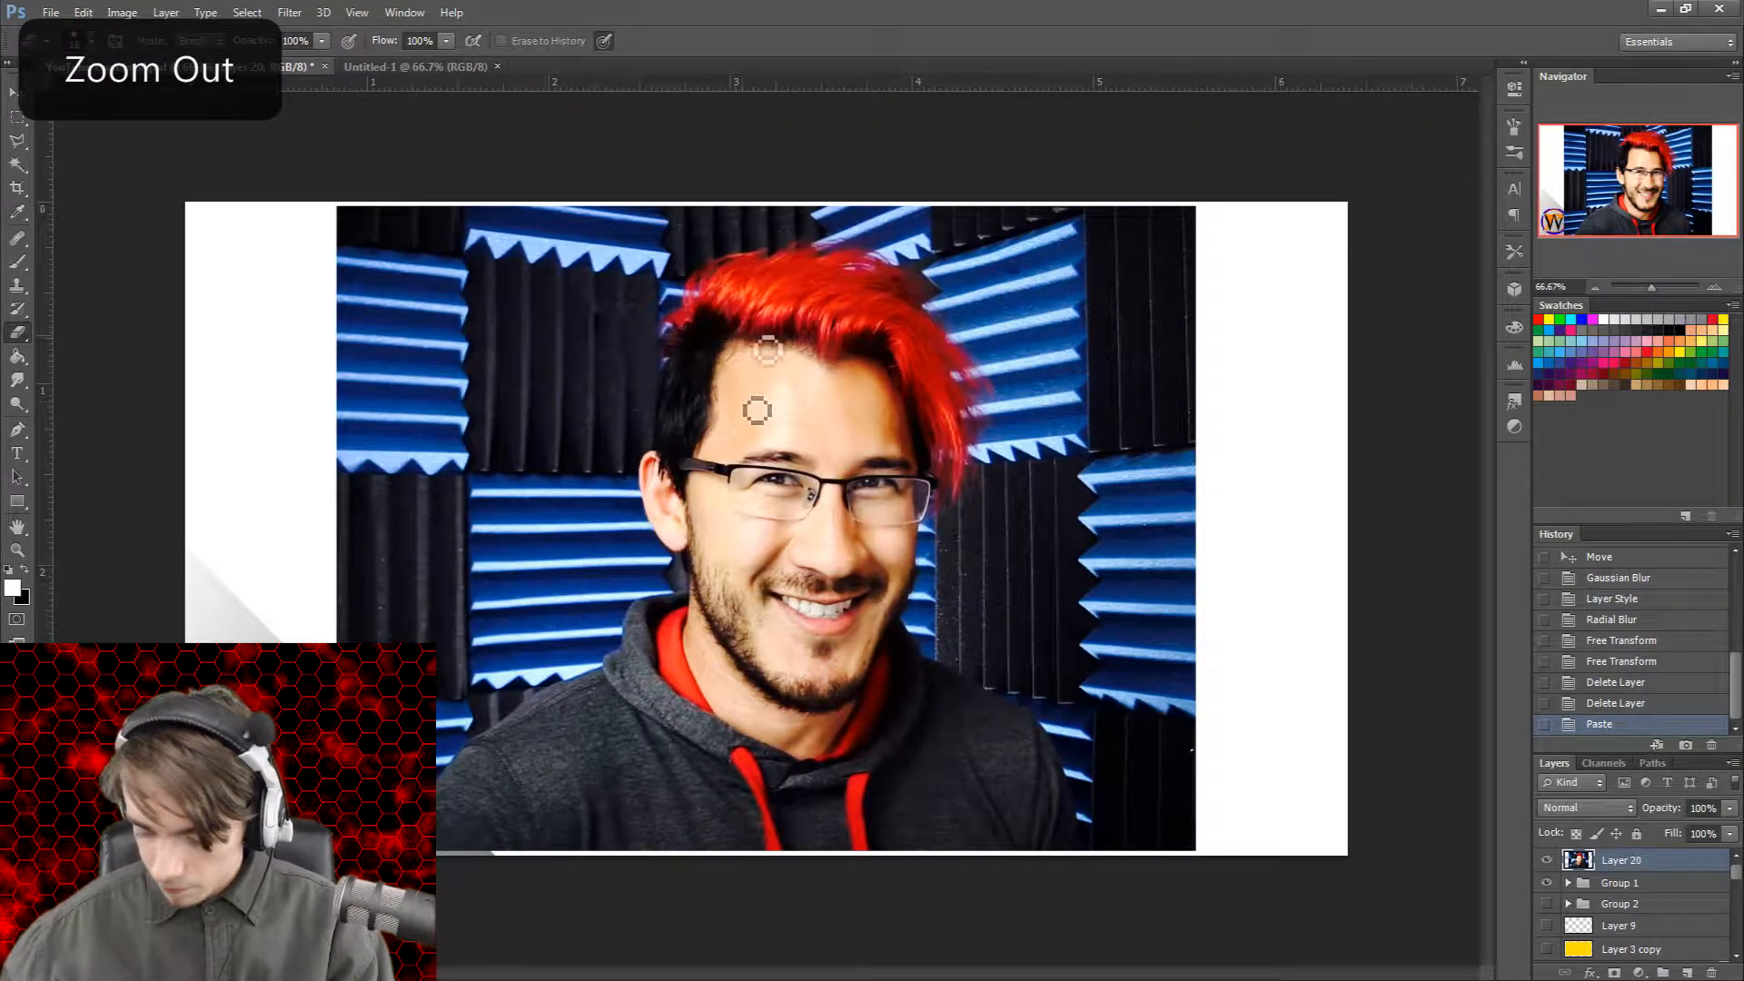
Step: Draw a rough Polygonal Lasso selection around the man's head, running up past the ear, over the hair and back across the chin
key("ctrl+plus")
key("ctrl+plus")
key("ctrl+minus")
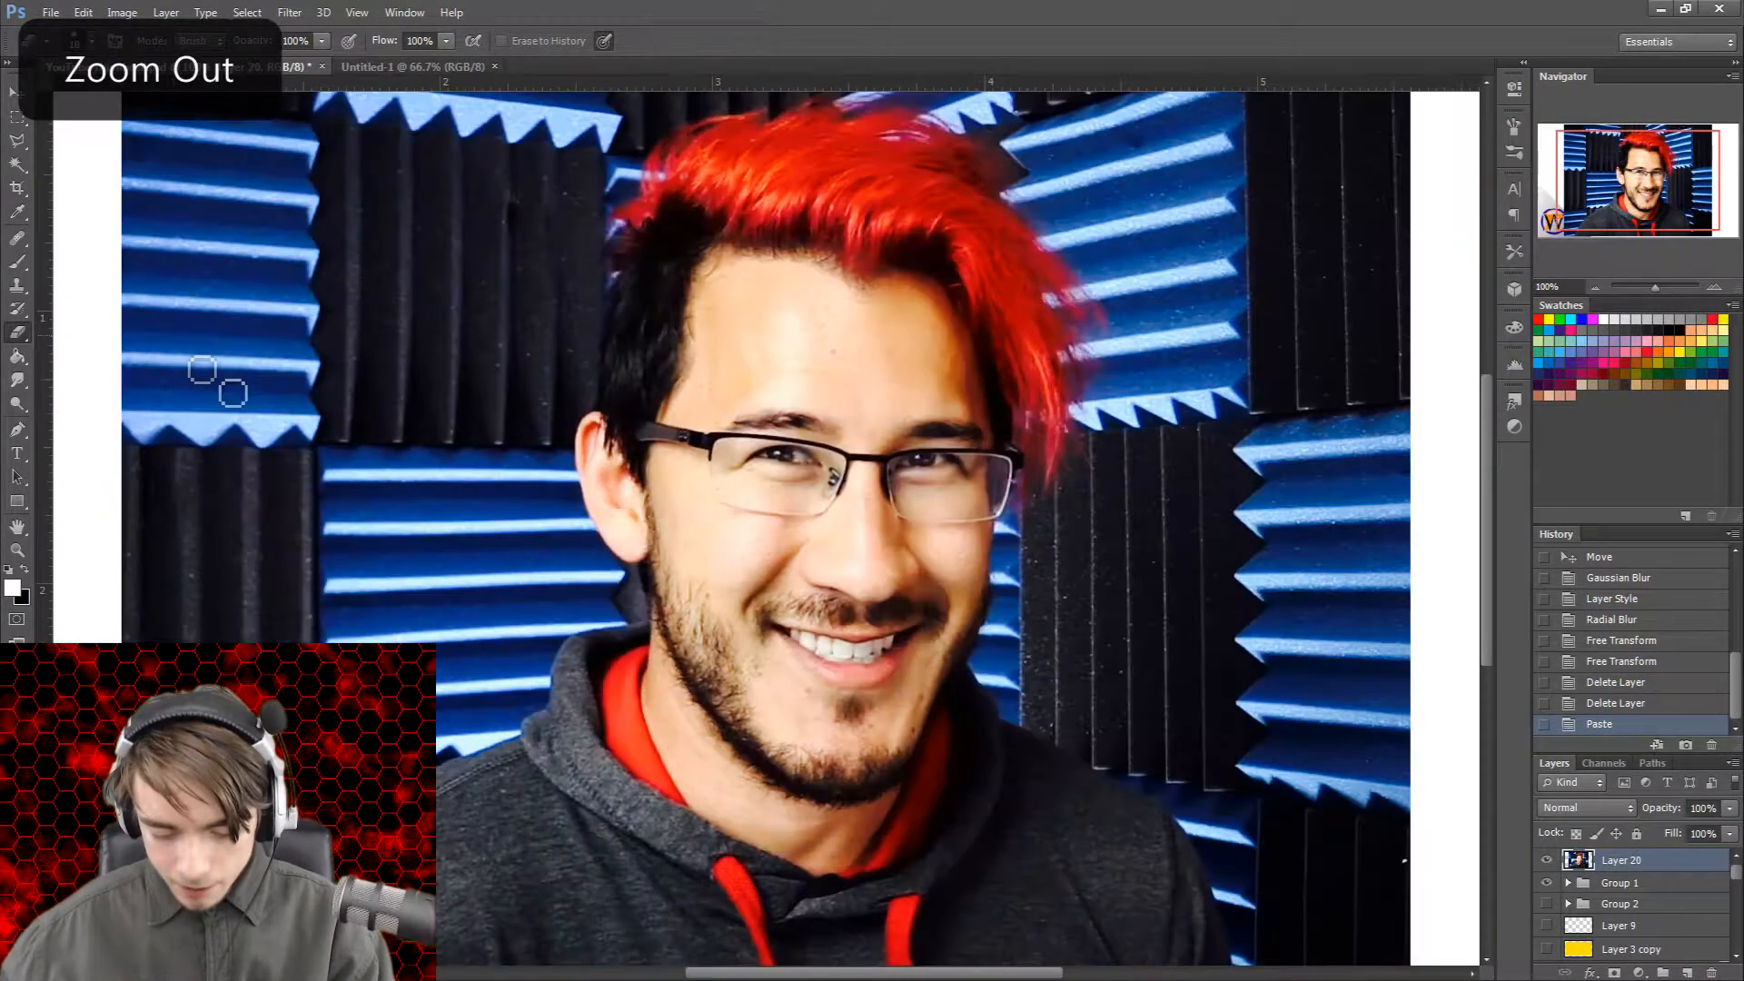
left_click(18, 146)
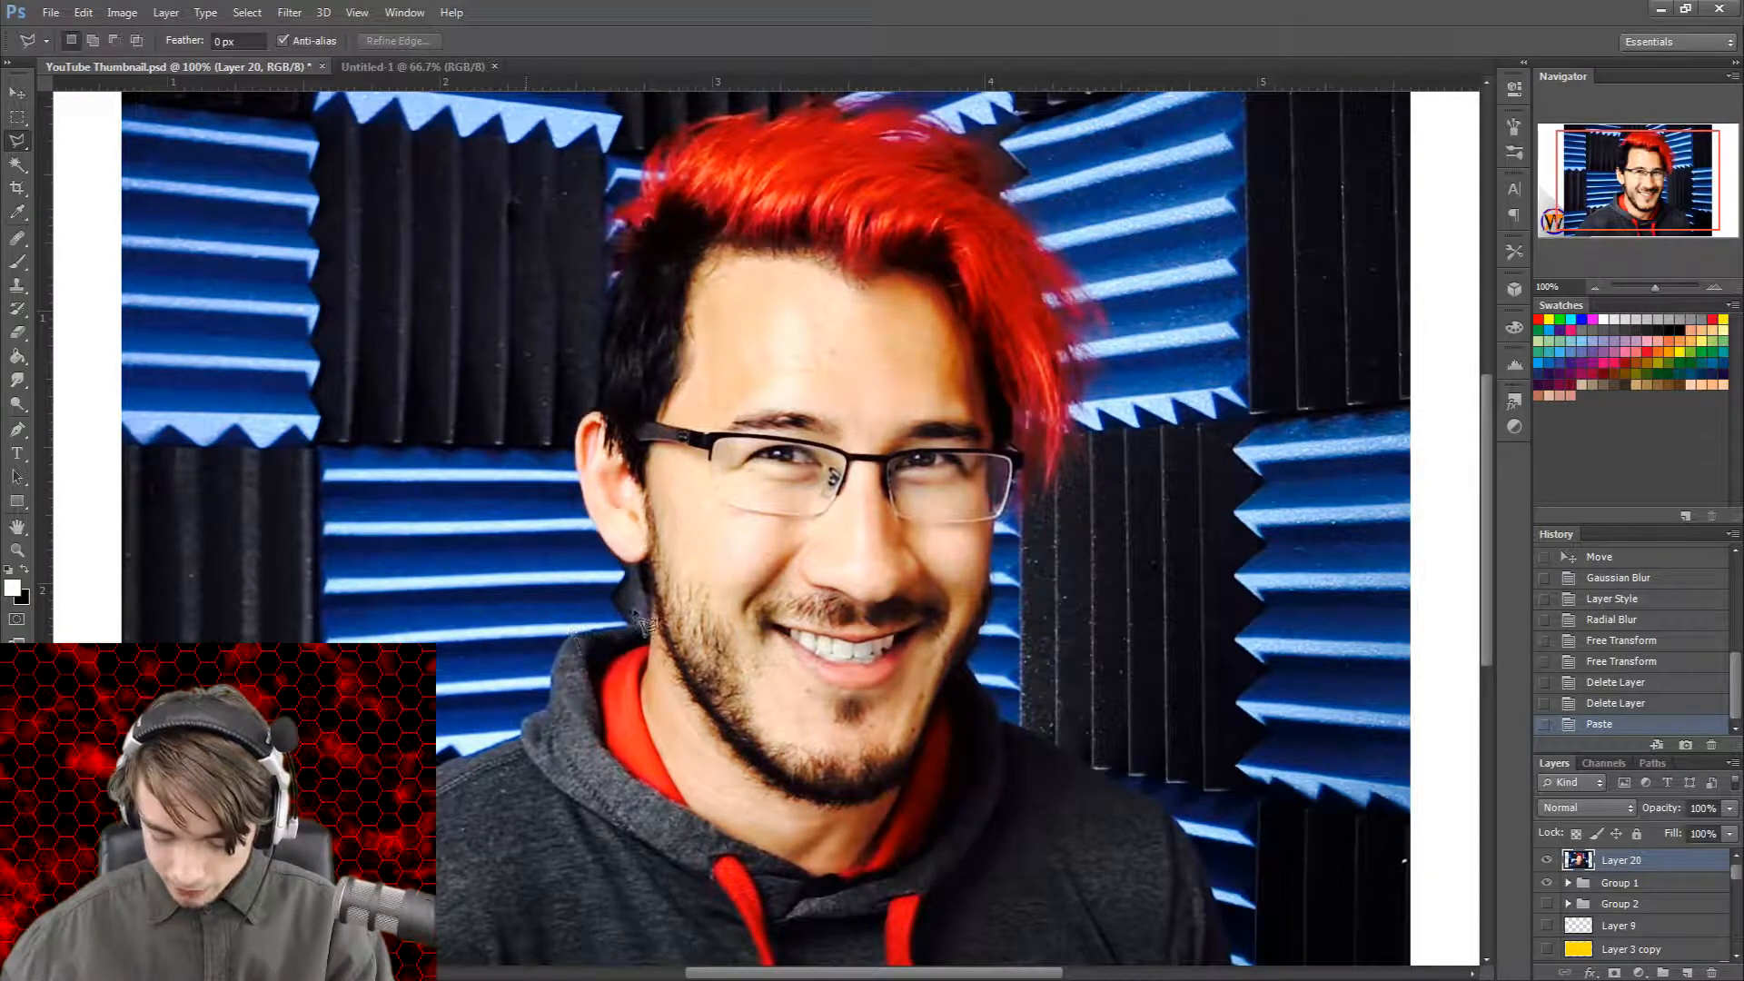
left_click(525, 656)
left_click(604, 565)
left_click(574, 471)
left_click(563, 346)
left_click(581, 213)
left_click(667, 126)
left_click(825, 96)
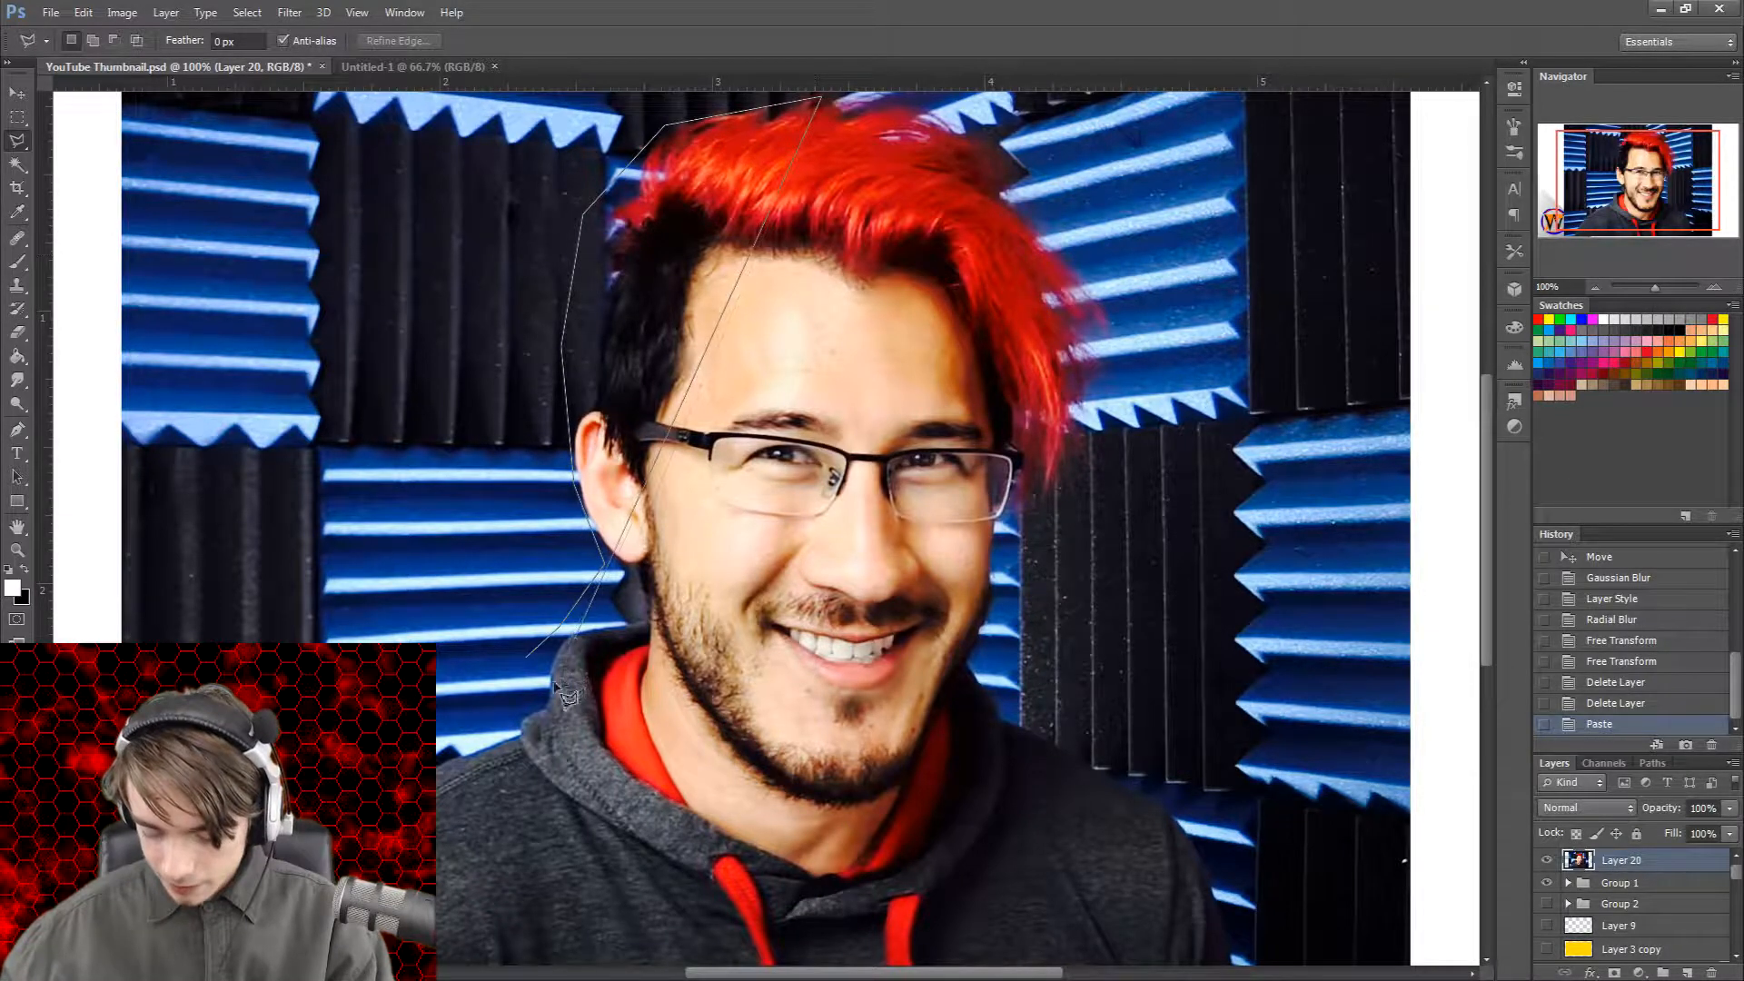
left_click(1179, 527)
left_click(1194, 706)
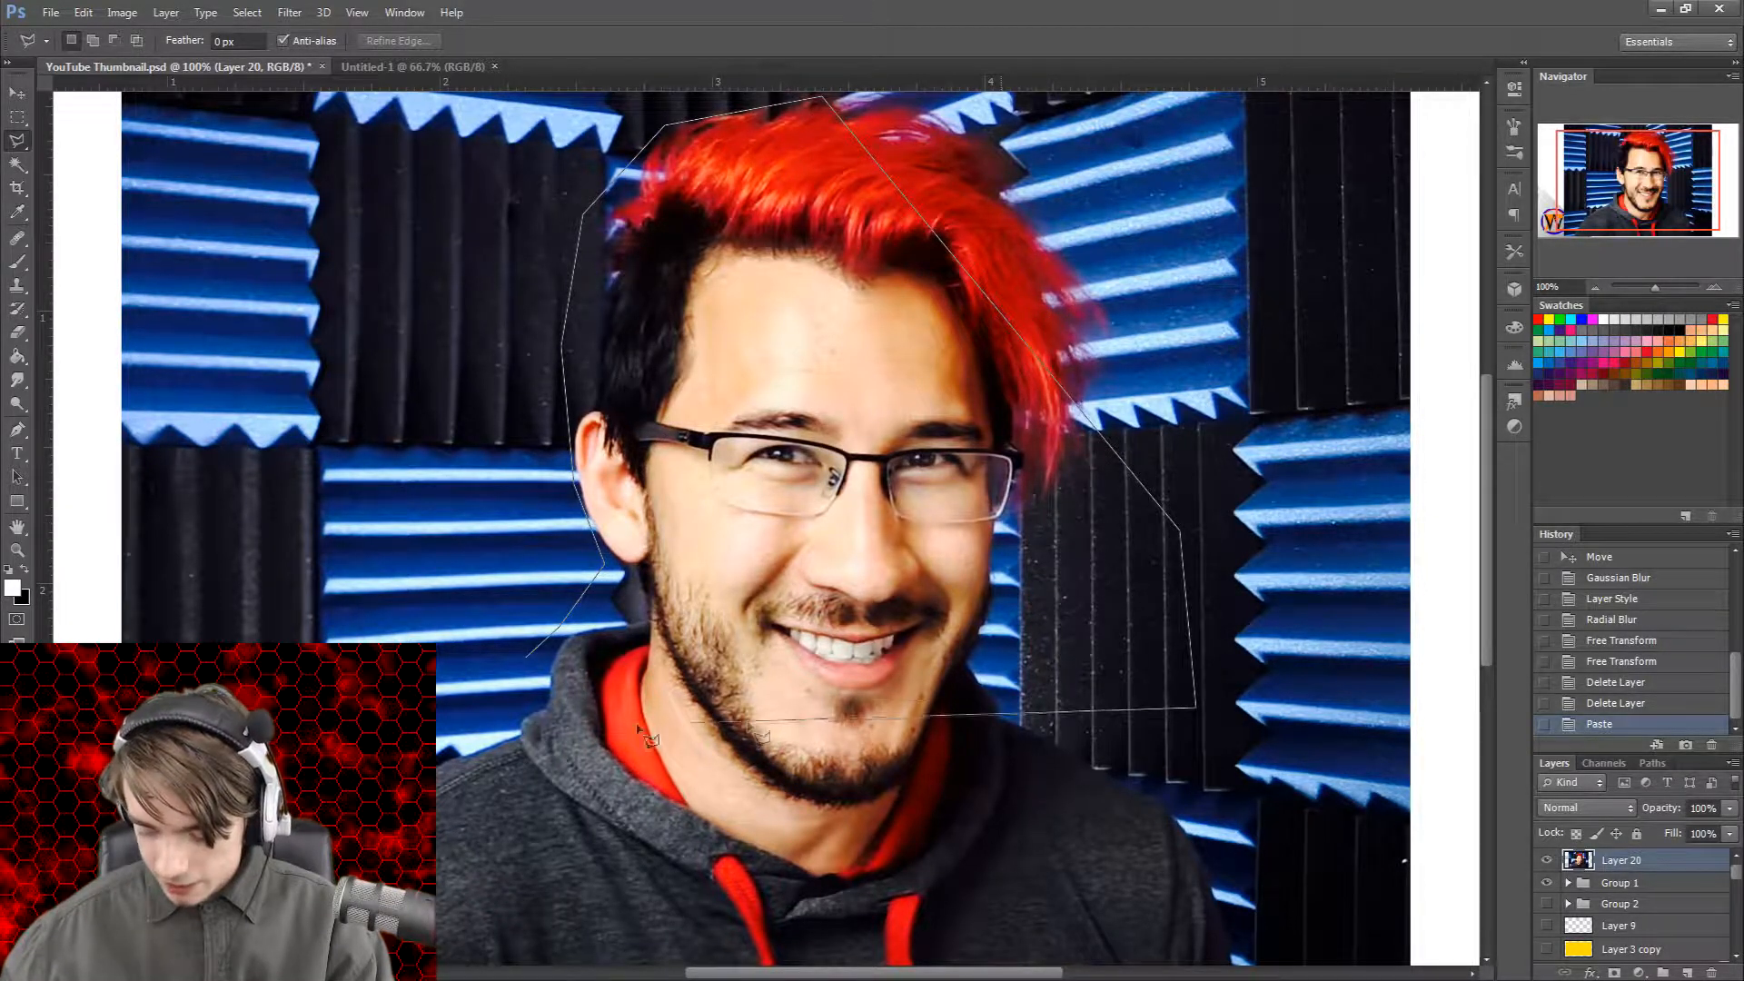
double_click(529, 659)
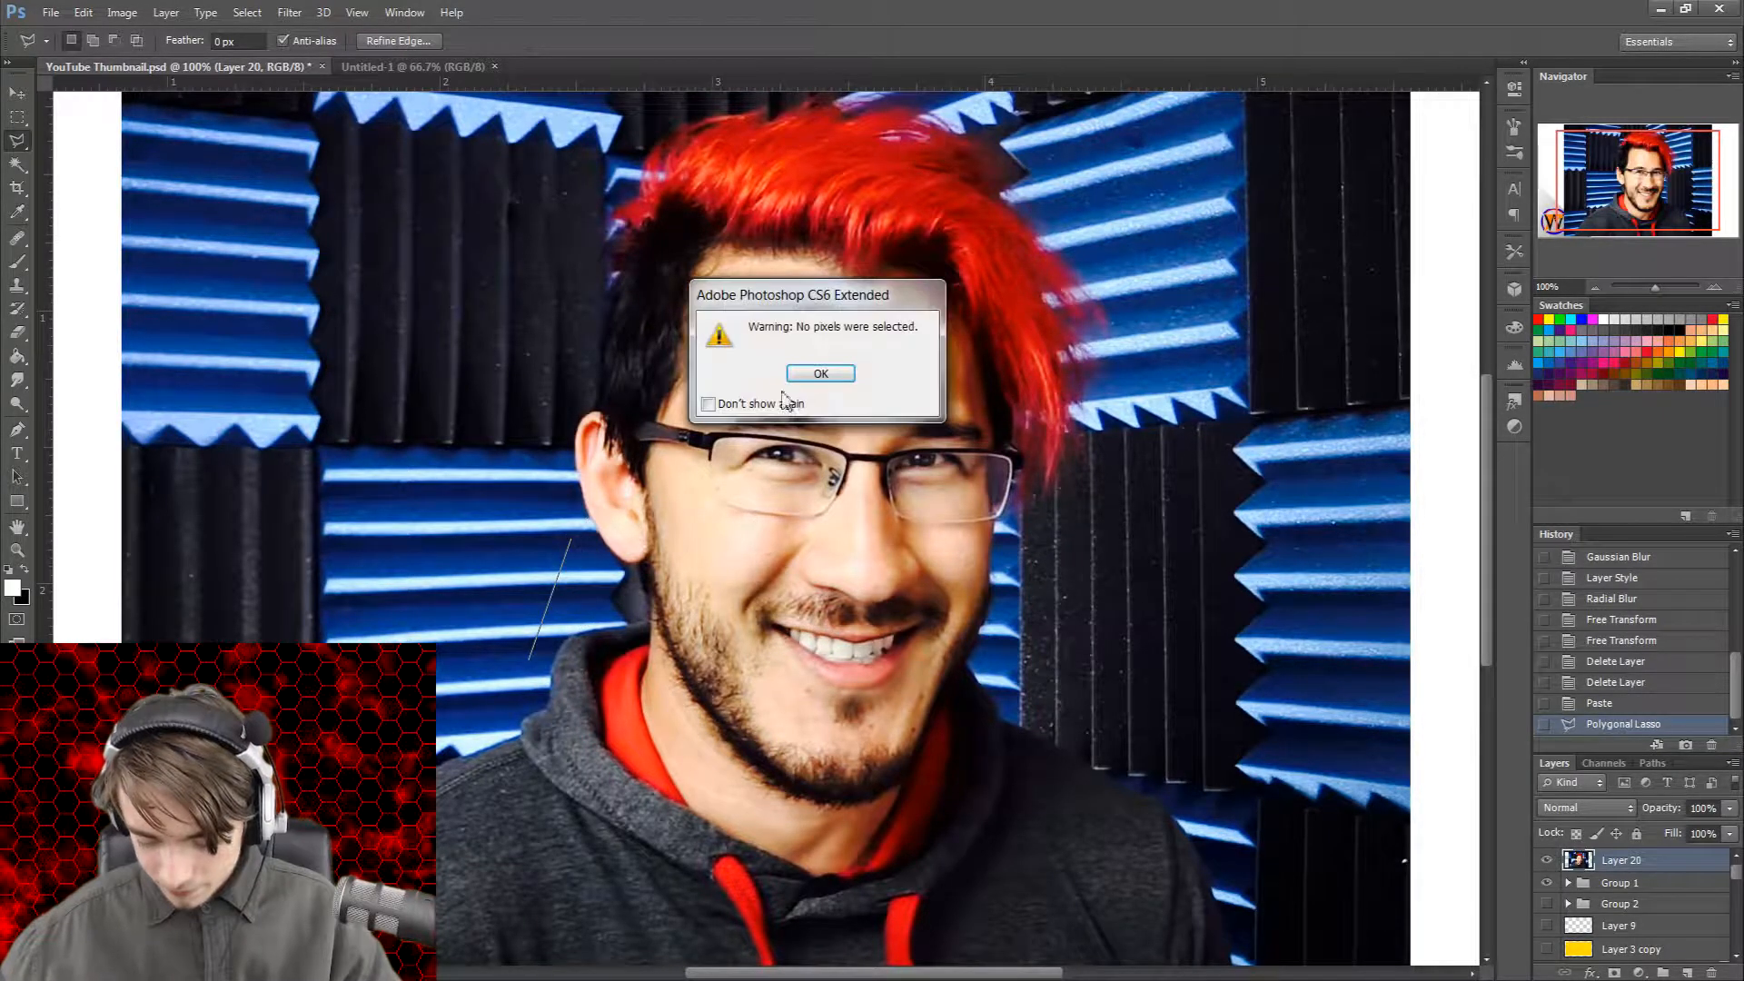
left_click(811, 378)
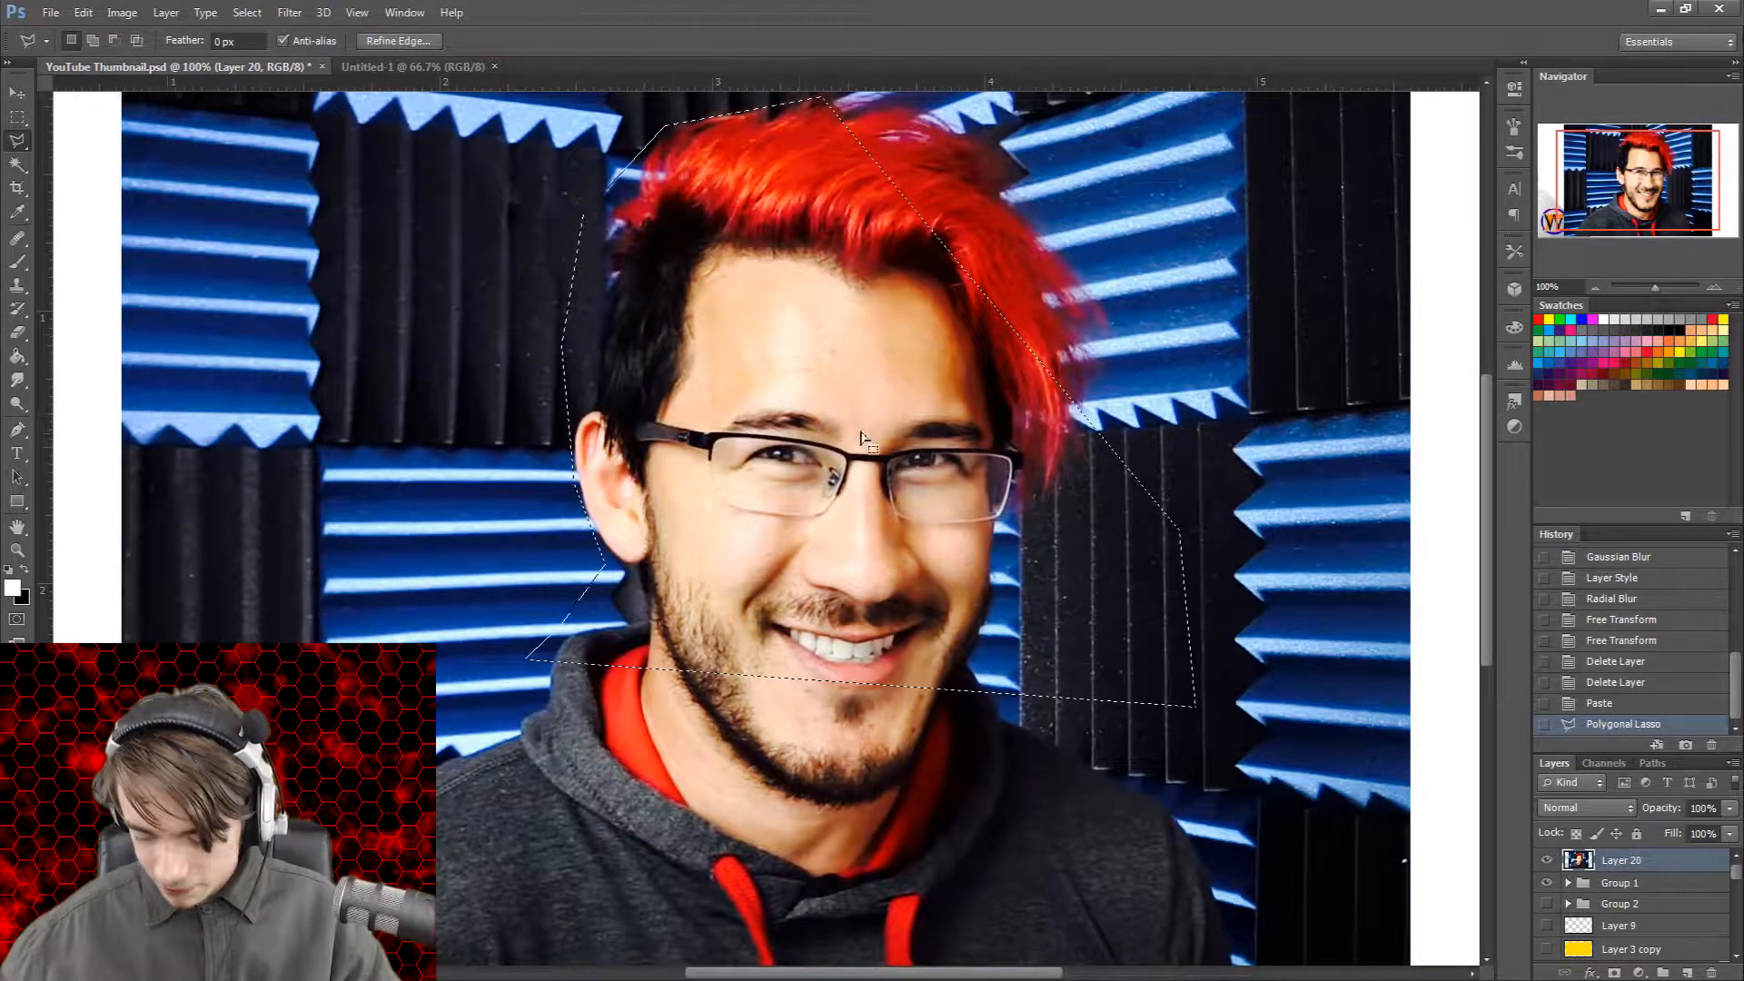
Step: Cut the lassoed head onto its own layer and hide then show the portrait layer to preview the rough cutout
right_click(804, 477)
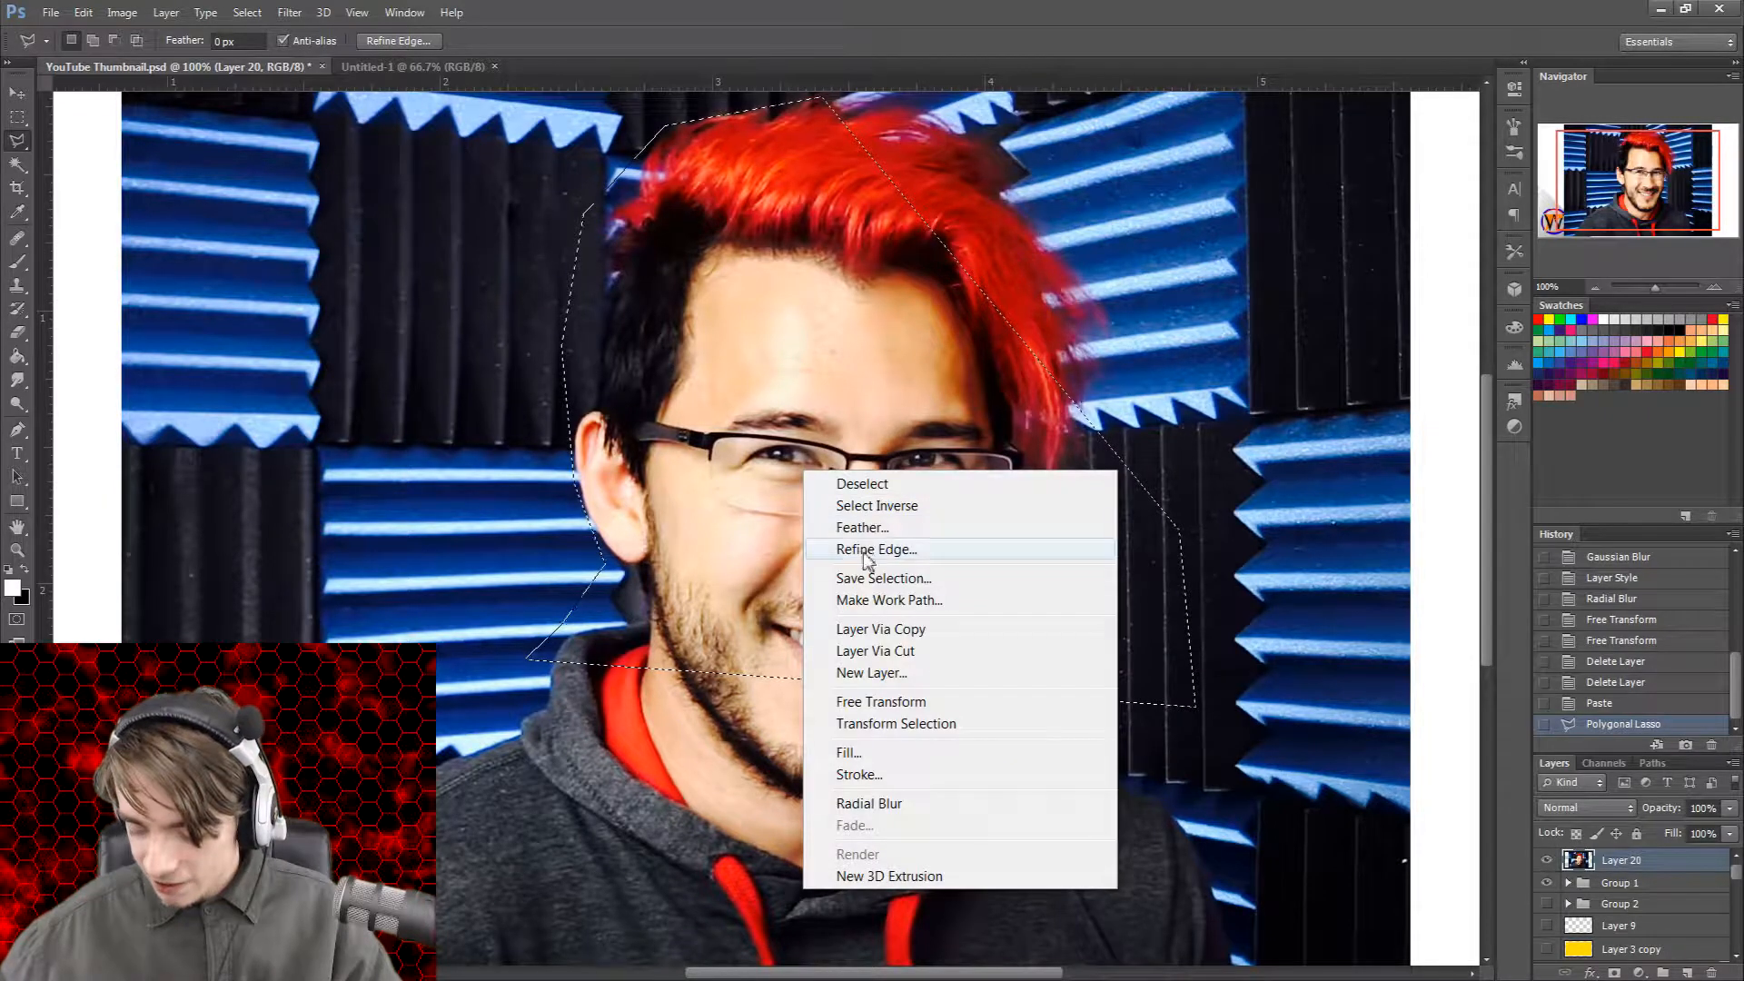
left_click(865, 620)
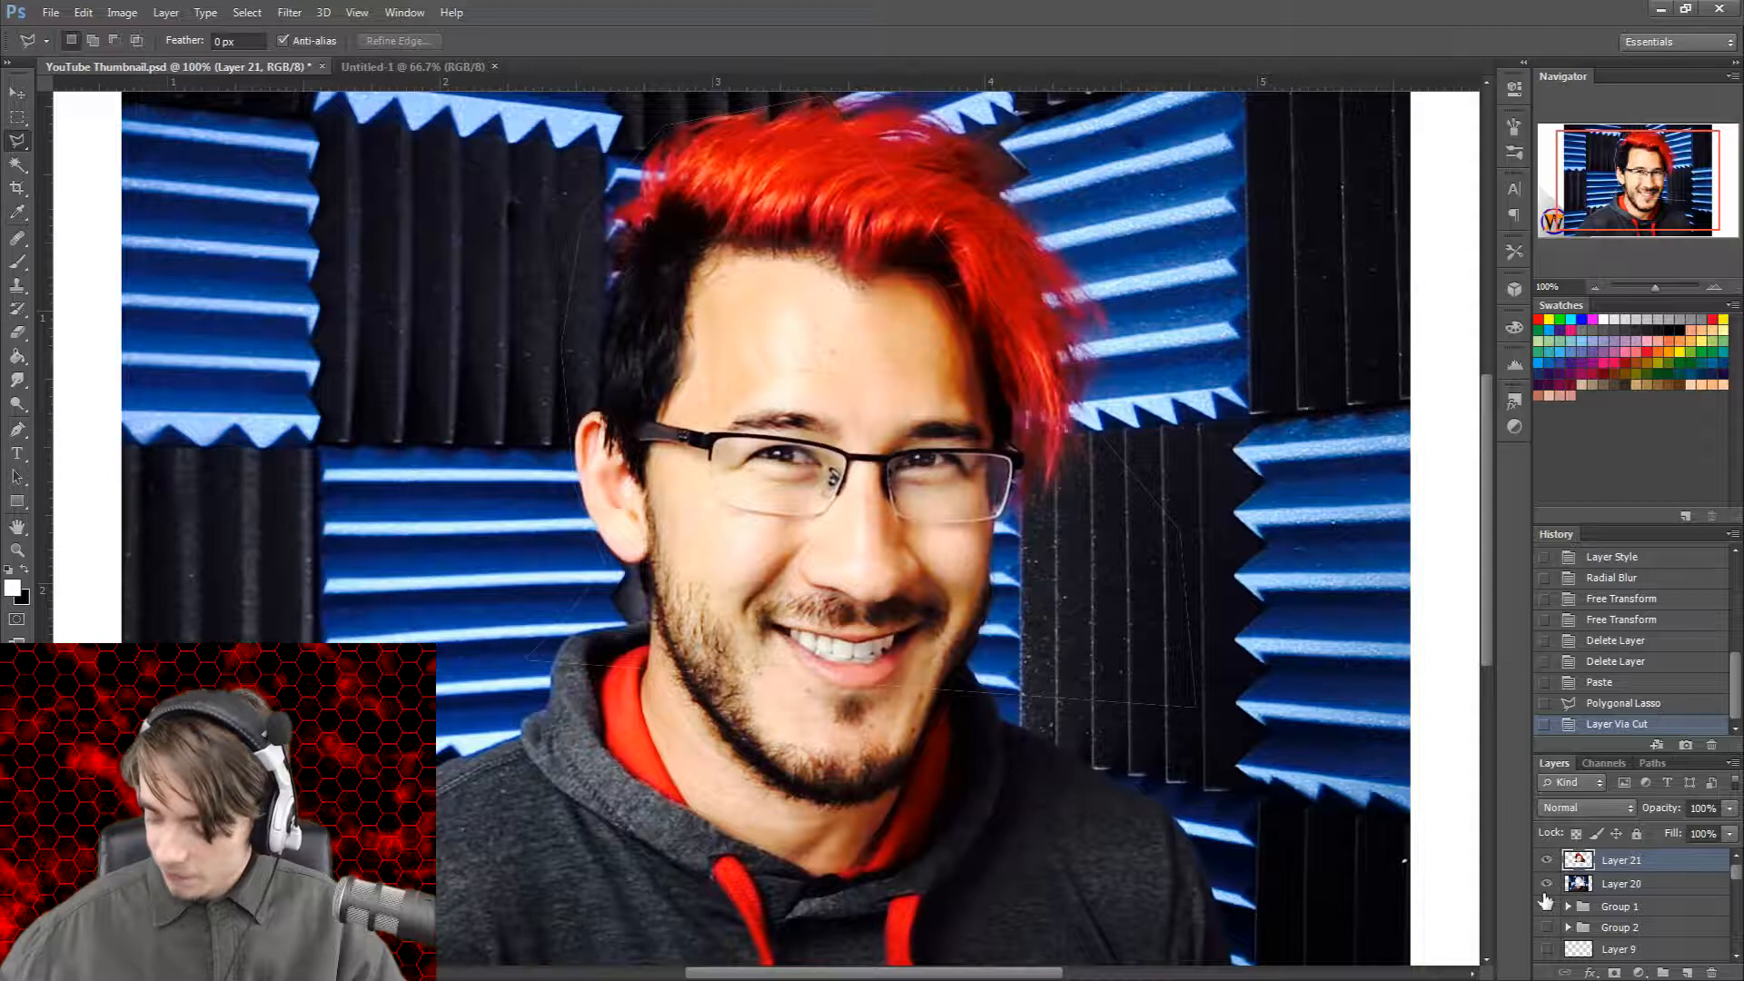
left_click(1546, 888)
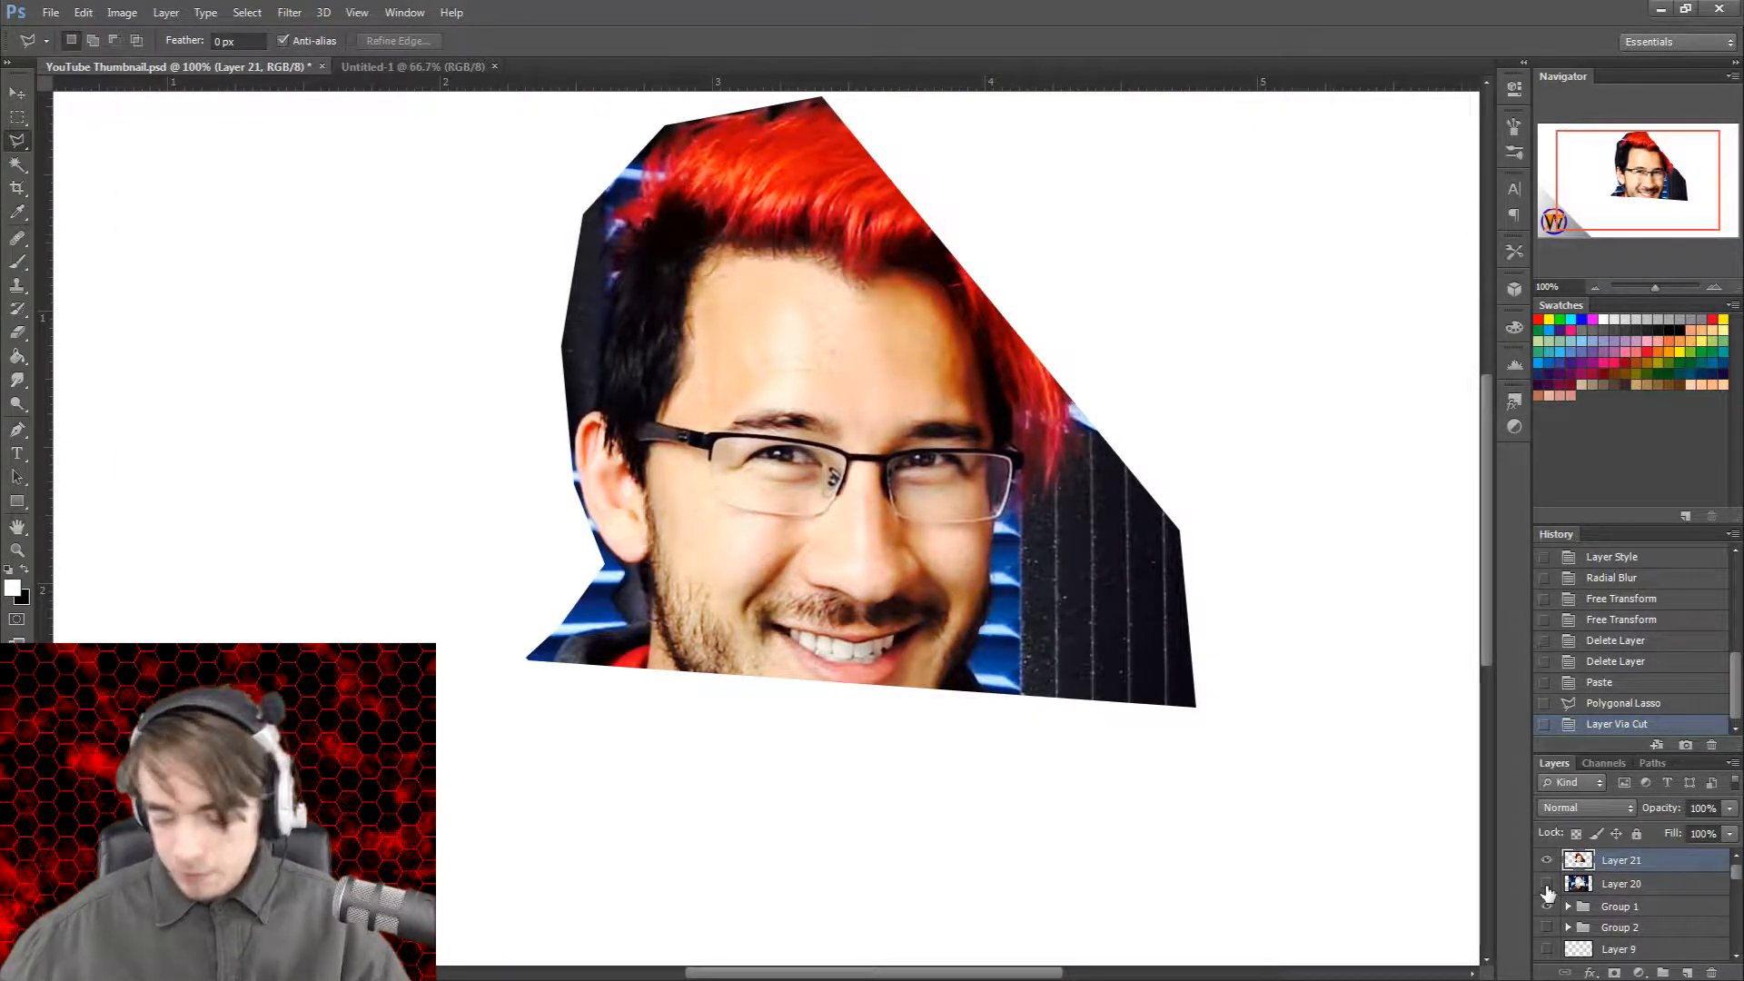
left_click(1546, 884)
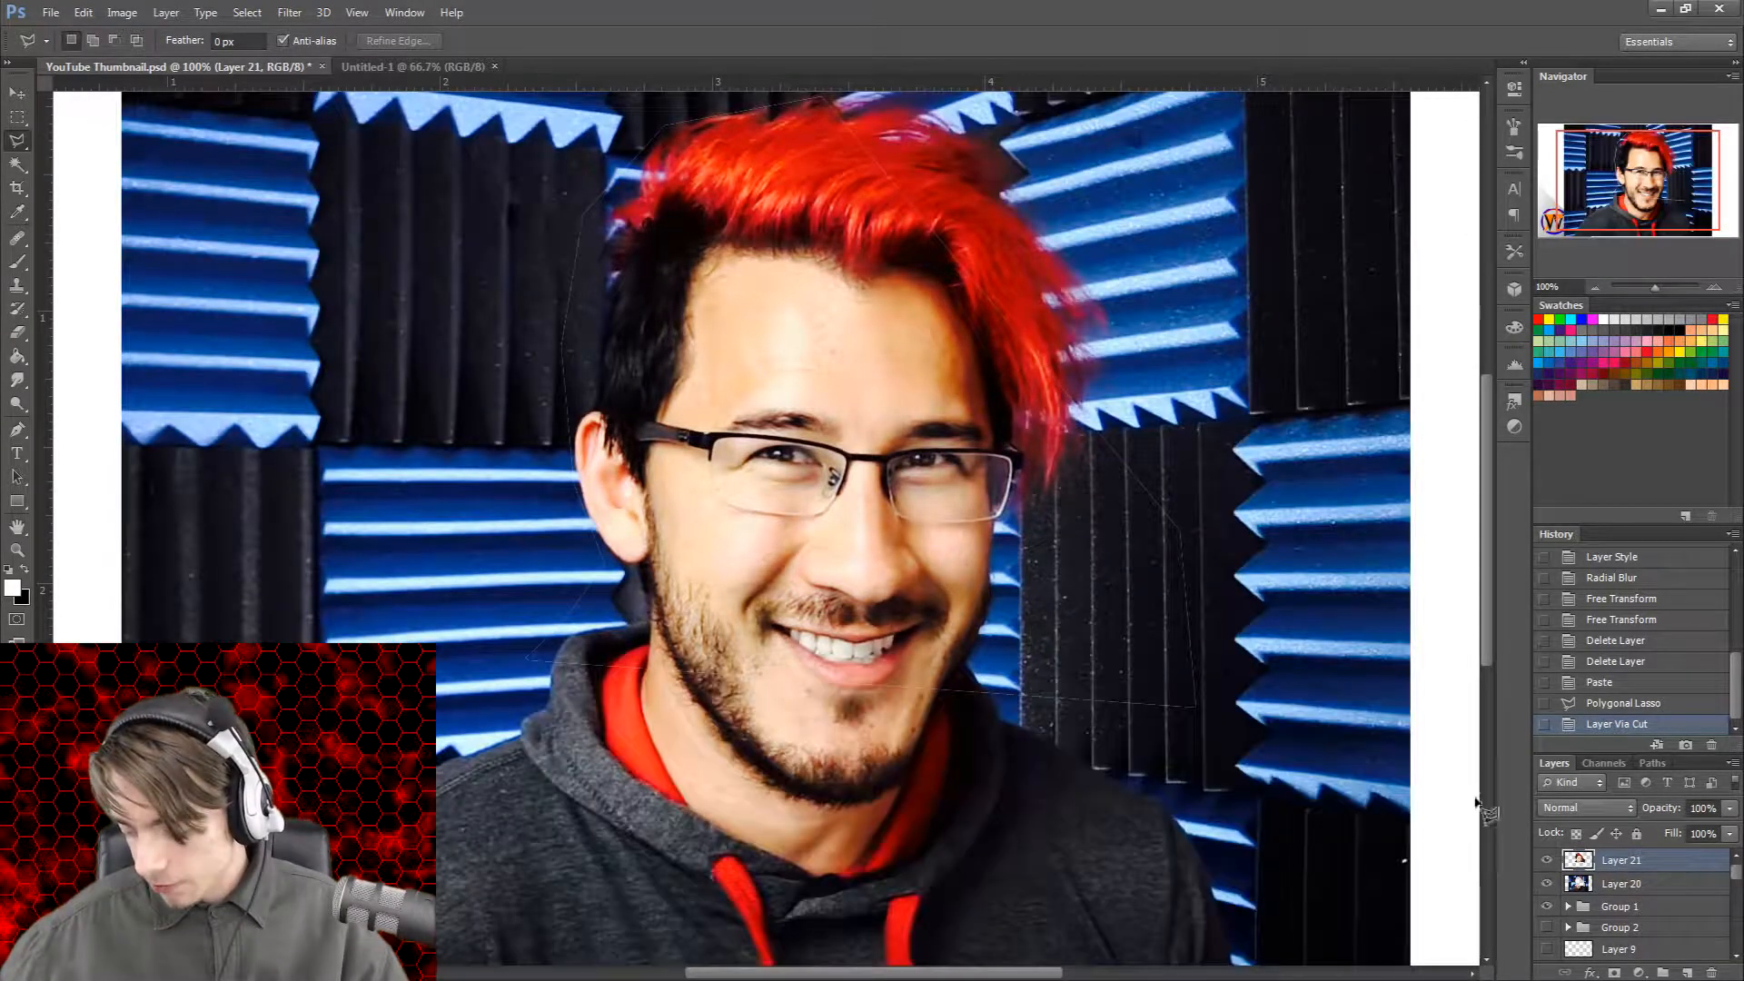
Step: Revert the document to the pasted portrait, undoing the layer cut and the Polygonal Lasso selection
left_click(1610, 705)
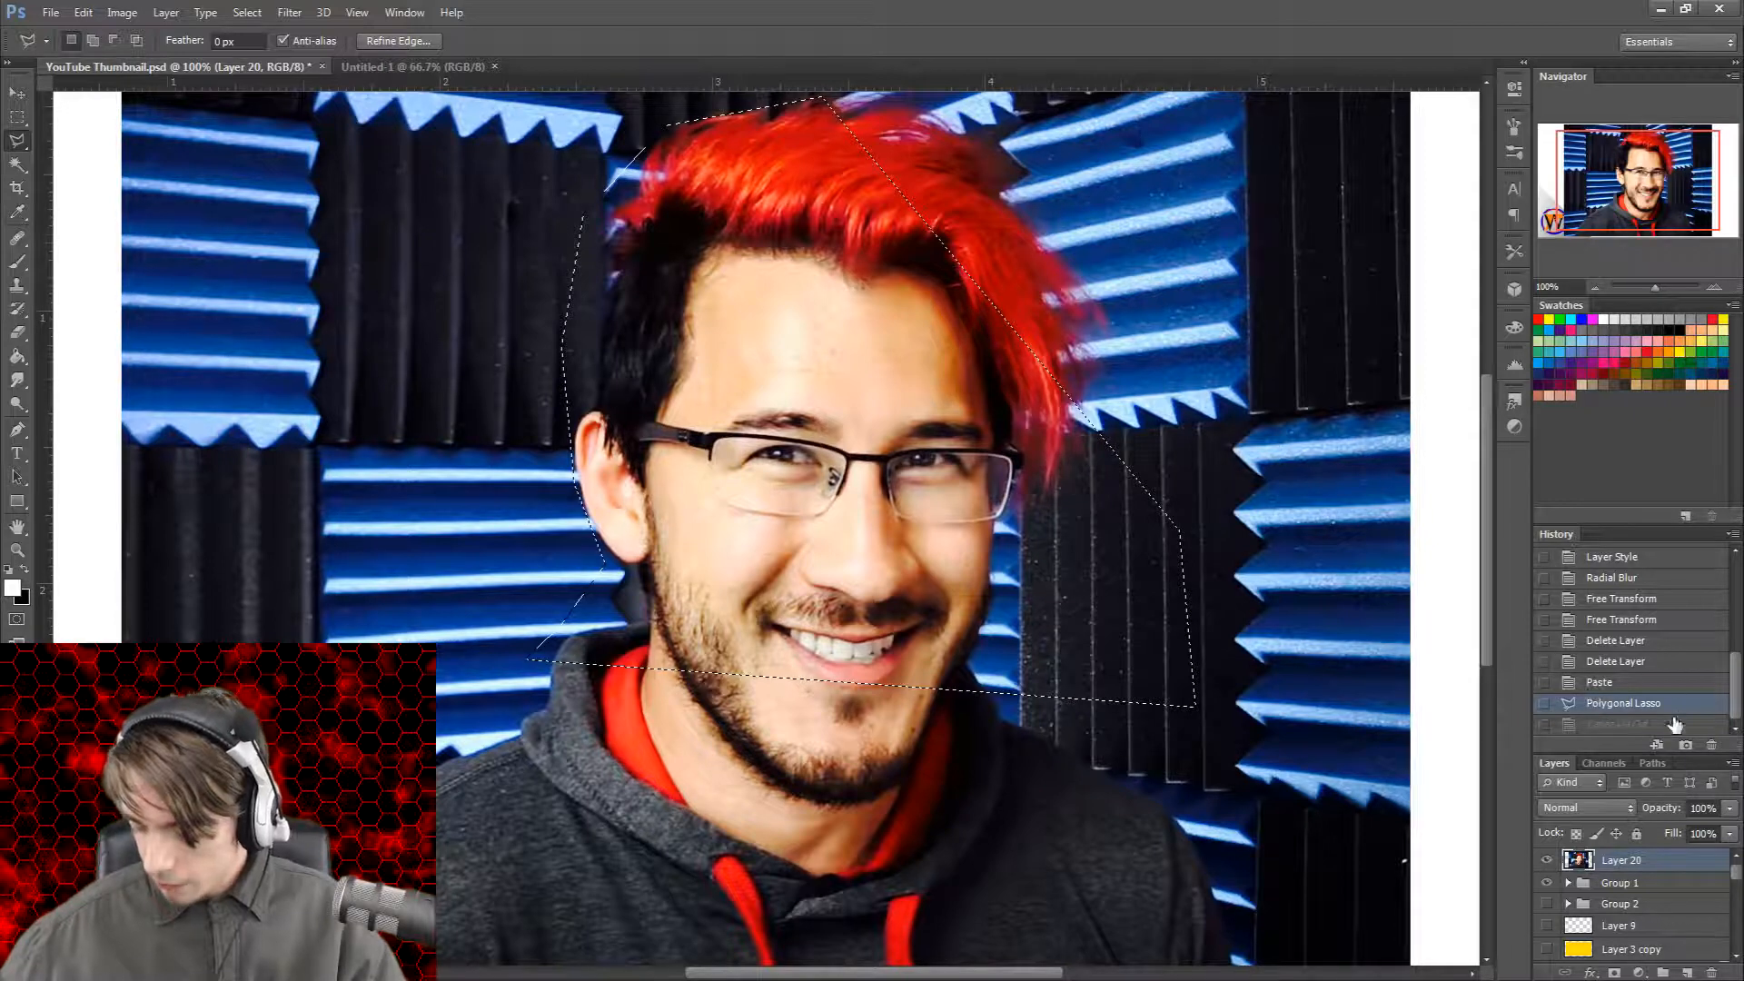
left_click(1600, 683)
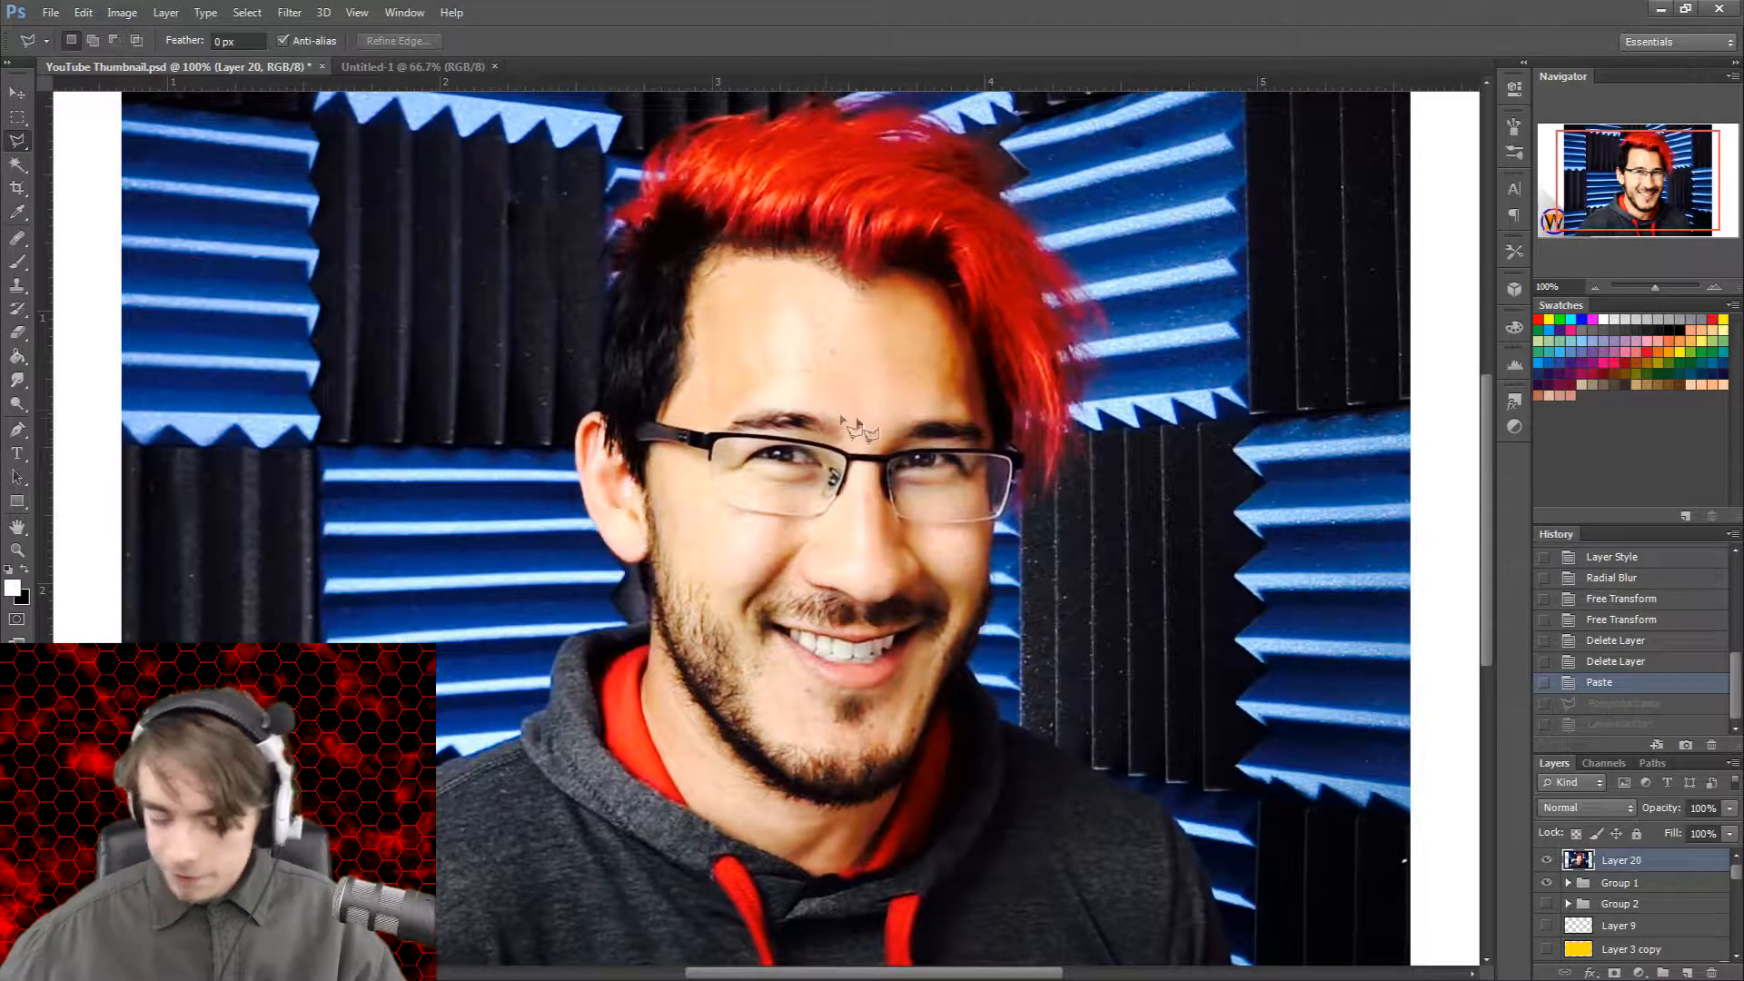
left_click(357, 13)
mouse_move(420, 11)
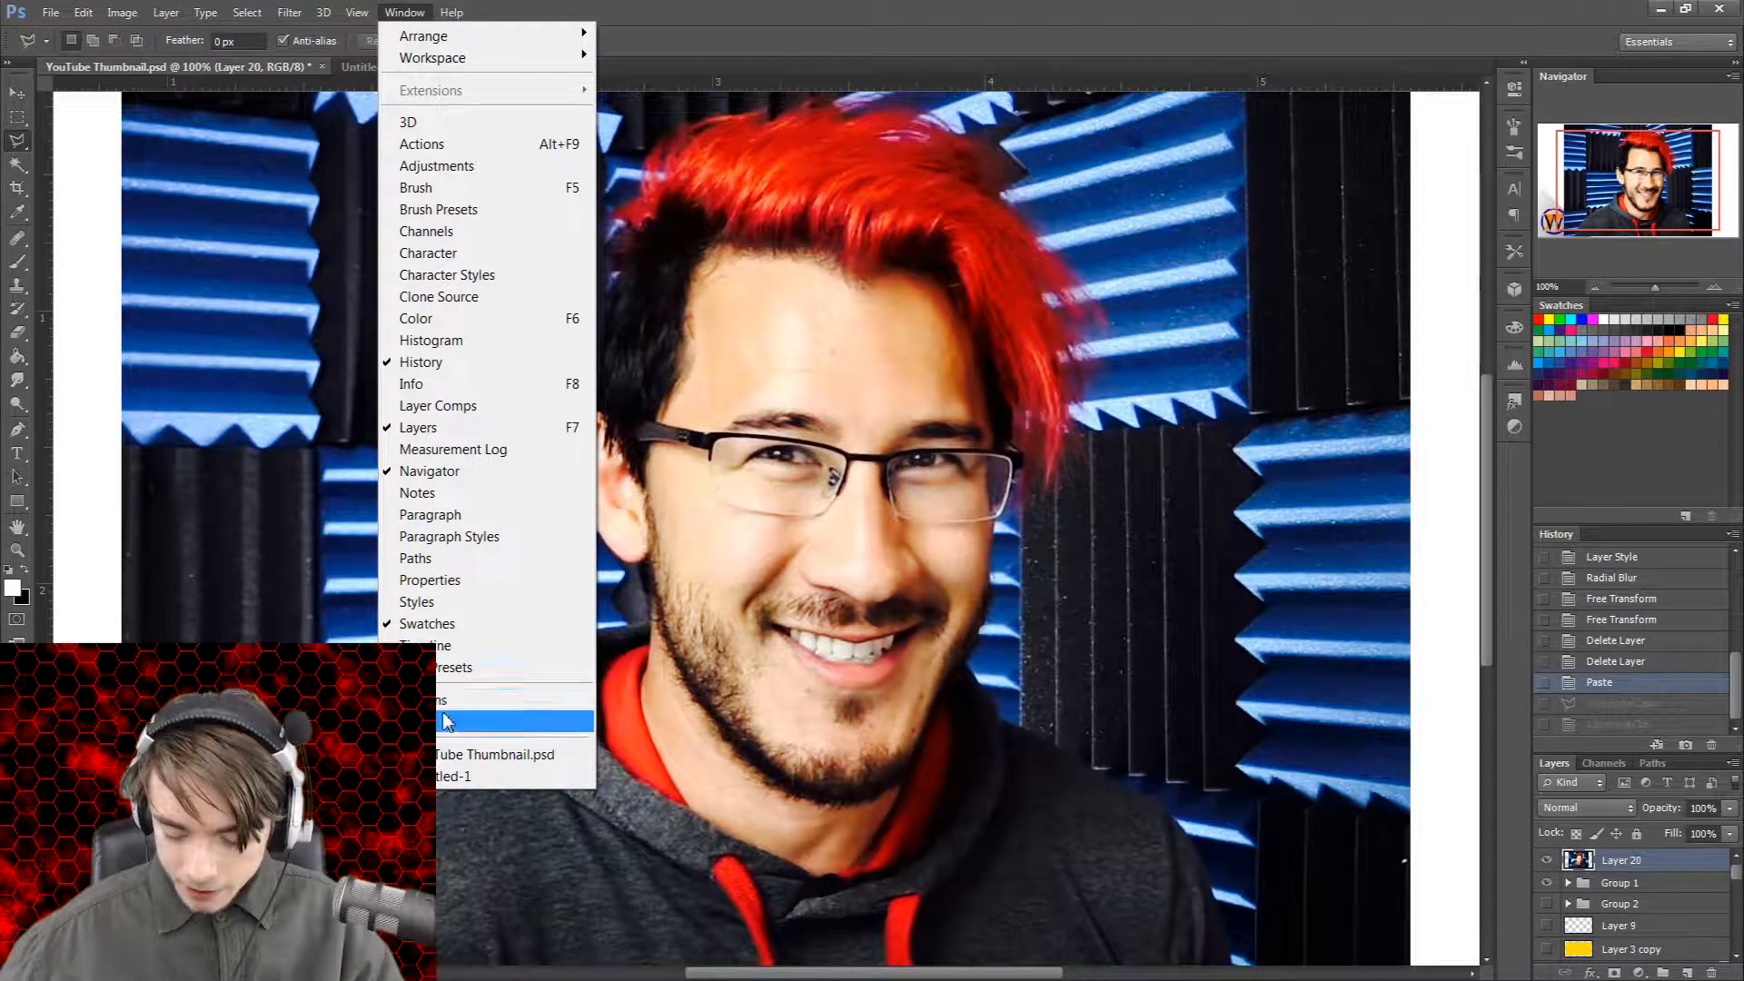
left_click(776, 13)
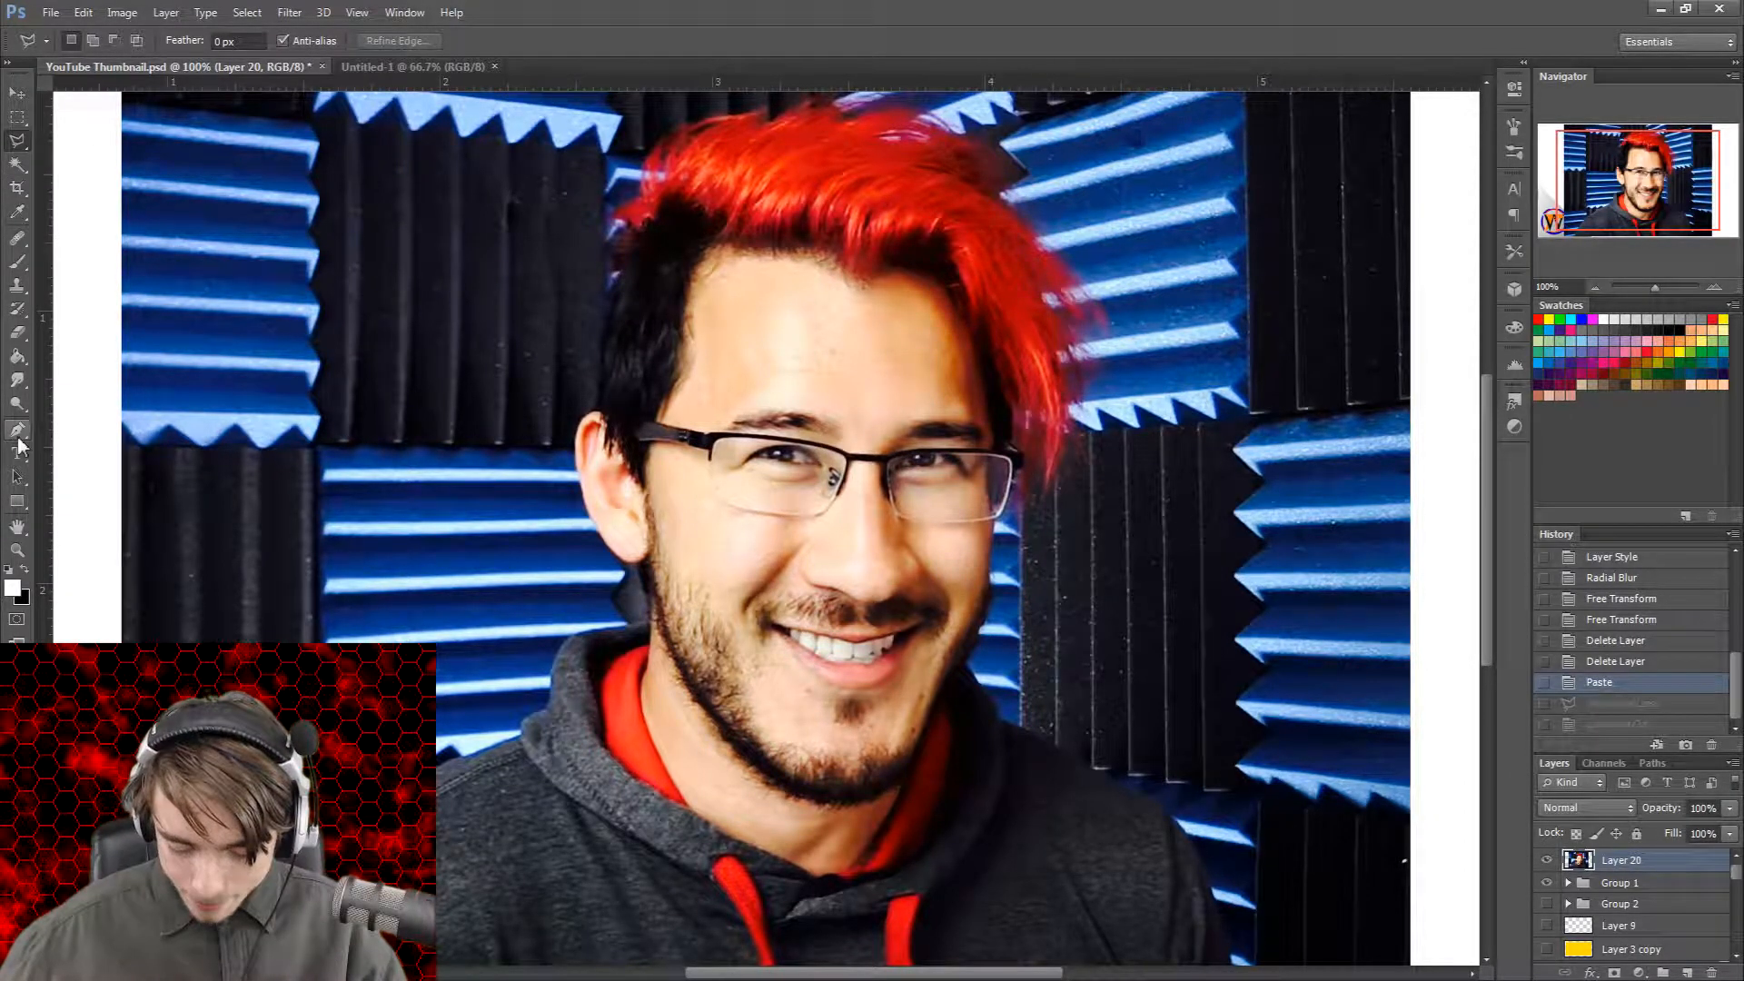
Step: Set the Pen tool to Path mode and place the first anchor where the grey sleeve meets the portrait's lower edge
left_click(18, 142)
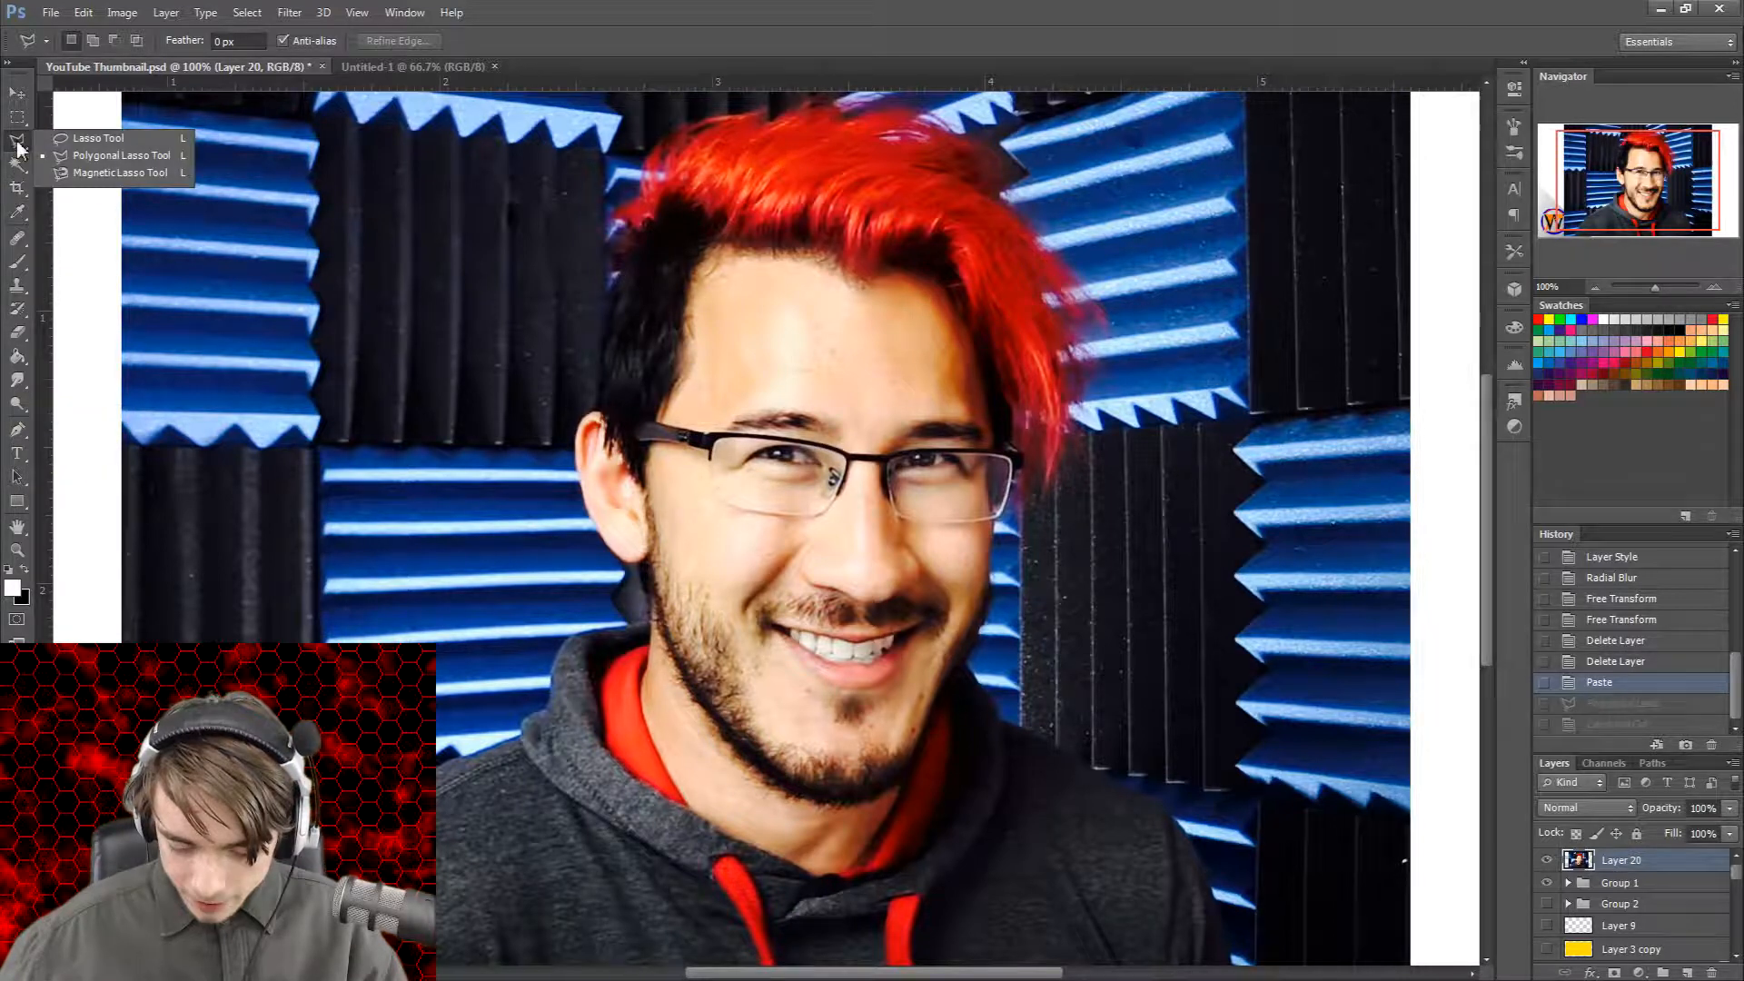
left_click(18, 430)
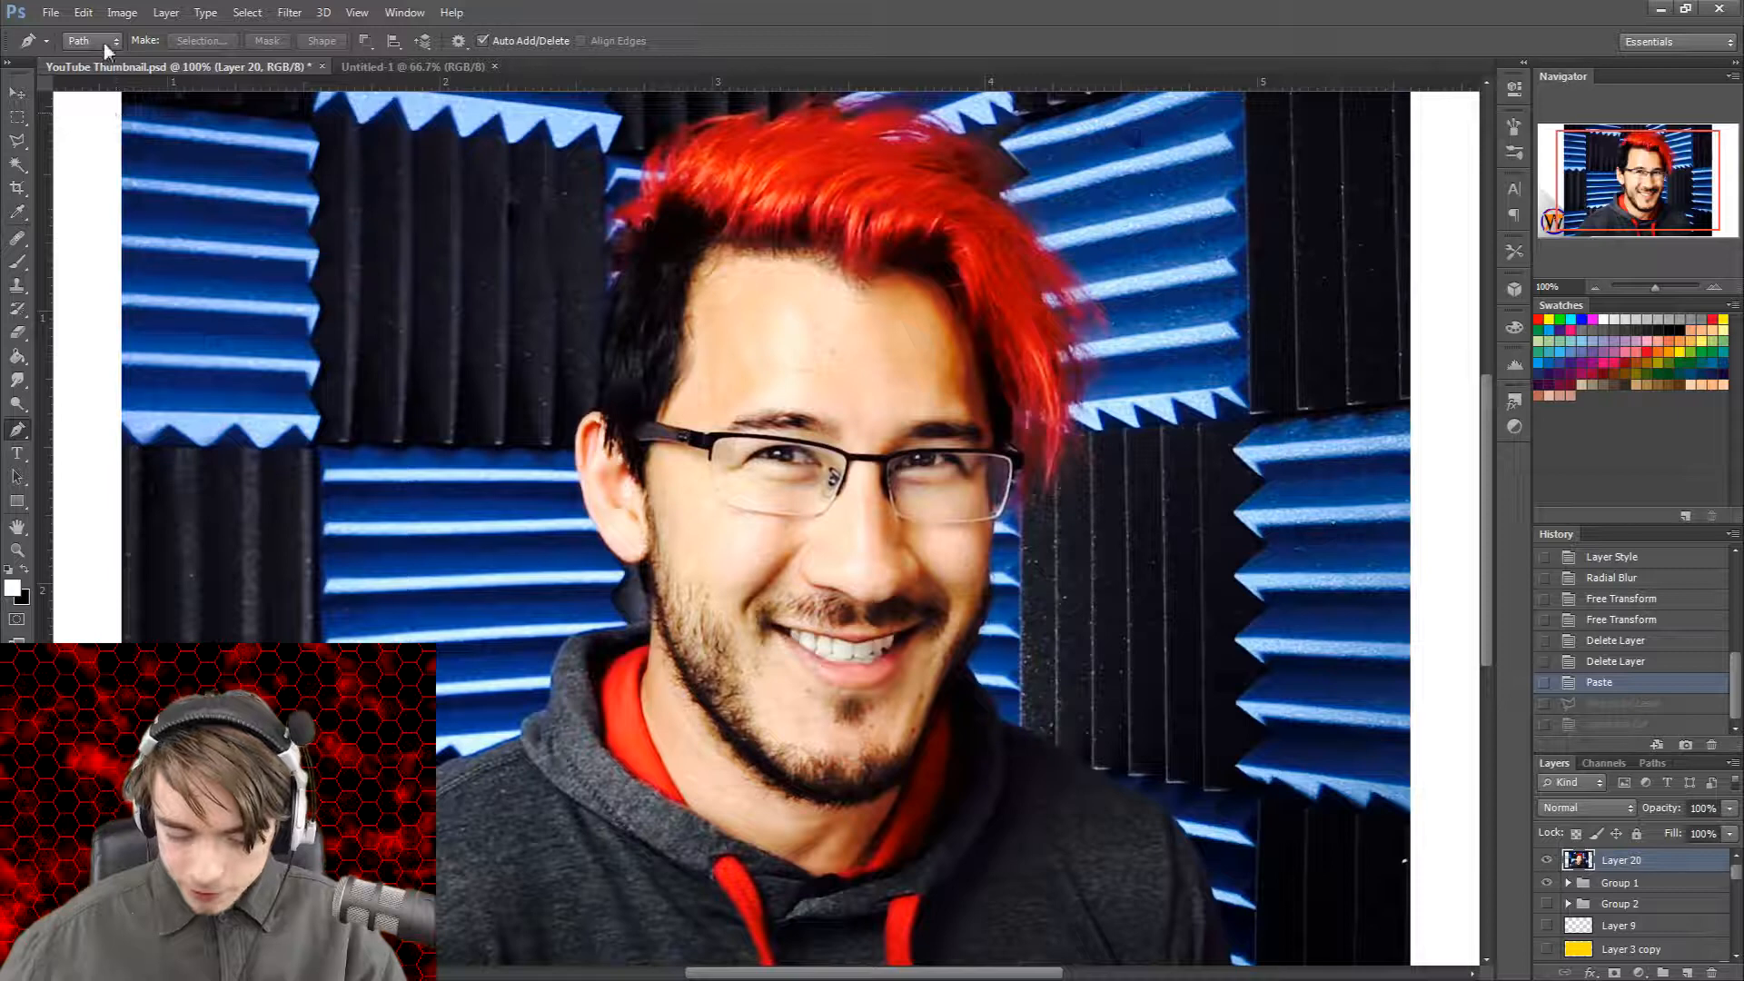
left_click(94, 80)
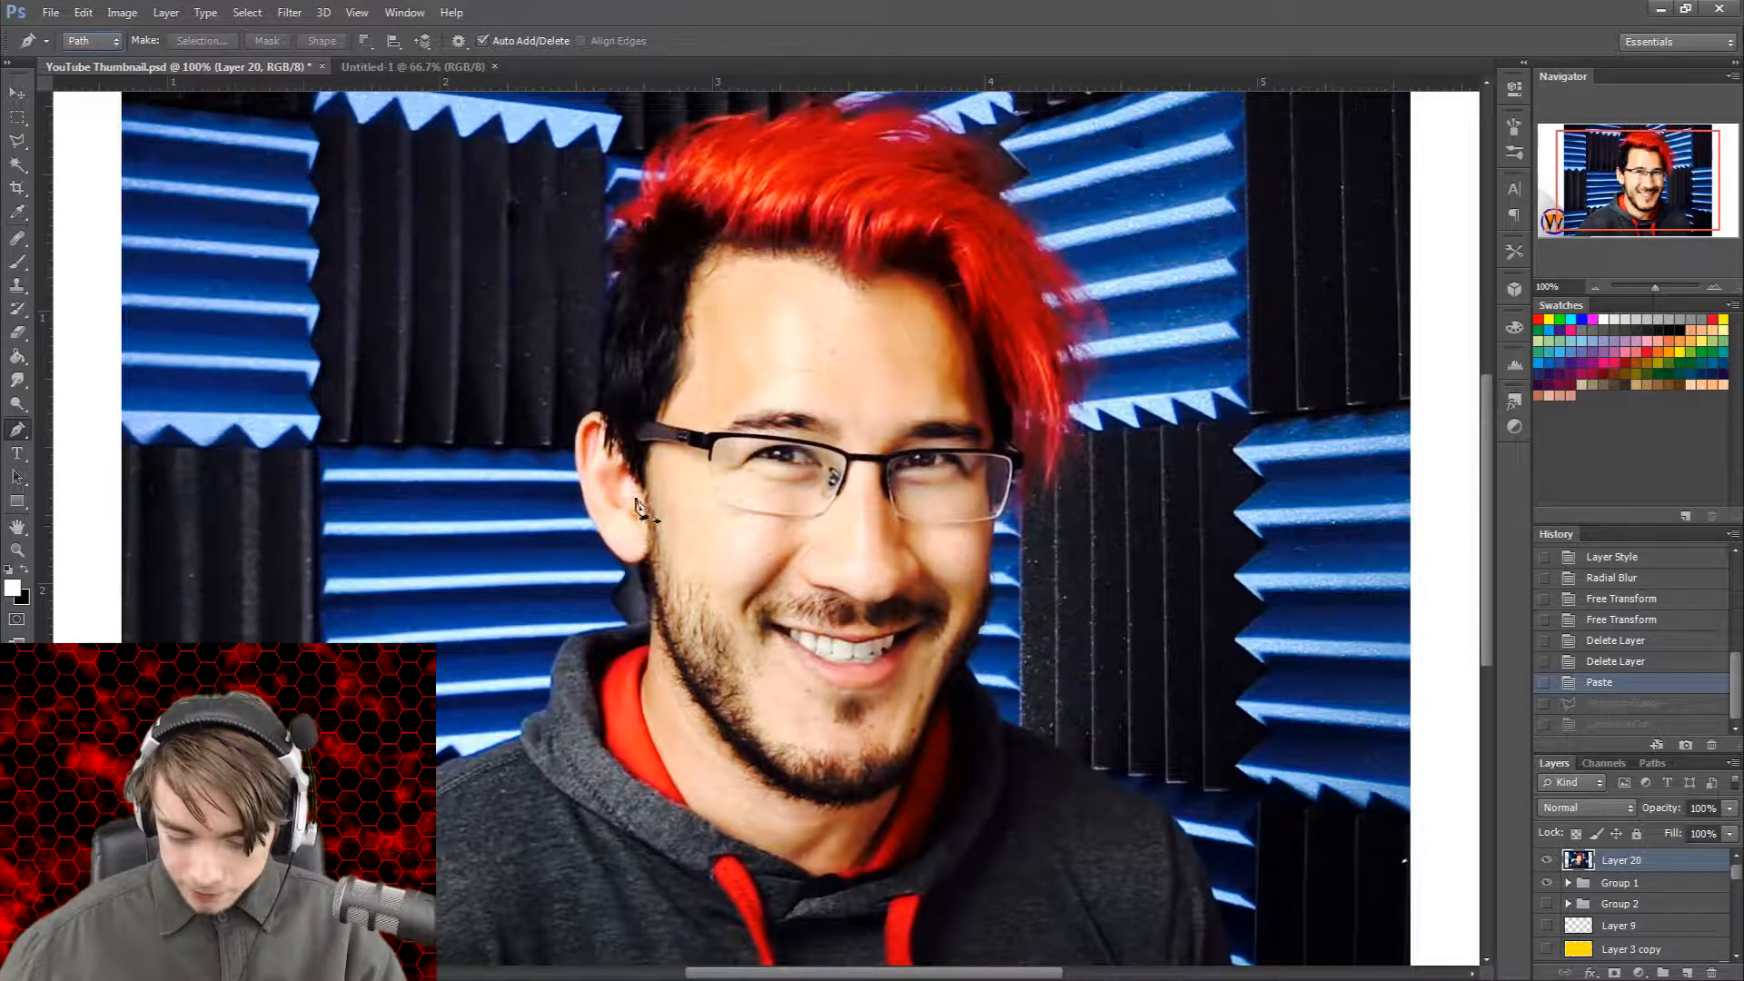
scroll(1493, 503, "down", 5)
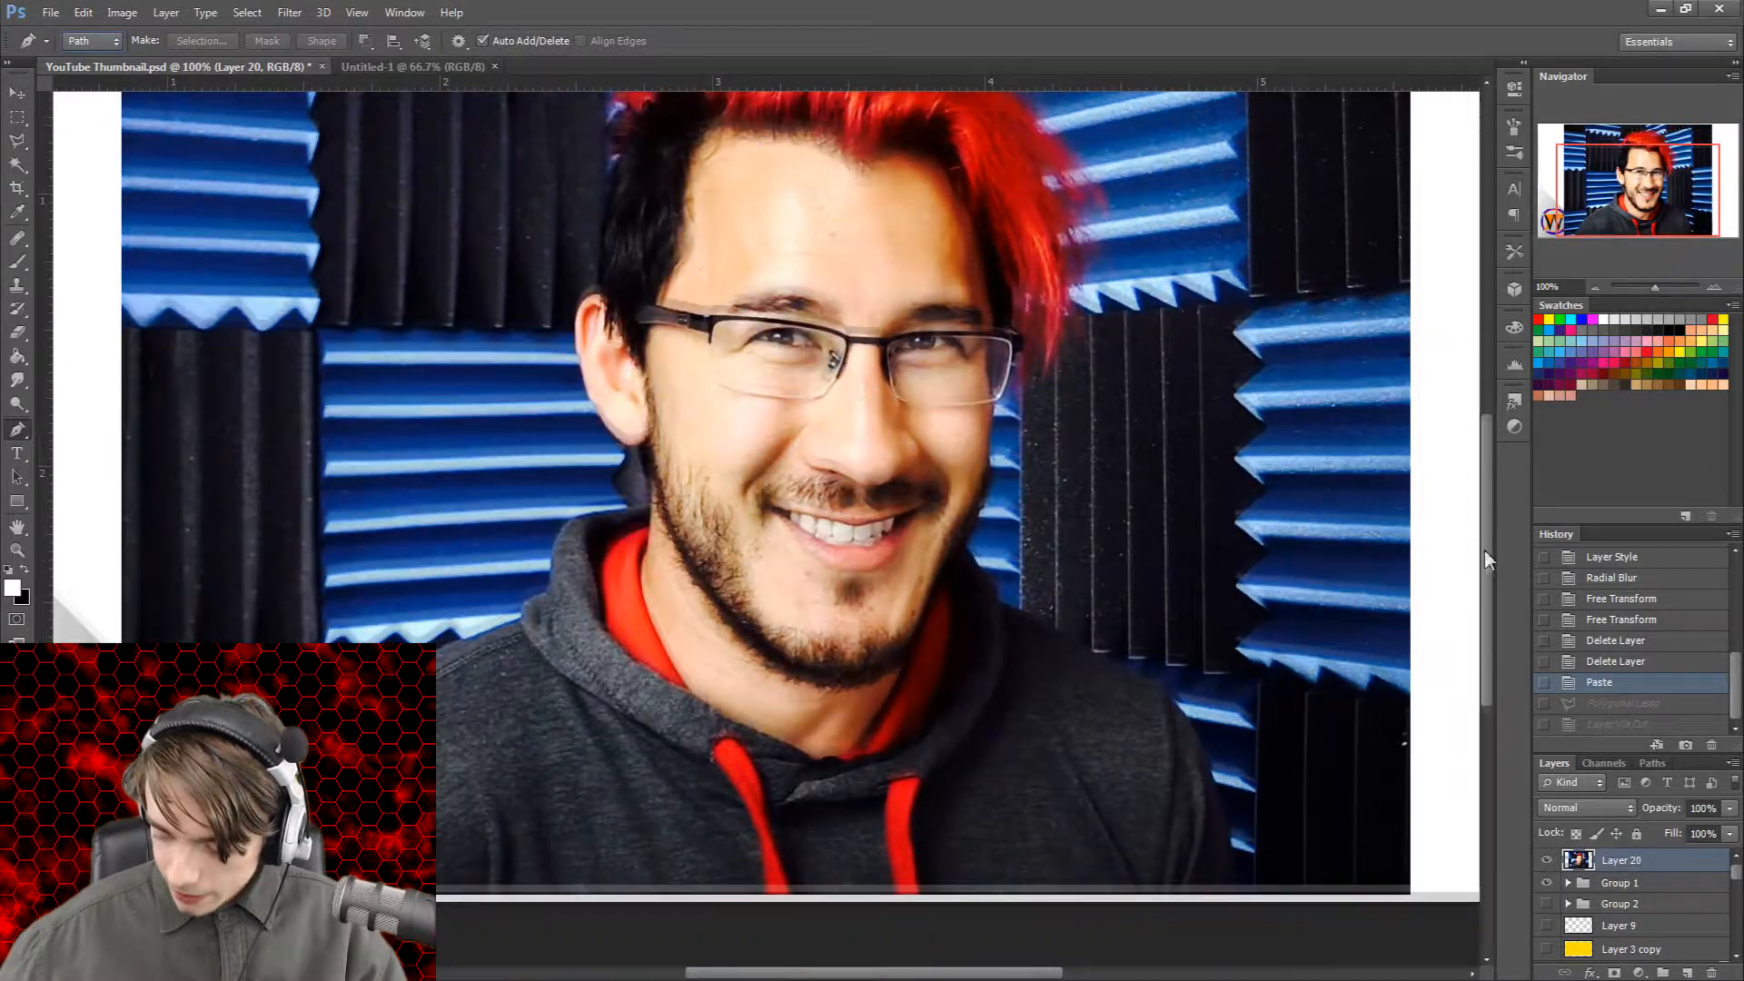
scroll(1404, 584, "left", 8)
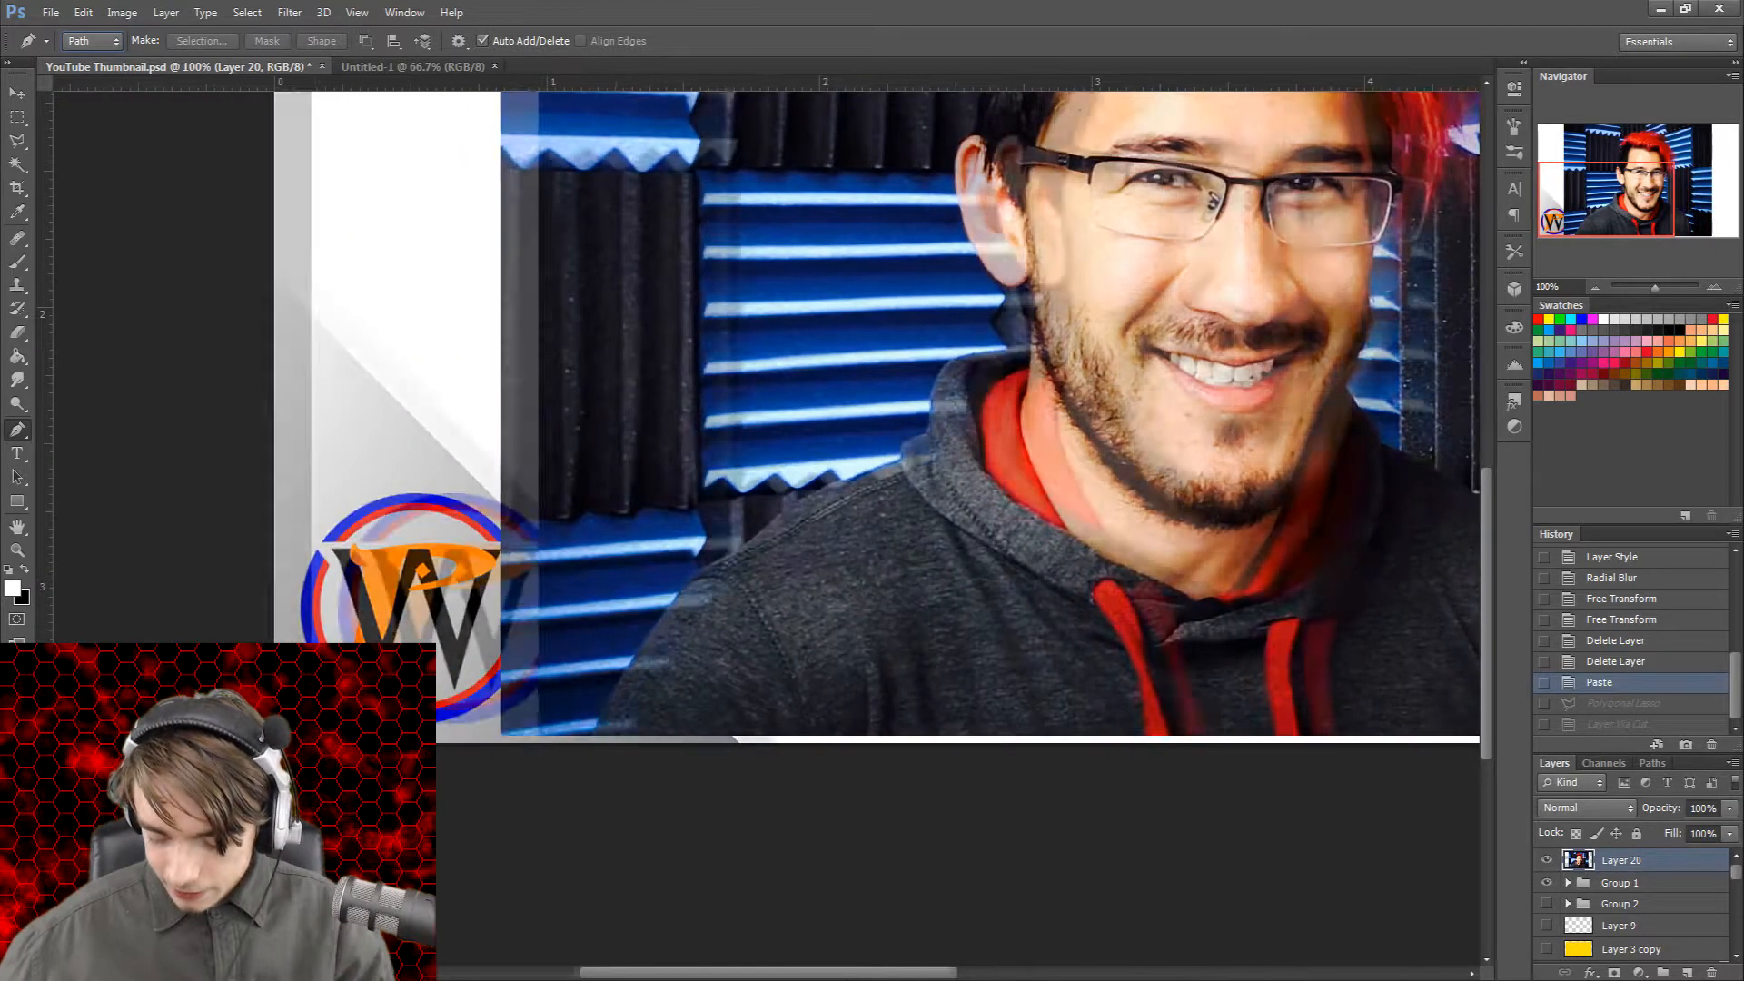
key("ctrl+plus")
key("ctrl+plus")
key("ctrl+plus")
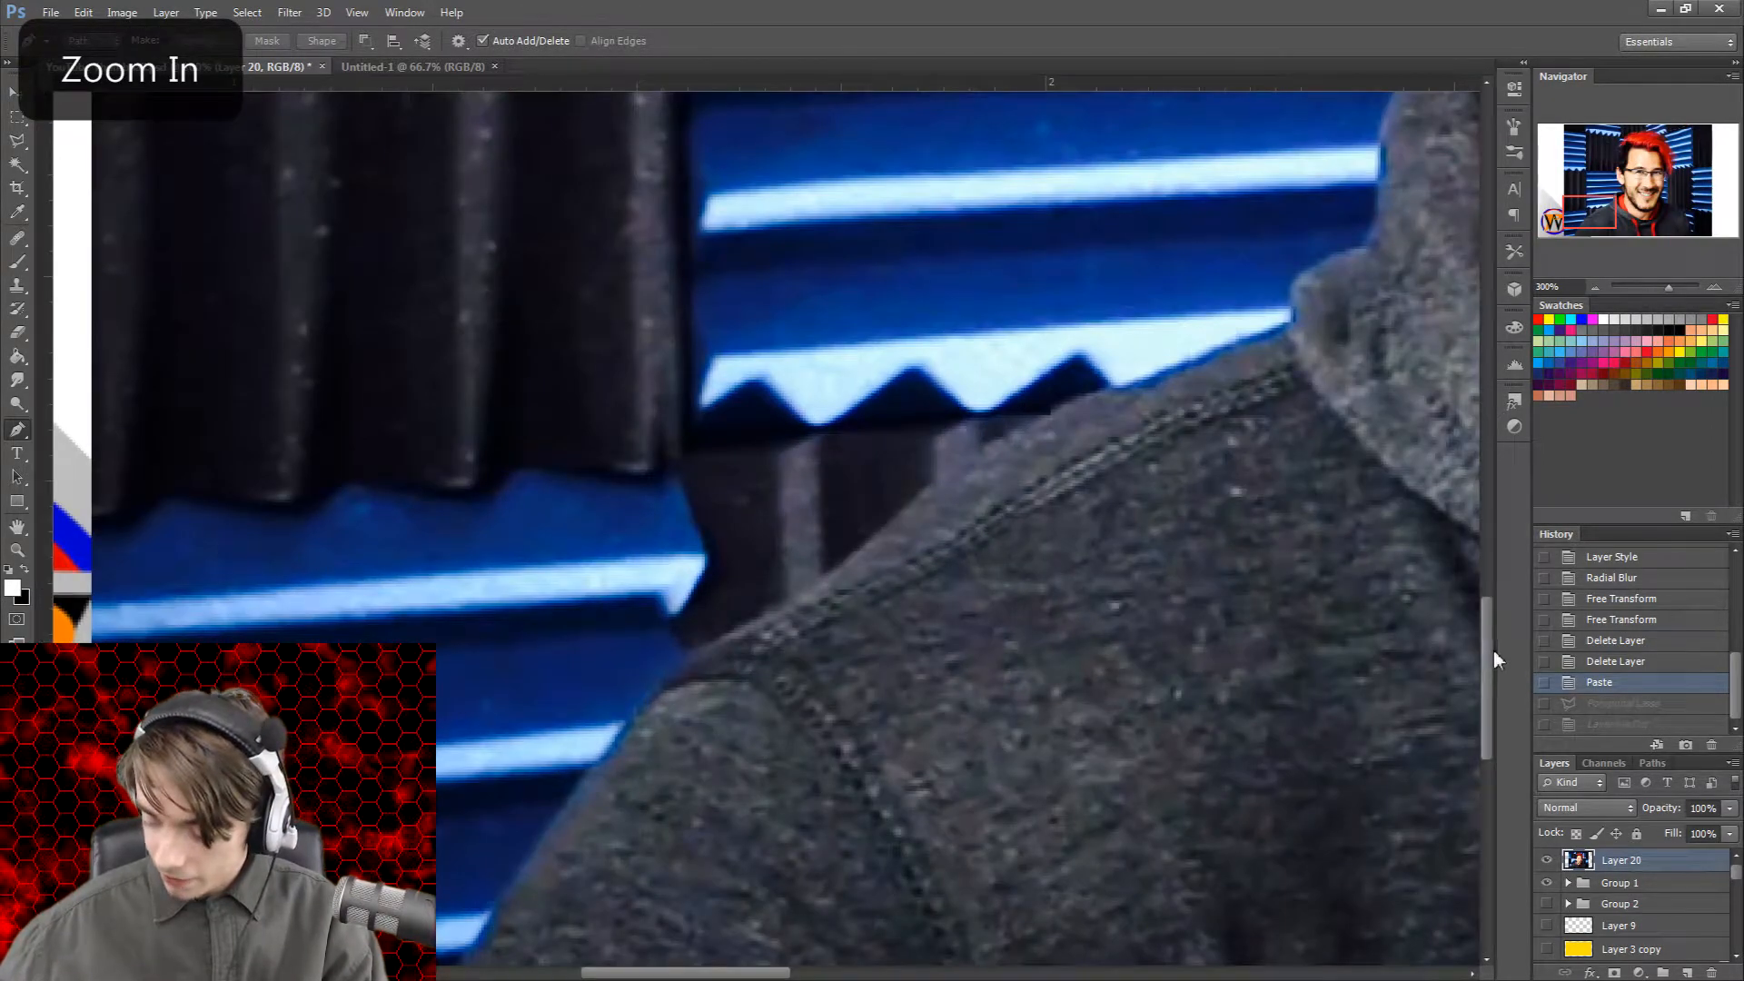
scroll(1491, 646, "down", 5)
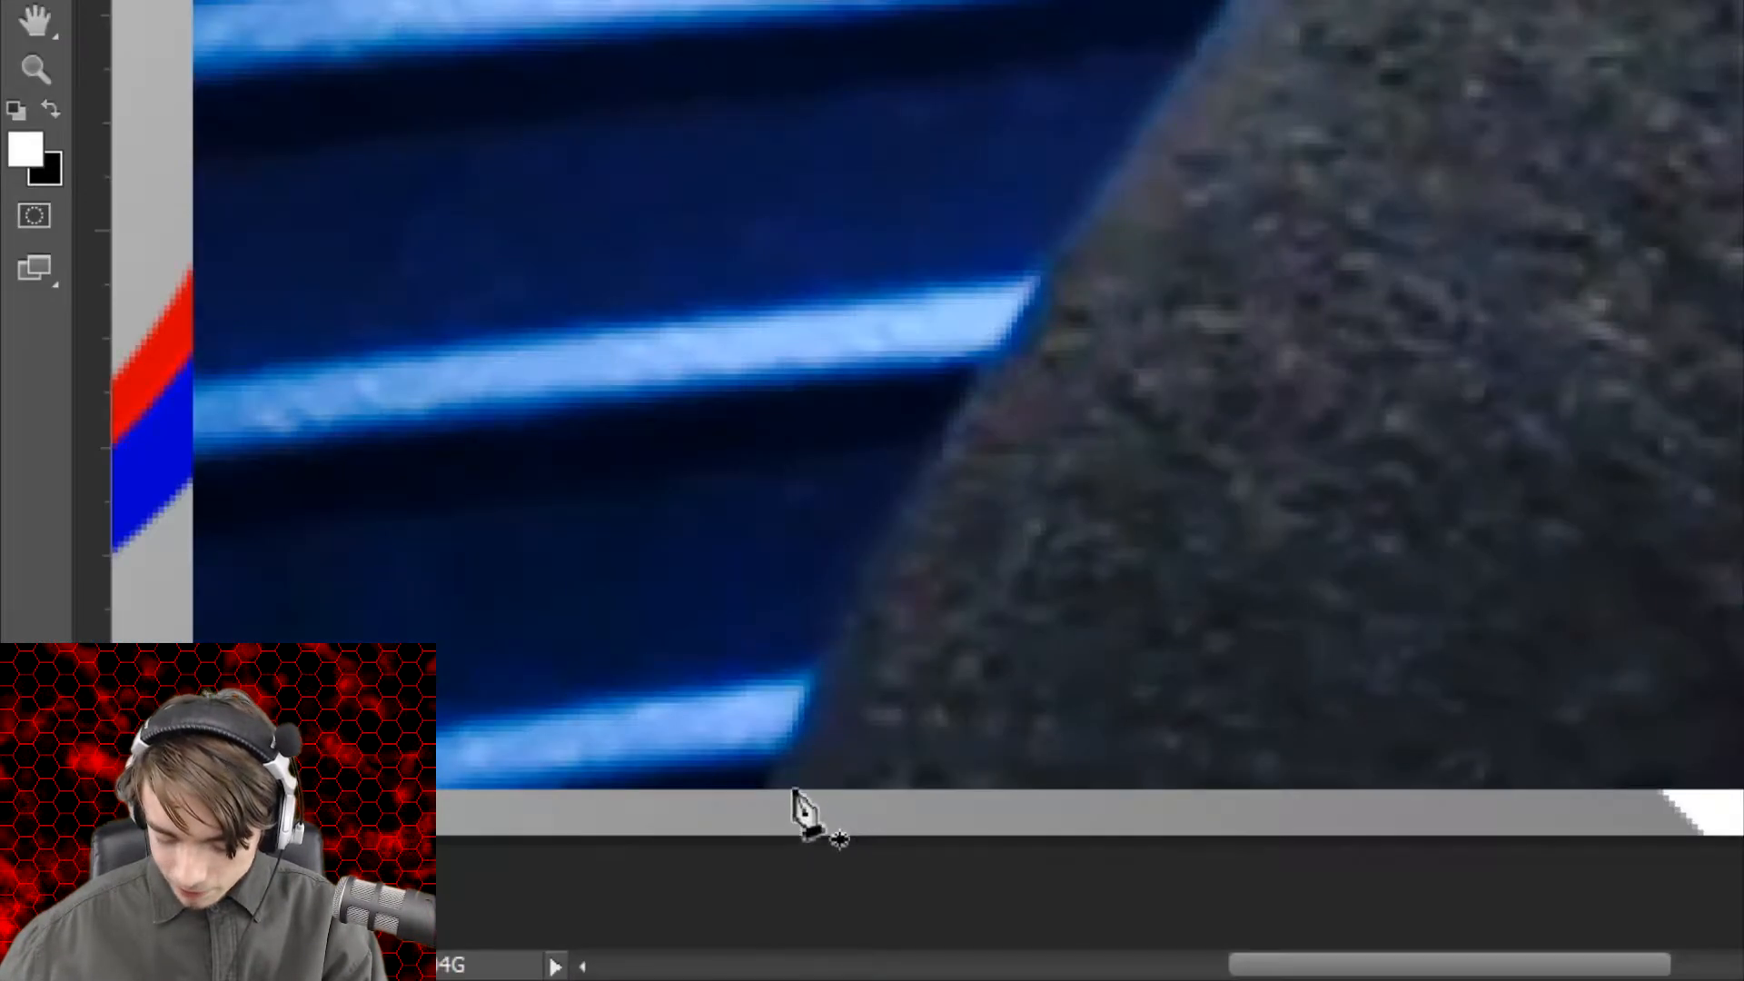
left_click(770, 801)
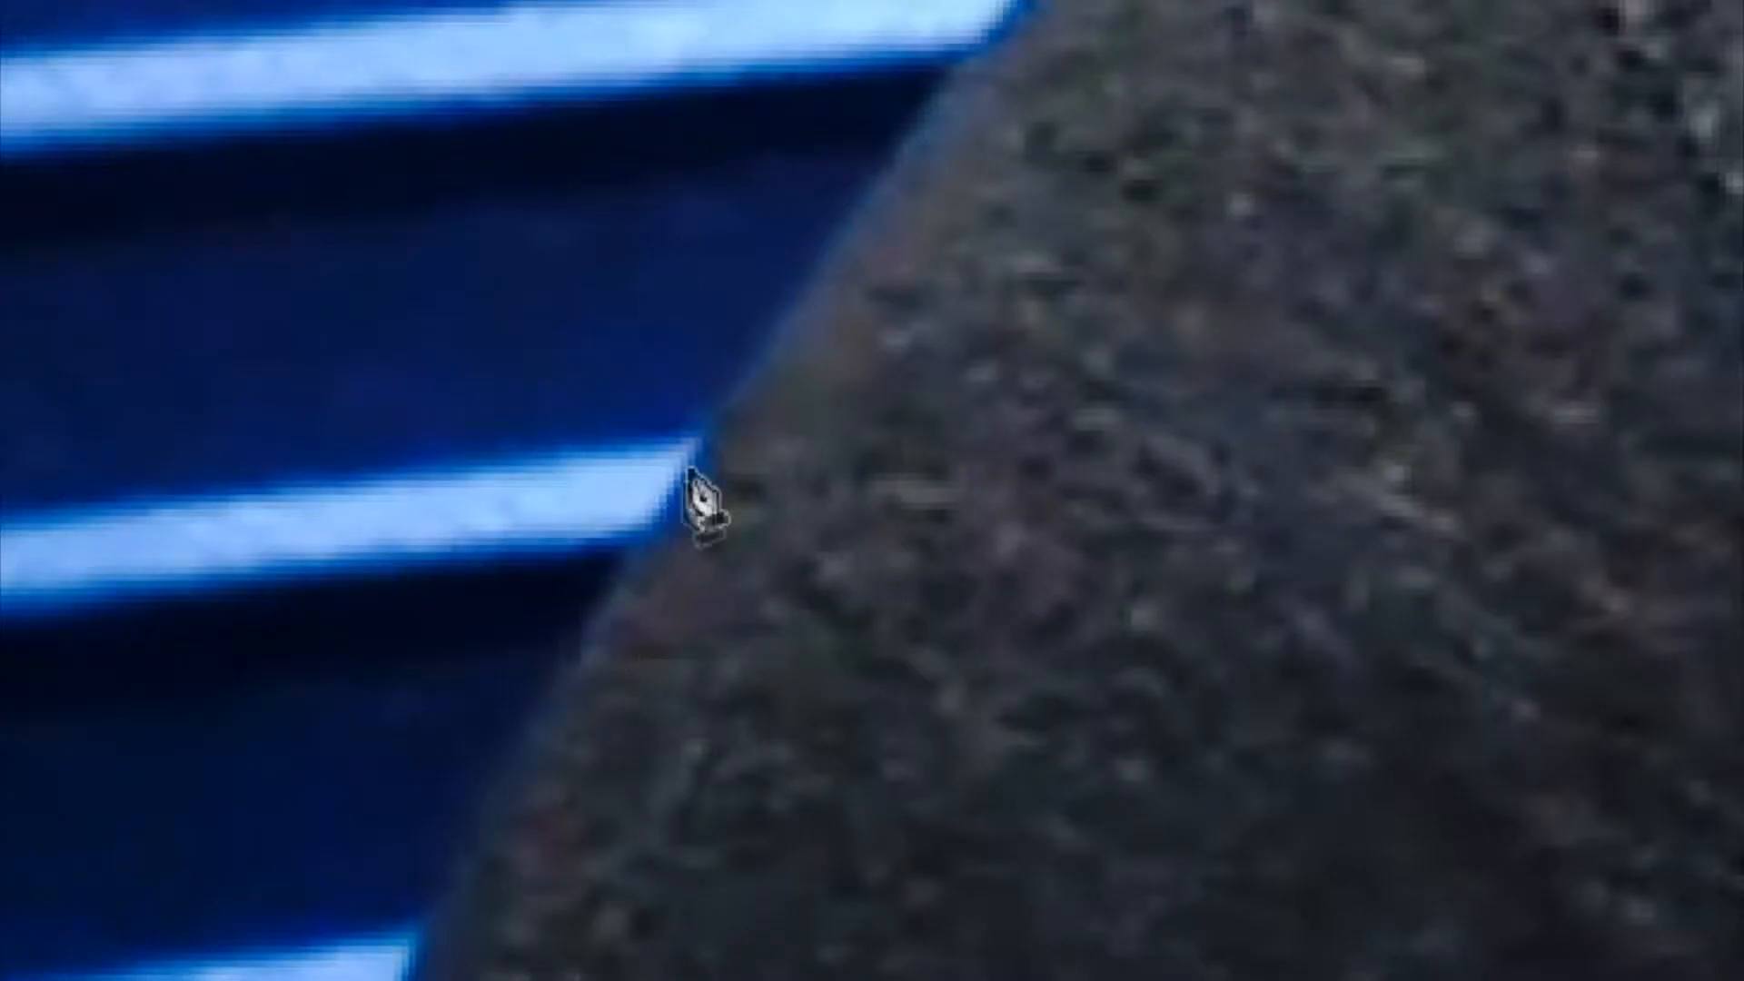
Step: Trace the pen path up the sleeve's outer edge and onto the slope of the shoulder
left_click(494, 653)
left_click_drag(700, 443, 779, 343)
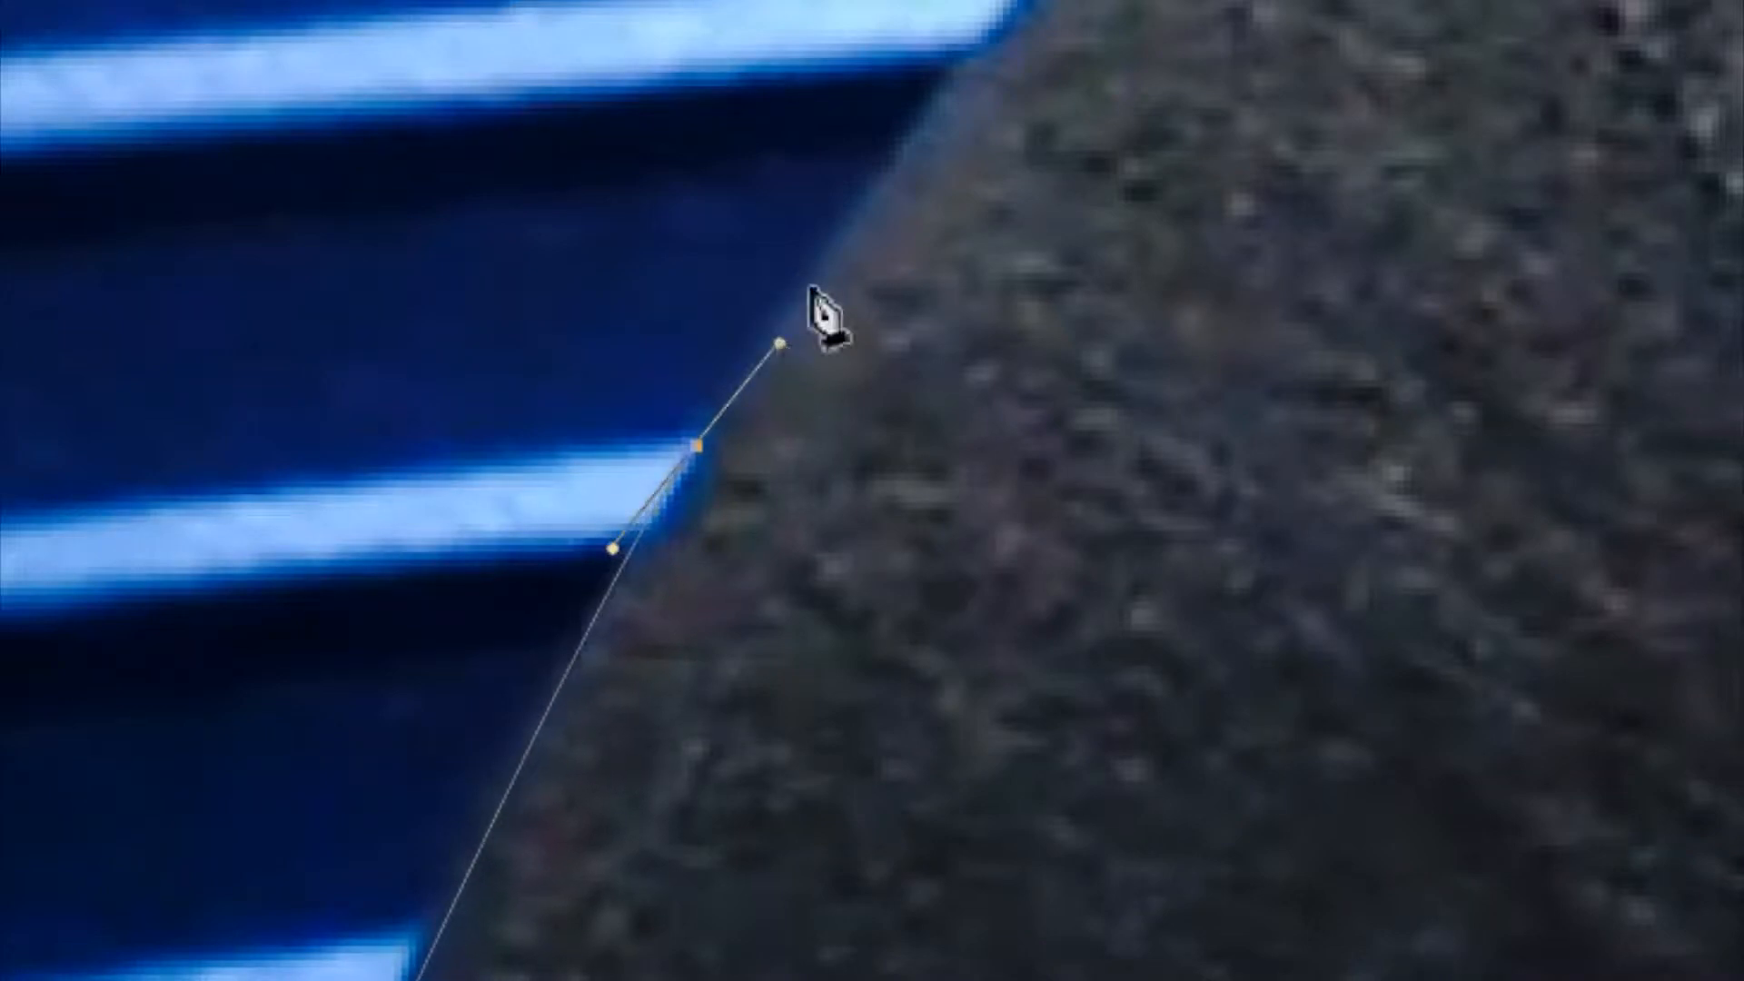
left_click(1026, 3)
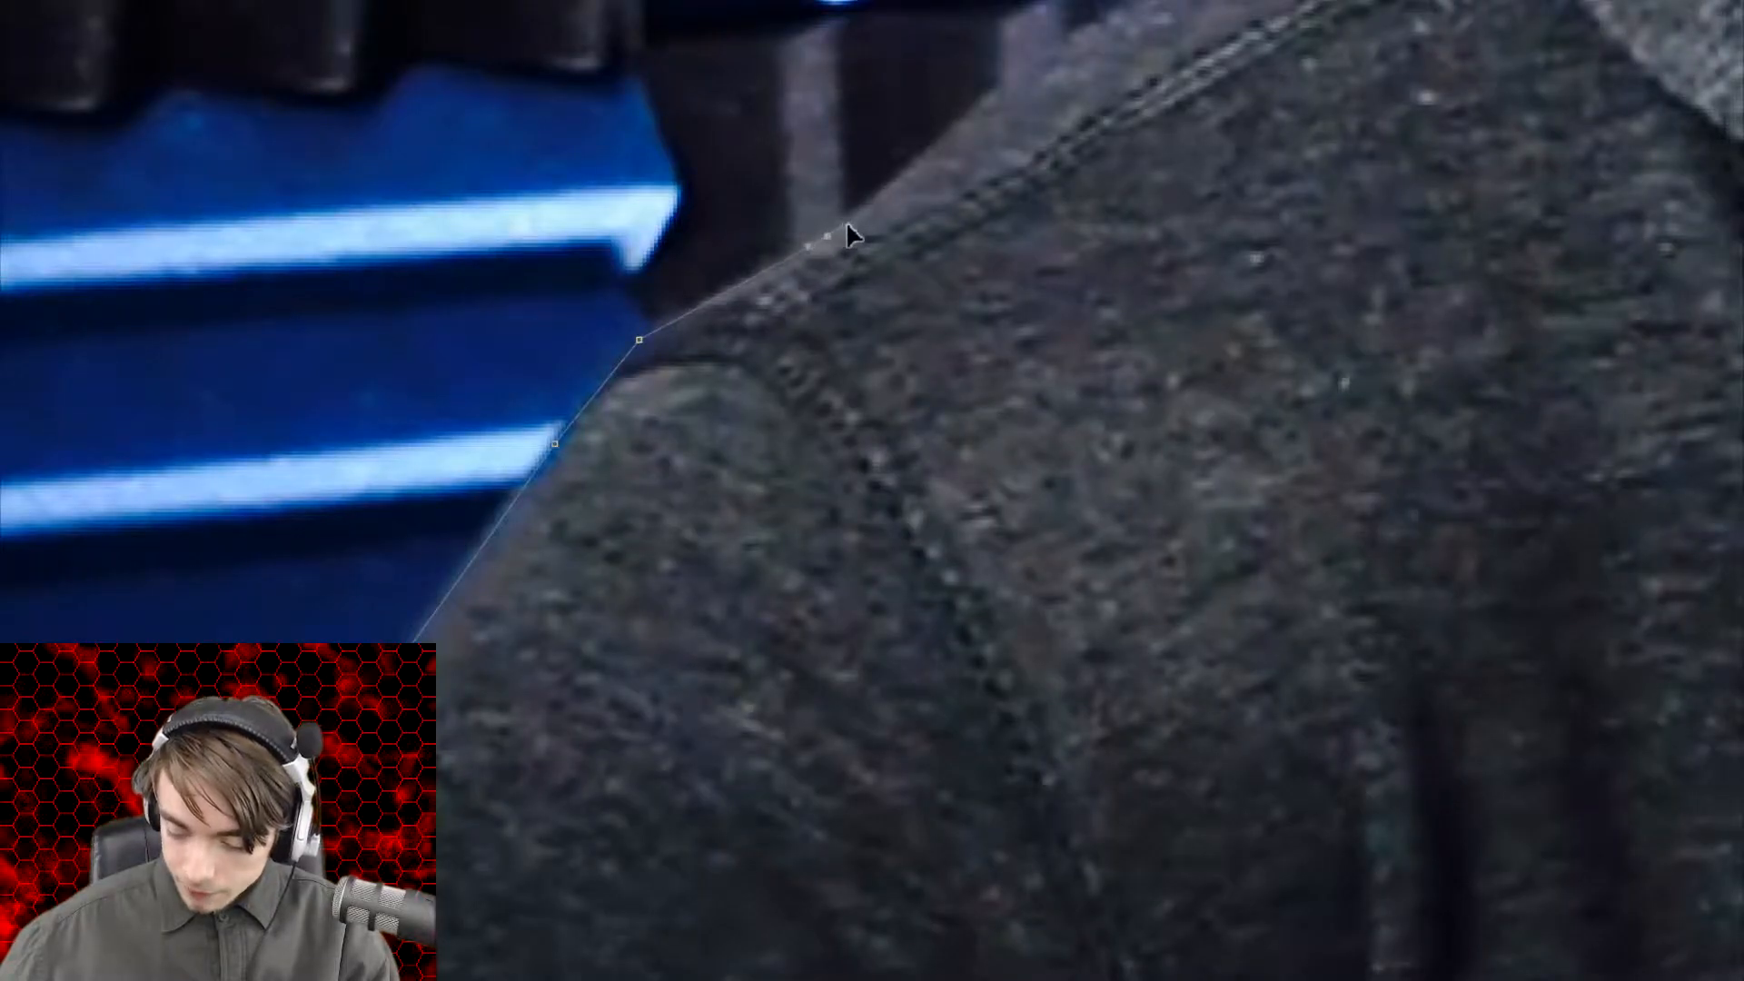
left_click(932, 137)
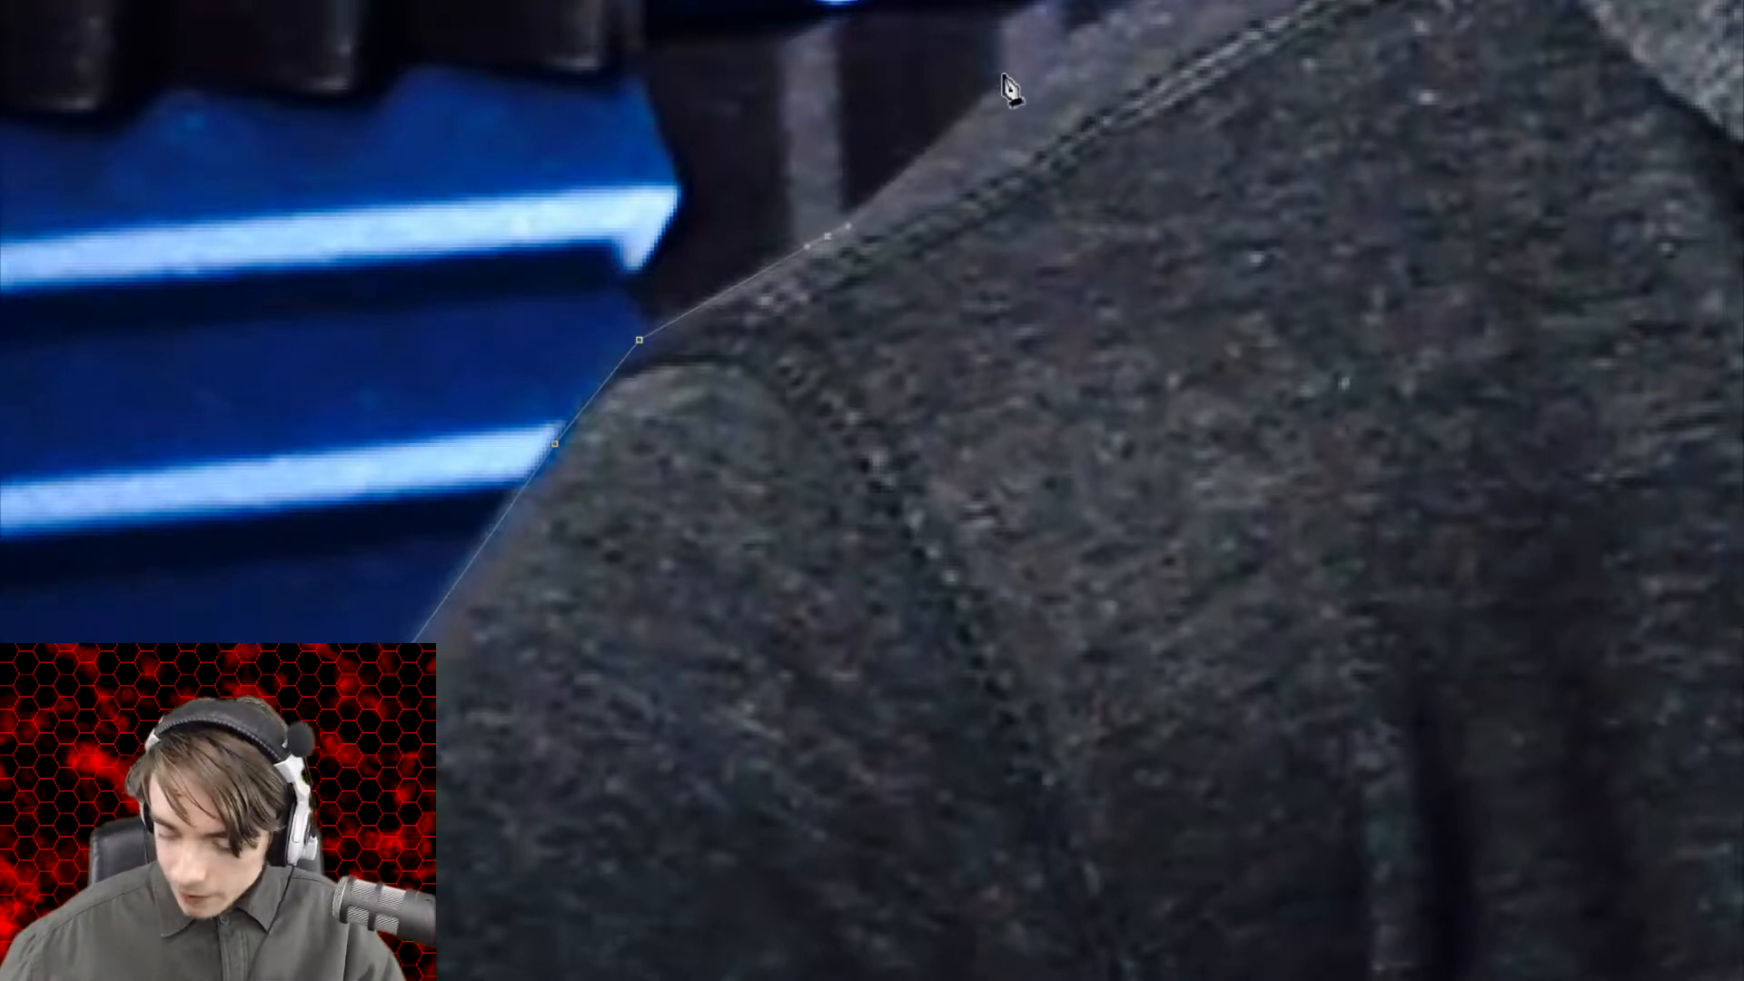
left_click_drag(1004, 78, 1028, 54)
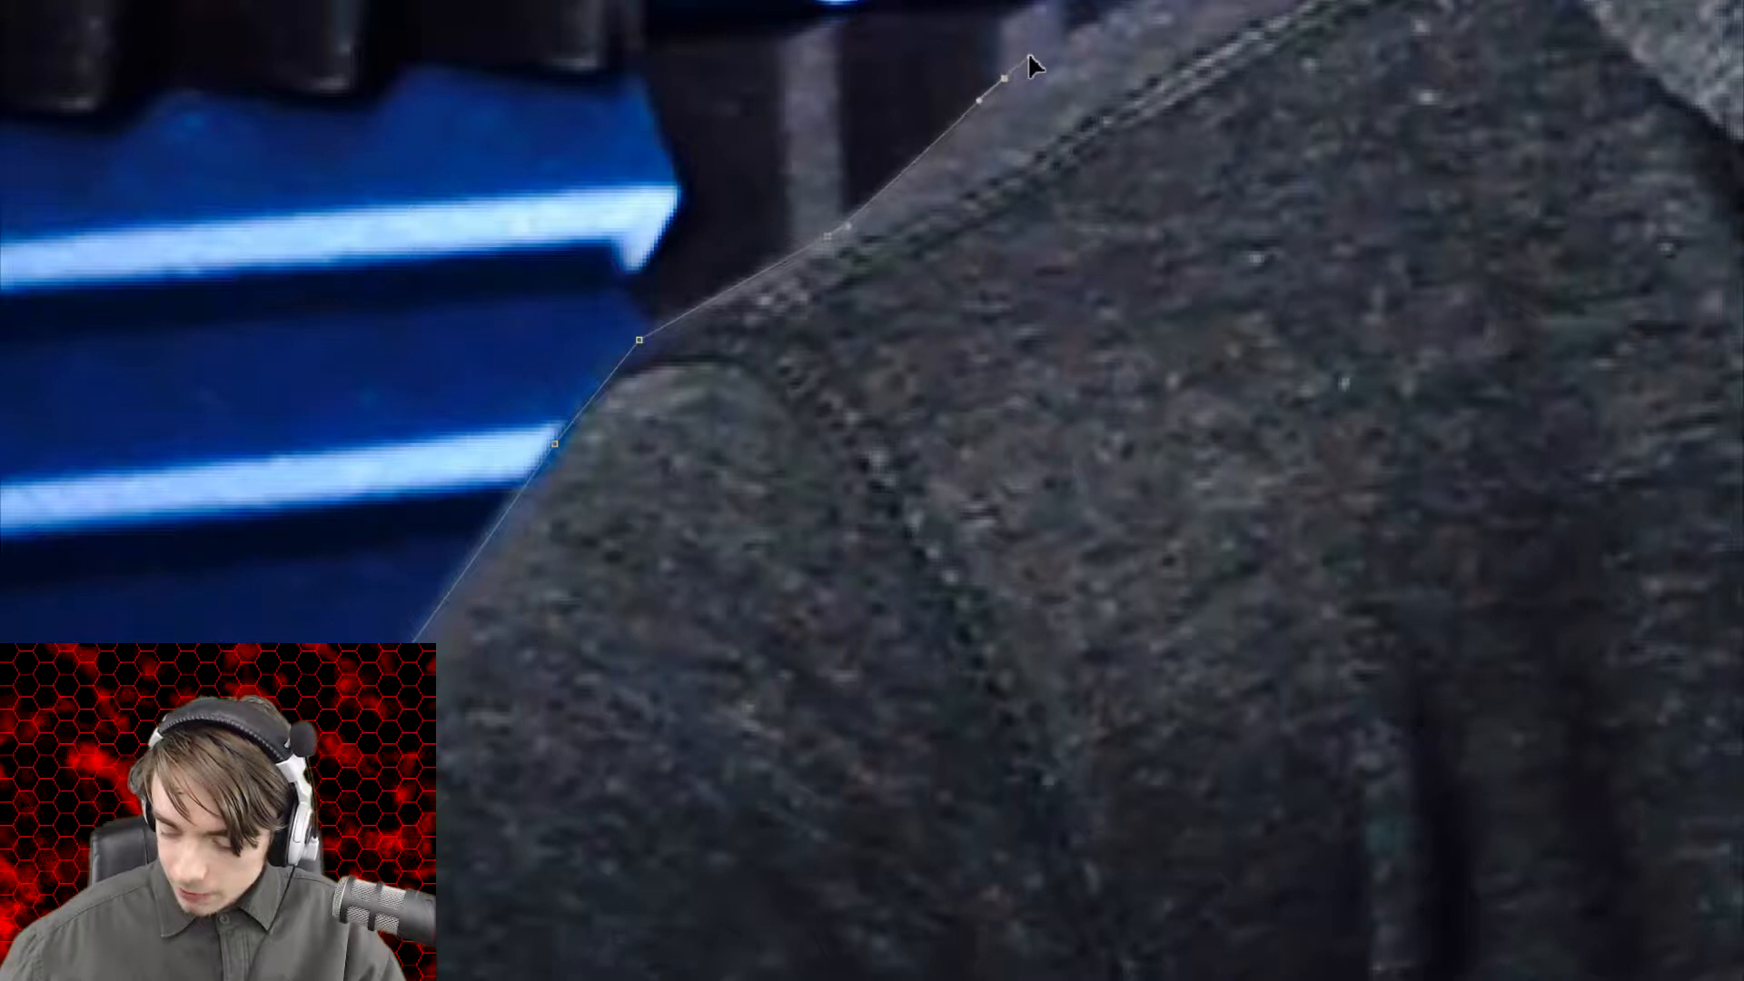
Step: Continue the pen path along the shoulder to the hood and around the fold at the hood's base
scroll(1028, 52, "up", 5)
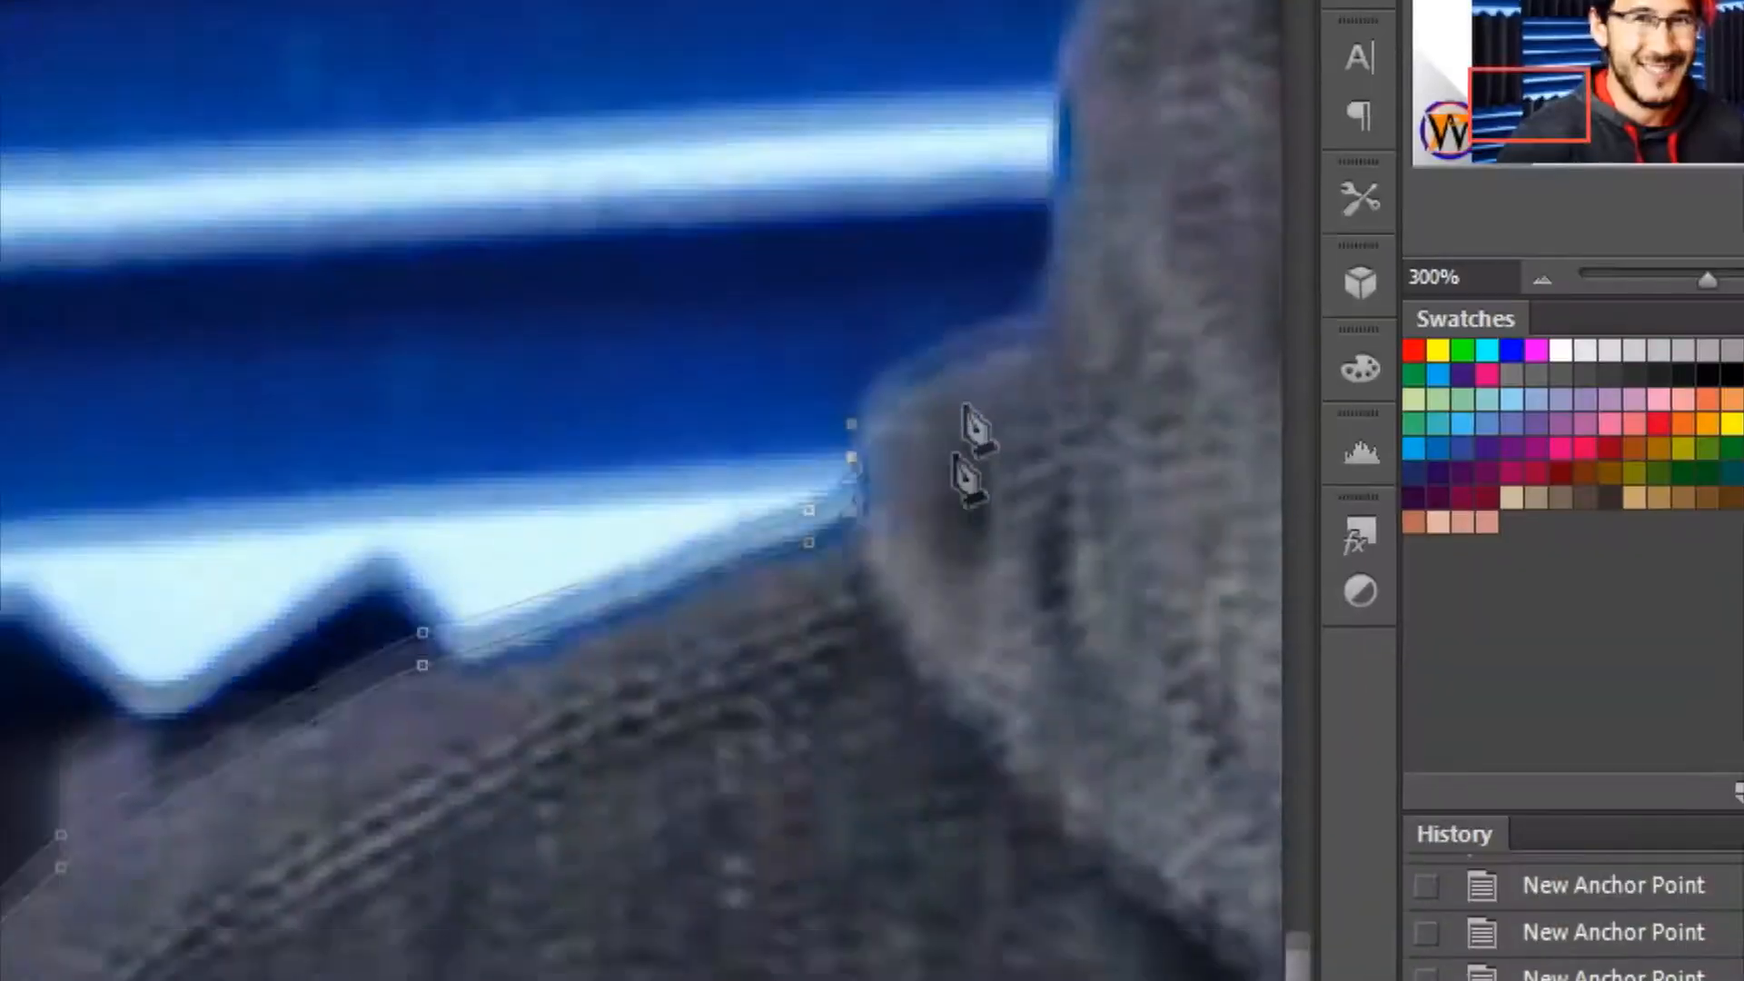
scroll(972, 468, "up", 3)
key("ctrl+plus")
scroll(834, 858, "right", 5)
left_click_drag(564, 424, 726, 359)
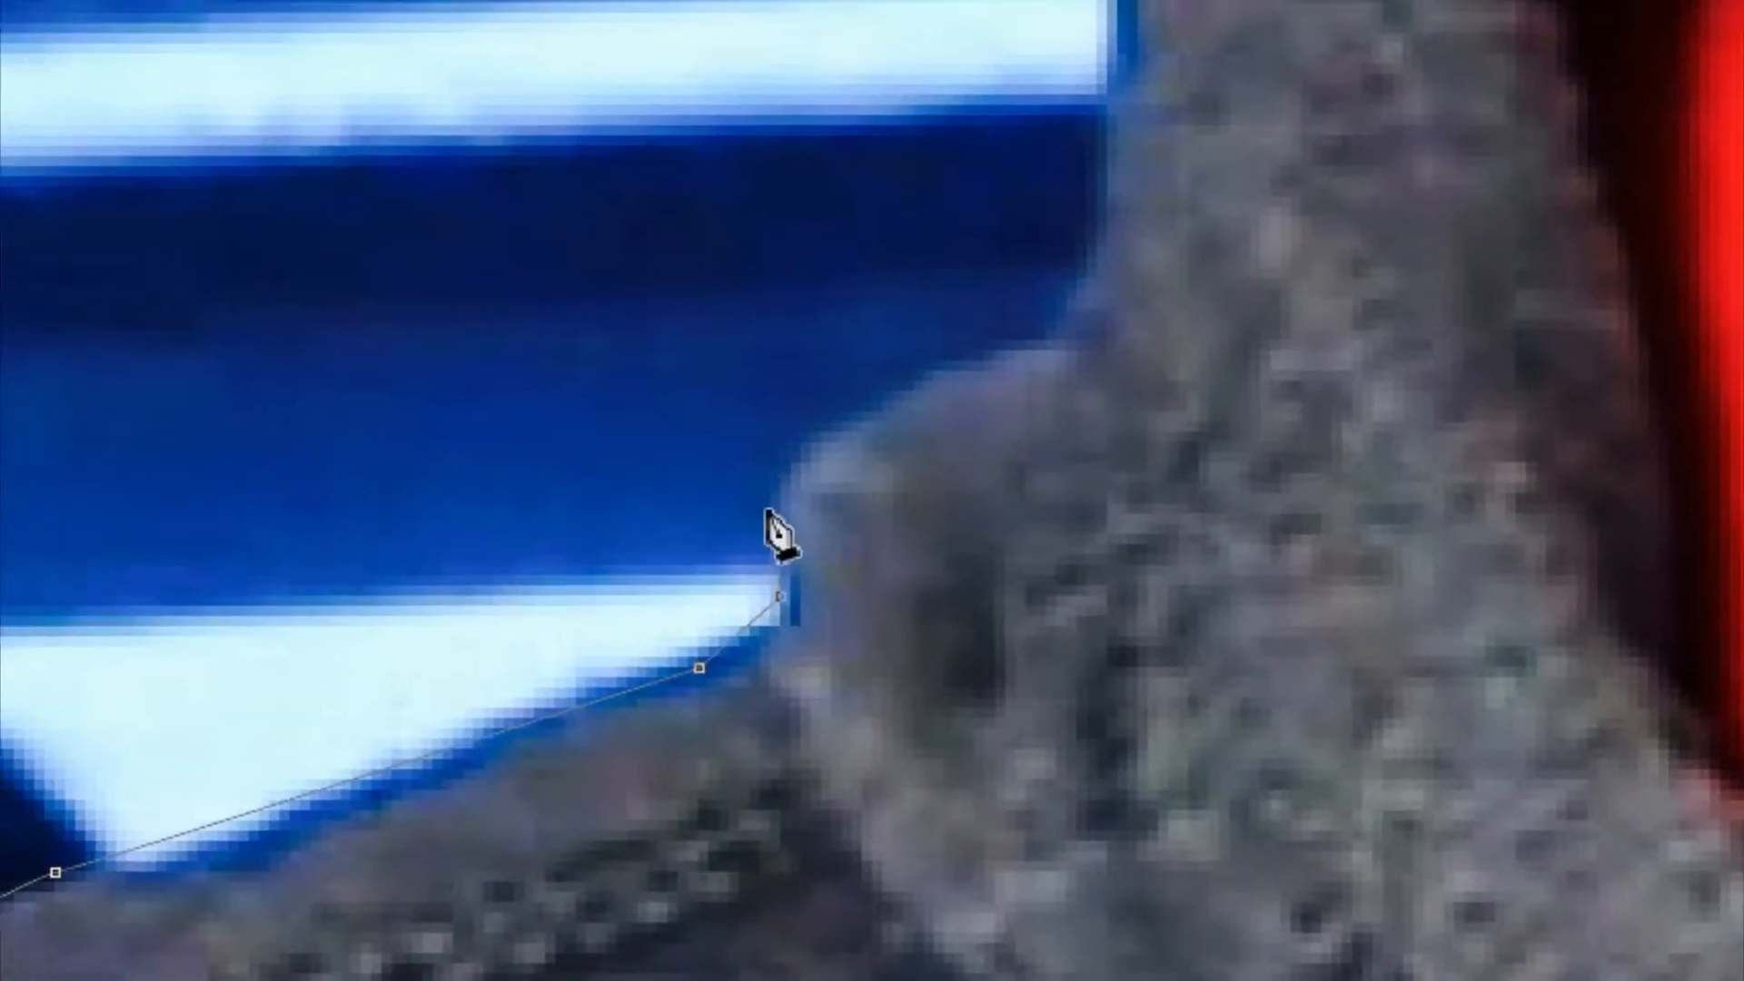
left_click_drag(839, 589, 947, 362)
left_click(878, 250)
key("ctrl+z")
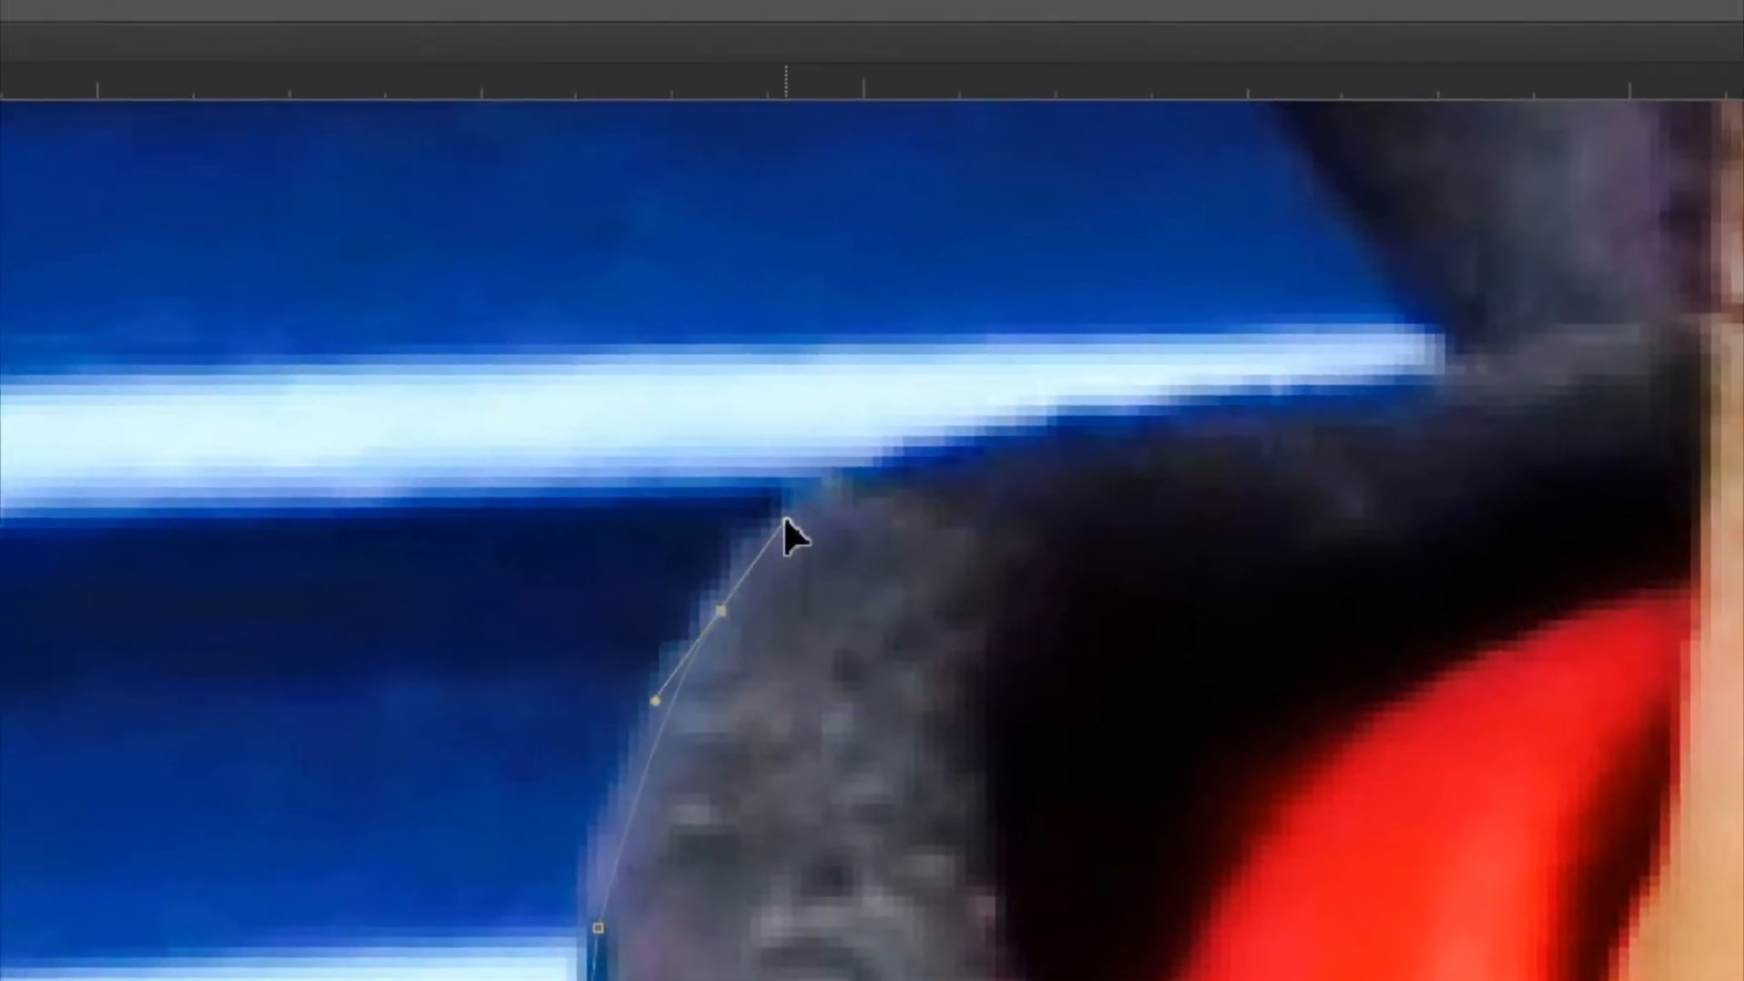
Step: Curve the pen path over the top of the hood to the dark area beside the neck
left_click_drag(785, 517, 787, 517)
left_click_drag(863, 469, 887, 463)
left_click_drag(1466, 378, 1482, 370)
scroll(1475, 436, "up", 4)
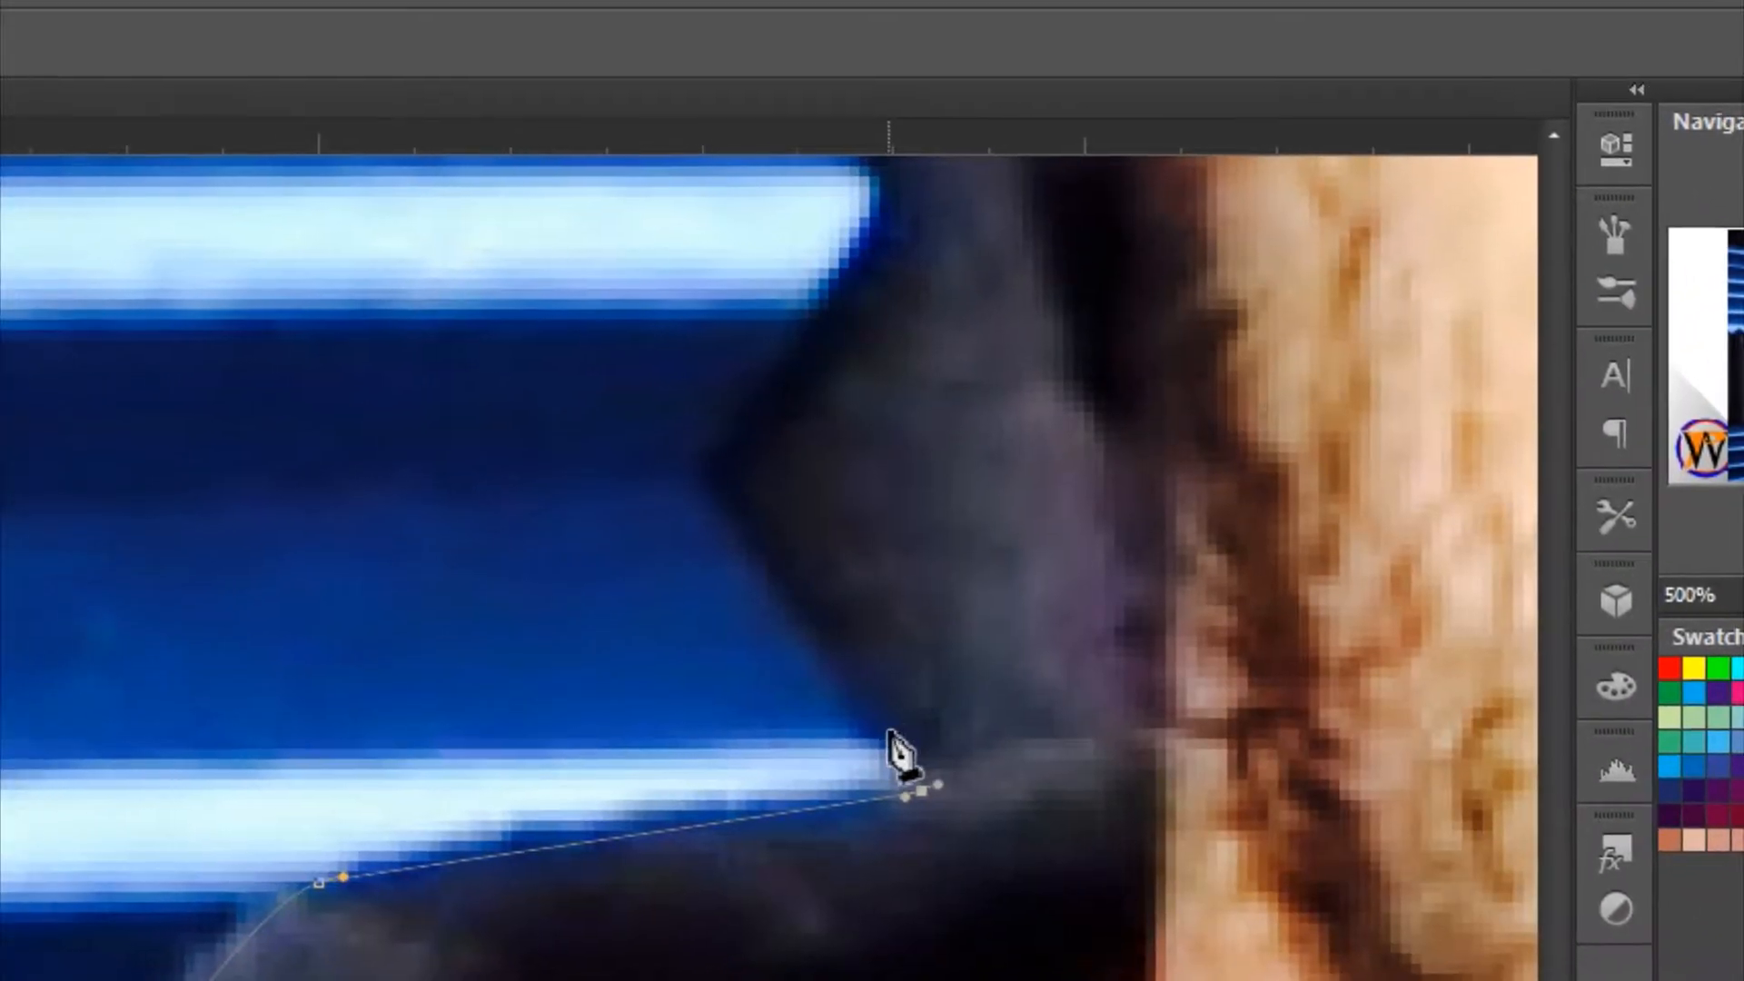
Step: Trace the pen path around the dark pointed area behind the neck, from the hood up to the earlobe
left_click_drag(891, 729, 867, 708)
left_click_drag(829, 637, 800, 589)
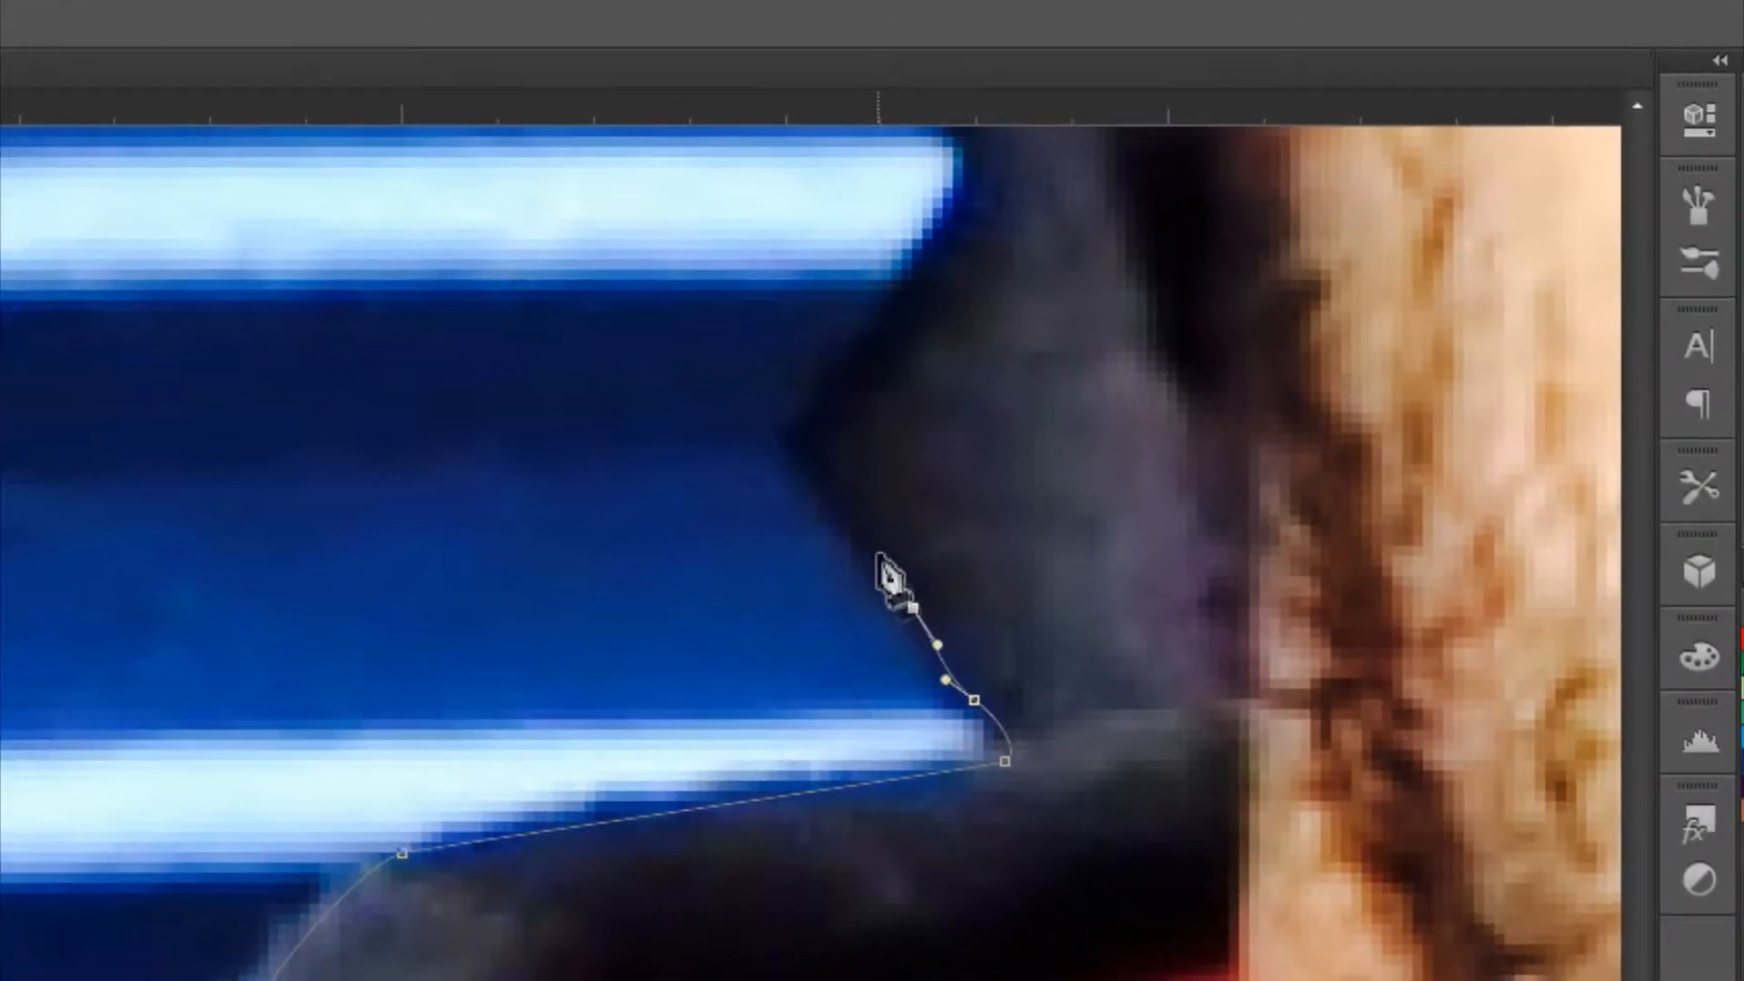
left_click(728, 493)
left_click(727, 453)
scroll(854, 708, "up", 4)
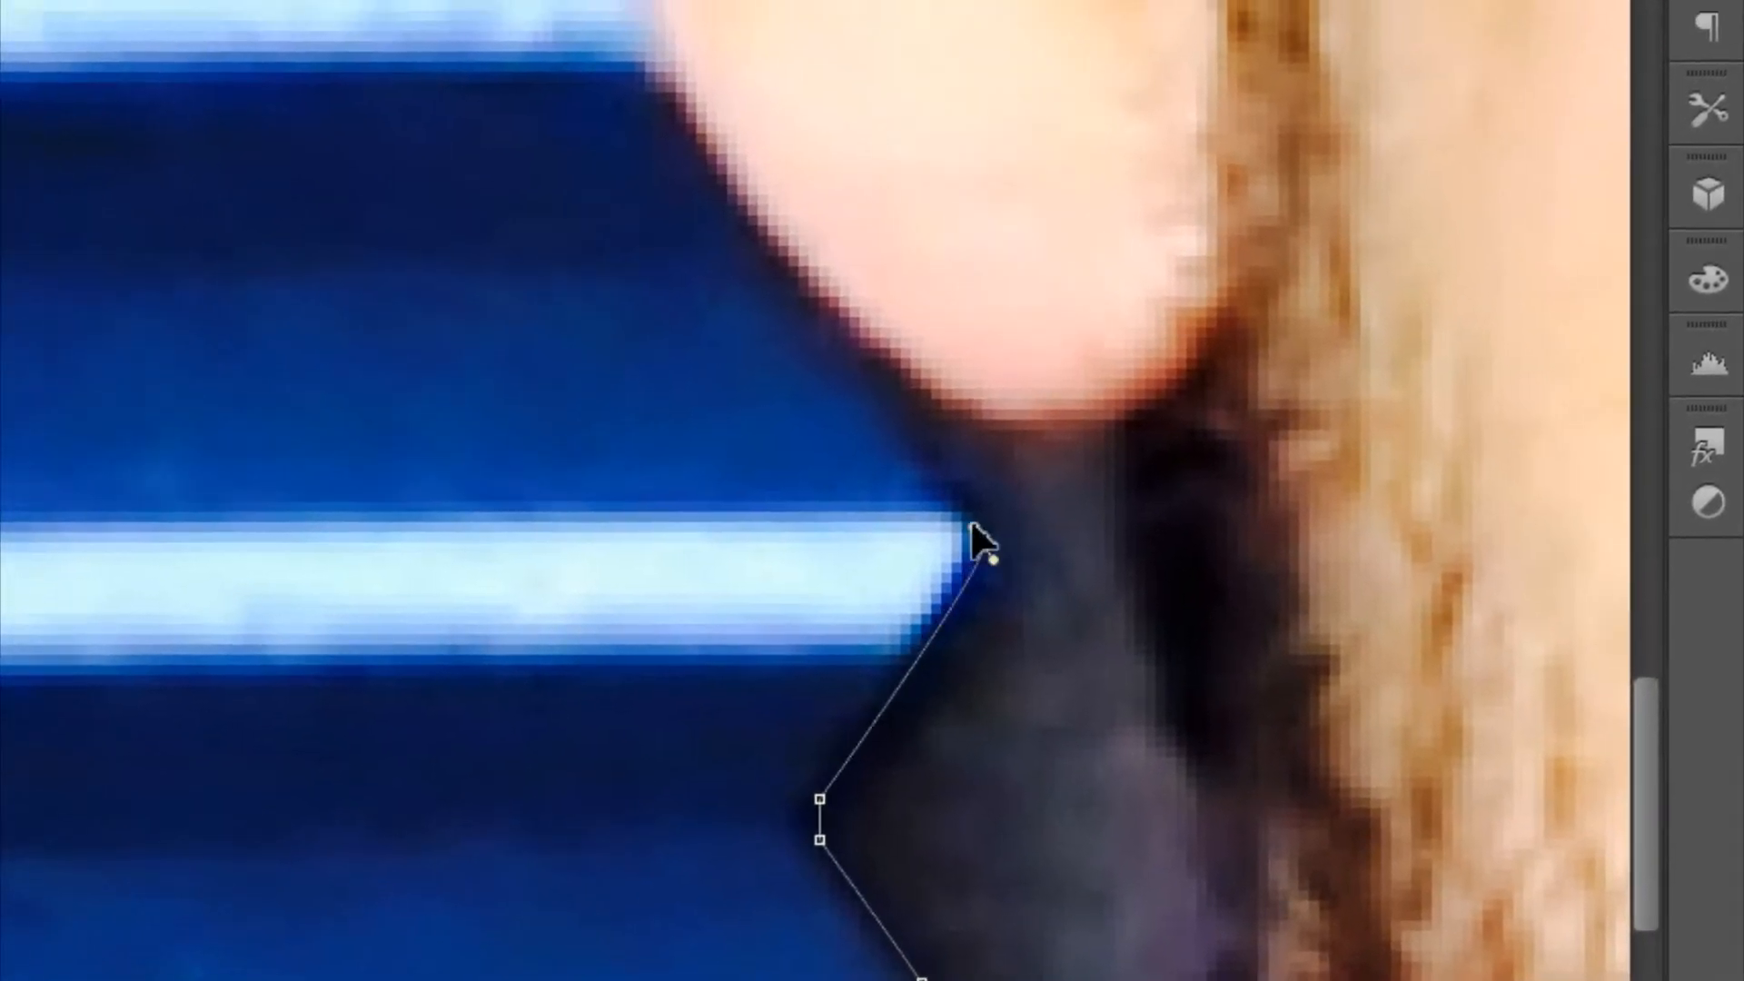
left_click_drag(845, 373, 830, 347)
left_click(951, 429)
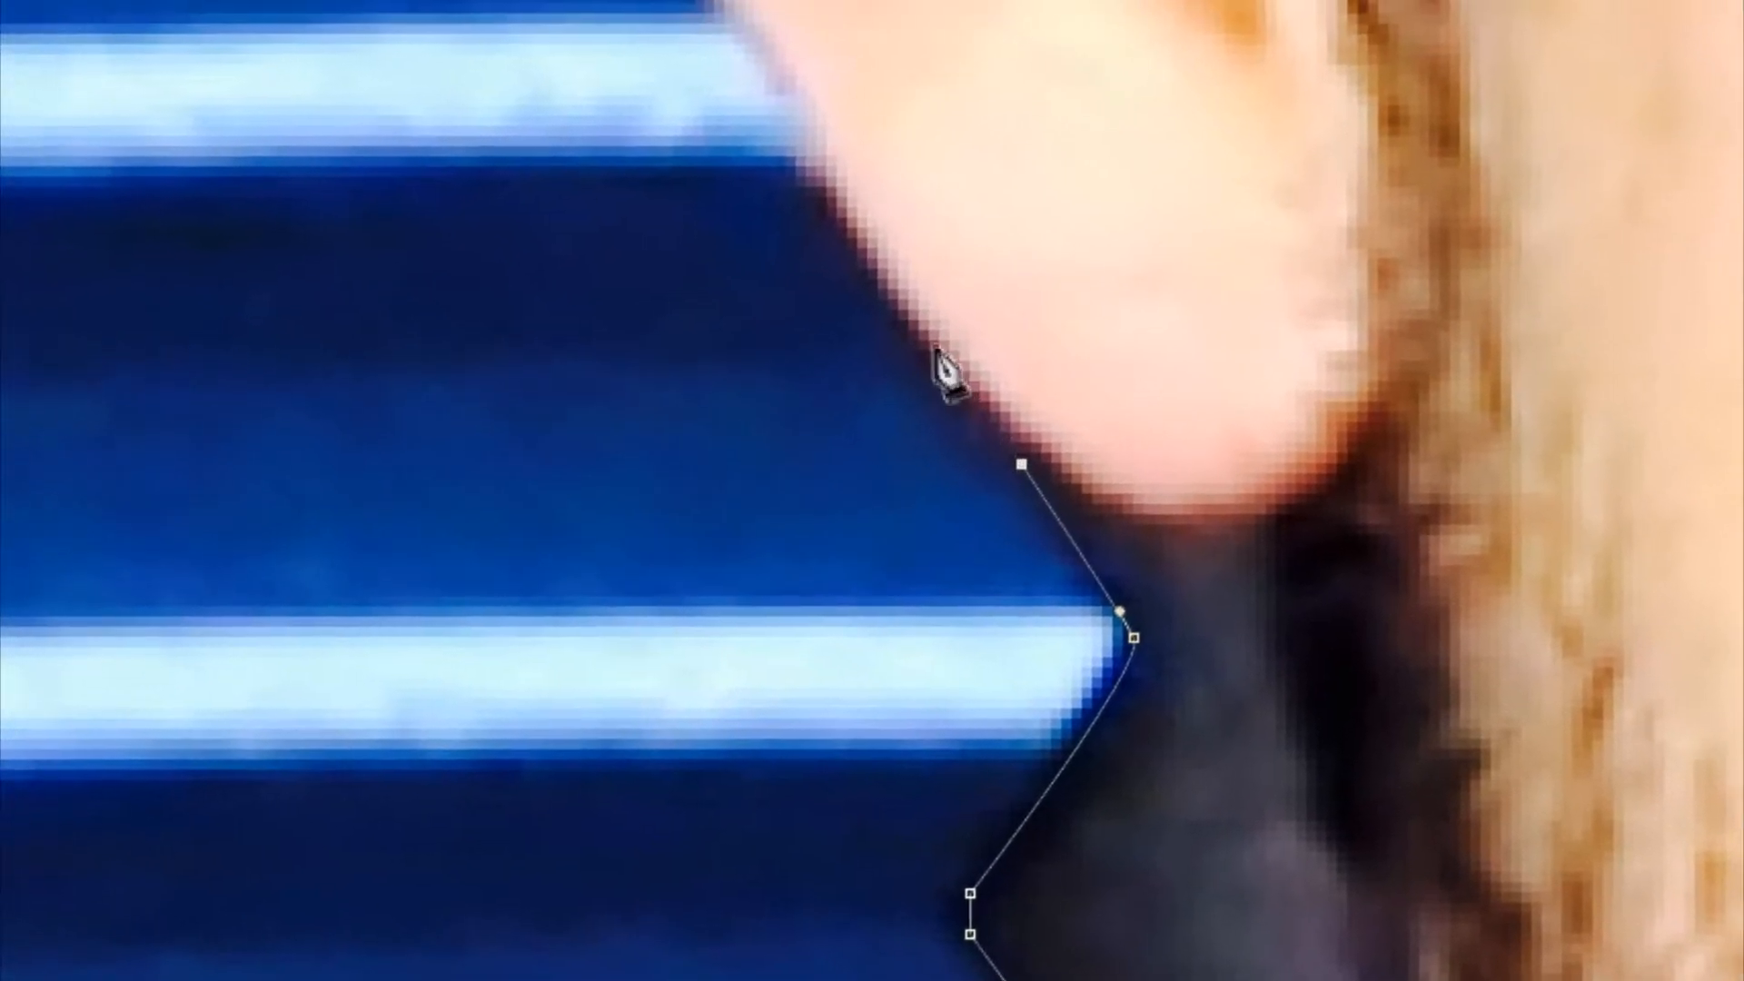
Step: Trace the pen path up the outer edge of the earlobe with short curved segments
left_click(858, 307)
scroll(840, 345, "up", 4)
left_click_drag(756, 534, 751, 505)
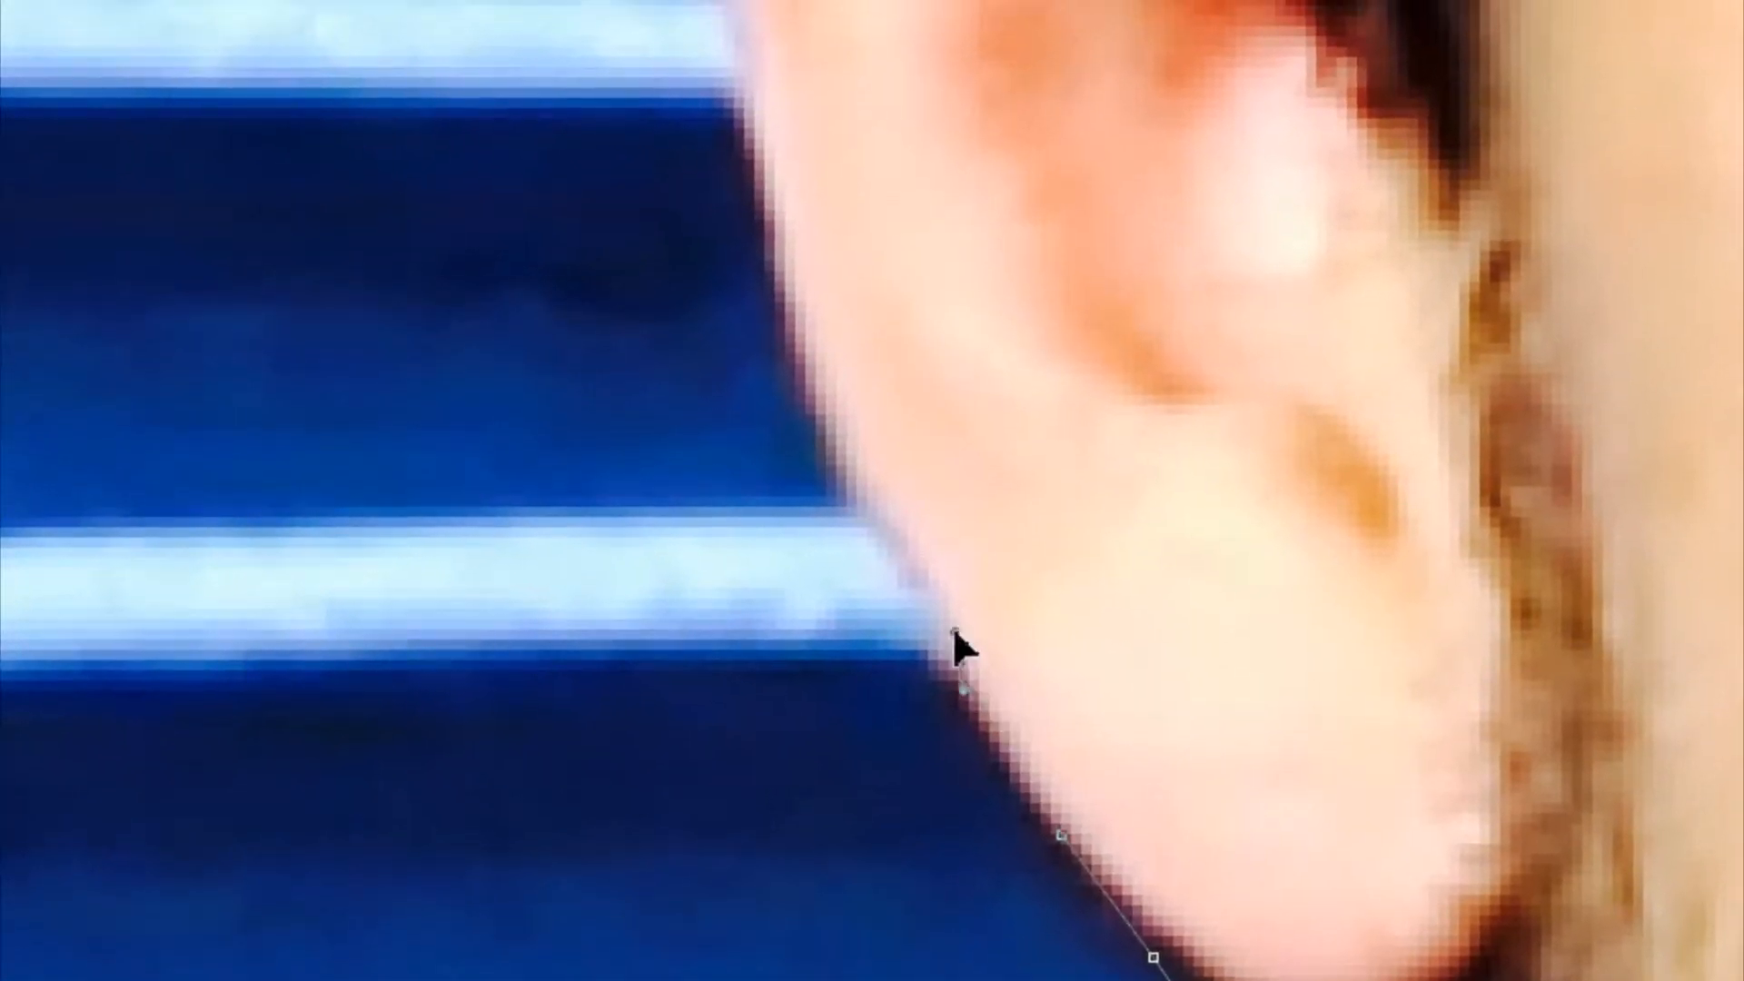
left_click_drag(953, 631, 945, 608)
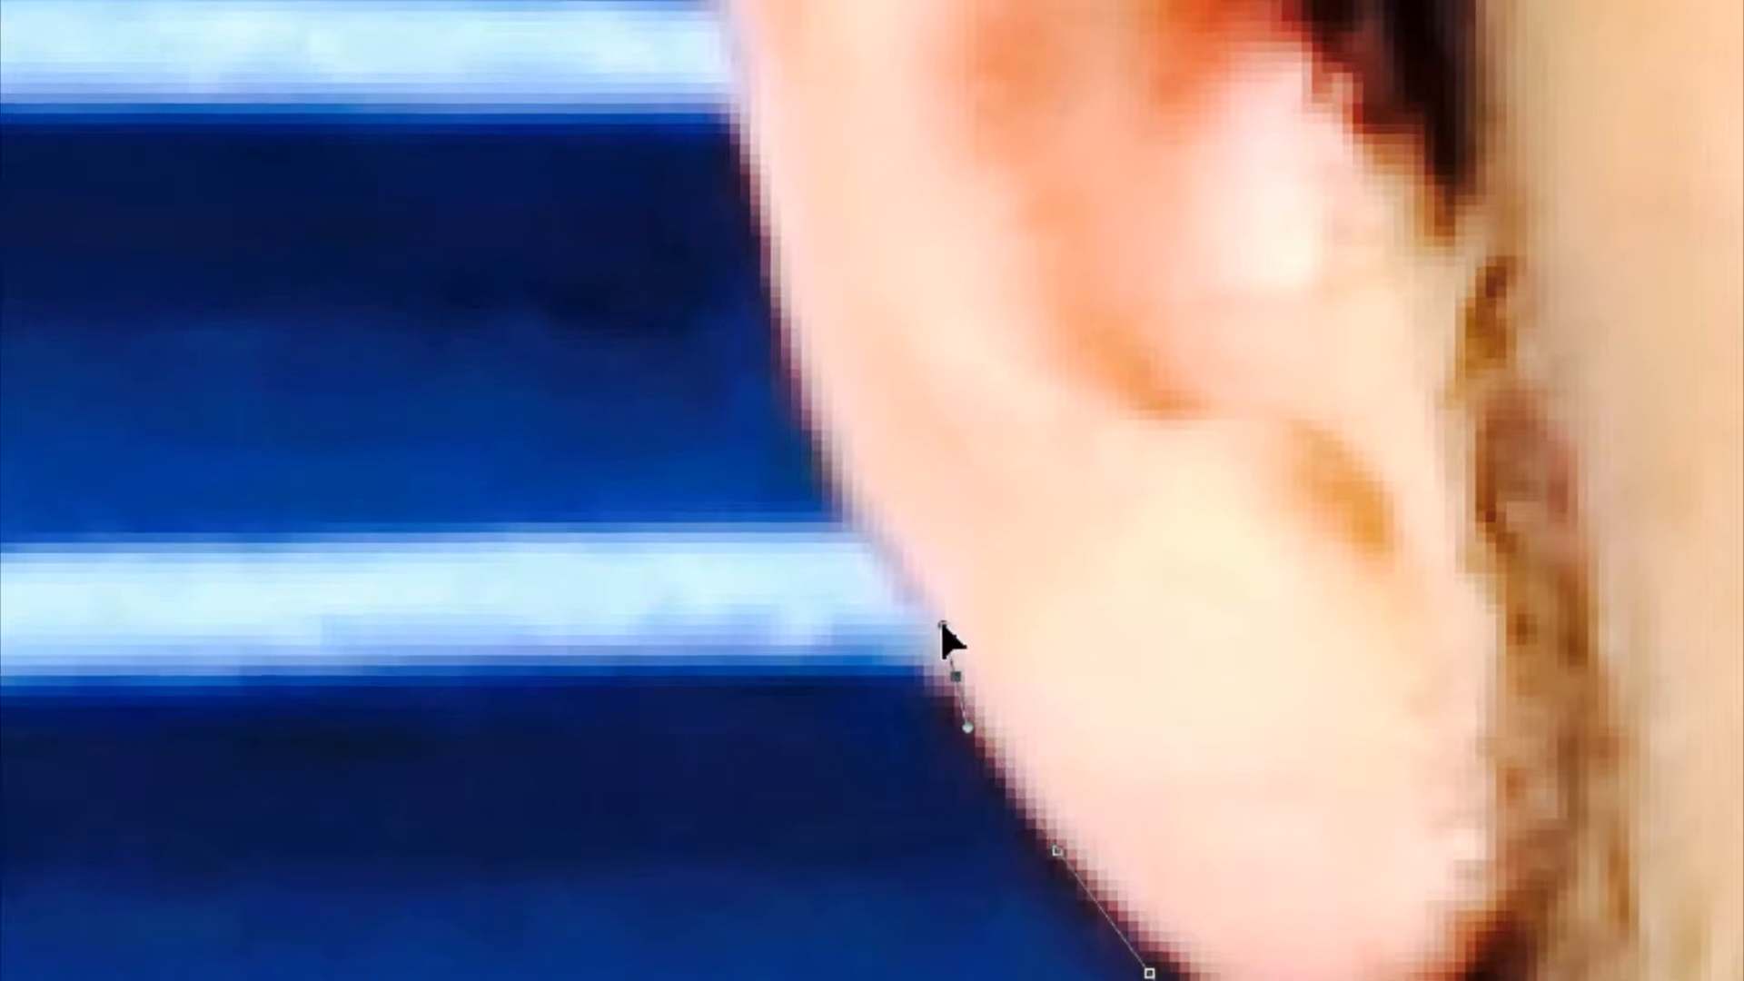
left_click_drag(887, 516, 851, 490)
left_click(797, 310)
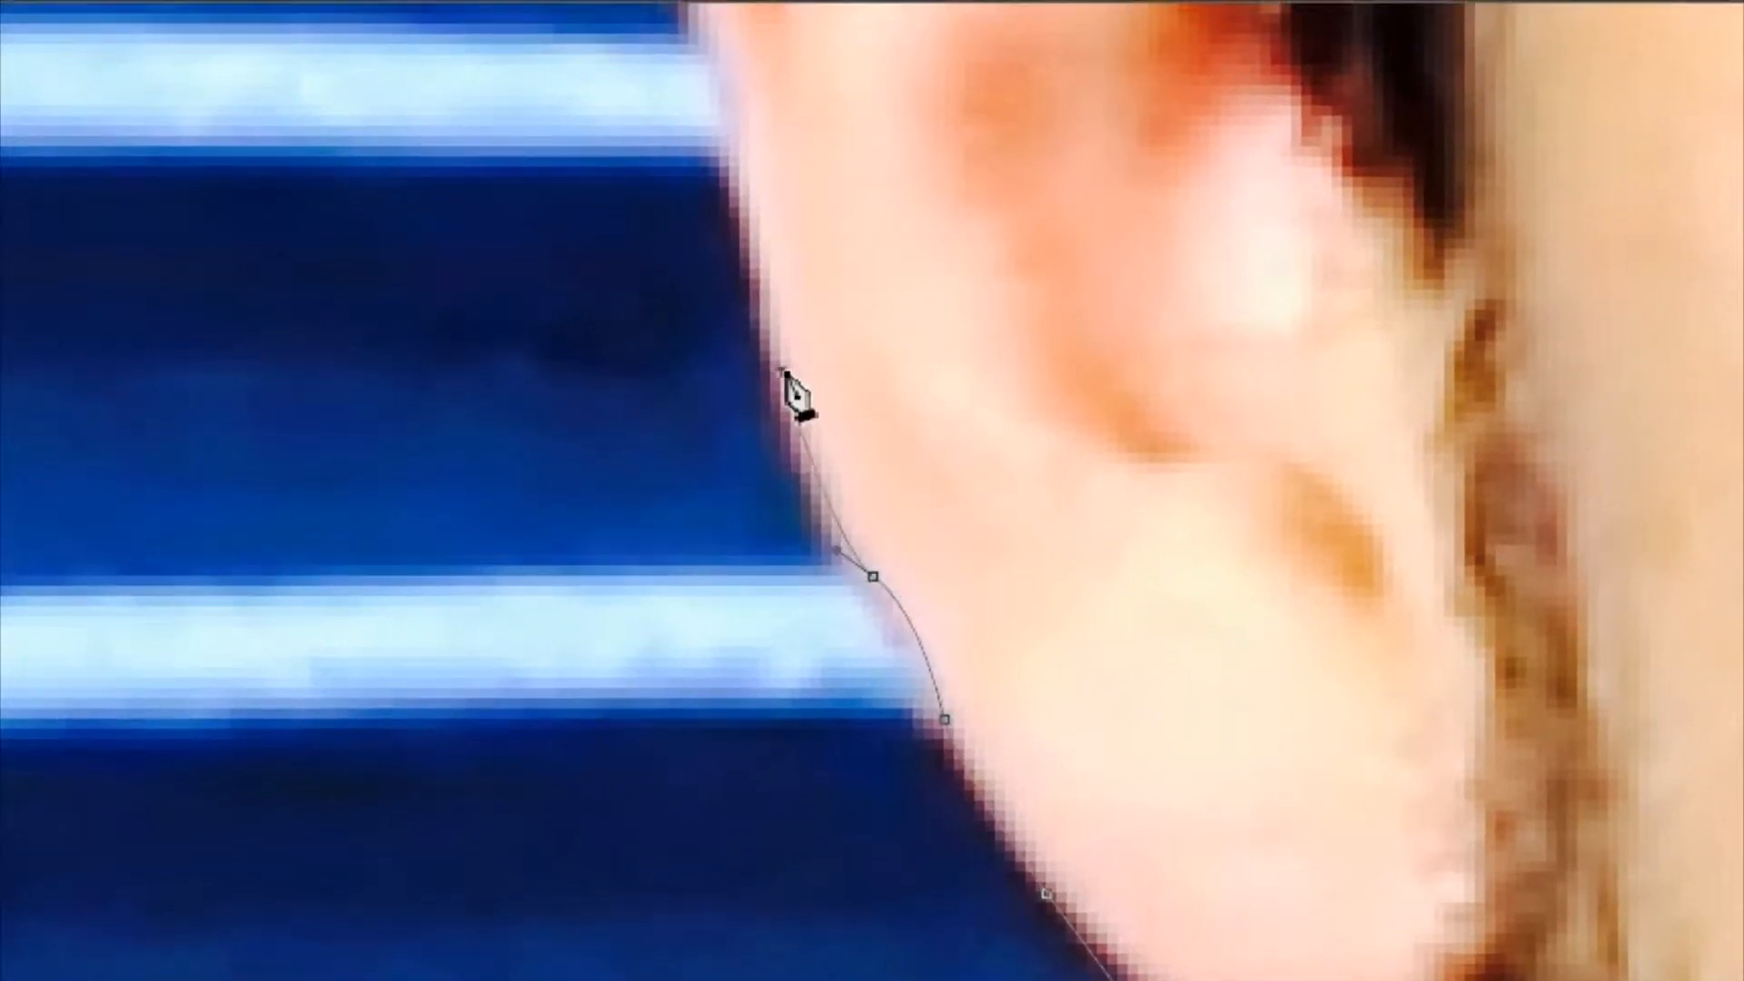
Step: Continue the pen path up the ear's outer rim, over its top and onto the edge of the dark hair
left_click_drag(783, 359, 774, 703)
left_click_drag(734, 555, 739, 535)
left_click_drag(698, 425, 672, 407)
scroll(675, 490, "up", 4)
left_click_drag(654, 491, 732, 482)
scroll(677, 454, "up", 2)
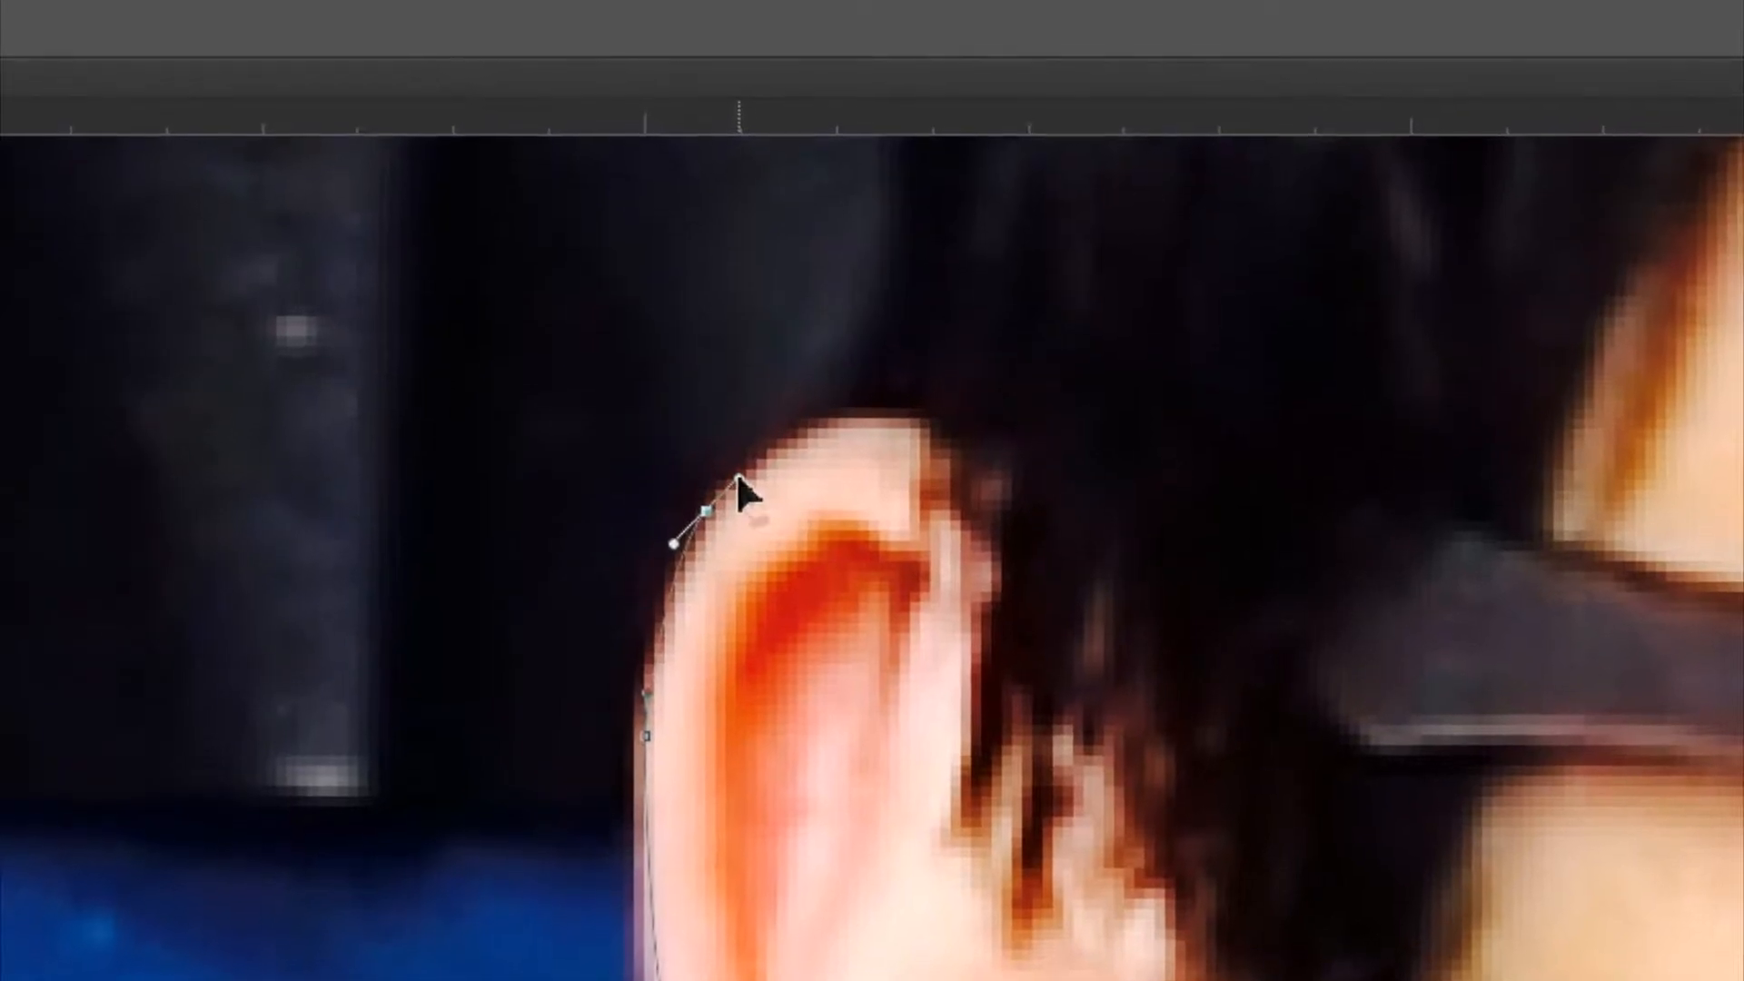
scroll(965, 760, "up", 4)
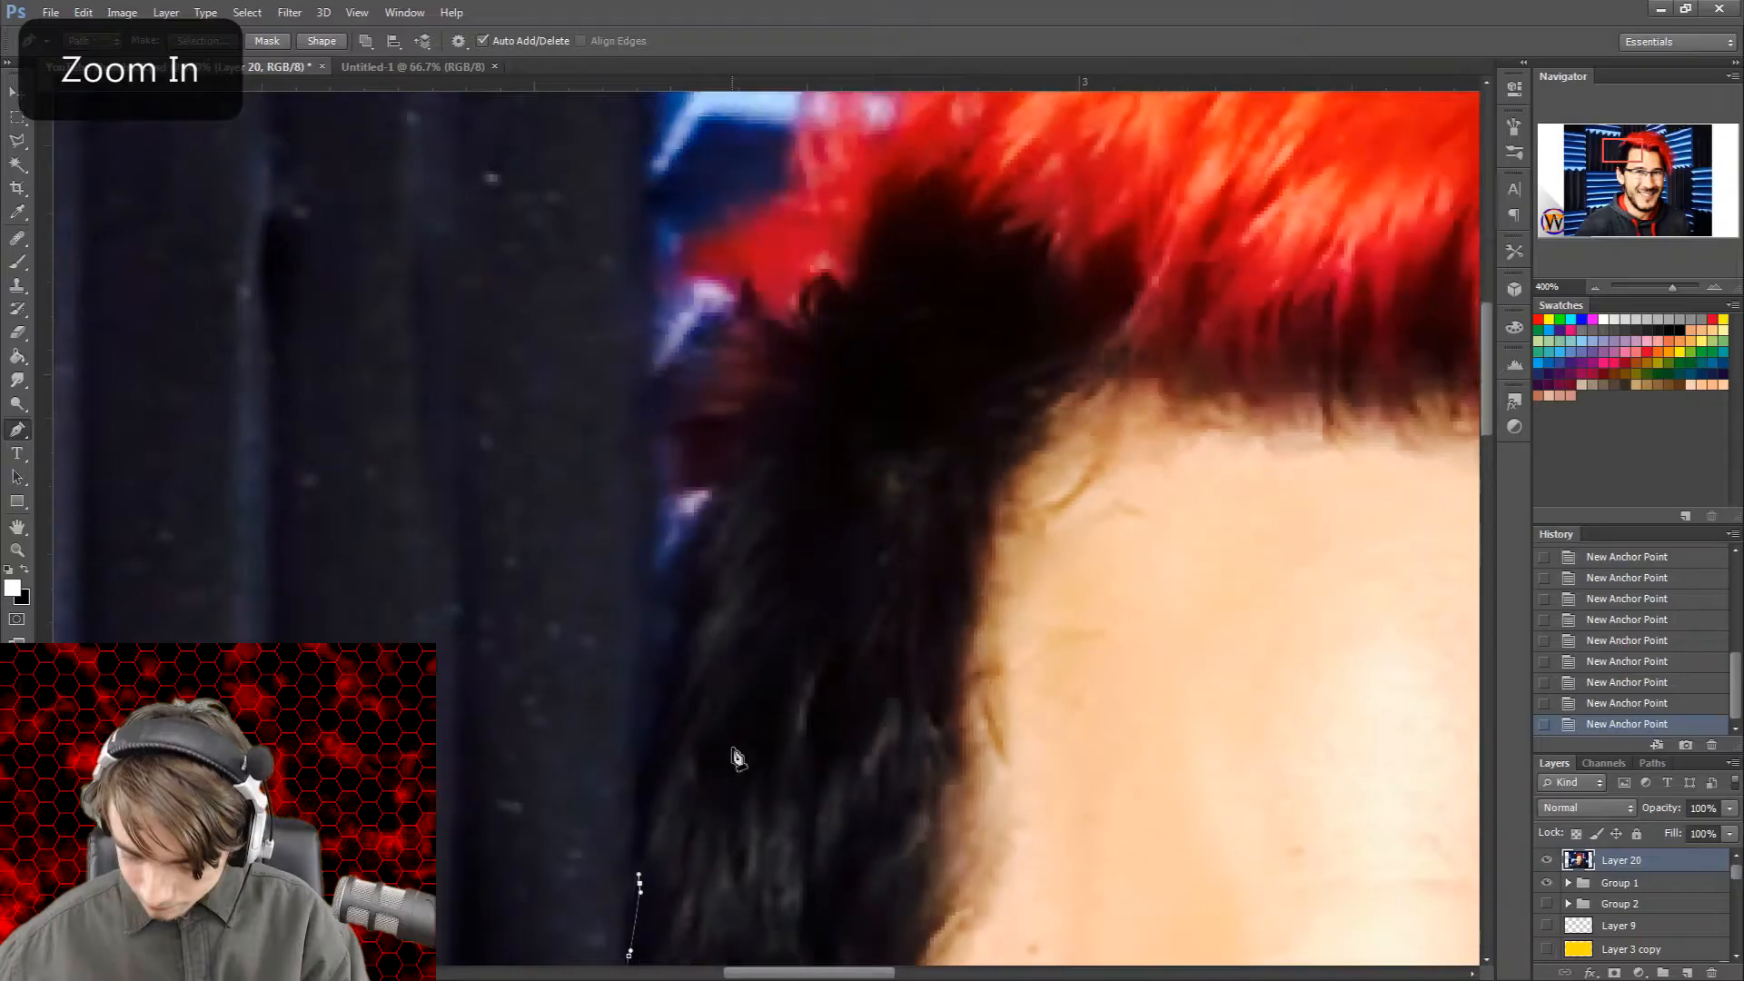
Step: Examine the hair's edge against the foam panels, from above the ear up to the red hair
scroll(736, 758, "down", 3)
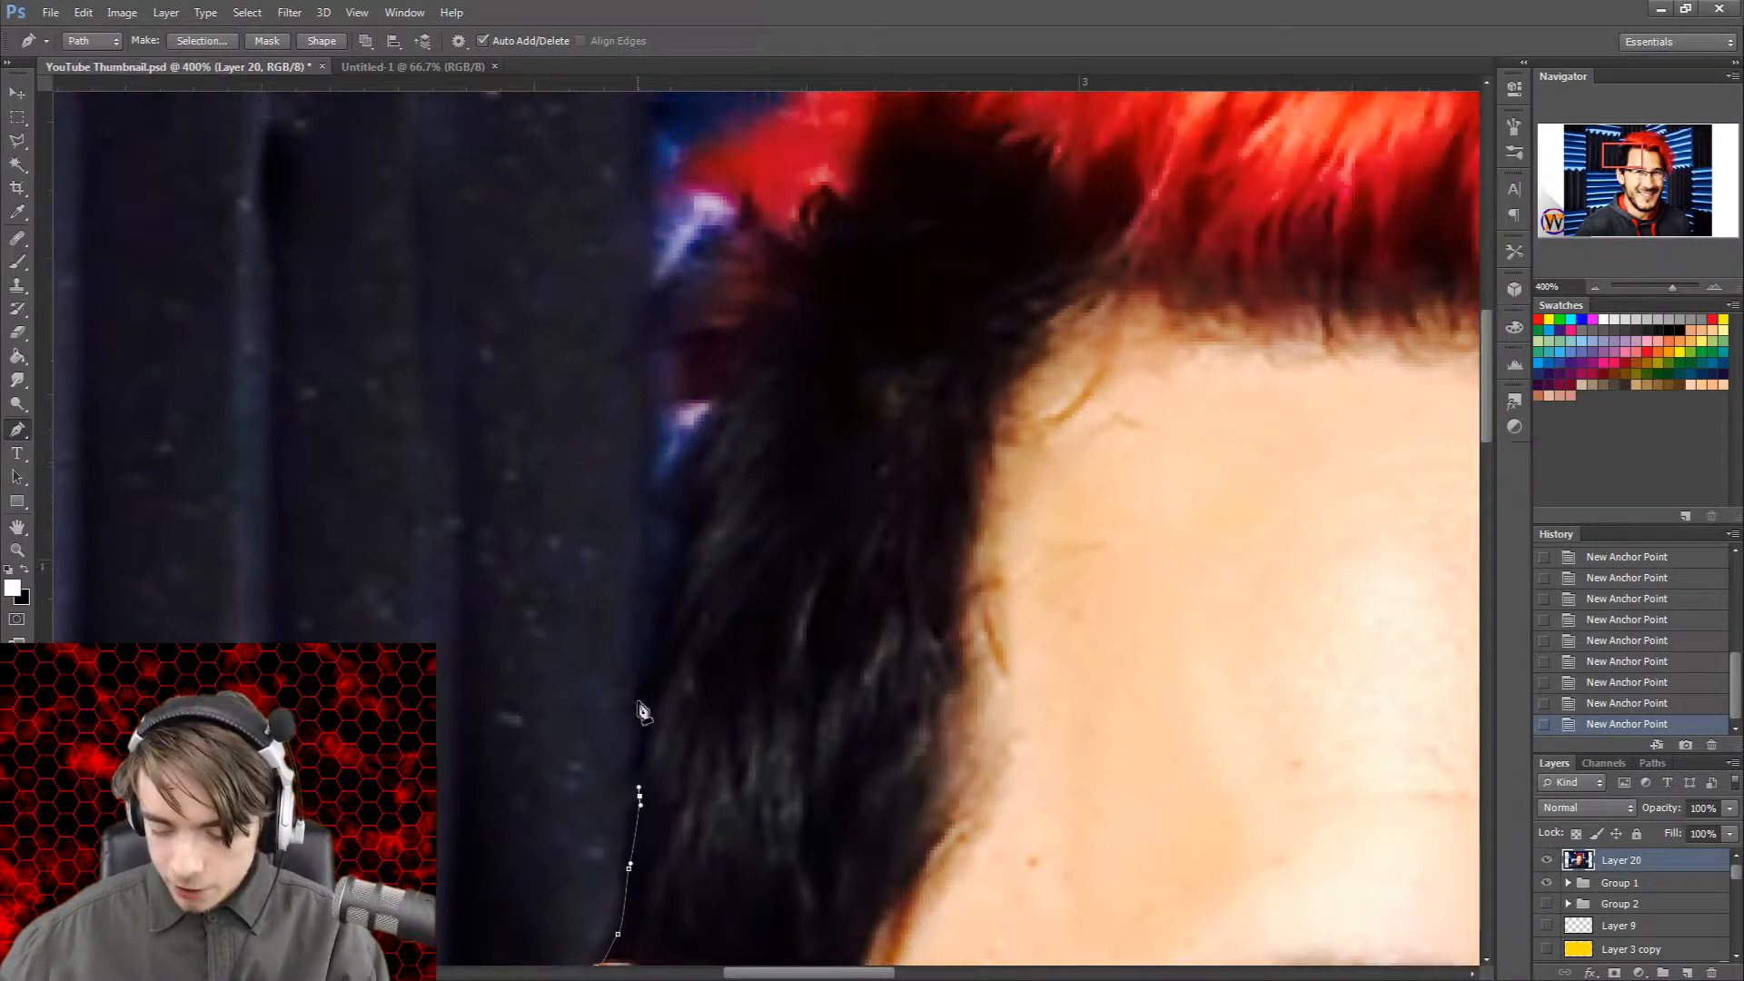
scroll(659, 695, "up", 4)
key("ctrl+minus")
key("ctrl+minus")
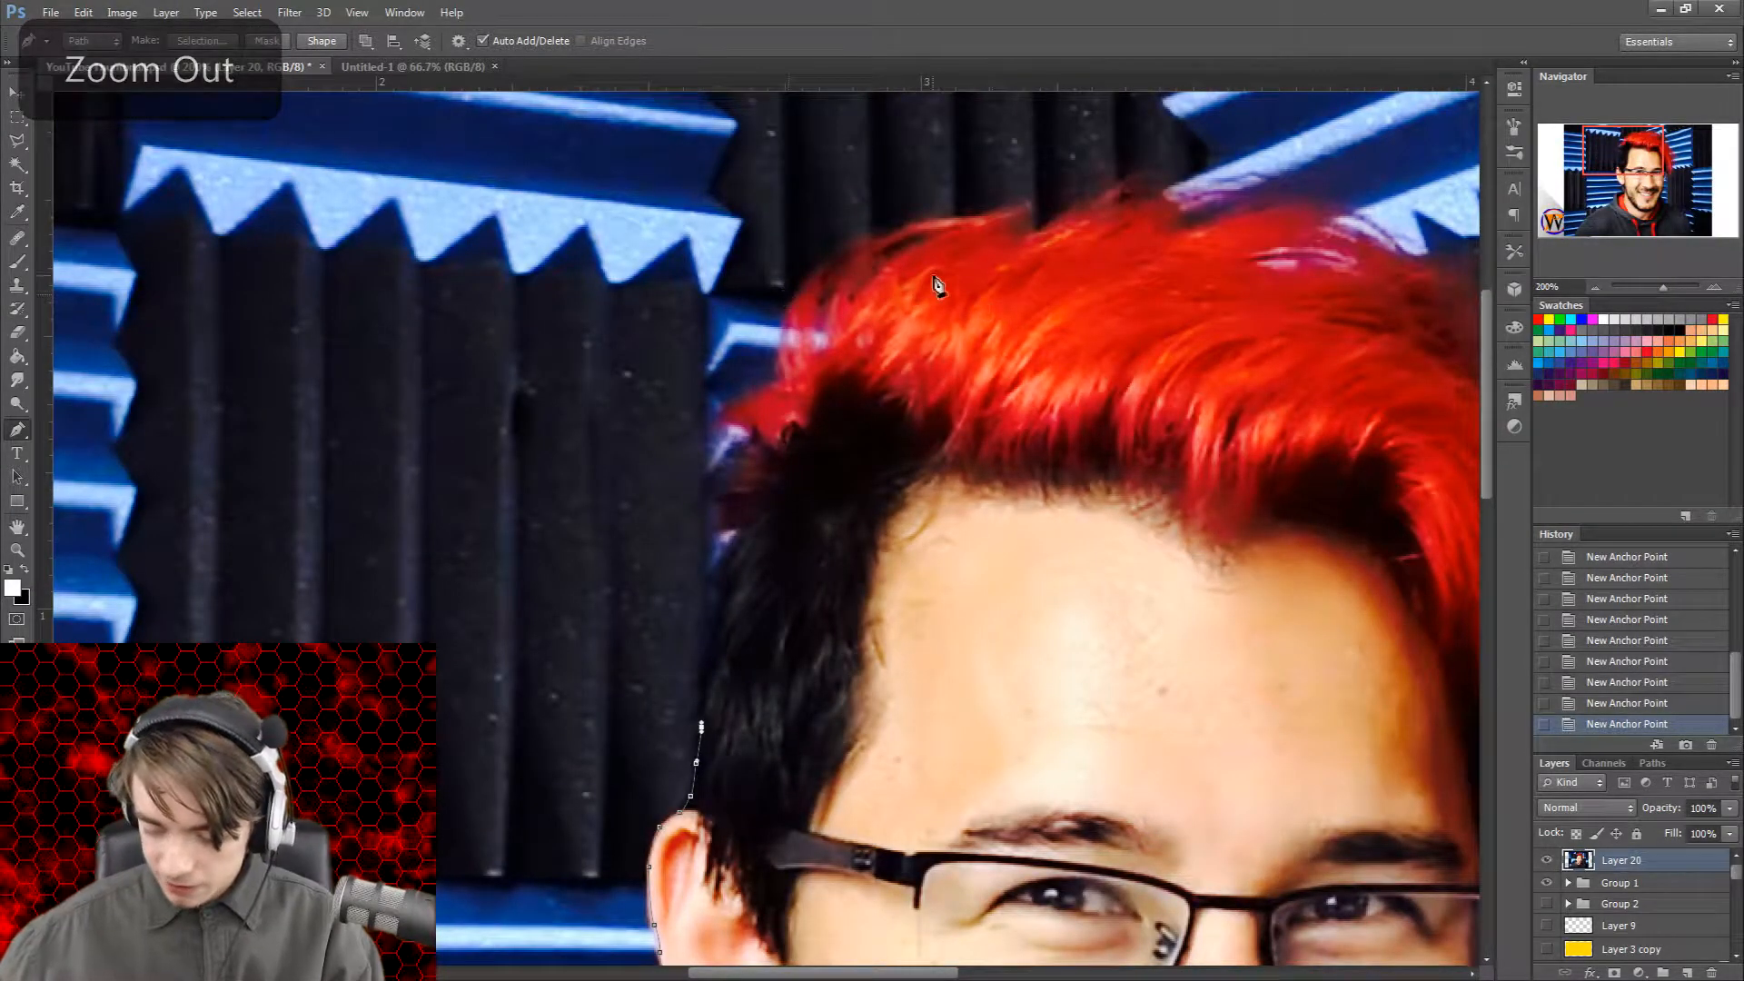
scroll(790, 601, "down", 5)
key("ctrl+plus")
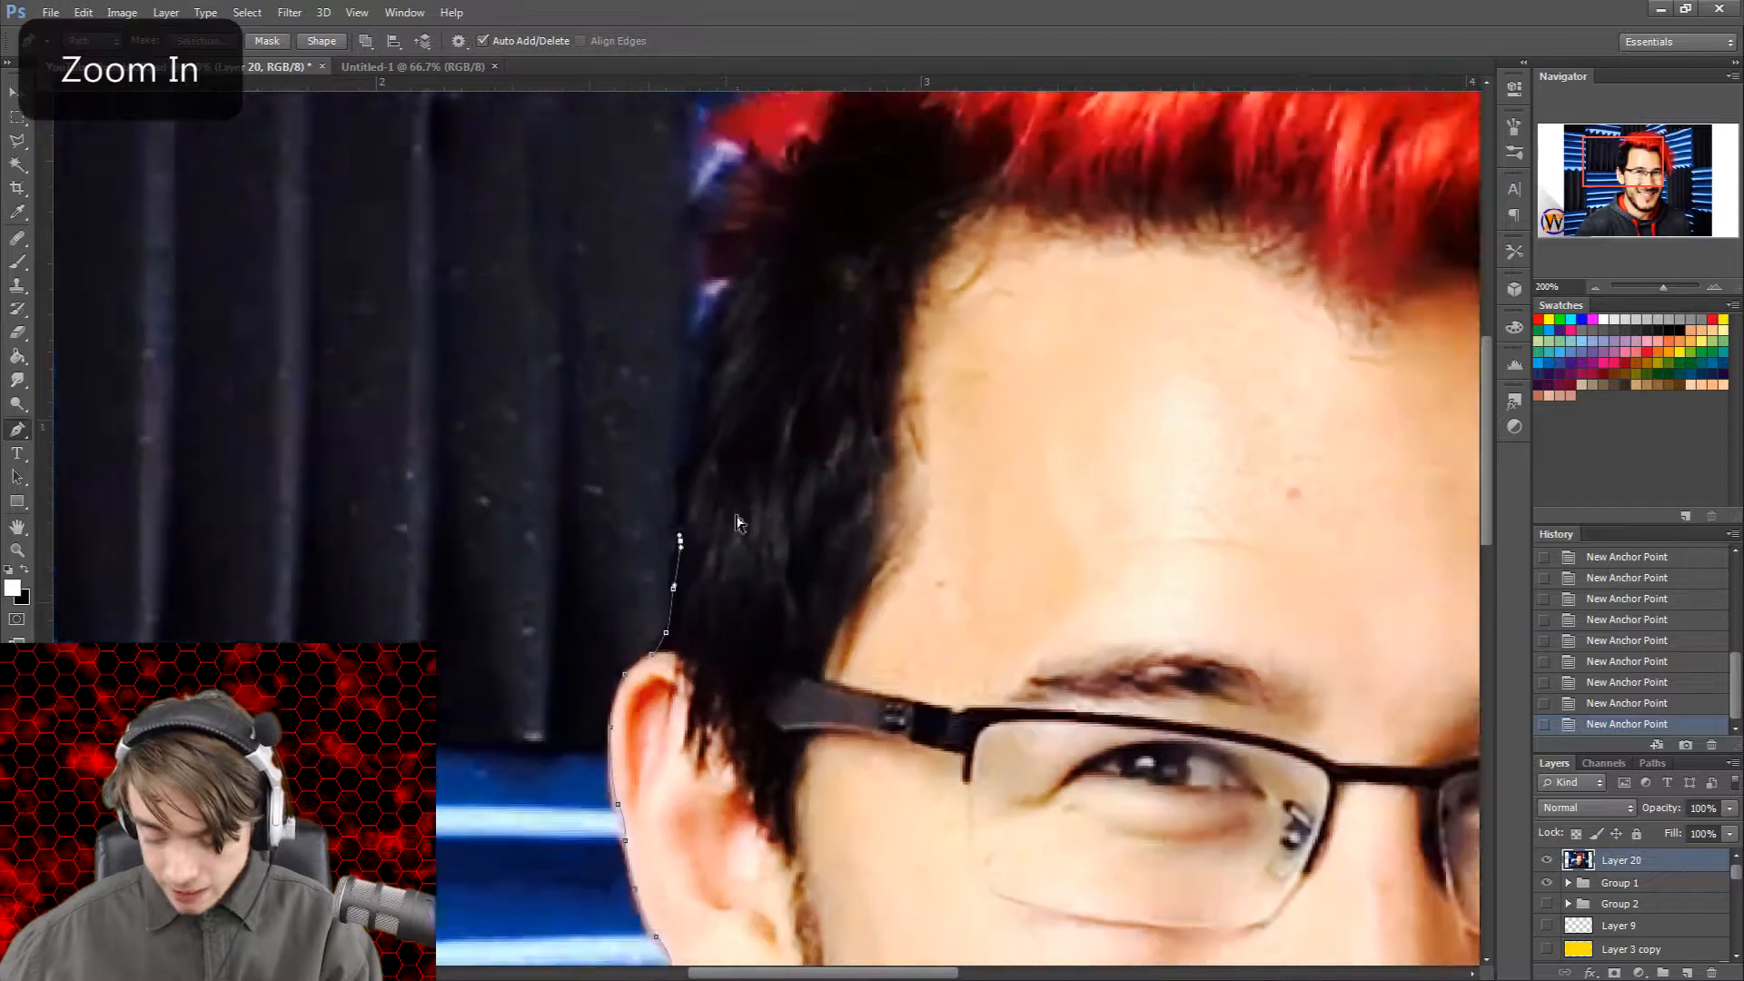
Step: Trace the pen path up the dark side hair above the ear to the underside of the red hair
key("ctrl+plus")
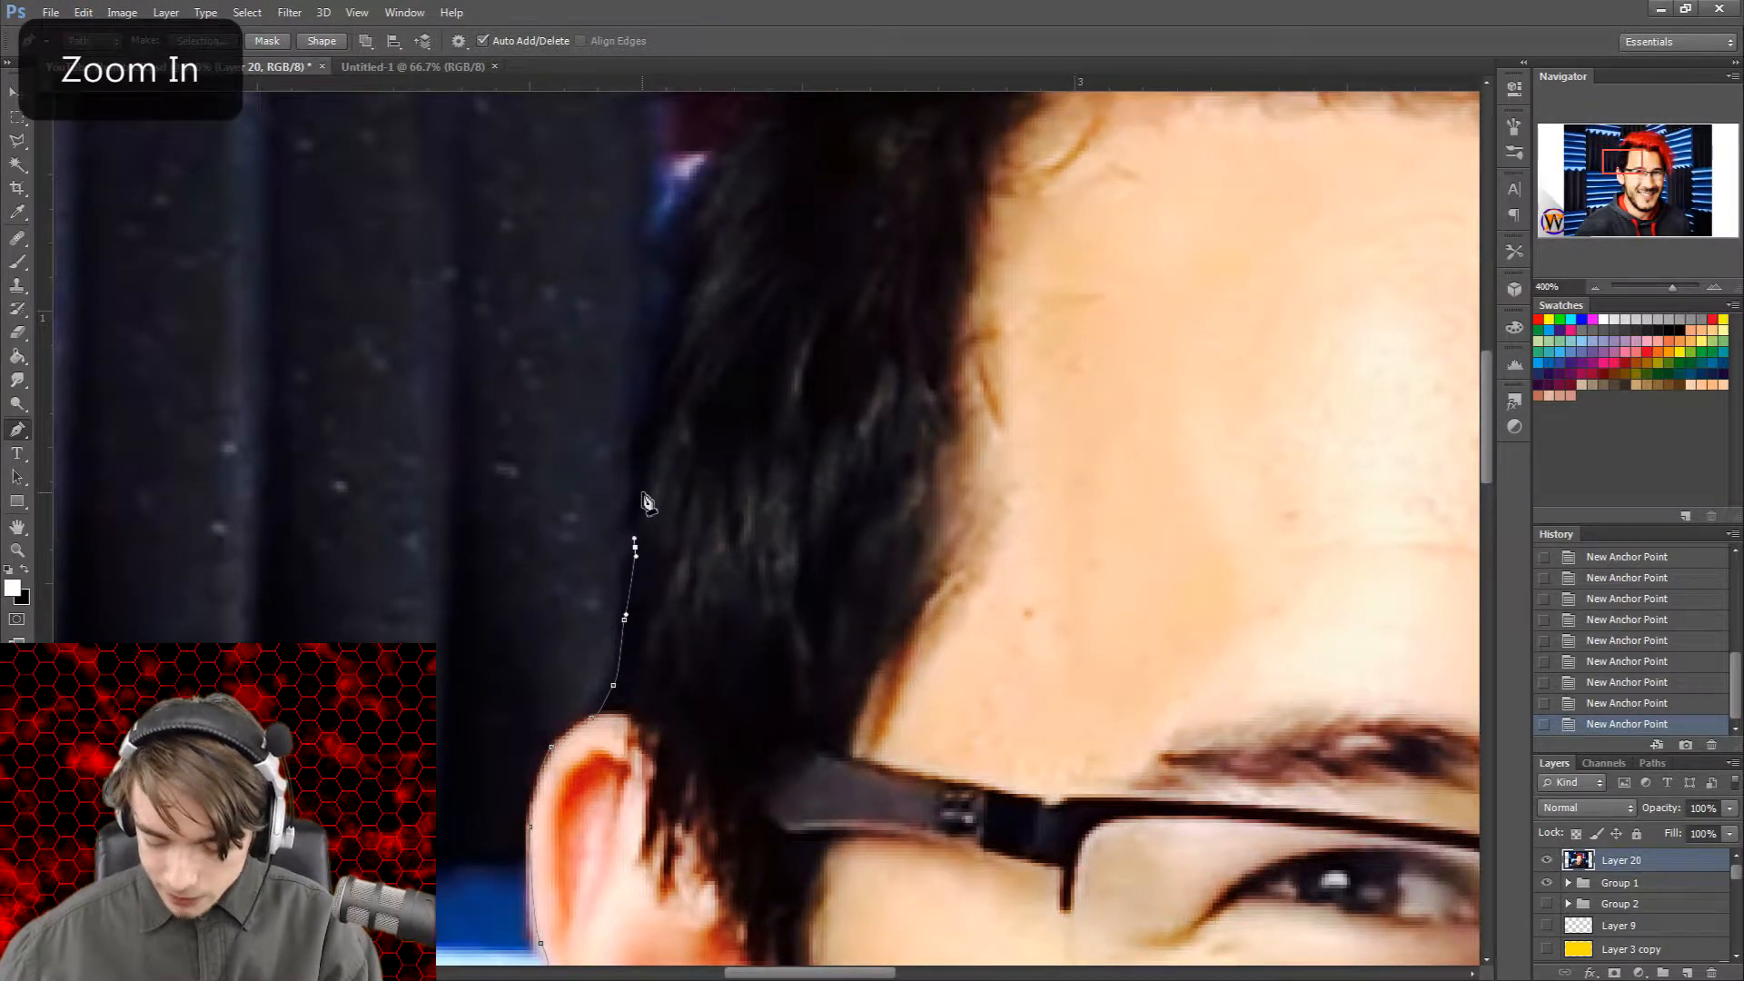
left_click(666, 386)
left_click(681, 321)
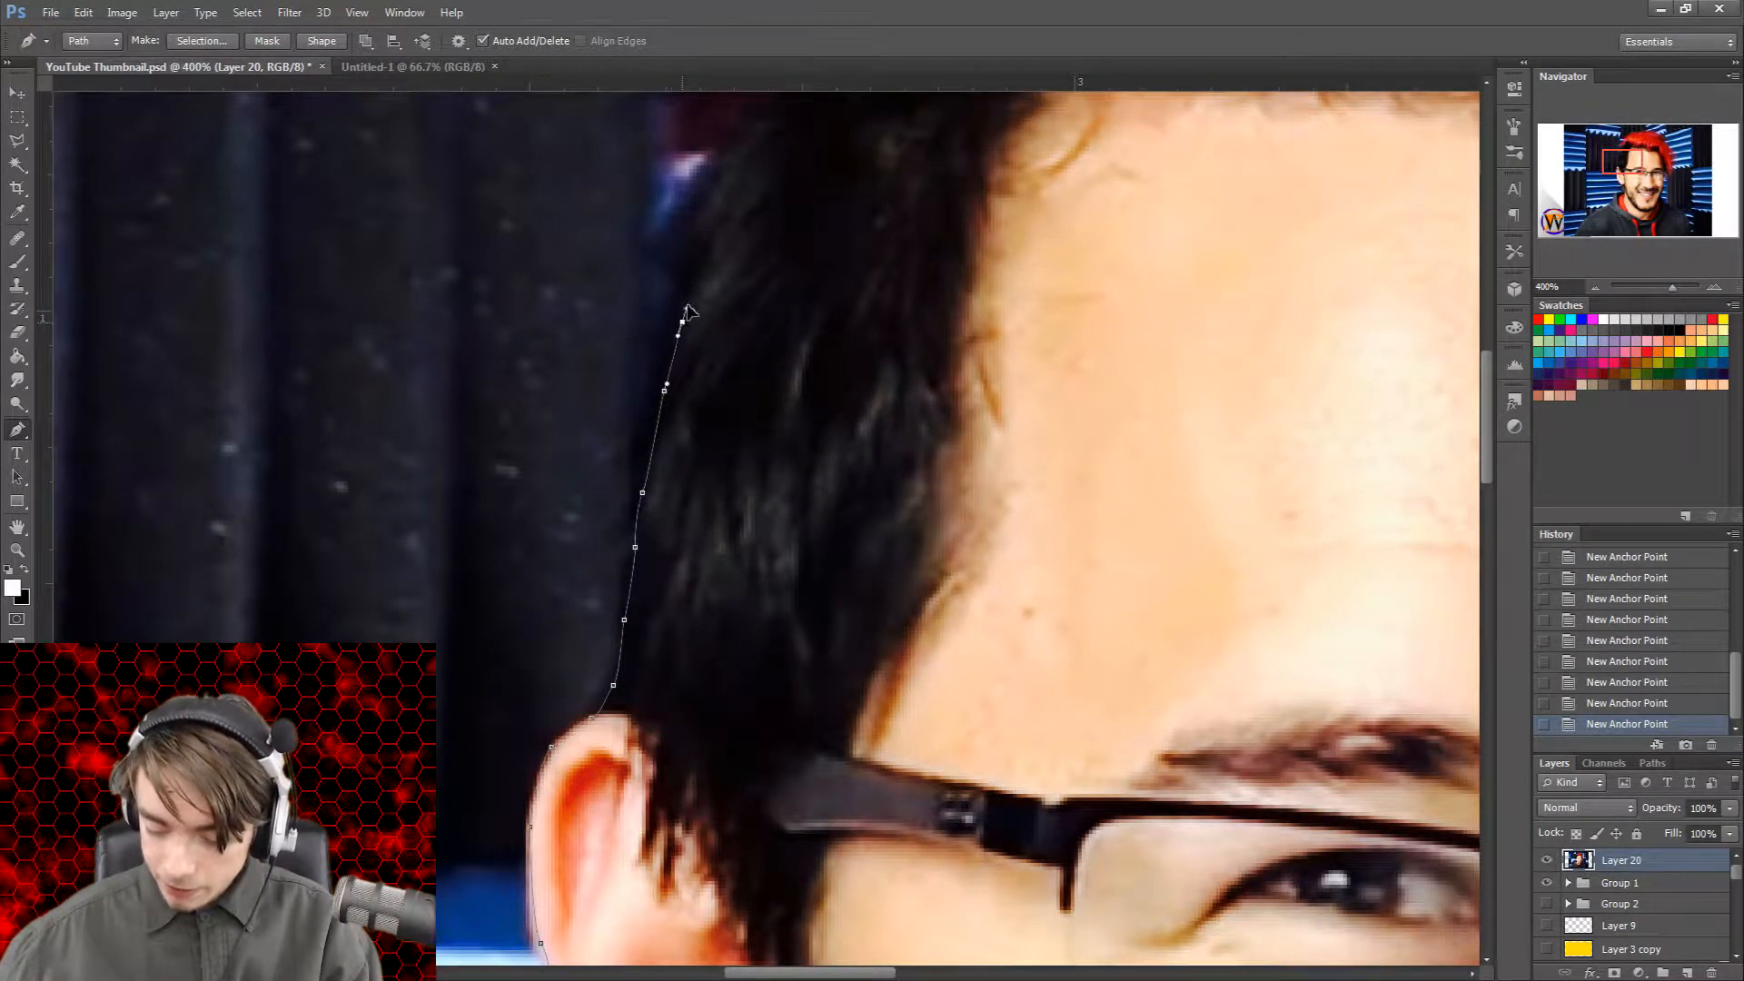
left_click_drag(678, 265, 678, 249)
scroll(699, 345, "up", 4)
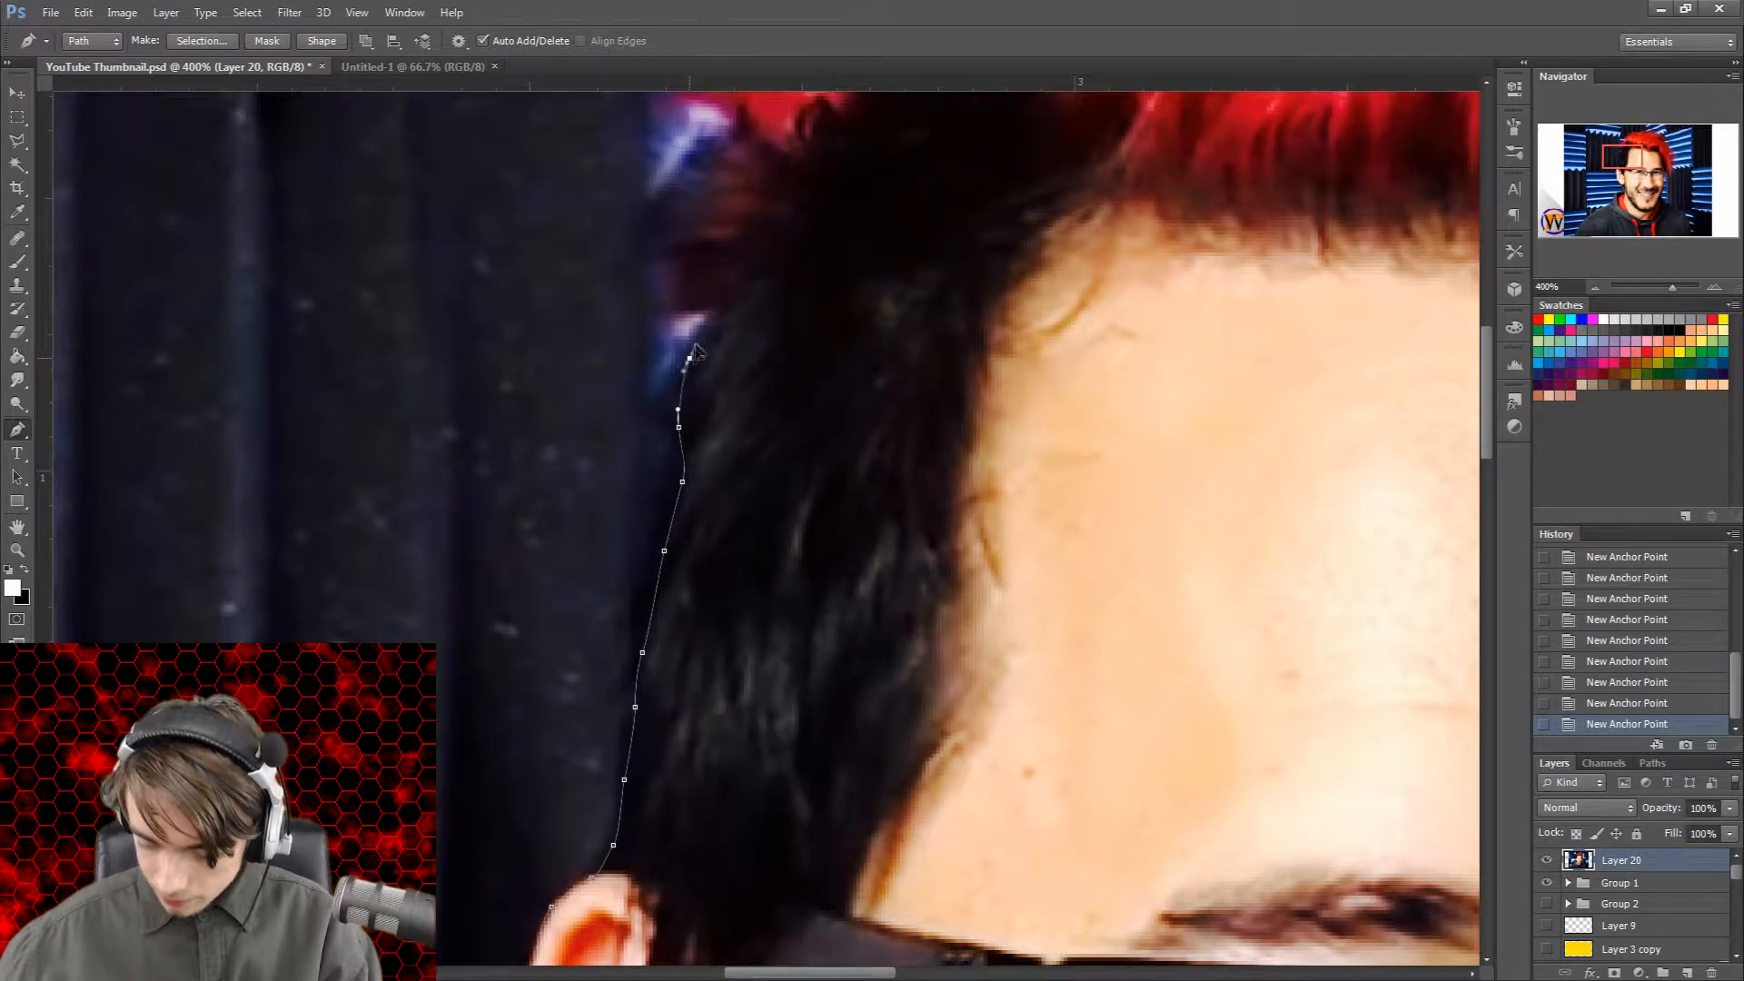
scroll(722, 320, "up", 7)
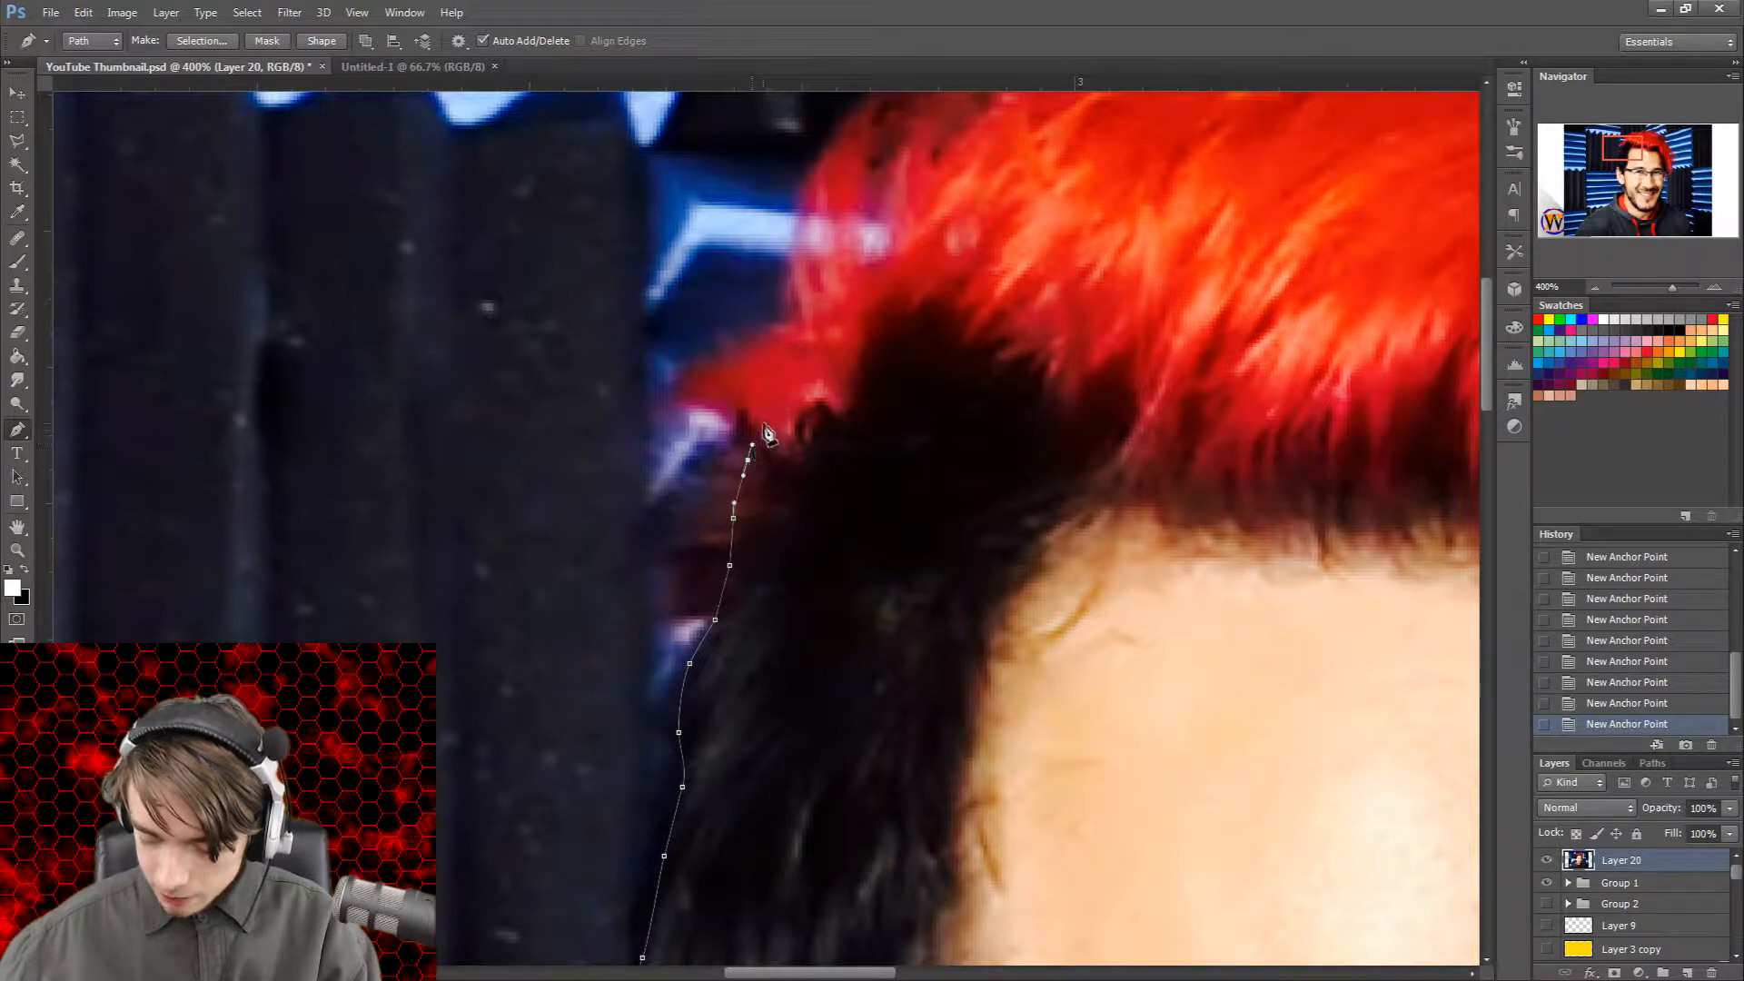
Step: Continue the pen path through the red hair at the temple, leaving the loose side tuft outside
scroll(767, 434, "up", 3)
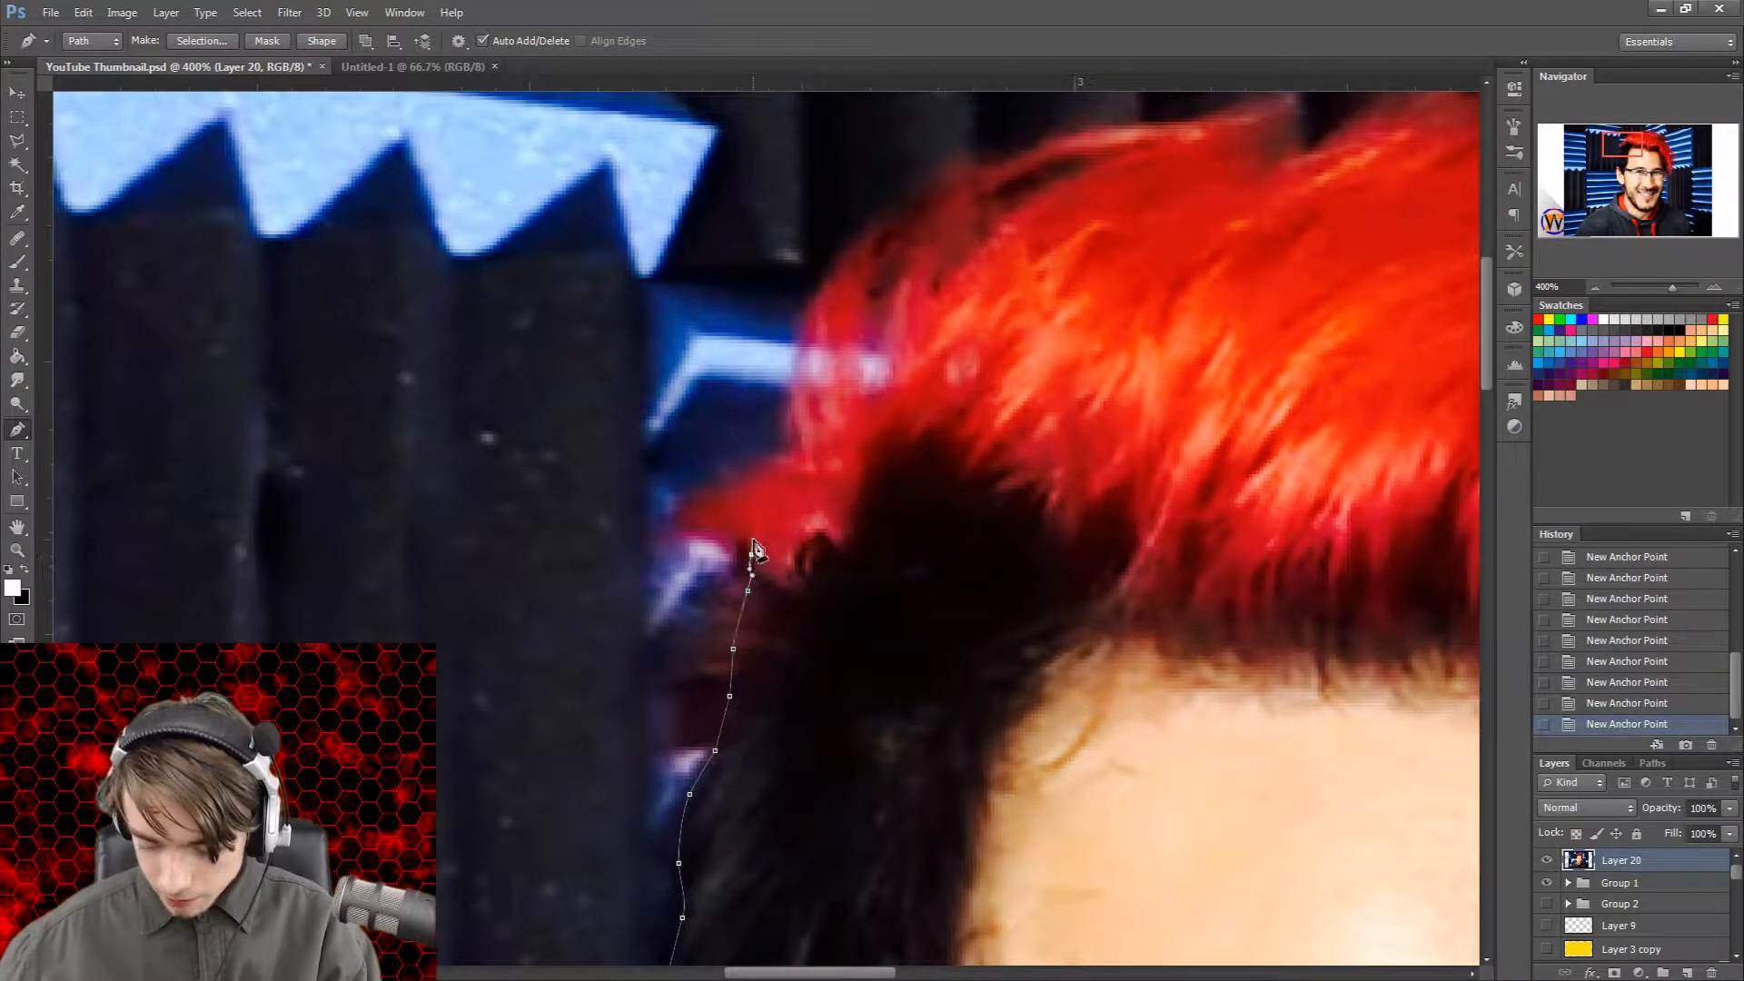
left_click_drag(765, 503, 777, 478)
left_click_drag(797, 452, 810, 439)
left_click_drag(845, 423, 918, 392)
scroll(890, 385, "up", 2)
left_click_drag(943, 370, 956, 352)
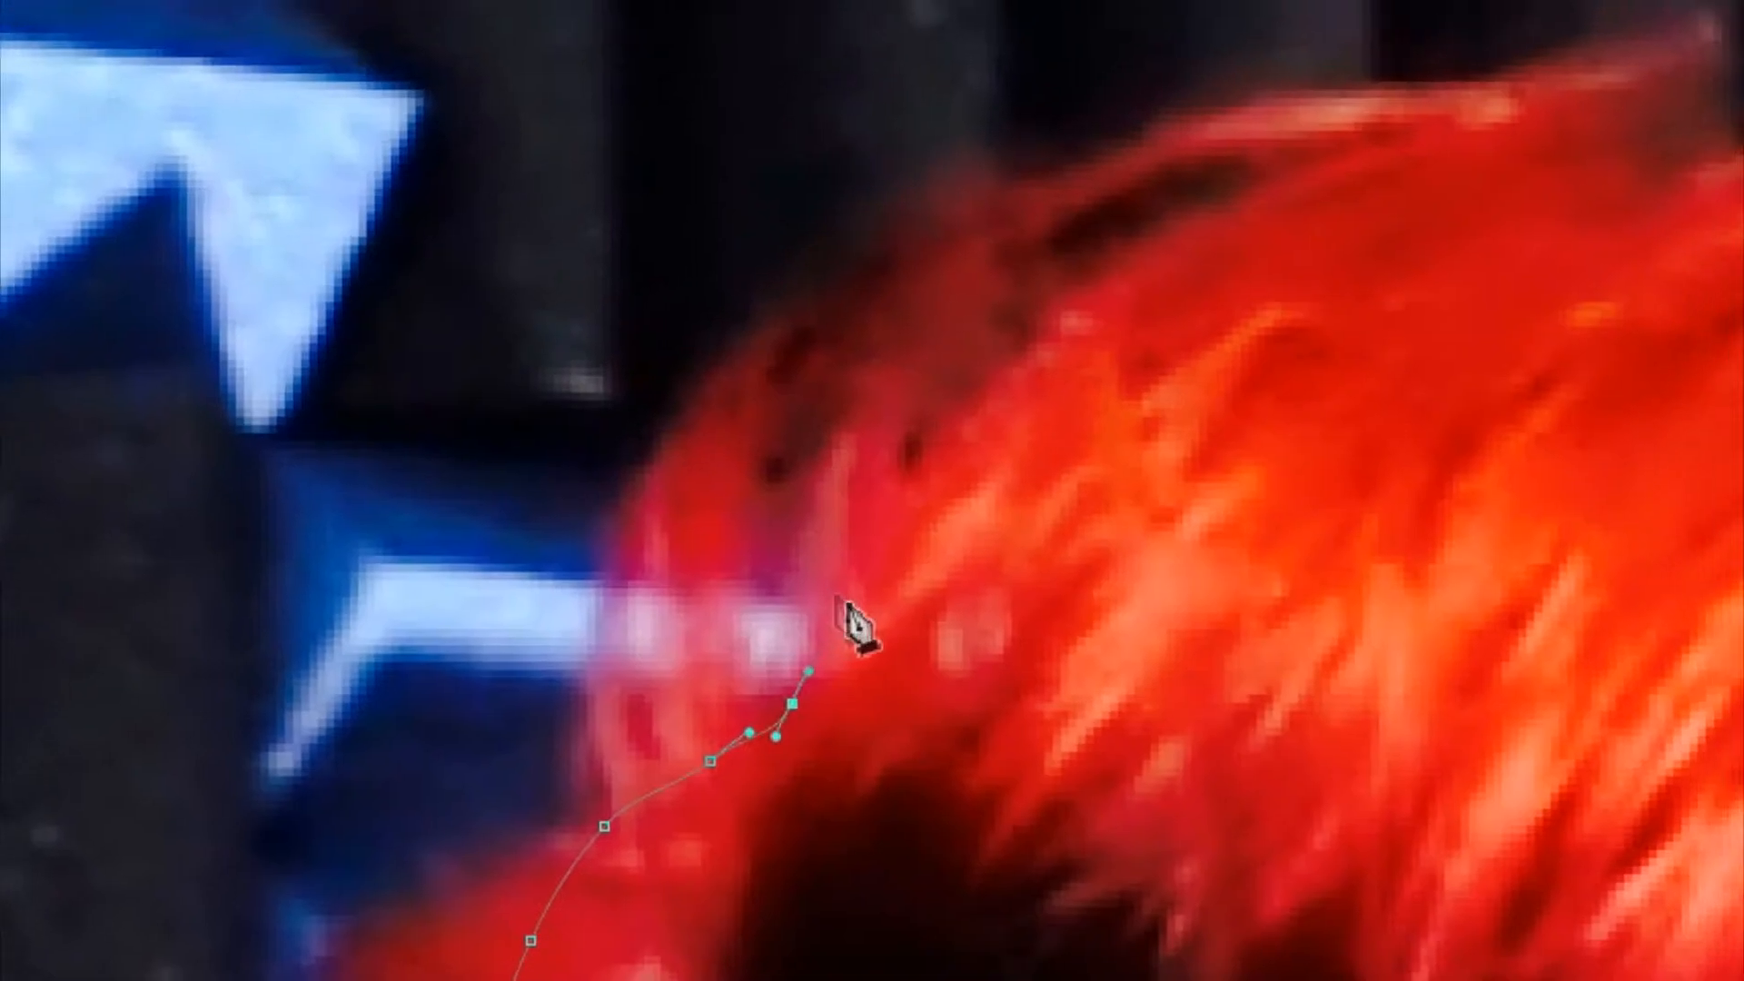
Step: Curve the pen path up over the red hair to its first tip and down into the dark notch beyond
left_click_drag(913, 457, 1073, 350)
left_click_drag(1158, 302, 1239, 269)
left_click_drag(1330, 220, 1506, 159)
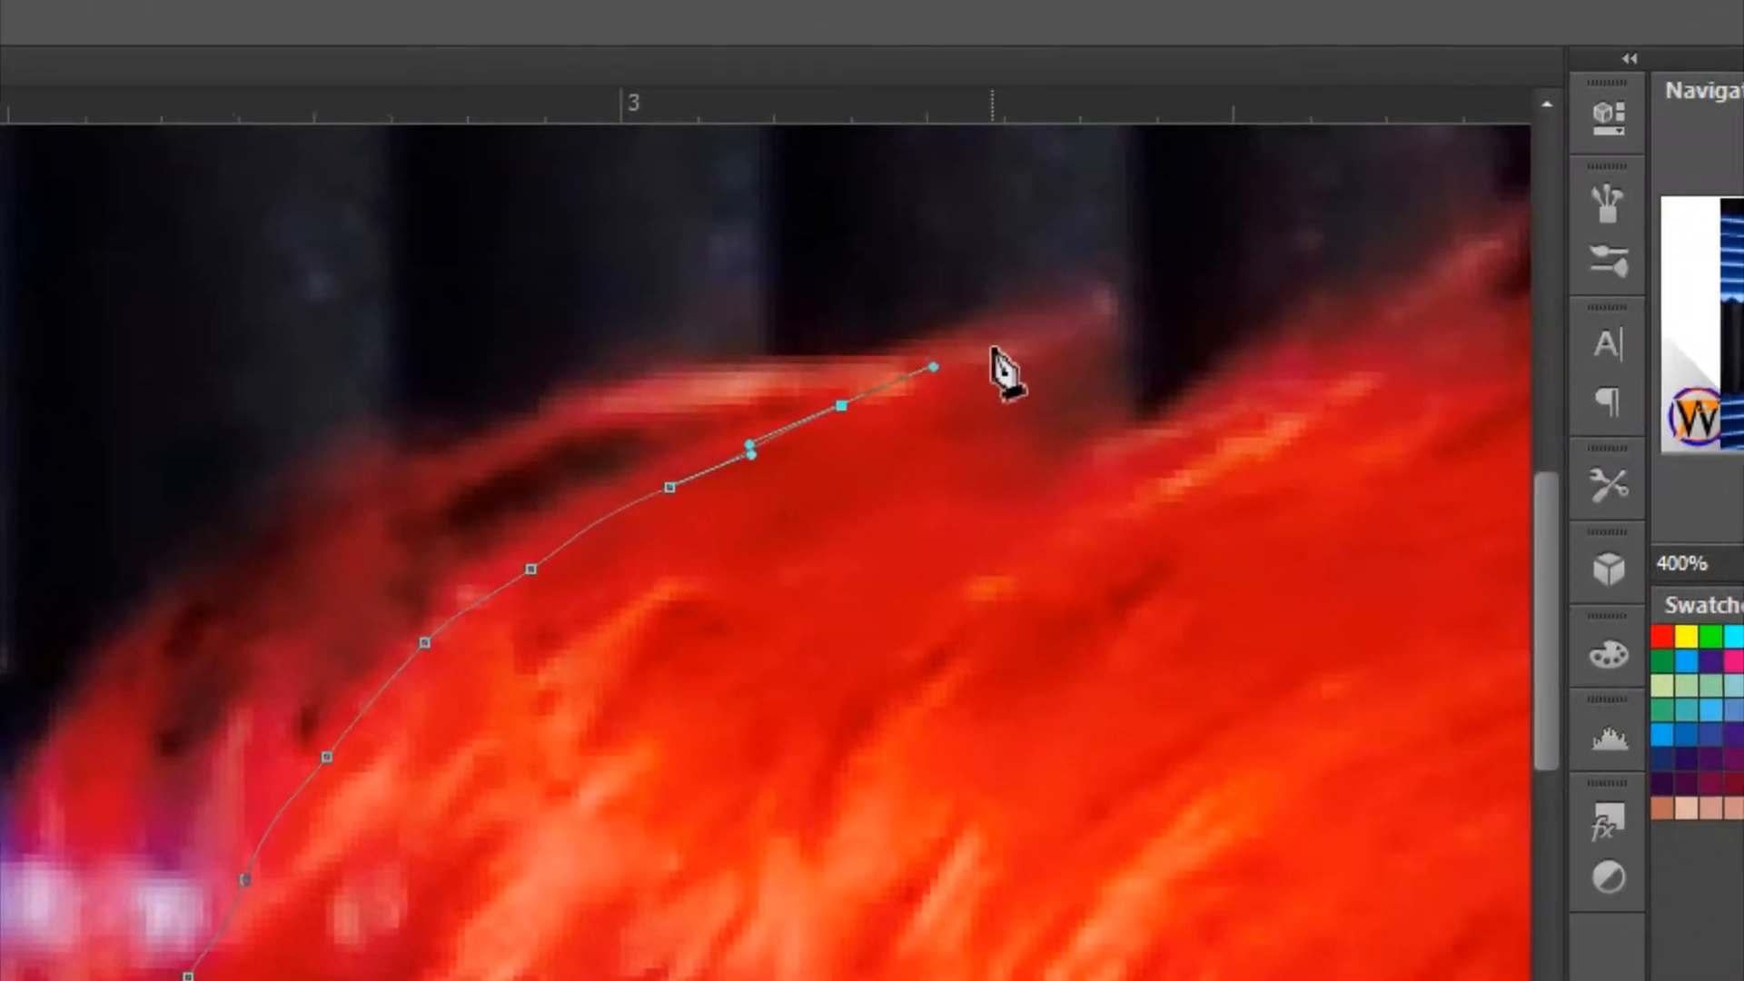
left_click(929, 371)
left_click_drag(962, 404, 965, 414)
left_click(978, 452)
scroll(1005, 855, "up", 3)
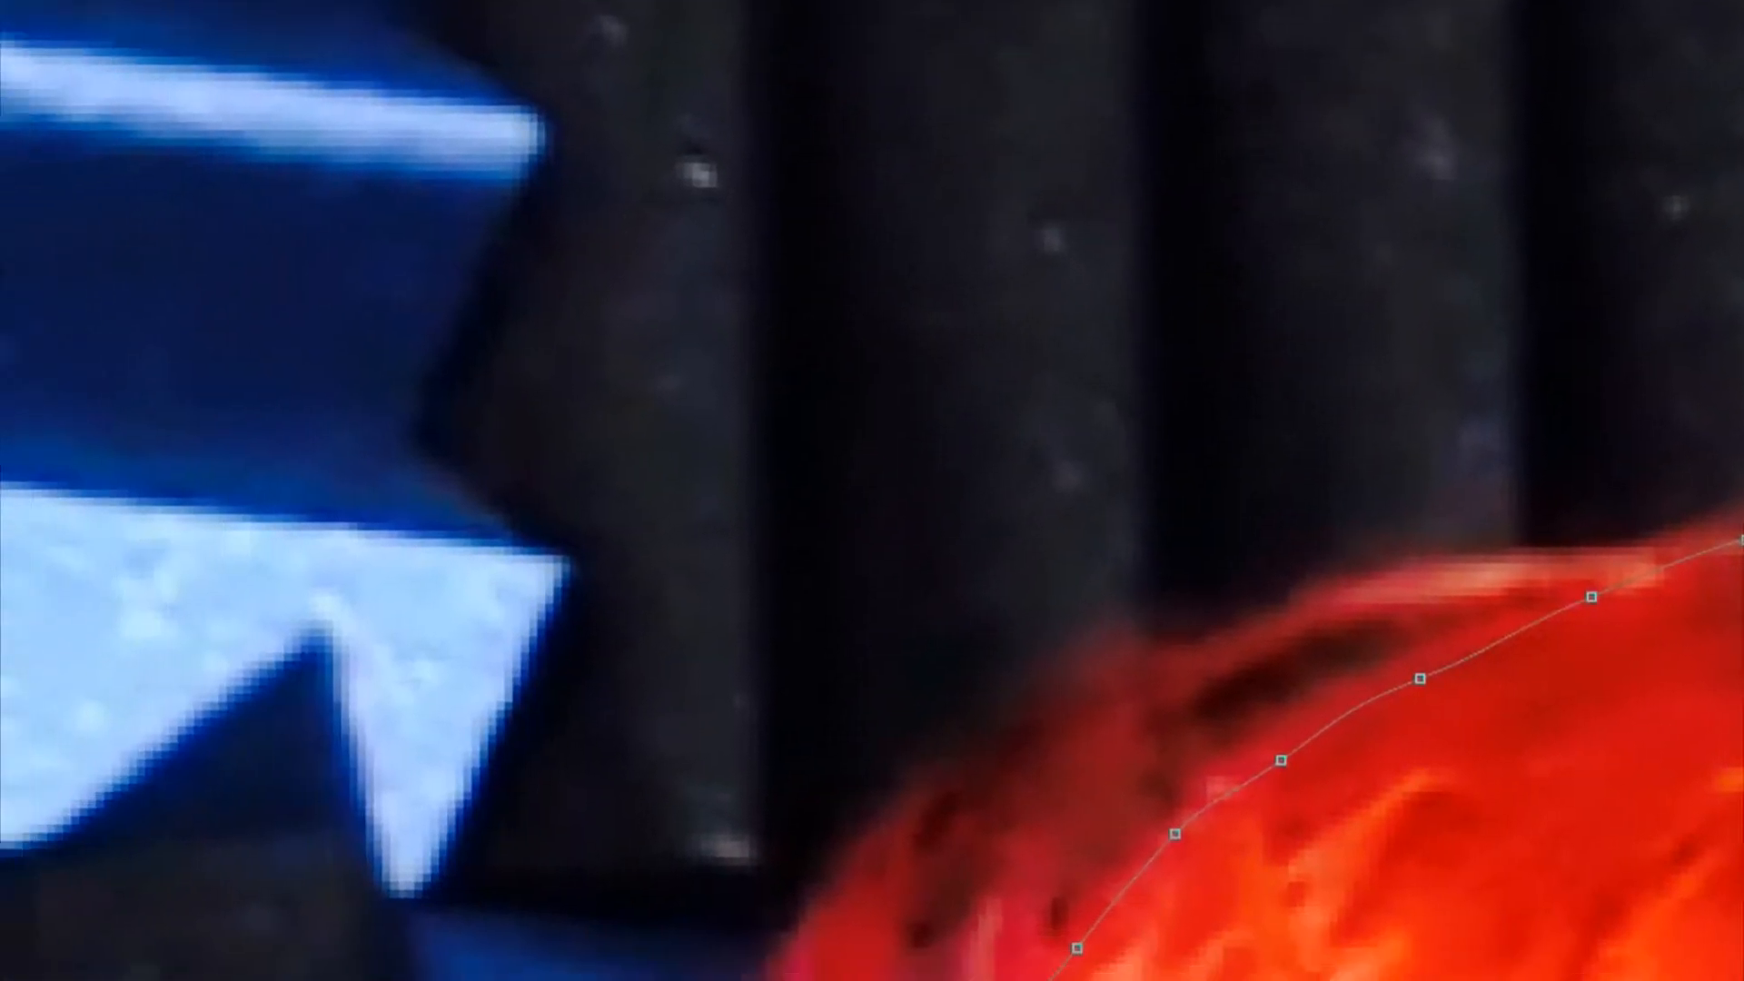
Step: Trace the pen path out of the dark notch along the hair's upper edge with short curved segments
scroll(1005, 855, "right", 13)
scroll(825, 491, "down", 3)
scroll(824, 490, "up", 4)
left_click_drag(599, 383, 623, 372)
left_click_drag(701, 362, 866, 326)
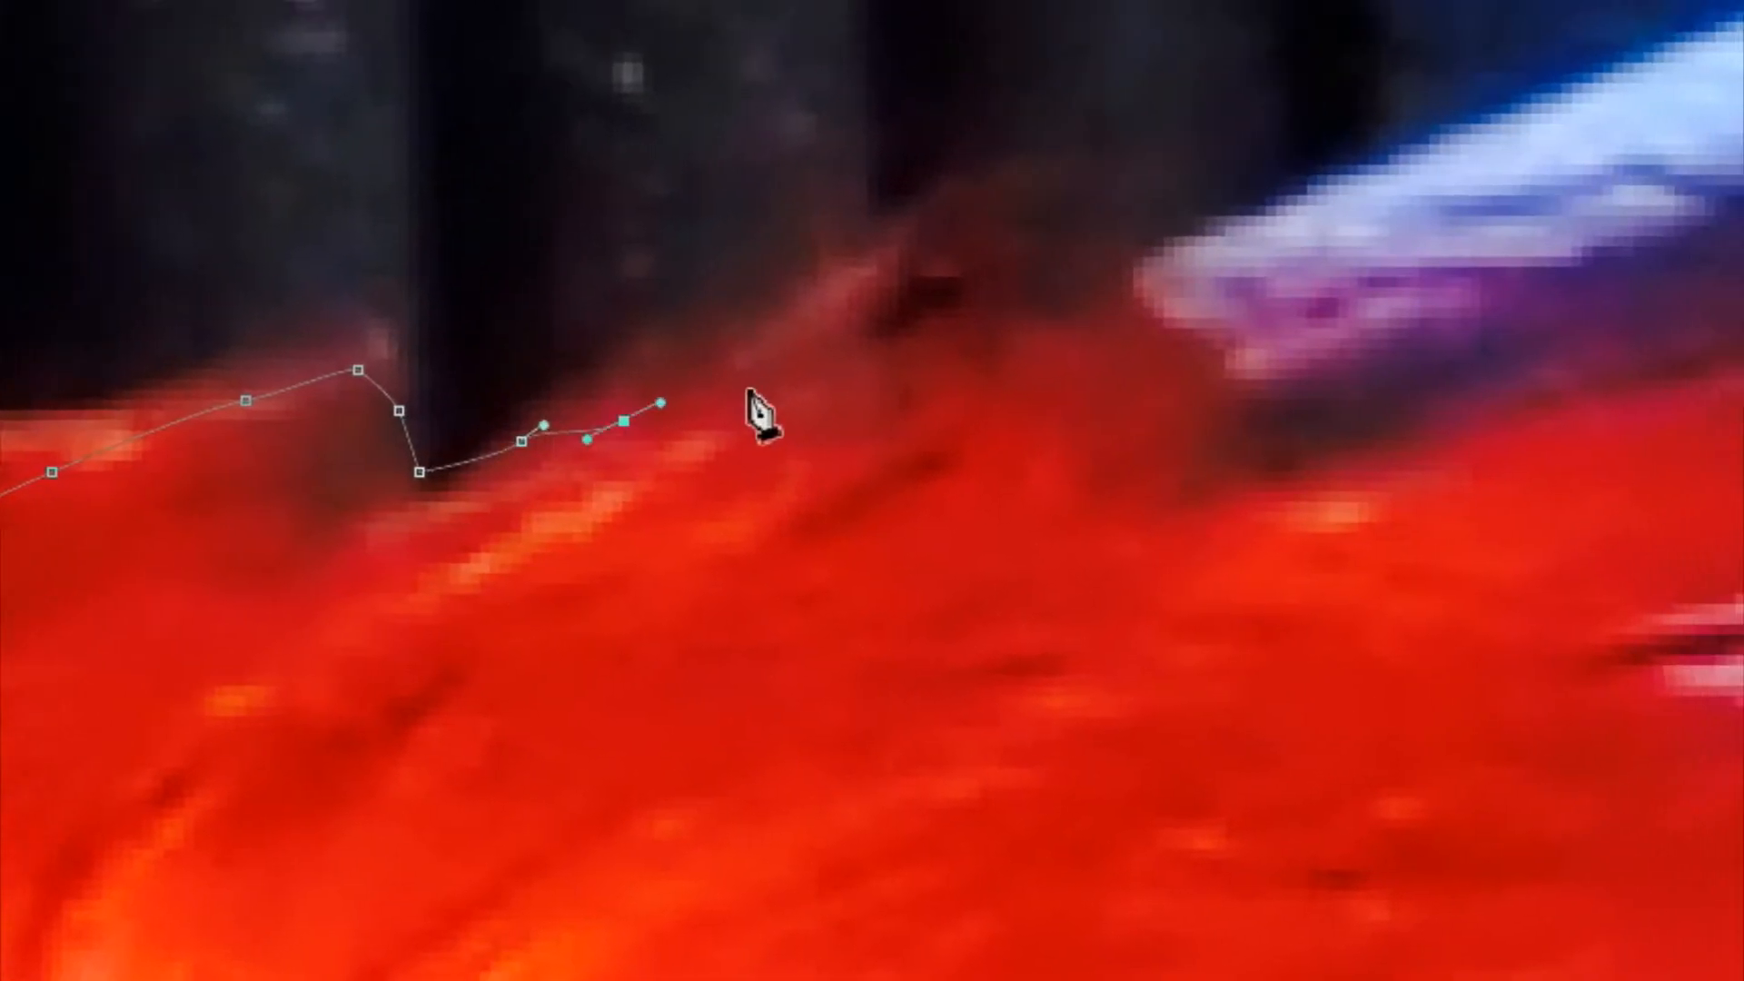
Step: Continue the pen path across the top of the red hair, dipping below the pale foam strip and over the next rise
left_click_drag(903, 430, 952, 446)
left_click_drag(1045, 461, 1160, 539)
left_click_drag(1238, 522, 1250, 515)
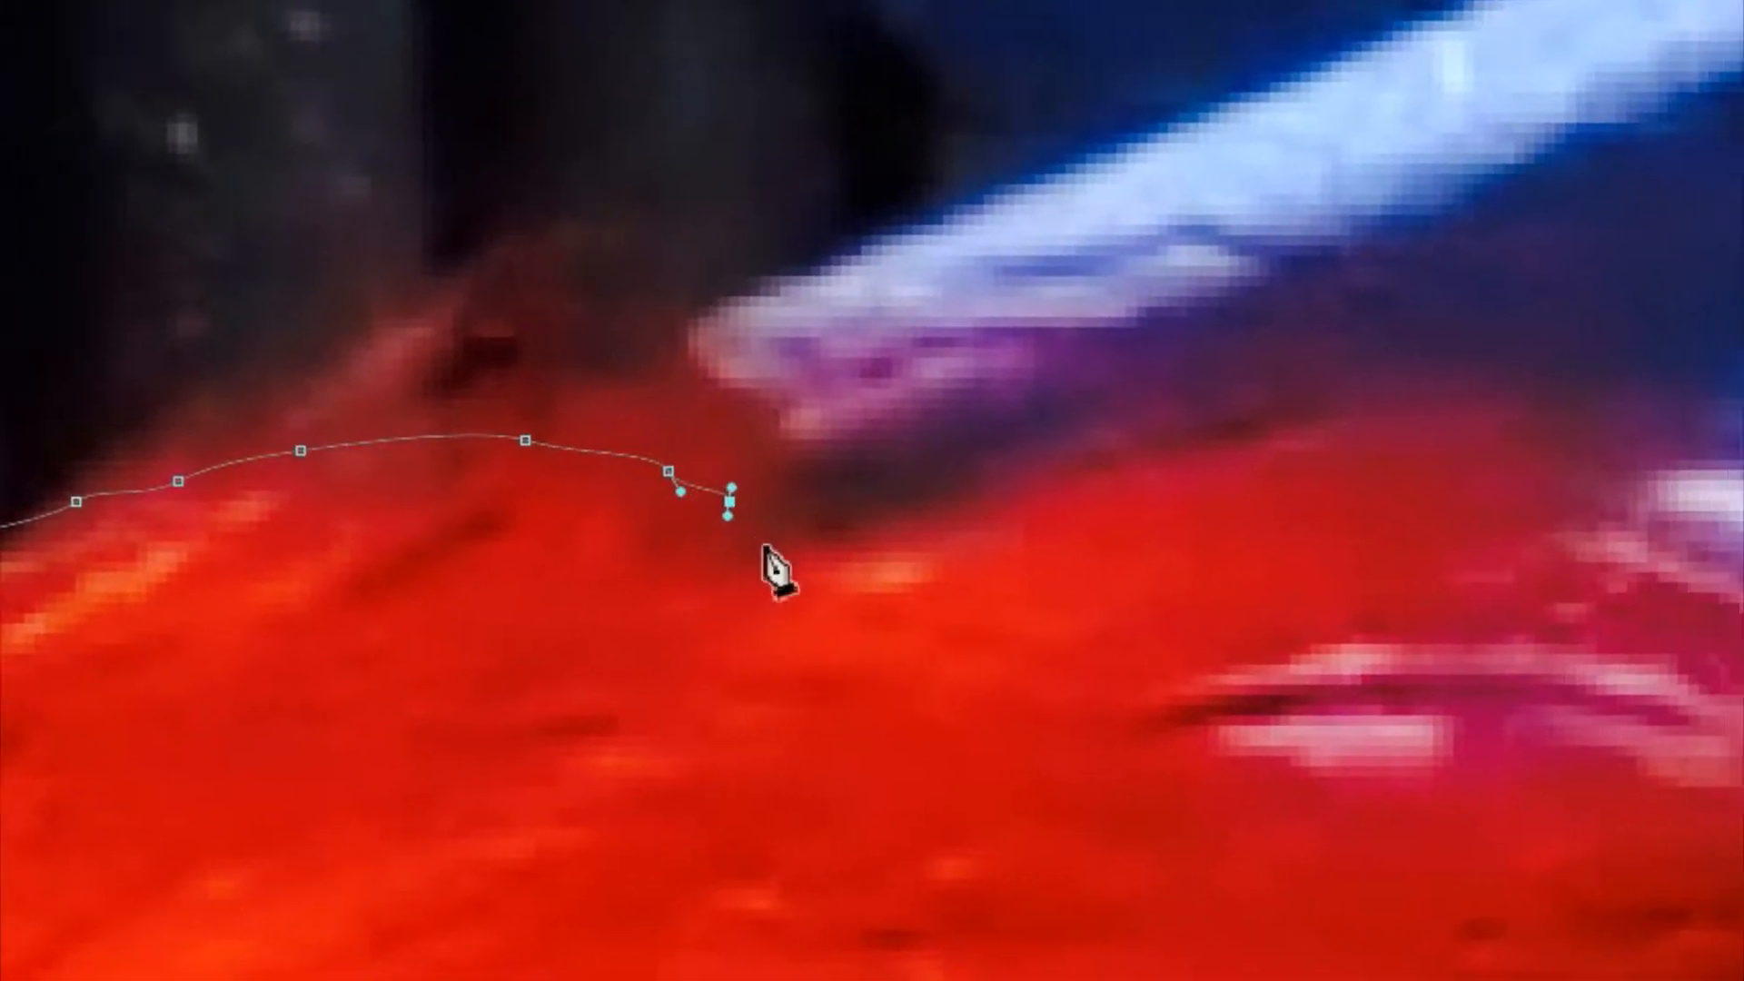
left_click_drag(961, 484, 995, 470)
left_click_drag(1197, 431, 1226, 426)
left_click_drag(1347, 433, 1382, 444)
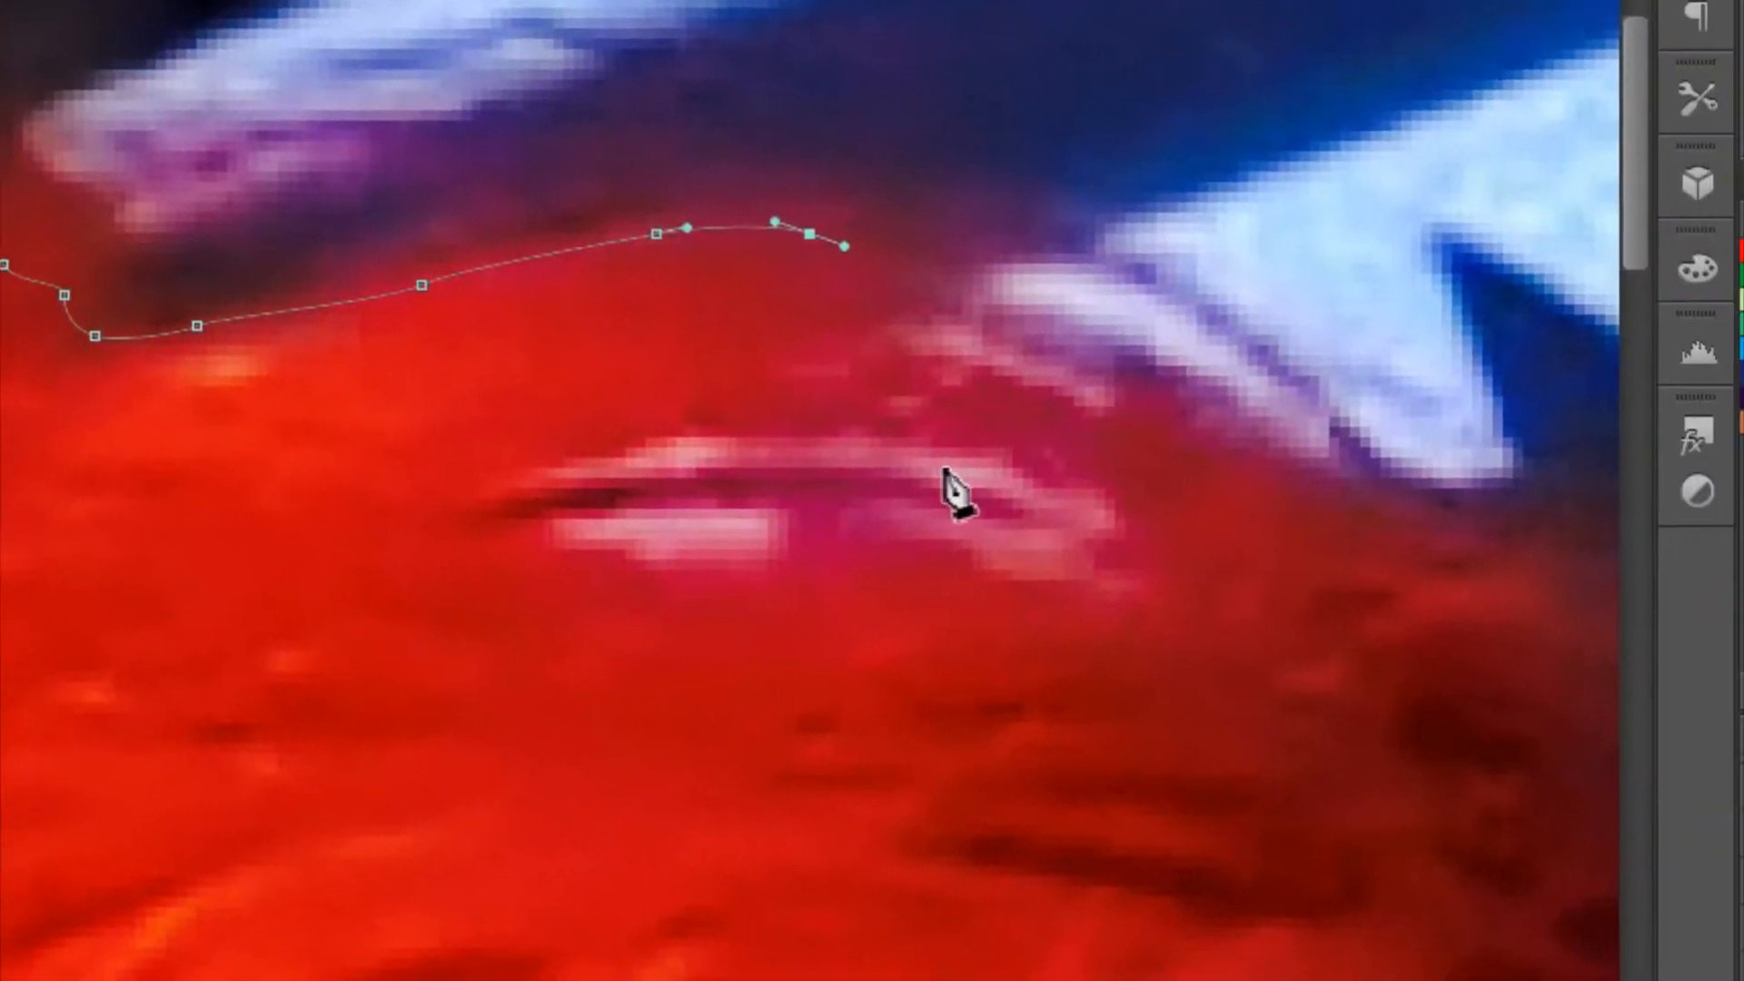
Step: Trace the pen path down past the pale hair highlights and jagged white foam into the dark red shaded hair
key("ctrl+minus")
key("ctrl+minus")
left_click_drag(571, 457, 595, 470)
left_click_drag(657, 483, 738, 572)
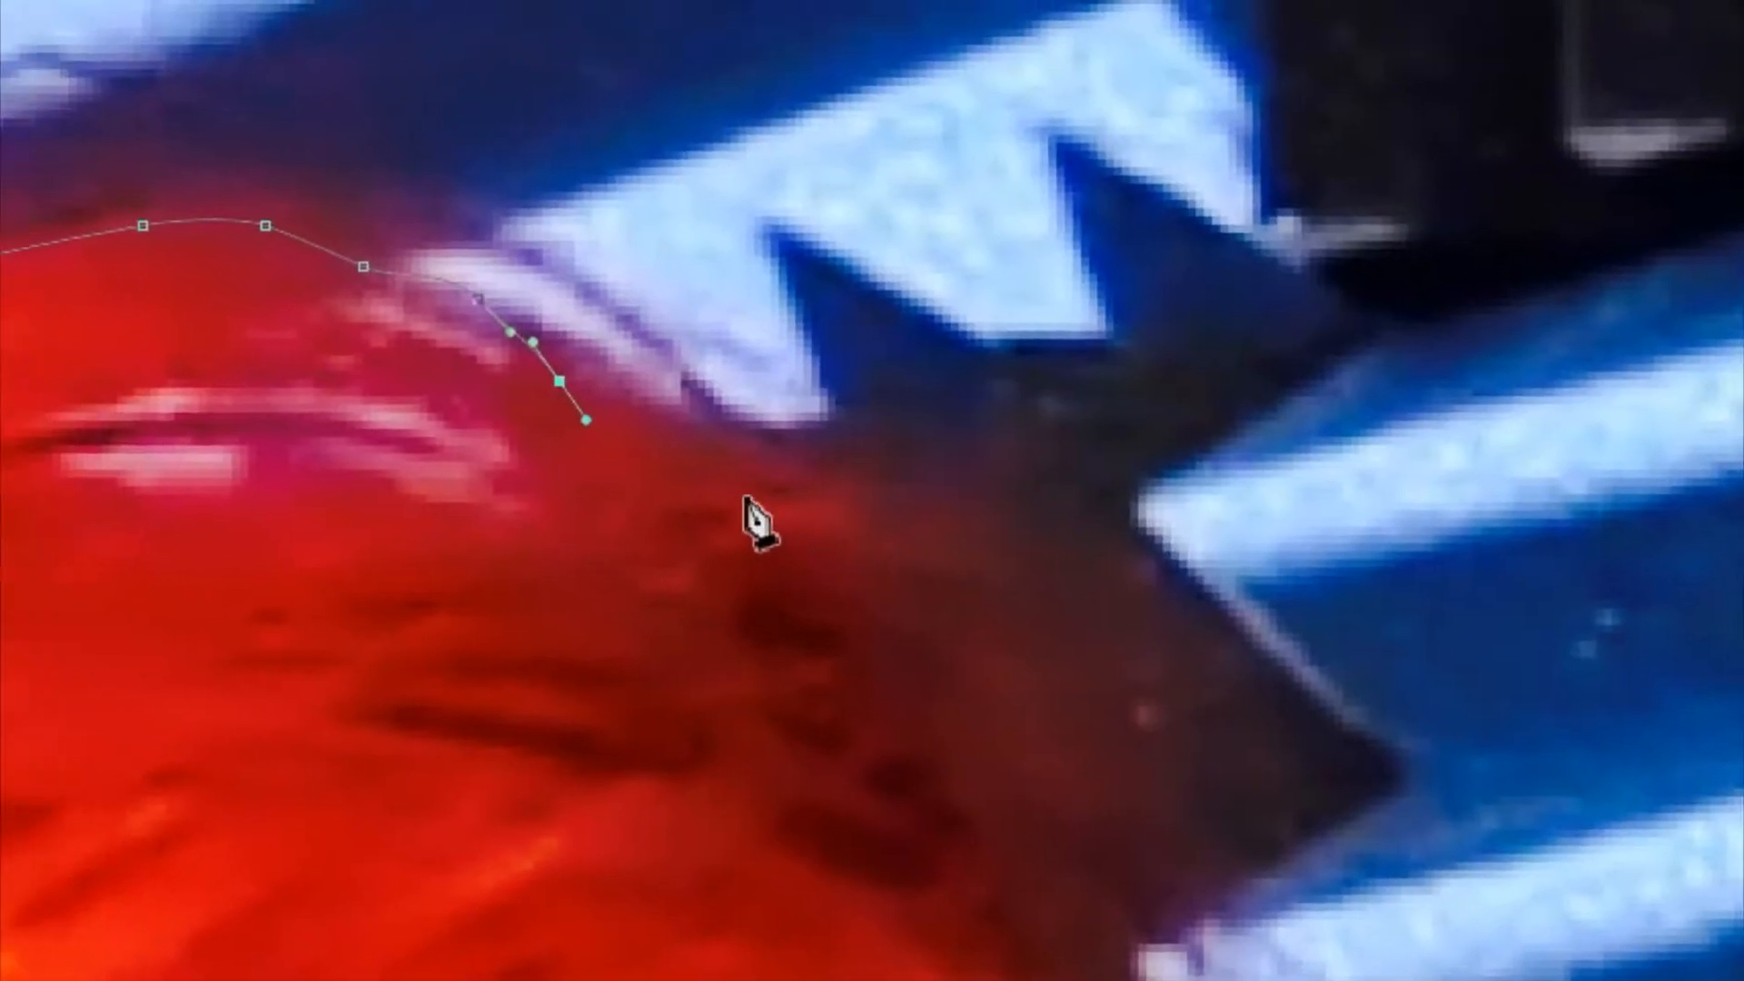
left_click_drag(693, 455, 725, 463)
left_click_drag(878, 496, 903, 519)
left_click_drag(984, 585, 991, 607)
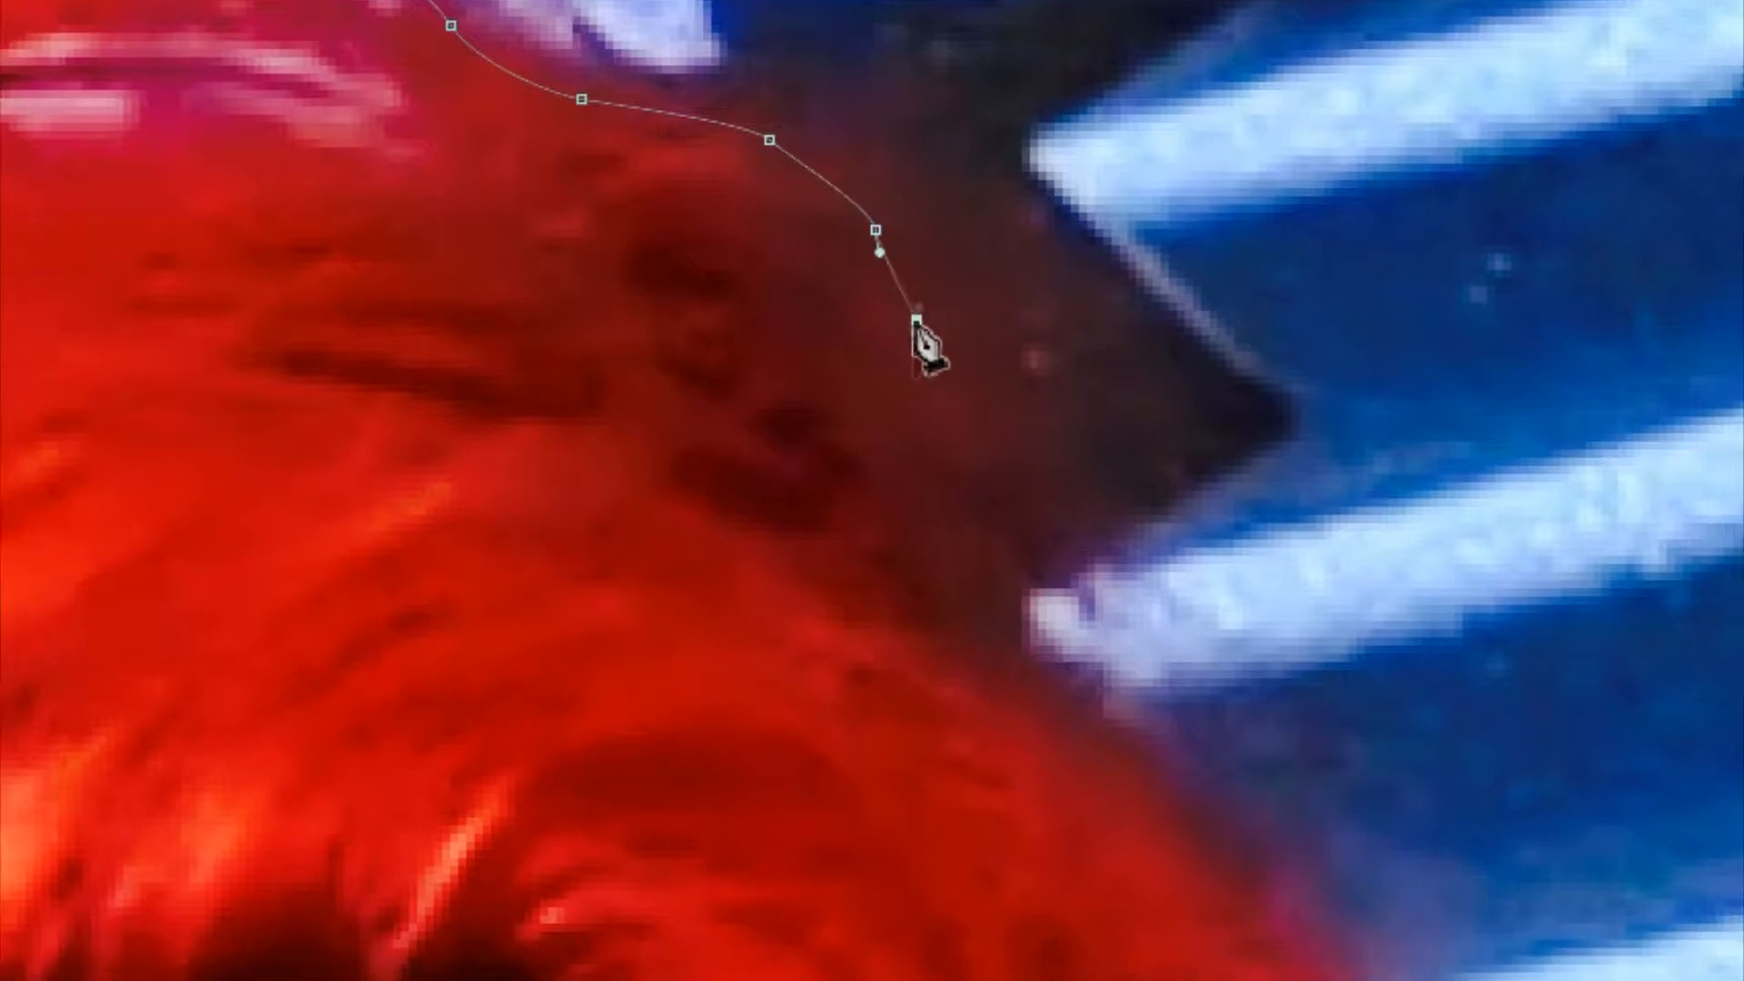
Step: Continue the pen path from the dark red shading down the hair's outer edge to the tip of the white foam stripe
left_click_drag(1025, 675, 1023, 708)
left_click_drag(1065, 797, 1069, 839)
left_click_drag(876, 420, 879, 445)
left_click_drag(900, 510, 923, 541)
left_click_drag(993, 612, 1019, 630)
left_click_drag(1106, 682, 1119, 697)
left_click_drag(1203, 796, 1233, 864)
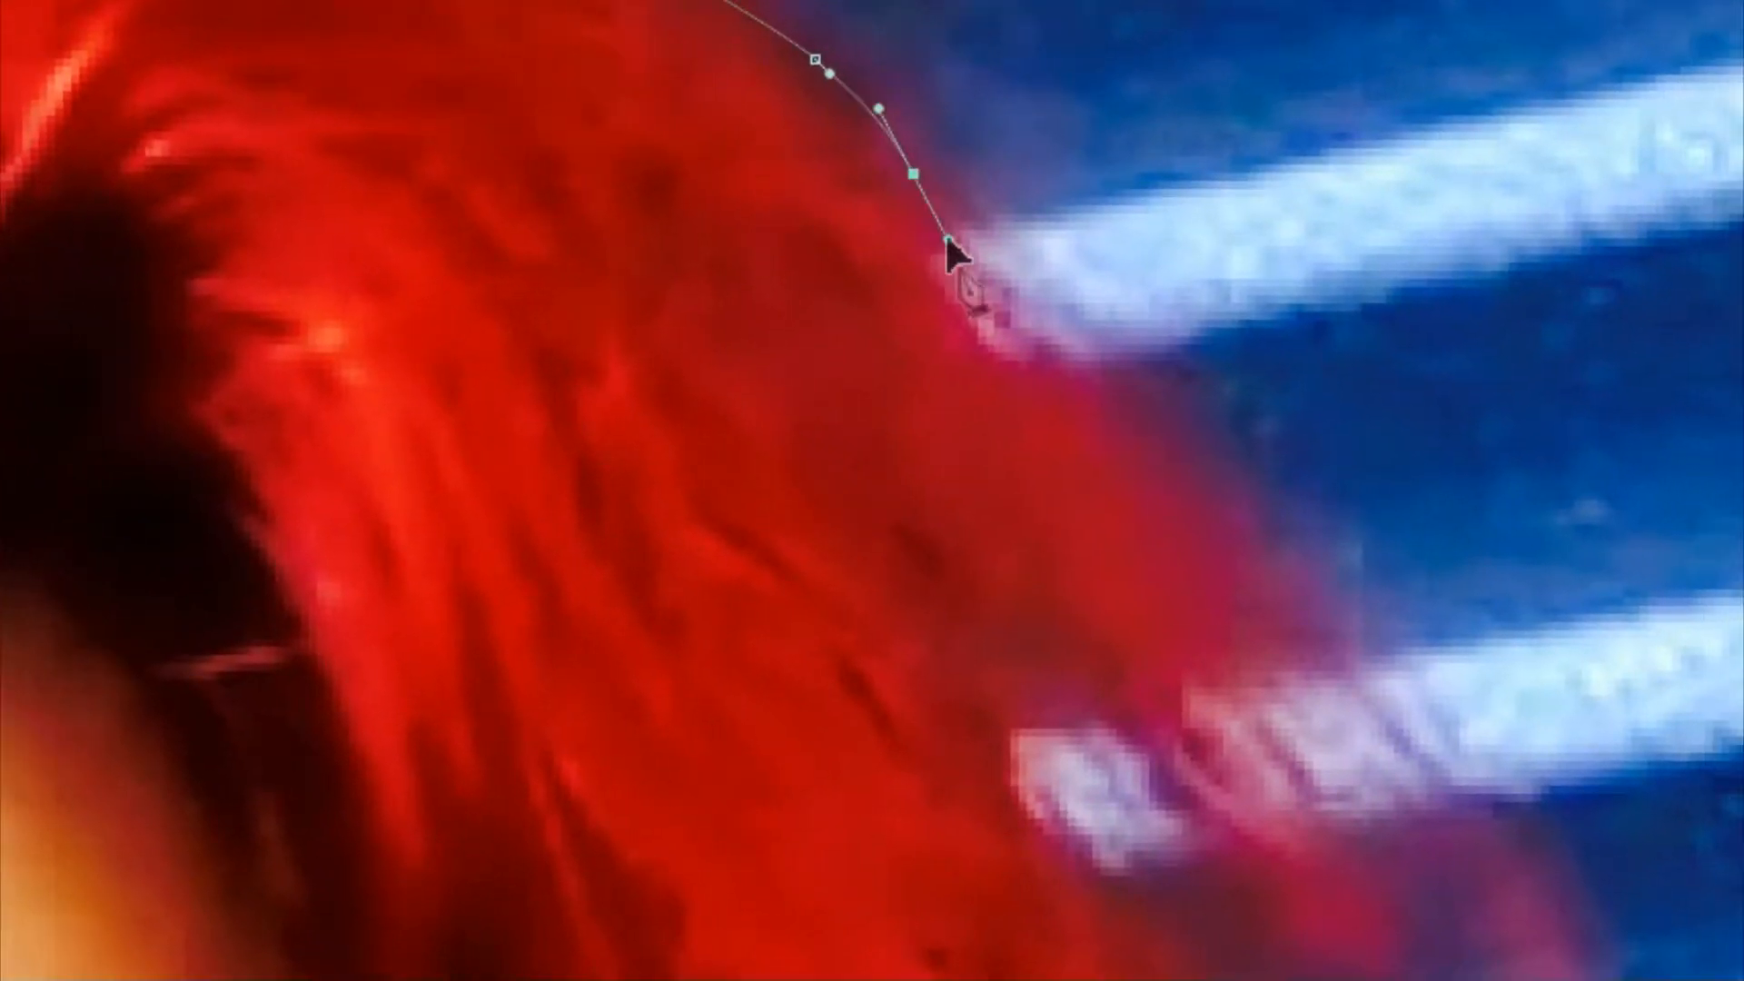
Step: Trace the pen path down the outer side of the red fringe, keeping the wispy strands over the blue foam outside
left_click_drag(1261, 944, 1267, 977)
left_click_drag(901, 394, 904, 456)
scroll(908, 485, "down", 5)
left_click_drag(957, 80, 967, 106)
left_click_drag(990, 154, 997, 190)
left_click_drag(974, 236, 959, 249)
left_click_drag(866, 314, 859, 327)
left_click_drag(862, 378, 899, 488)
left_click_drag(927, 568, 944, 642)
scroll(930, 536, "down", 5)
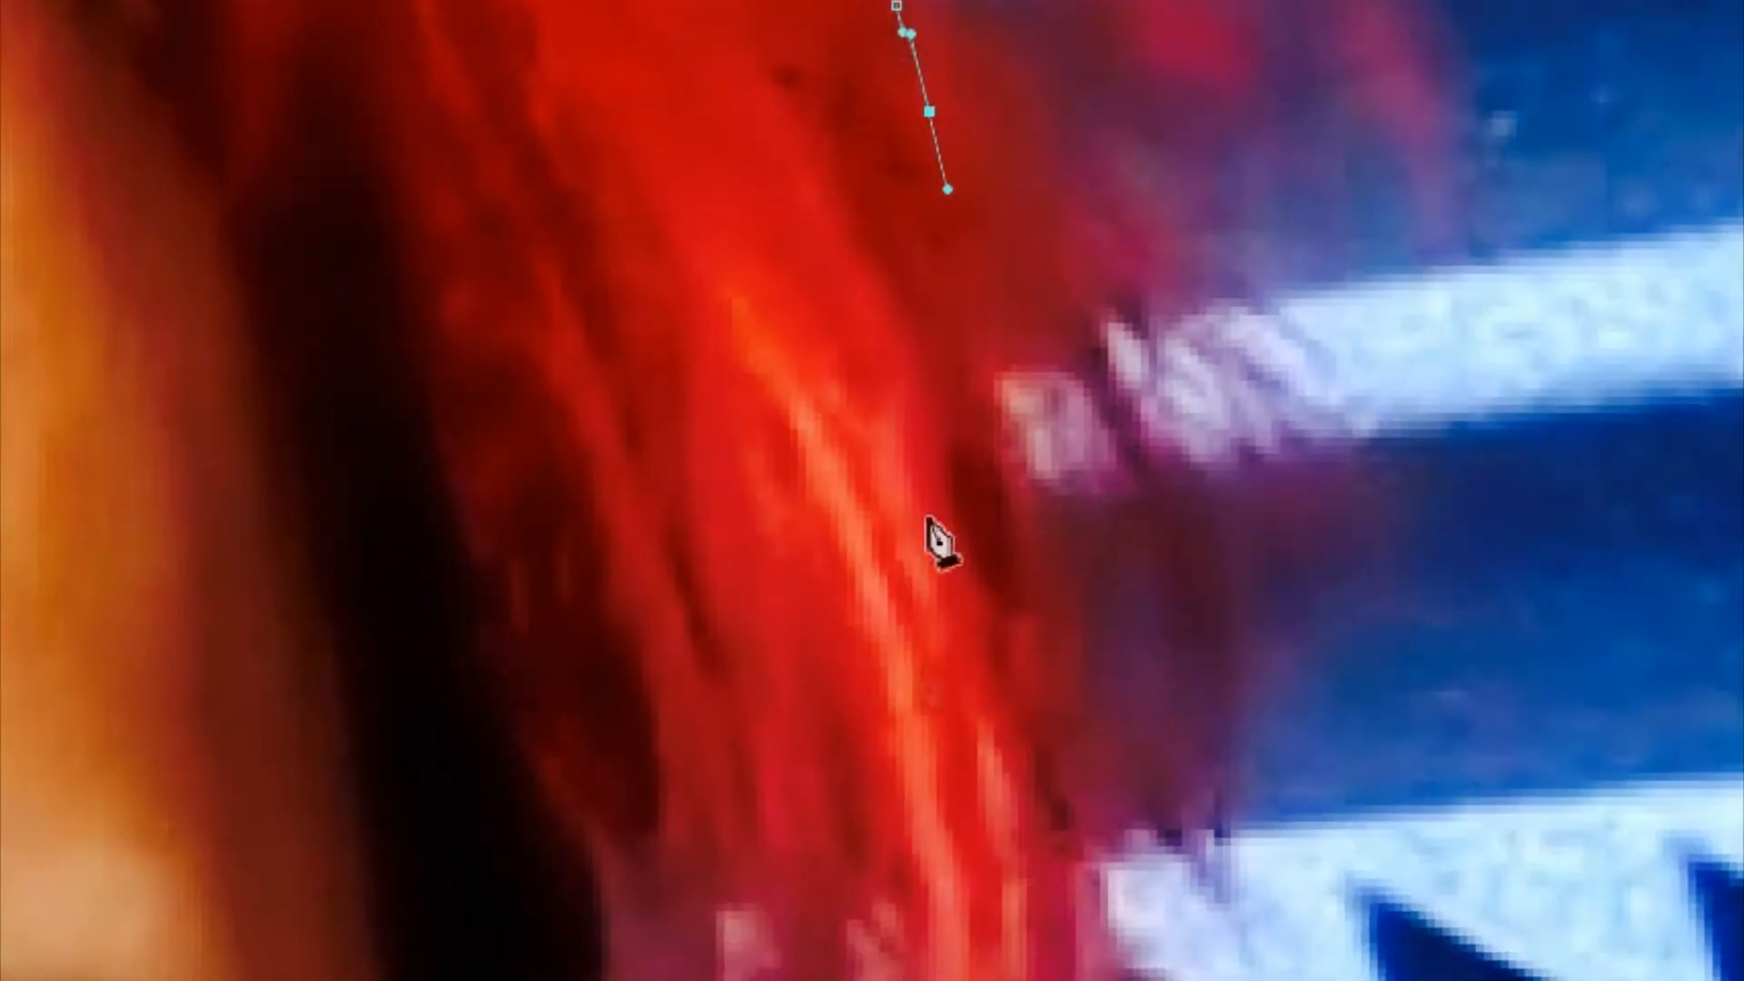
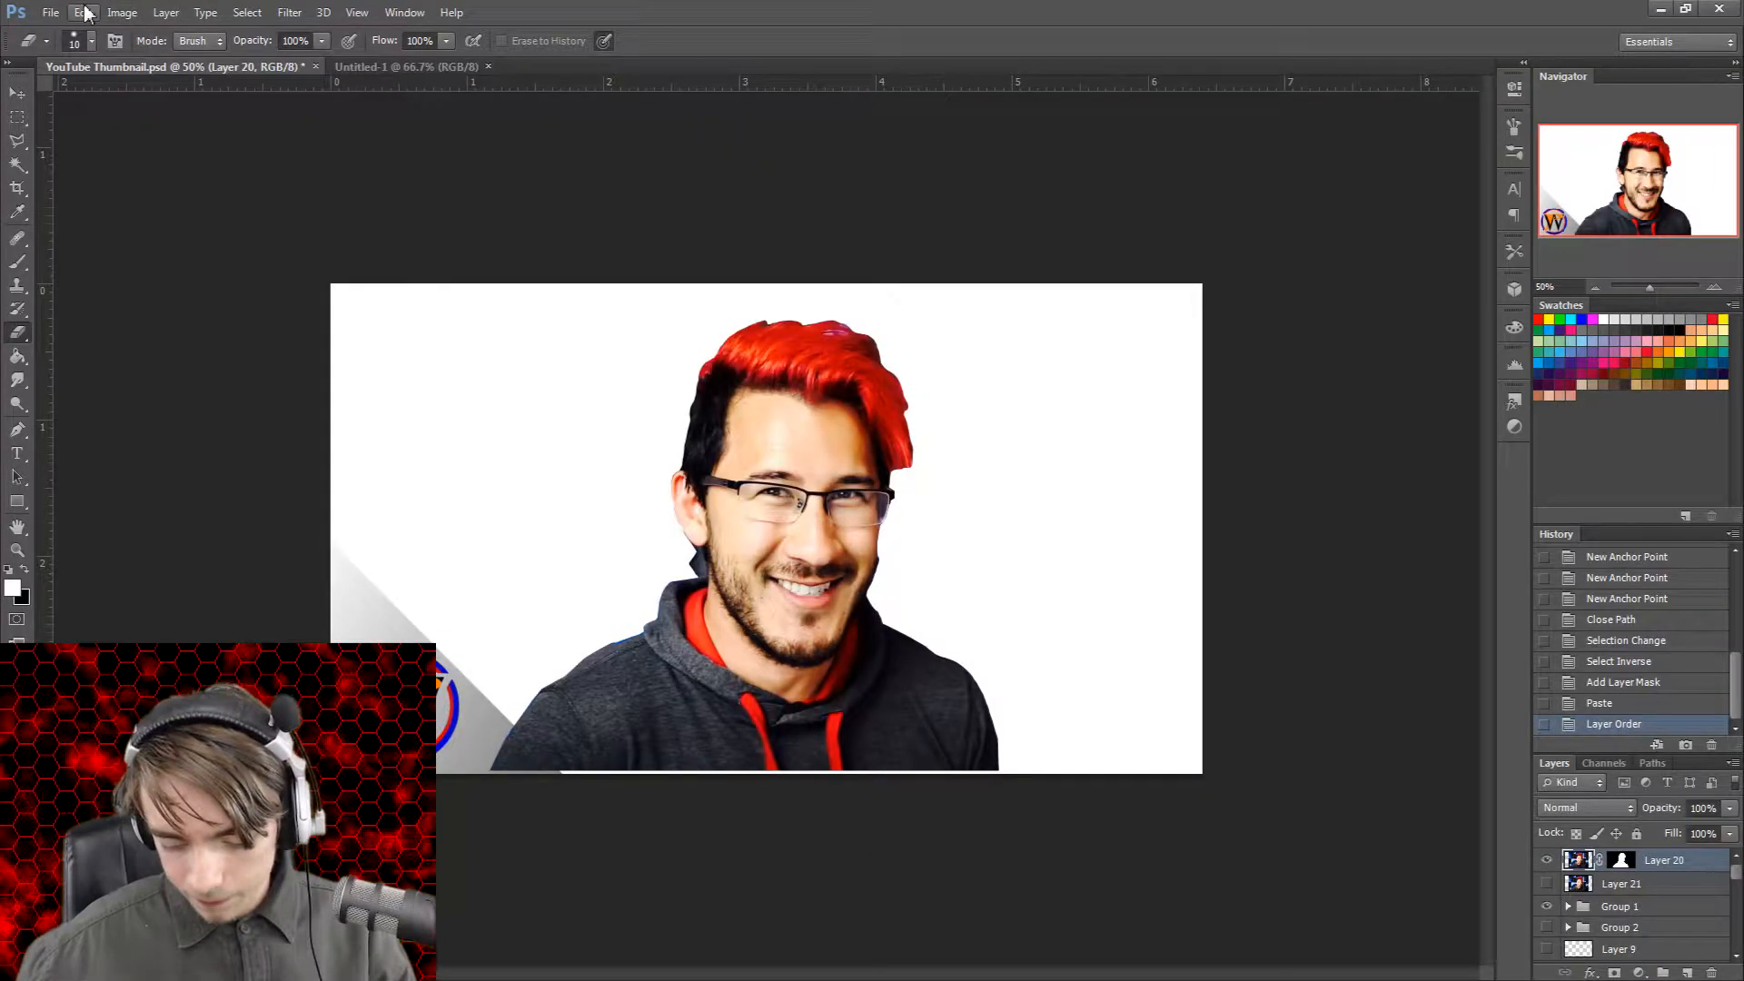
Step: Paste the rainbow light-burst image and place its layer beneath the two portrait layers
left_click(83, 20)
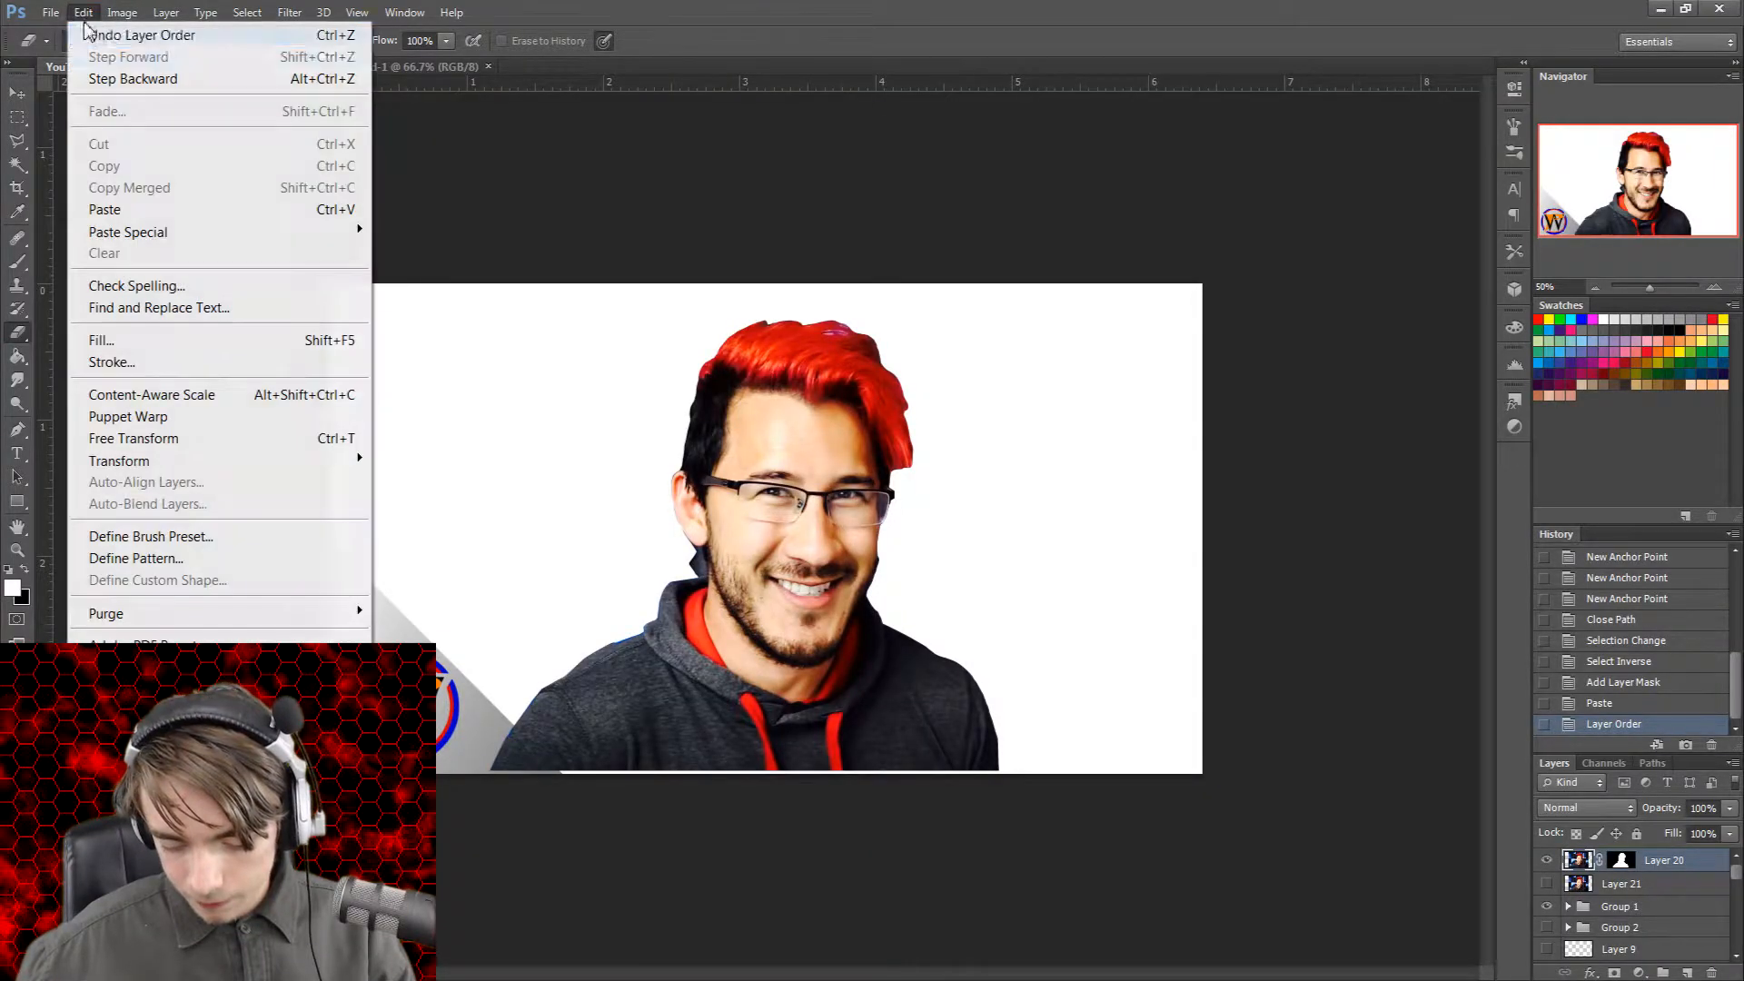
left_click(118, 208)
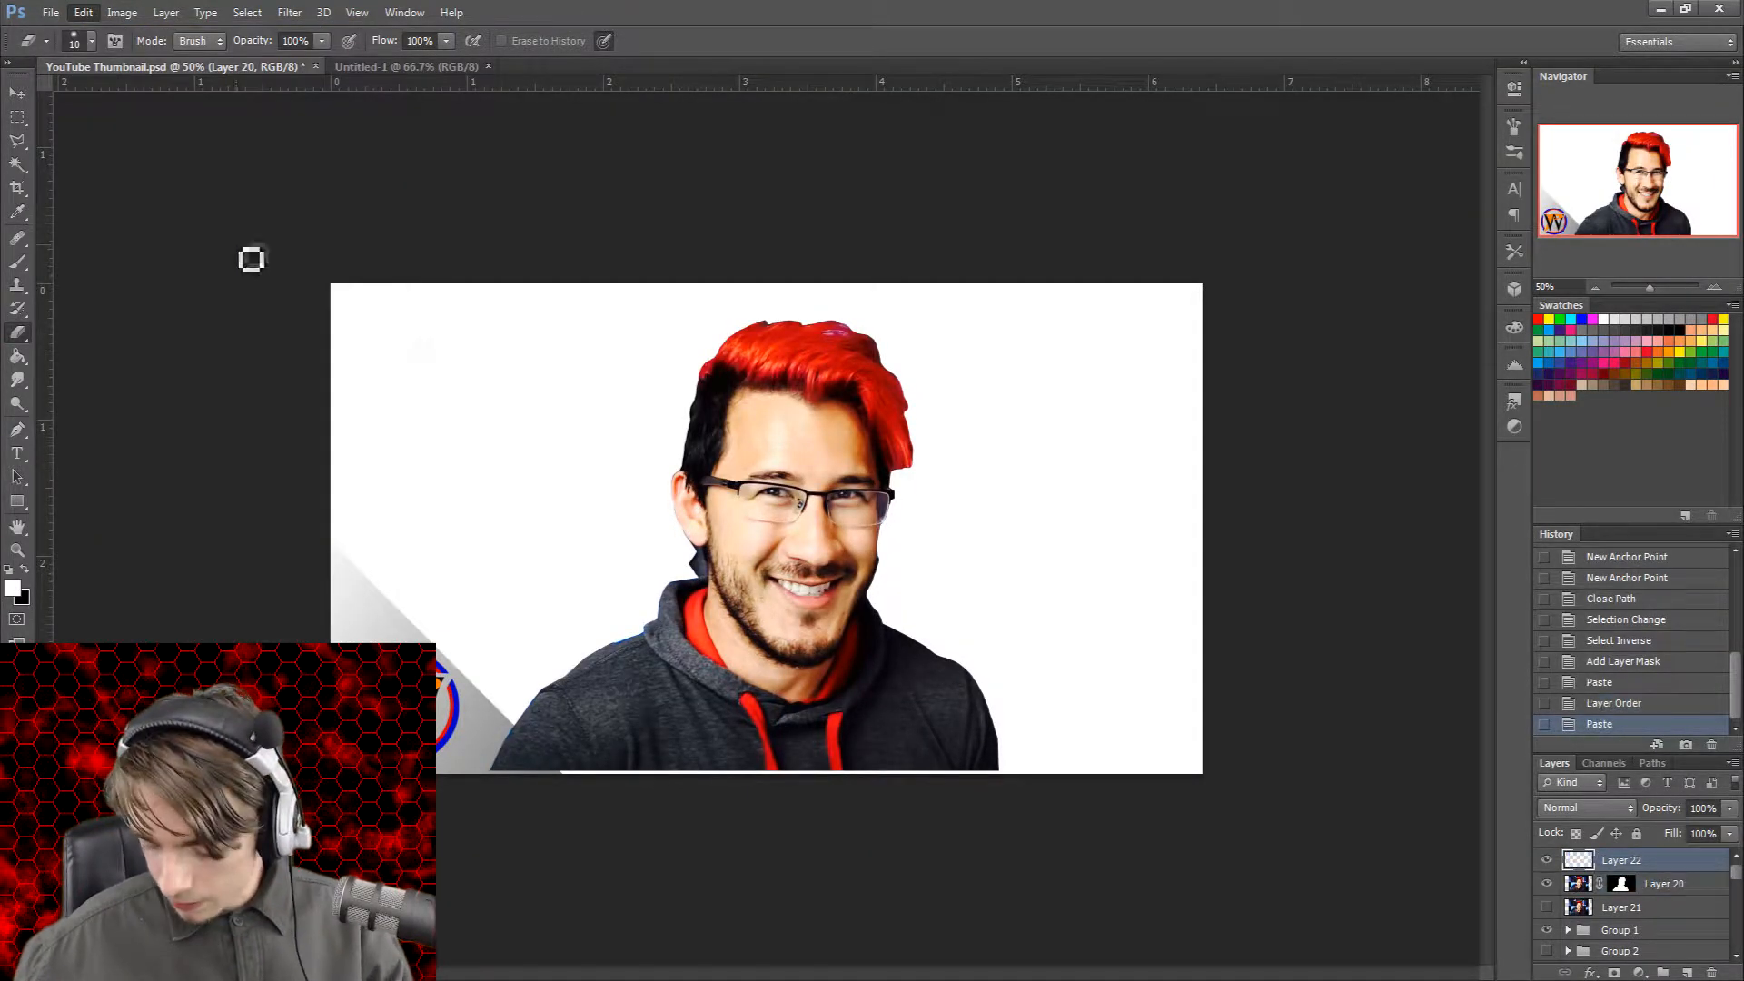
left_click_drag(1600, 870, 1599, 919)
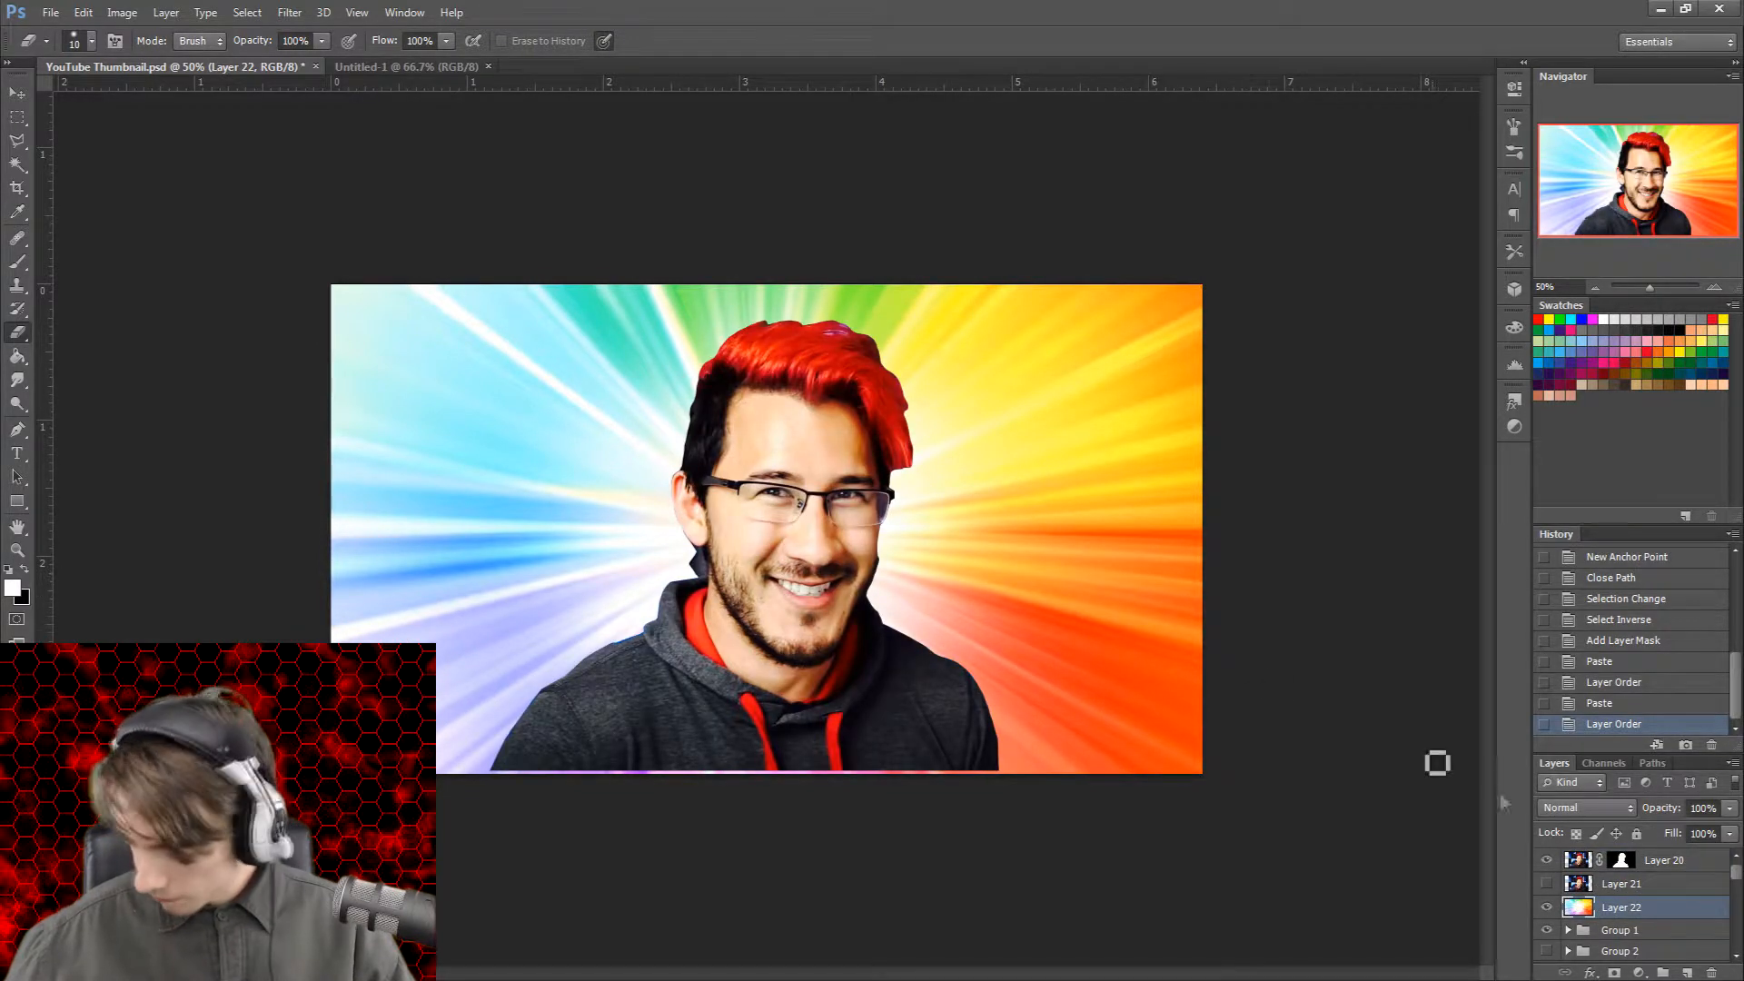
left_click(1581, 863)
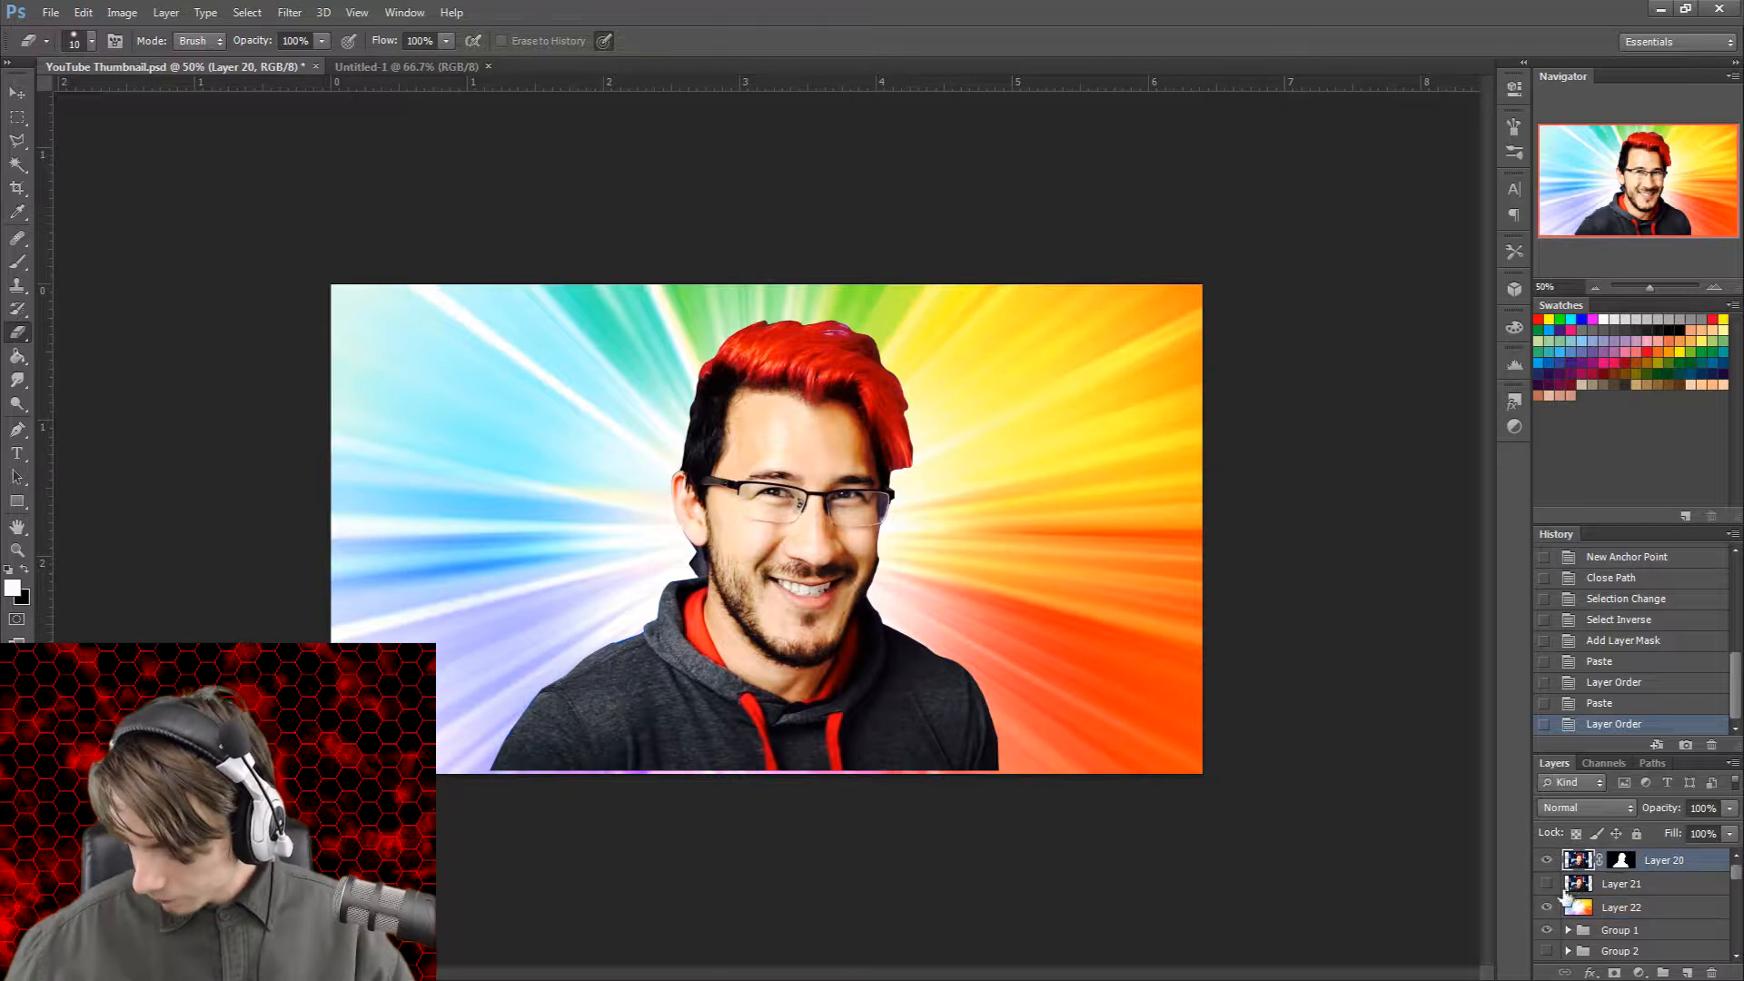
left_click(1576, 893, "shift")
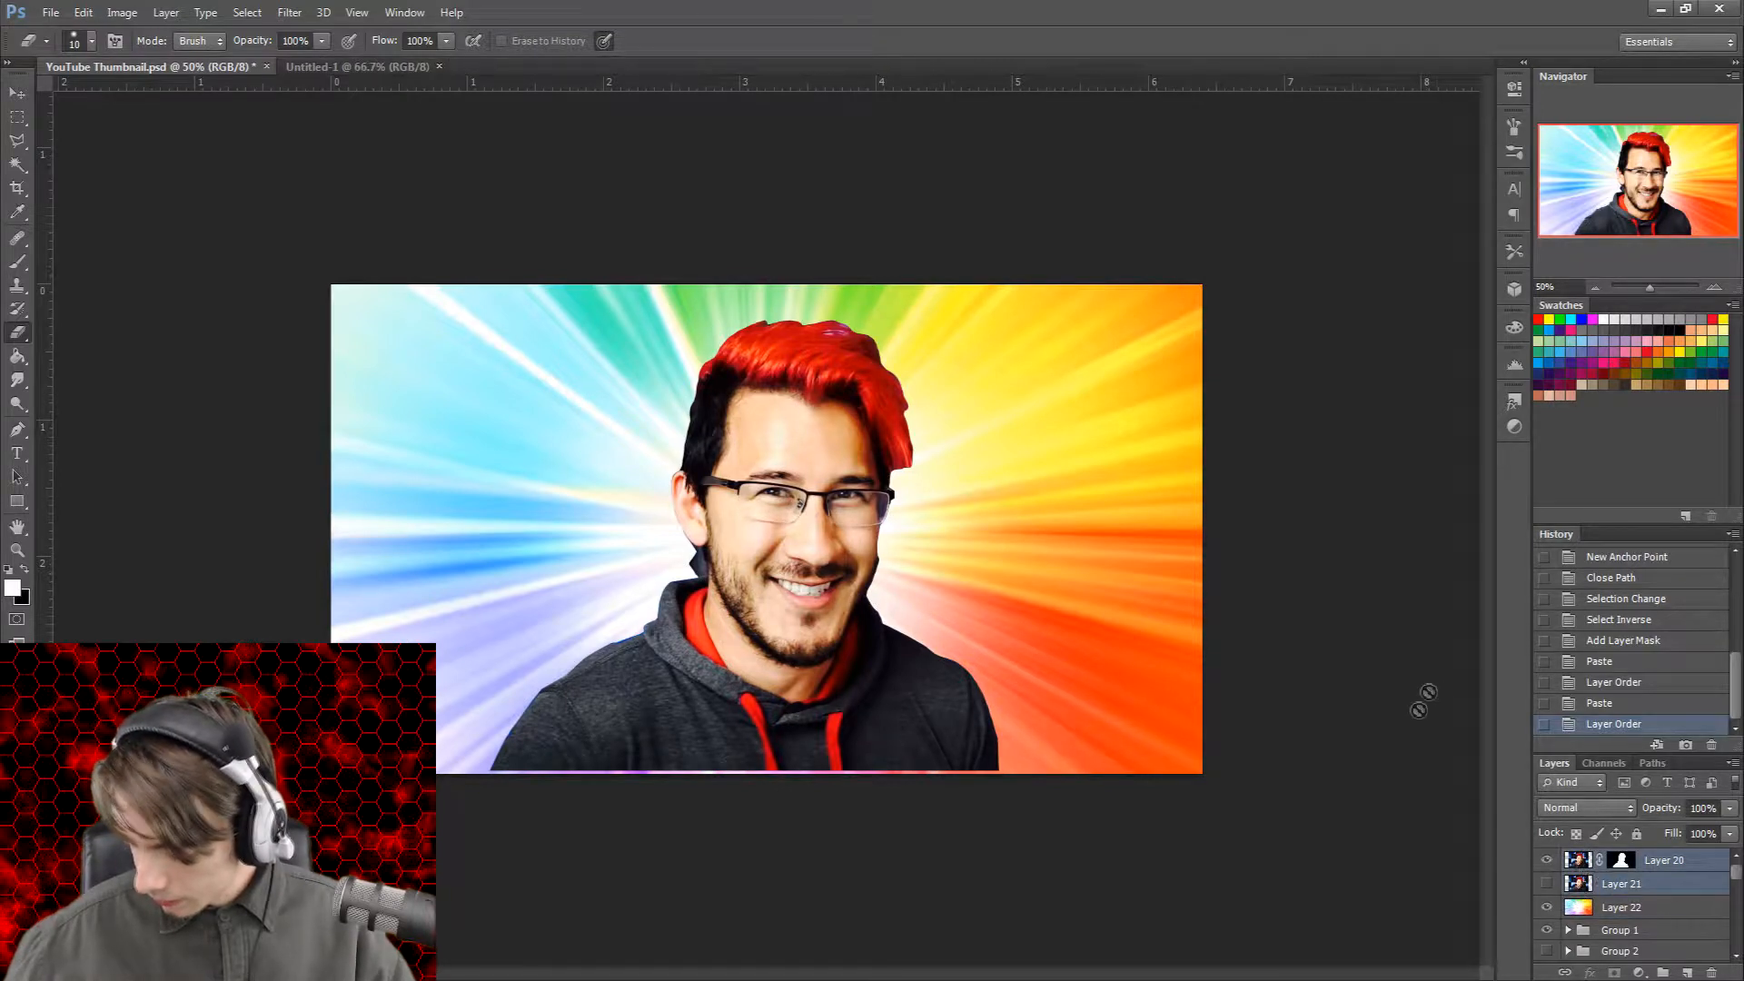
key("ctrl+t")
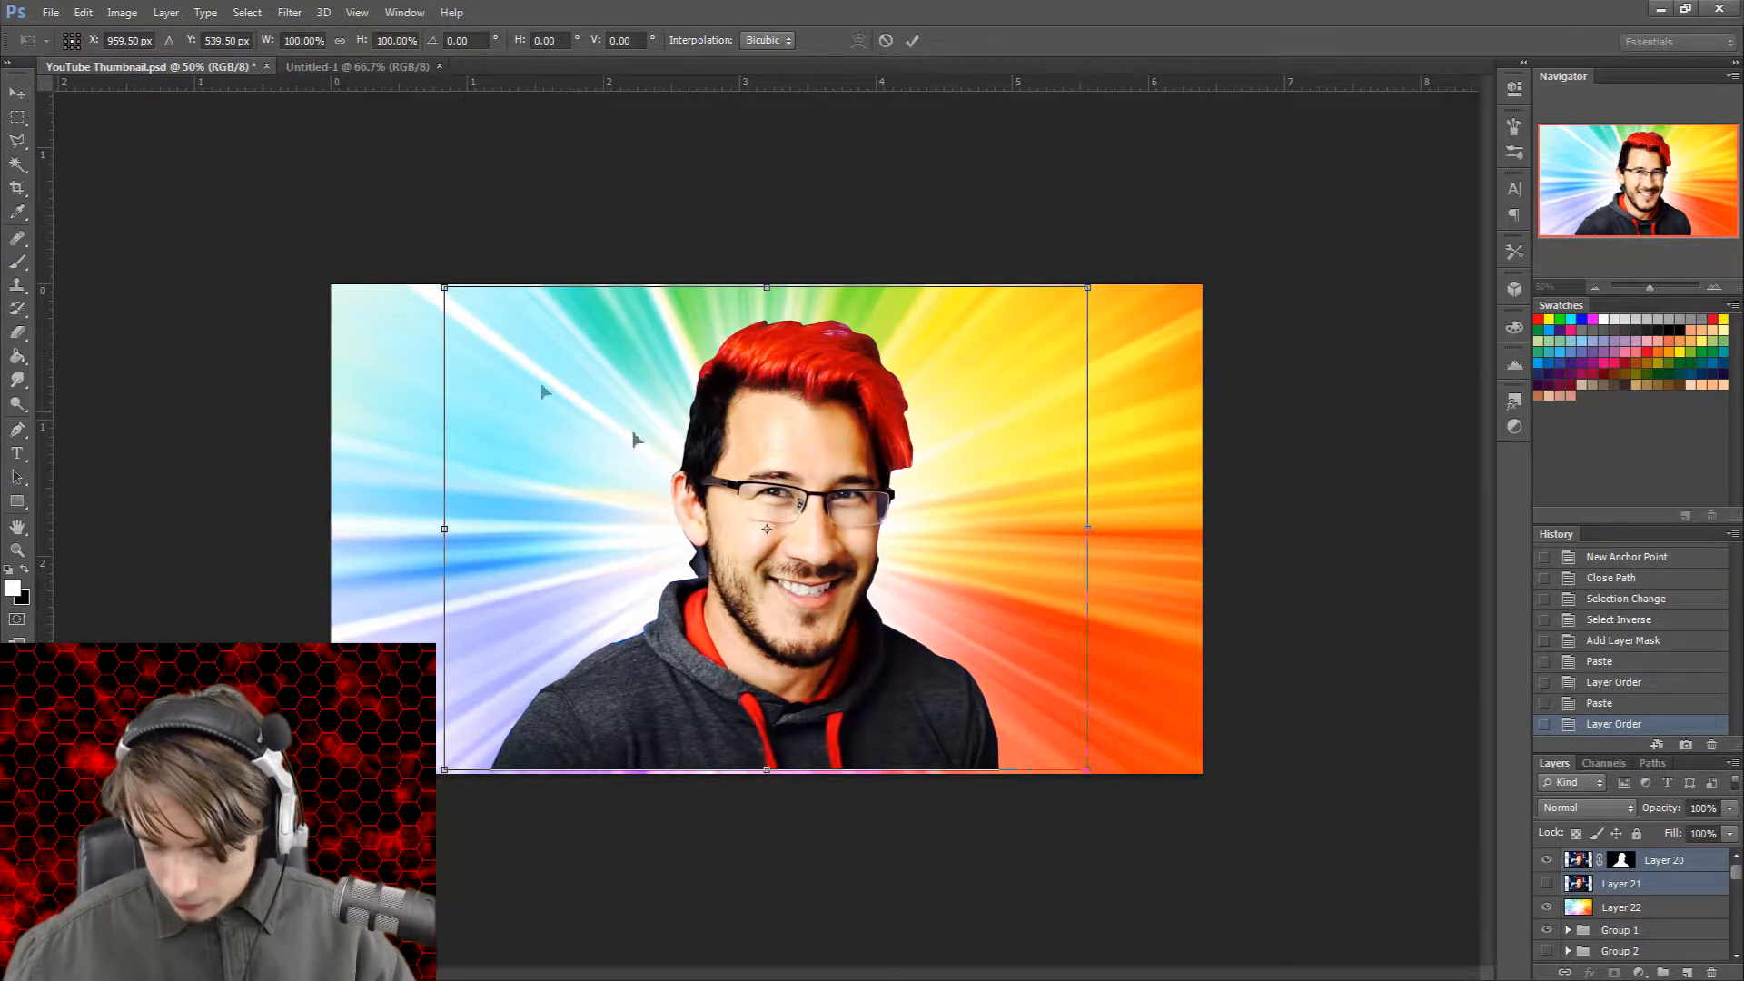
key("Return")
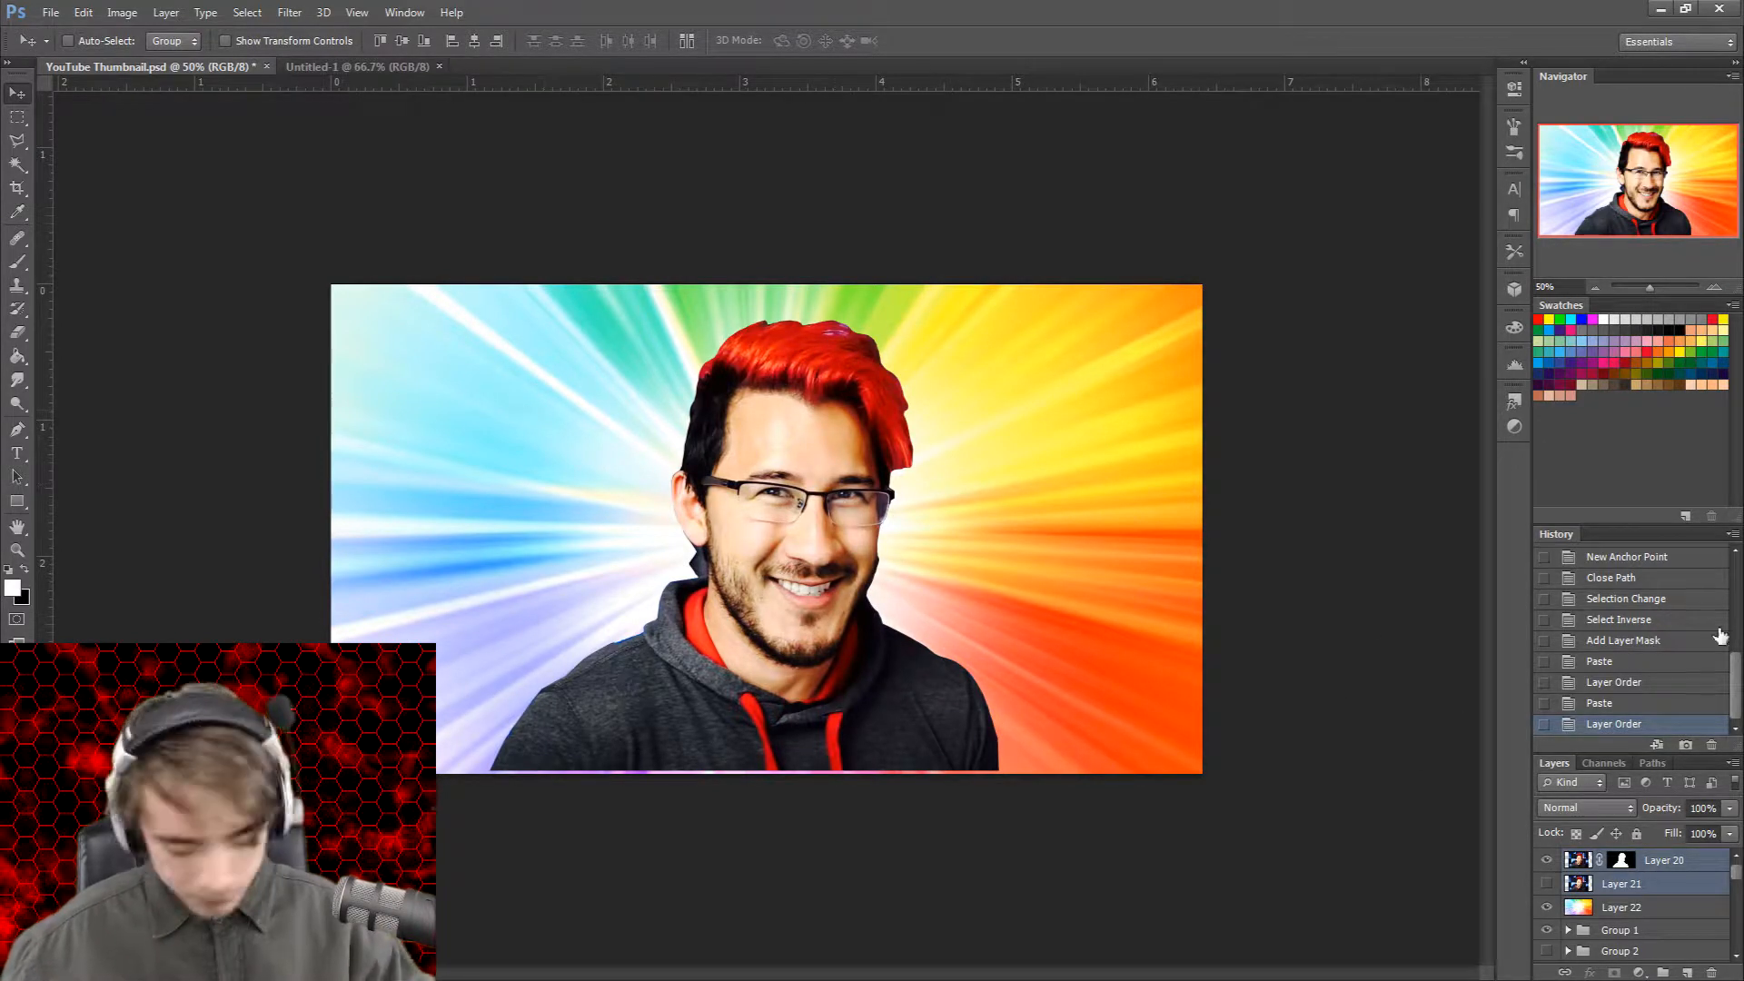
left_click(1584, 861)
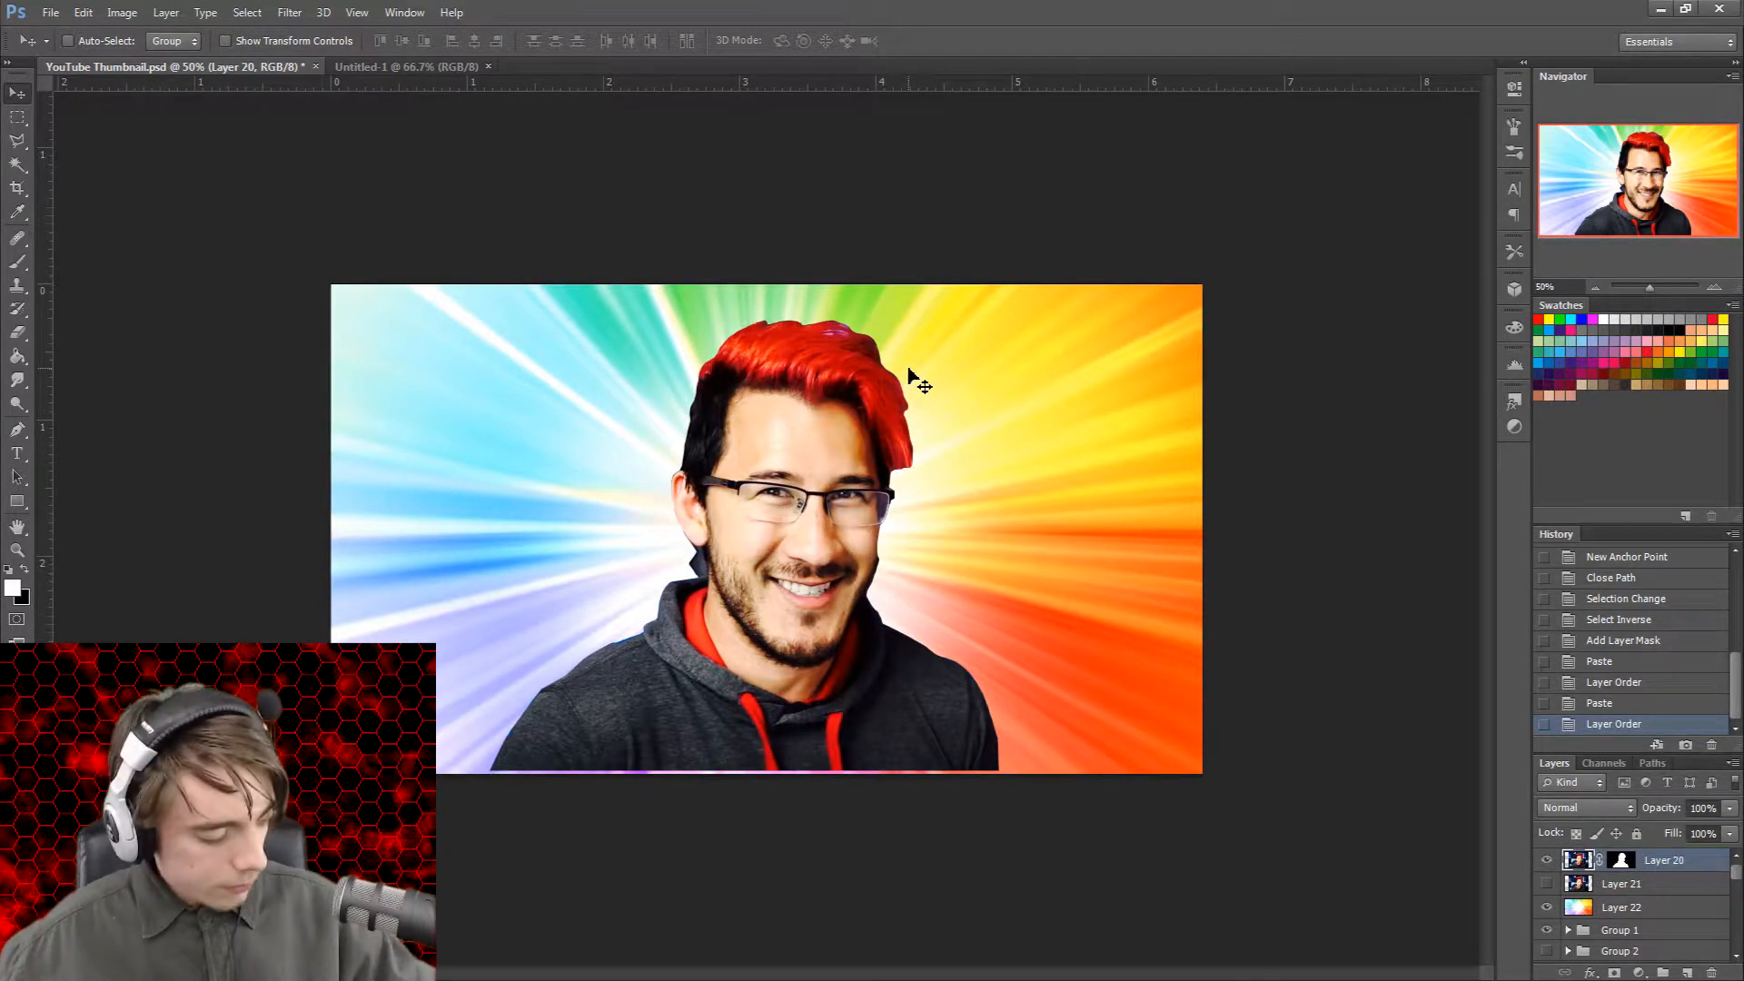
key("ctrl+t")
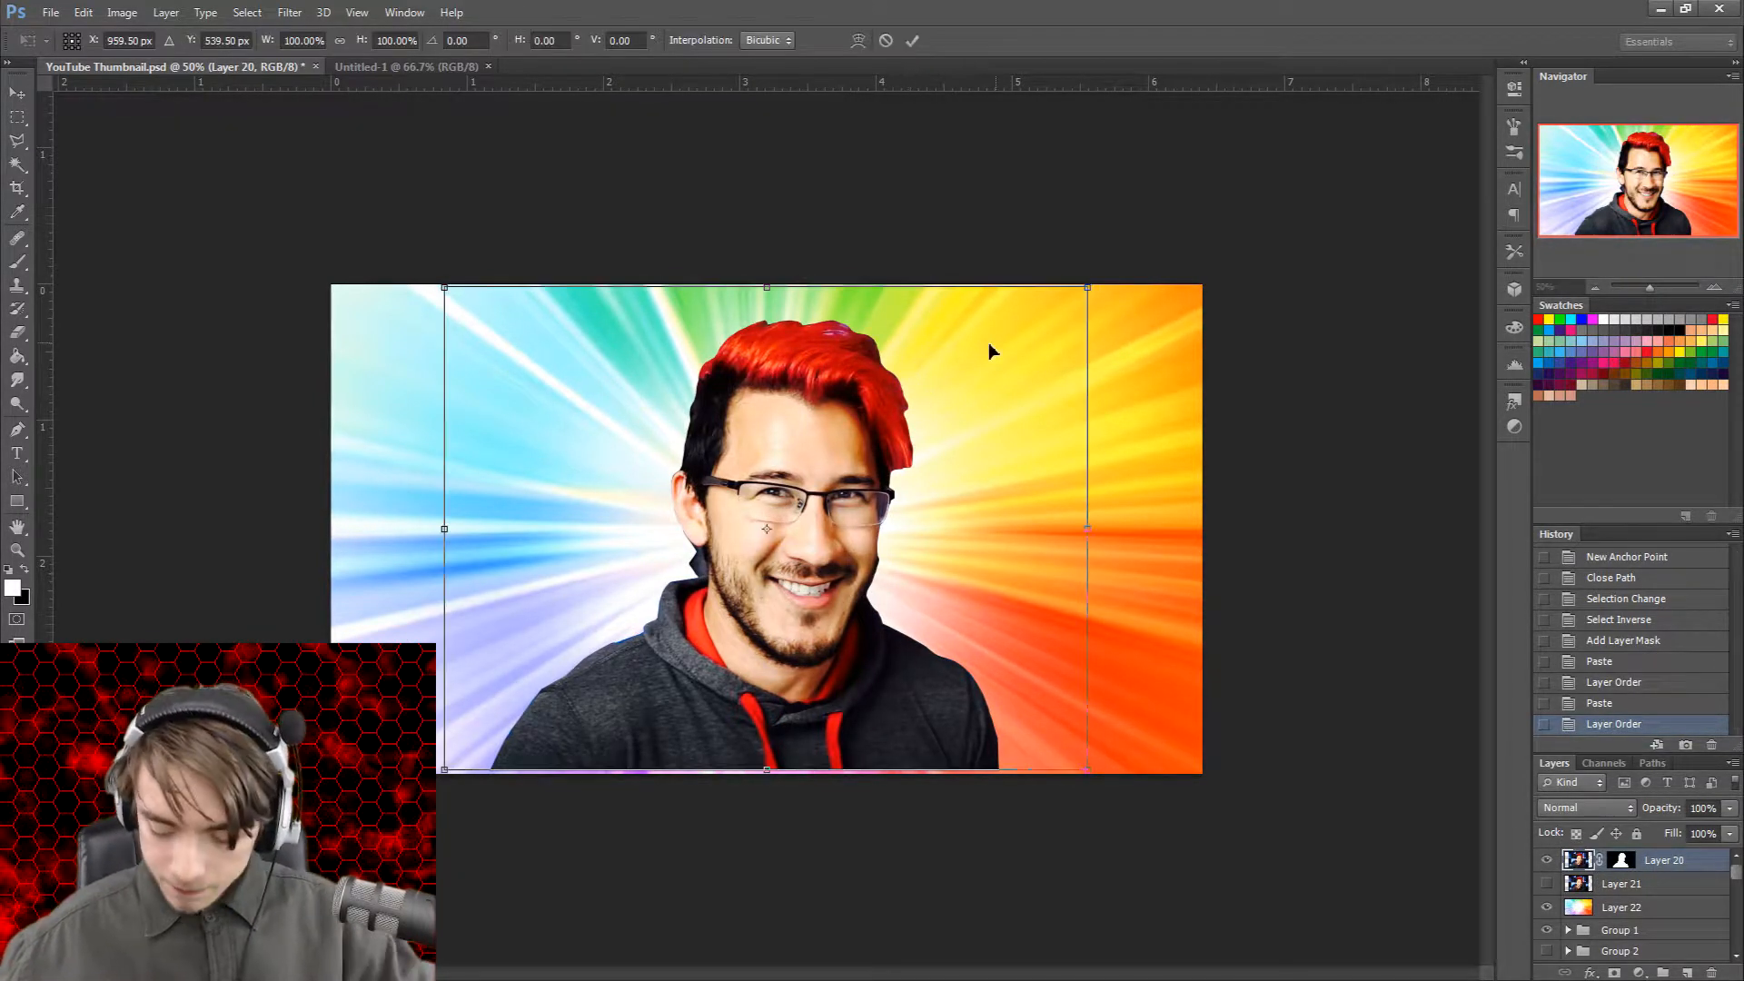
mouse_move(803, 484)
left_mouse_down()
mouse_move(844, 450)
mouse_move(770, 495)
mouse_move(798, 443)
mouse_move(805, 464)
mouse_move(642, 487)
mouse_move(779, 502)
left_mouse_up()
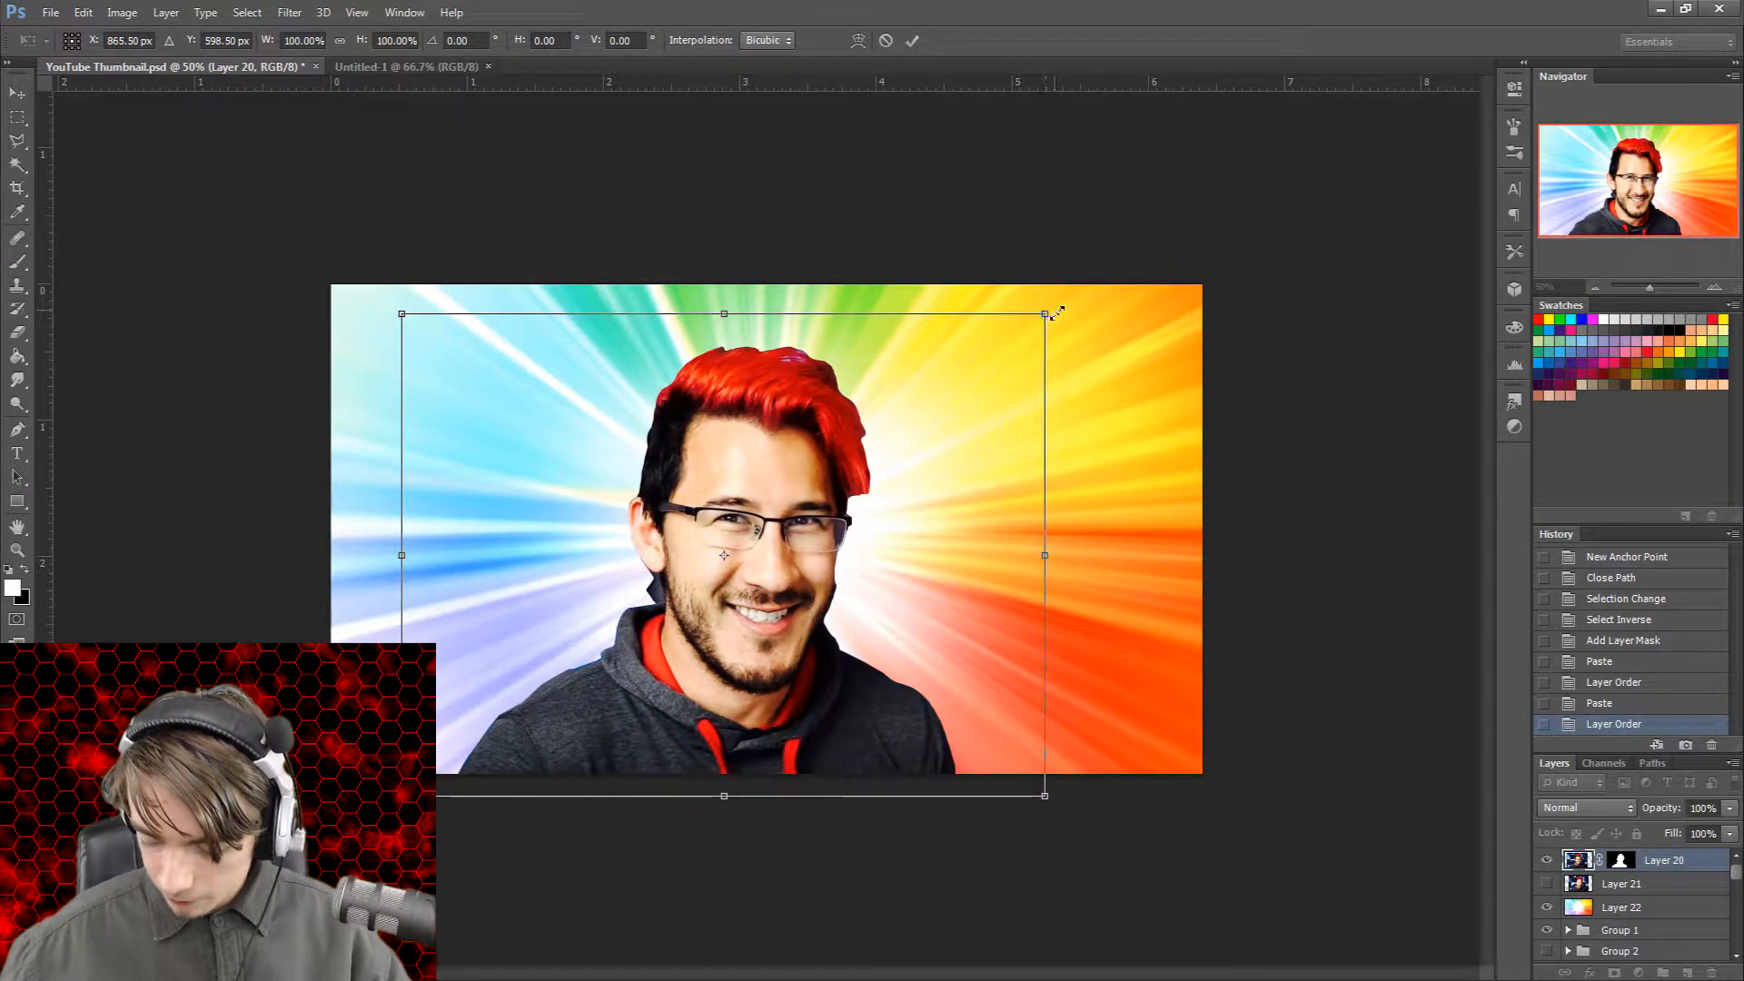
left_click_drag(1055, 312, 990, 277)
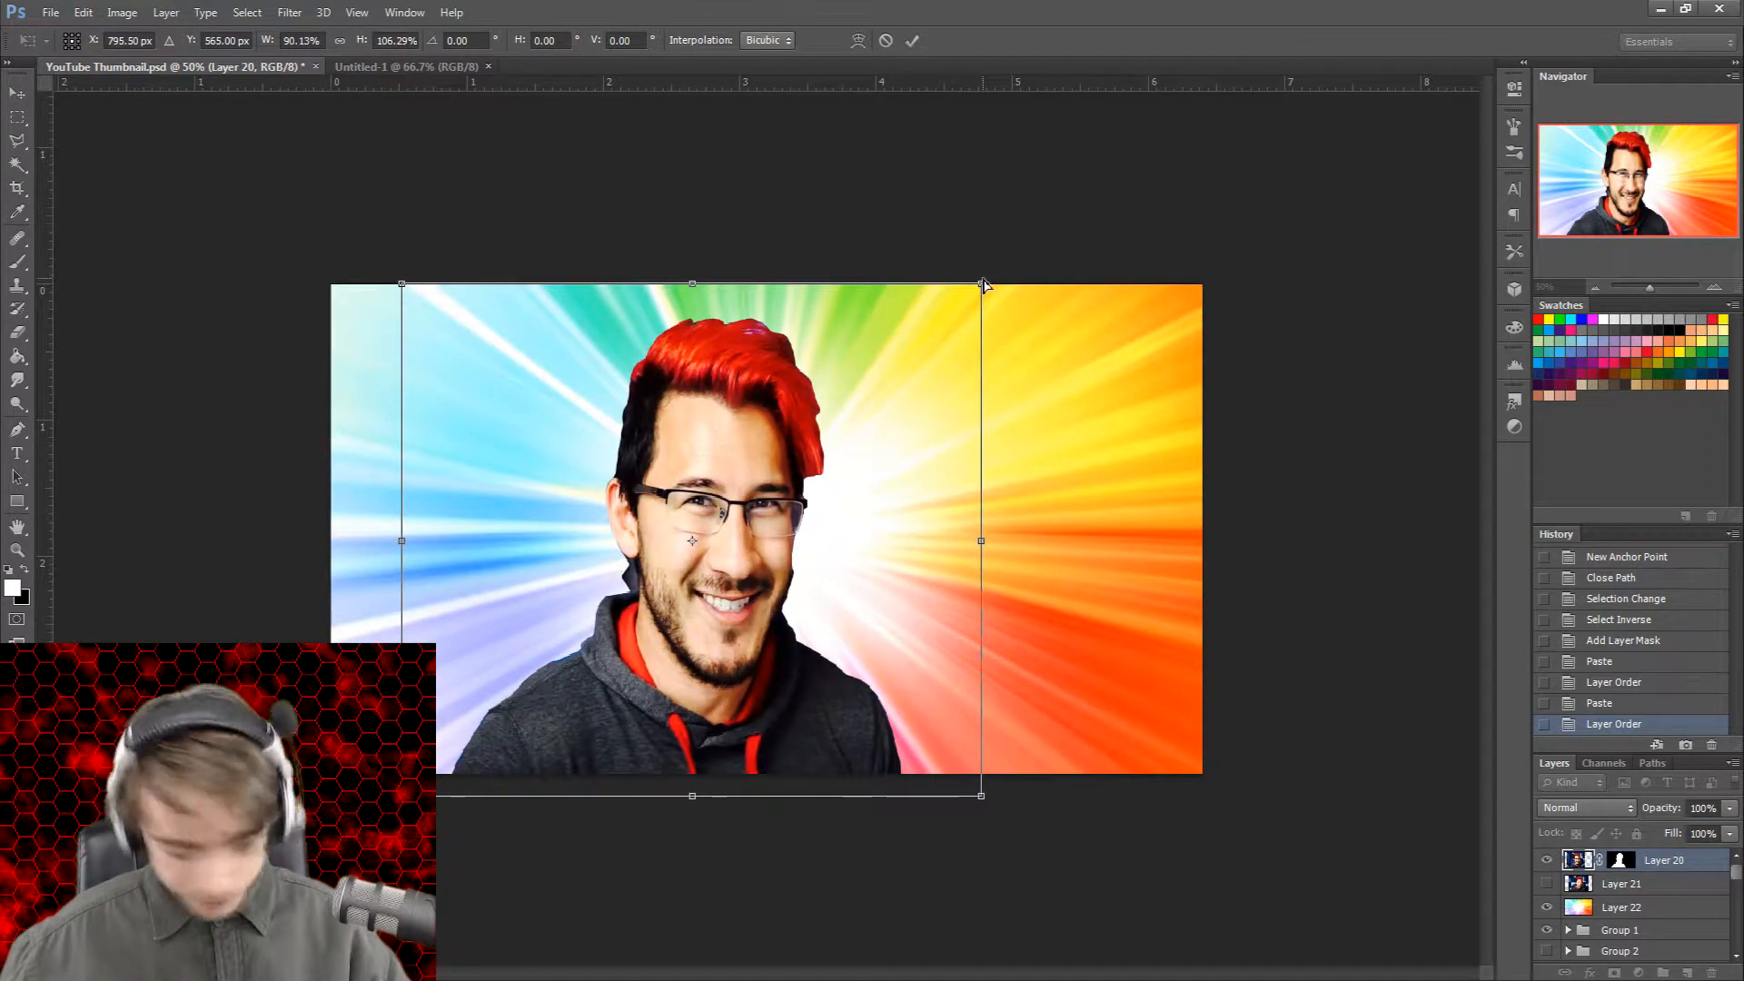
key("ctrl+z")
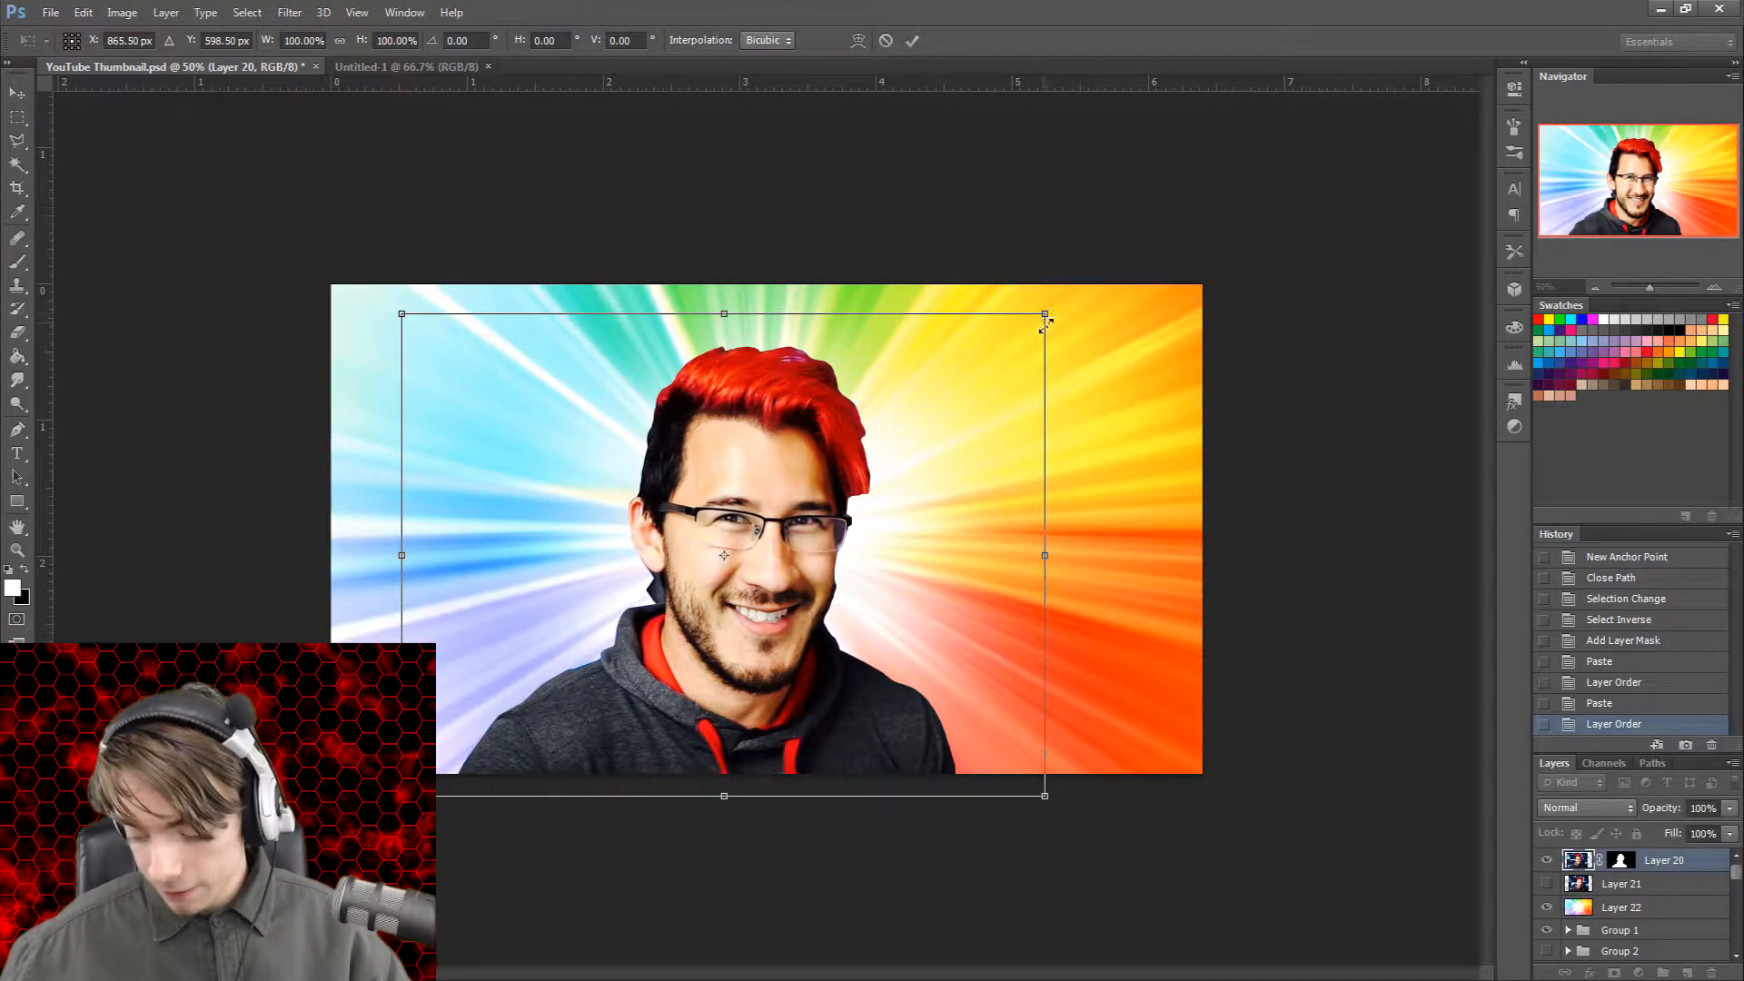
left_click_drag(1048, 314, 1010, 428)
left_click_drag(968, 589, 1045, 586)
mouse_move(1046, 371)
left_mouse_down()
mouse_move(1098, 338)
mouse_move(1055, 364)
left_mouse_up()
key("ctrl+z")
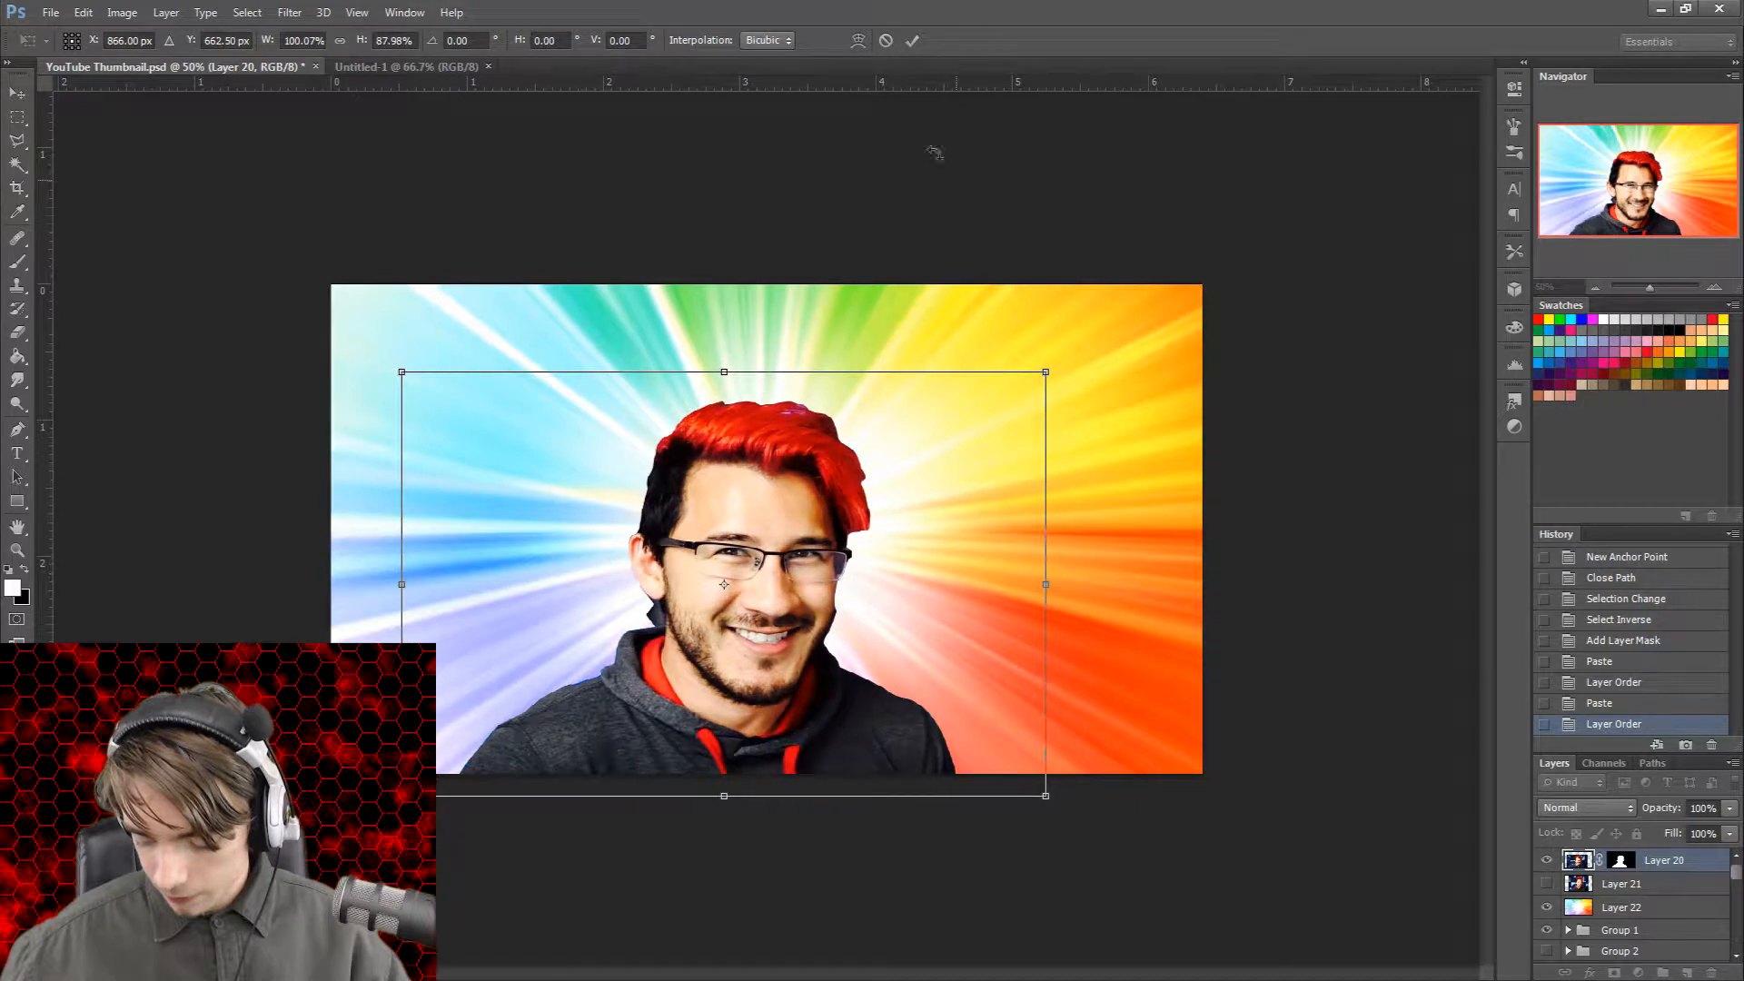
left_click(885, 42)
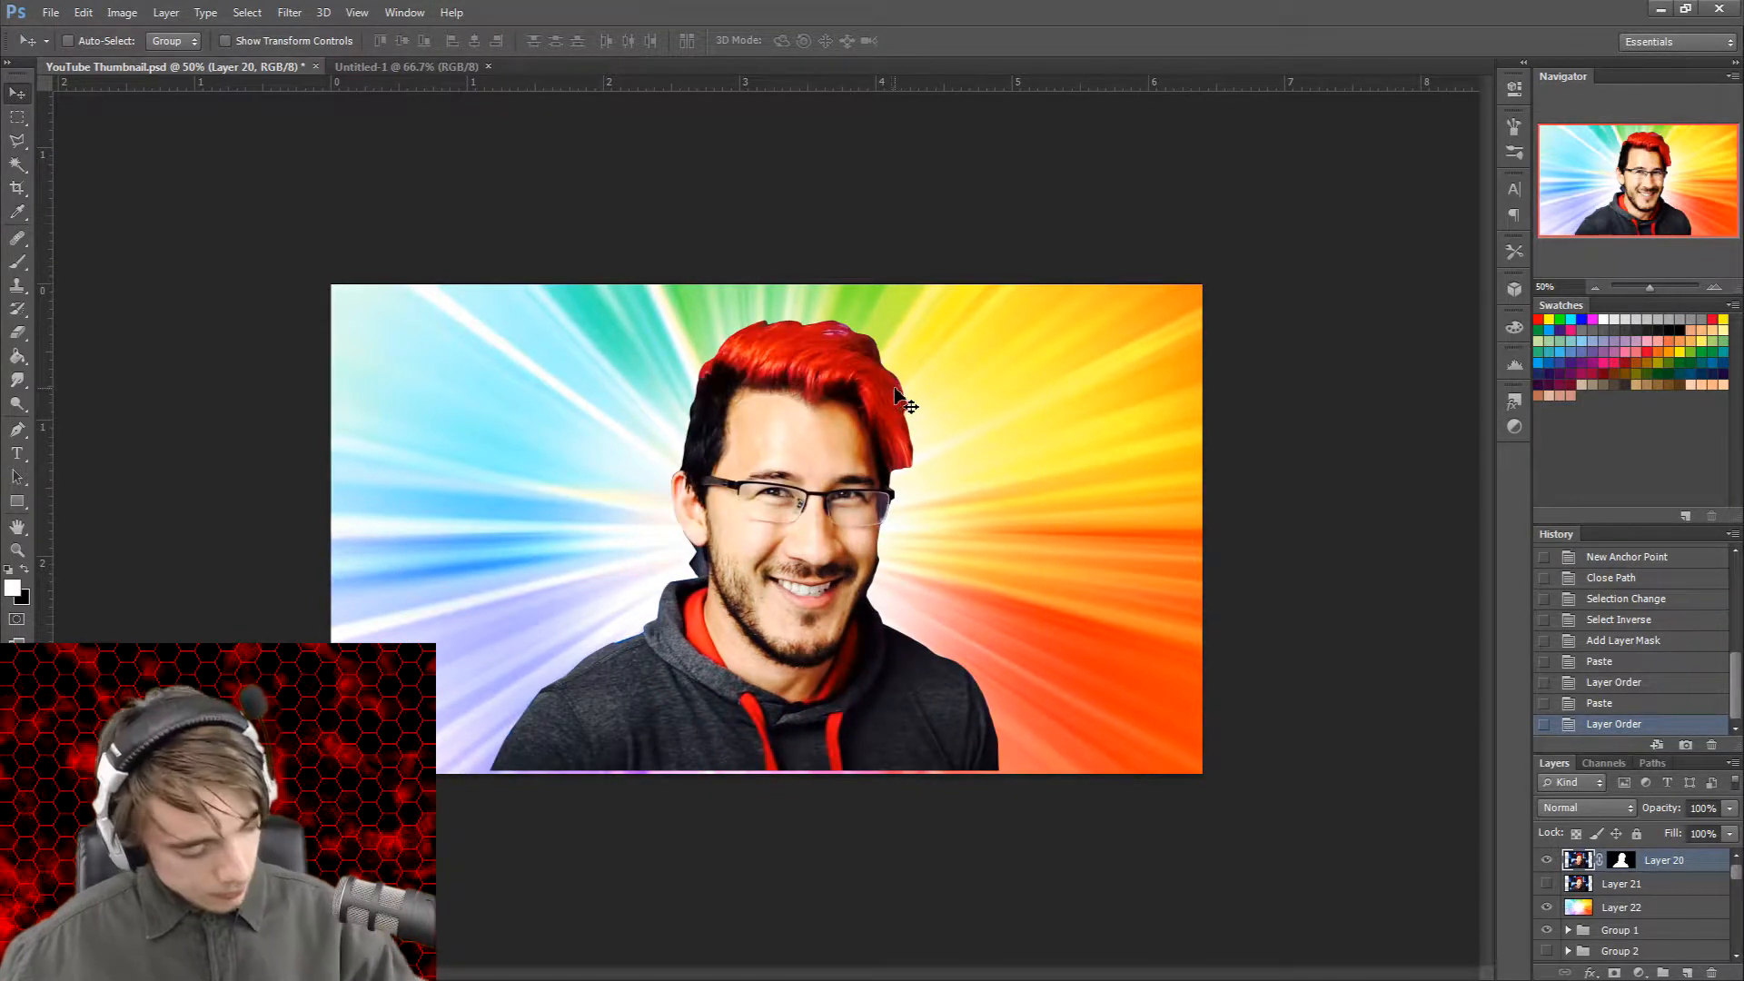
Step: Enlarge the cut-out portrait with Free Transform until the hair nearly reaches the canvas's upper edge and the hoodie covers its lower edge
key("ctrl+t")
left_click_drag(1088, 288, 1130, 256)
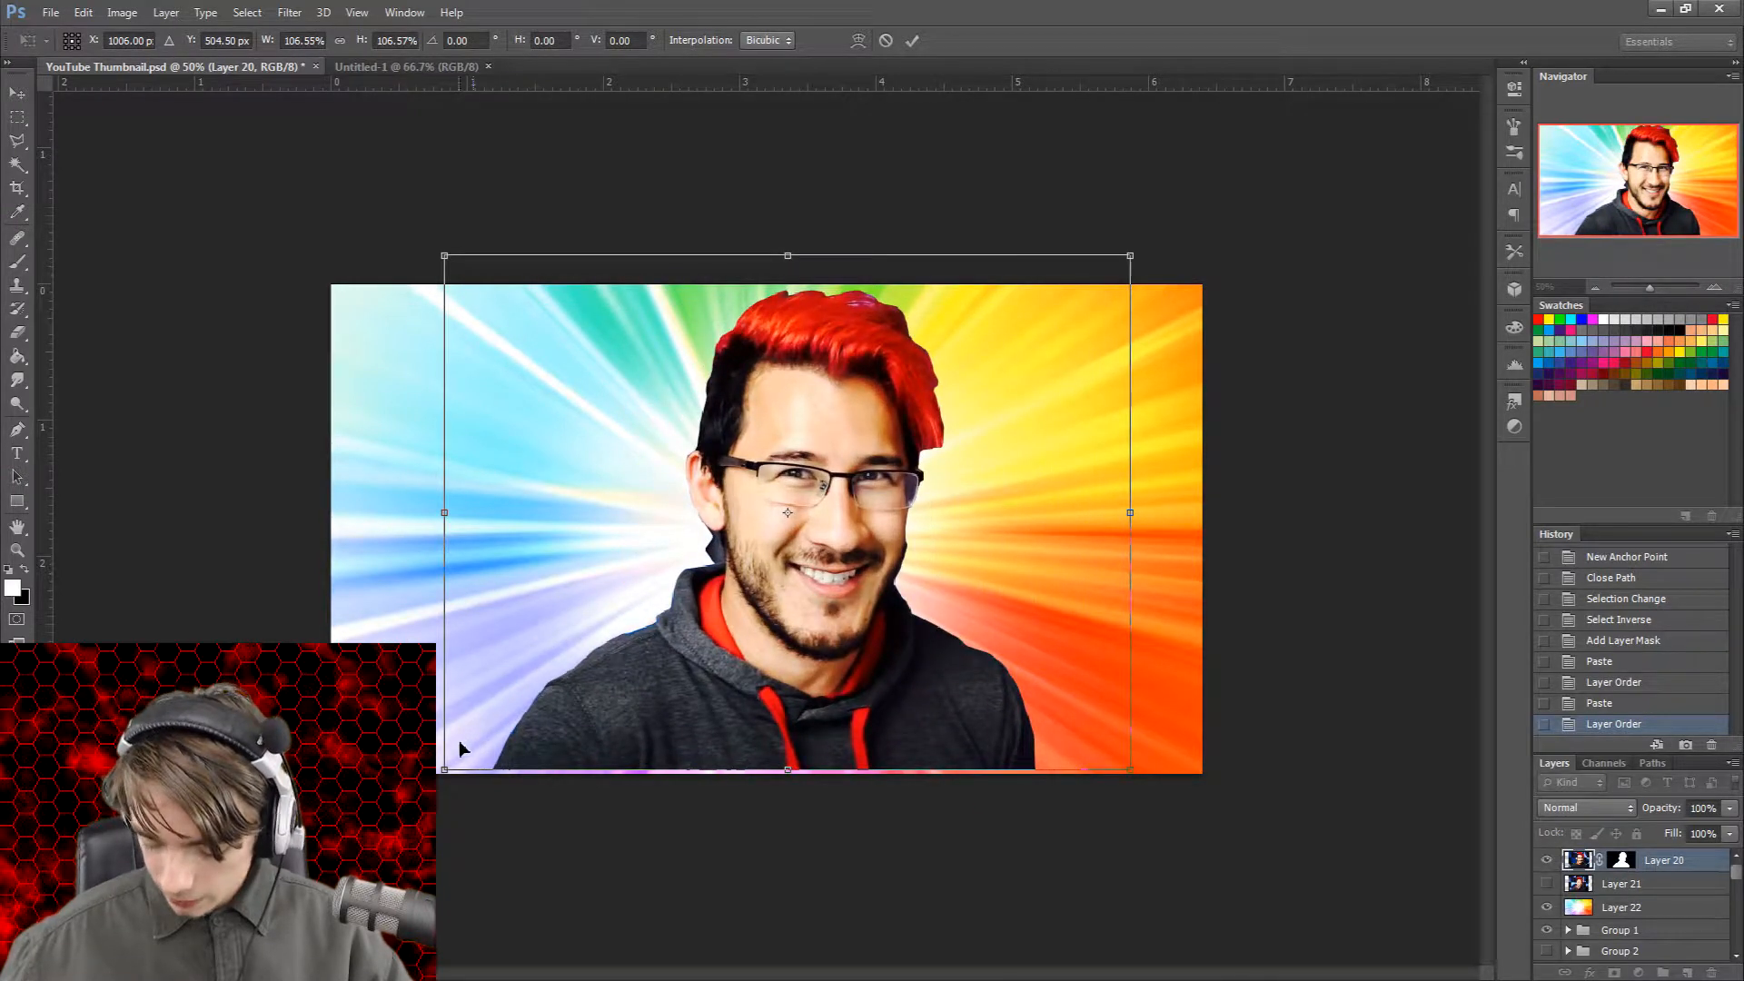
left_click_drag(444, 771, 410, 795)
left_click(910, 40)
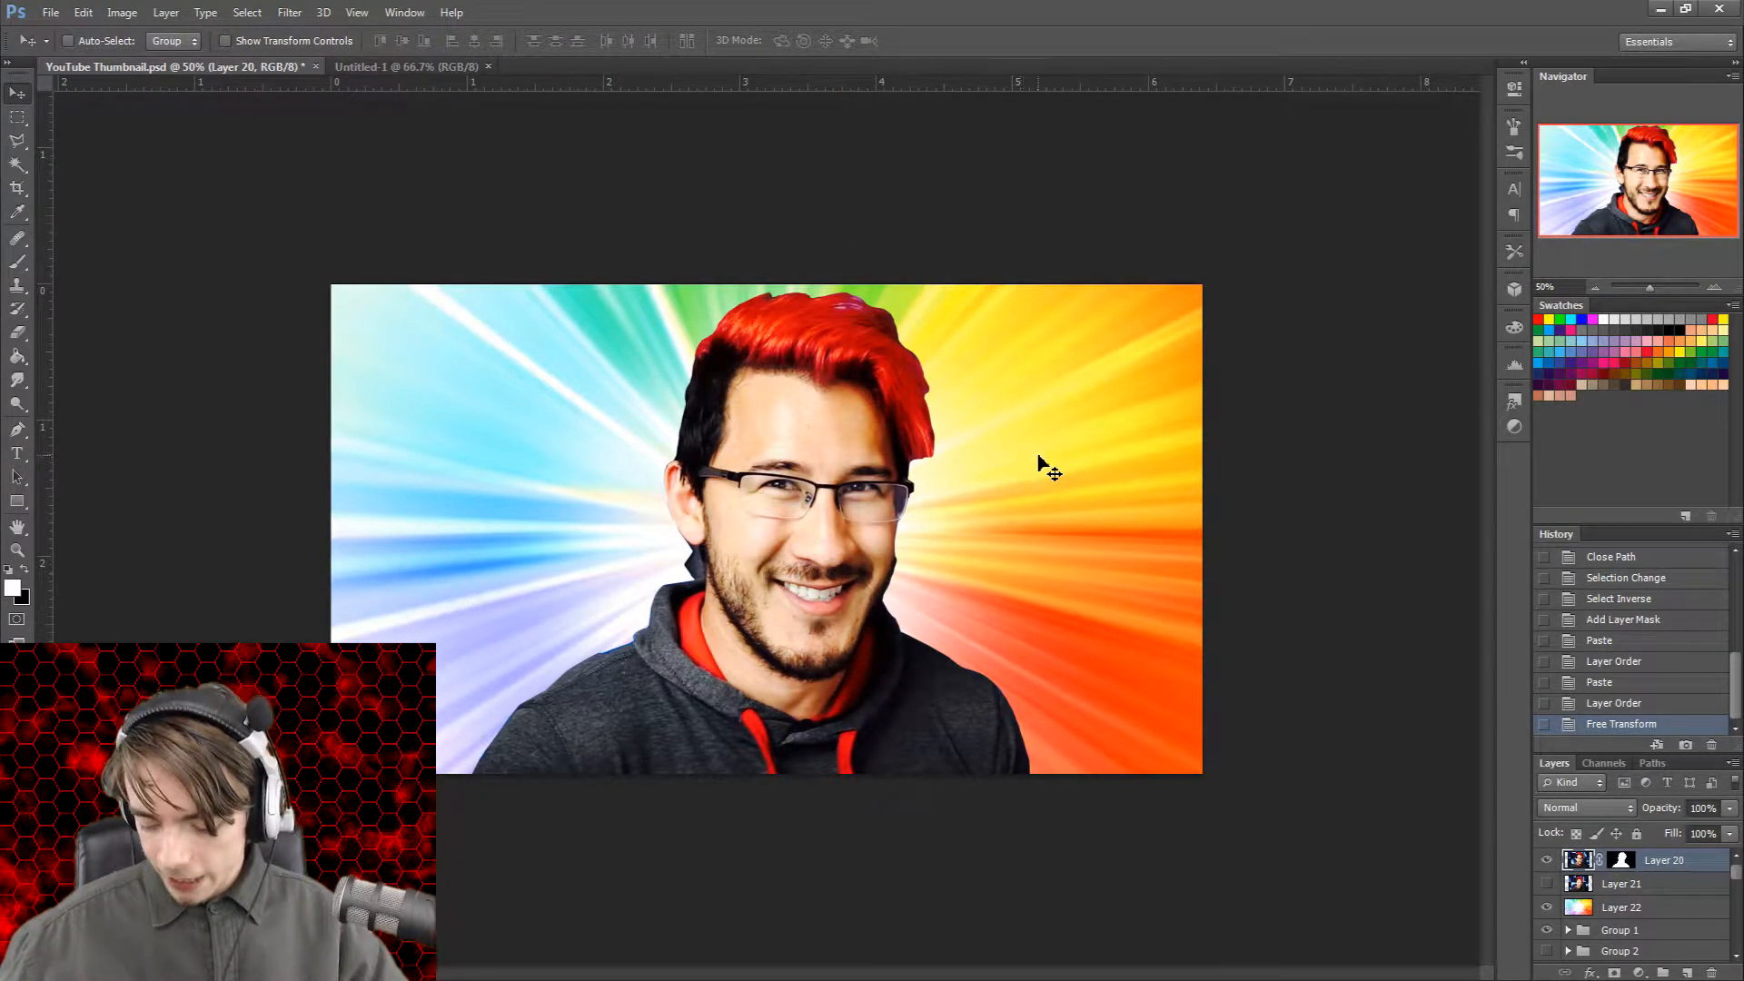
Step: Apply a Gaussian Blur with a 3.6-pixel radius to the rainbow light-burst background layer
left_click(1586, 912)
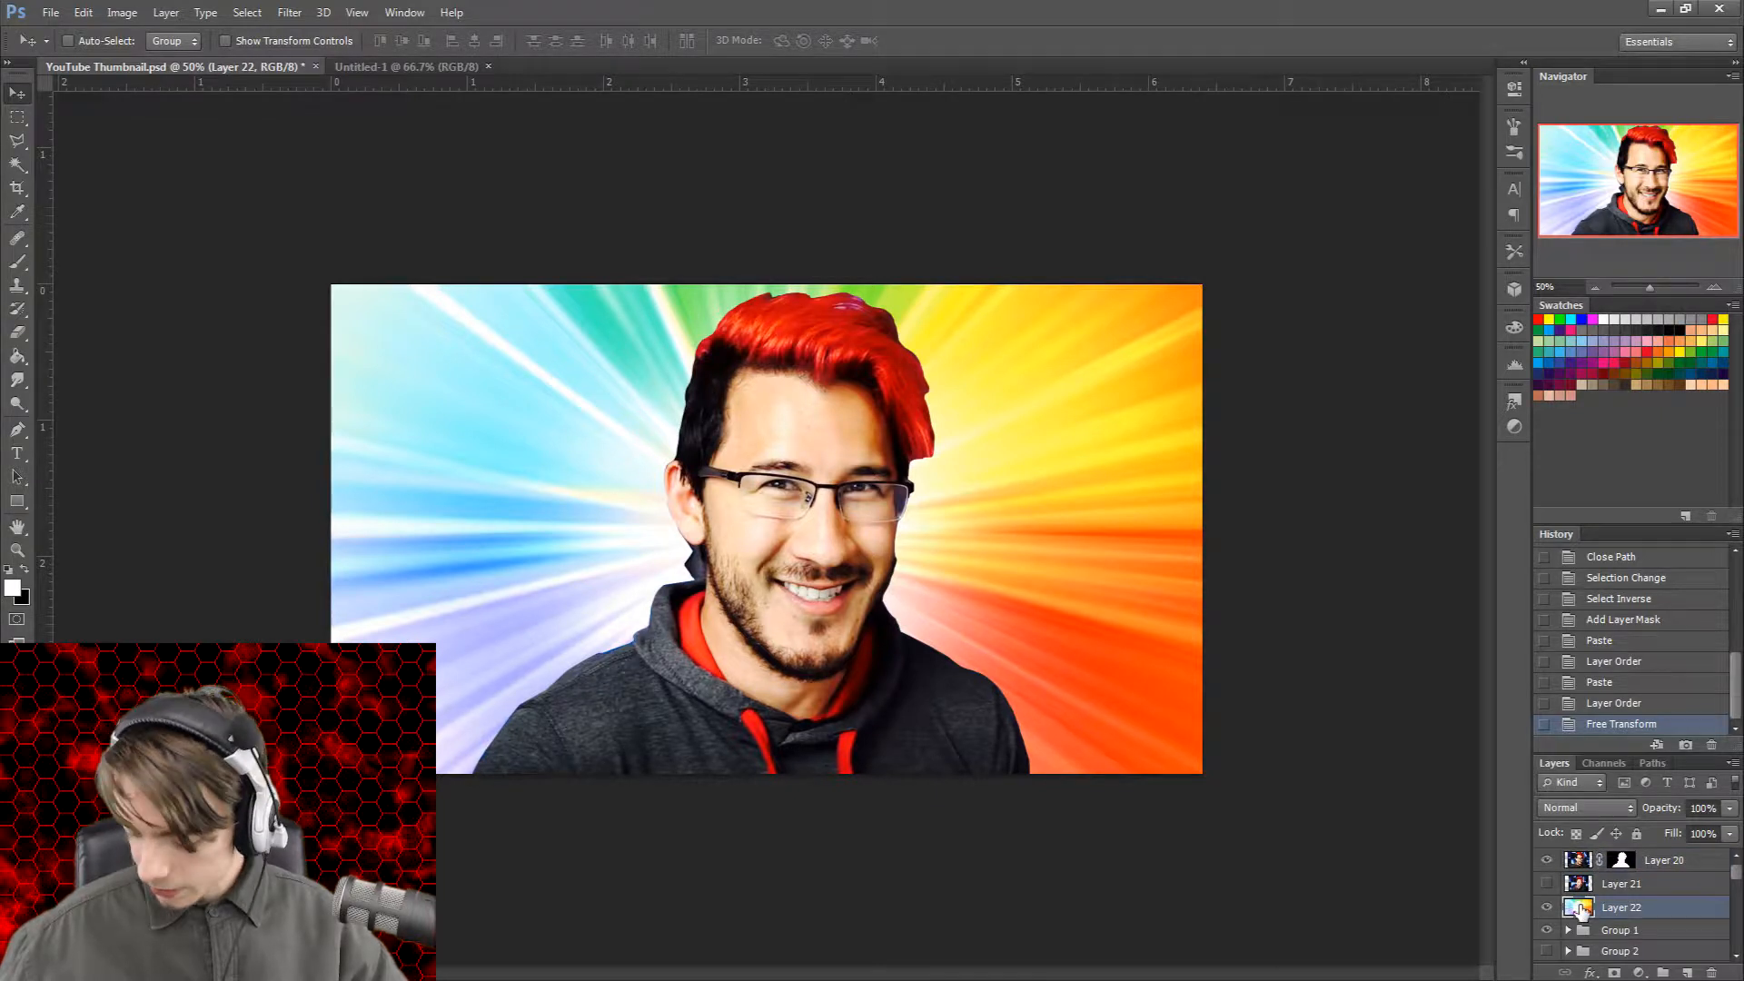
right_click(1582, 914)
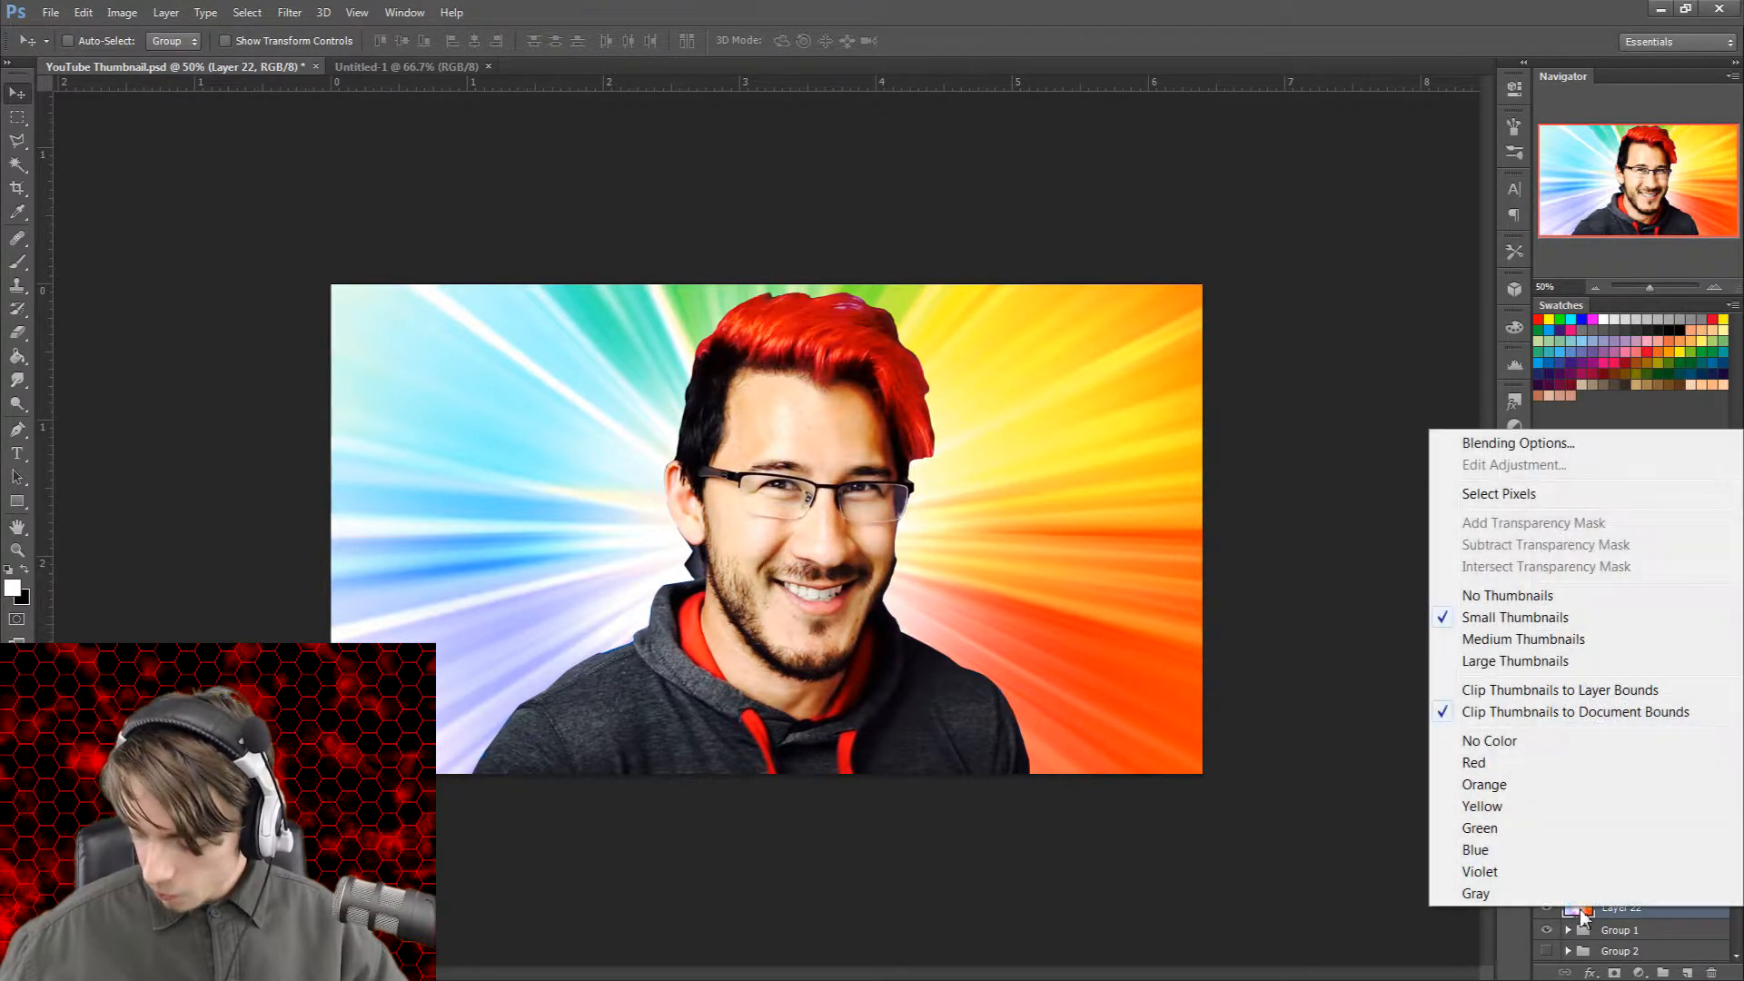
left_click(1543, 444)
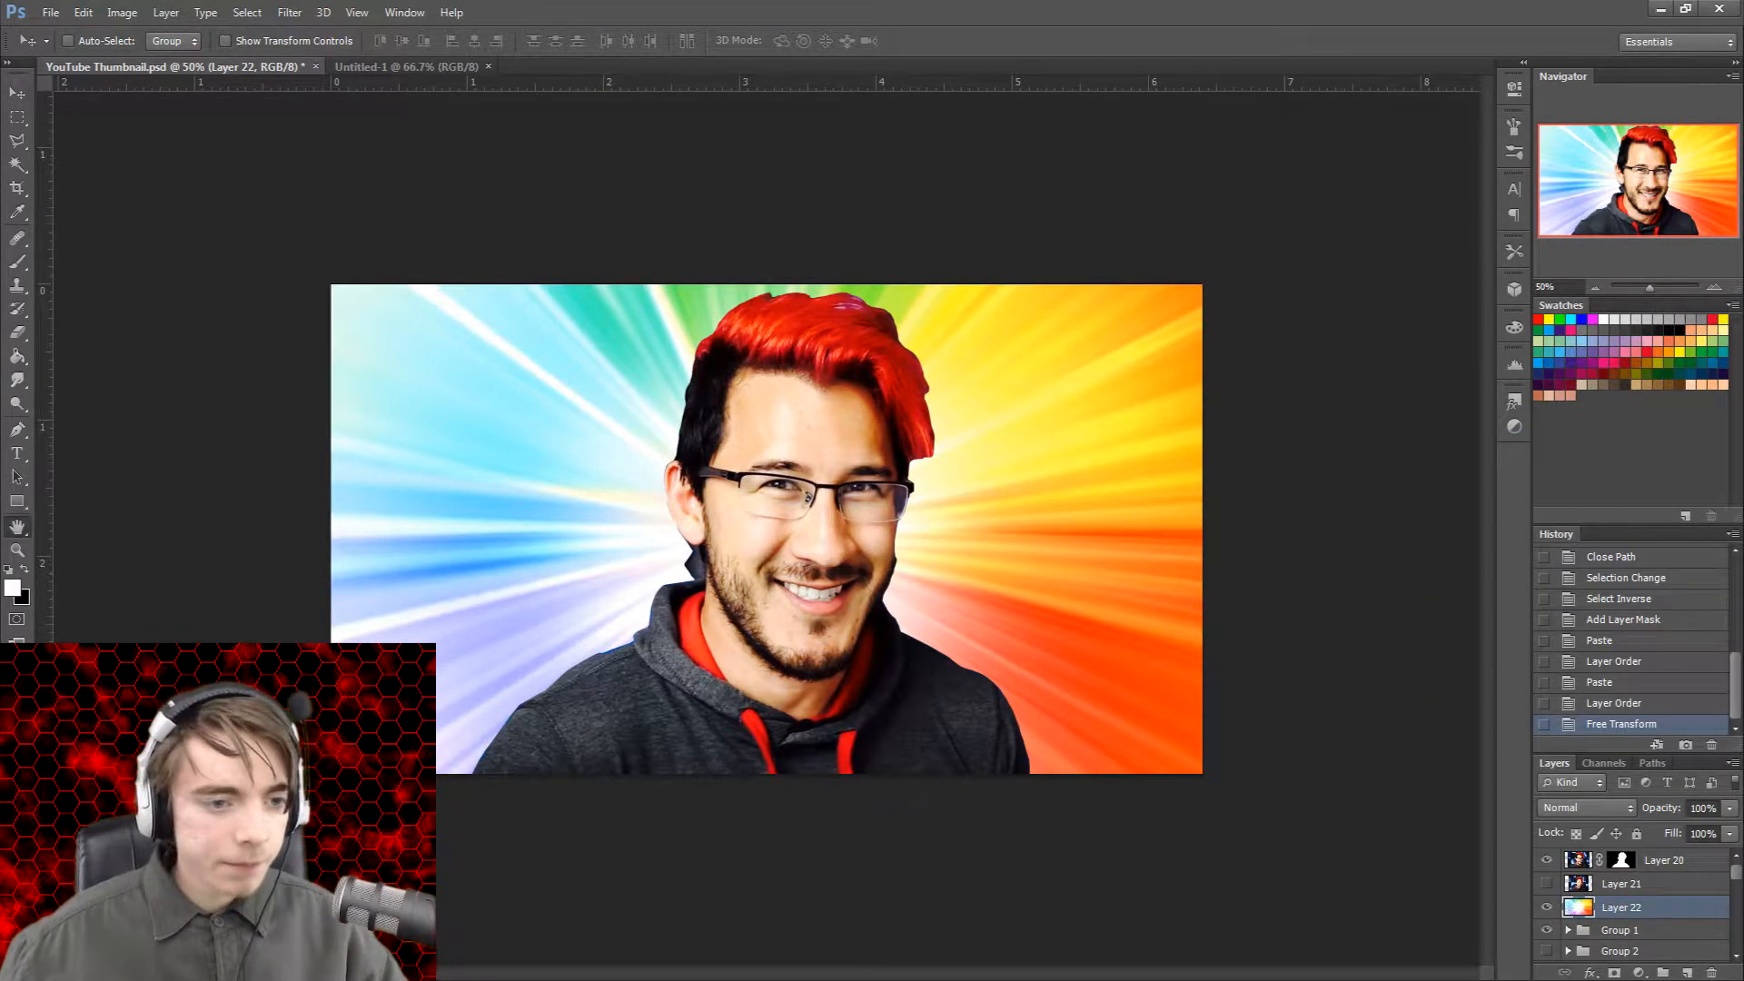
key("space")
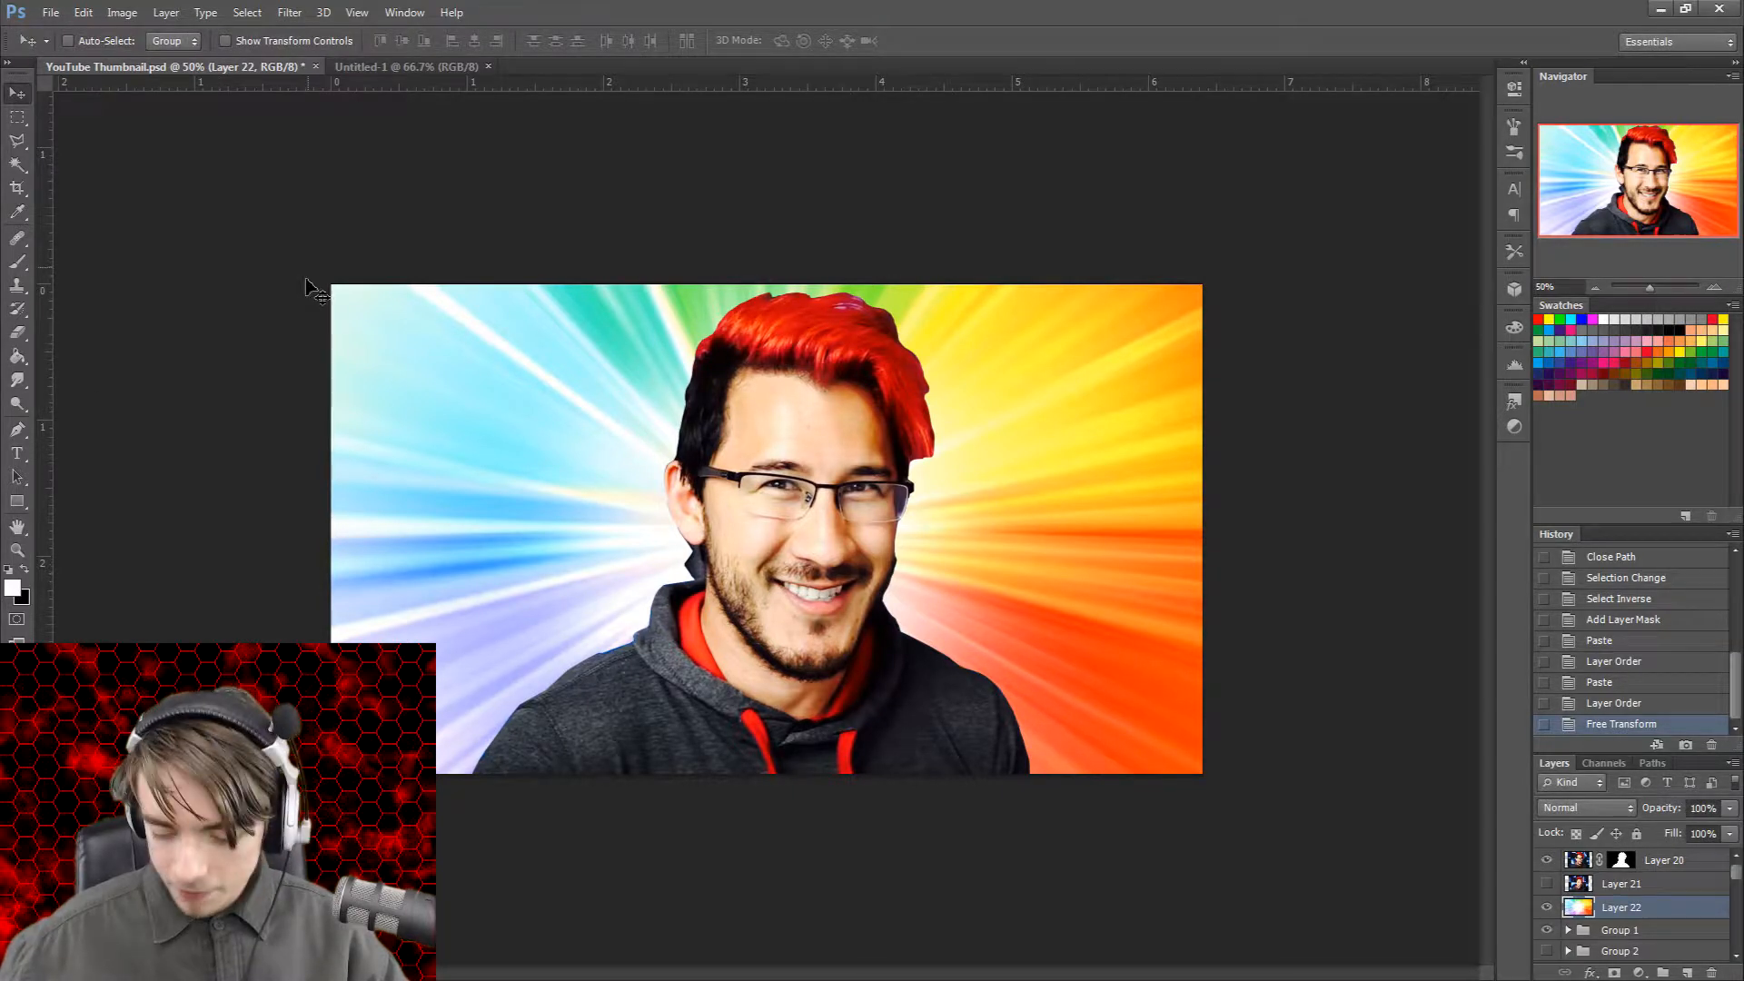
left_click(289, 13)
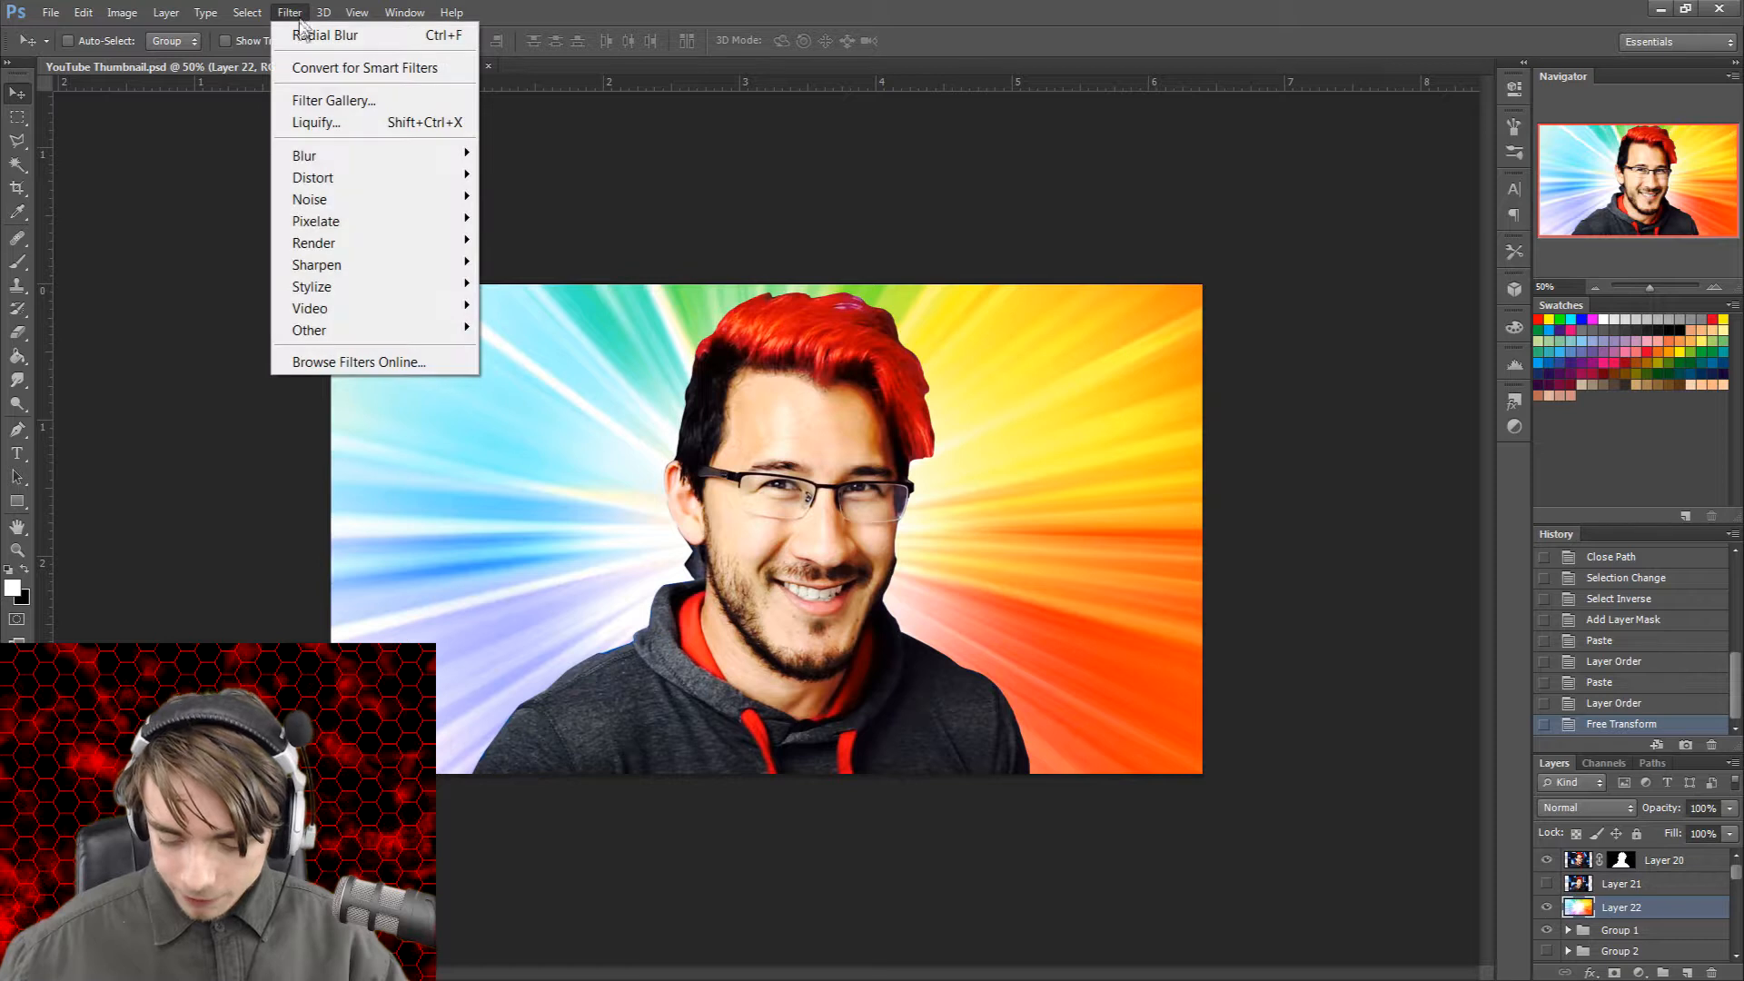
mouse_move(352, 158)
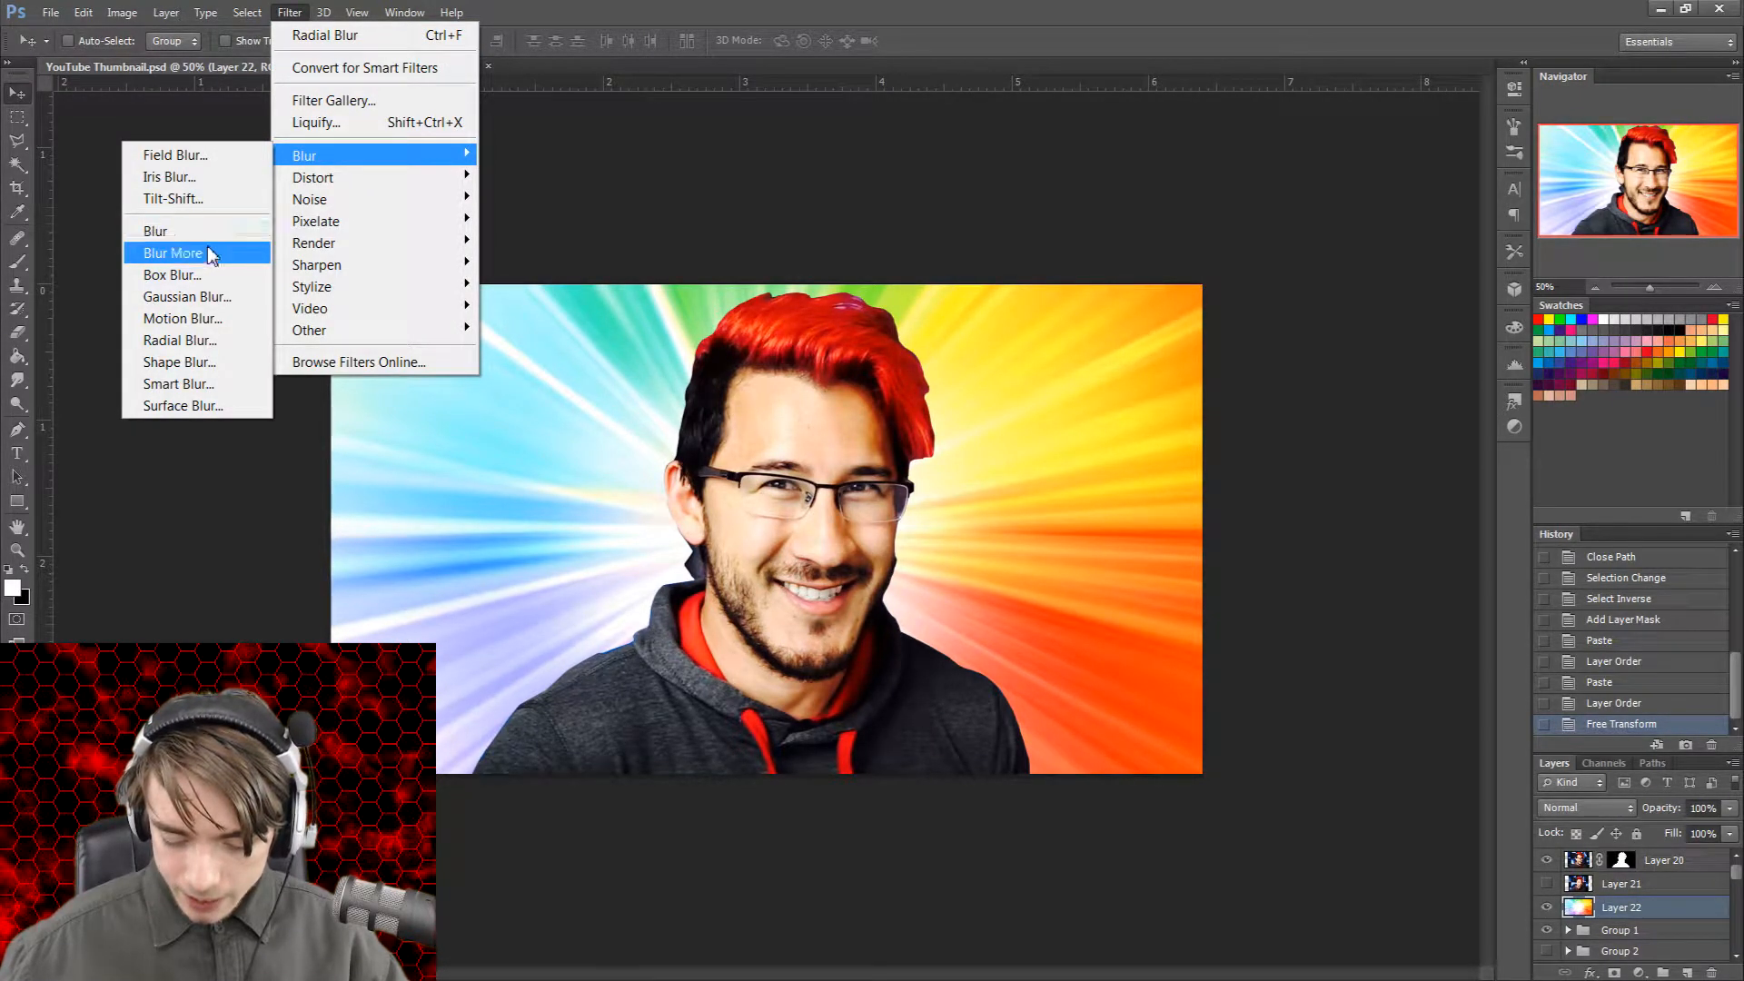
left_click(159, 297)
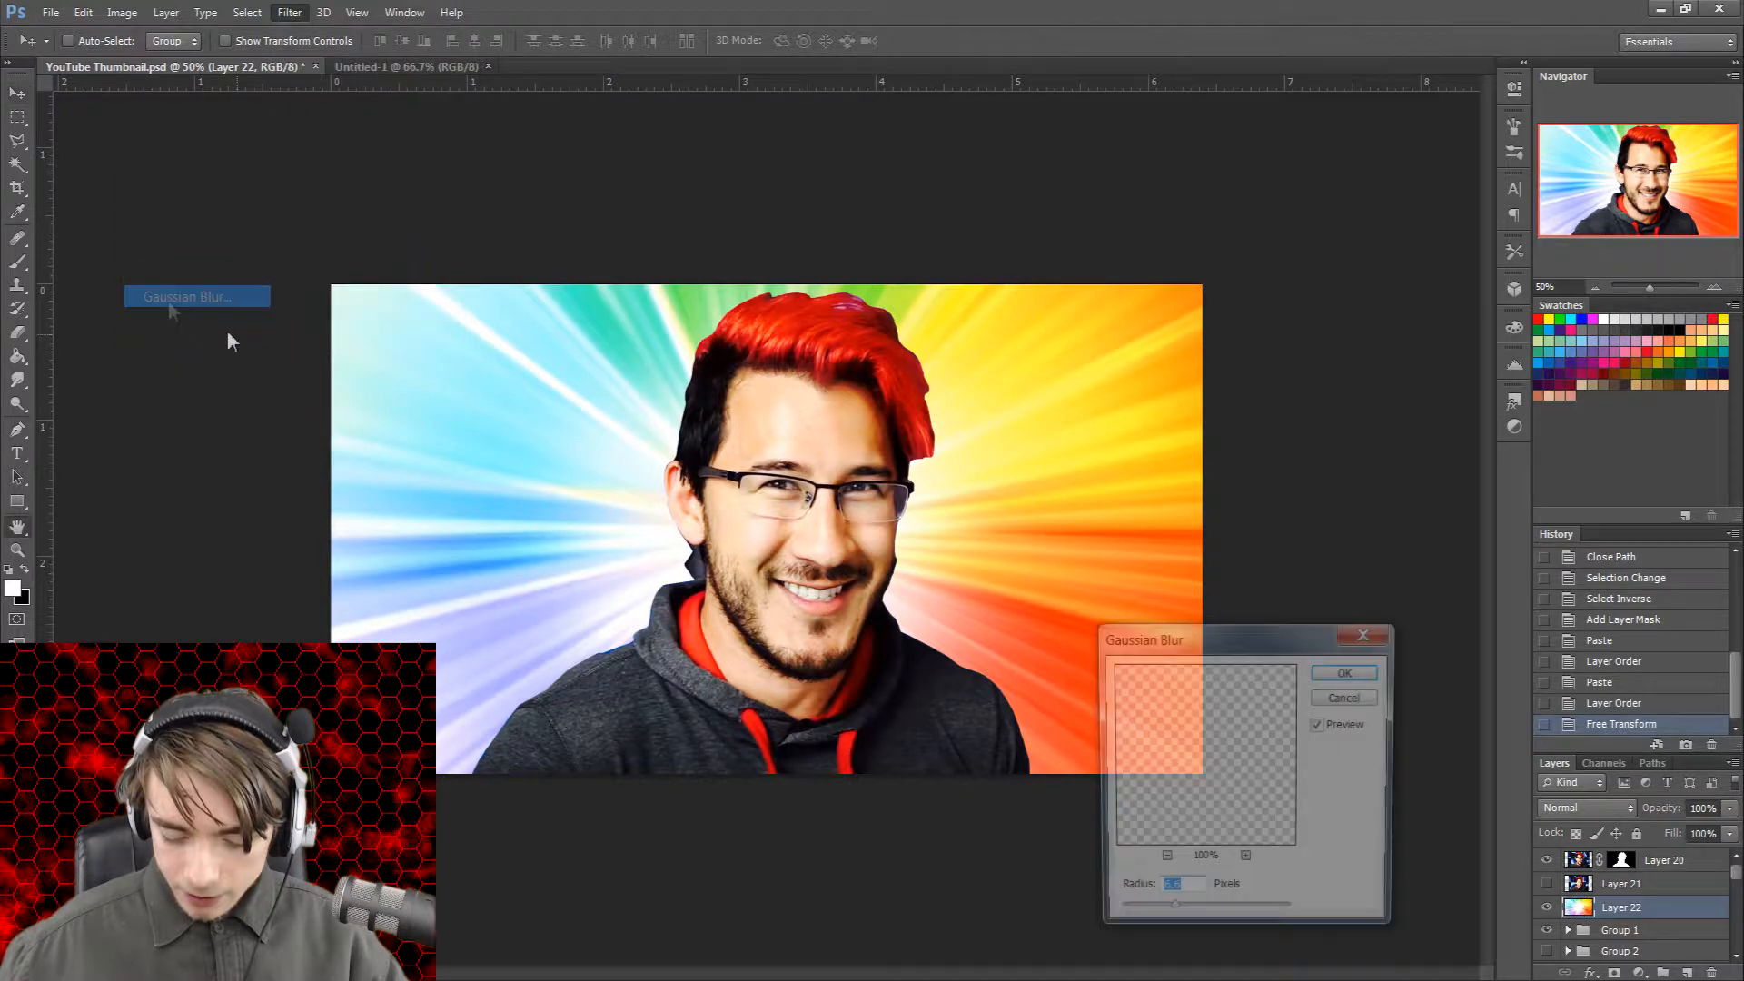
left_click_drag(1208, 636, 1402, 426)
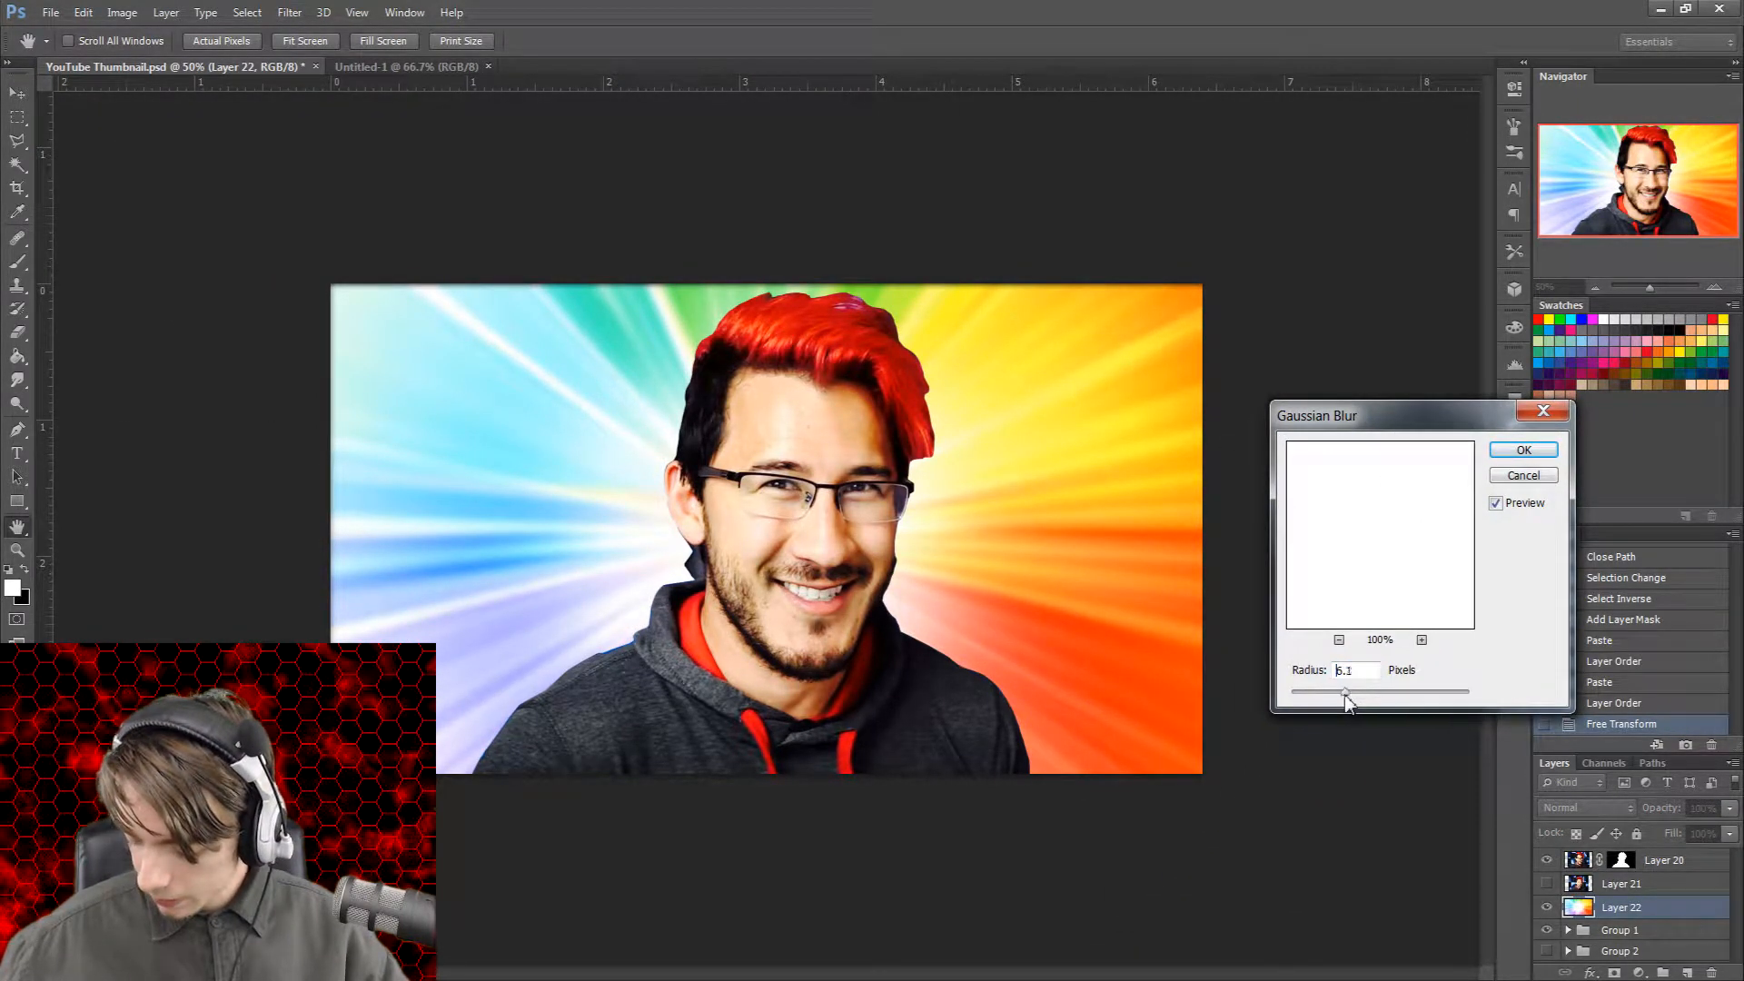
left_click_drag(1344, 695, 1382, 705)
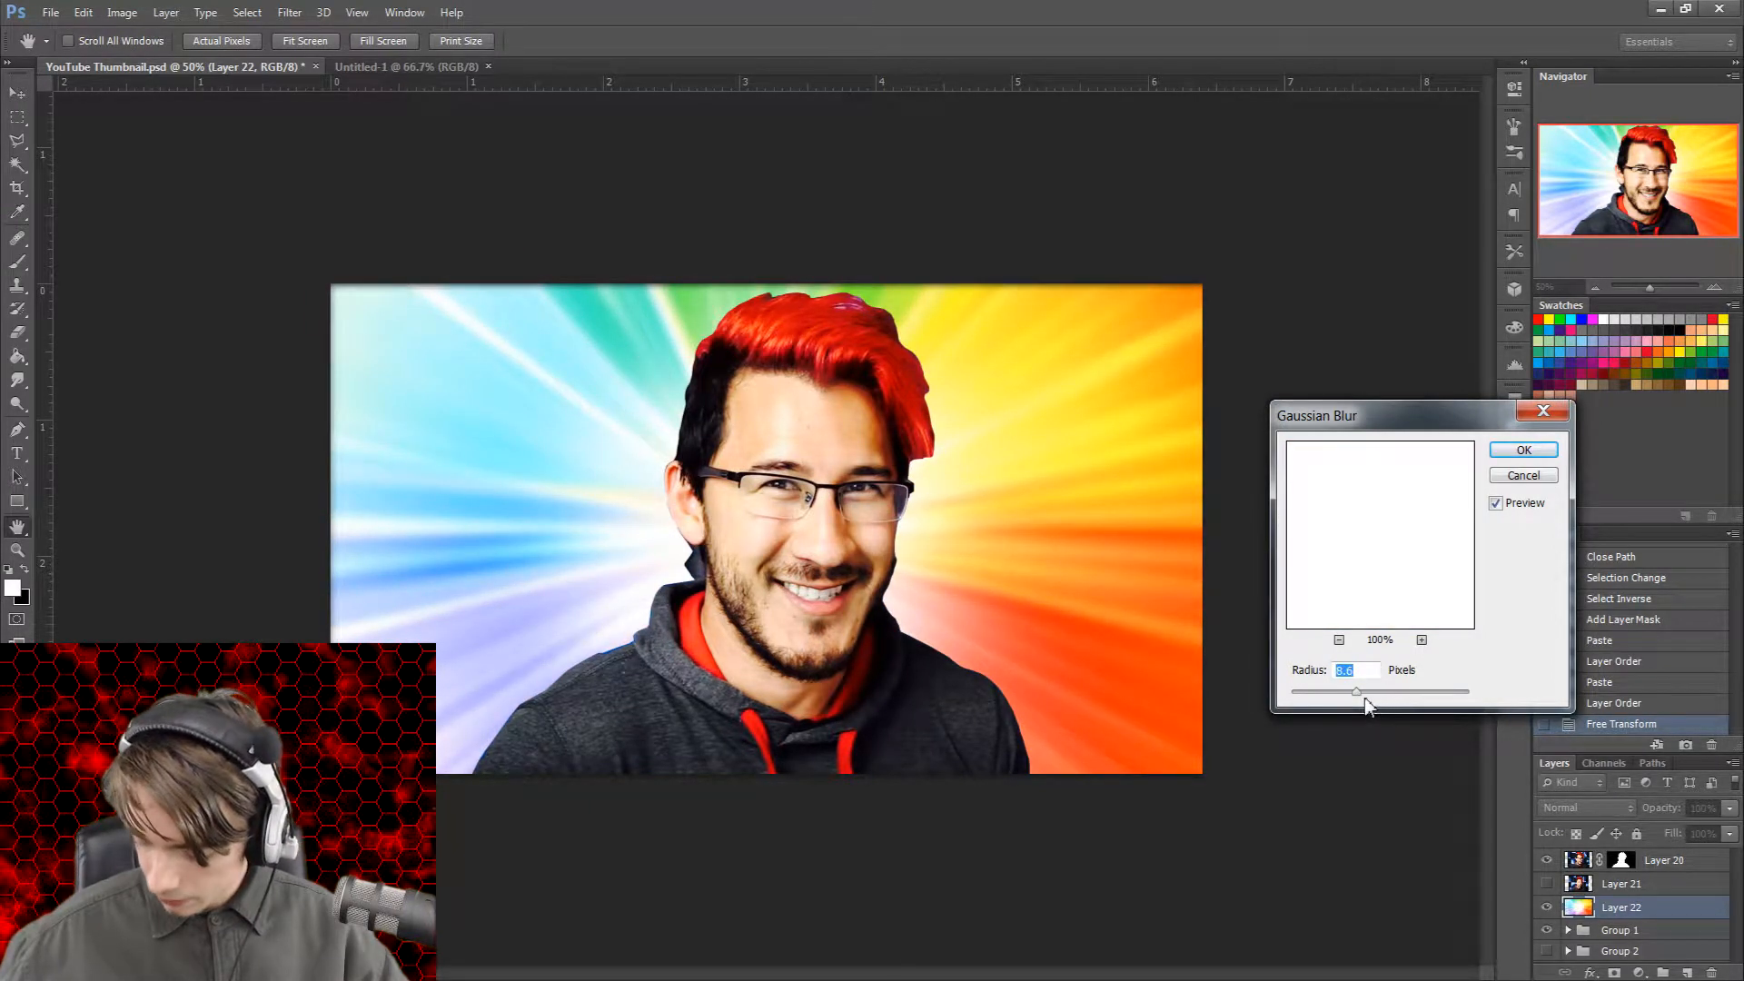
left_click_drag(1337, 701, 1334, 703)
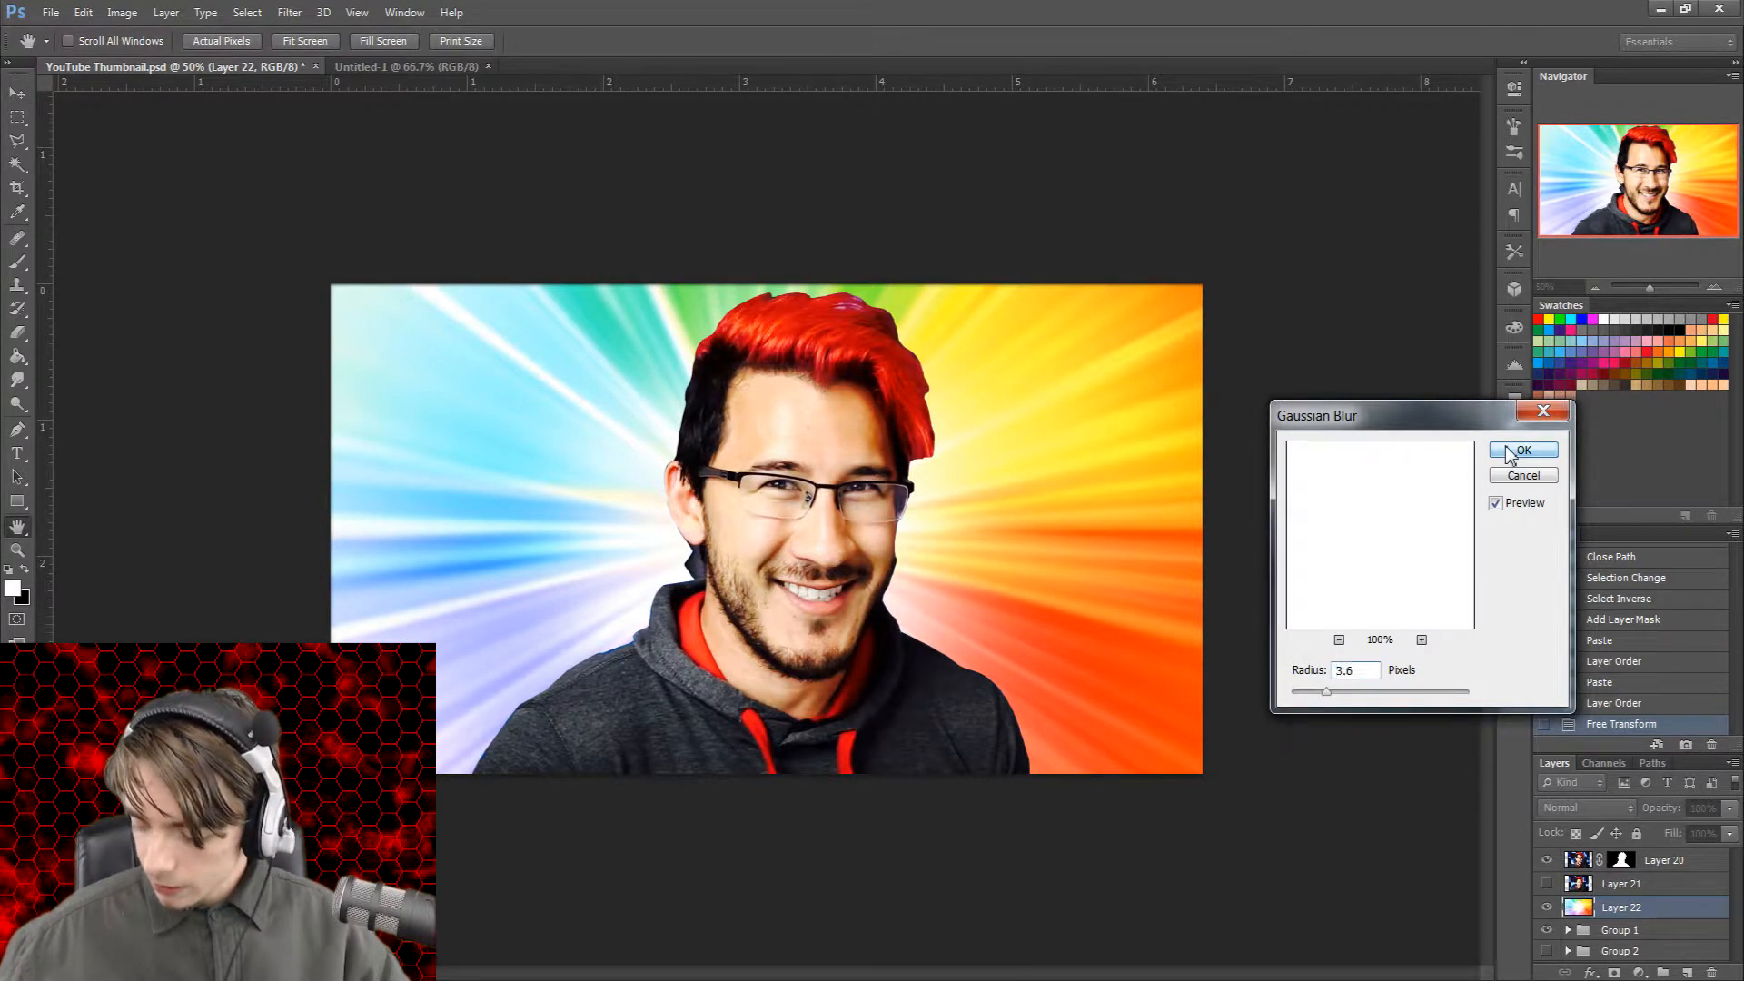
left_click(1510, 451)
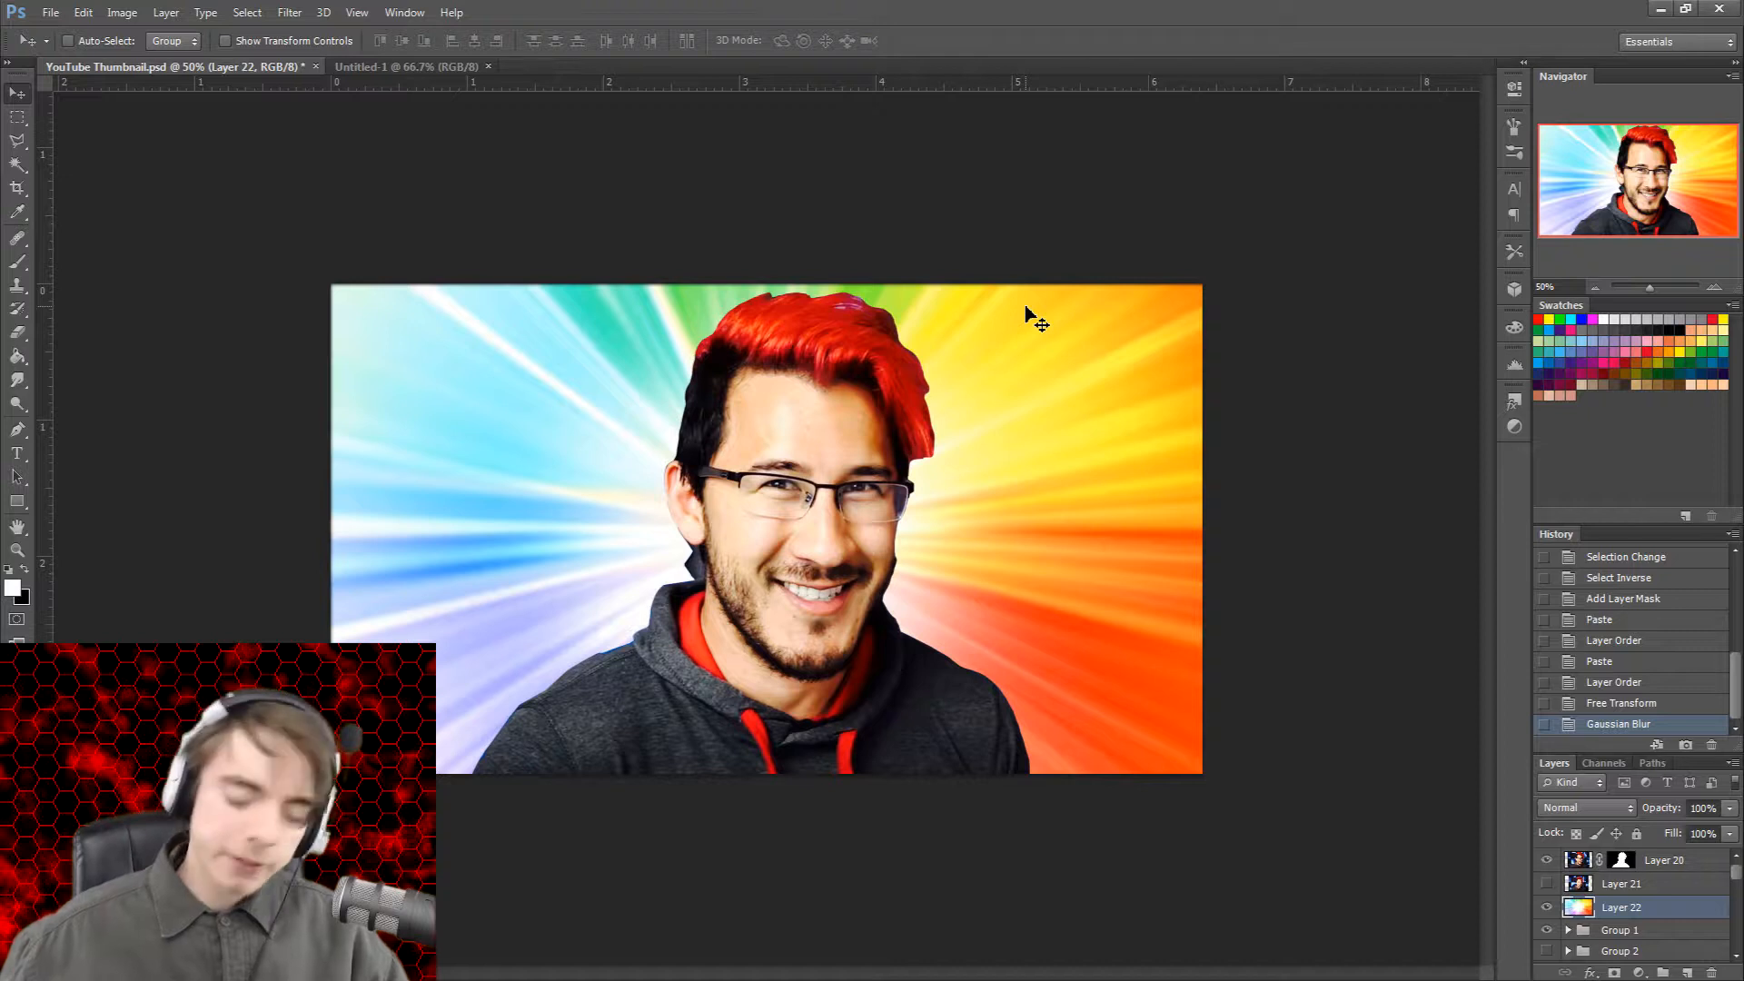
Step: Add an Outer Glow layer style to the masked portrait layer and set the glow colour to white
left_click(1589, 867)
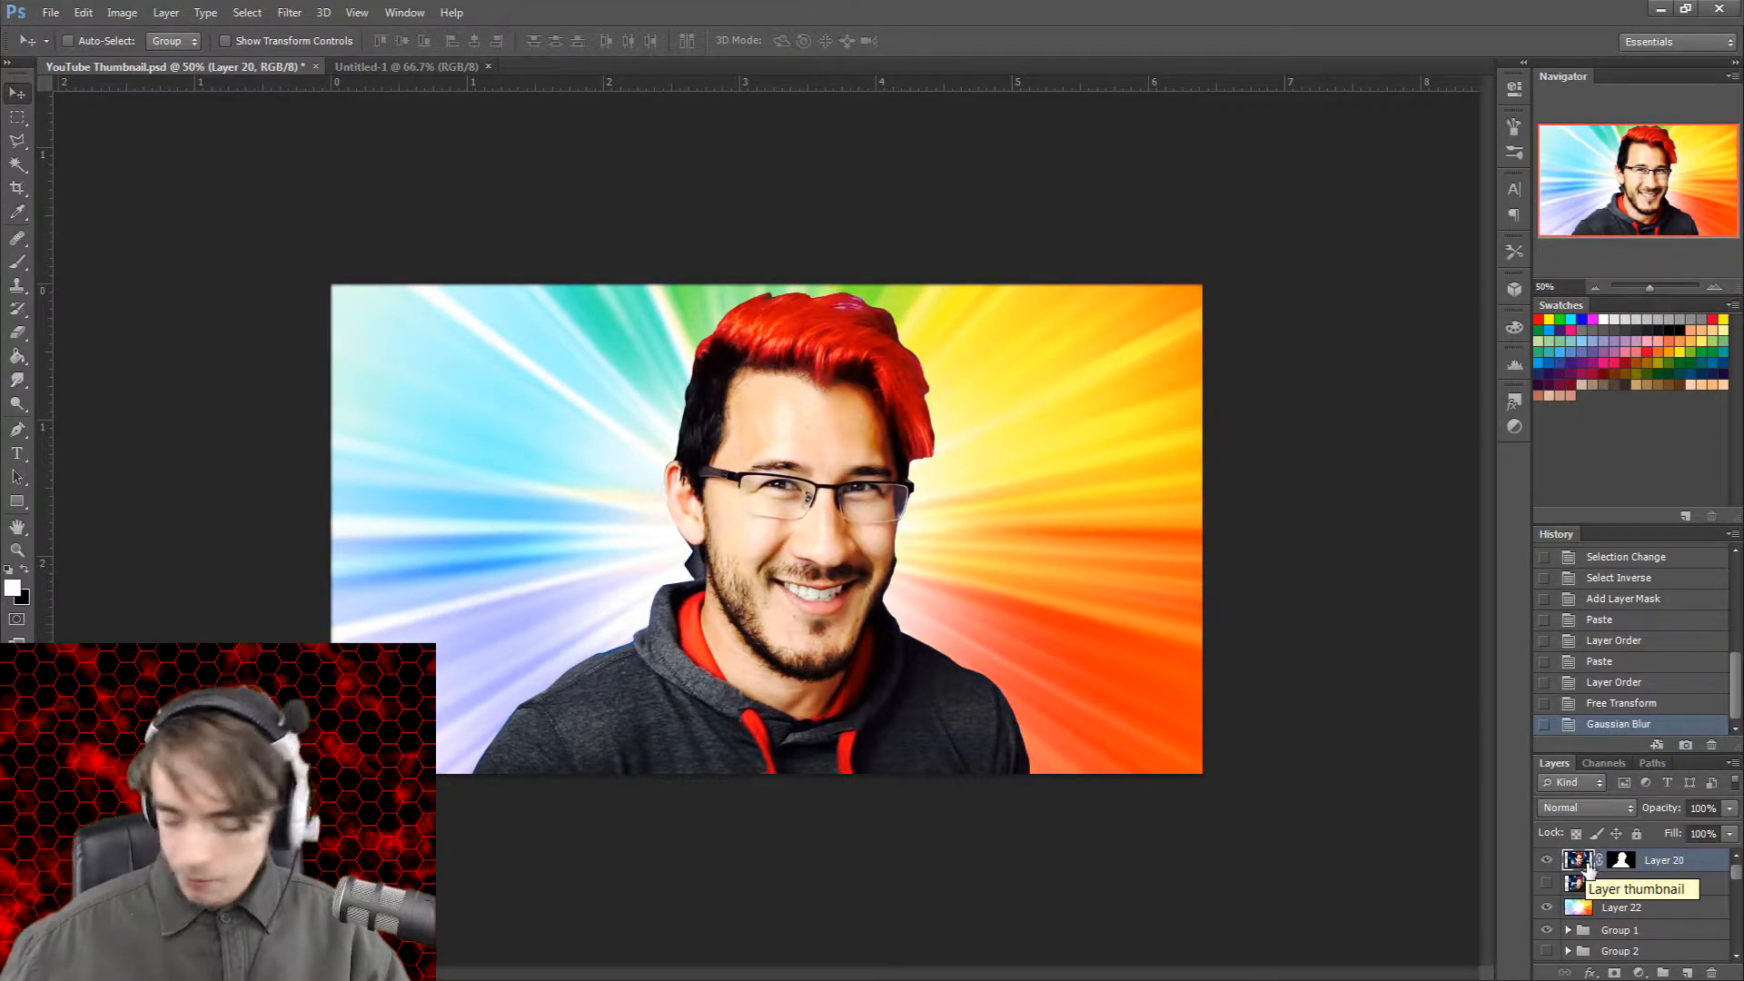
right_click(1587, 869)
left_click(1528, 399)
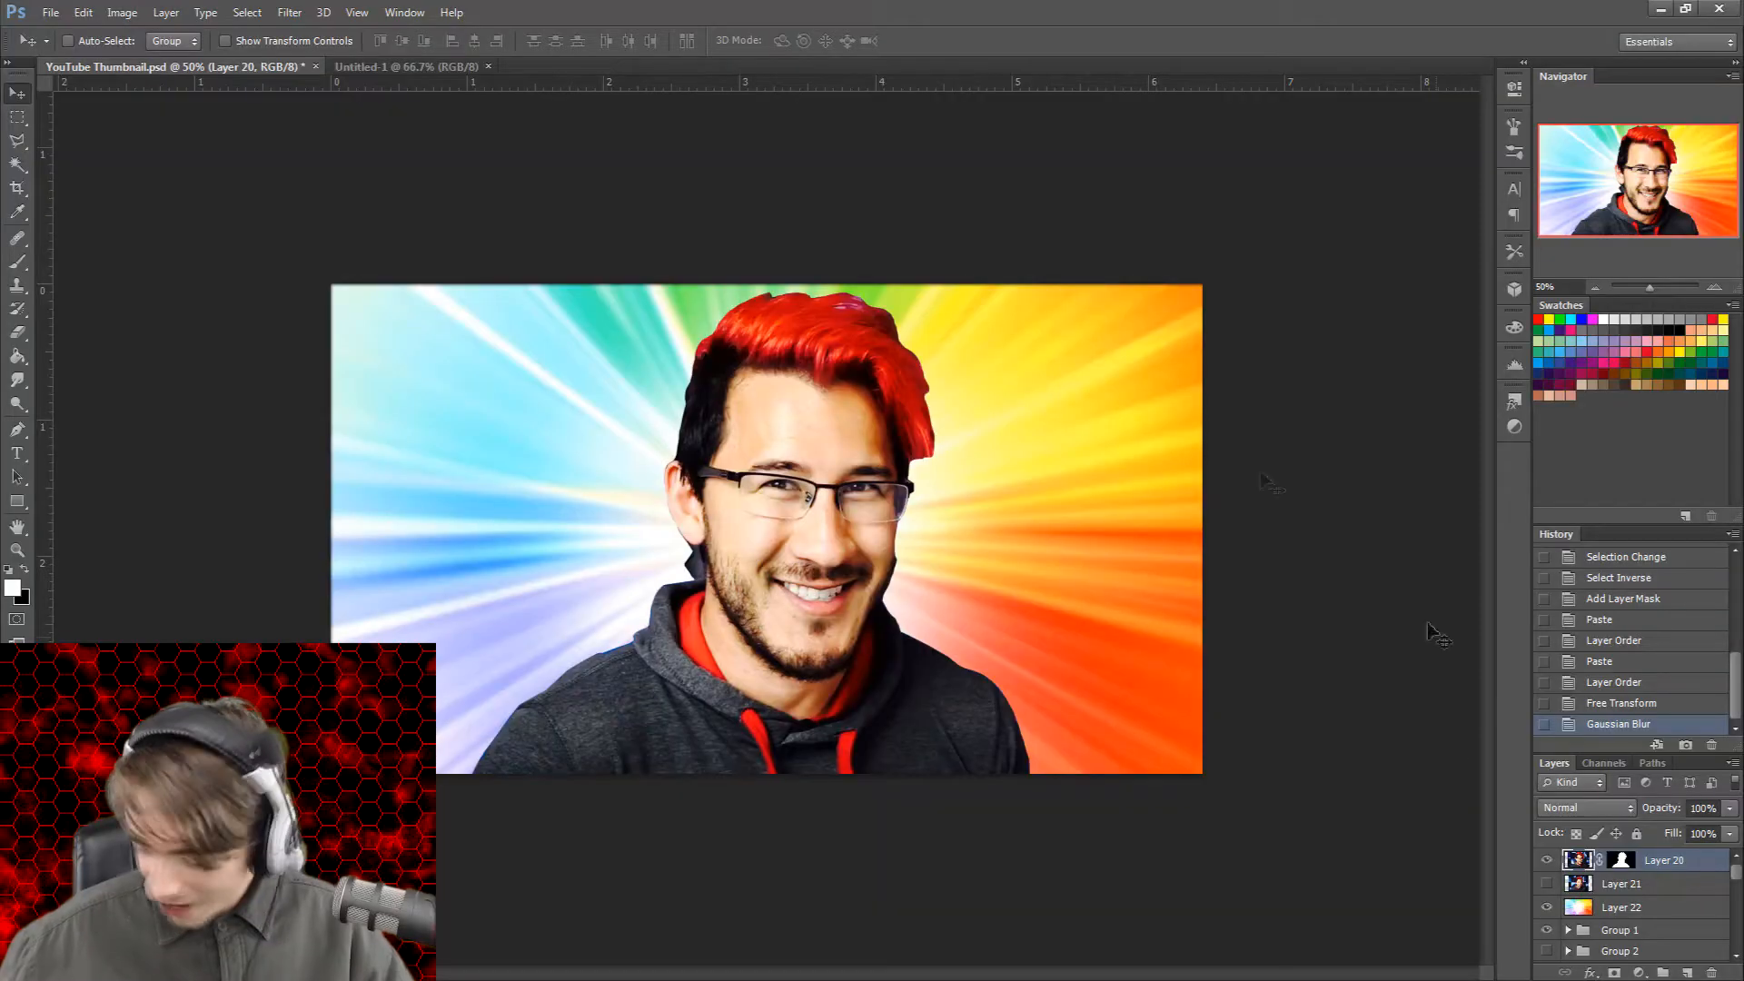
right_click(1578, 860)
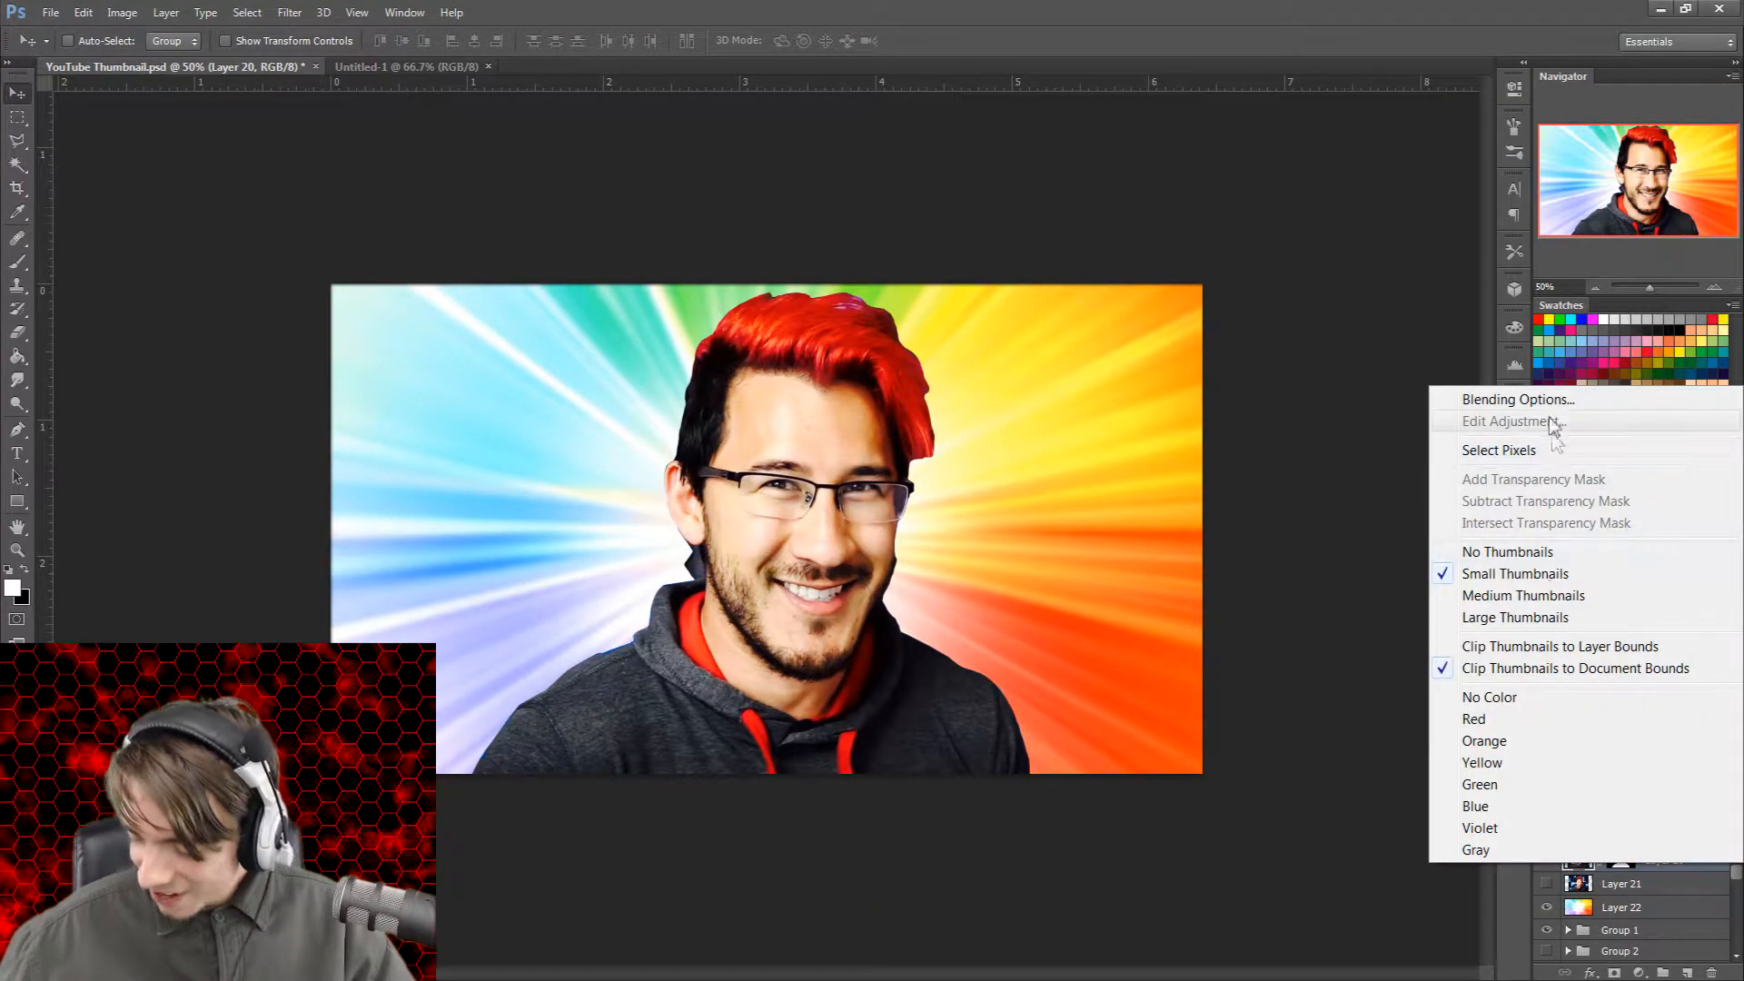
left_click(1544, 400)
left_click_drag(492, 104, 608, 109)
left_click(288, 370)
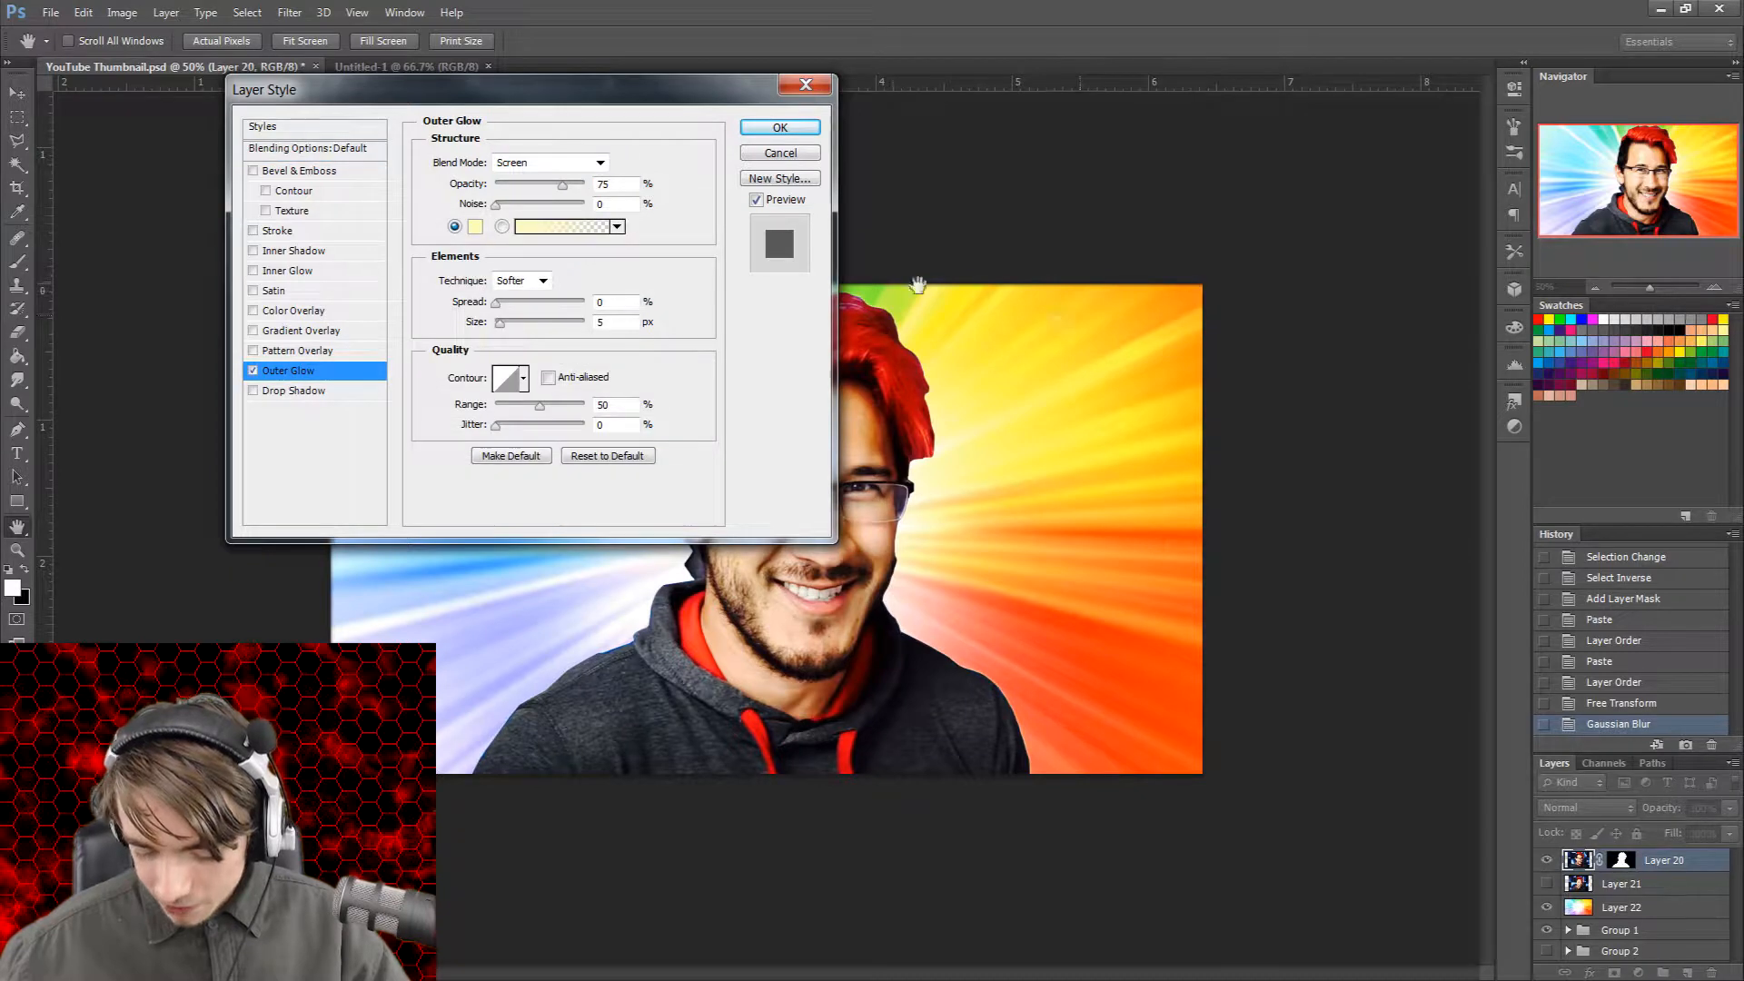
left_click(475, 227)
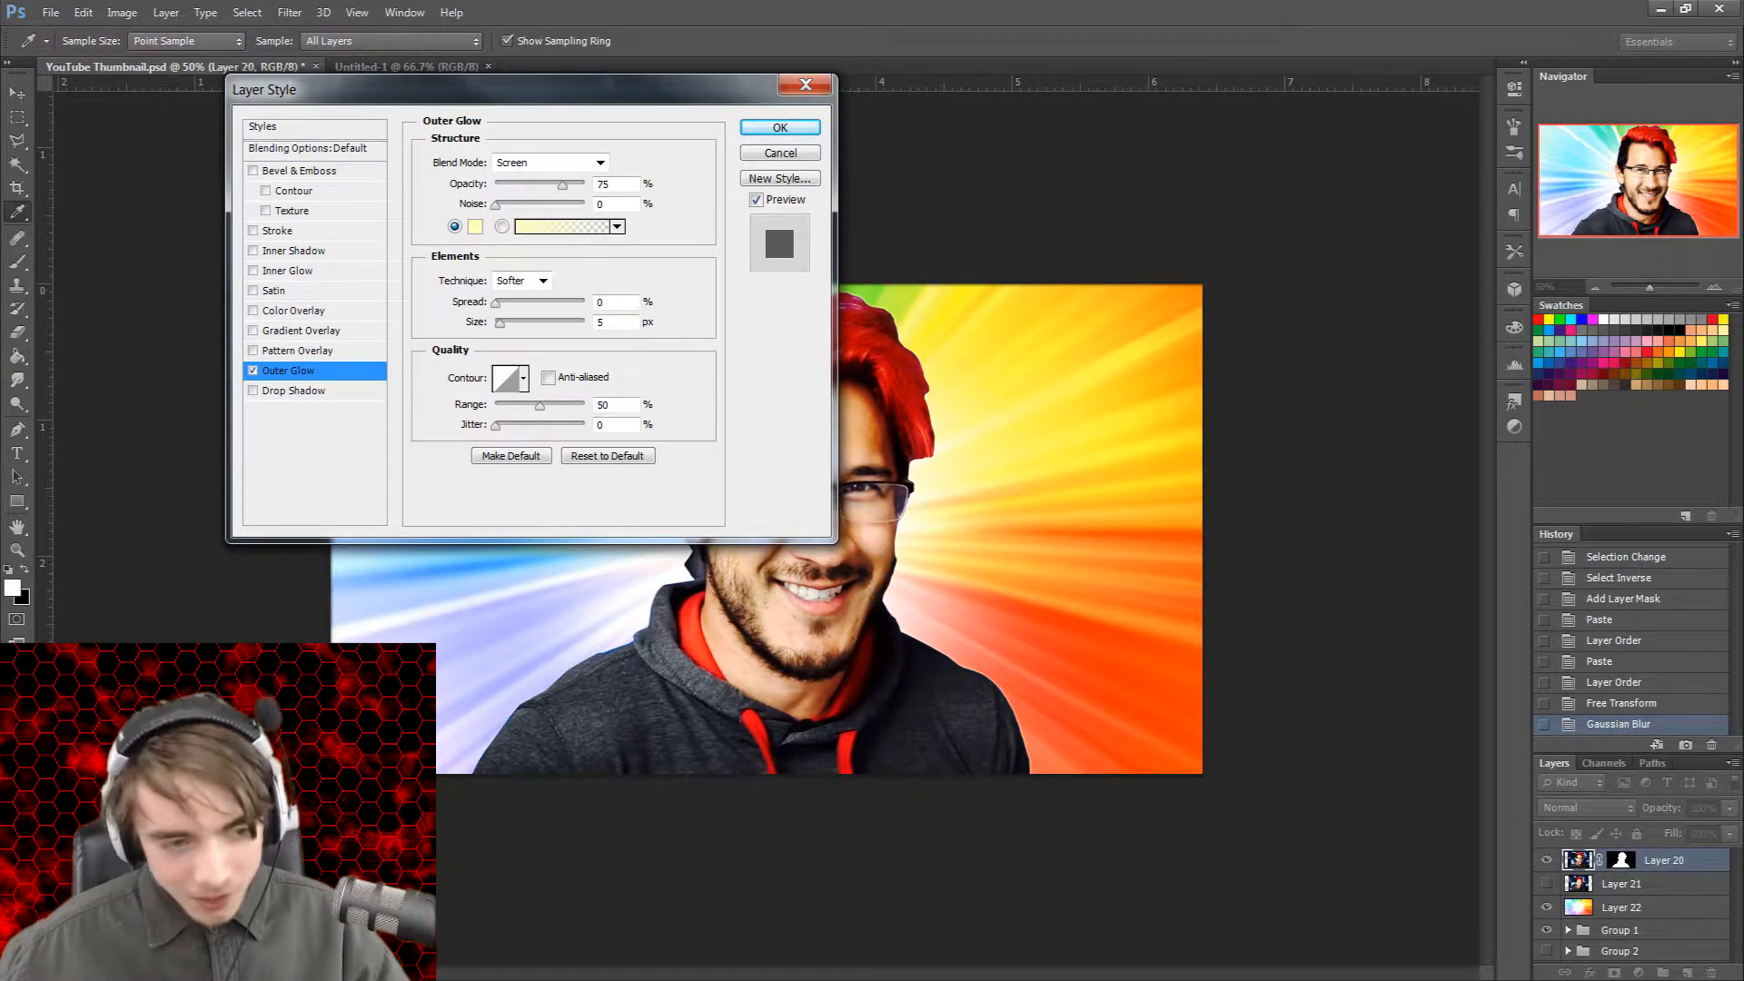
left_click_drag(404, 296, 390, 372)
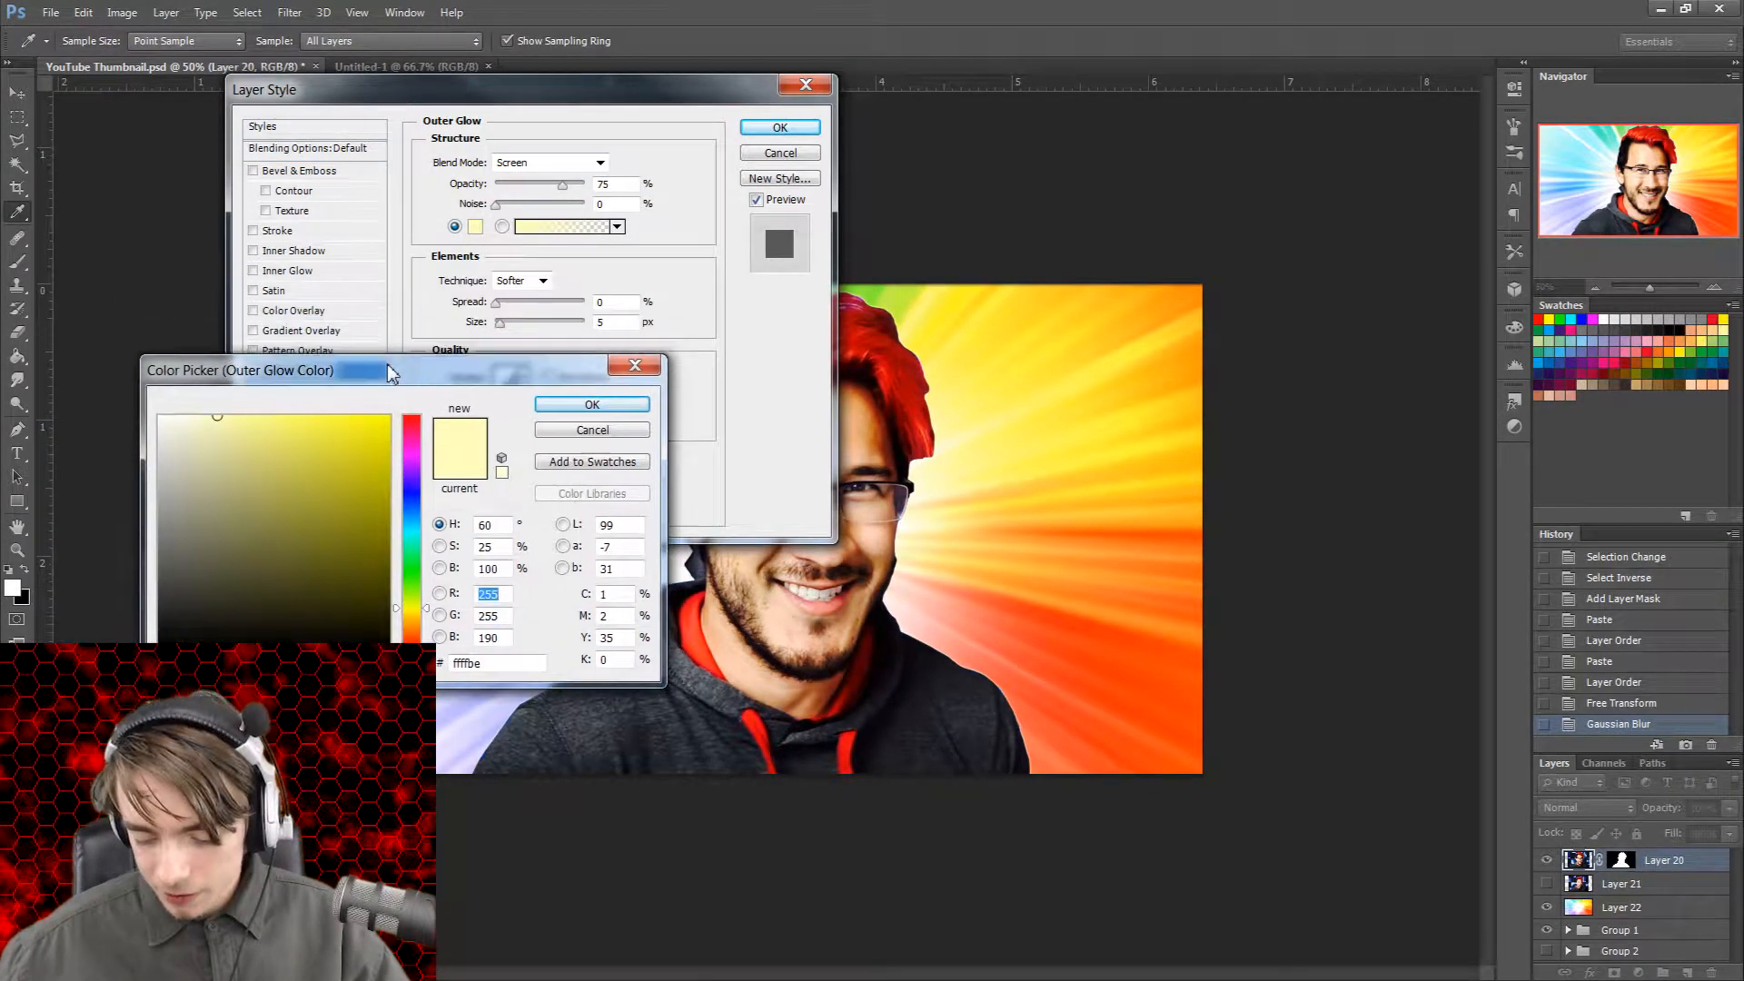
left_click_drag(178, 469, 87, 300)
left_click_drag(426, 375, 1206, 72)
left_click(1312, 111)
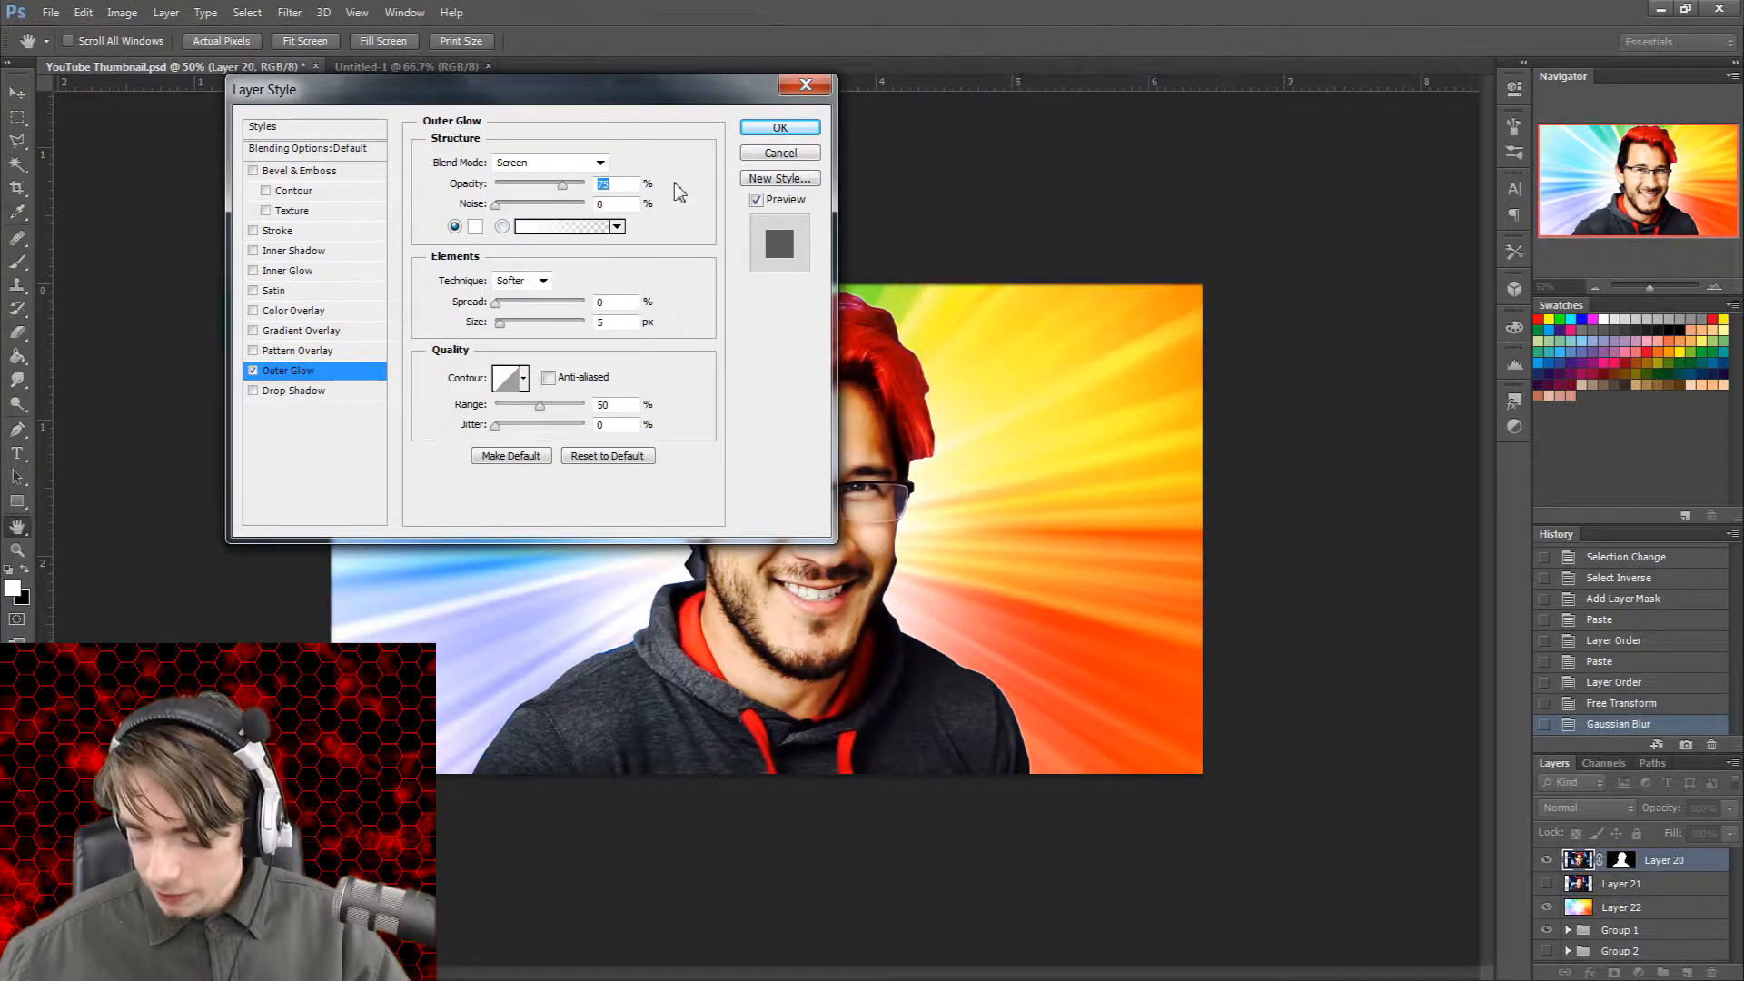
Step: Harden the outer glow into a solid outline with 100% opacity, 1% range and a size of about 16 px
left_click_drag(562, 184, 586, 184)
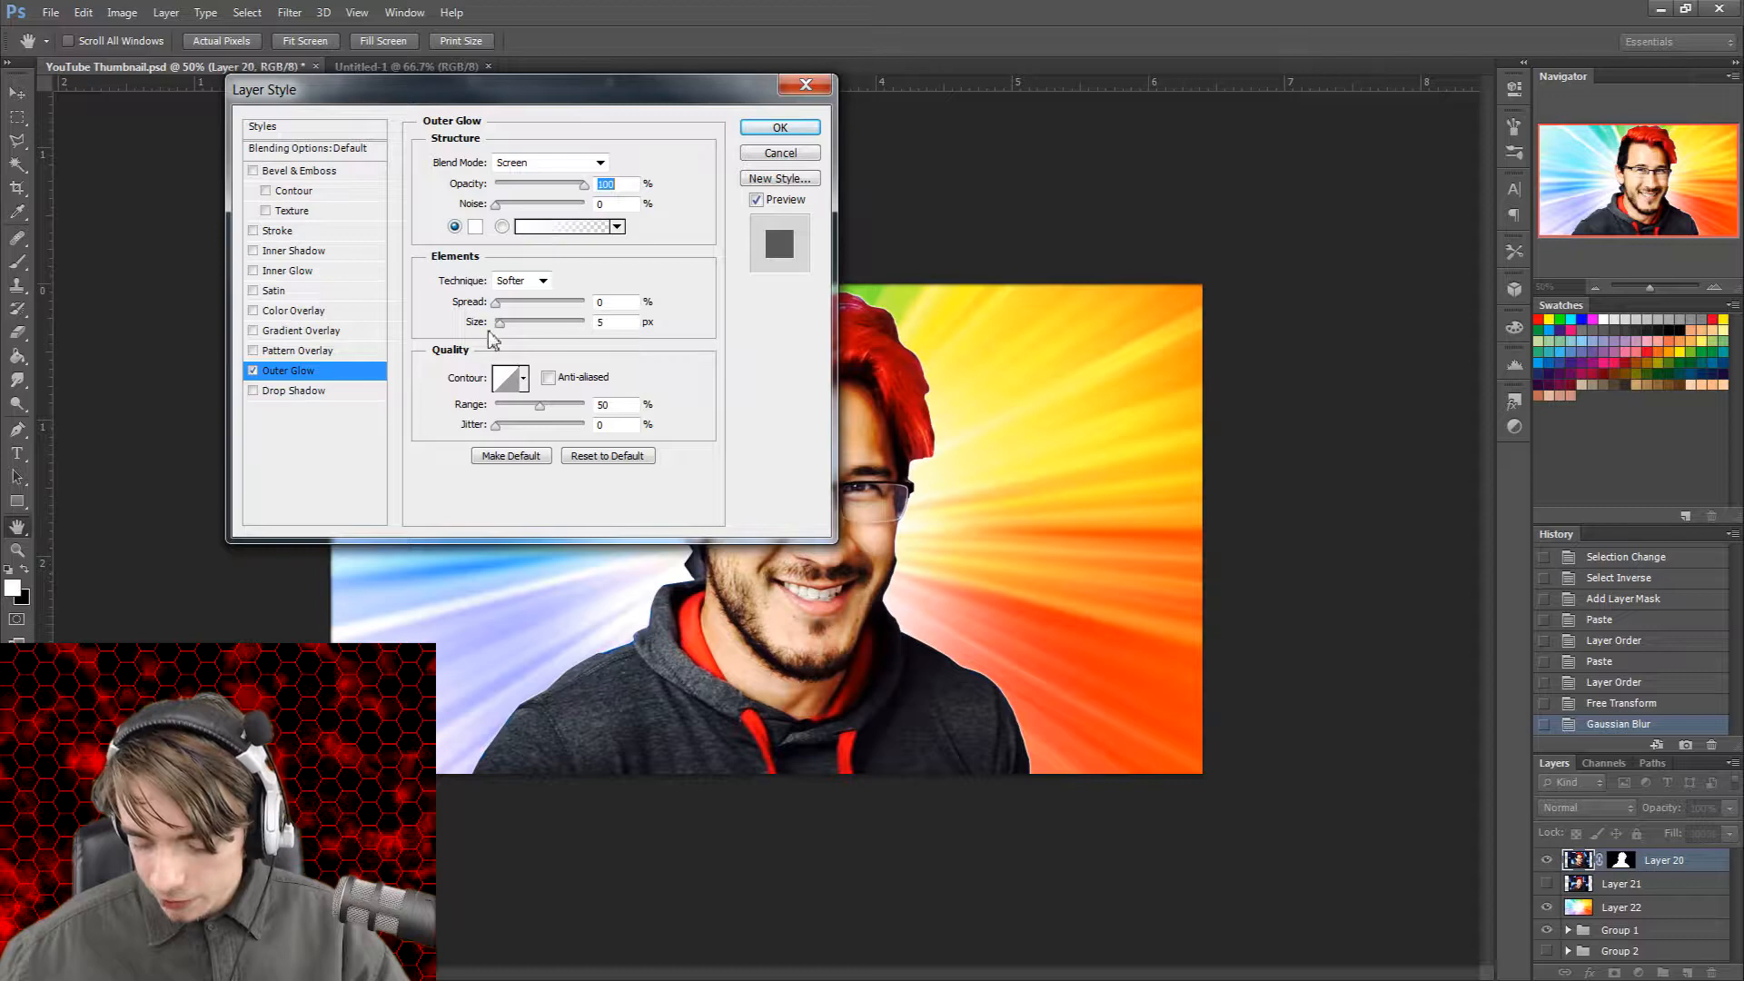
left_click_drag(542, 415, 496, 413)
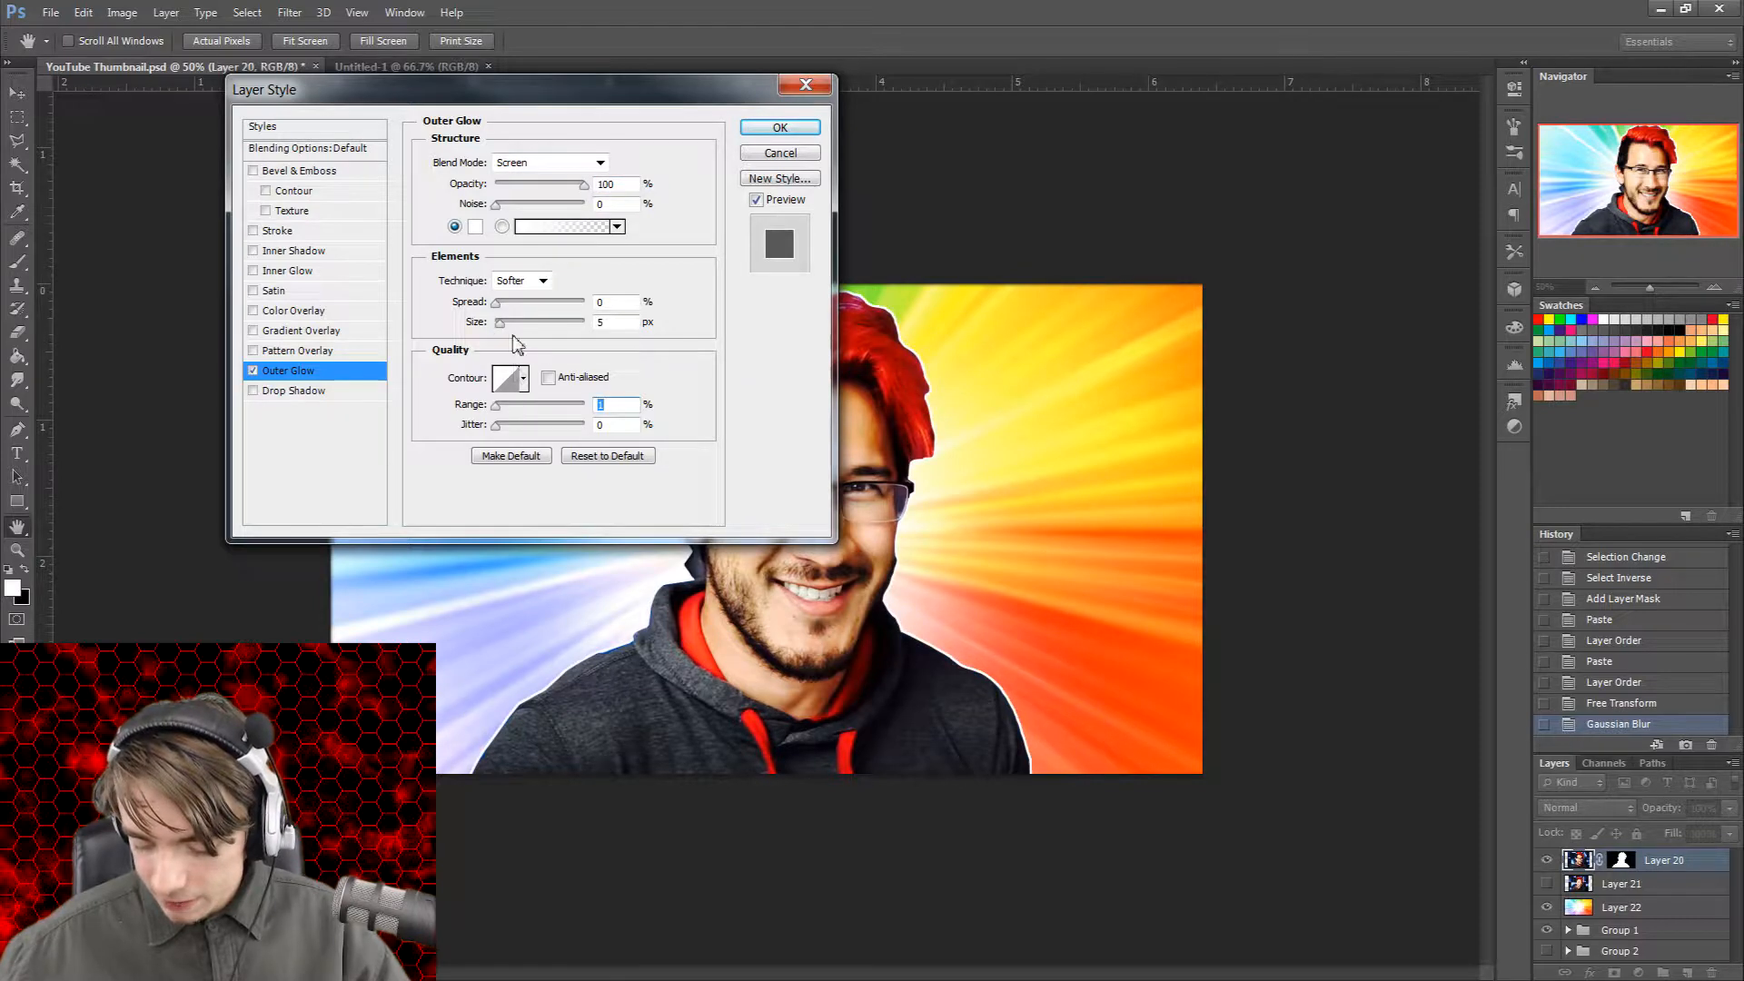
left_click_drag(682, 124, 487, 86)
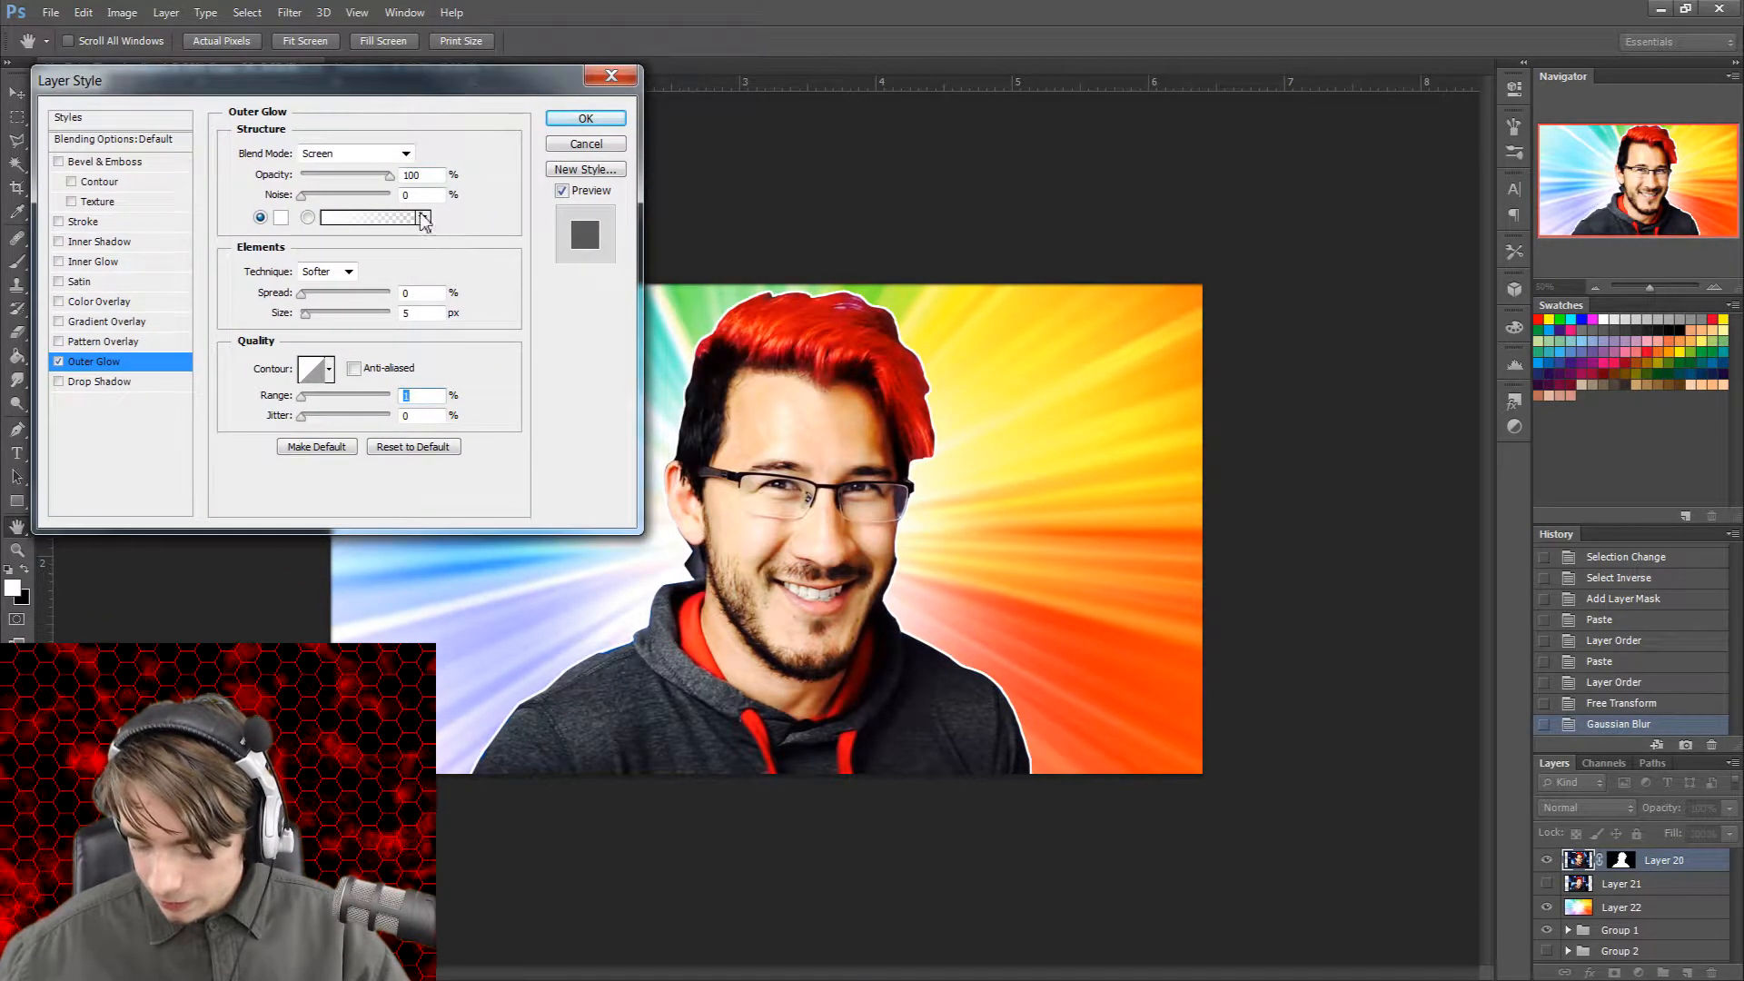
left_click_drag(309, 322, 315, 327)
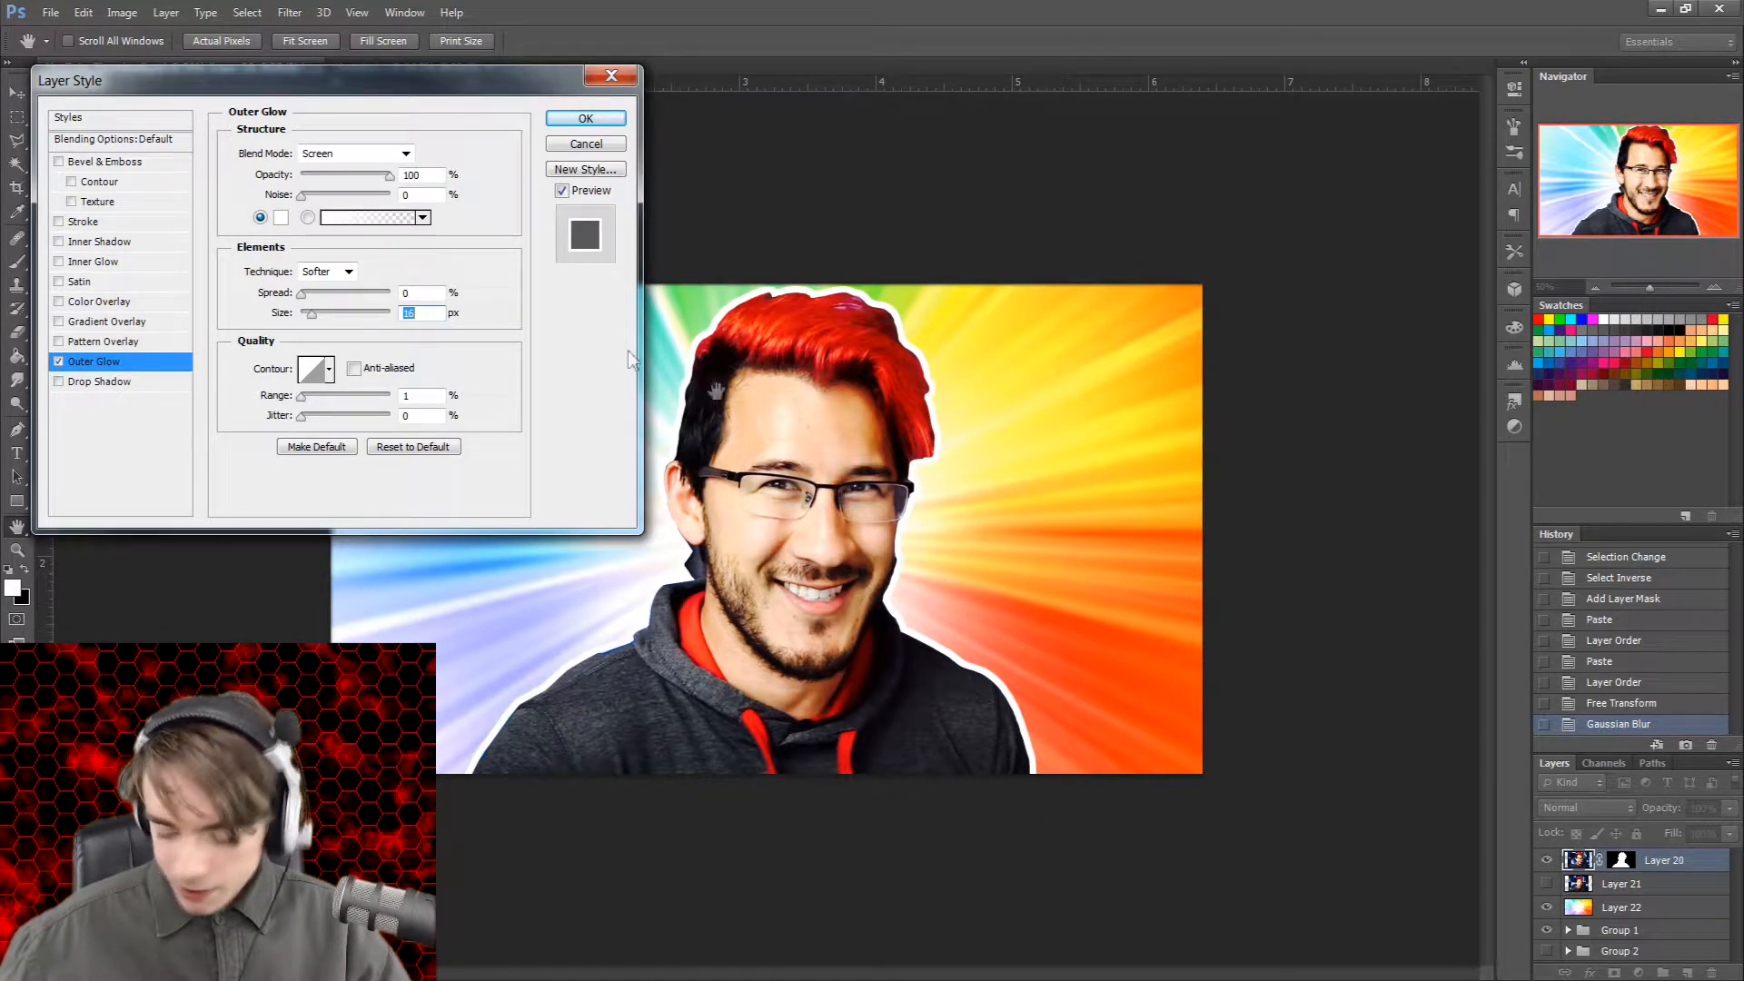
Step: Add a black Drop Shadow outline to the portrait with 100% opacity, 0 px distance, 100% spread and 24 px size
left_click(91, 381)
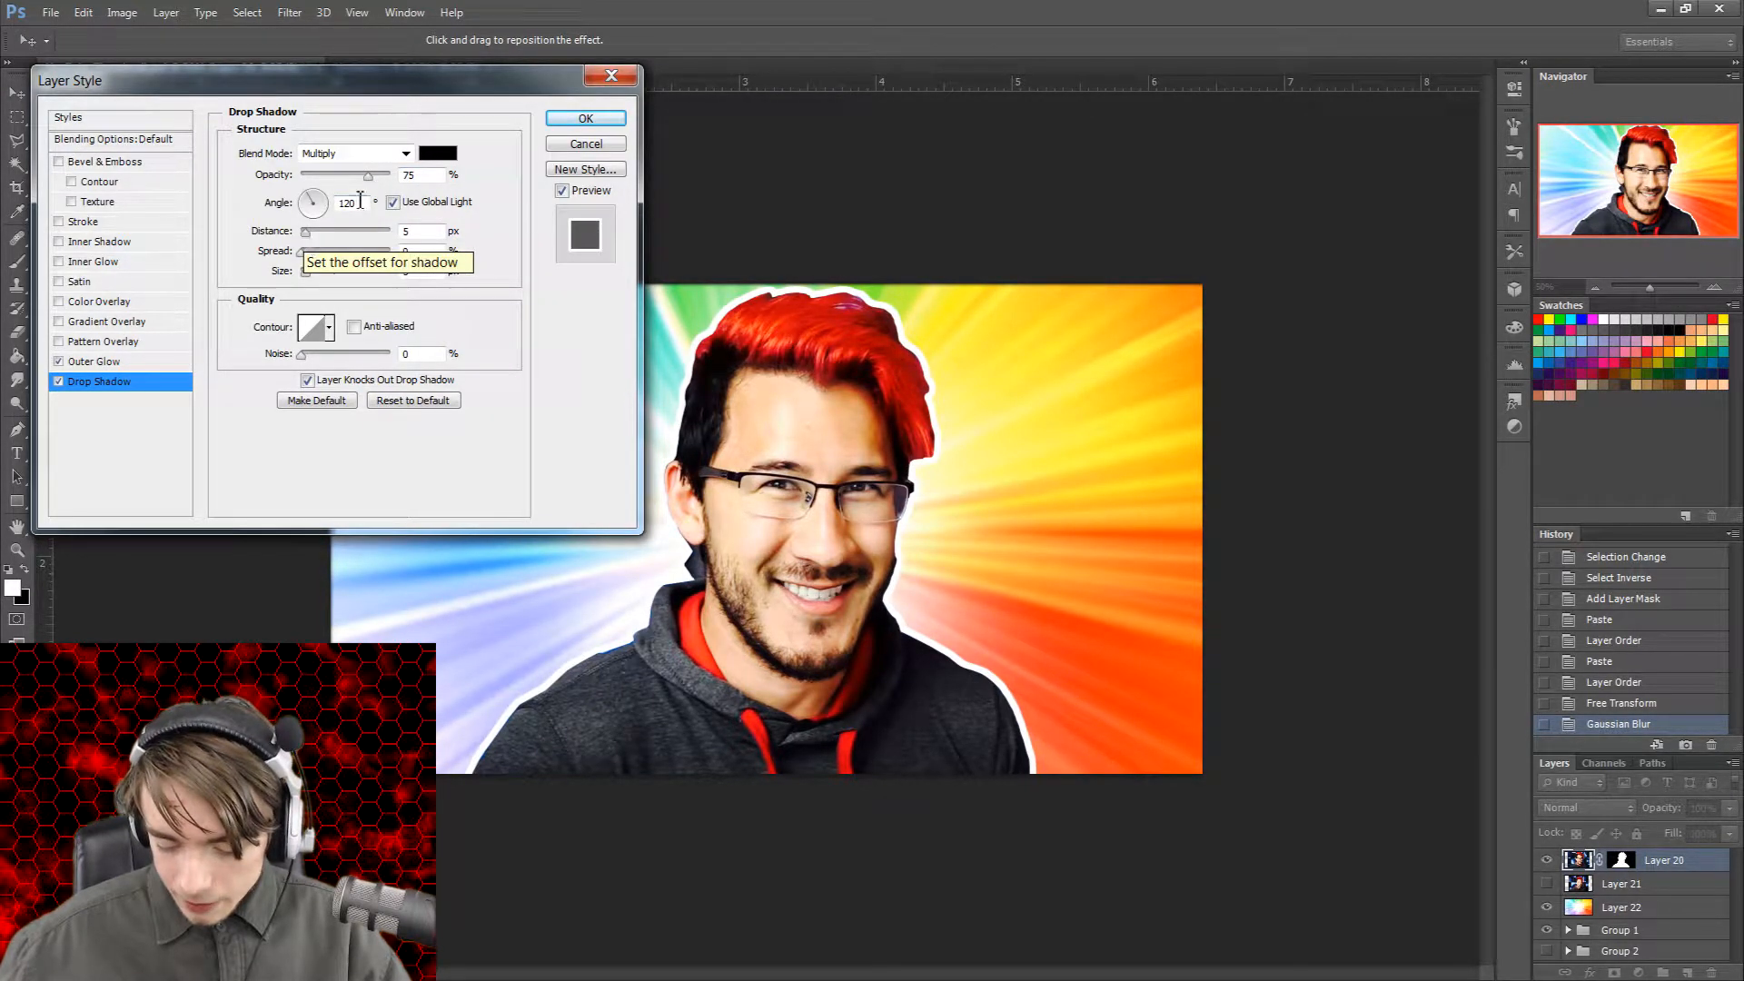
left_click_drag(371, 179, 404, 177)
left_click_drag(302, 233, 472, 263)
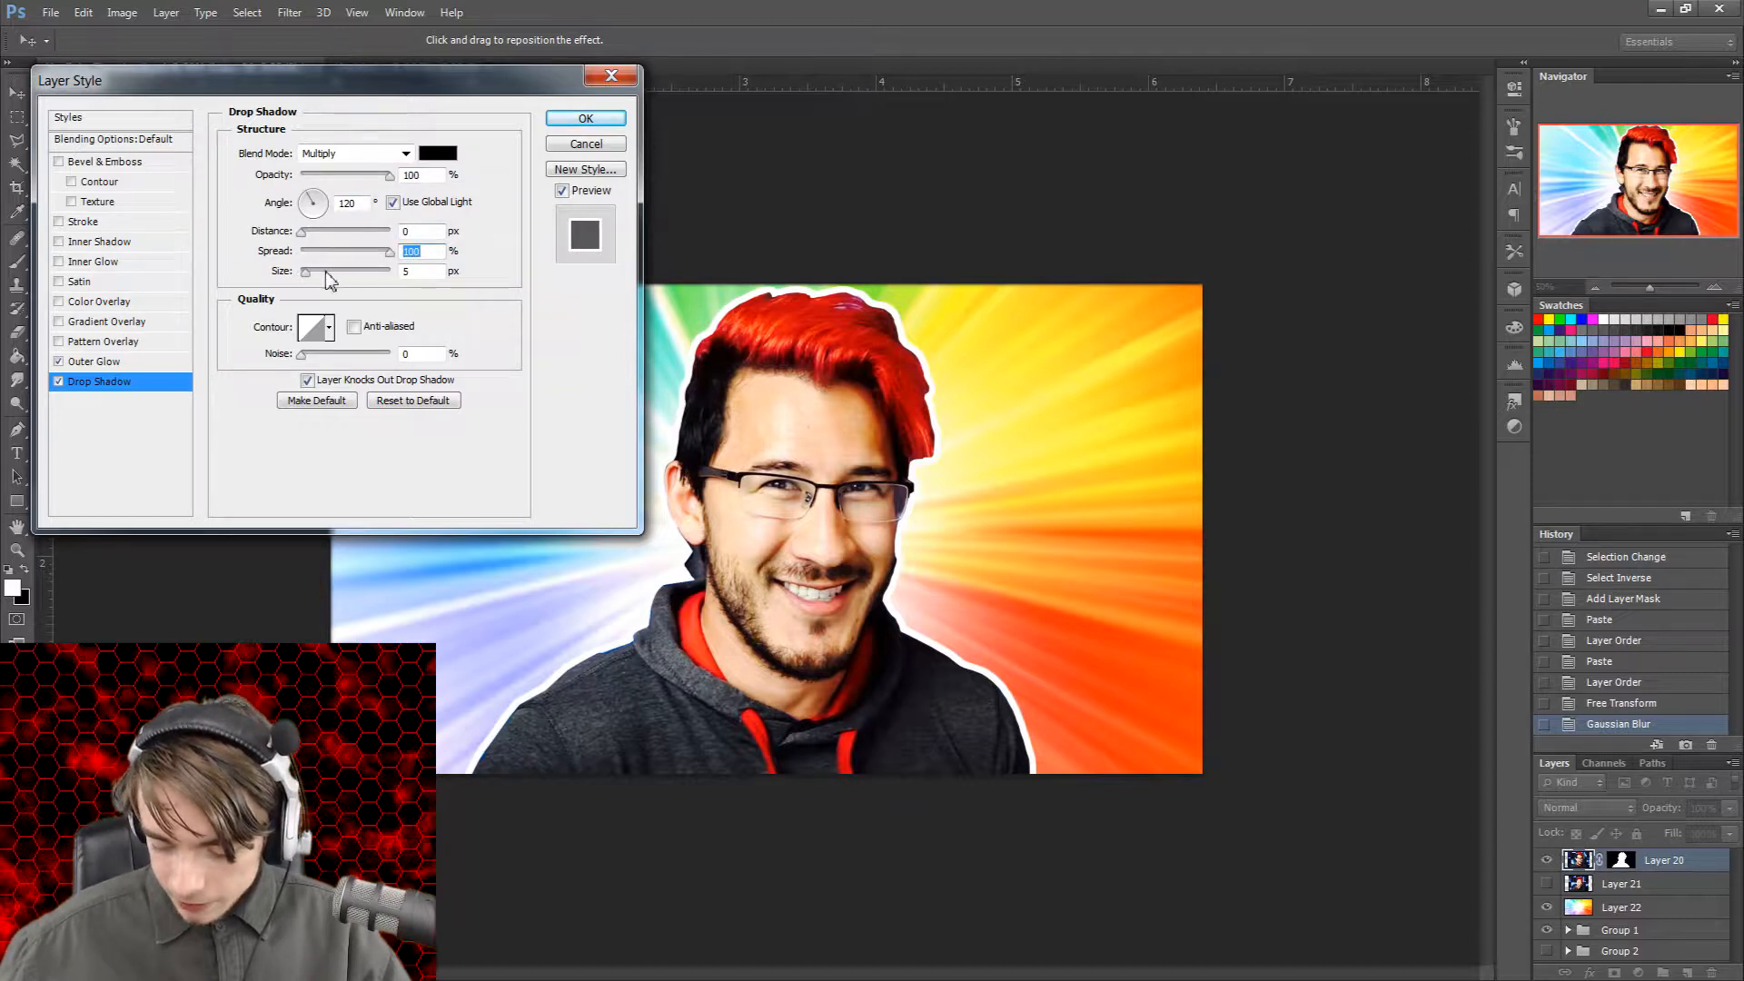
left_click_drag(304, 273, 319, 273)
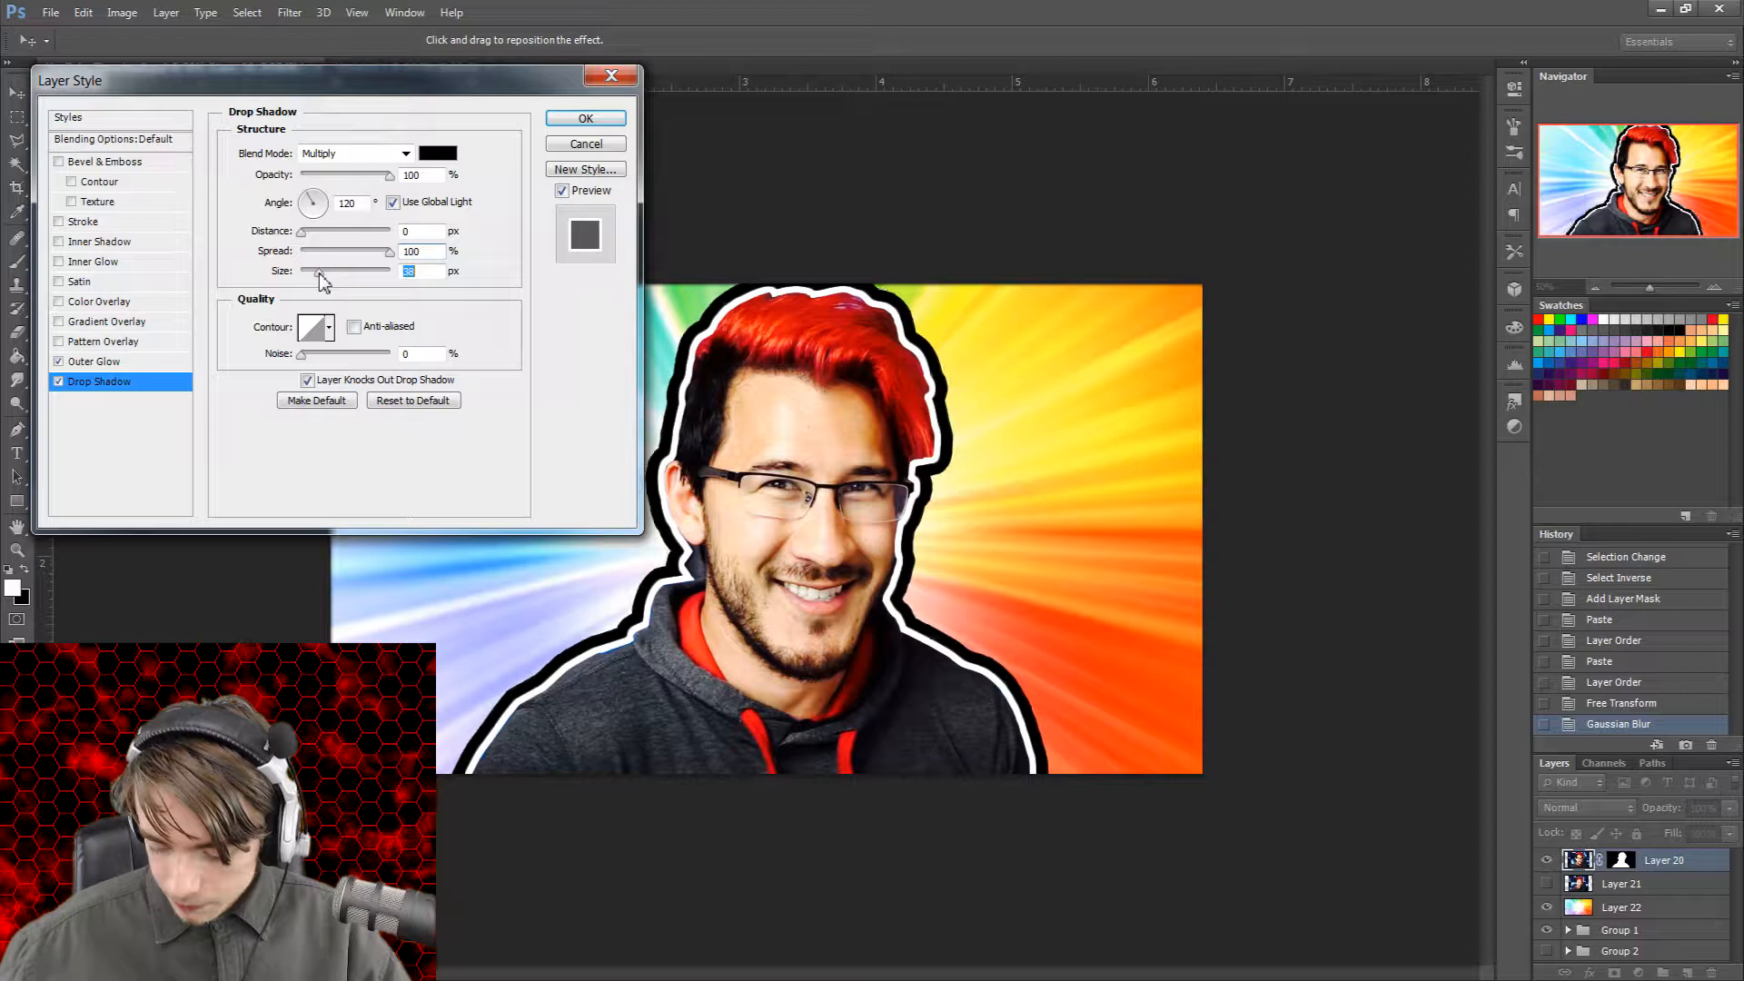
left_click_drag(320, 282, 315, 279)
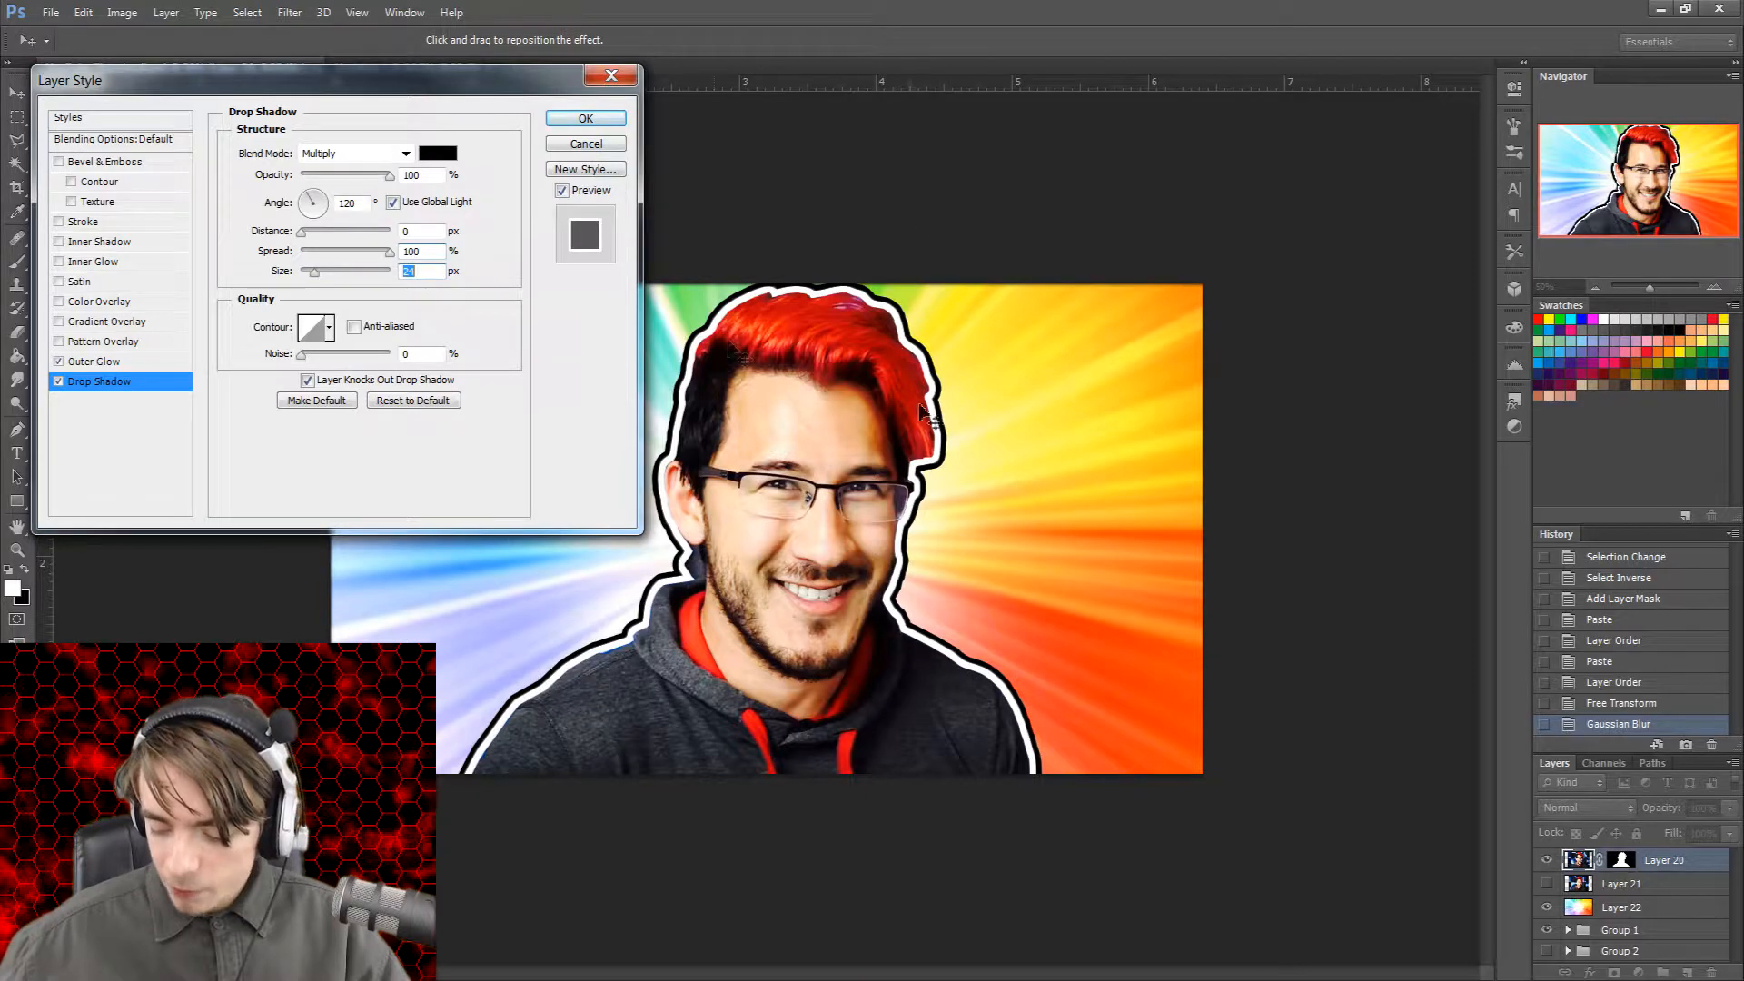
left_click(586, 125)
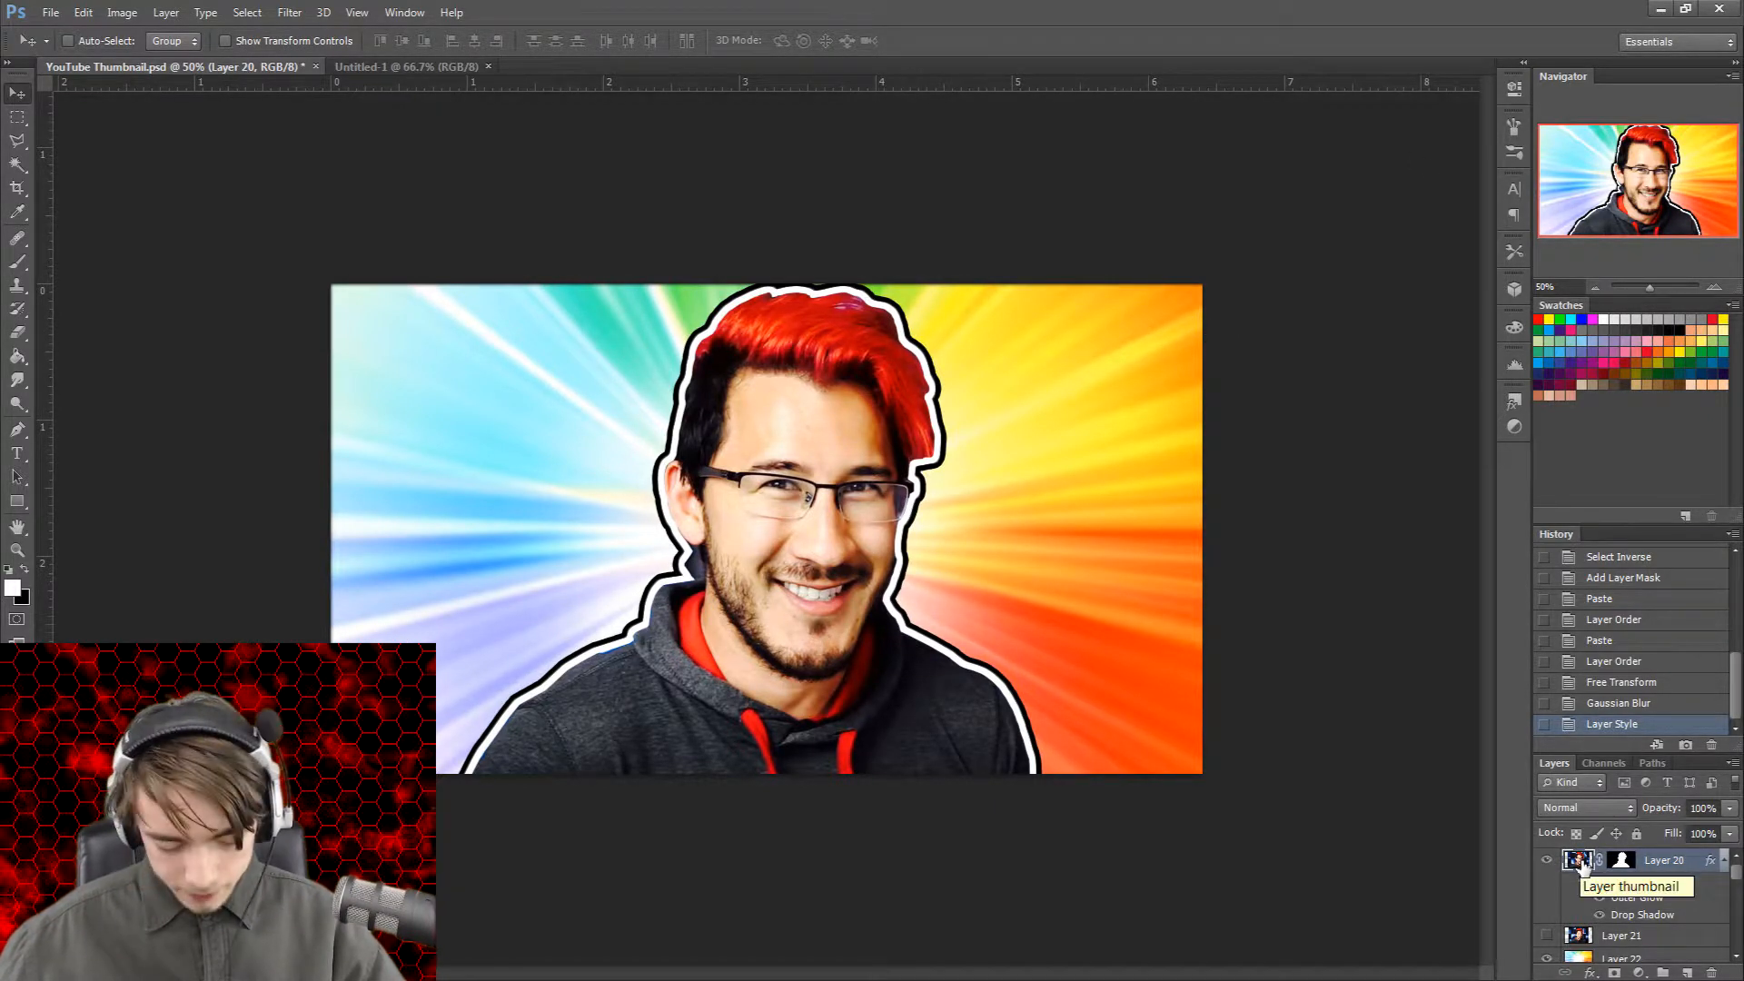
Step: Select both portrait layers together with the rainbow background layer in the layer stack
scroll(1592, 911, "down", 3)
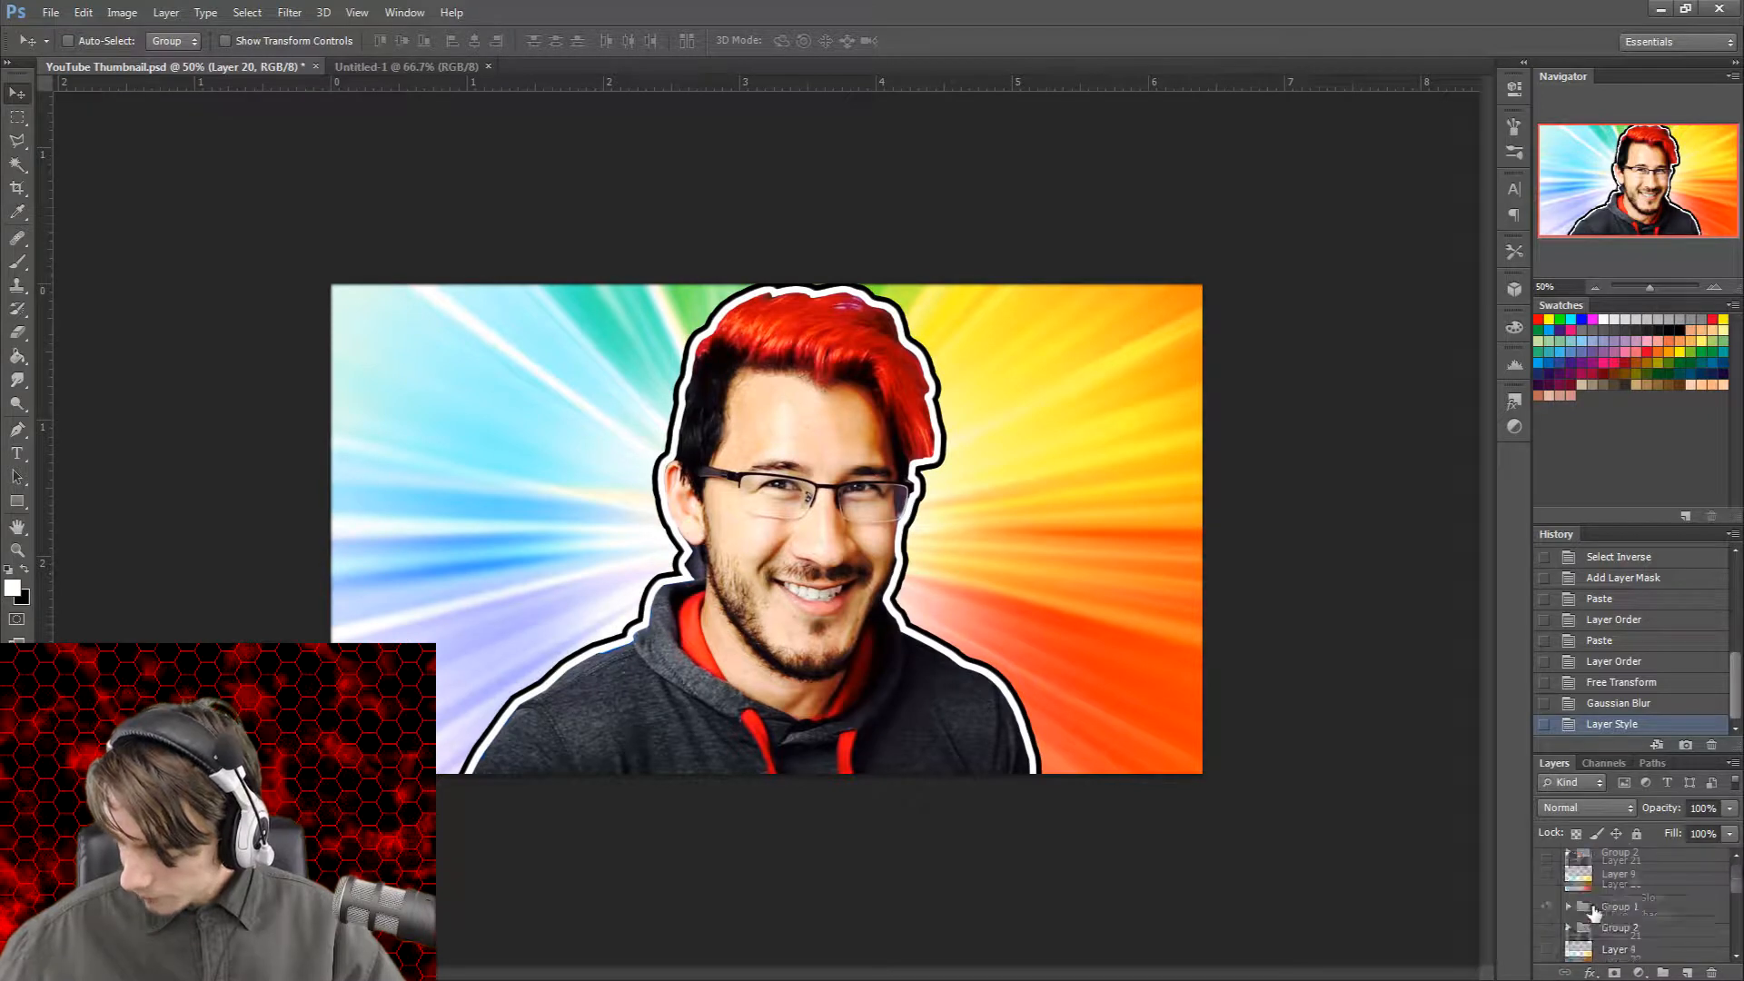
scroll(1591, 899, "up", 3)
left_click(1585, 933, "shift")
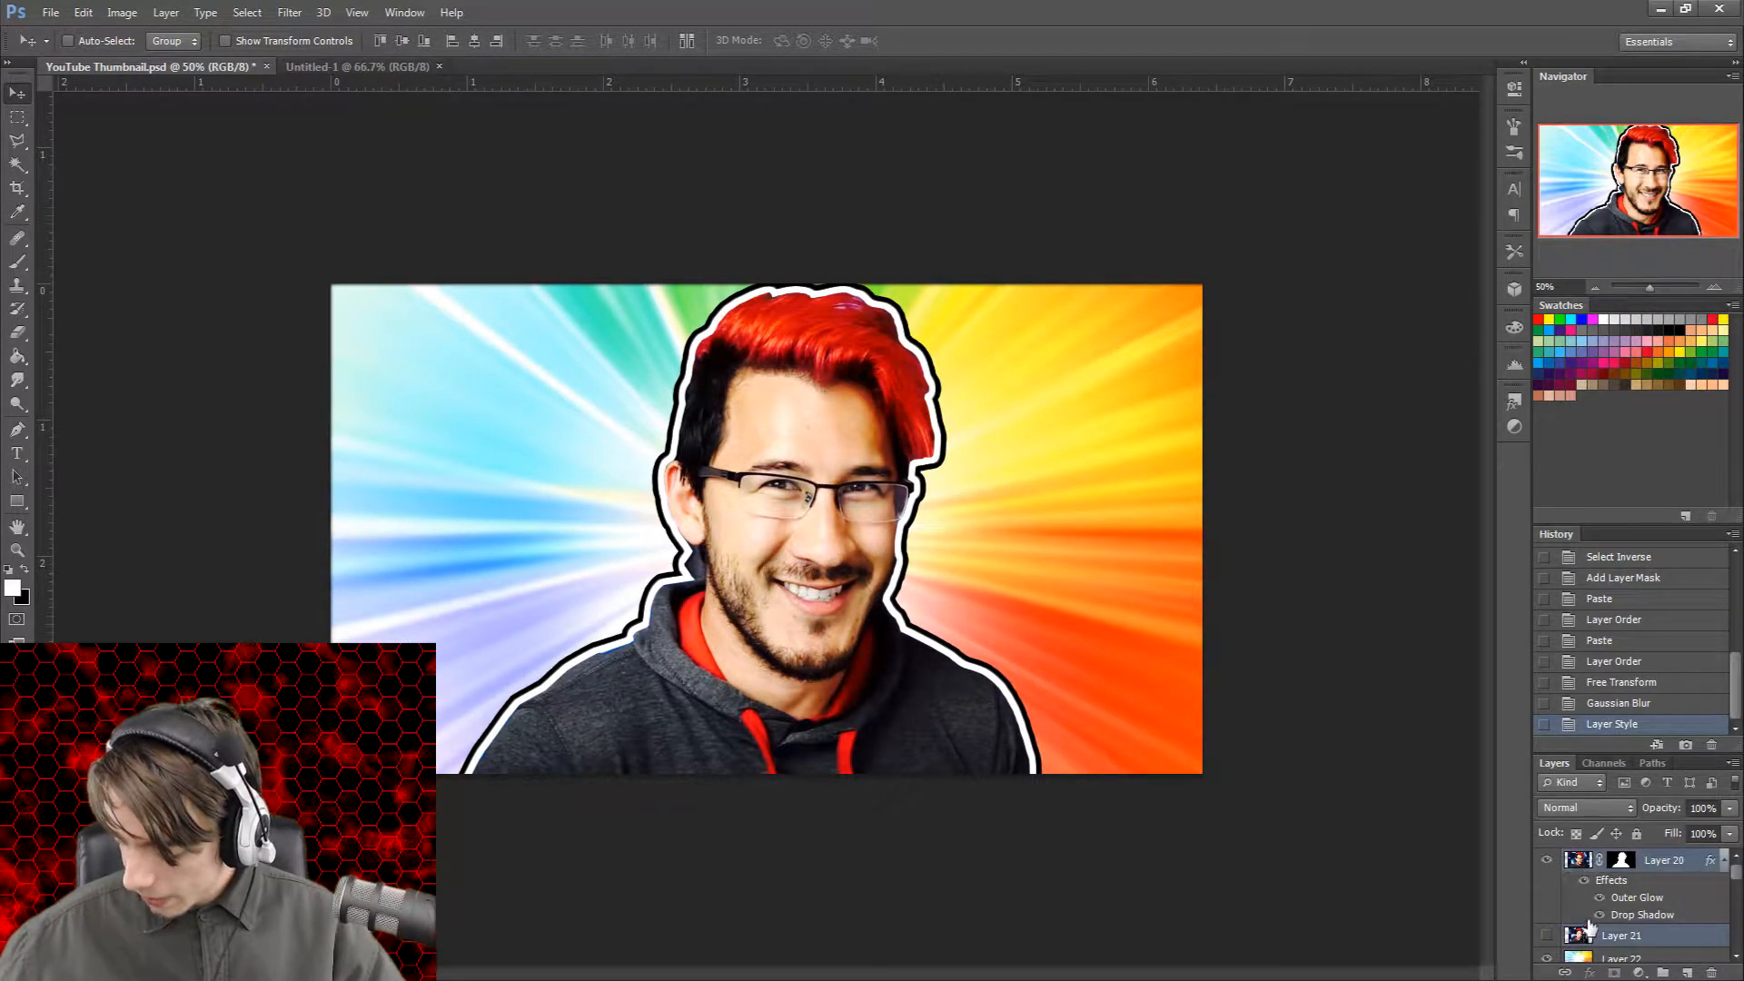
scroll(1587, 930, "down", 2)
scroll(1585, 894, "down", 2)
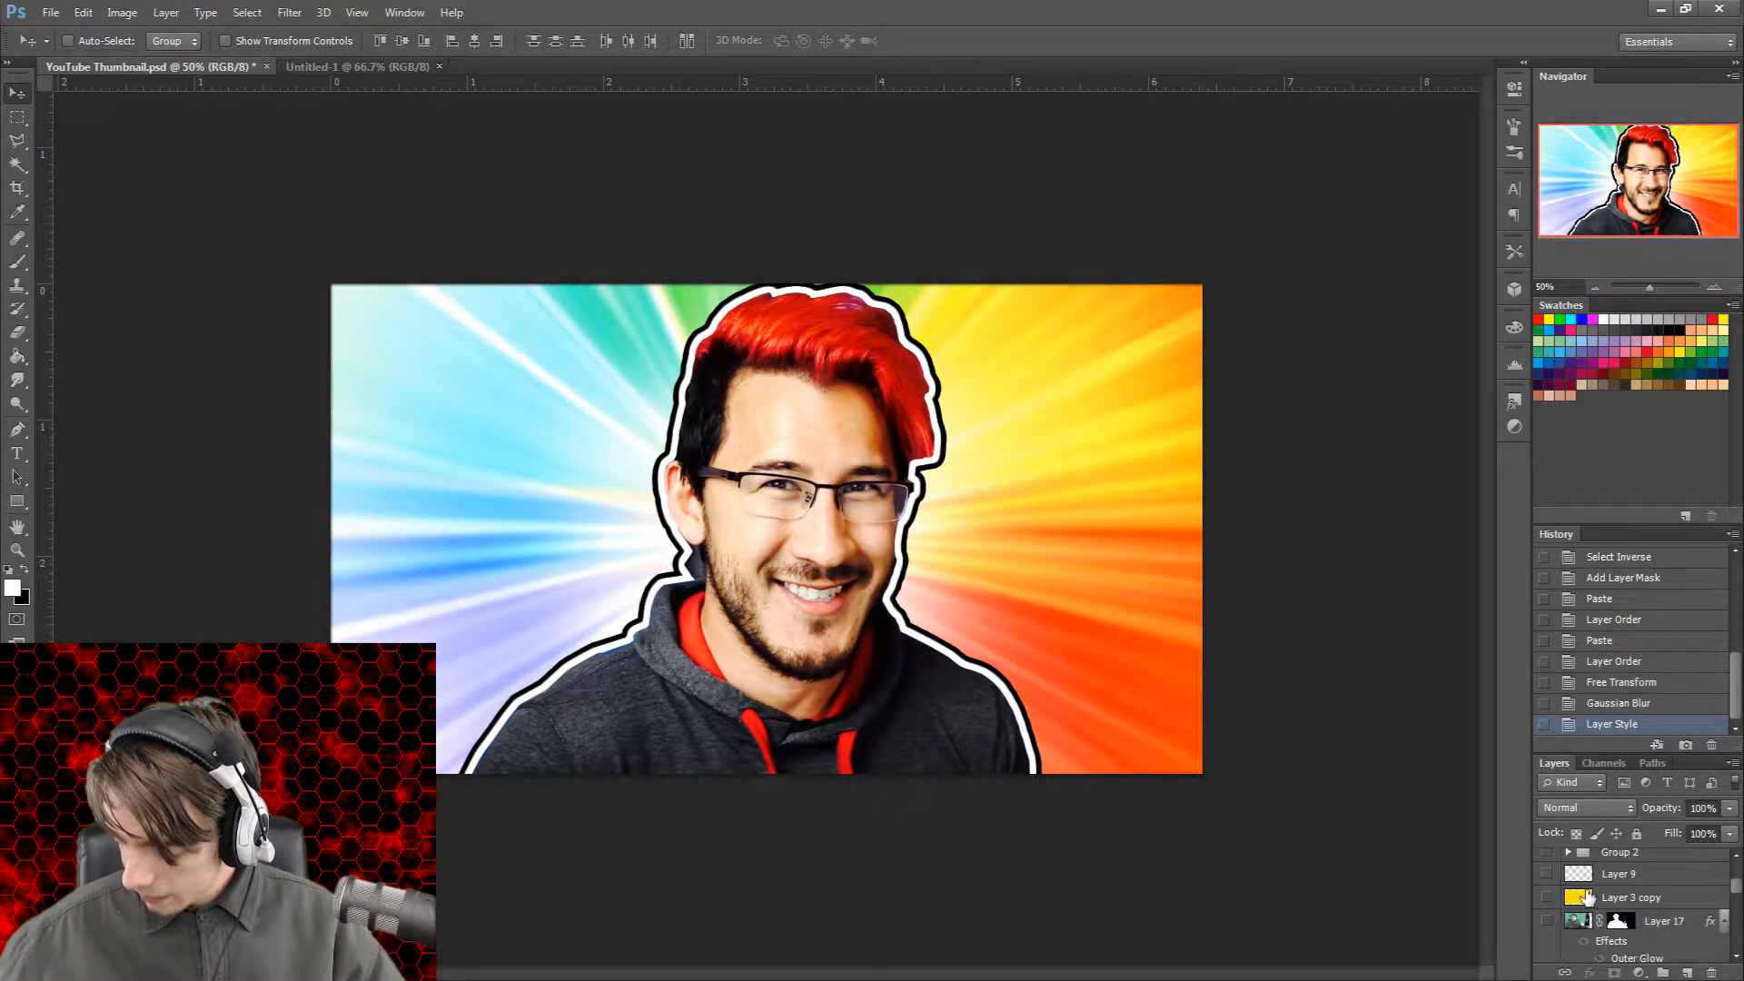
scroll(1586, 898, "up", 2)
scroll(1588, 870, "up", 2)
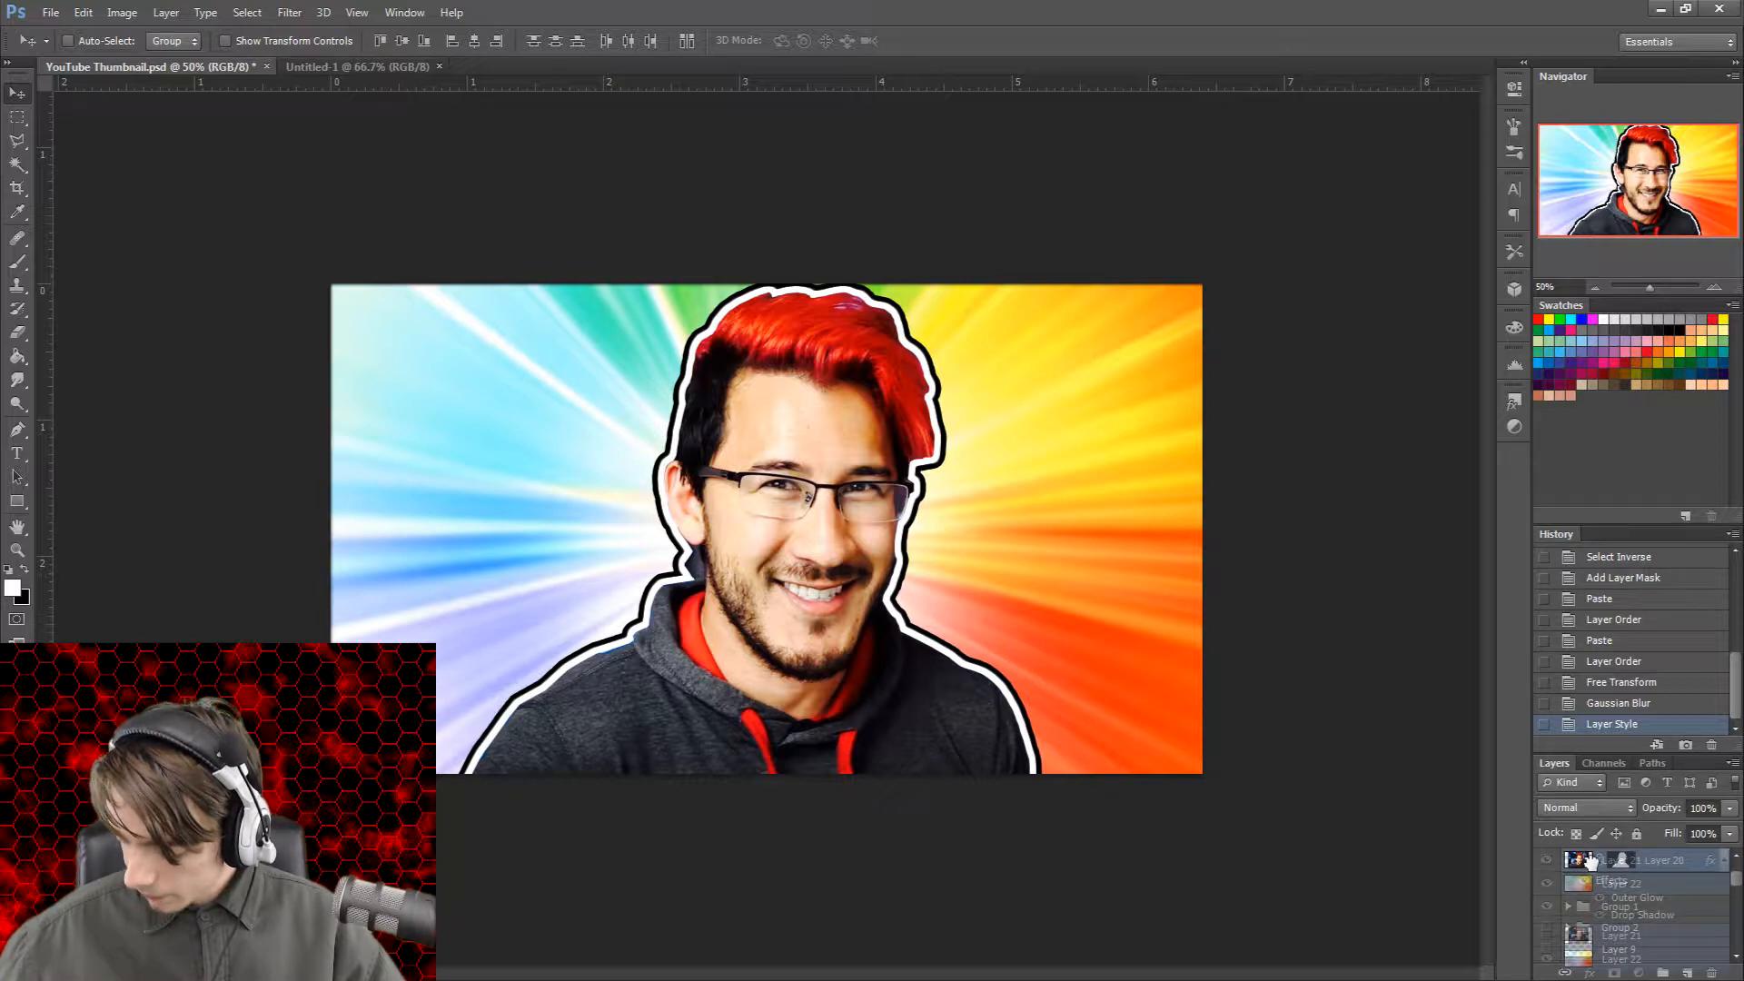
scroll(1592, 868, "down", 2)
scroll(1594, 879, "up", 2)
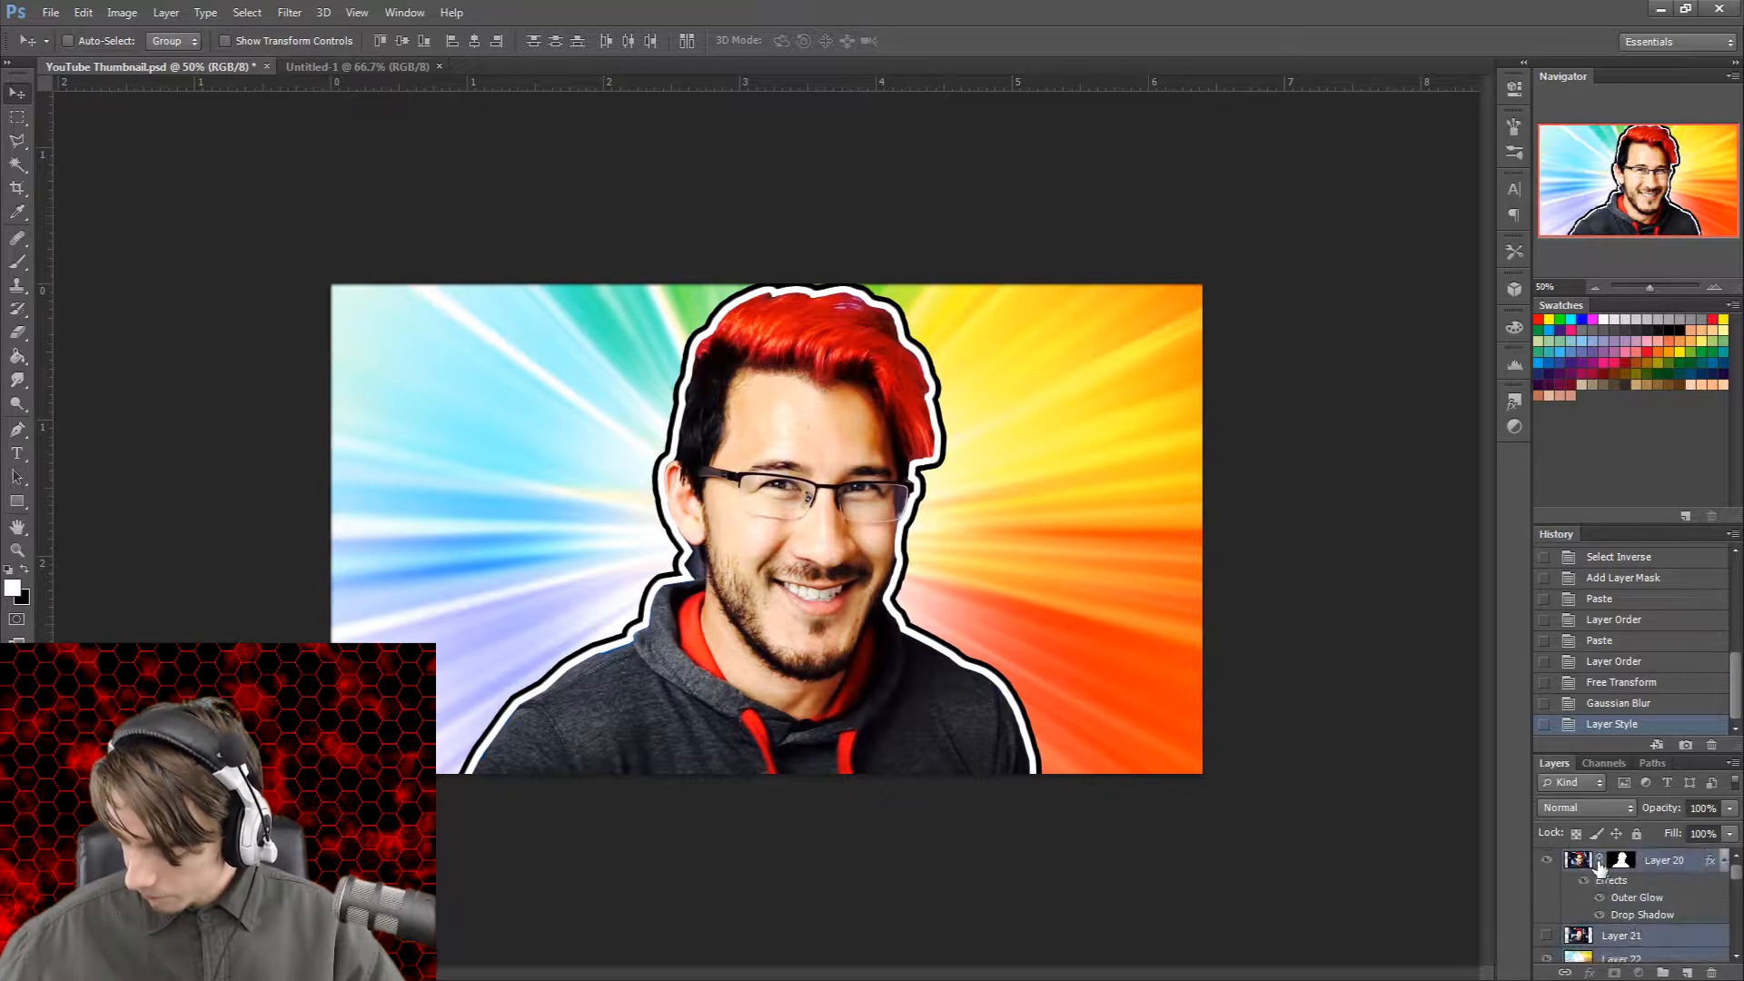
scroll(1599, 870, "down", 2)
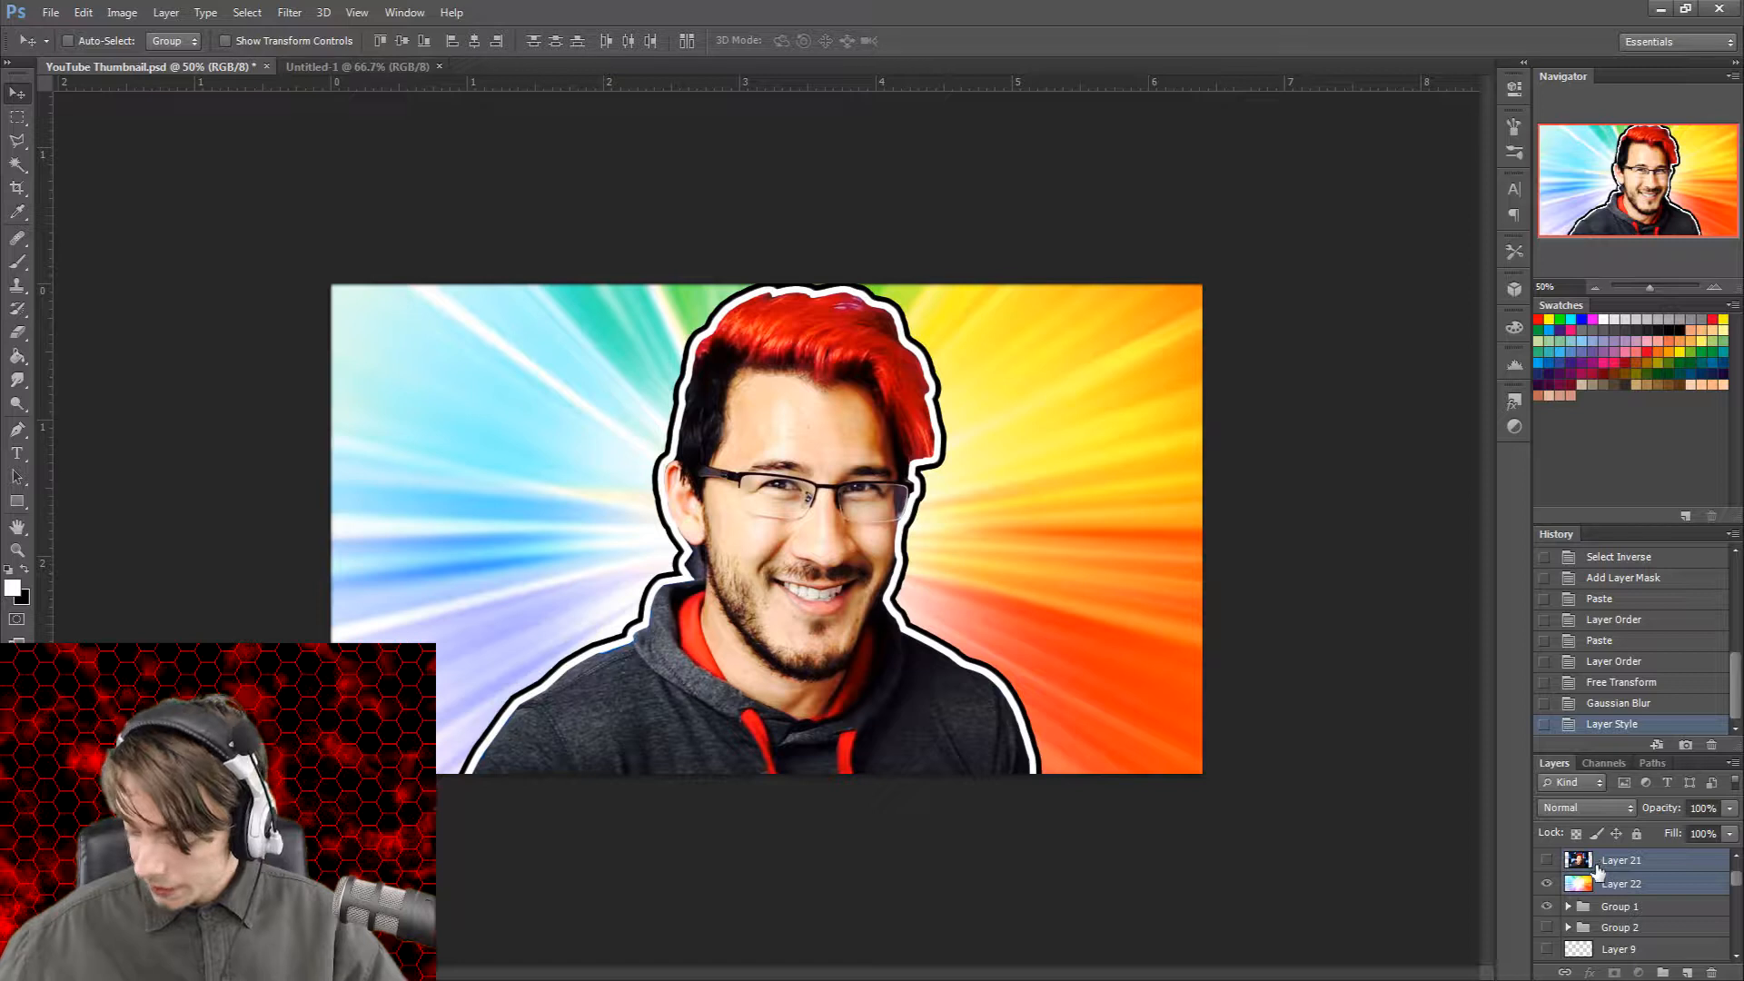
scroll(1587, 870, "up", 3)
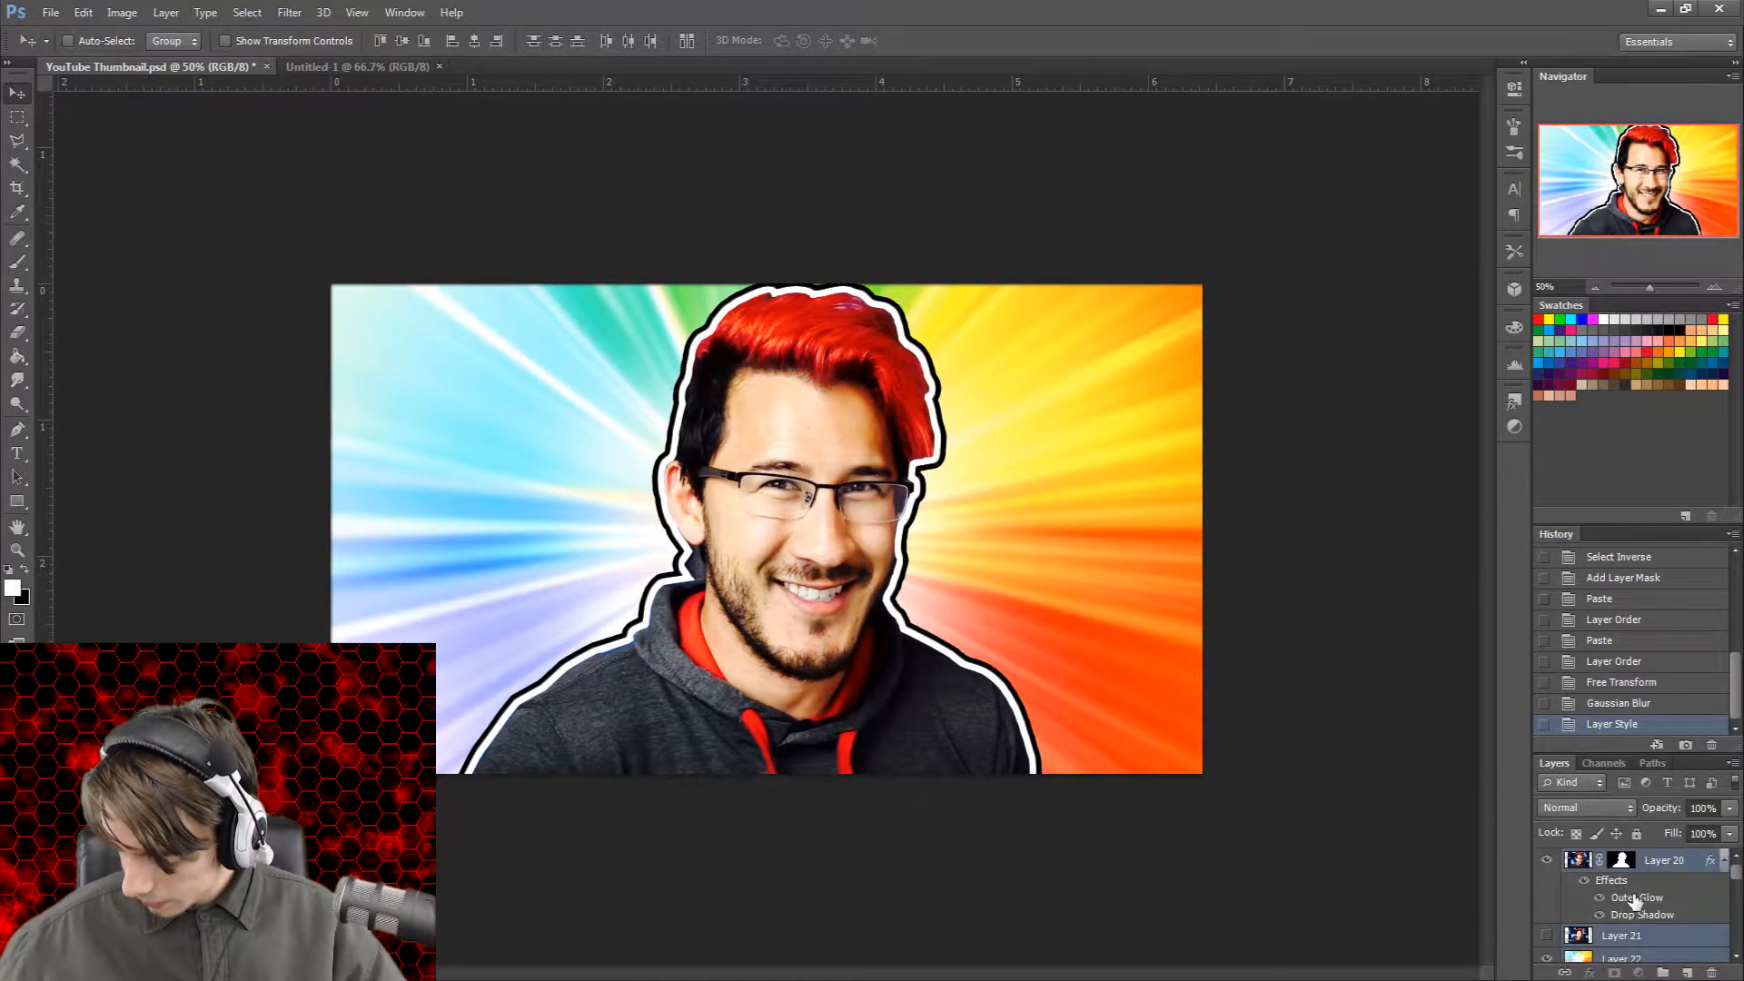
Step: Move the logo group, Group 1, above the masked portrait layer to the top of the layer stack
scroll(1626, 899, "down", 2)
left_click(1566, 915)
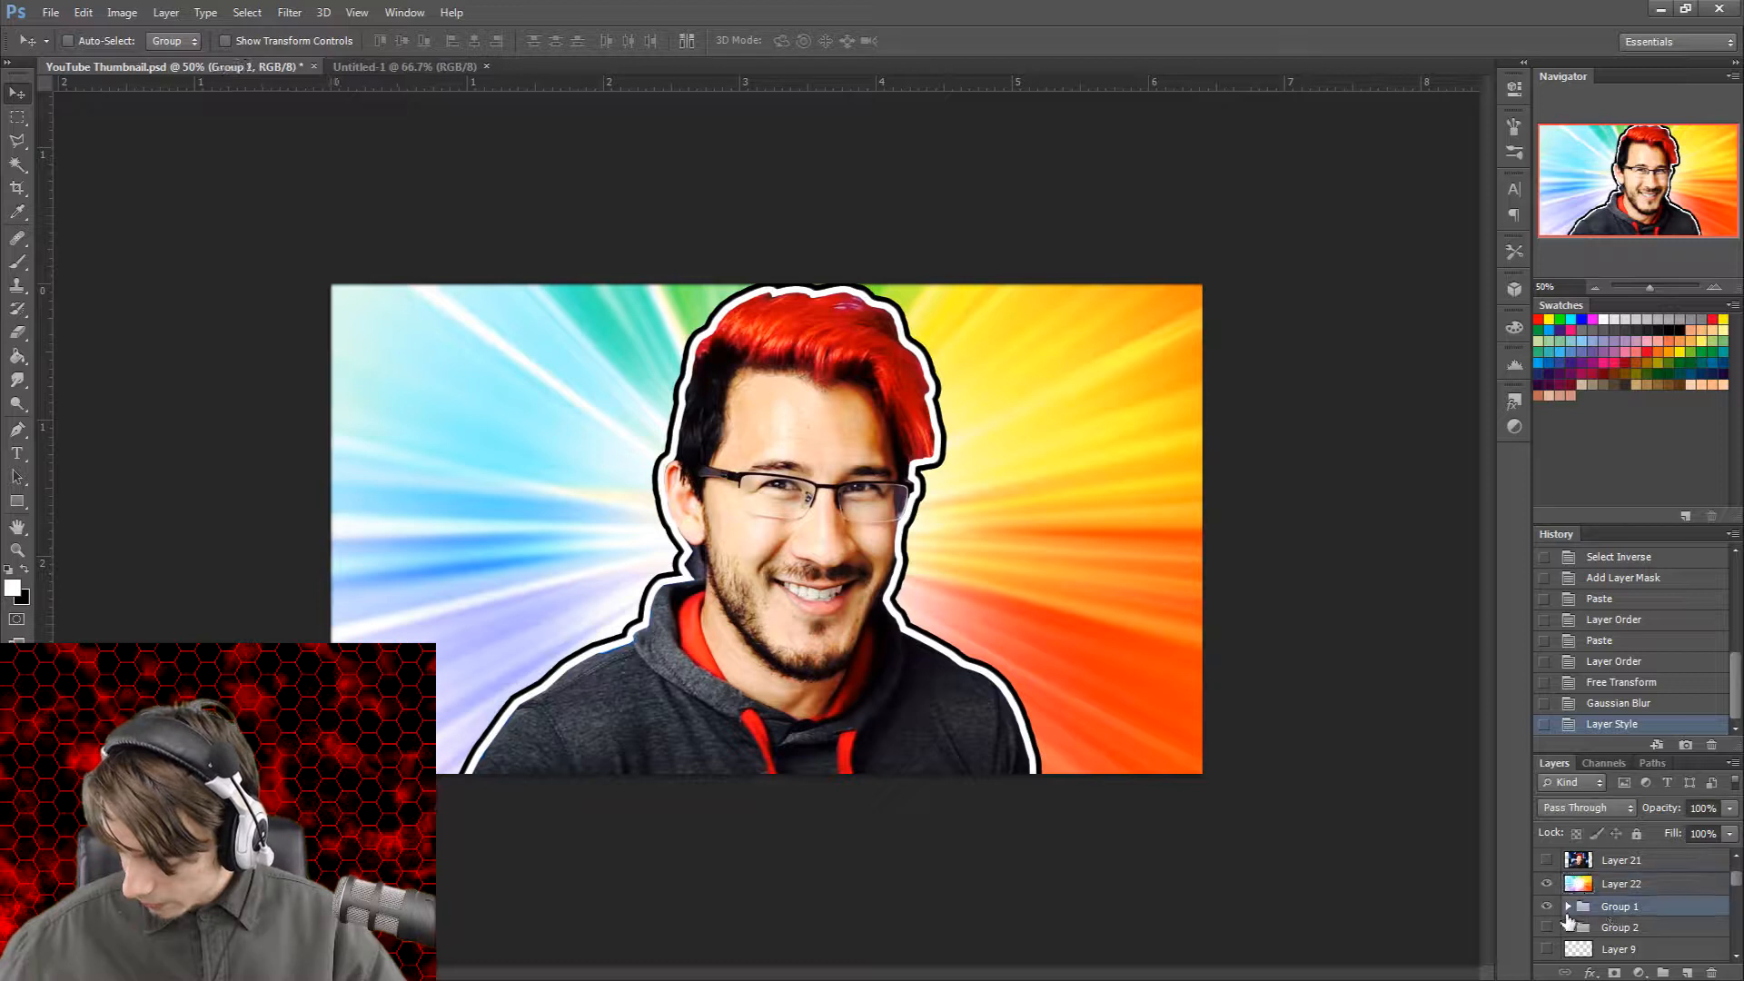
left_click_drag(1621, 911, 1630, 861)
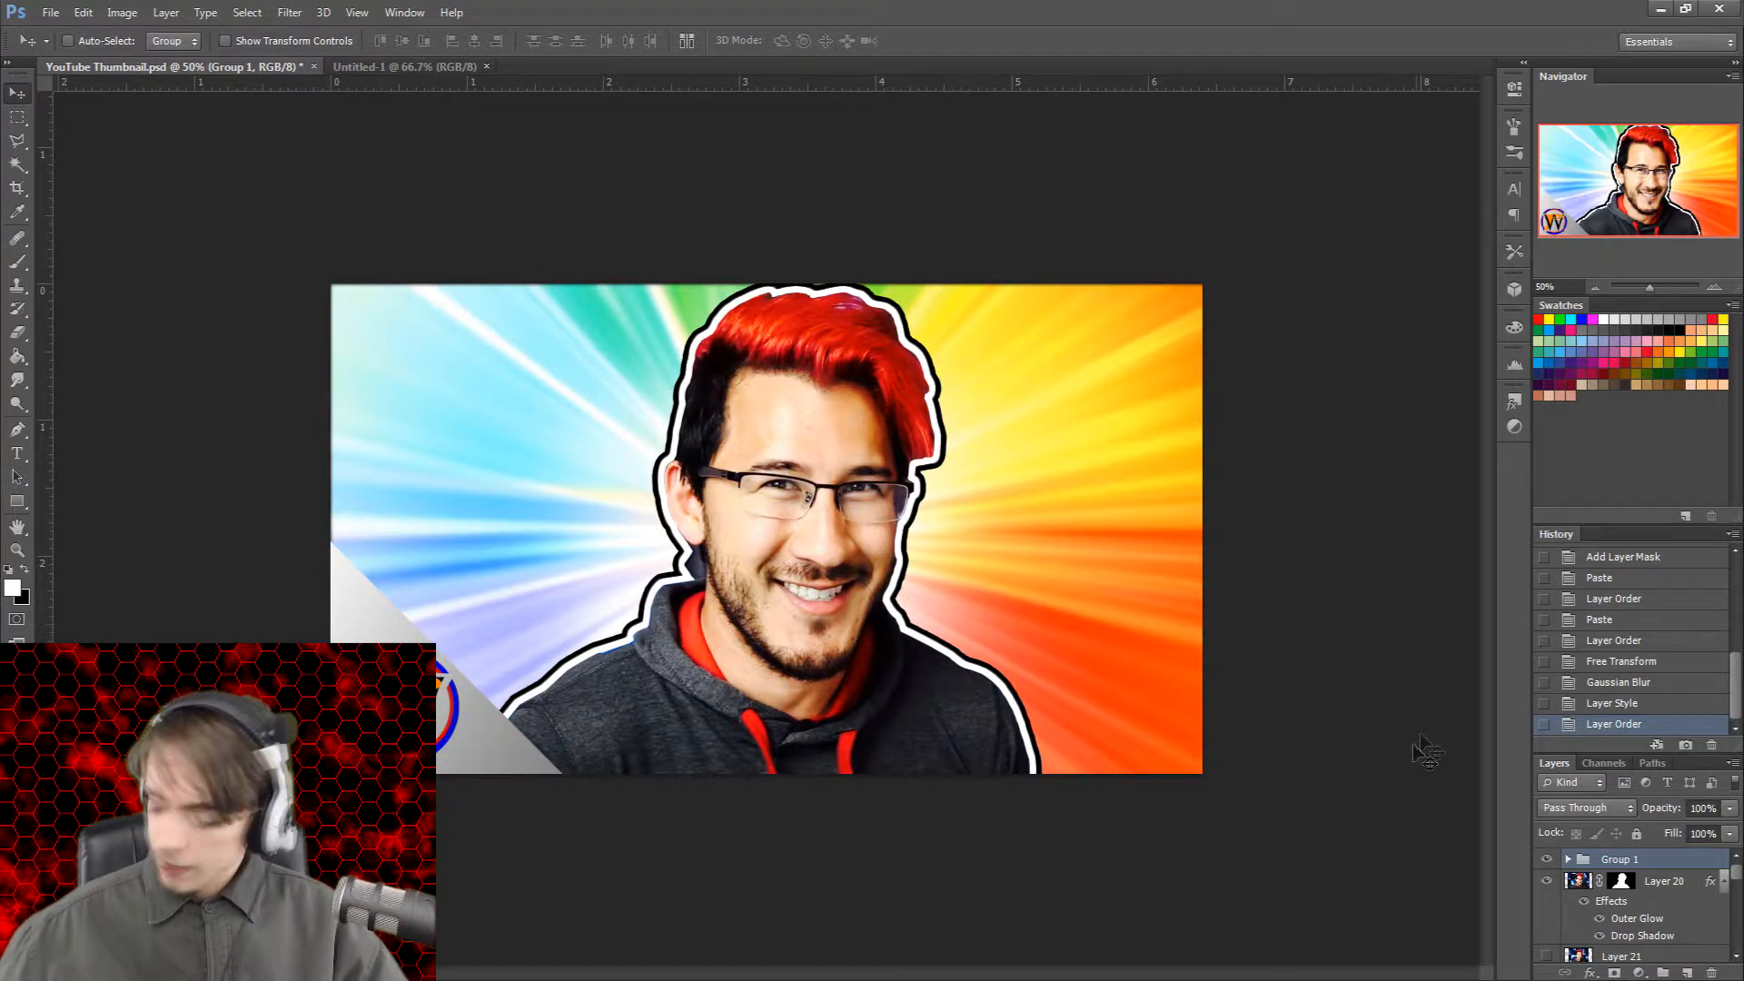
Step: Try the outlined portrait at several horizontal positions, ending near the centre of the thumbnail
left_click(1583, 884)
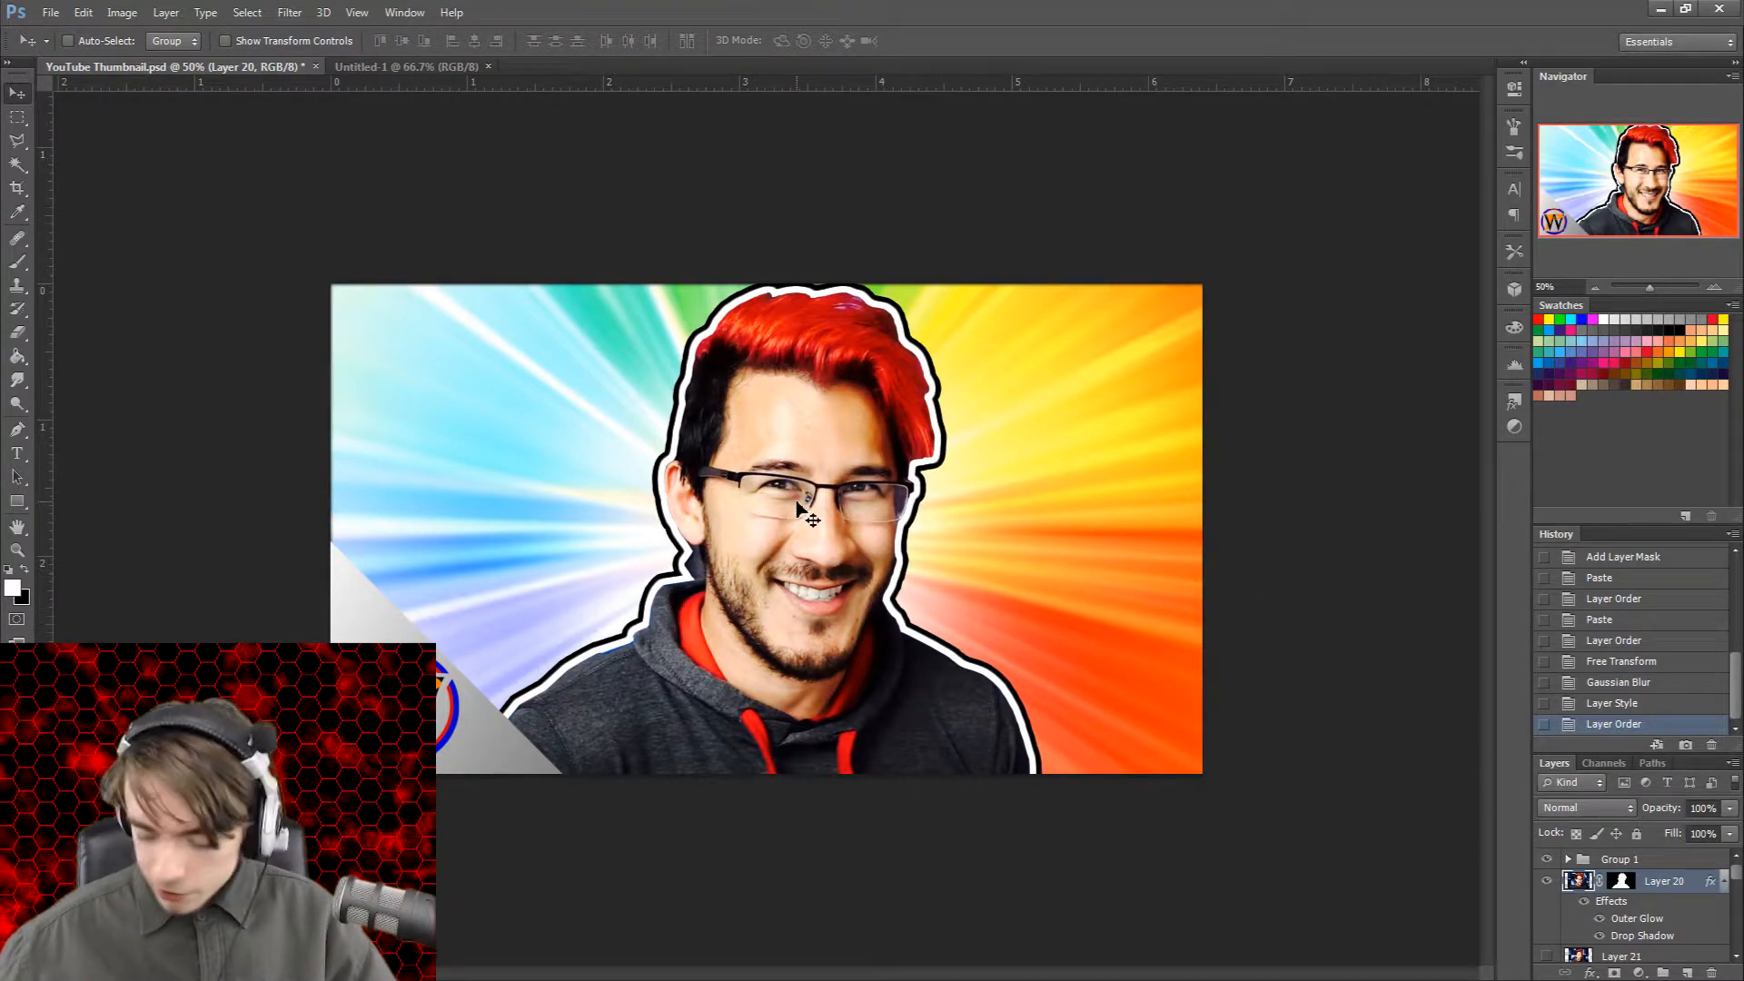
left_click_drag(837, 514, 937, 498)
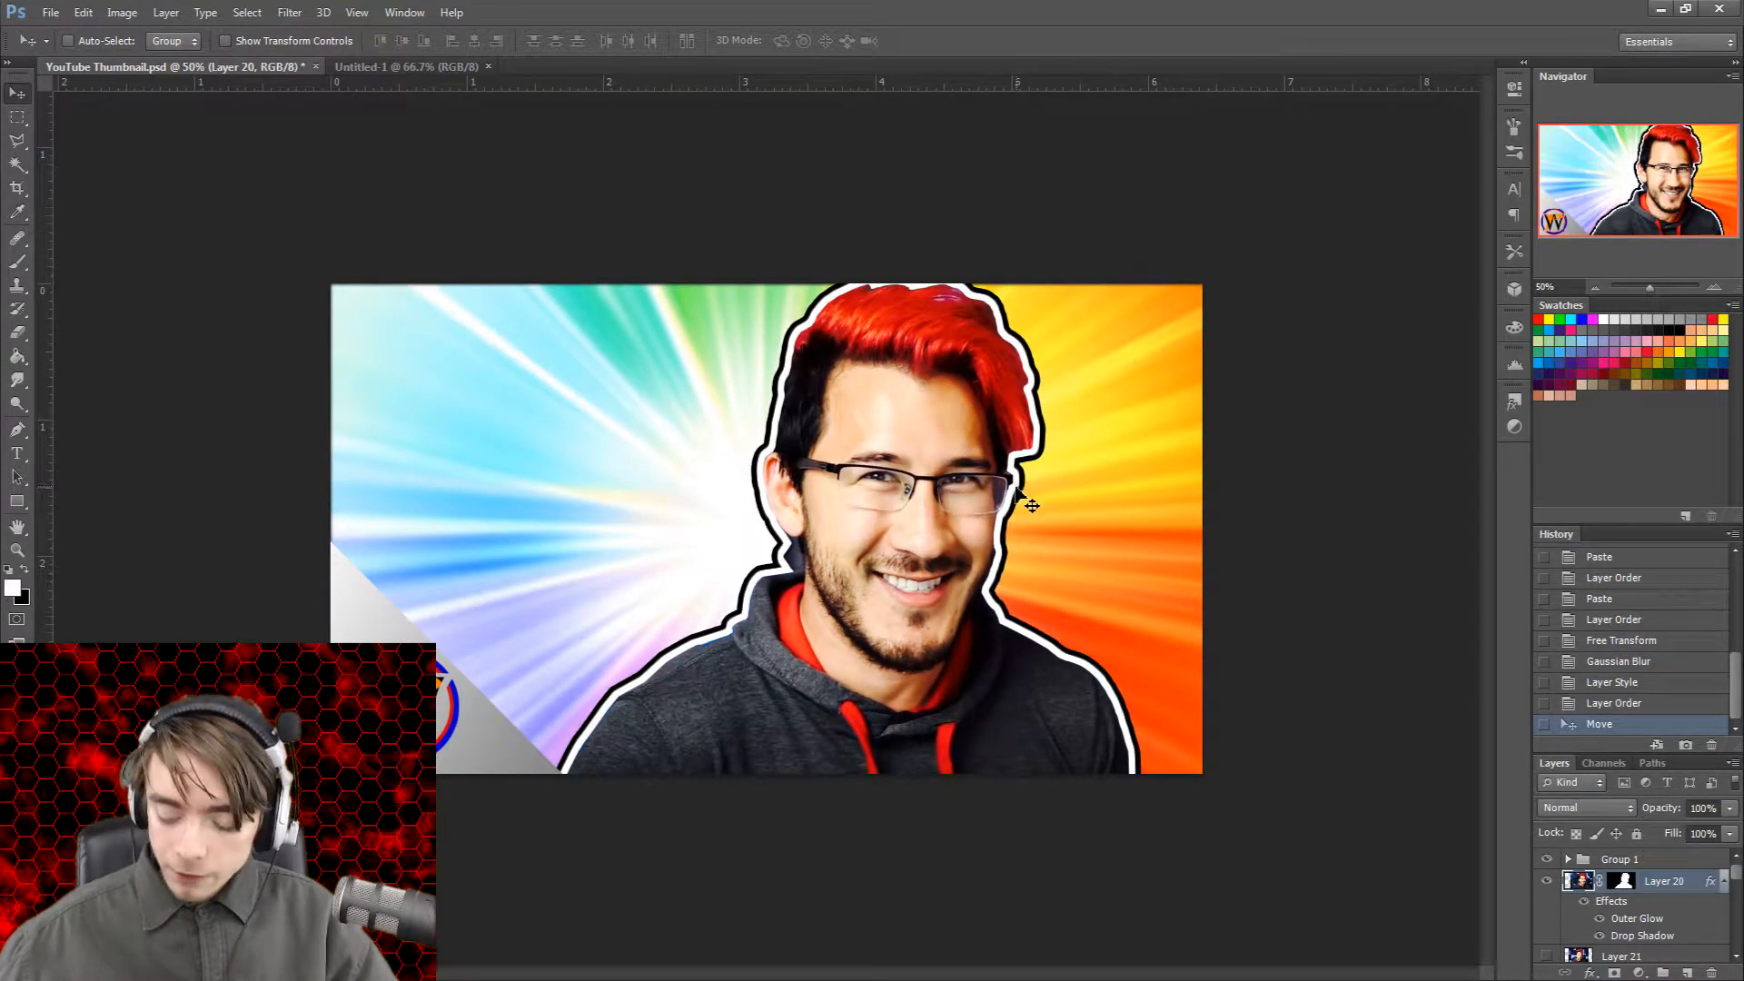
left_click_drag(861, 484, 788, 489)
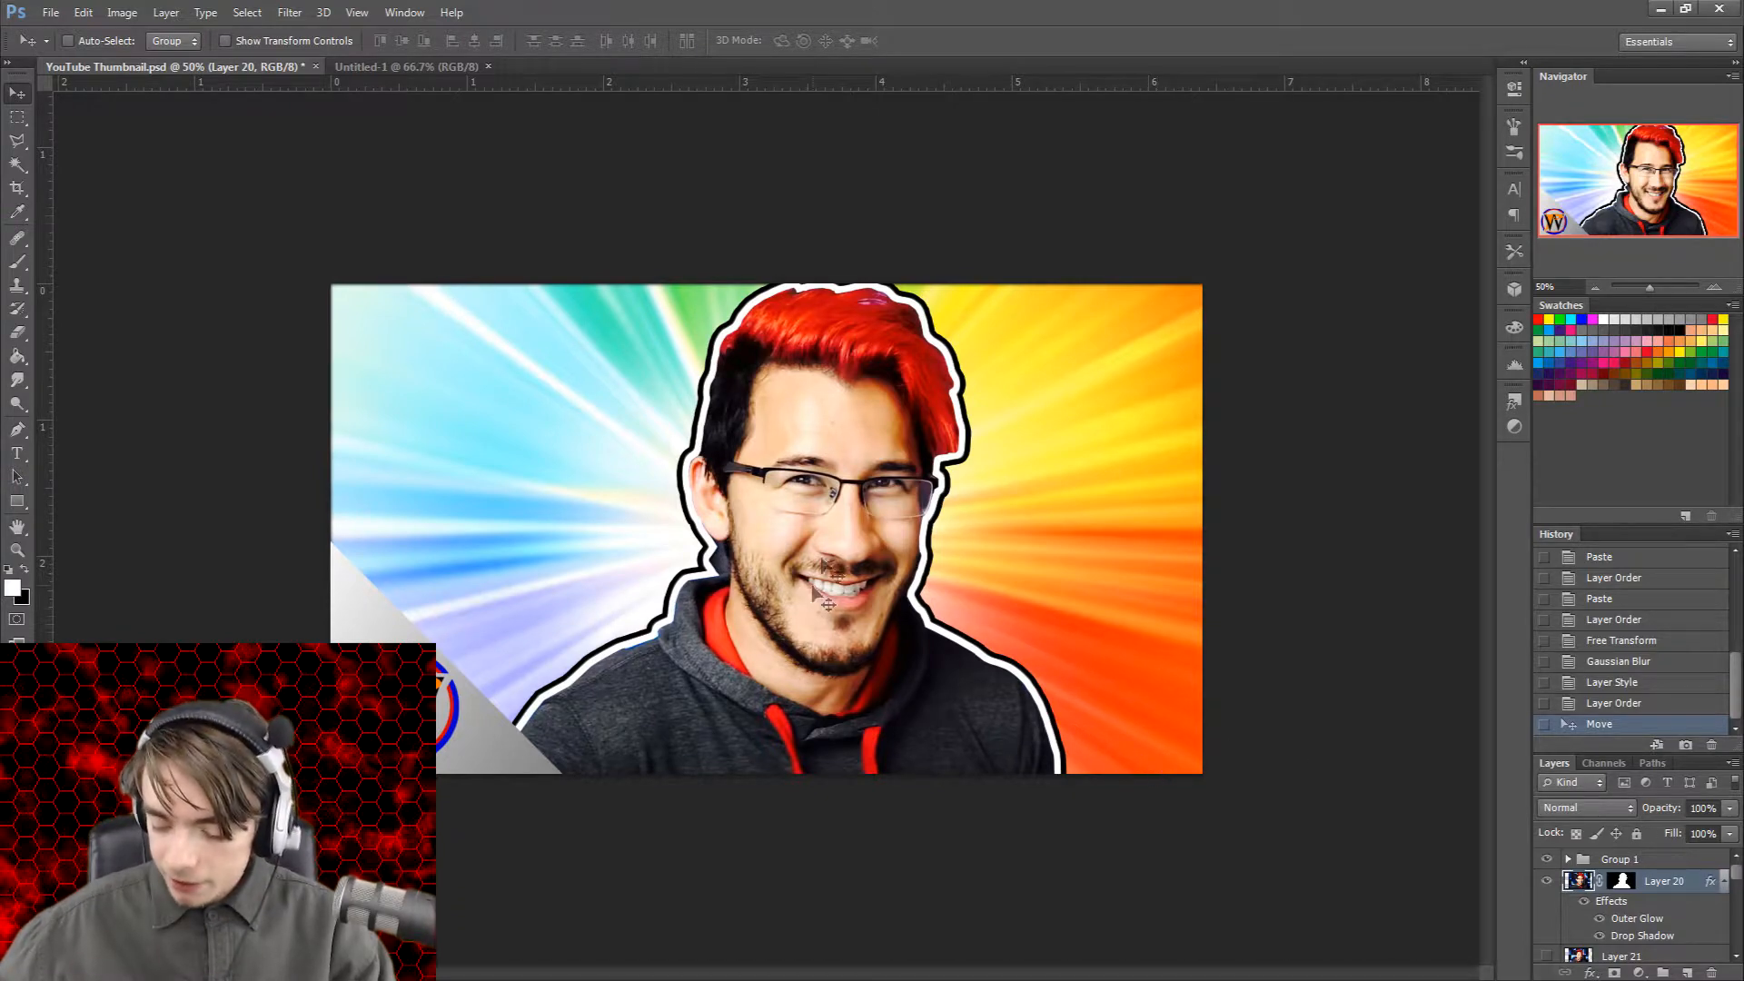
left_click_drag(844, 586, 985, 595)
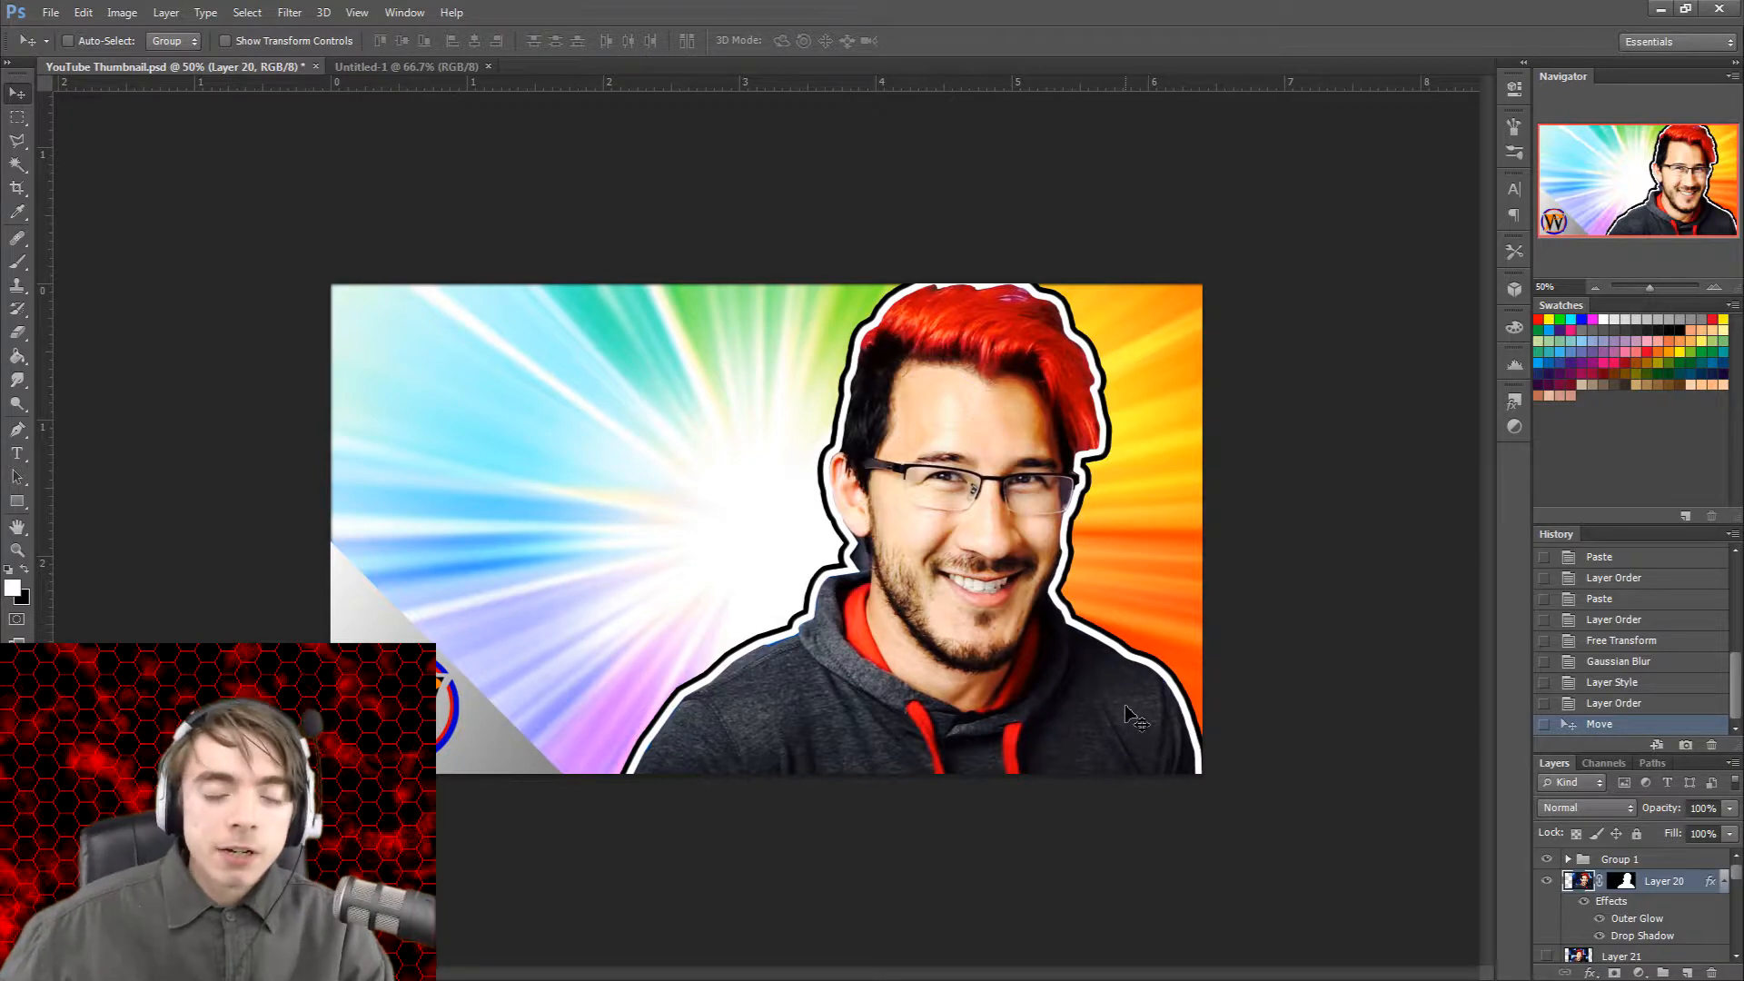
left_click_drag(982, 552, 837, 553)
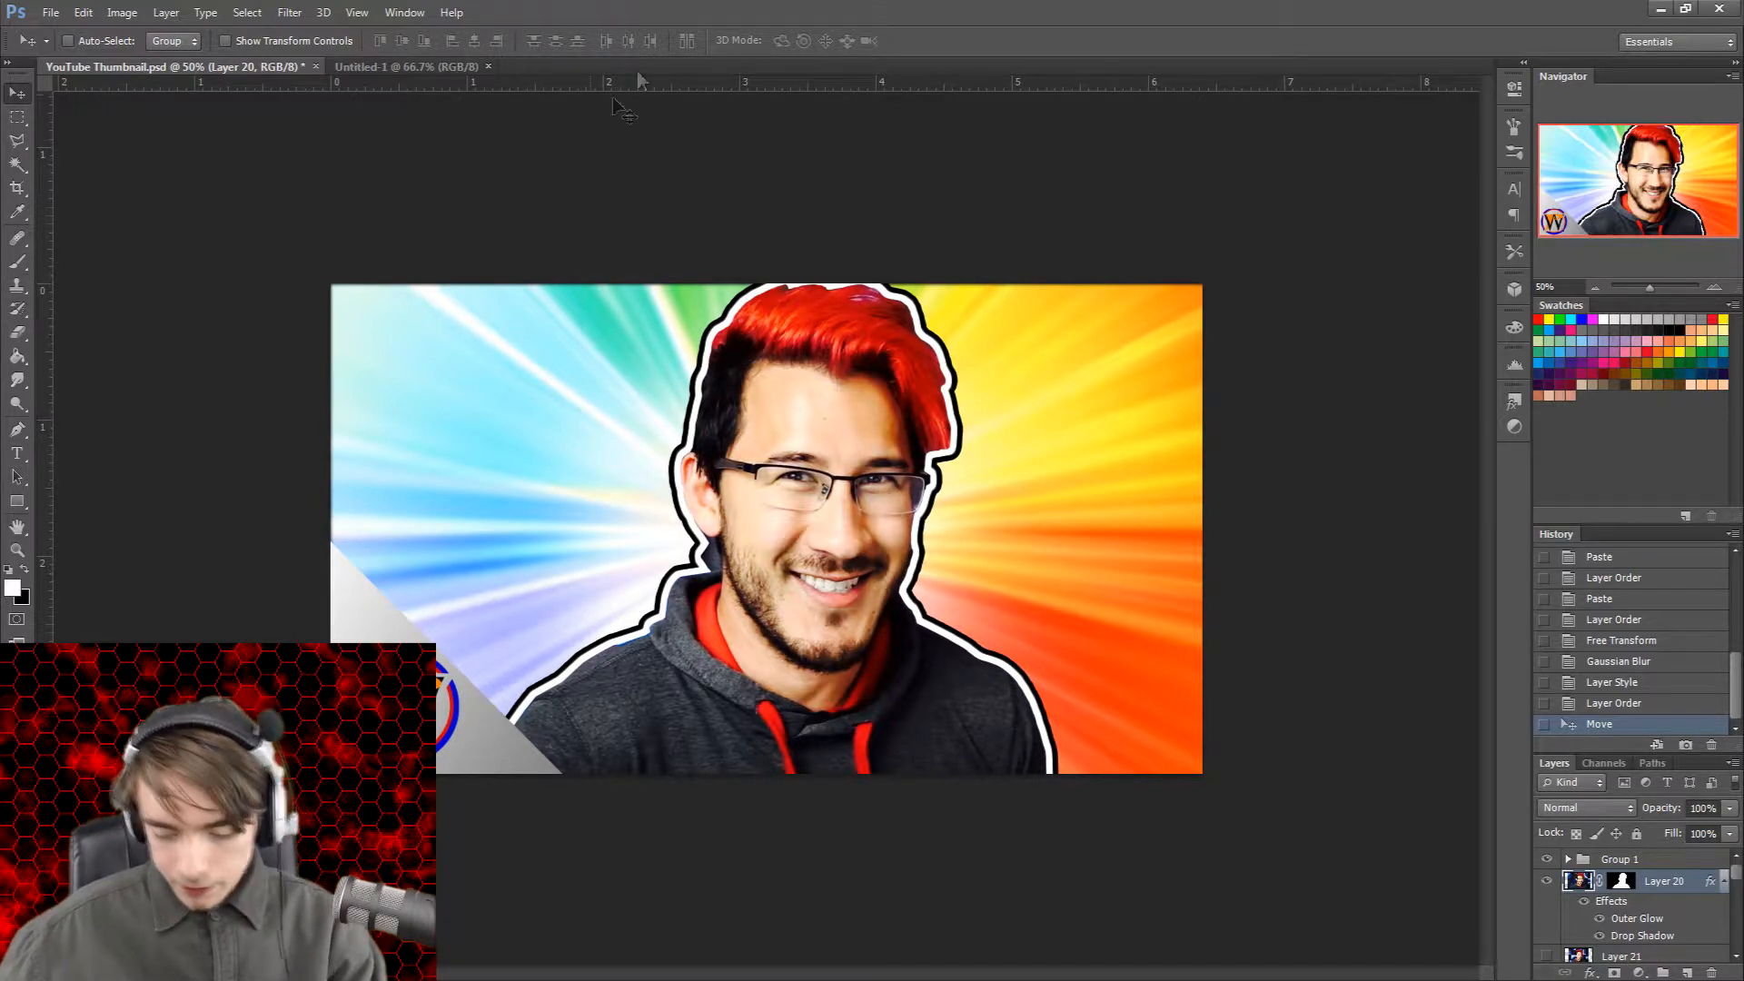
Step: Examine how the whole thumbnail reads at a very small display size
key("ctrl+minus")
key("ctrl+minus")
key("ctrl+minus")
key("ctrl+minus")
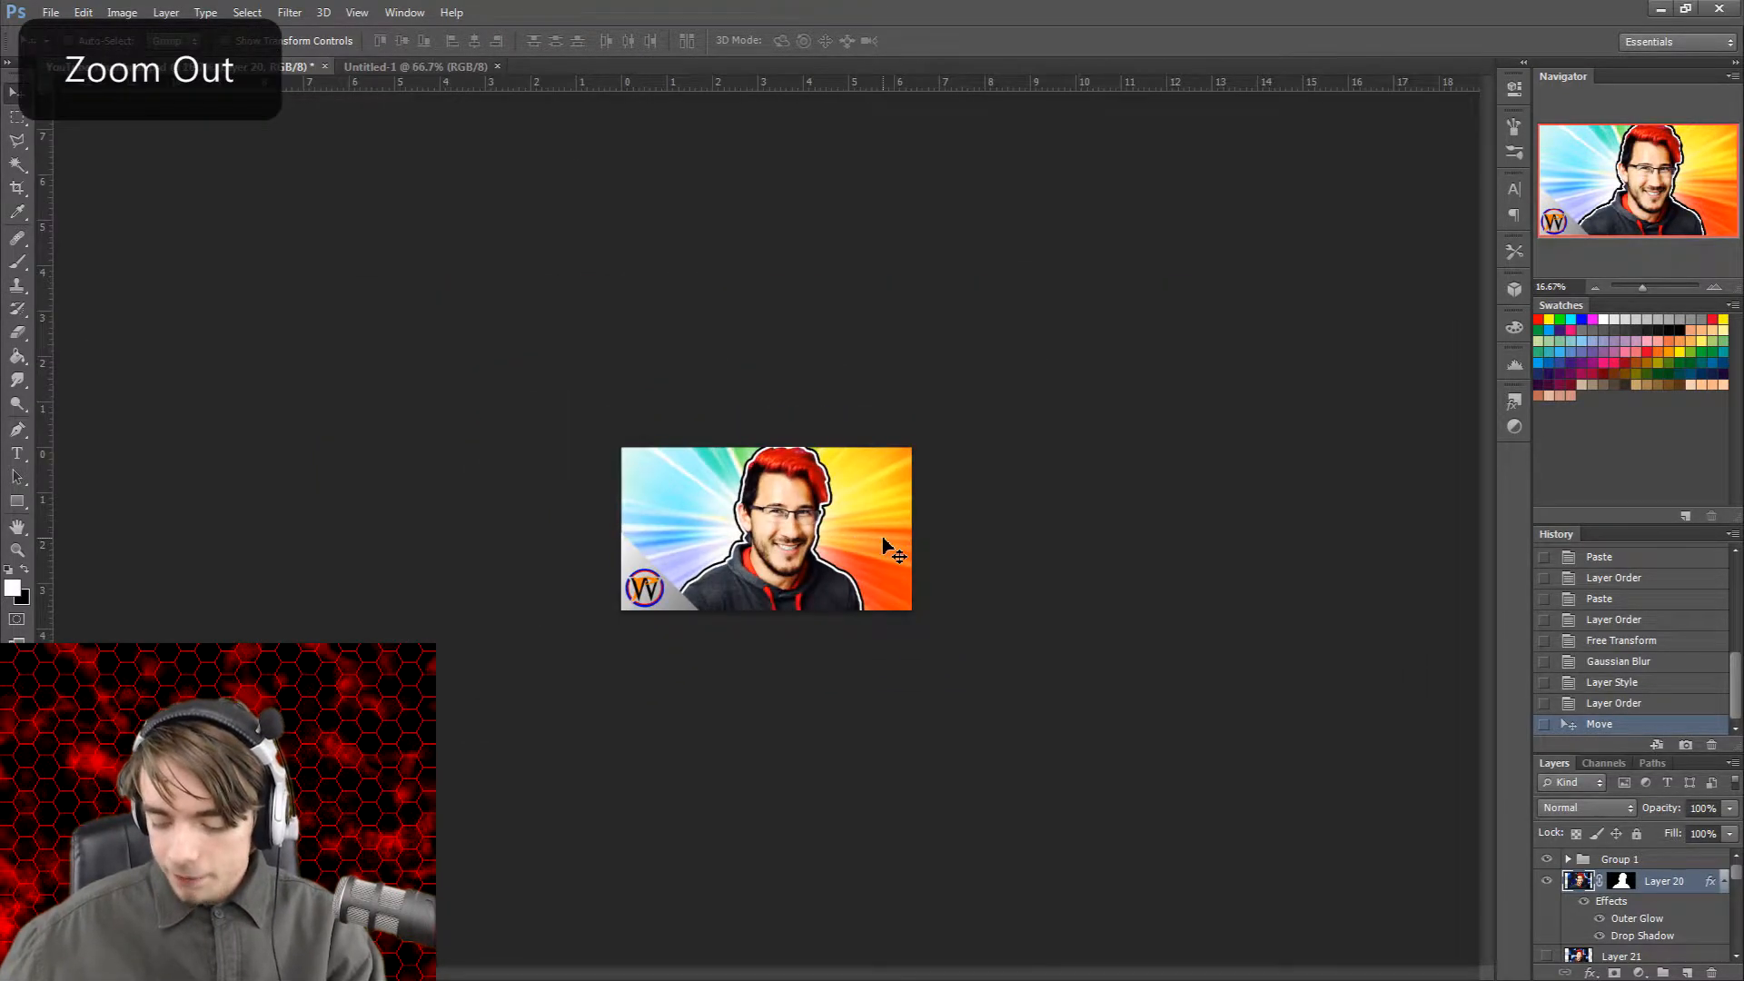
key("ctrl+minus")
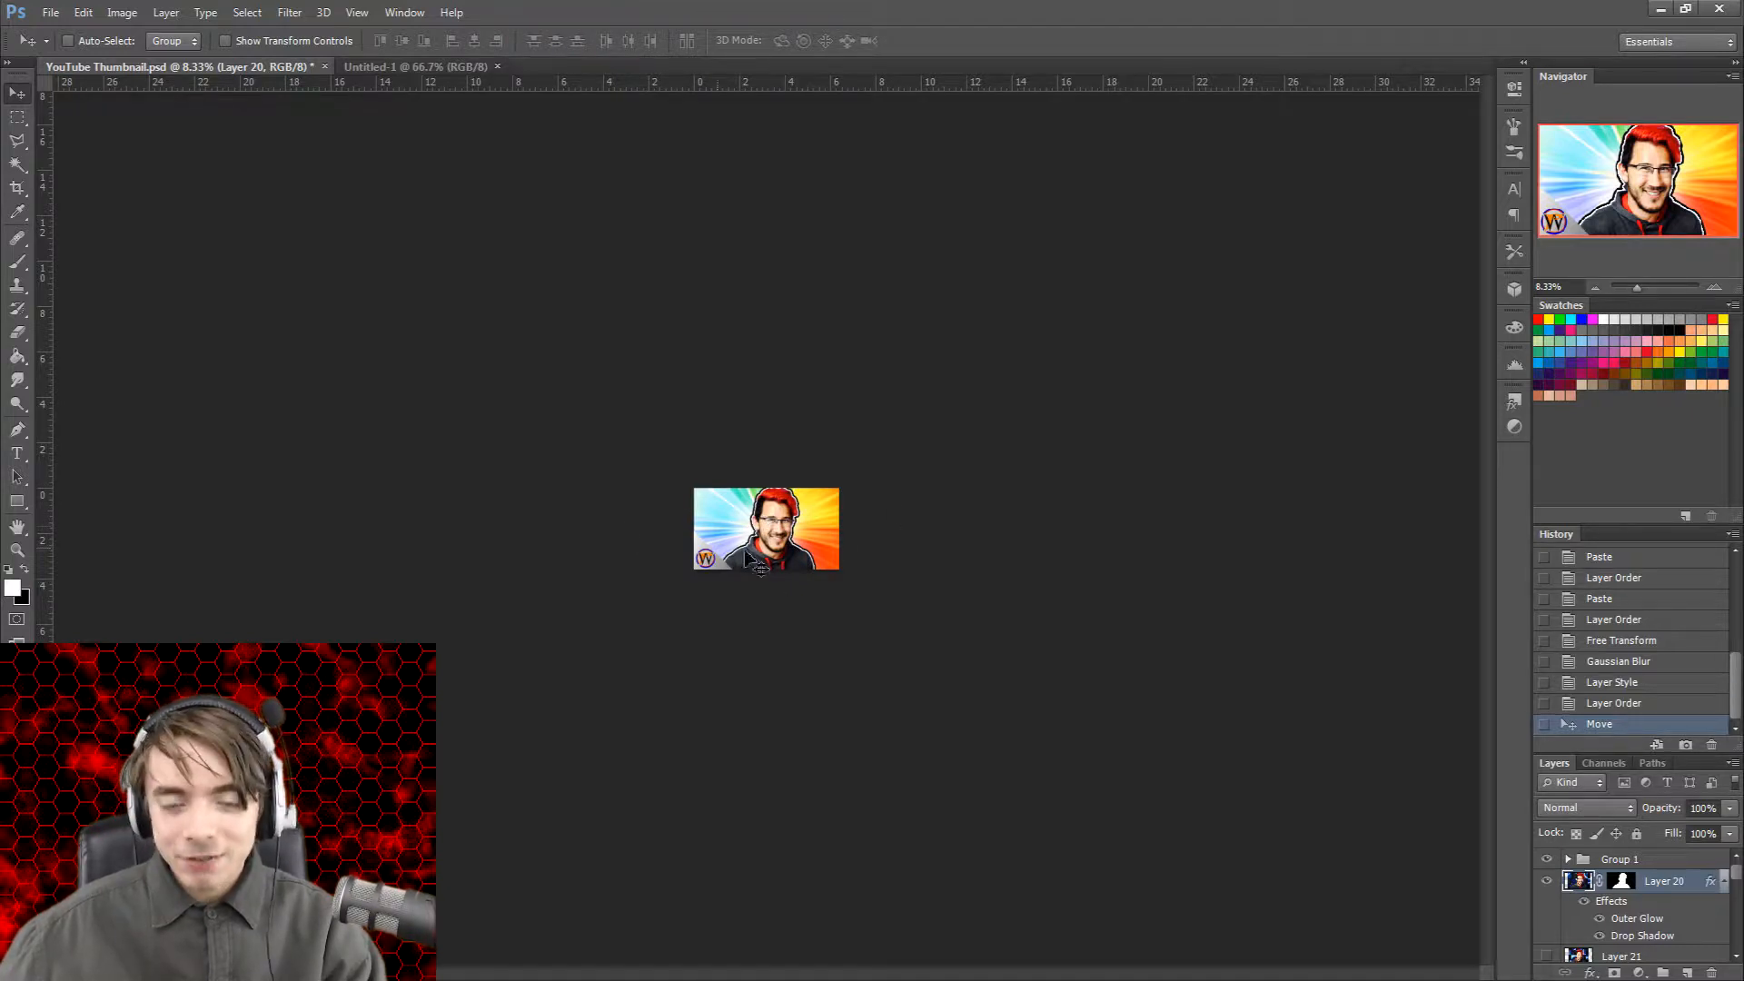
left_click(17, 452)
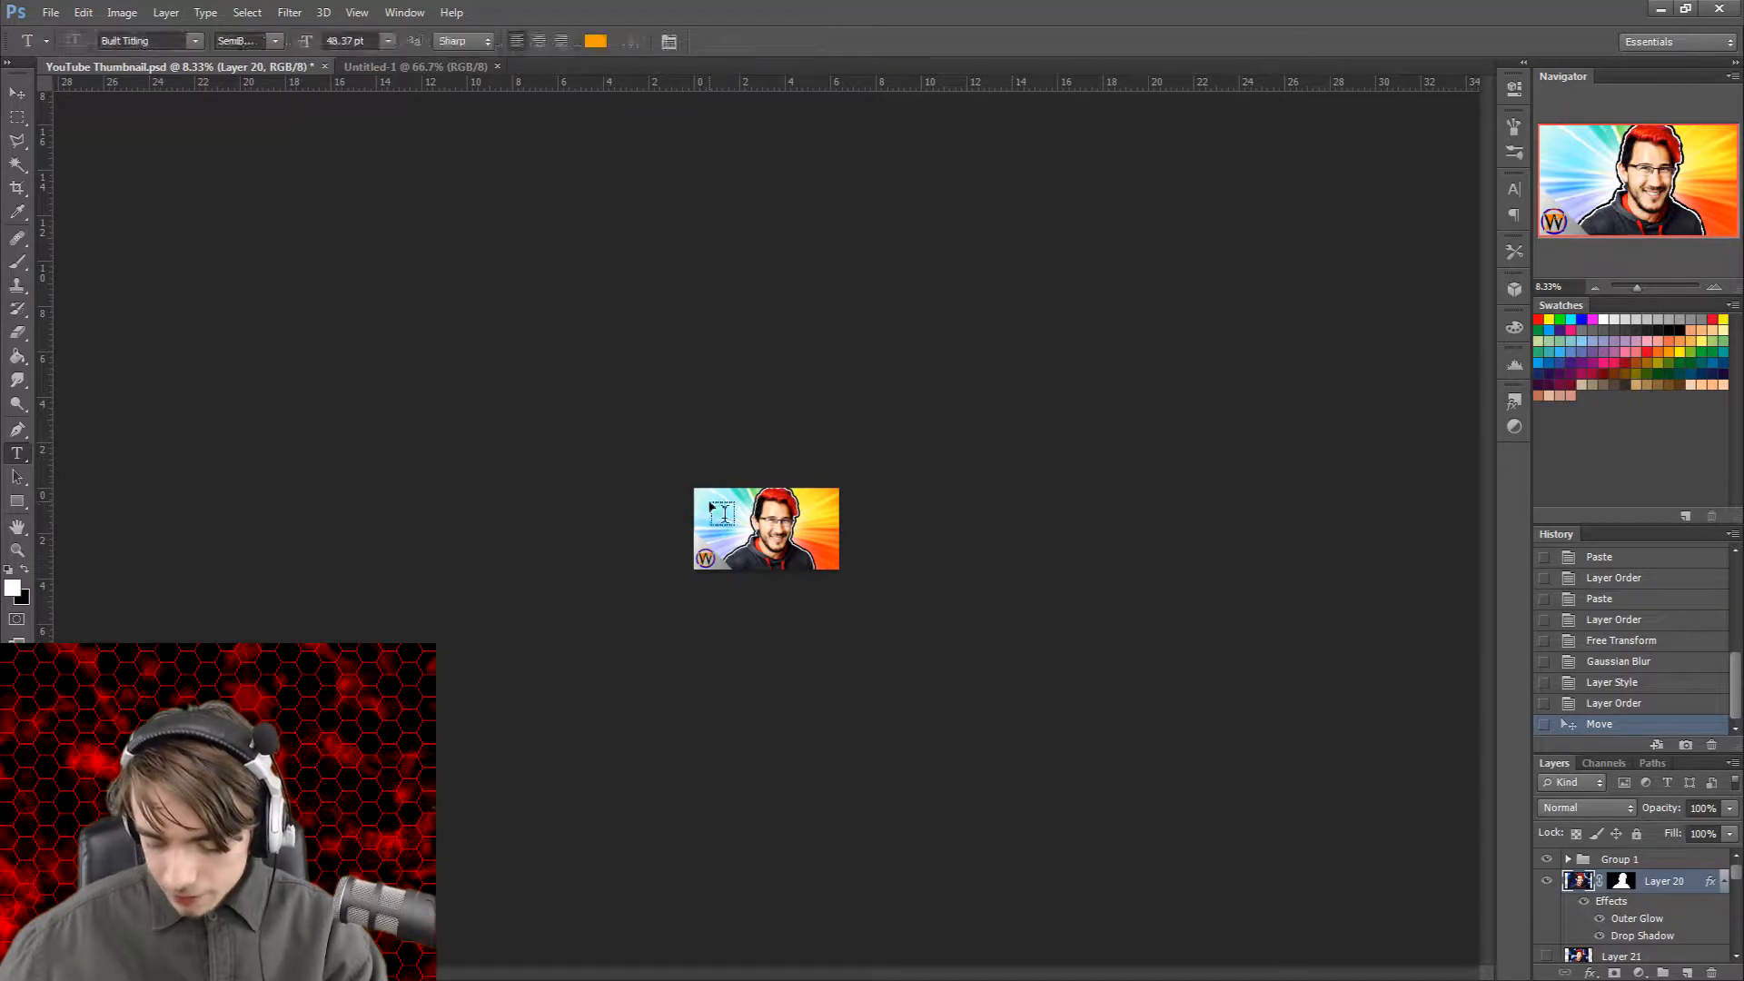
left_click(750, 514)
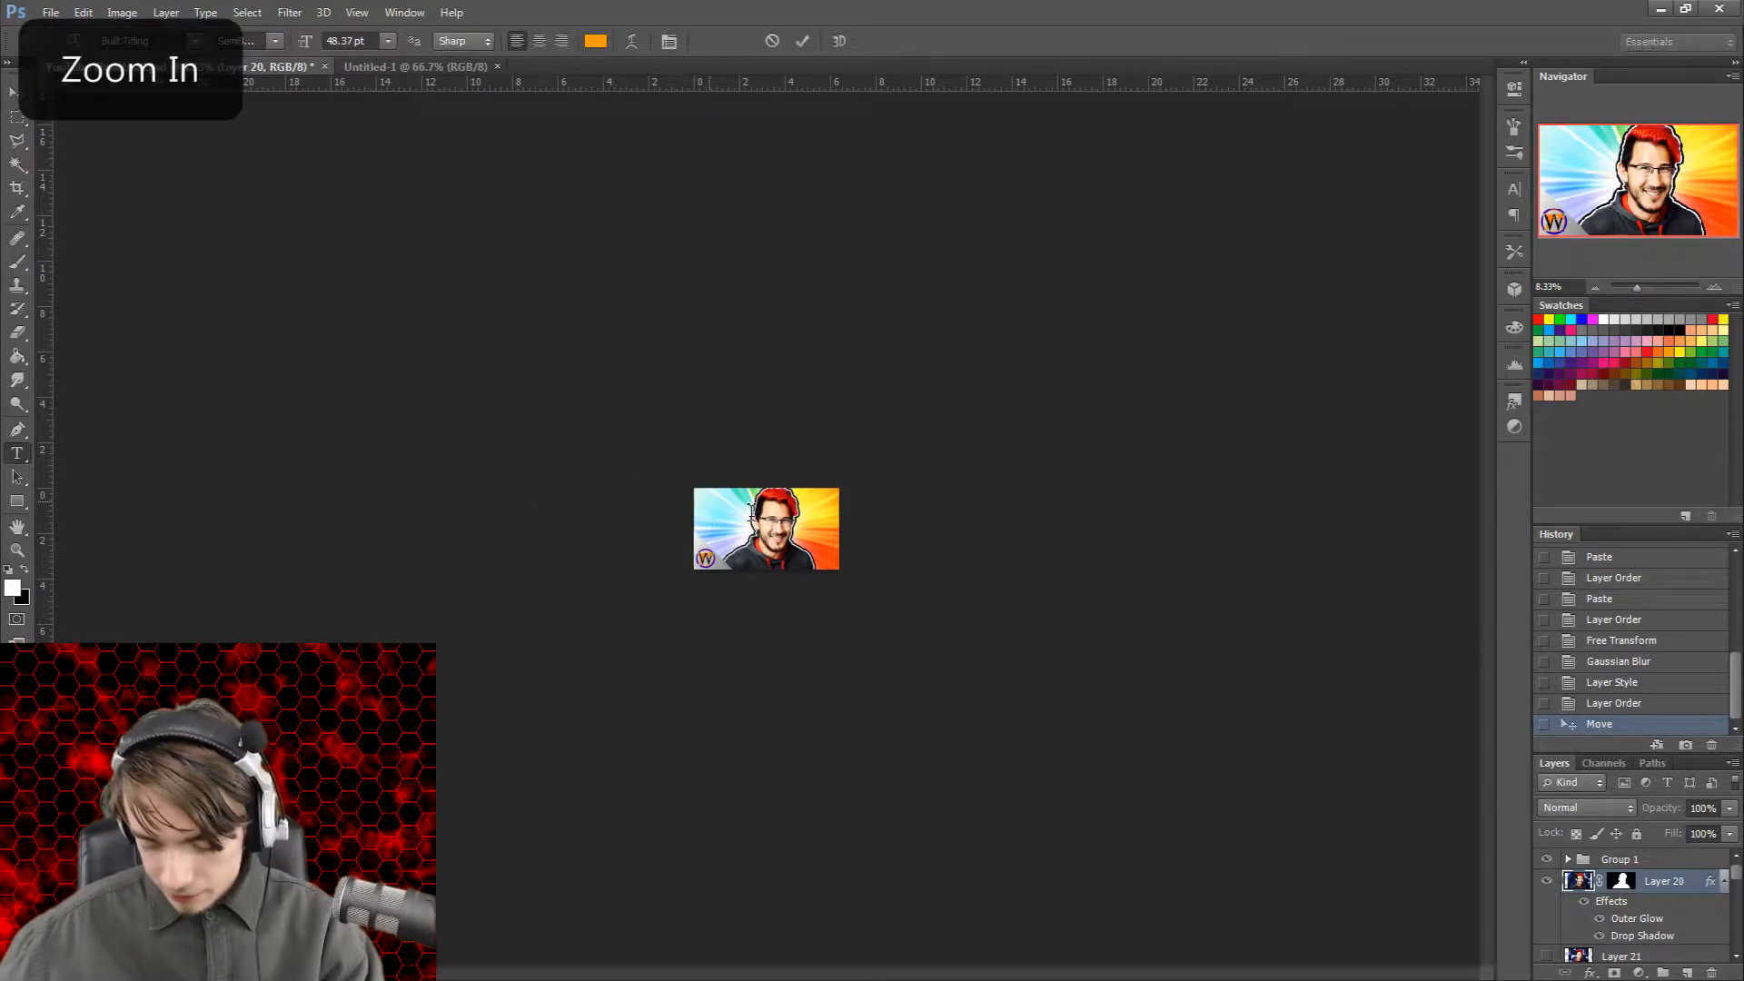
key("ctrl+plus")
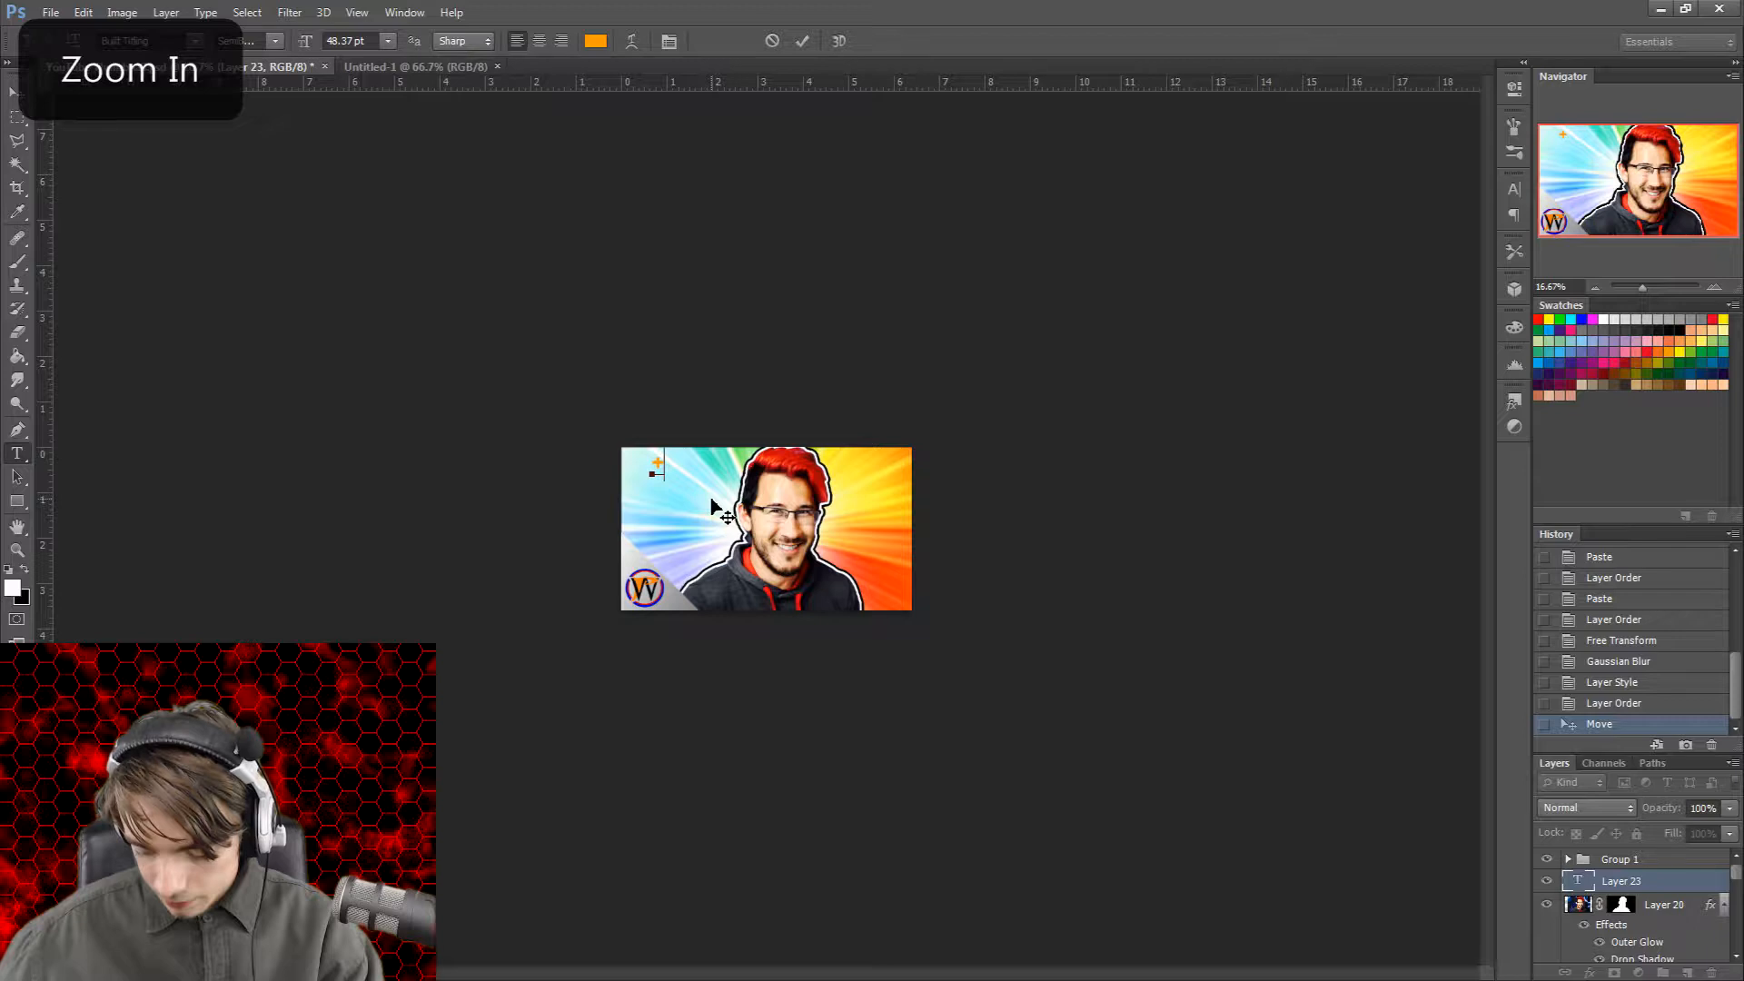
left_click_drag(668, 462, 586, 465)
key("BackSpace")
left_click(772, 42)
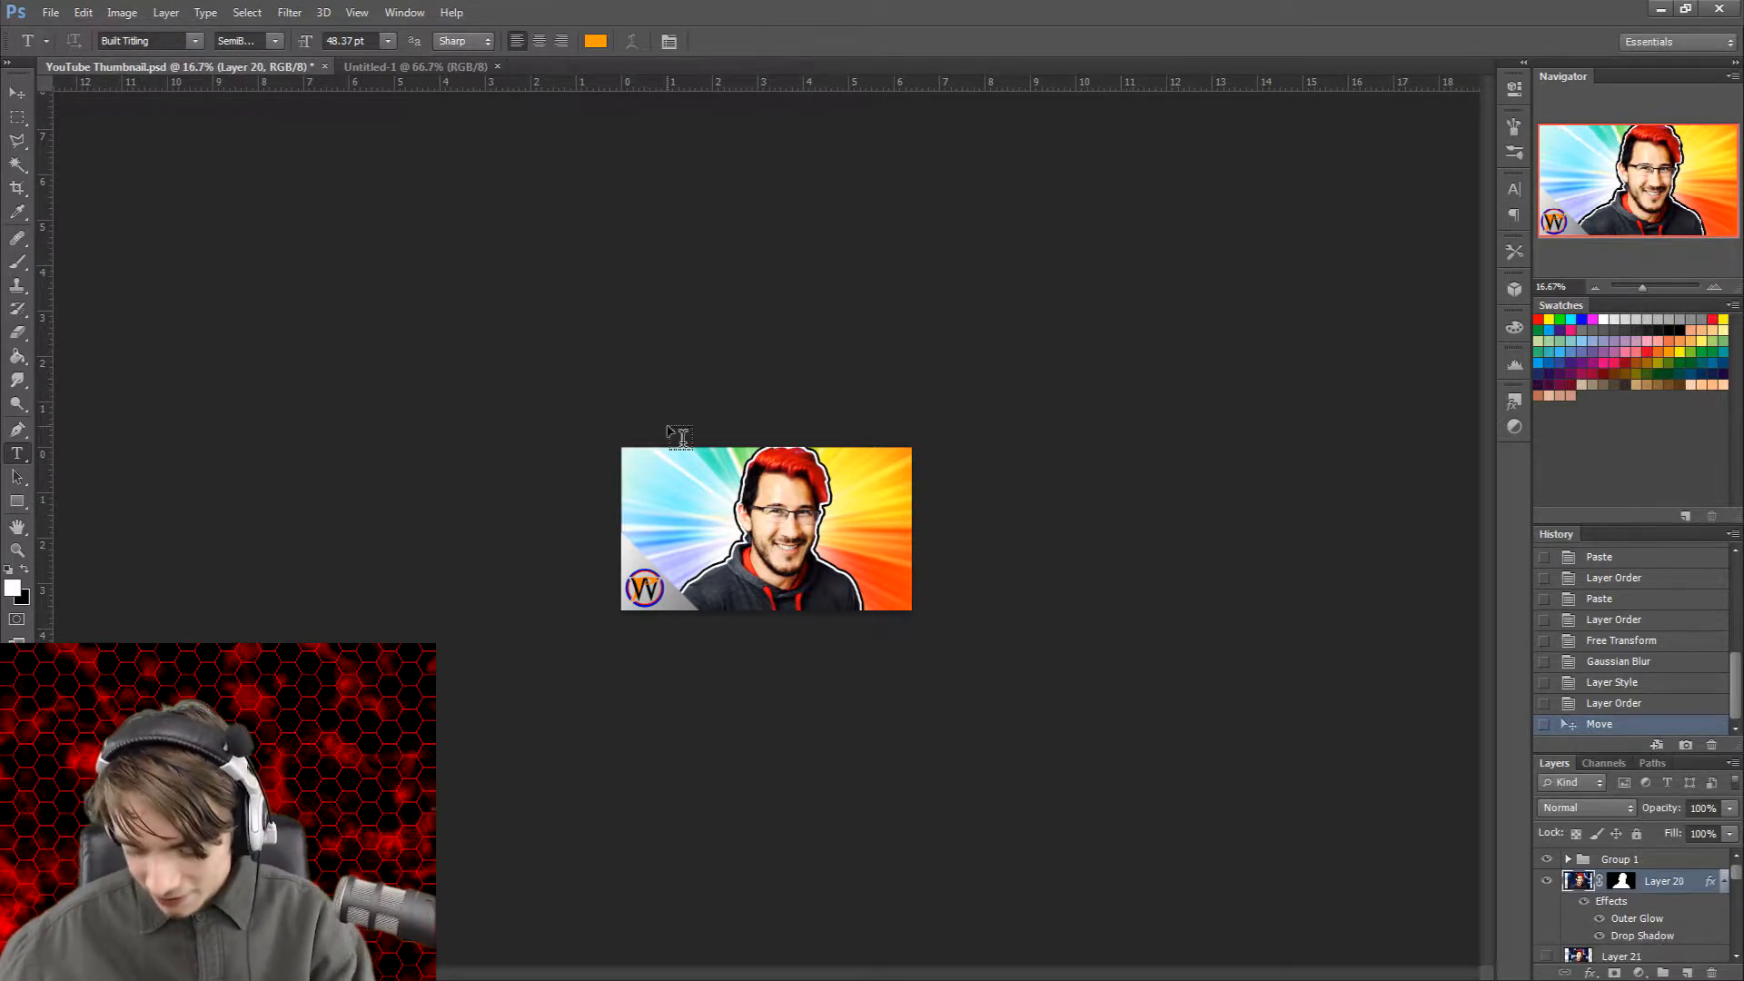
Step: Start a text line in the thumbnail's upper-left area and fill it with a row of placeholder S letters
key("ctrl+plus")
key("ctrl+plus")
key("ctrl+plus")
left_click(410, 376)
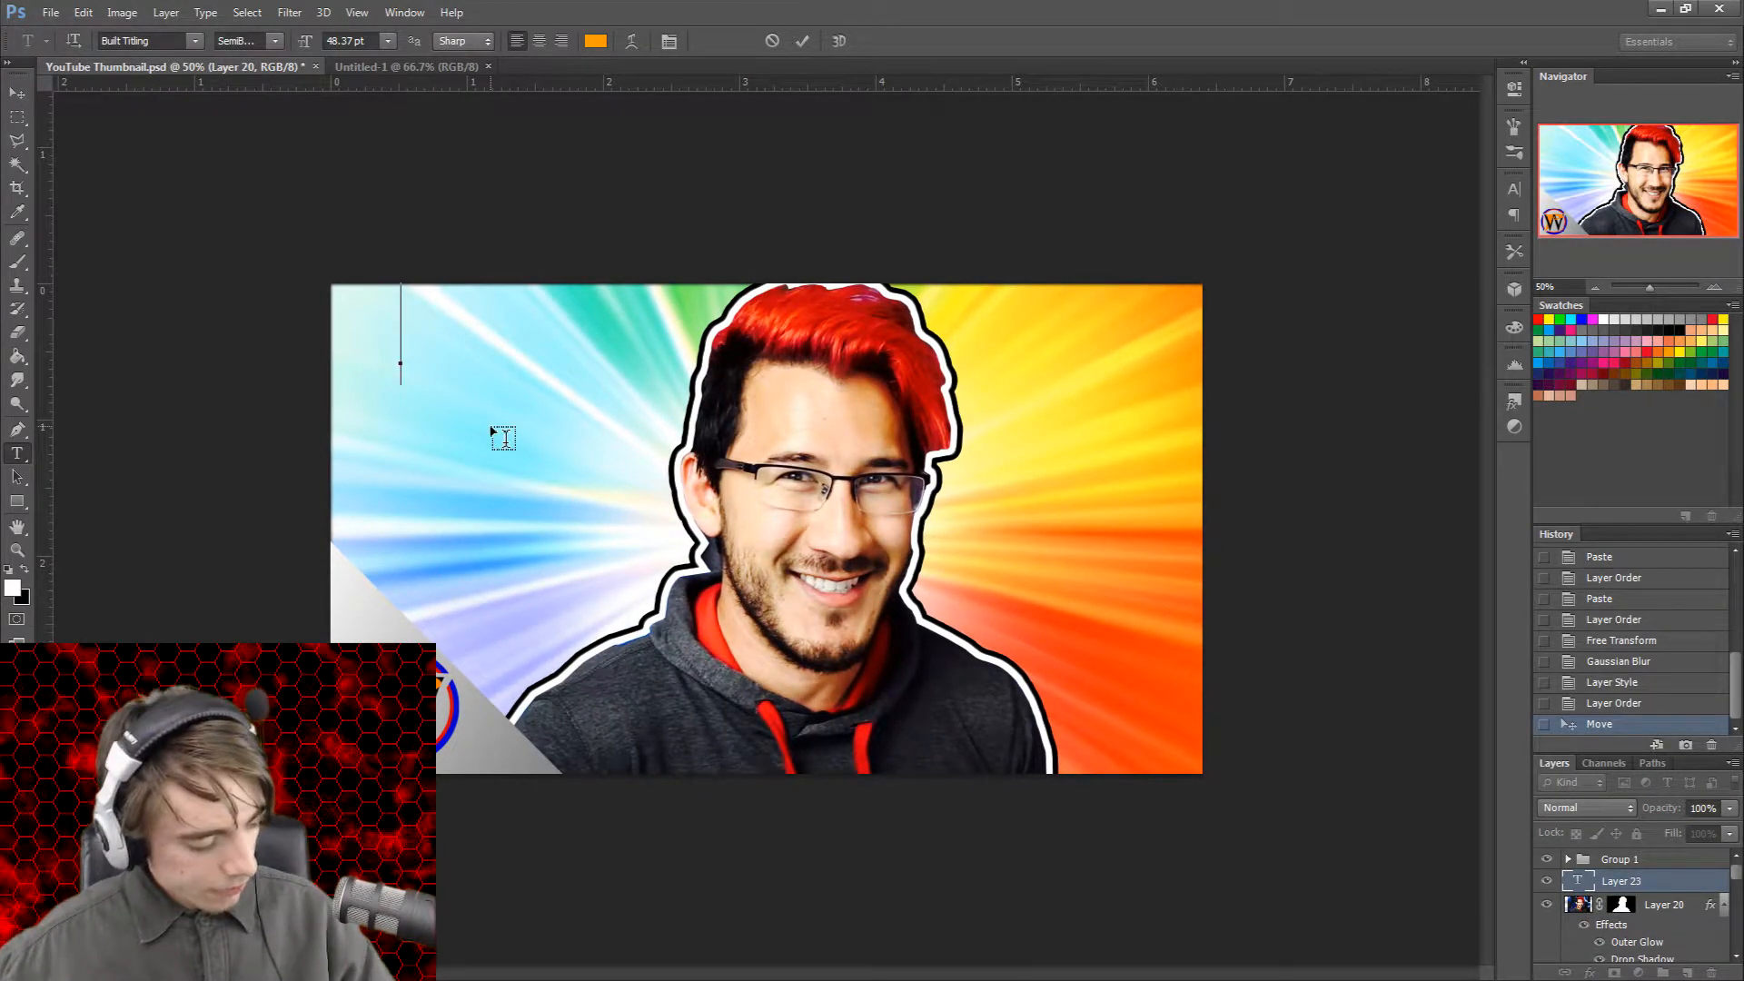
type("SSSSSSSSS")
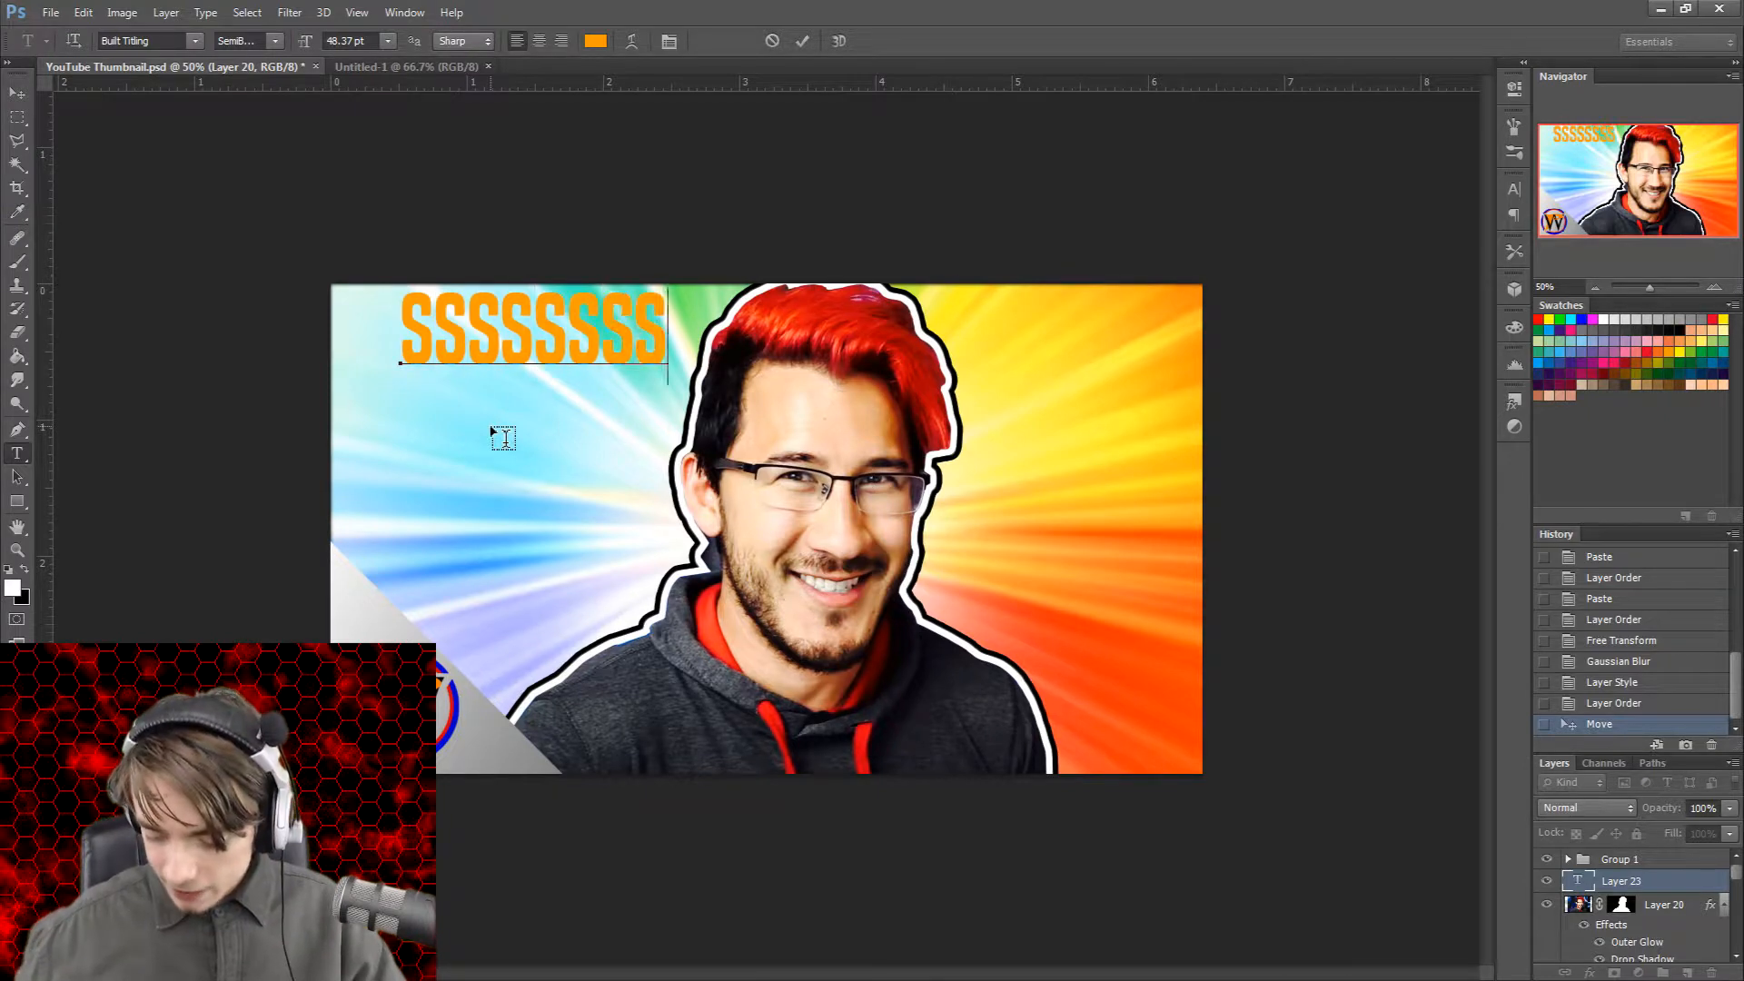
type("SSSSSSSSSSSS")
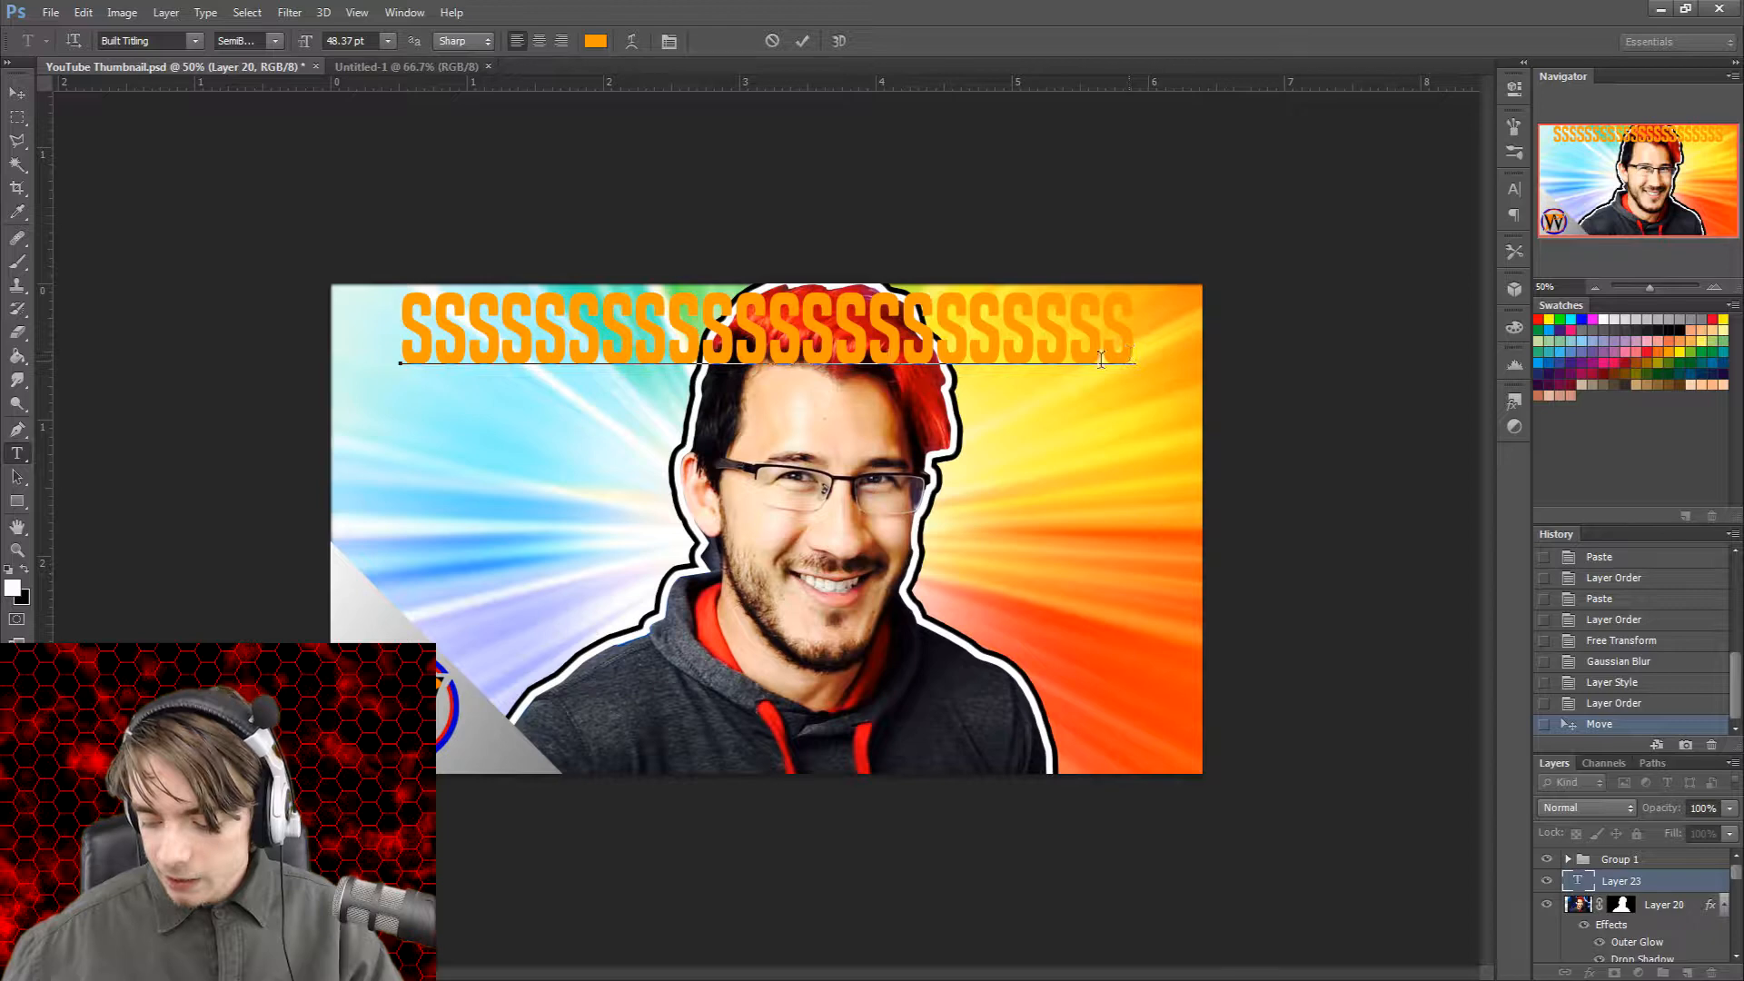
Step: Examine the legibility of the long placeholder text line with the thumbnail reduced to a tiny size
key("ctrl+minus")
key("ctrl+minus")
key("ctrl+minus")
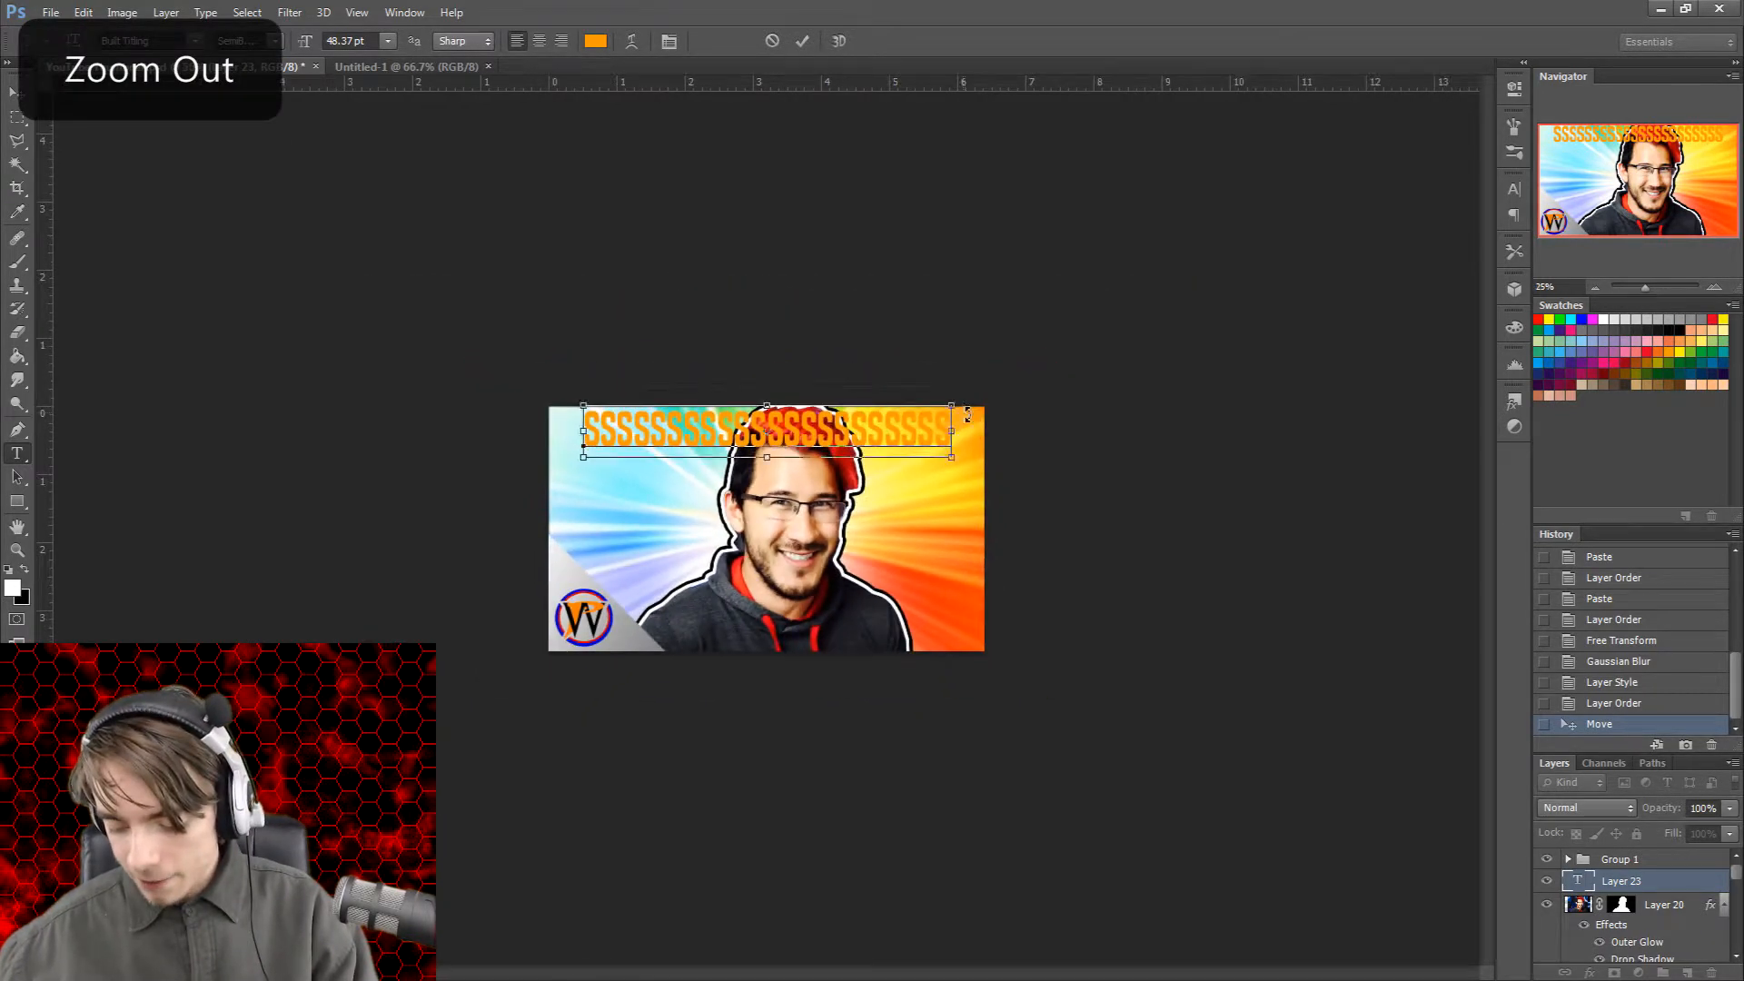
key("ctrl+minus")
key("ctrl+minus")
key("ctrl+minus")
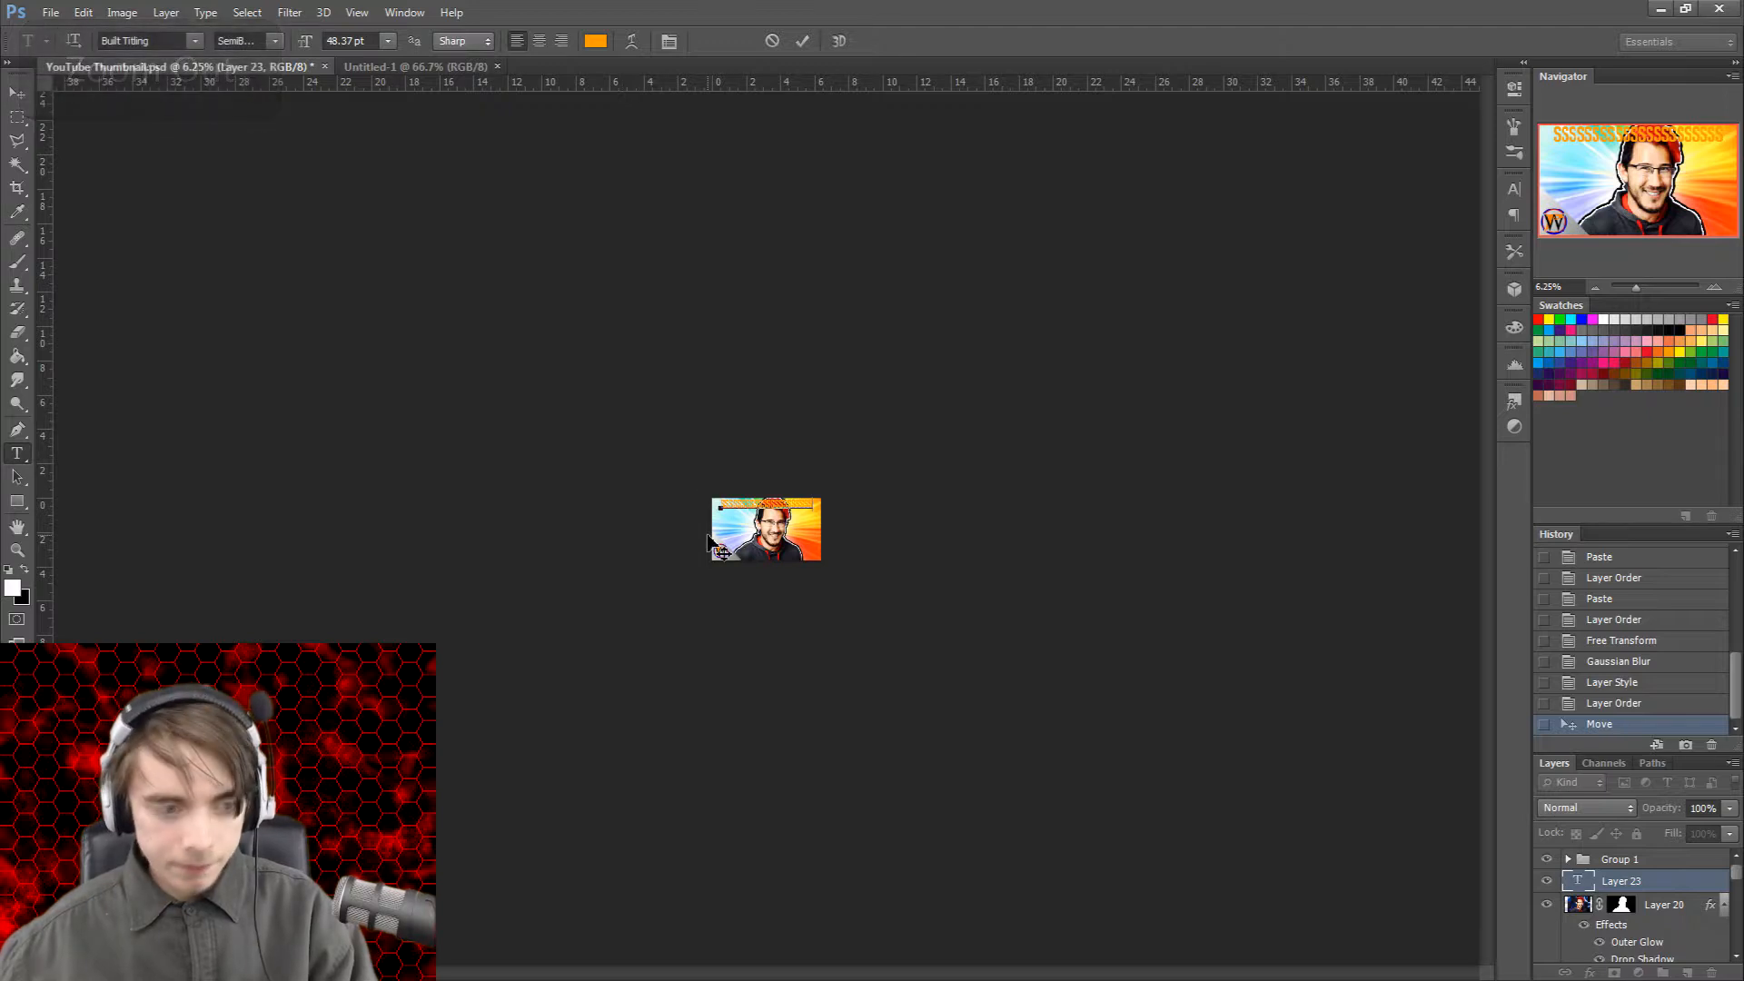
key("ctrl+plus")
key("ctrl+plus")
key("ctrl+plus")
key("ctrl+plus")
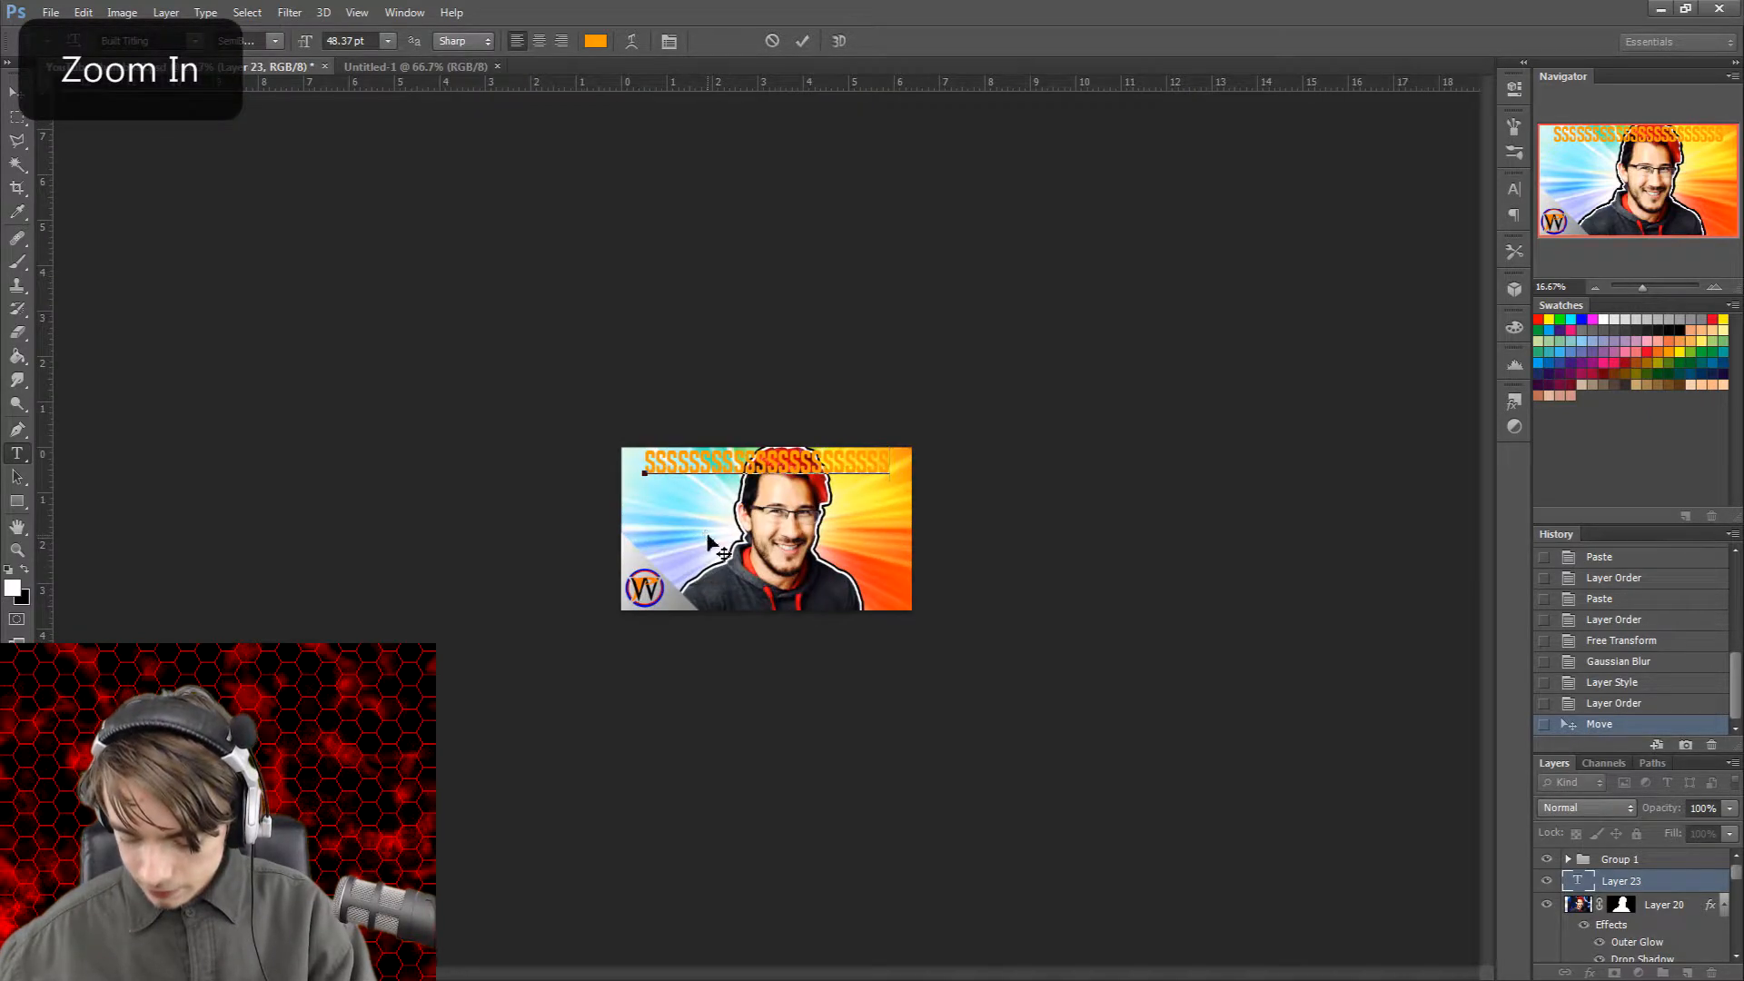
key("ctrl+plus")
Step: Delete all the placeholder S letters, keeping the text line open for editing
key("BackSpace")
key("BackSpace")
key("BackSpace")
key("BackSpace")
key("BackSpace")
key("BackSpace")
key("BackSpace")
key("BackSpace")
key("BackSpace")
key("BackSpace")
key("BackSpace")
key("BackSpace")
key("BackSpace")
key("BackSpace")
key("BackSpace")
key("BackSpace")
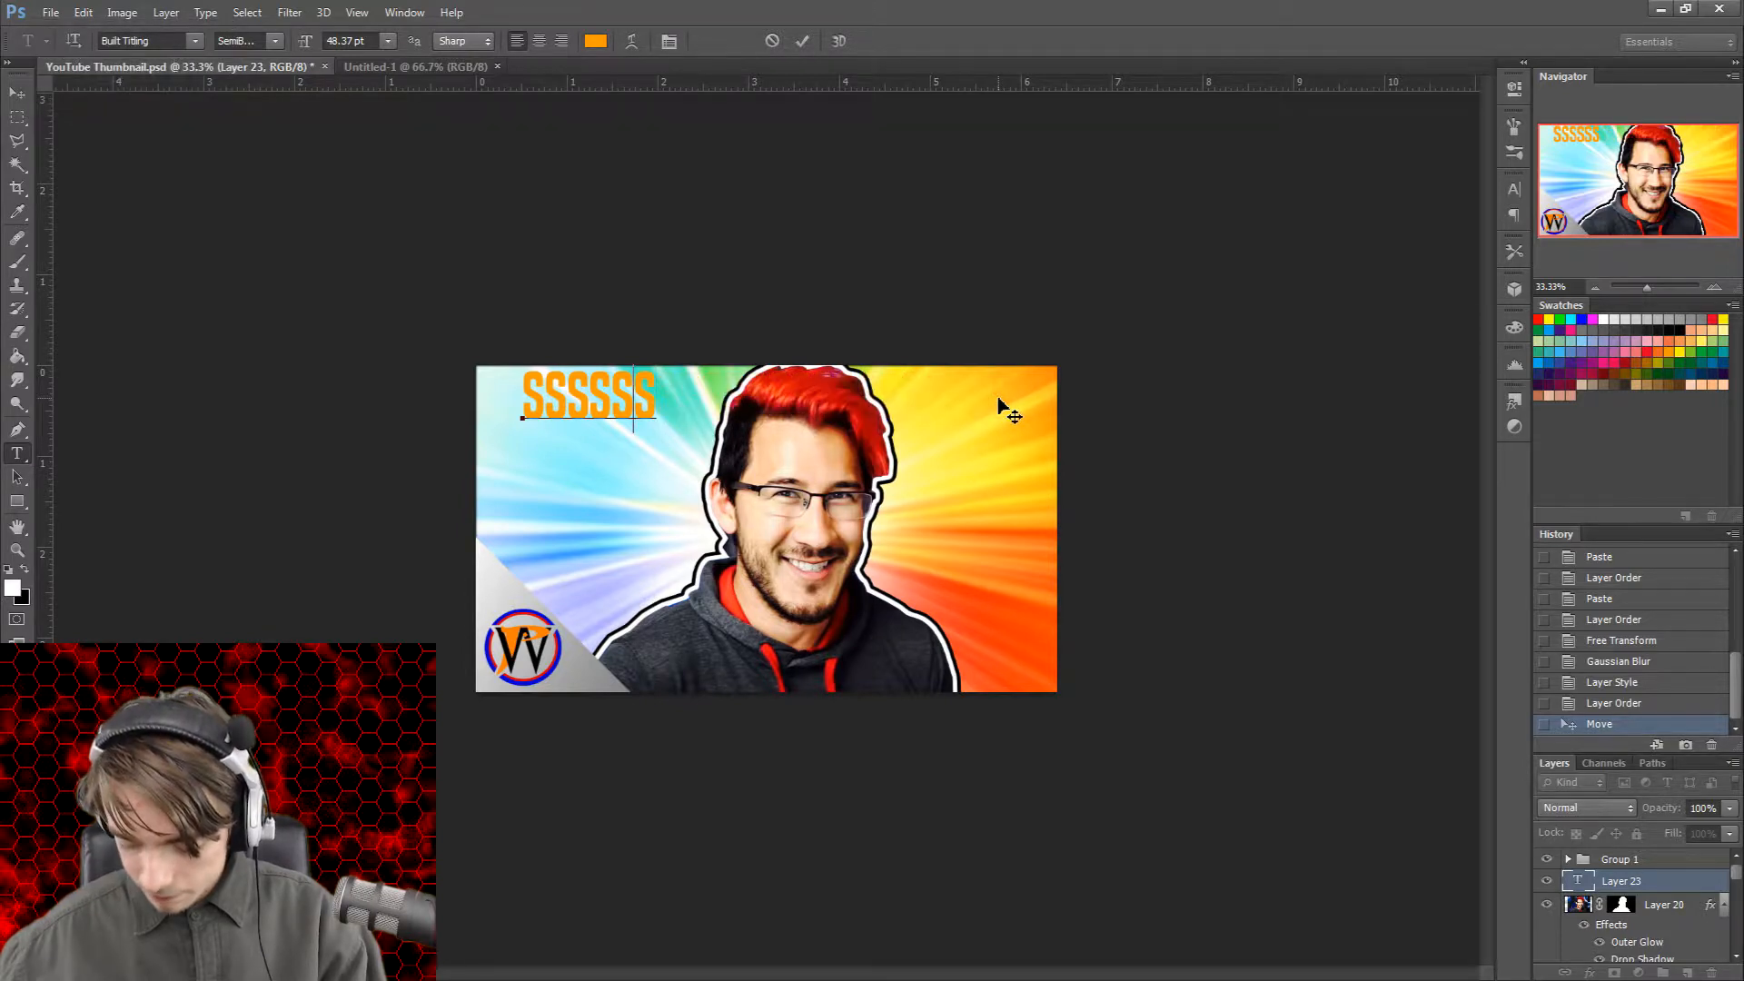
key("BackSpace")
key("BackSpace")
key("BackSpace")
key("BackSpace")
key("BackSpace")
key("BackSpace")
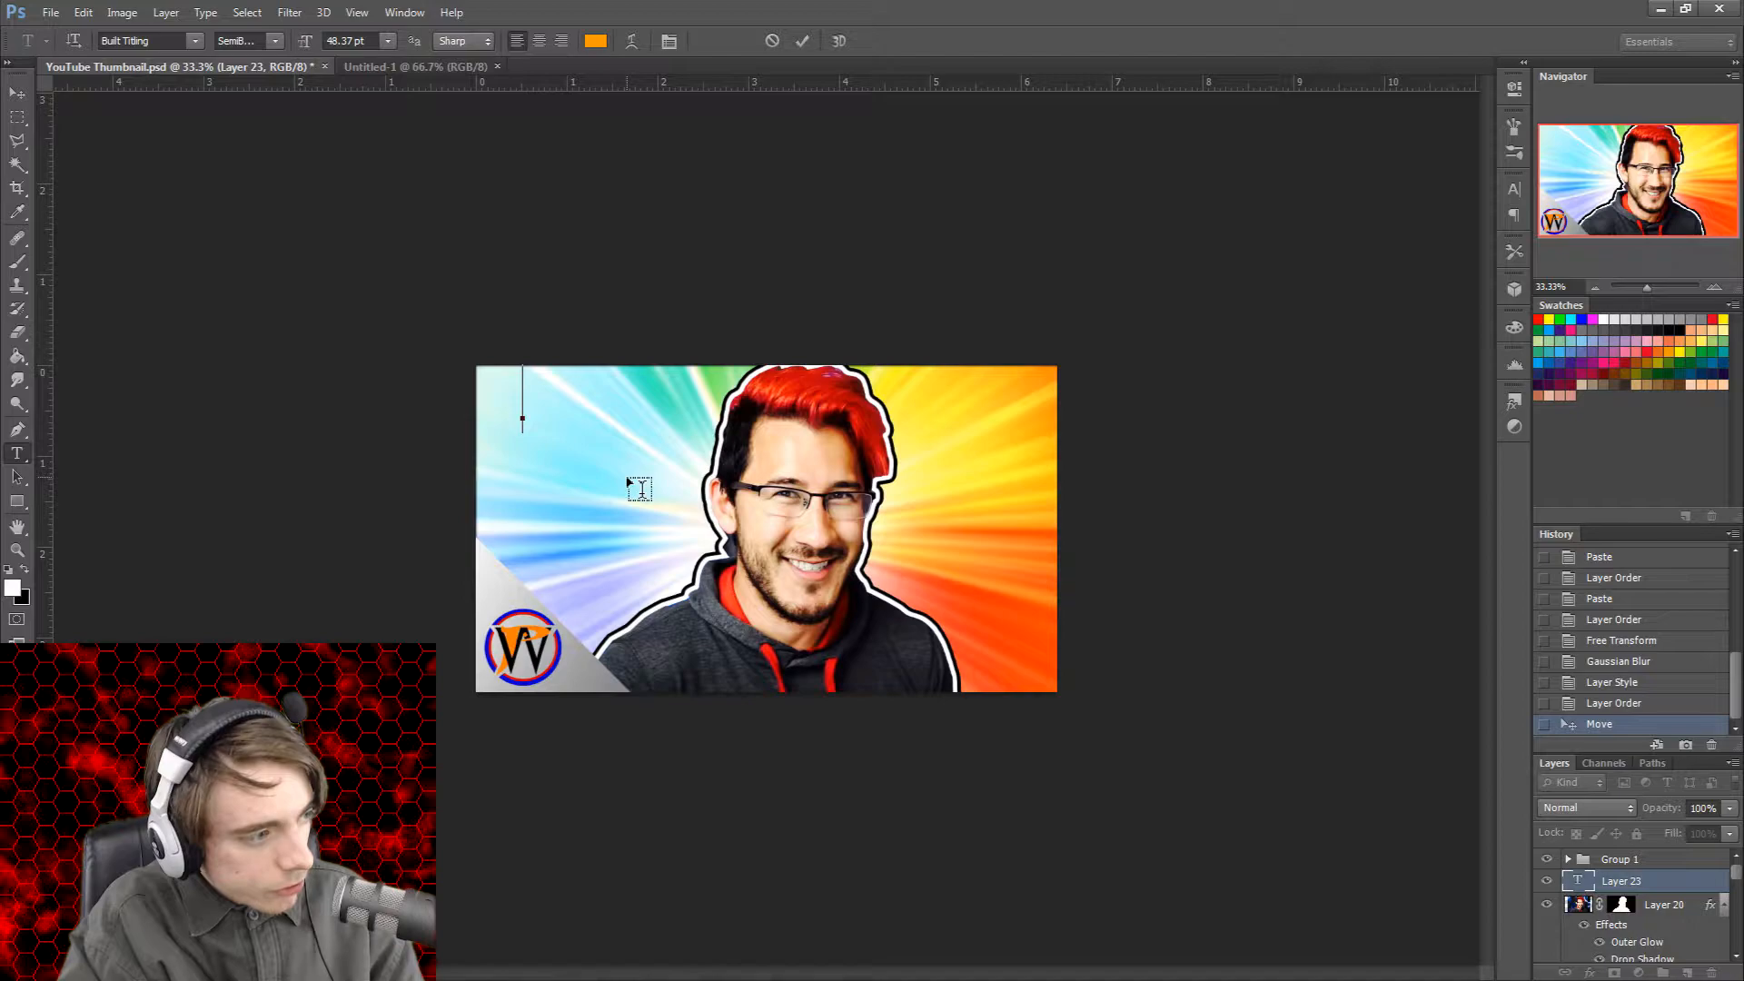
Step: Enter CHECK ME OUT as the headline text in the thumbnail's upper-left area
type("CHE")
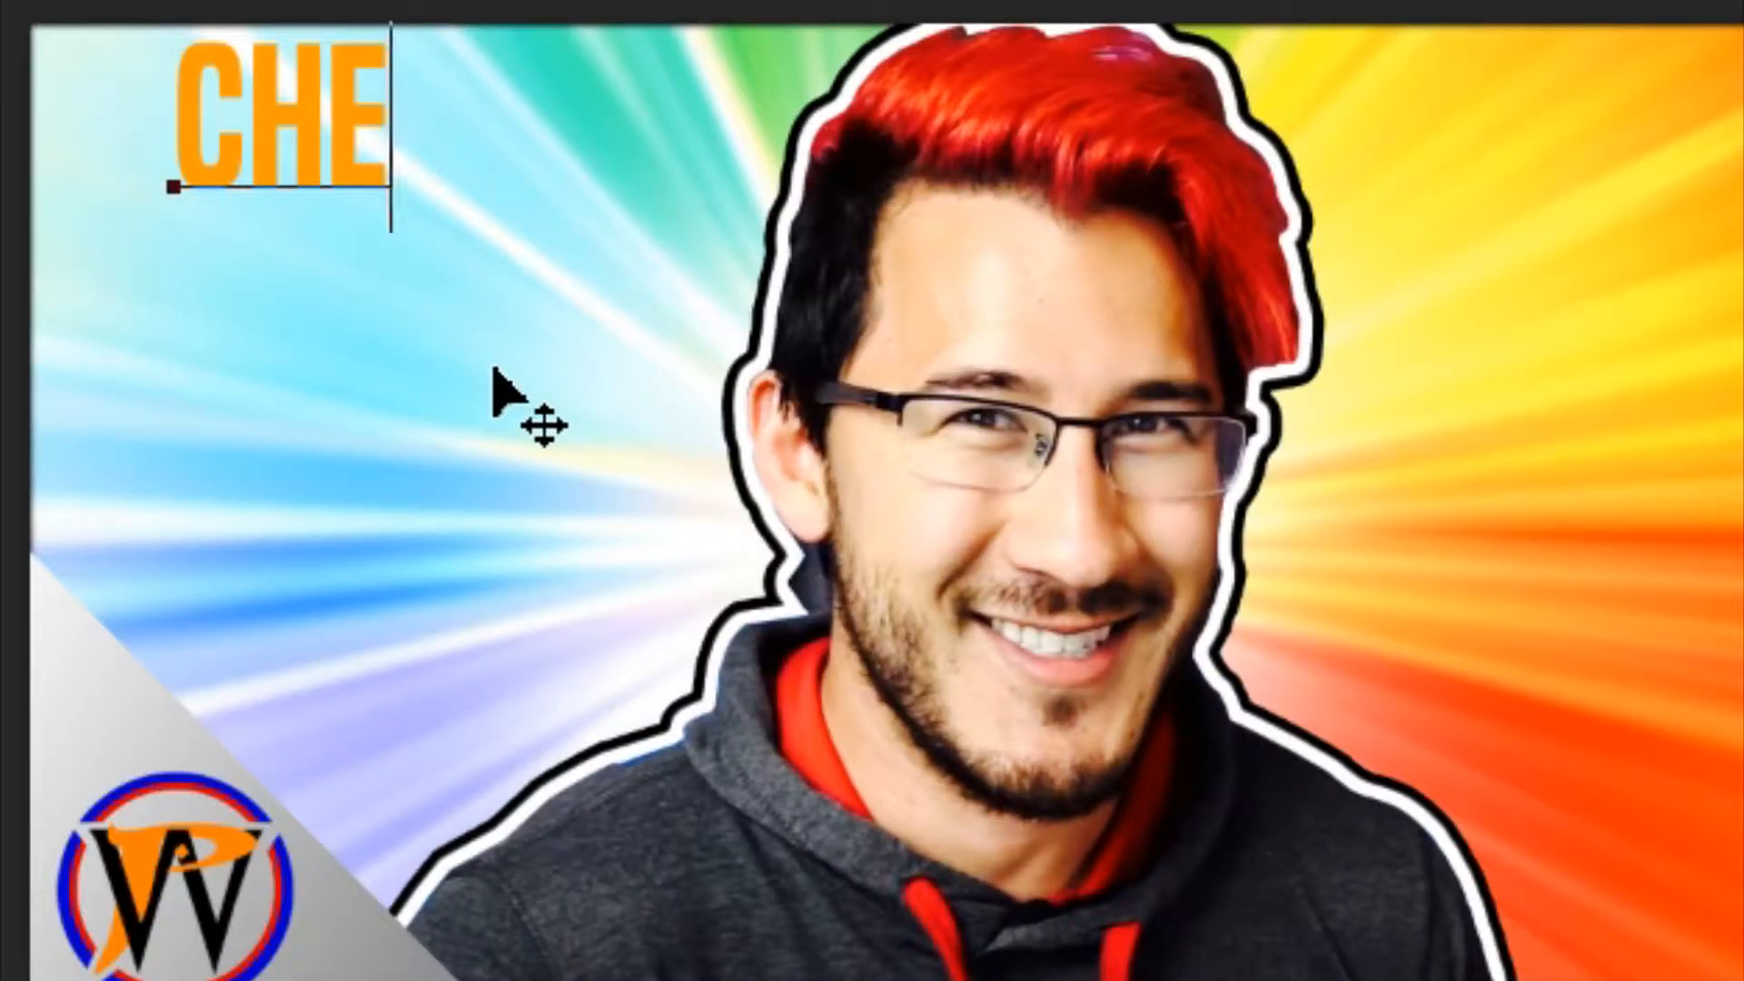
type("CK ")
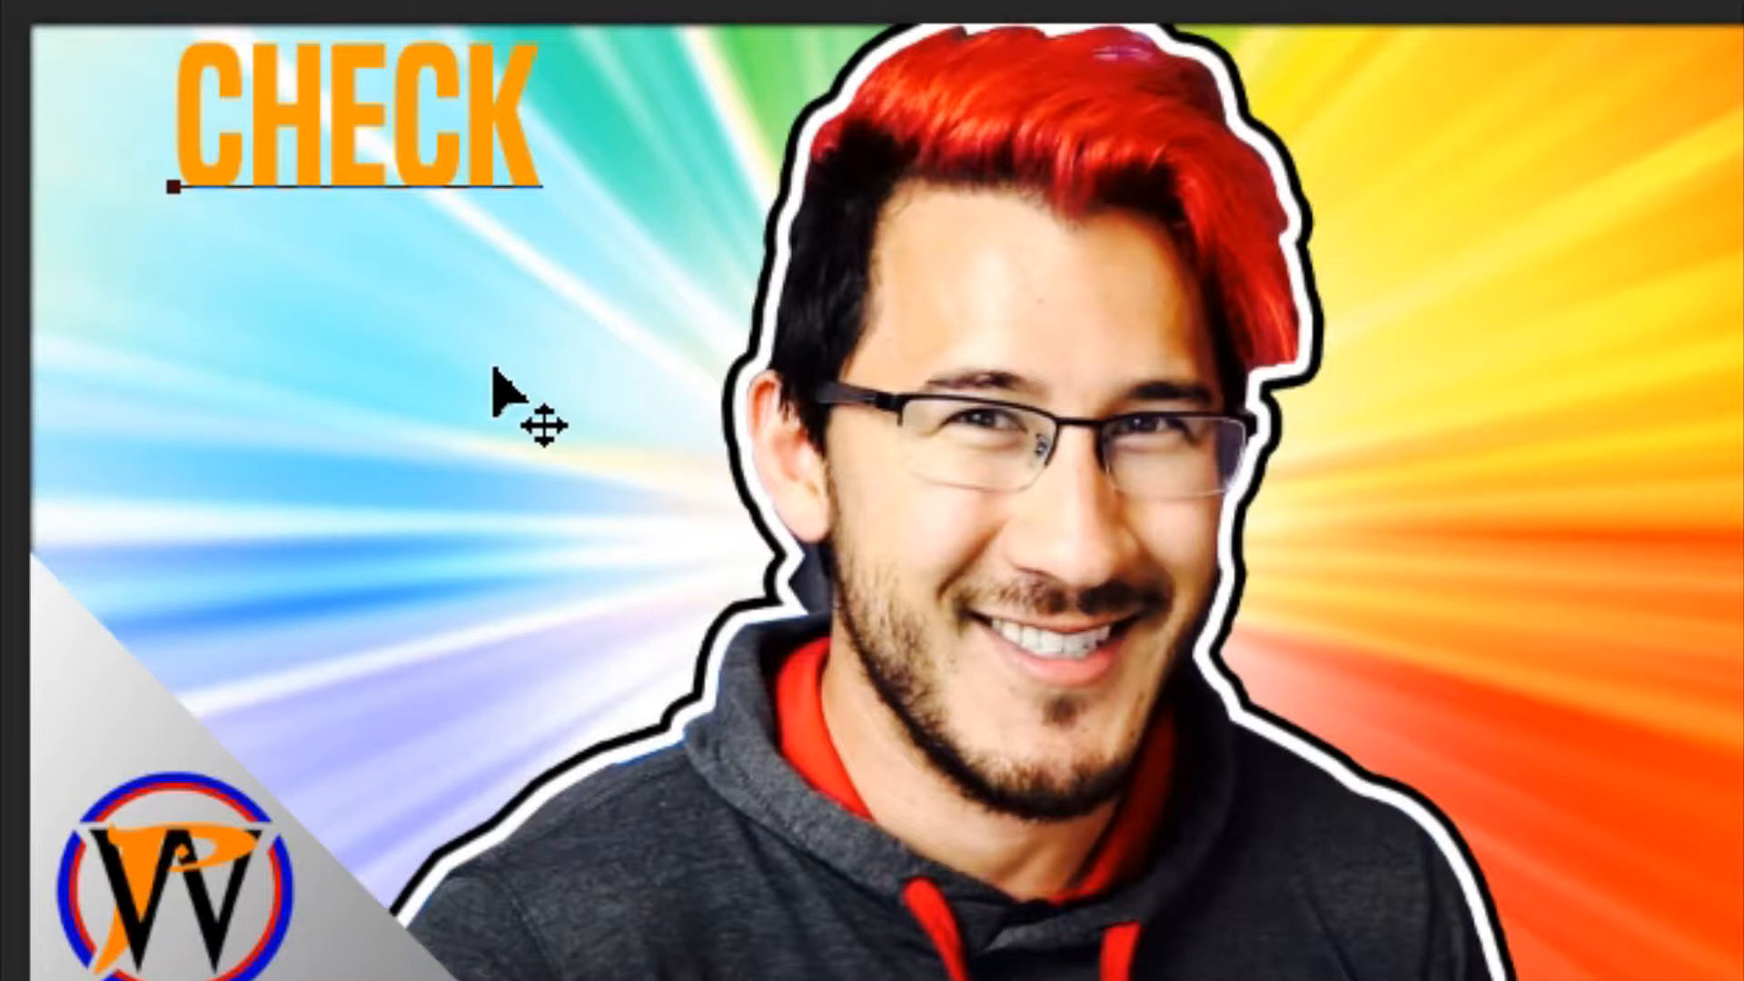
type("ME")
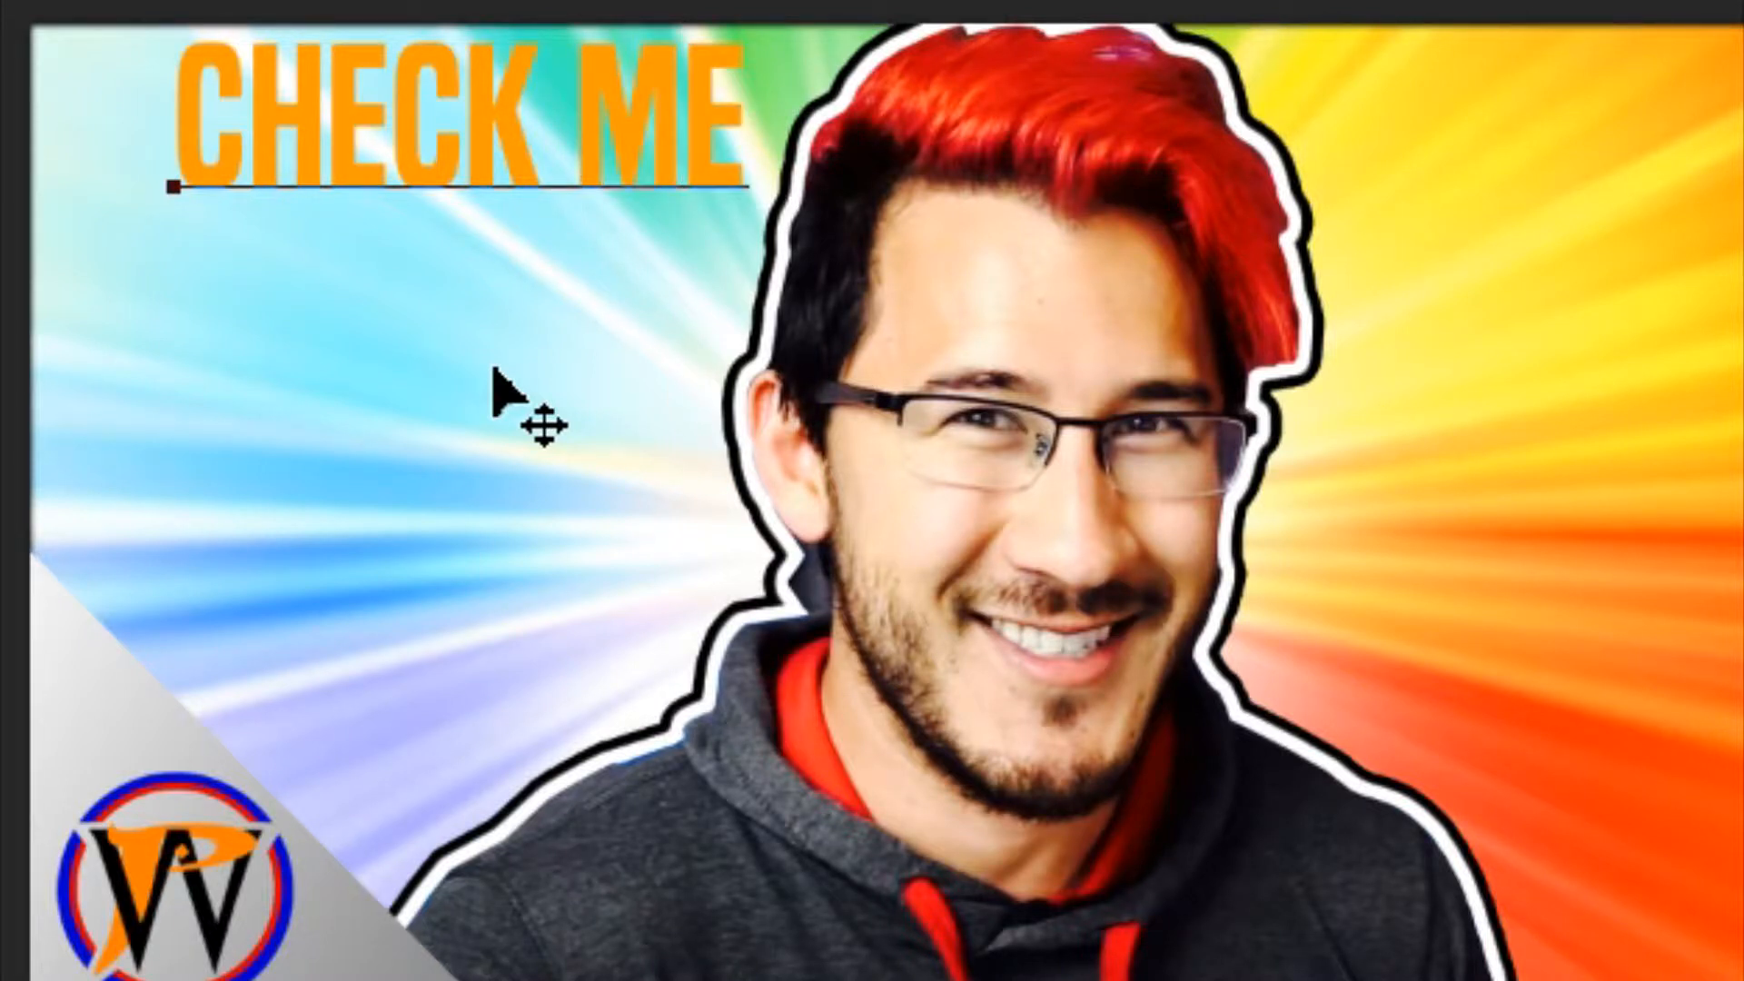
type(" OUT")
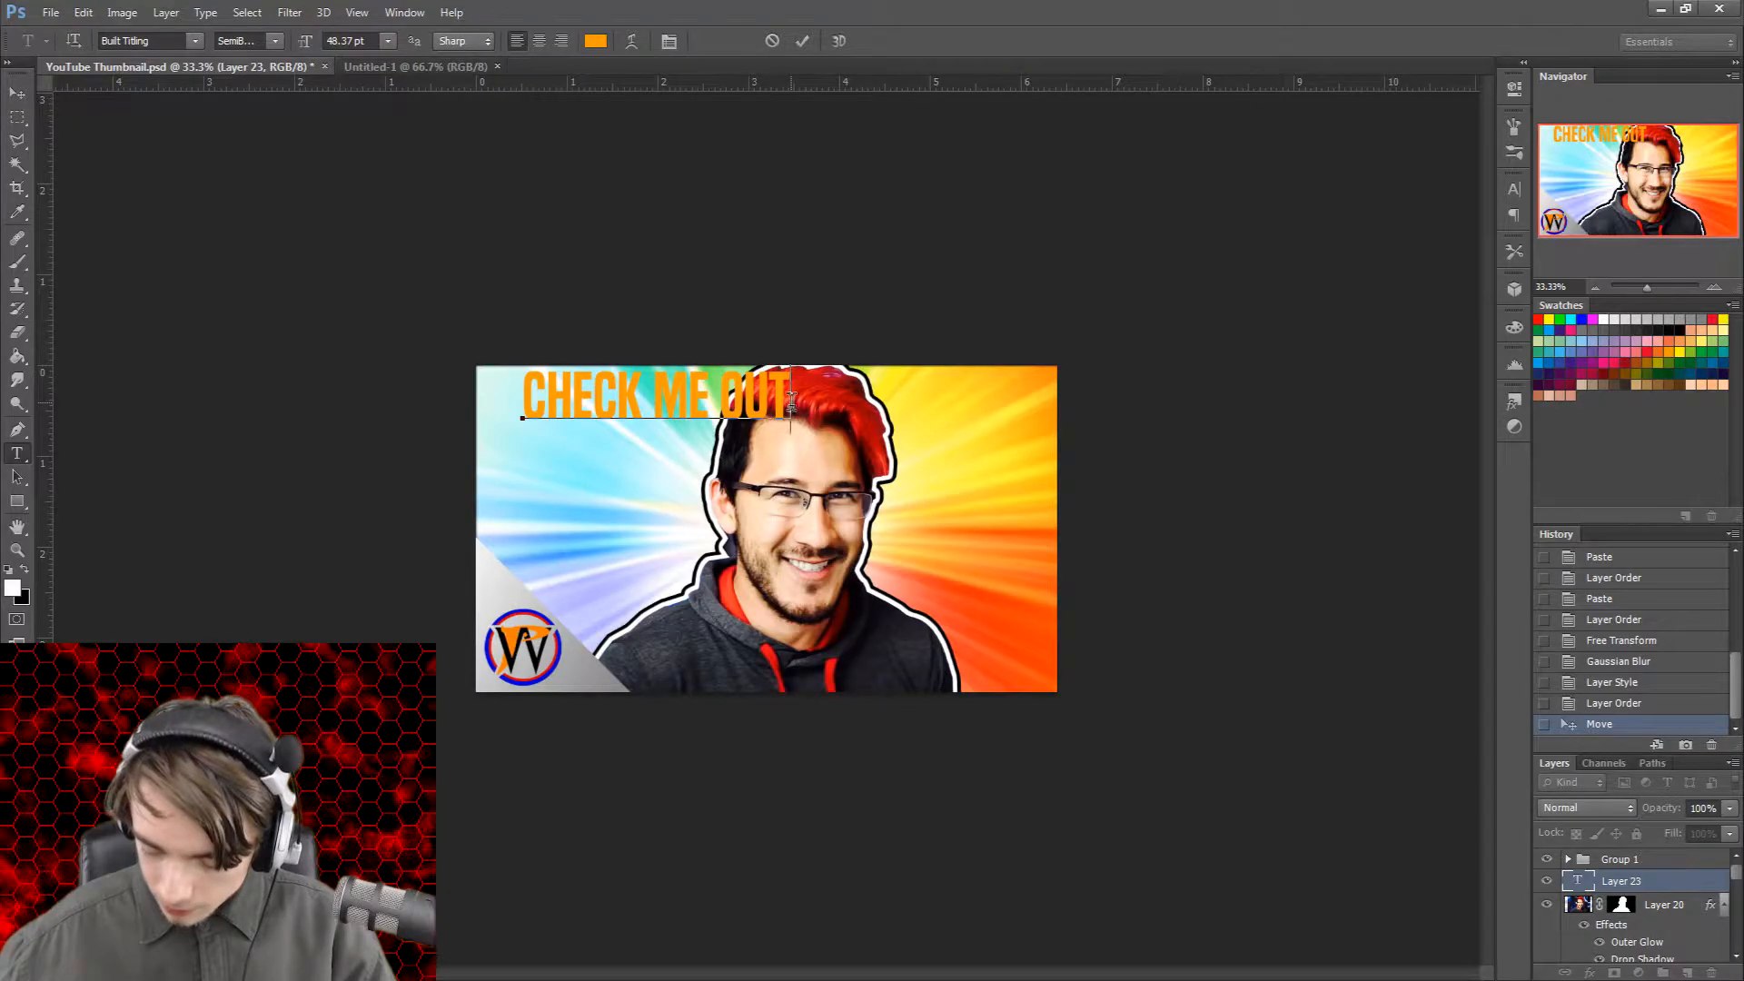
left_click_drag(986, 127, 269, 134)
left_click_drag(554, 402, 469, 393)
left_click(469, 392)
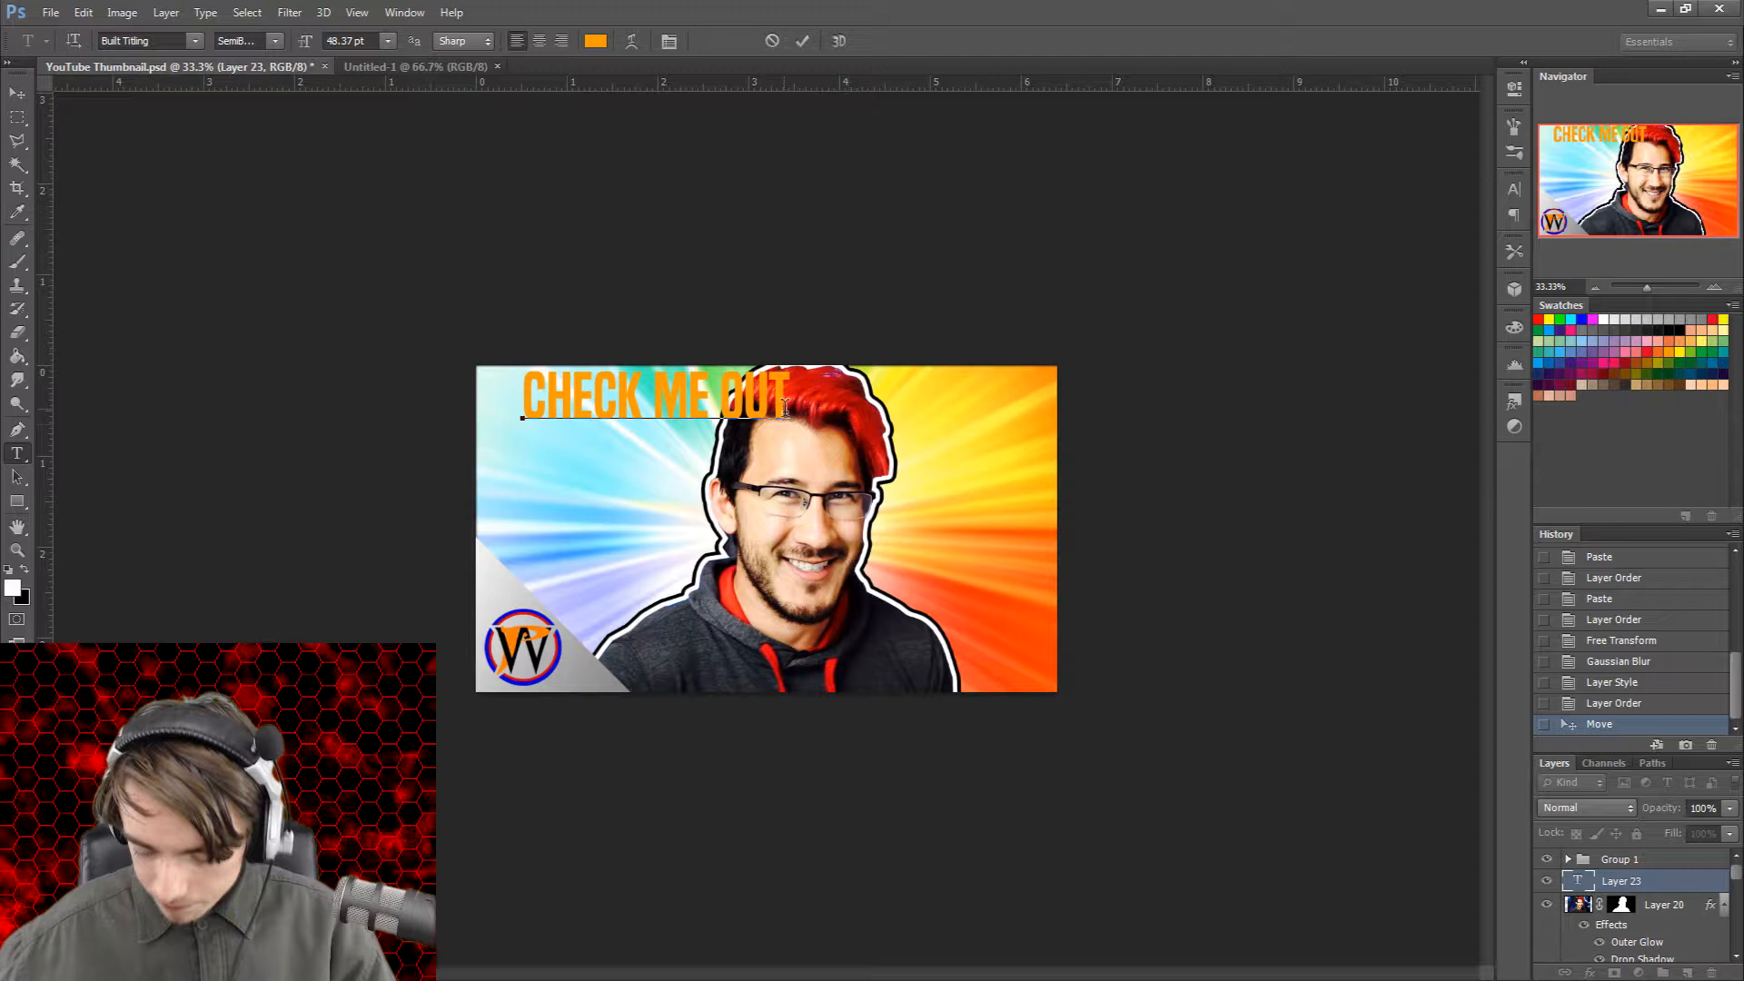
left_click_drag(793, 399, 508, 392)
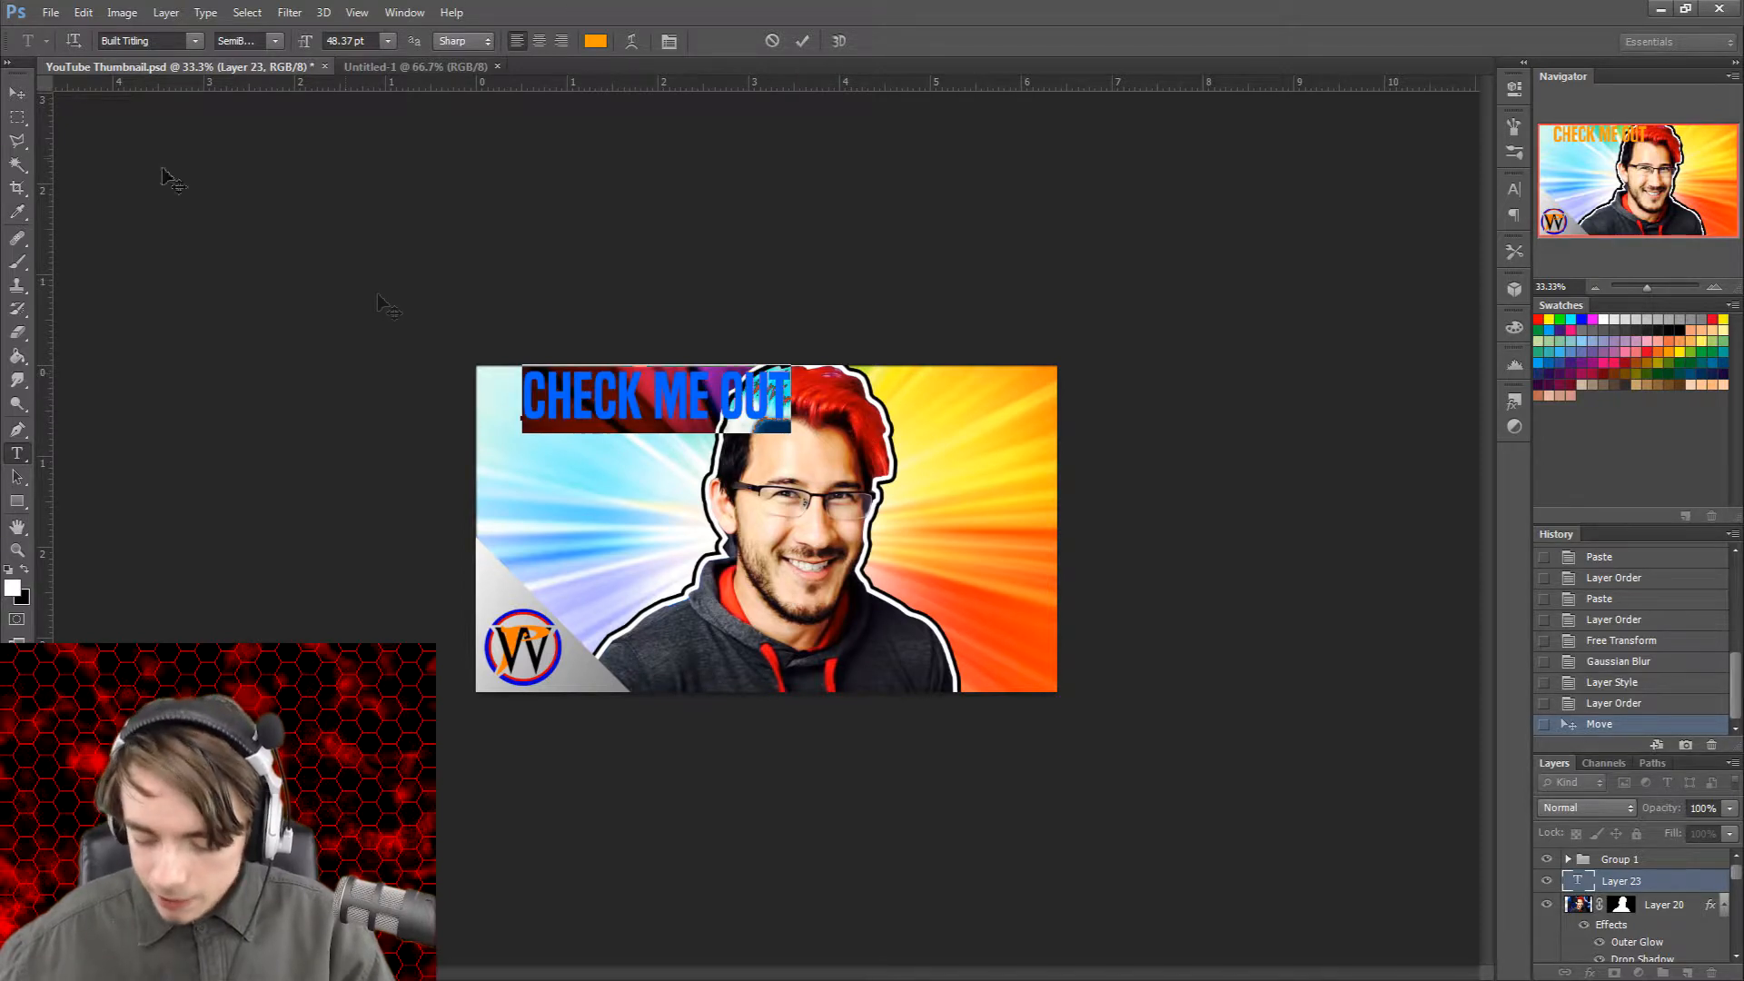
Step: Place the CHECK ME OUT headline in the image's upper-left corner and shift the portrait right so the two no longer overlap
left_click(18, 92)
left_click_drag(687, 399, 650, 424)
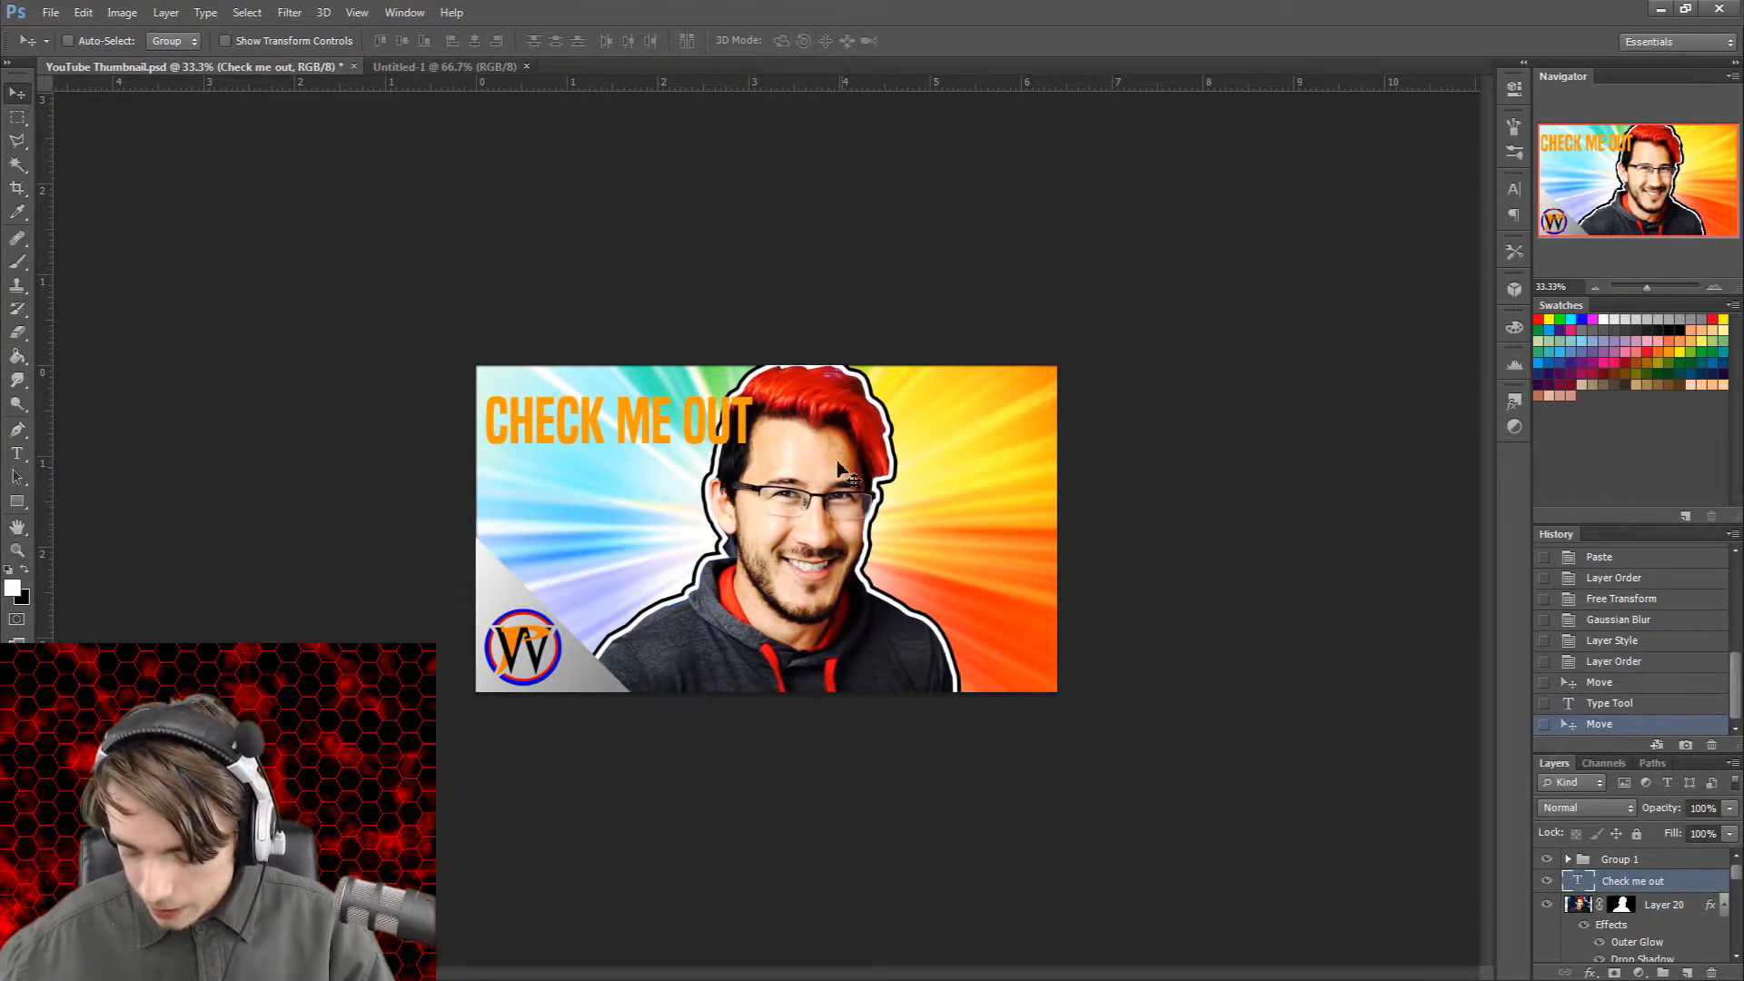
left_click(1589, 908)
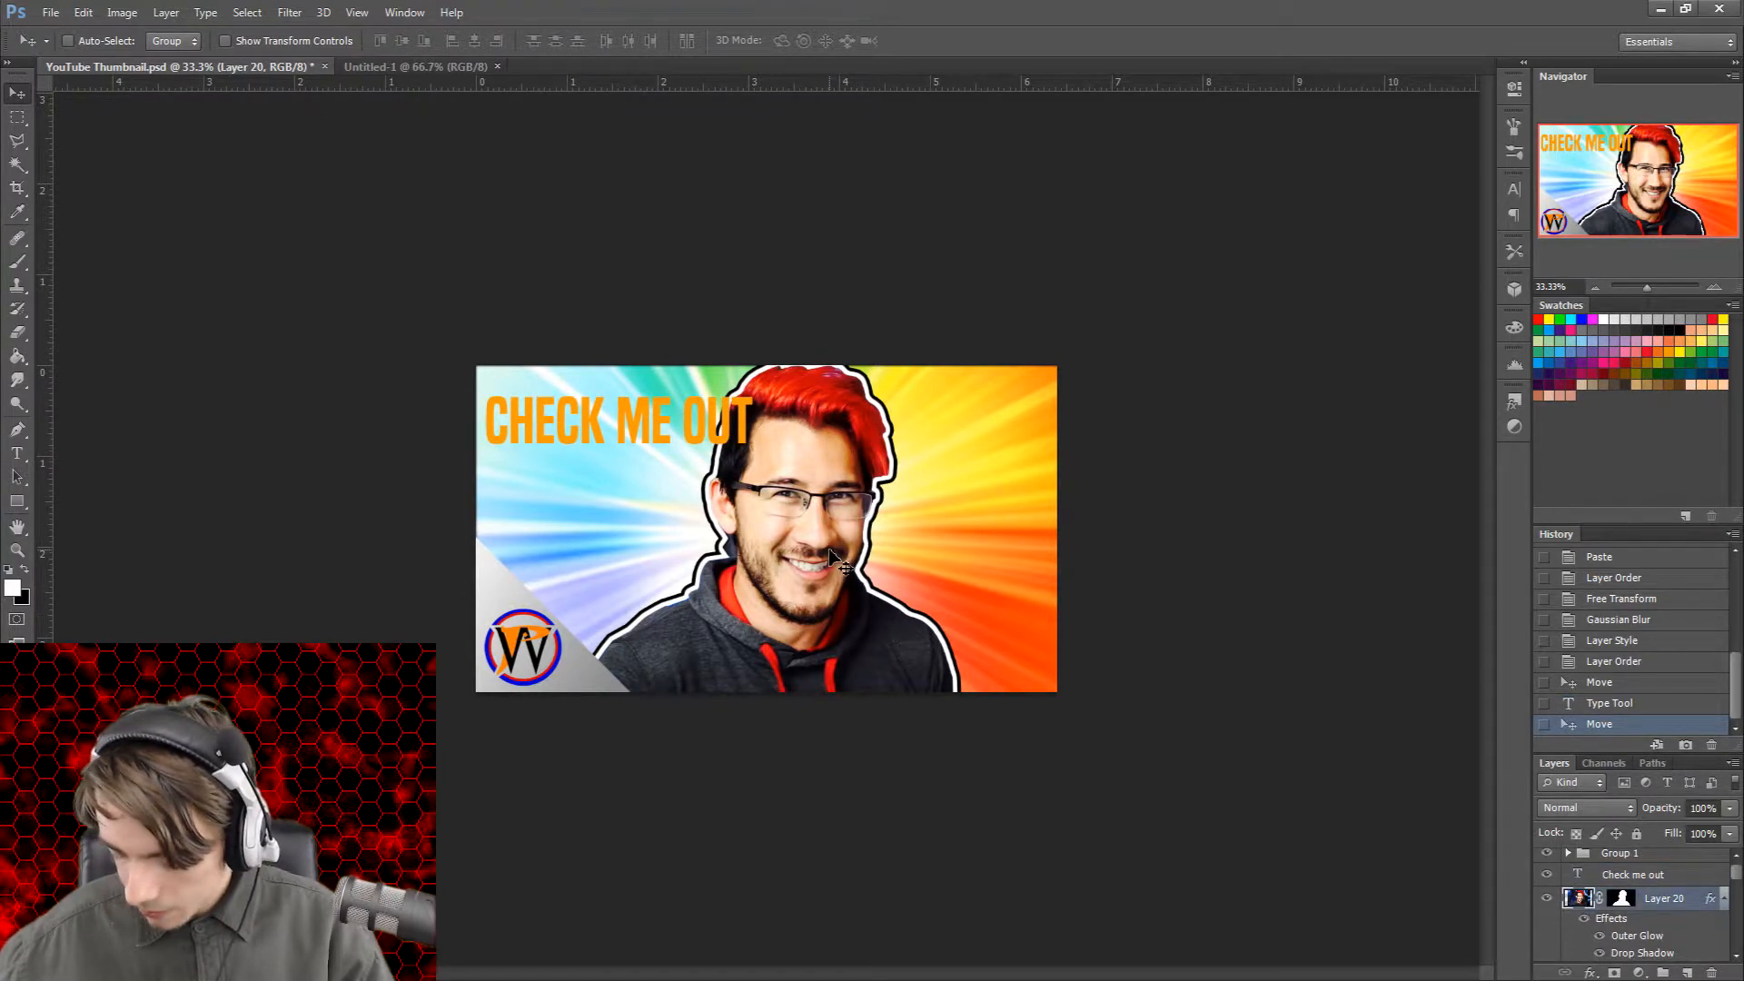
left_click_drag(833, 552, 890, 547)
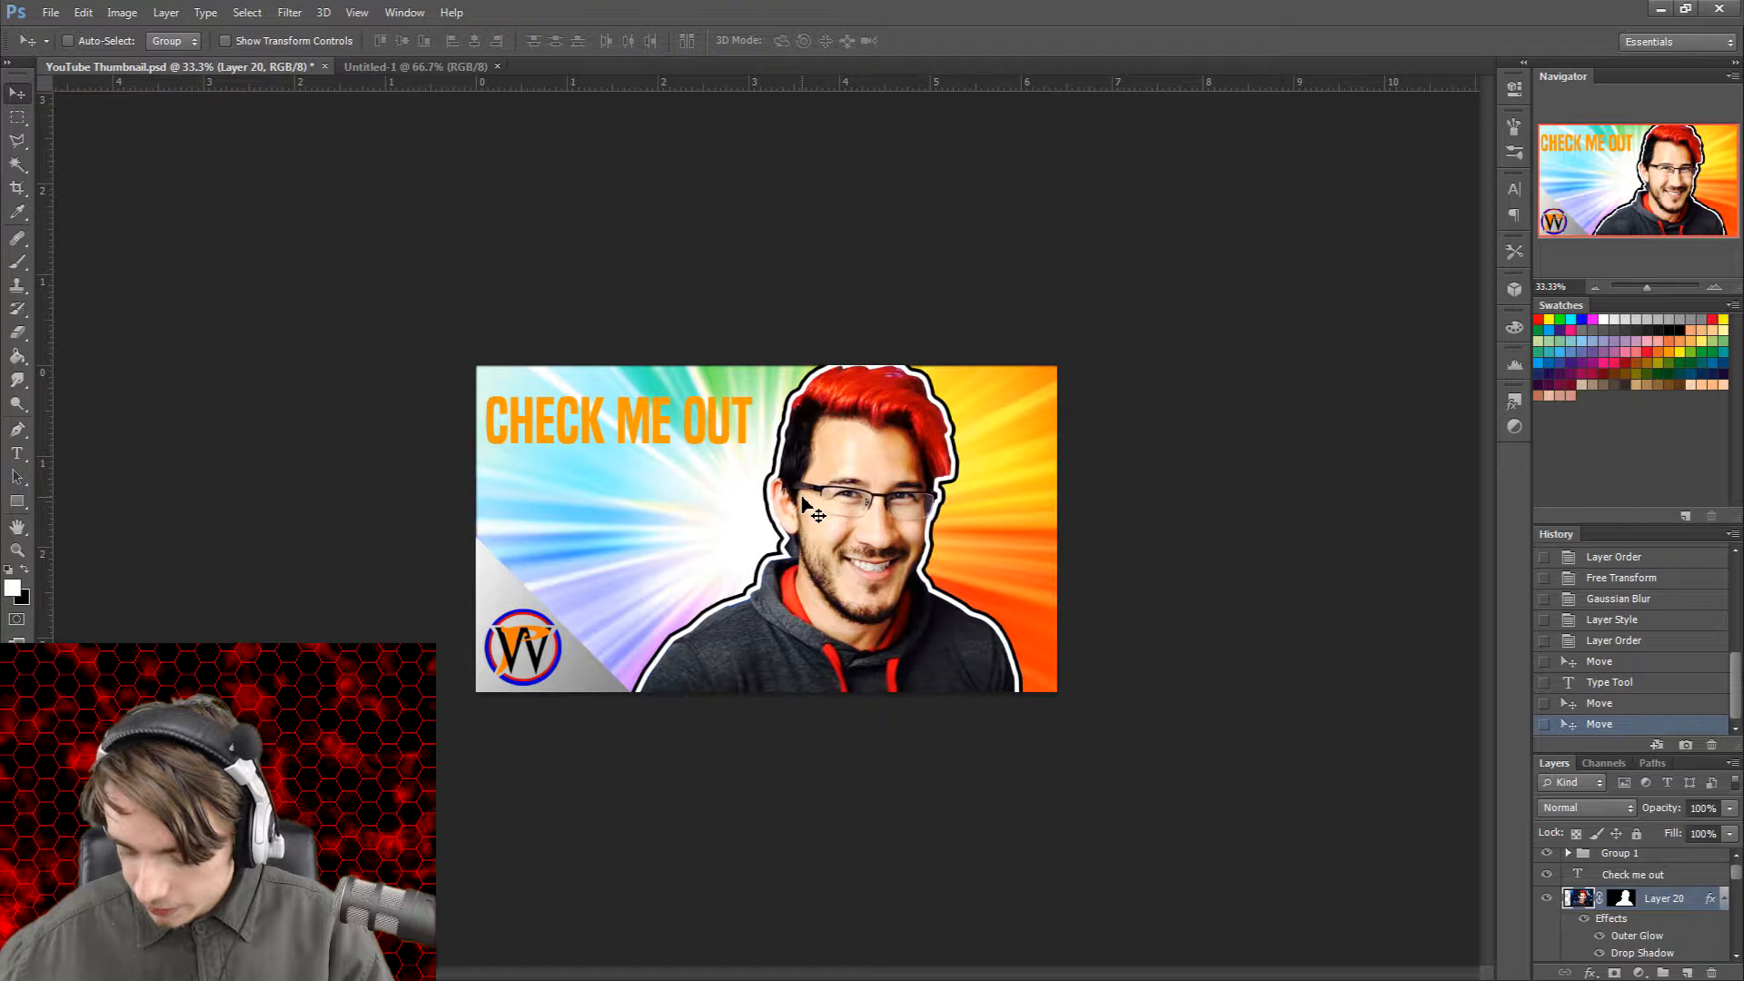
left_click(1609, 875)
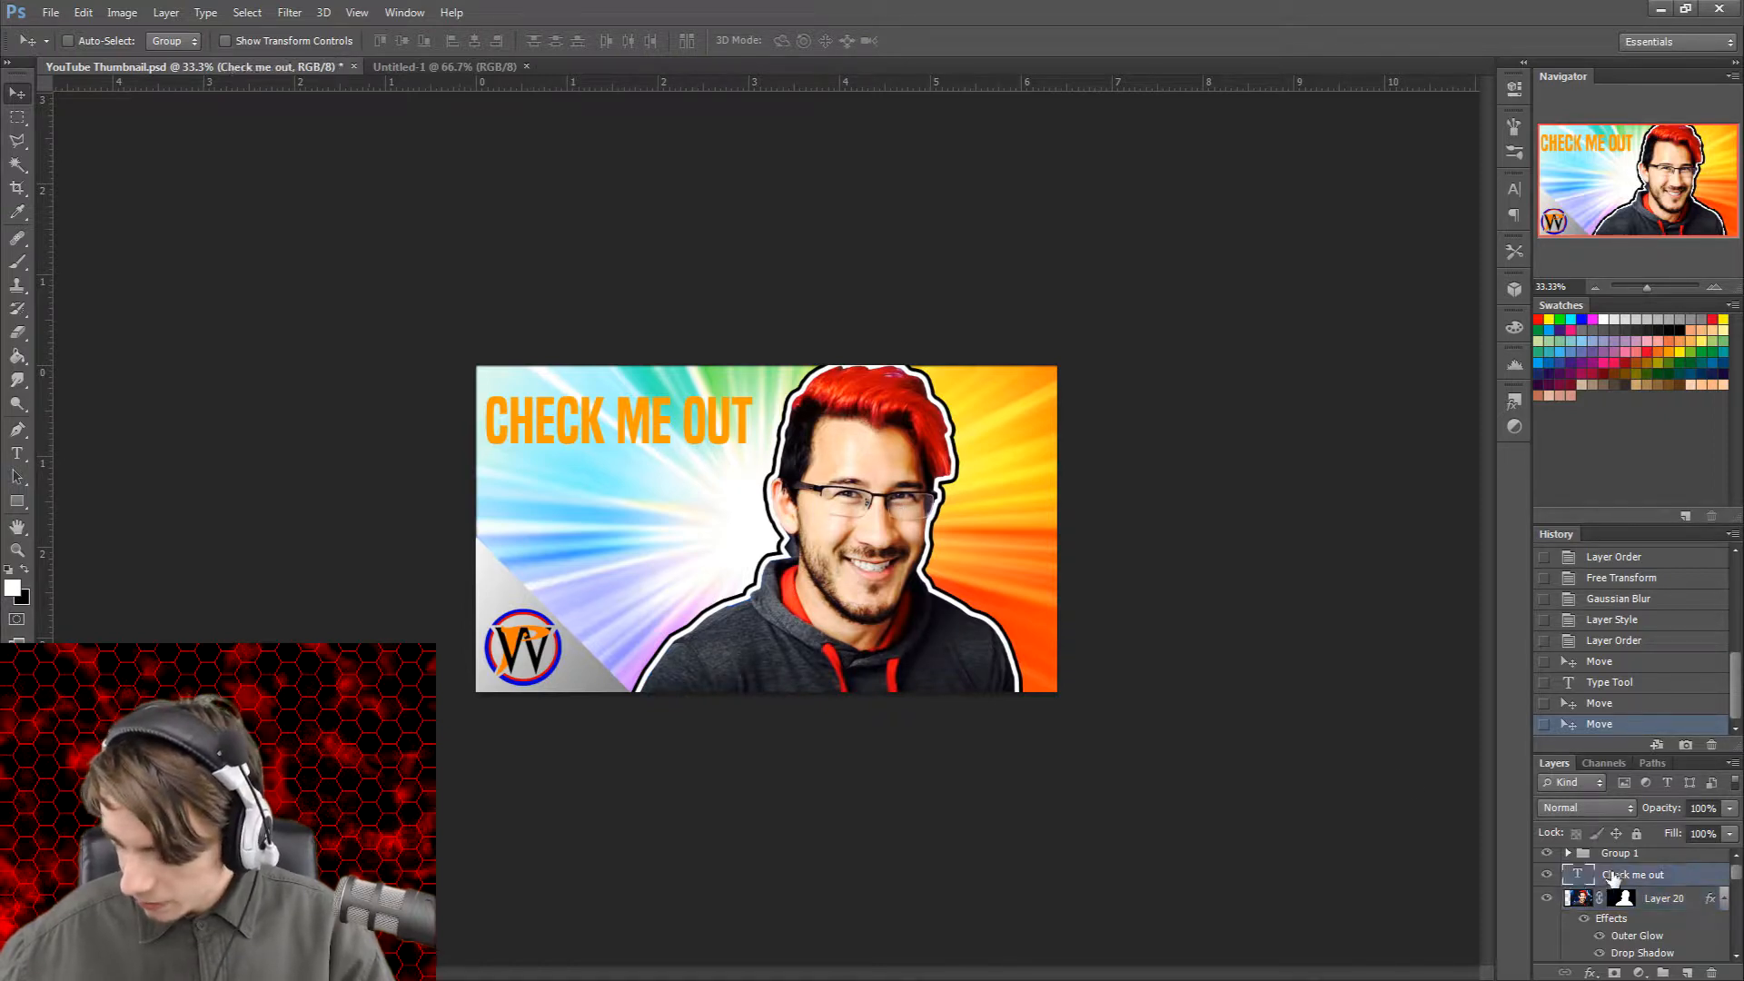
left_click_drag(692, 424, 634, 400)
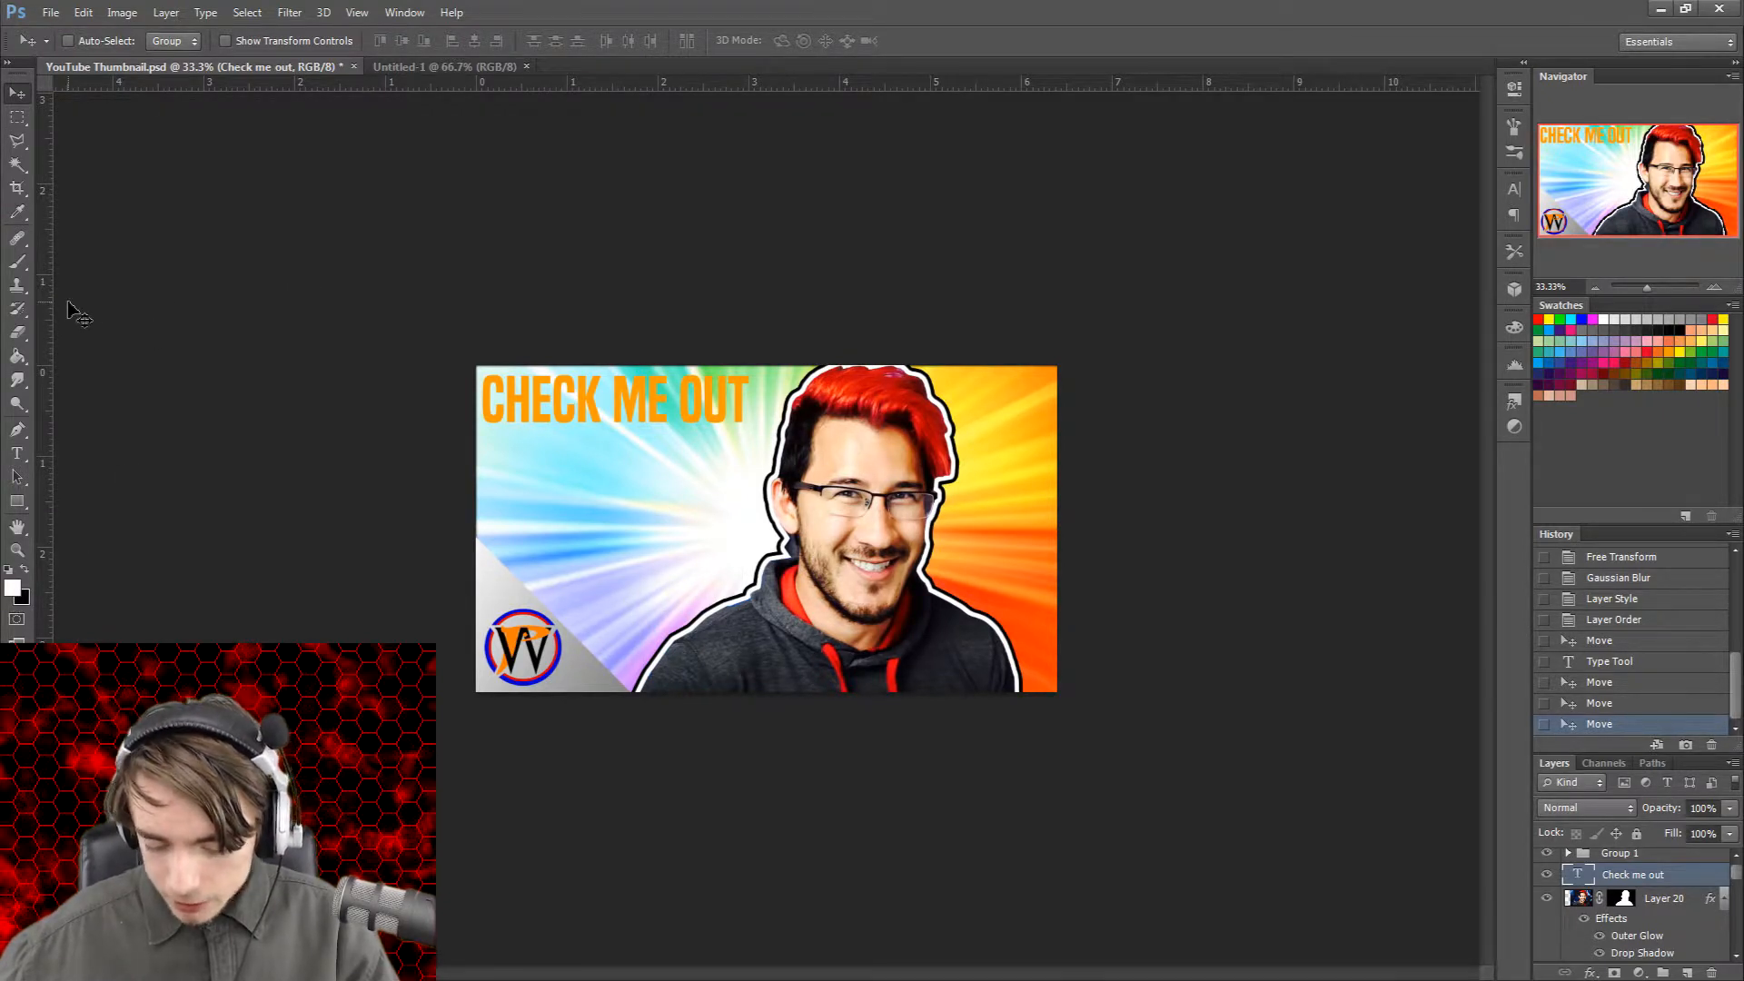
Step: Recolour all of the CHECK ME OUT headline text to a dark red sampled from the portrait's hair
left_click(19, 455)
left_click(695, 405)
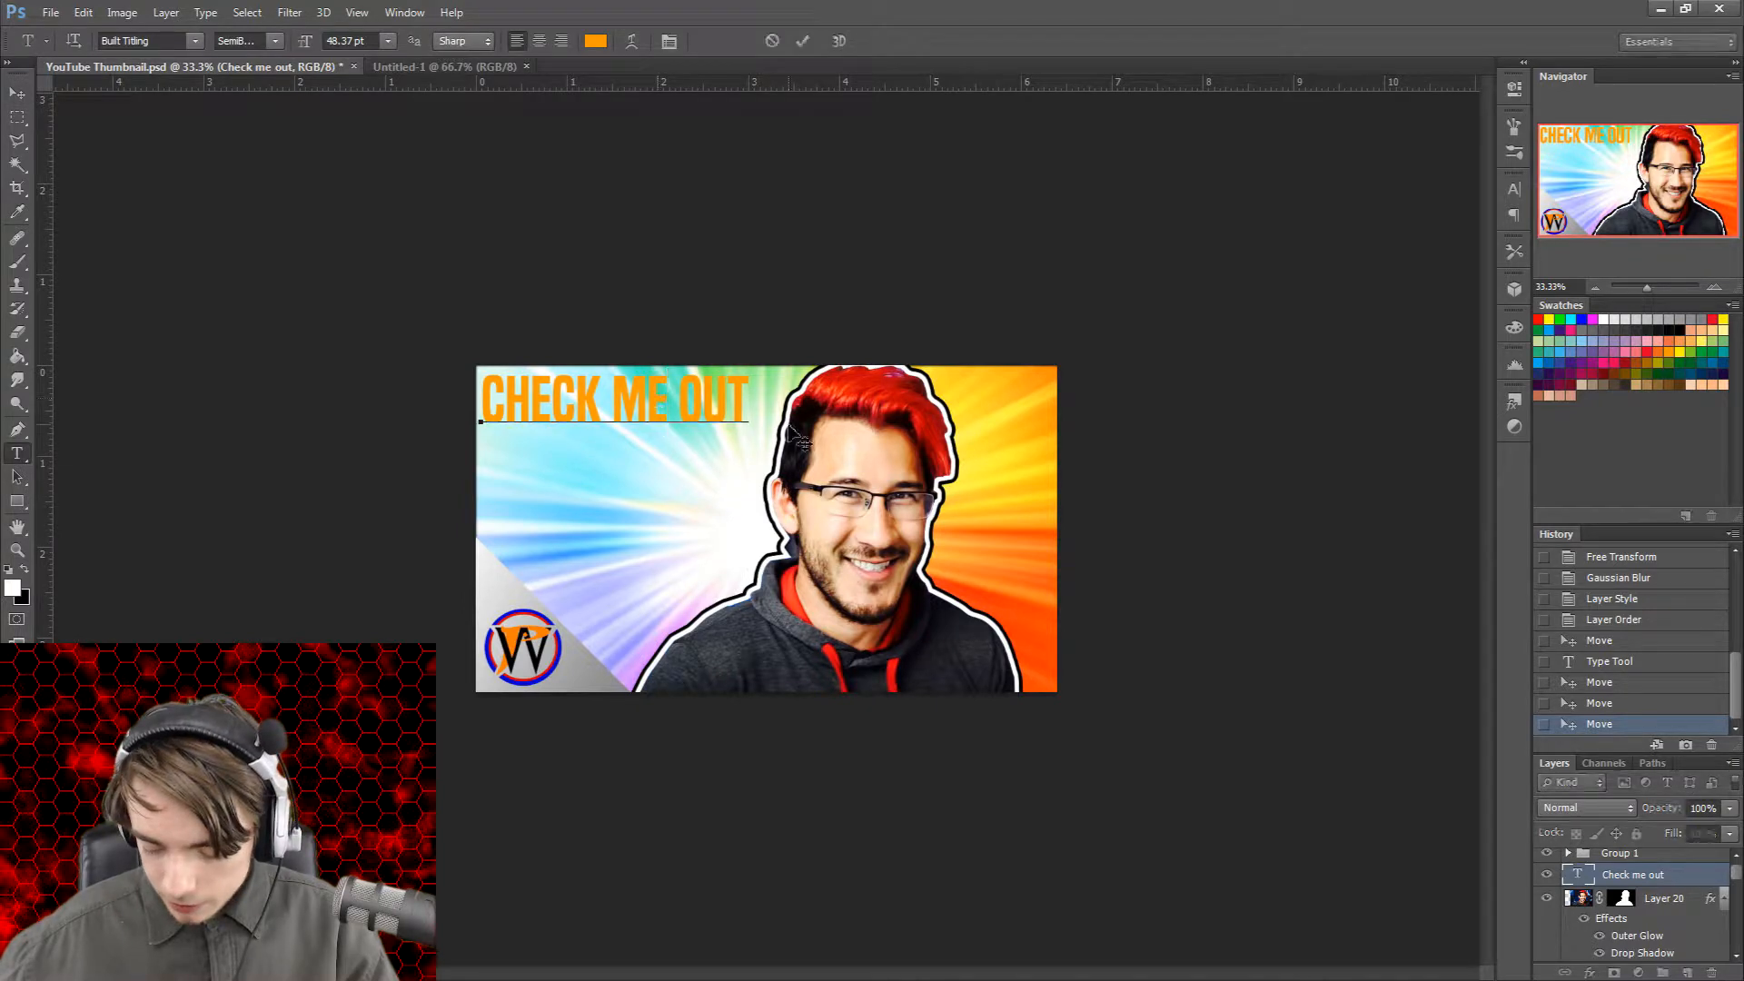
key("ctrl+a")
left_click(596, 41)
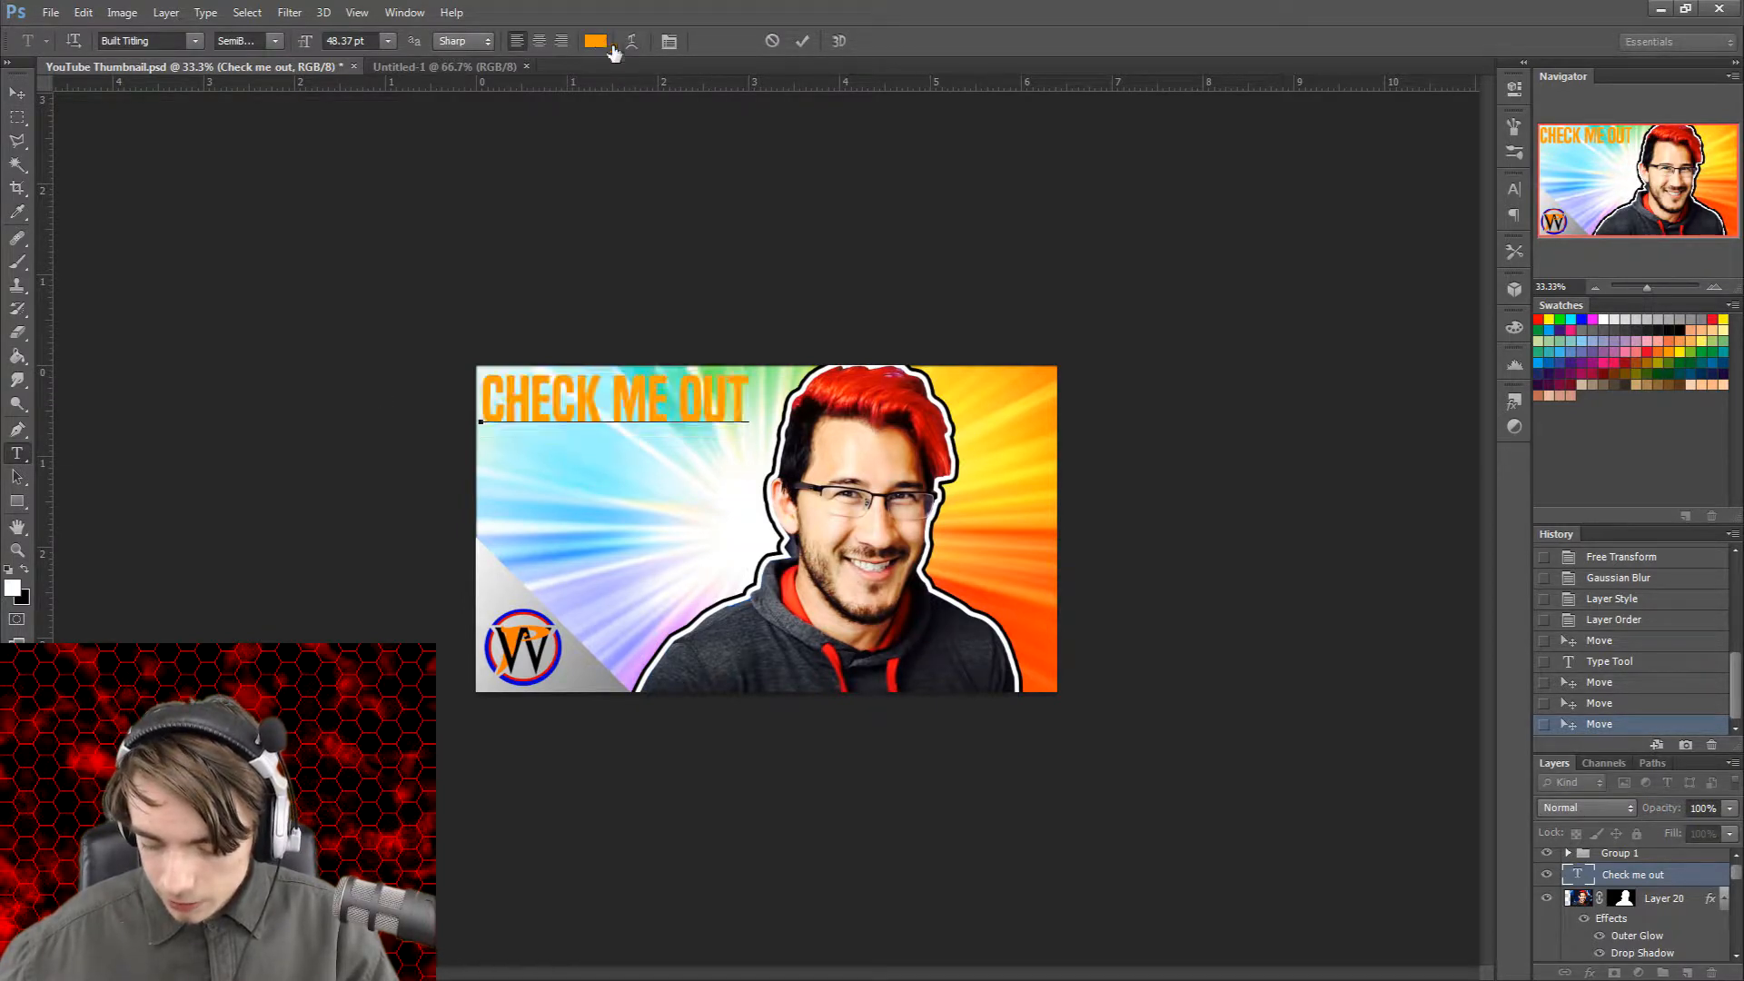
left_click_drag(1160, 72, 1354, 80)
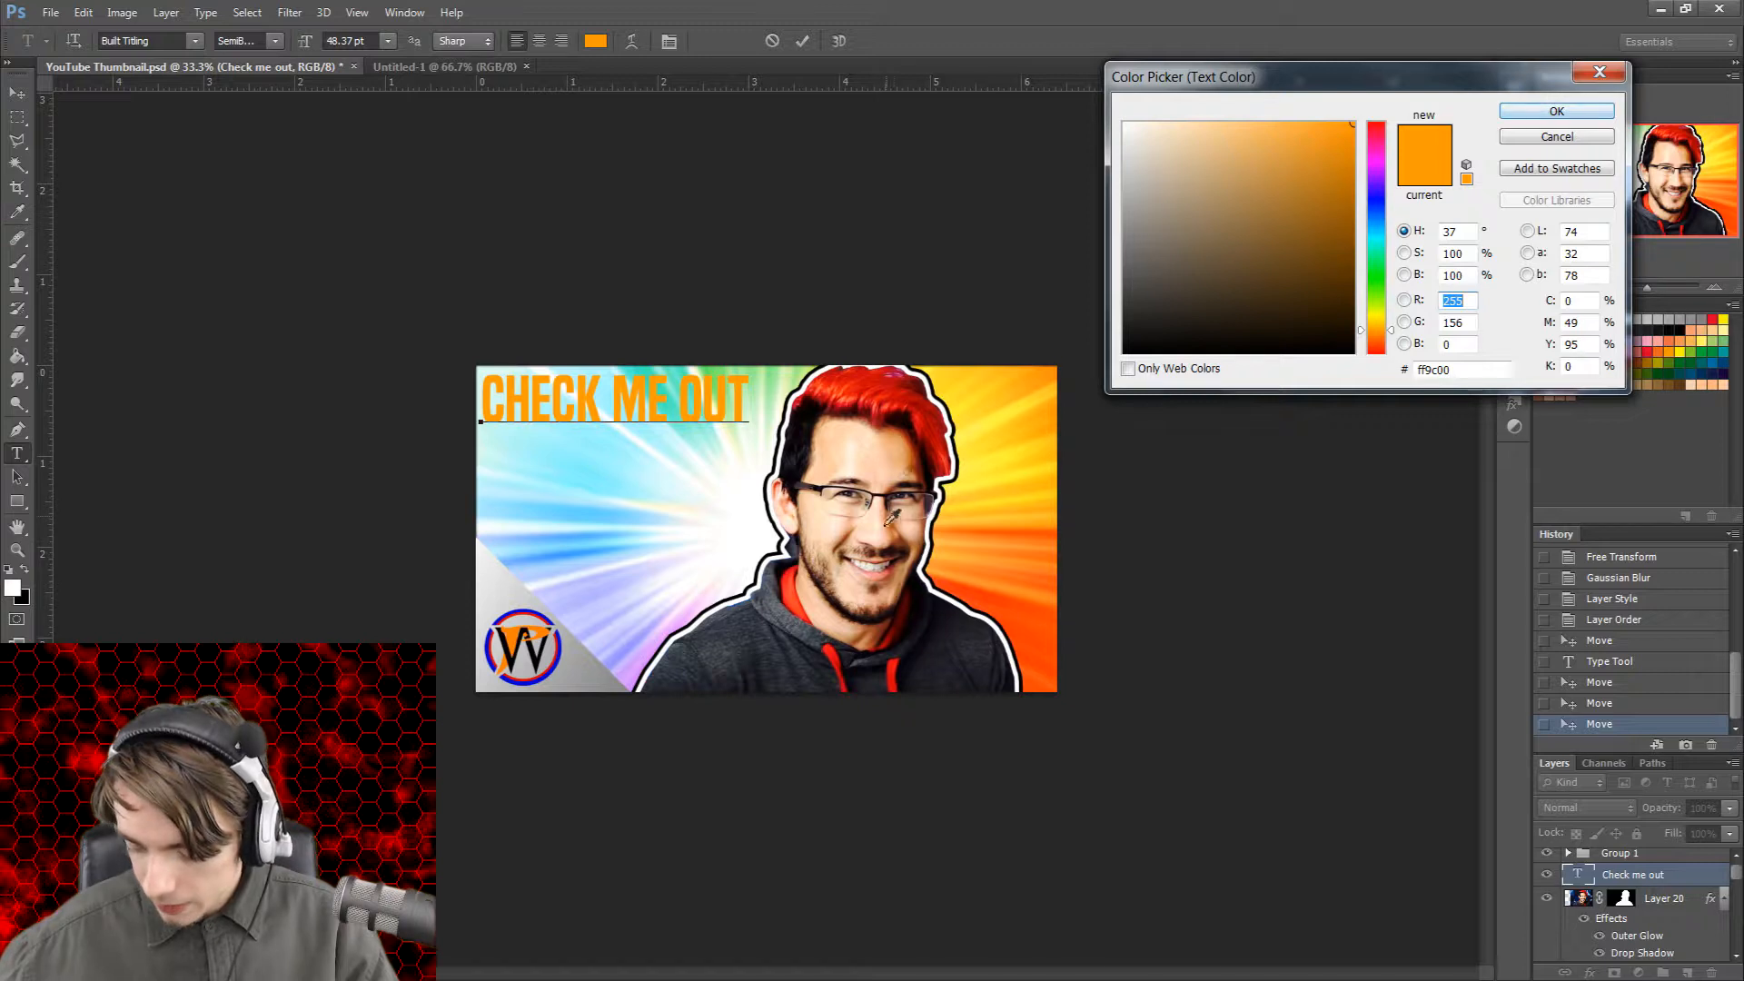
left_click(894, 425)
left_click(797, 596)
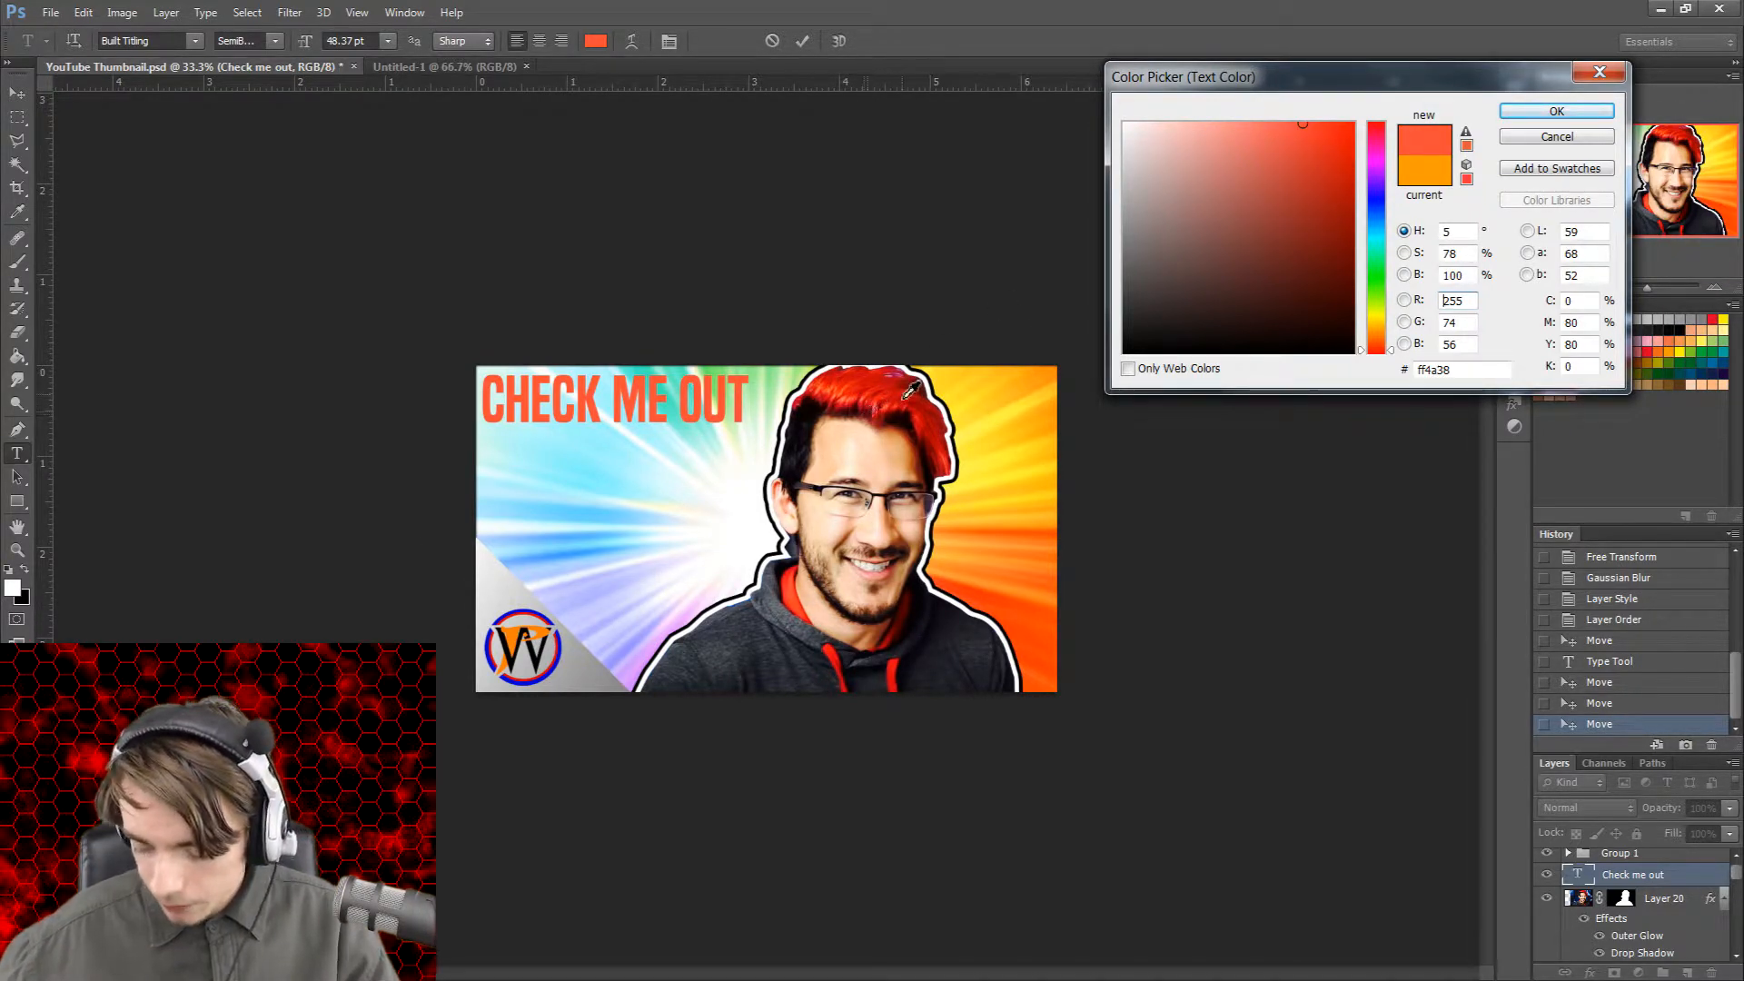
left_click(917, 392)
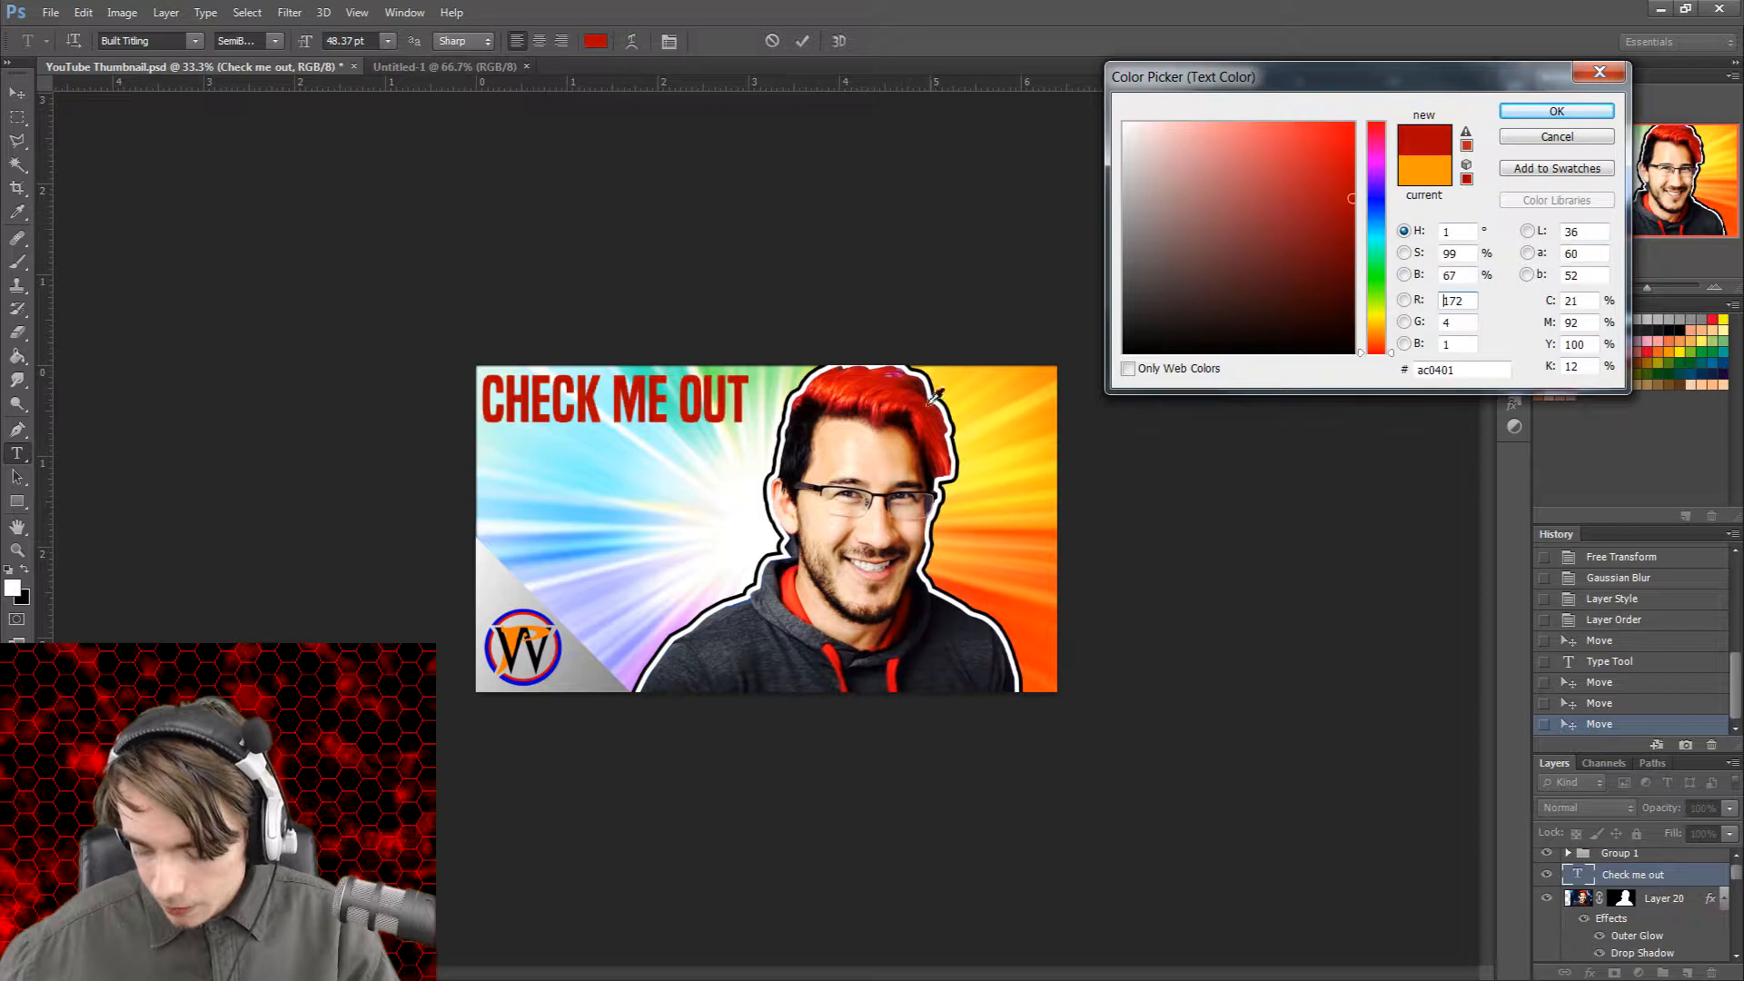
left_click(1557, 112)
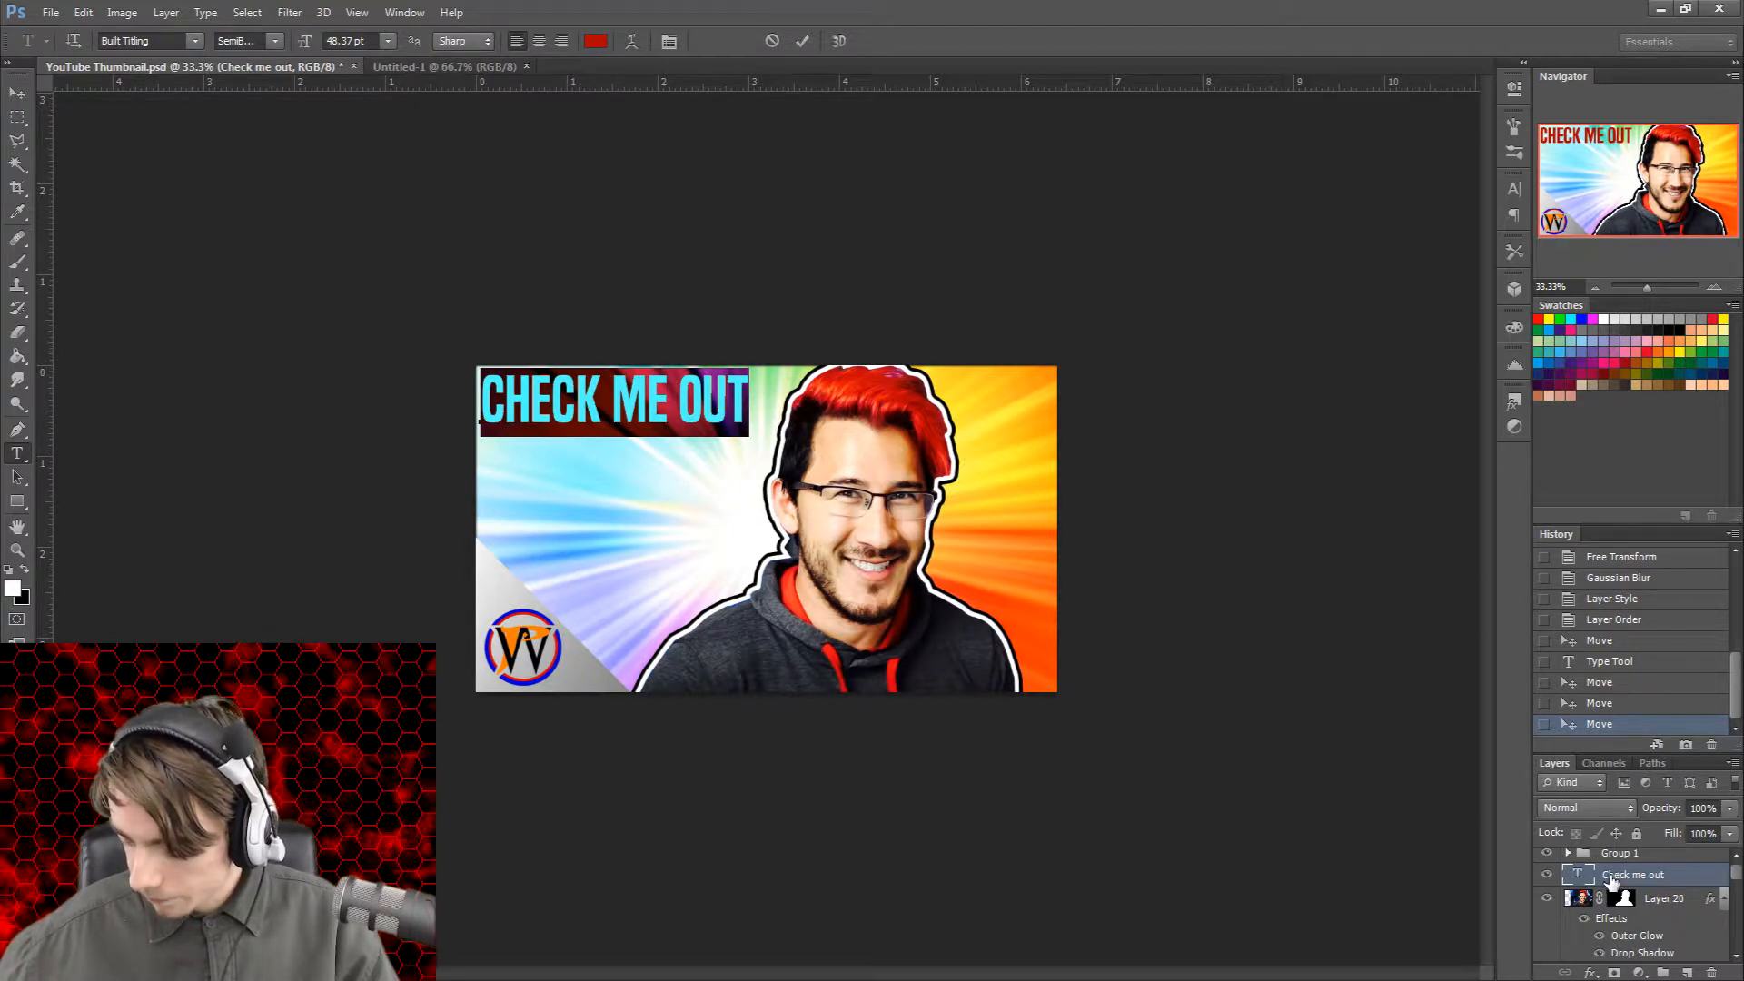
left_click(802, 41)
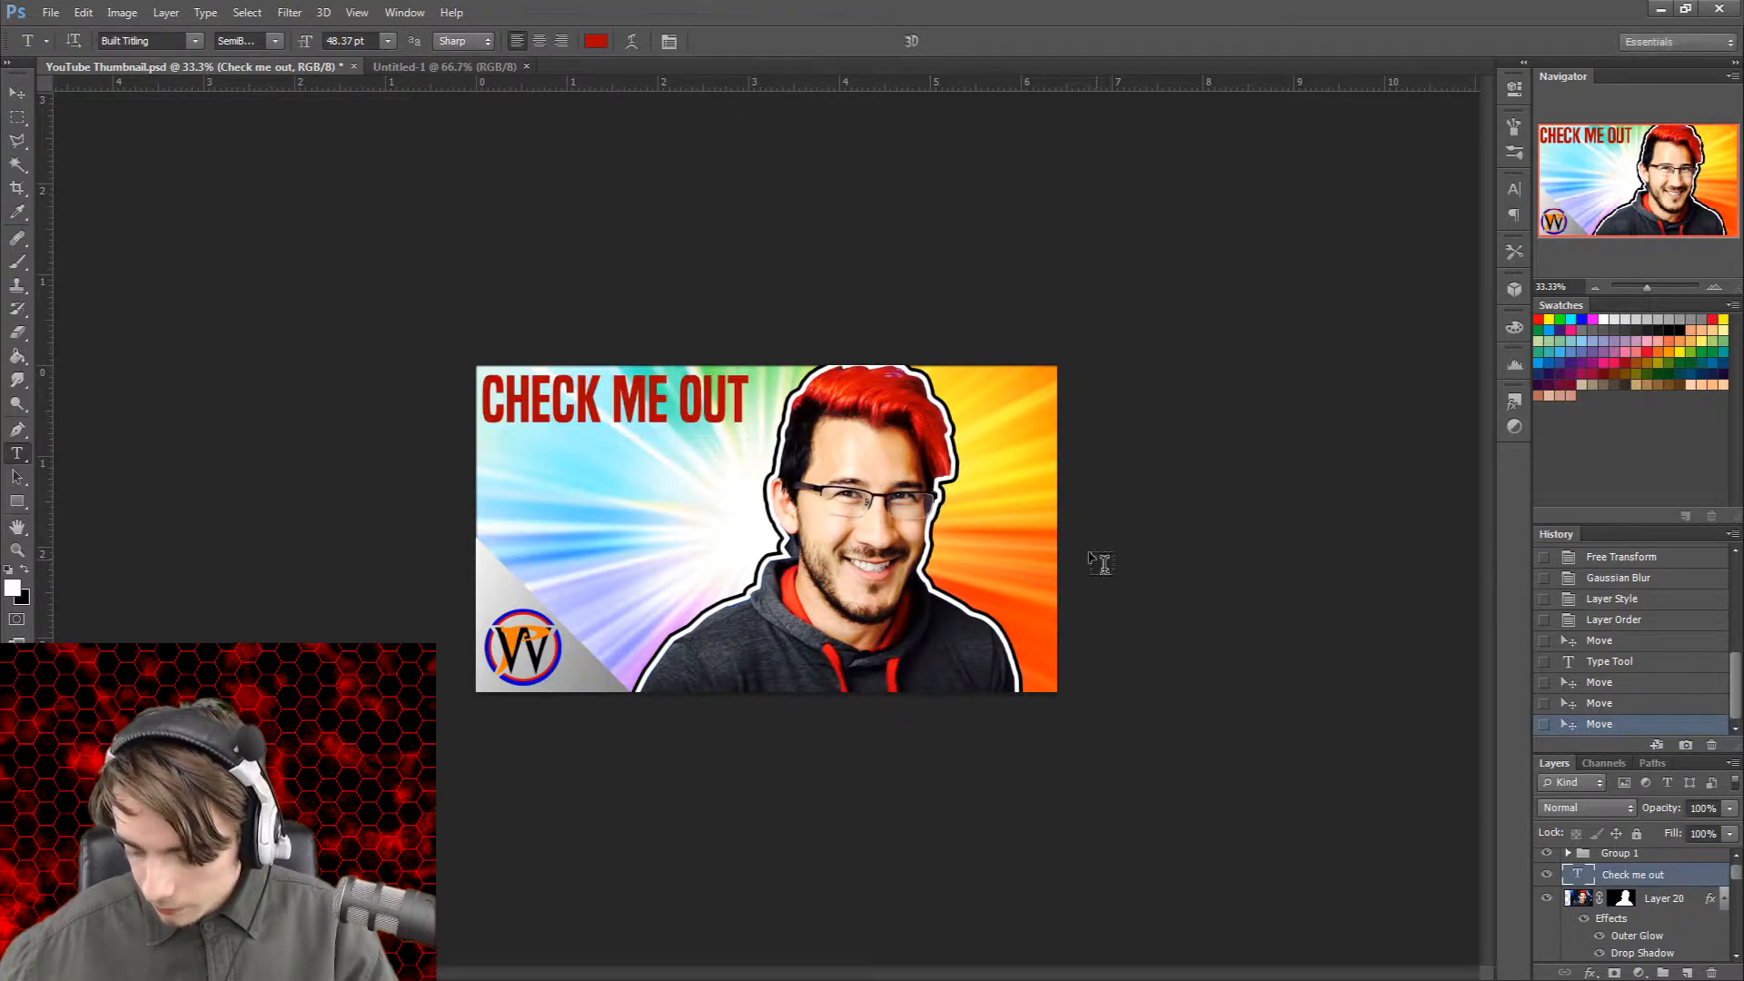
Step: Add a linear Gradient Overlay to the headline text layer using the red-to-yellow gradient preset
right_click(1584, 876)
left_click(1558, 423)
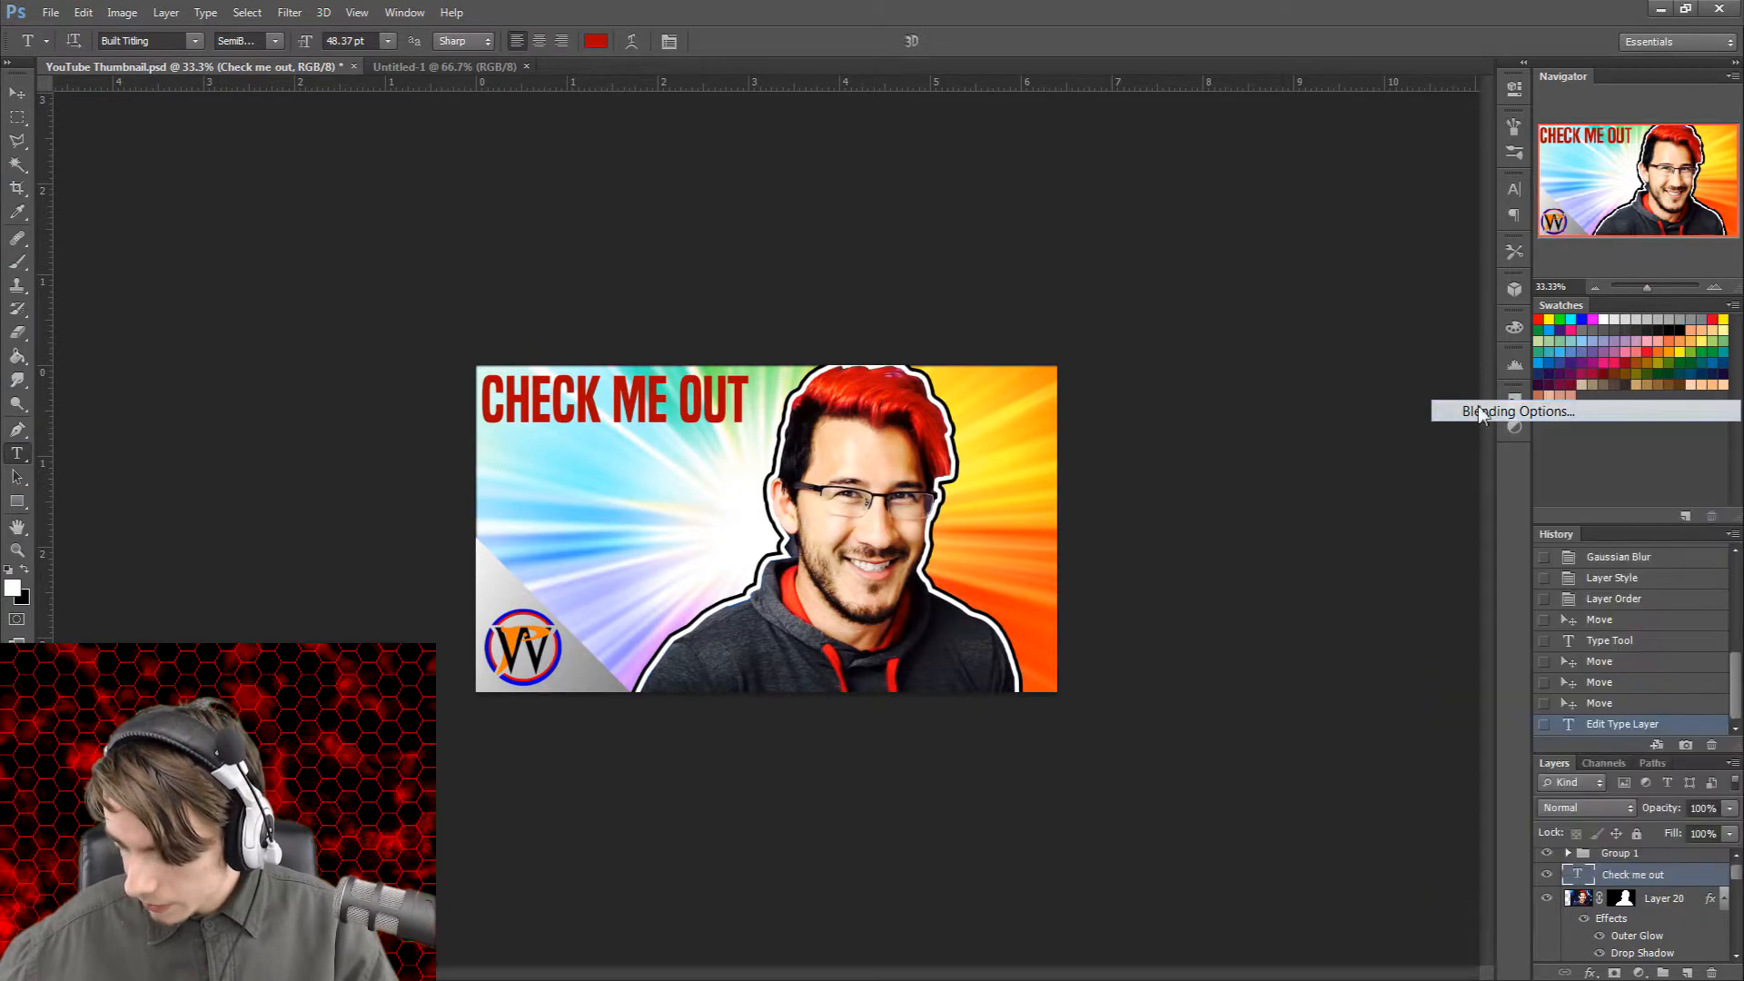
left_click(71, 323)
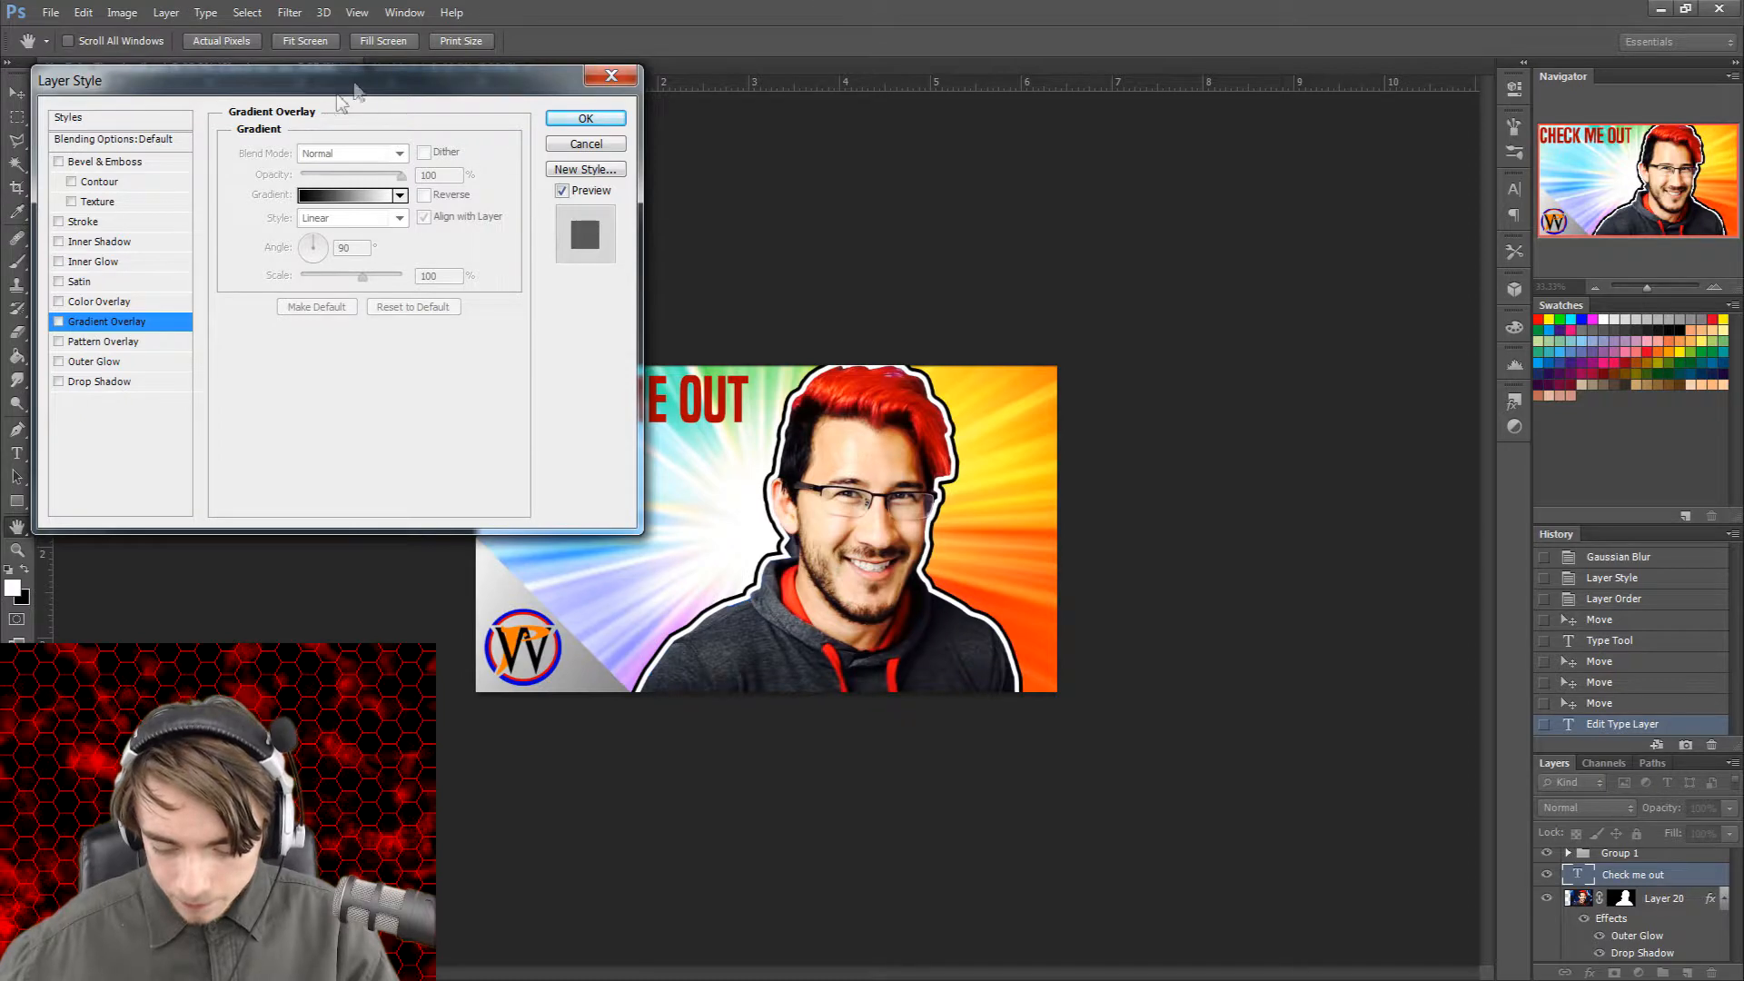
left_click_drag(354, 87, 546, 99)
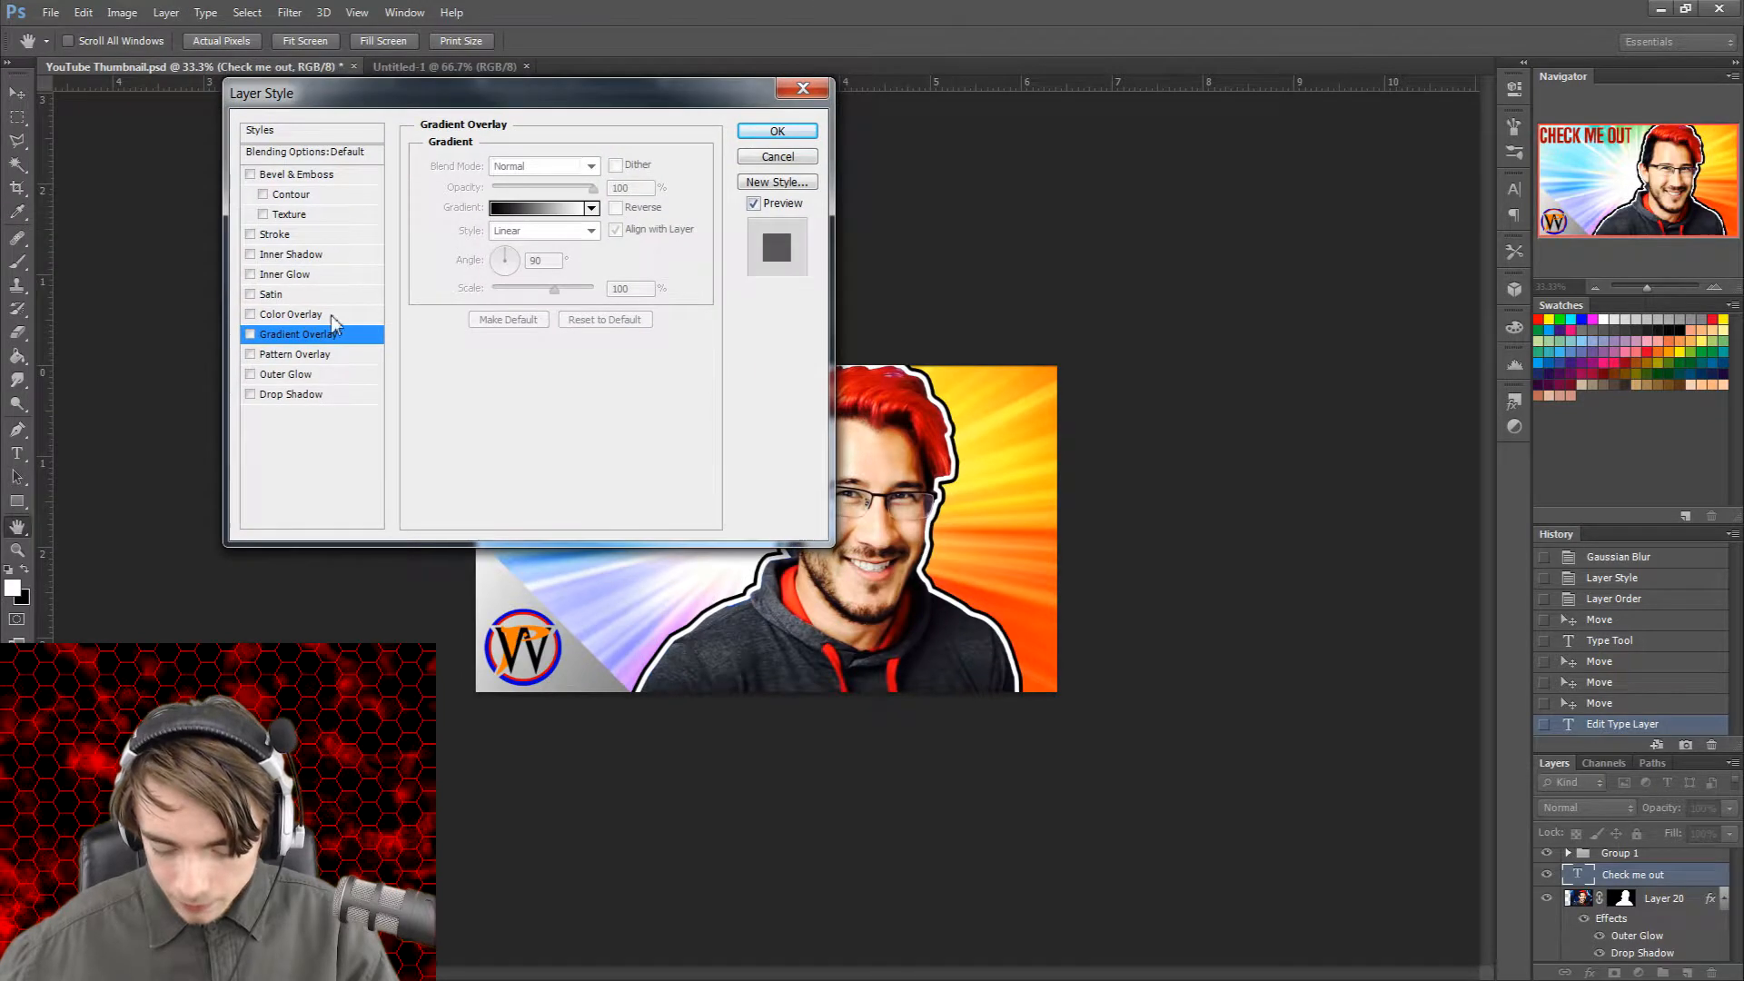
left_click(591, 208)
left_click(572, 312)
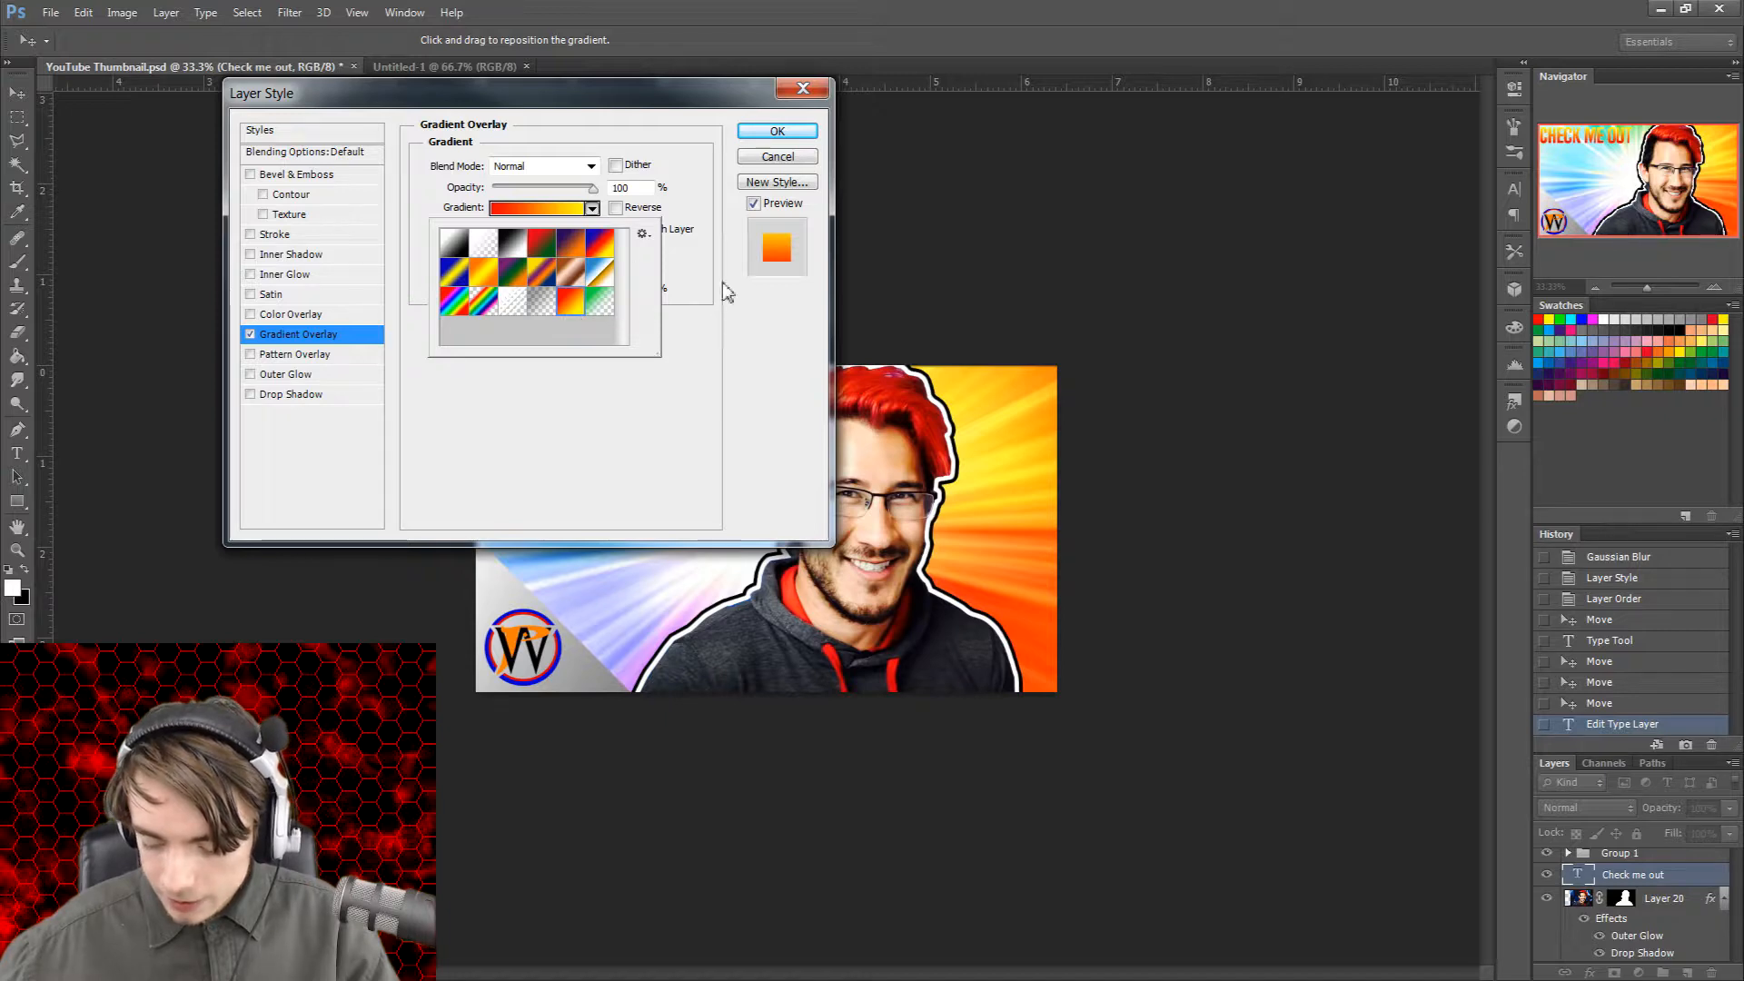
left_click(631, 404)
left_click_drag(625, 109, 1209, 351)
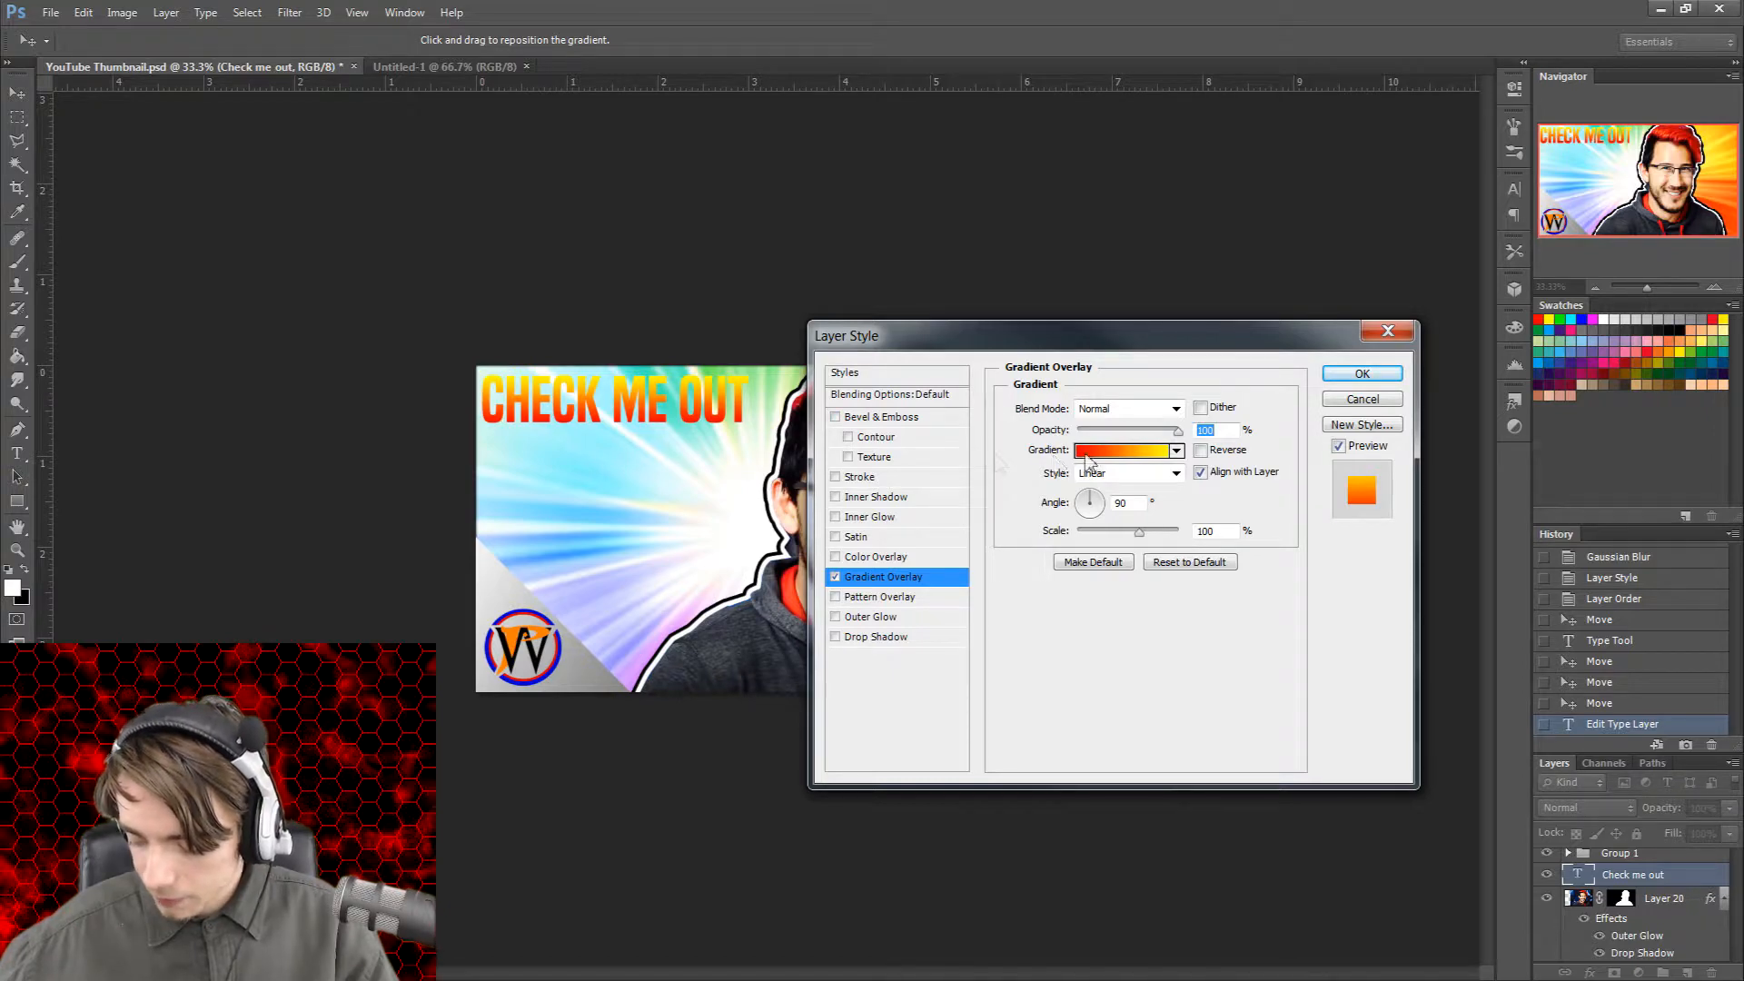
Step: Try moving the gradient's red stop to 47% and yellow stop to 56%, and return them to 0% and 100%
left_click(1117, 450)
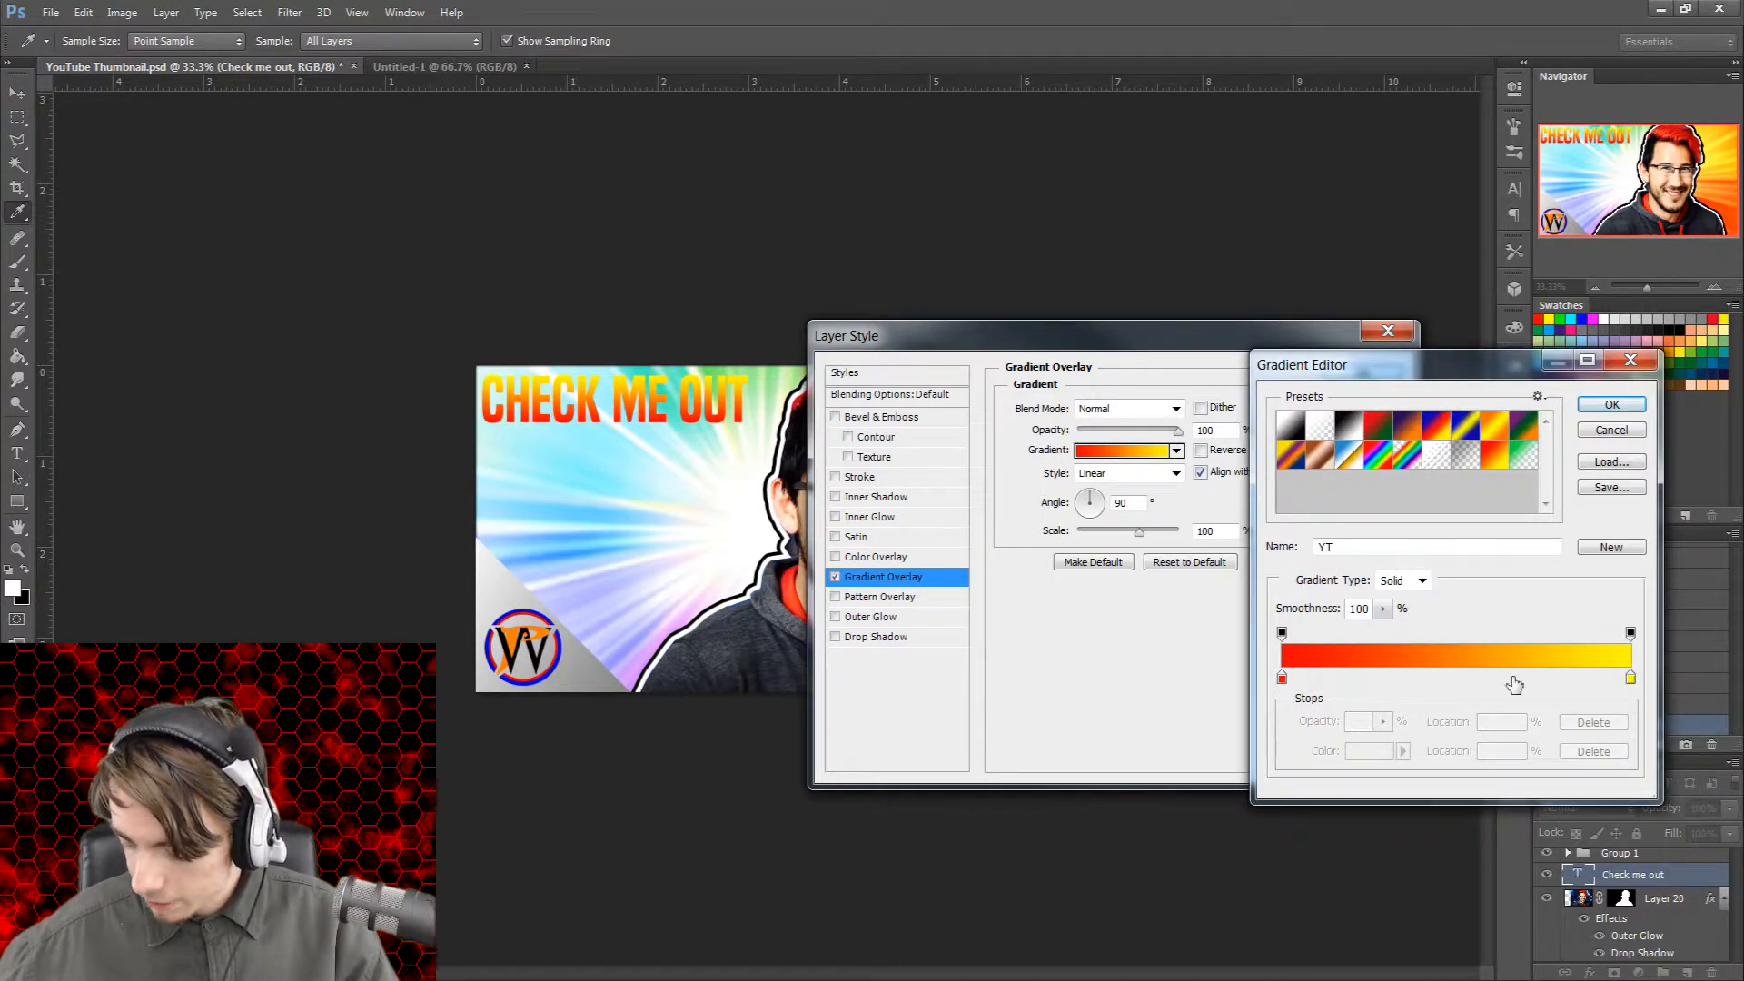
left_click_drag(1631, 683, 1539, 682)
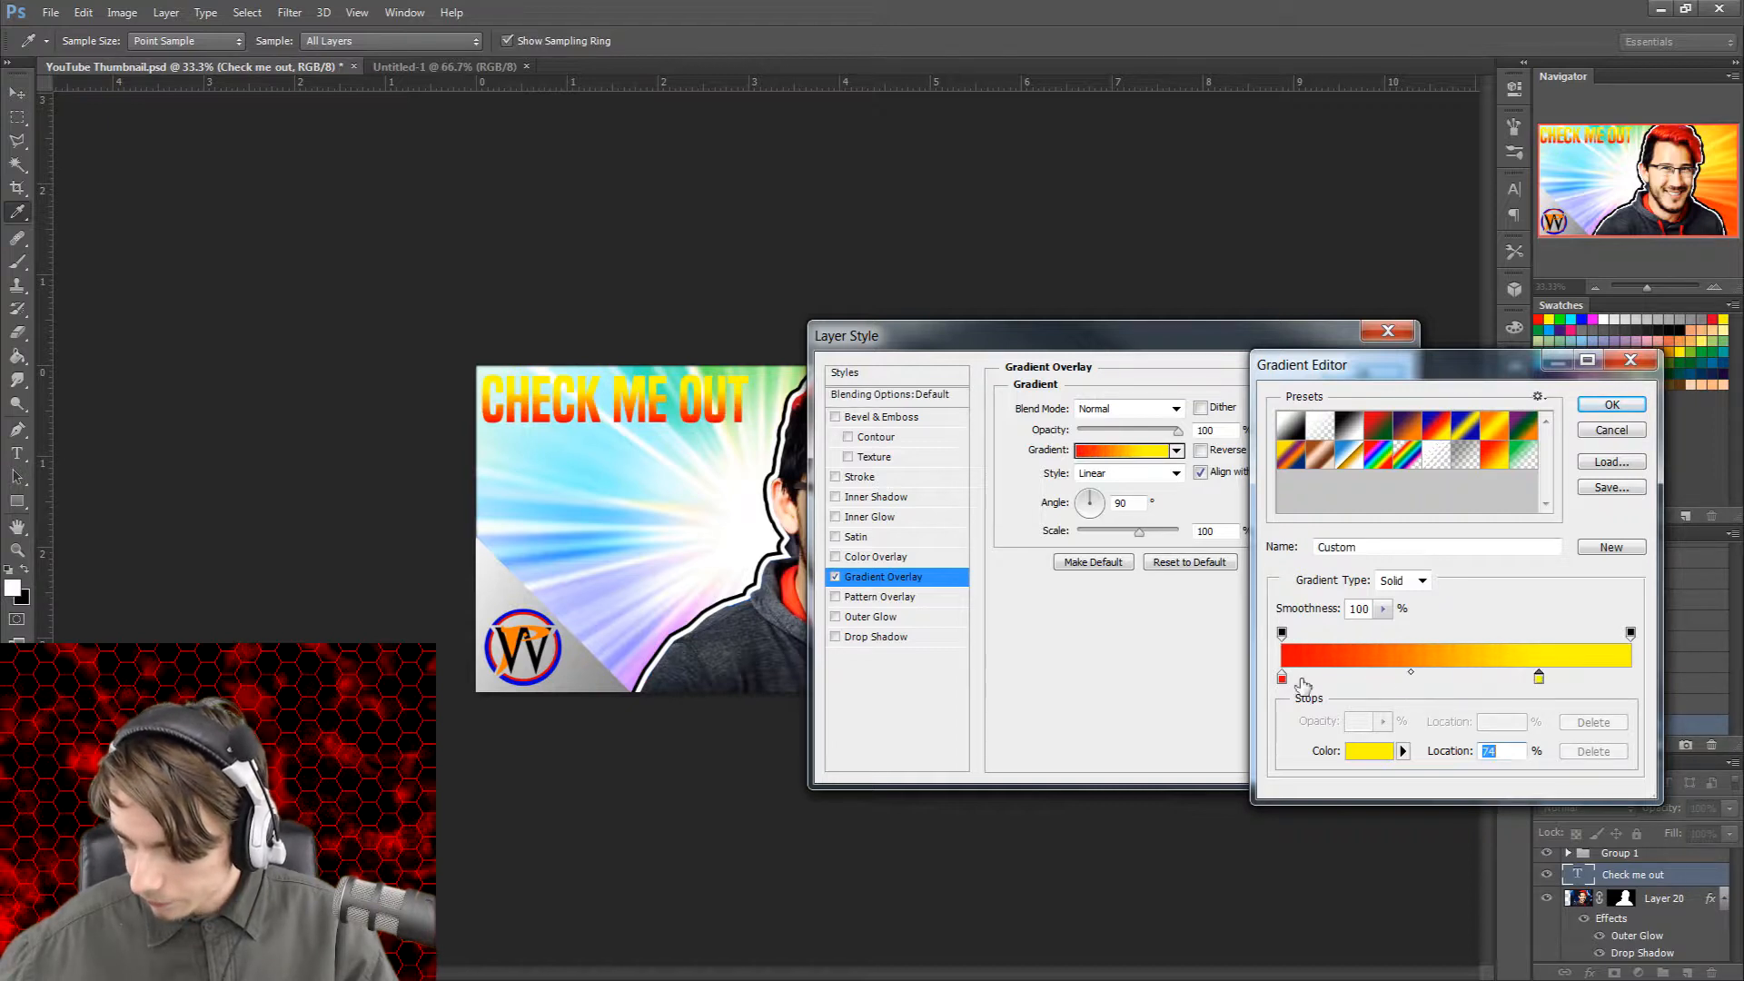
left_click_drag(1292, 683, 1591, 683)
left_click(1449, 683)
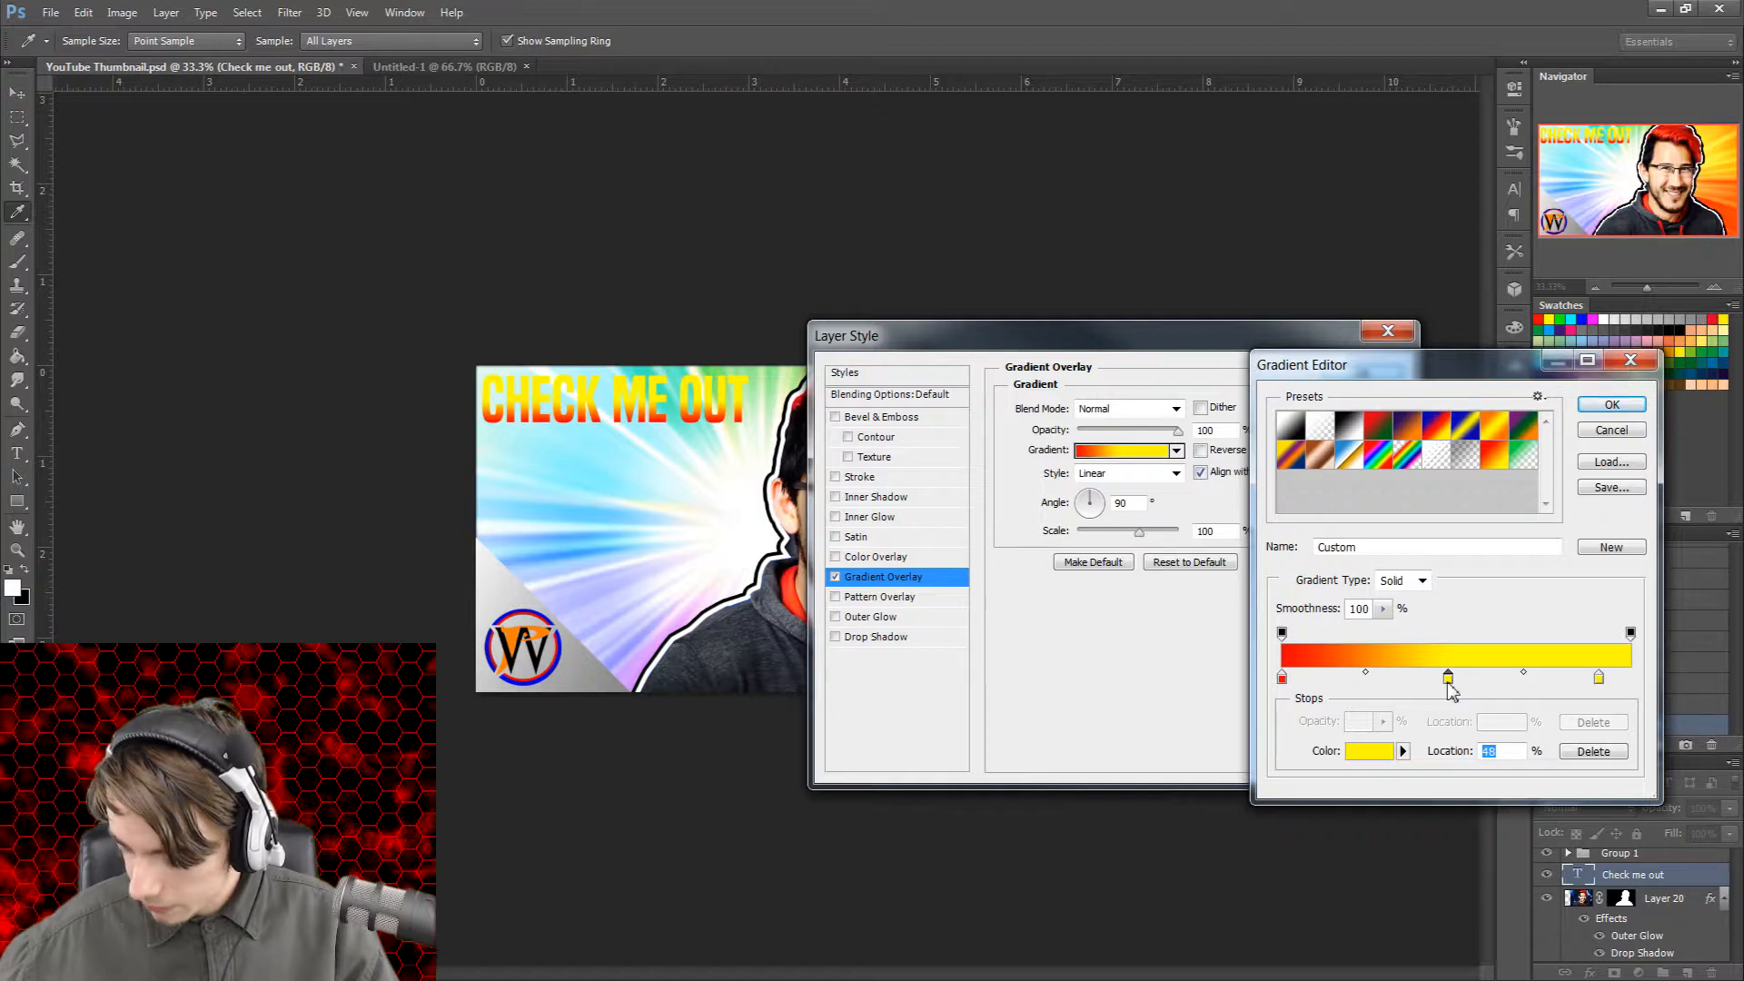
left_click(1584, 752)
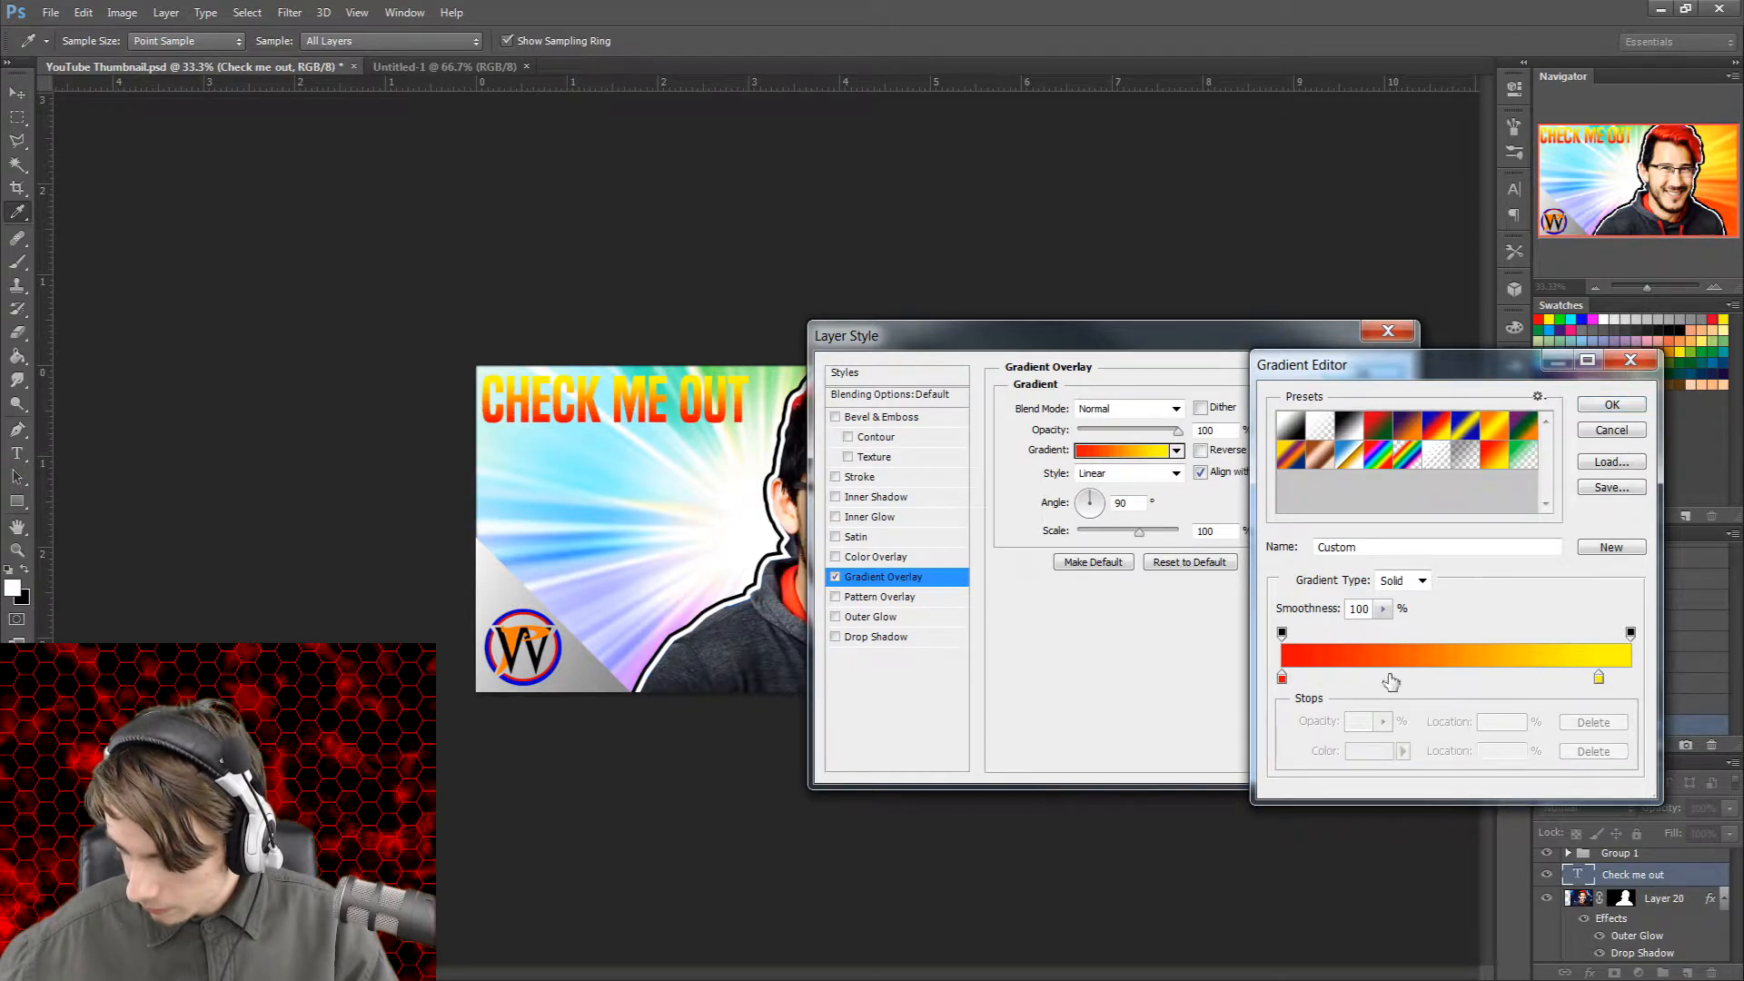
left_click_drag(1281, 680, 1445, 681)
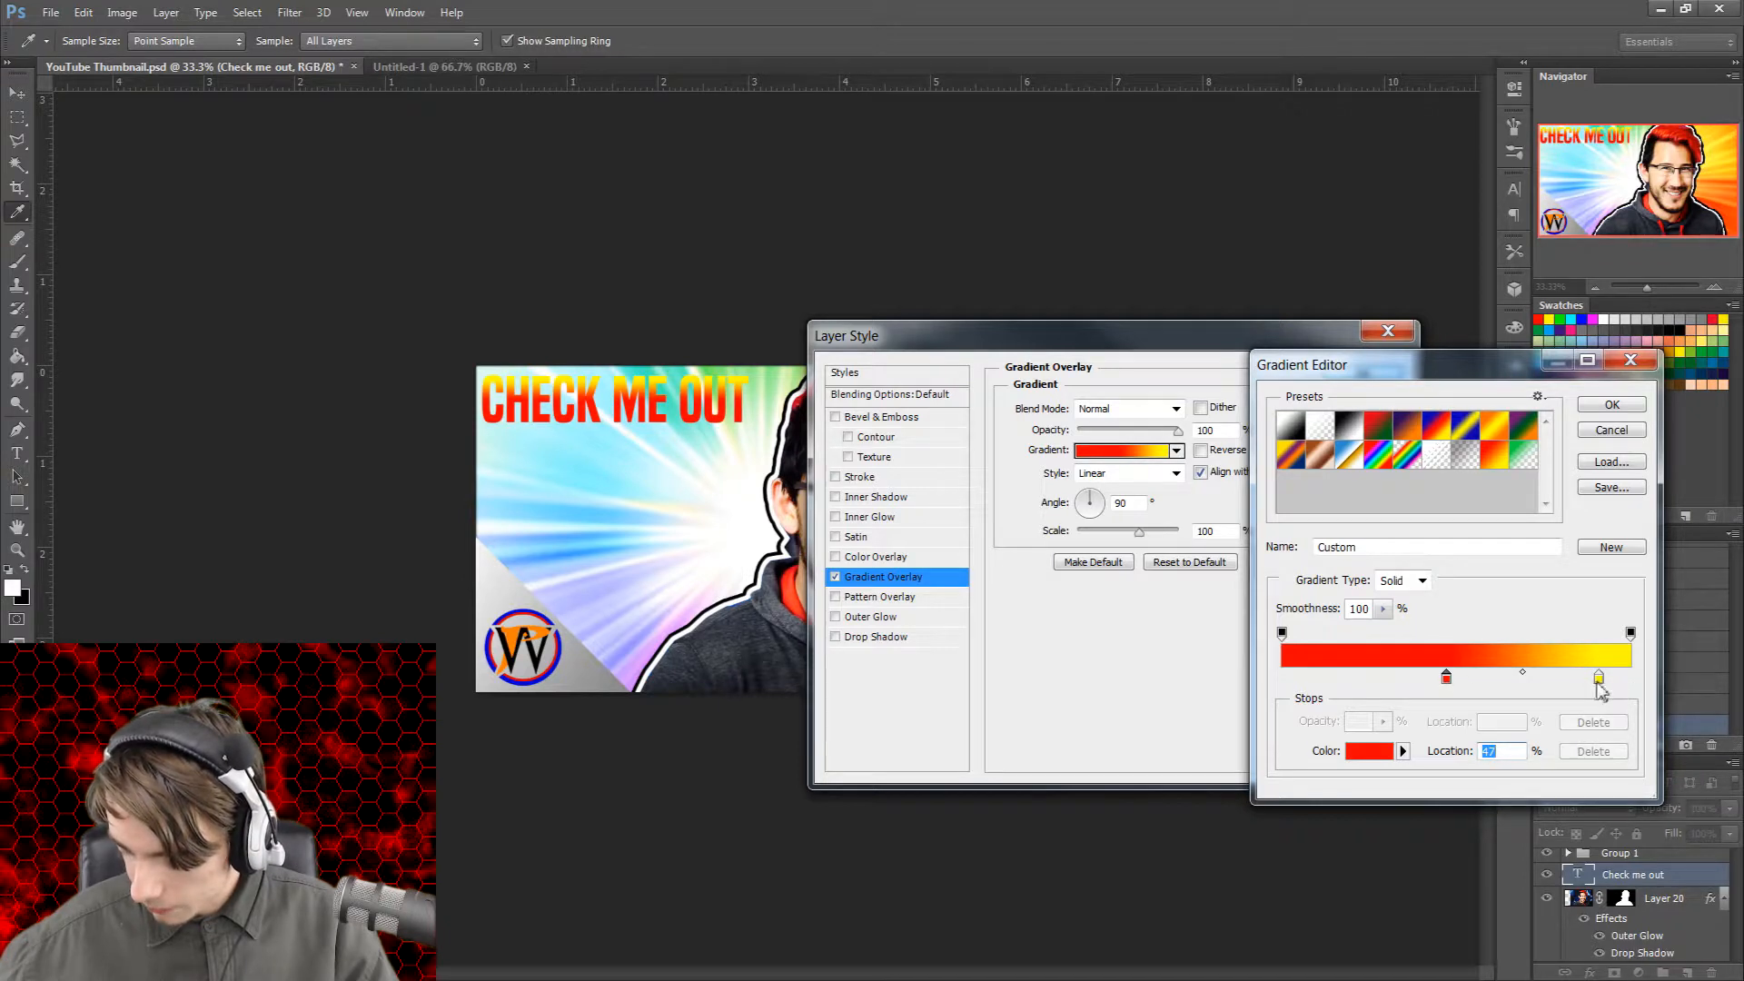
left_click_drag(1599, 681, 1476, 681)
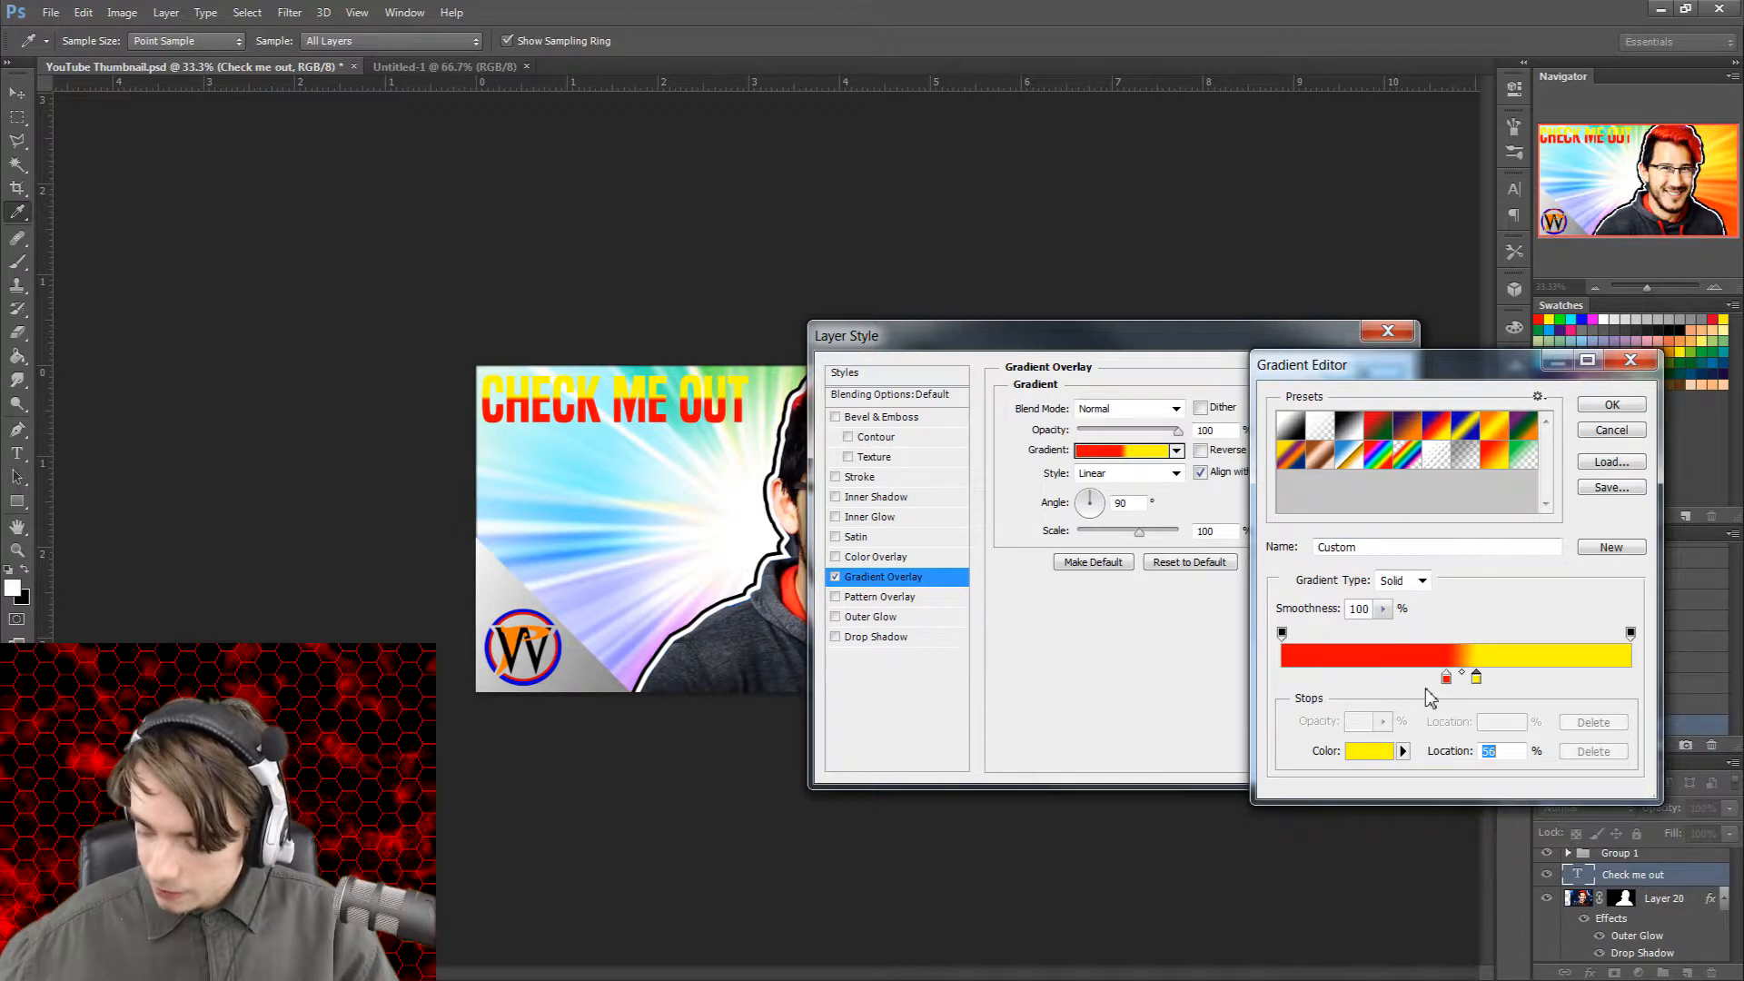
left_click_drag(1442, 681, 1168, 650)
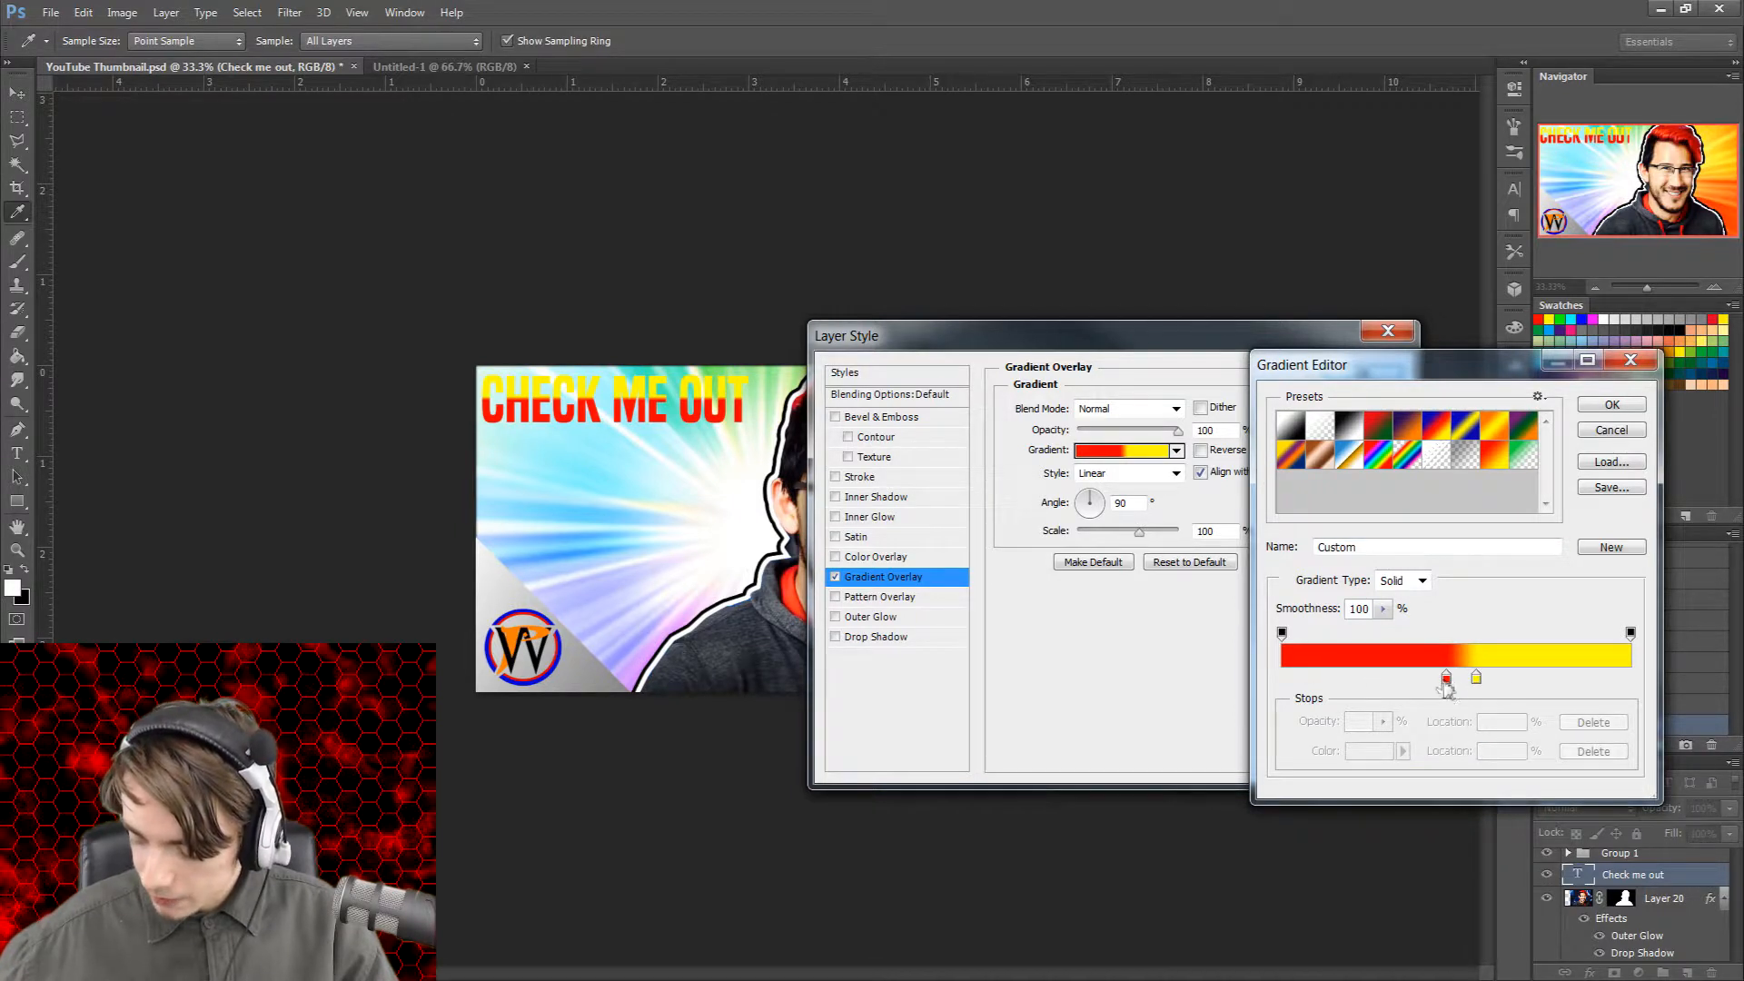
left_click_drag(1446, 679, 1281, 680)
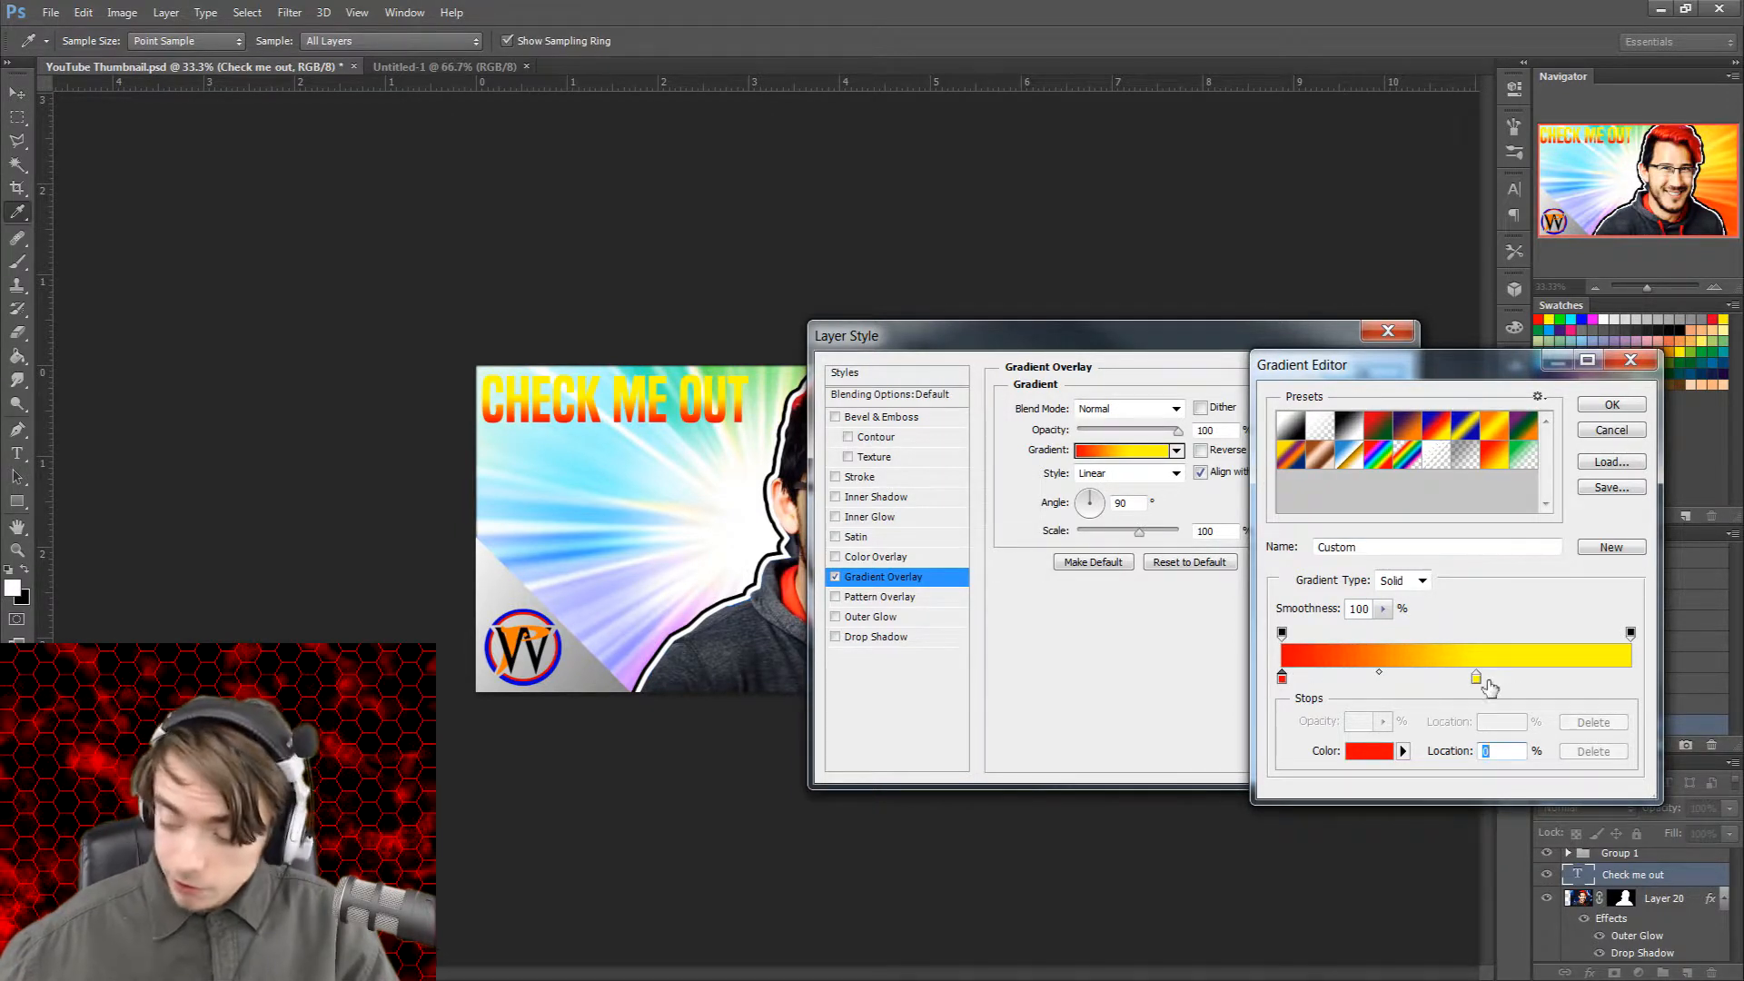
left_click_drag(1476, 679, 1630, 679)
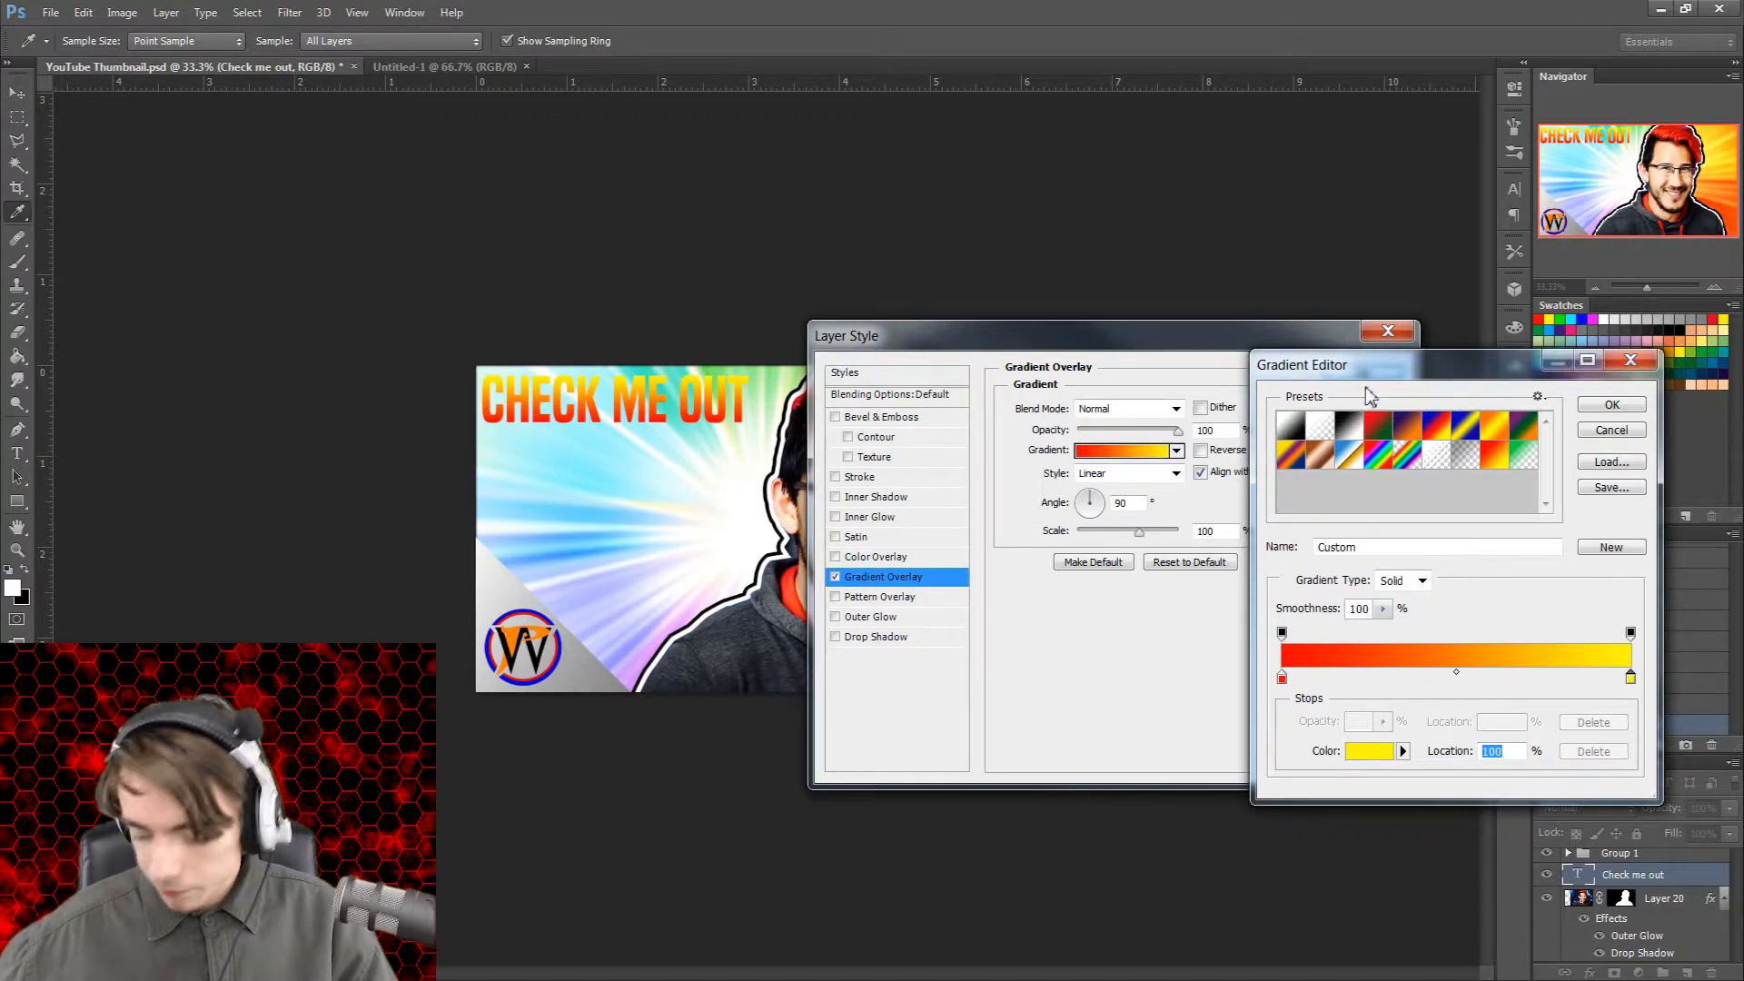
left_click(1614, 406)
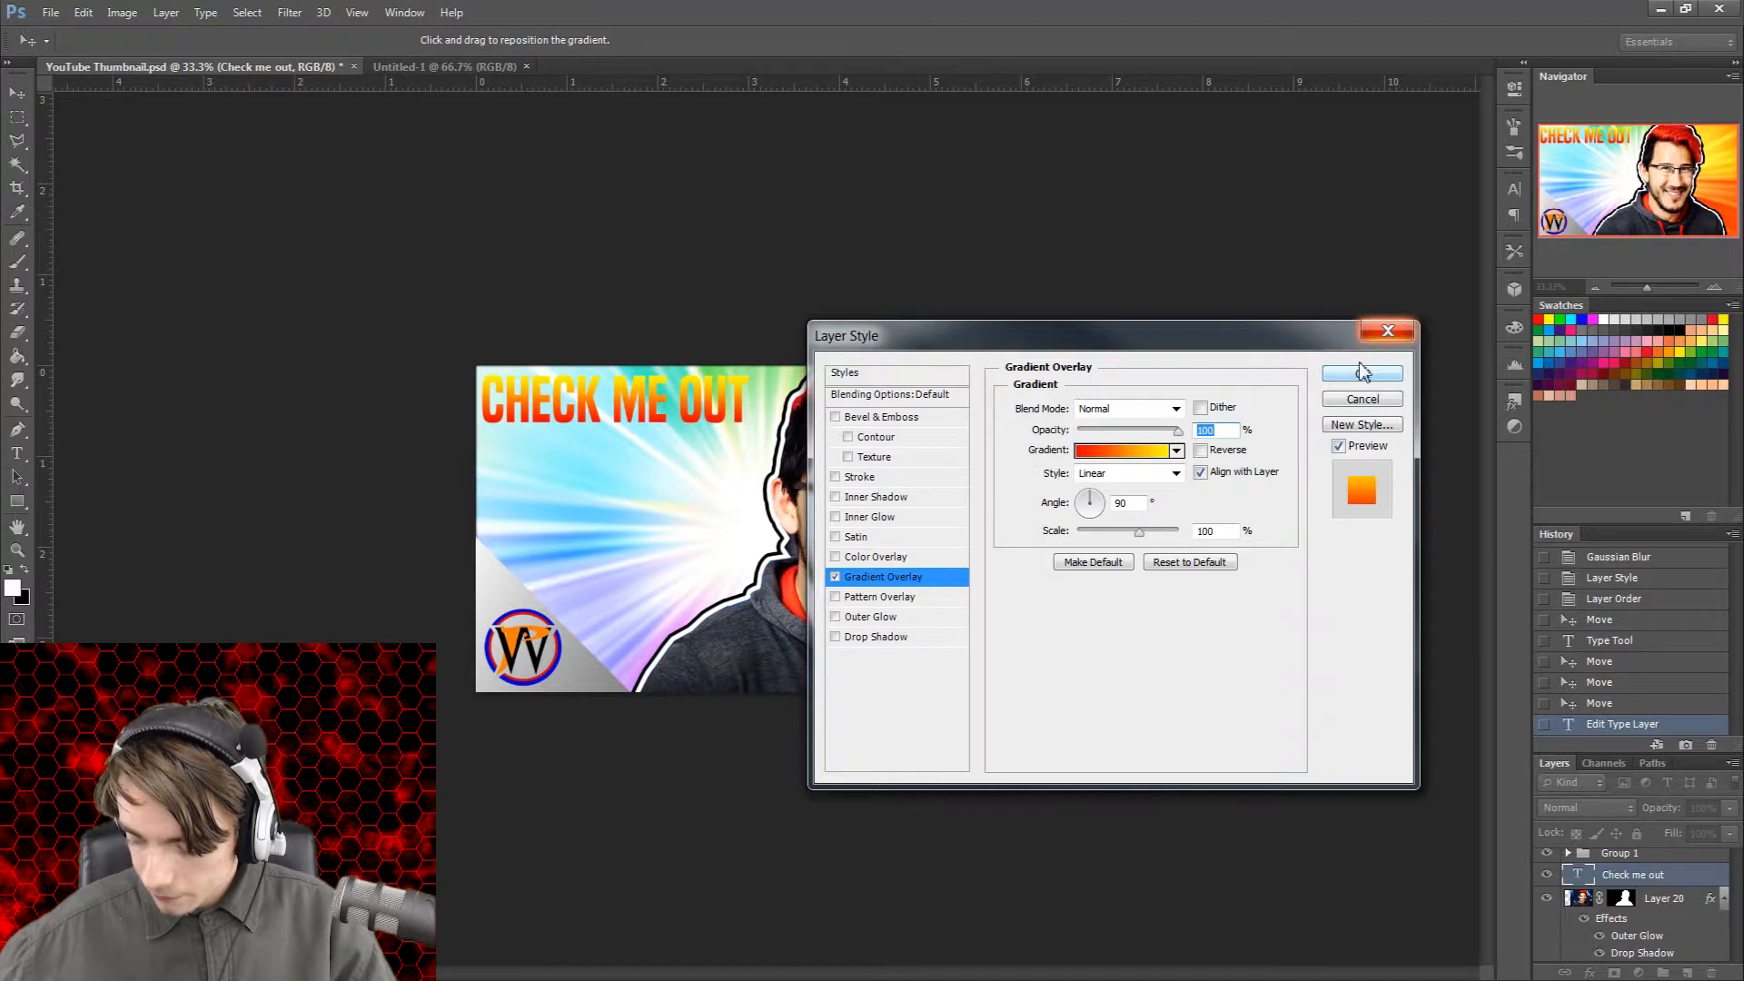
Step: Apply the gradient overlay and move the headline slightly down and right, away from the image corner
left_click_drag(1315, 343, 997, 317)
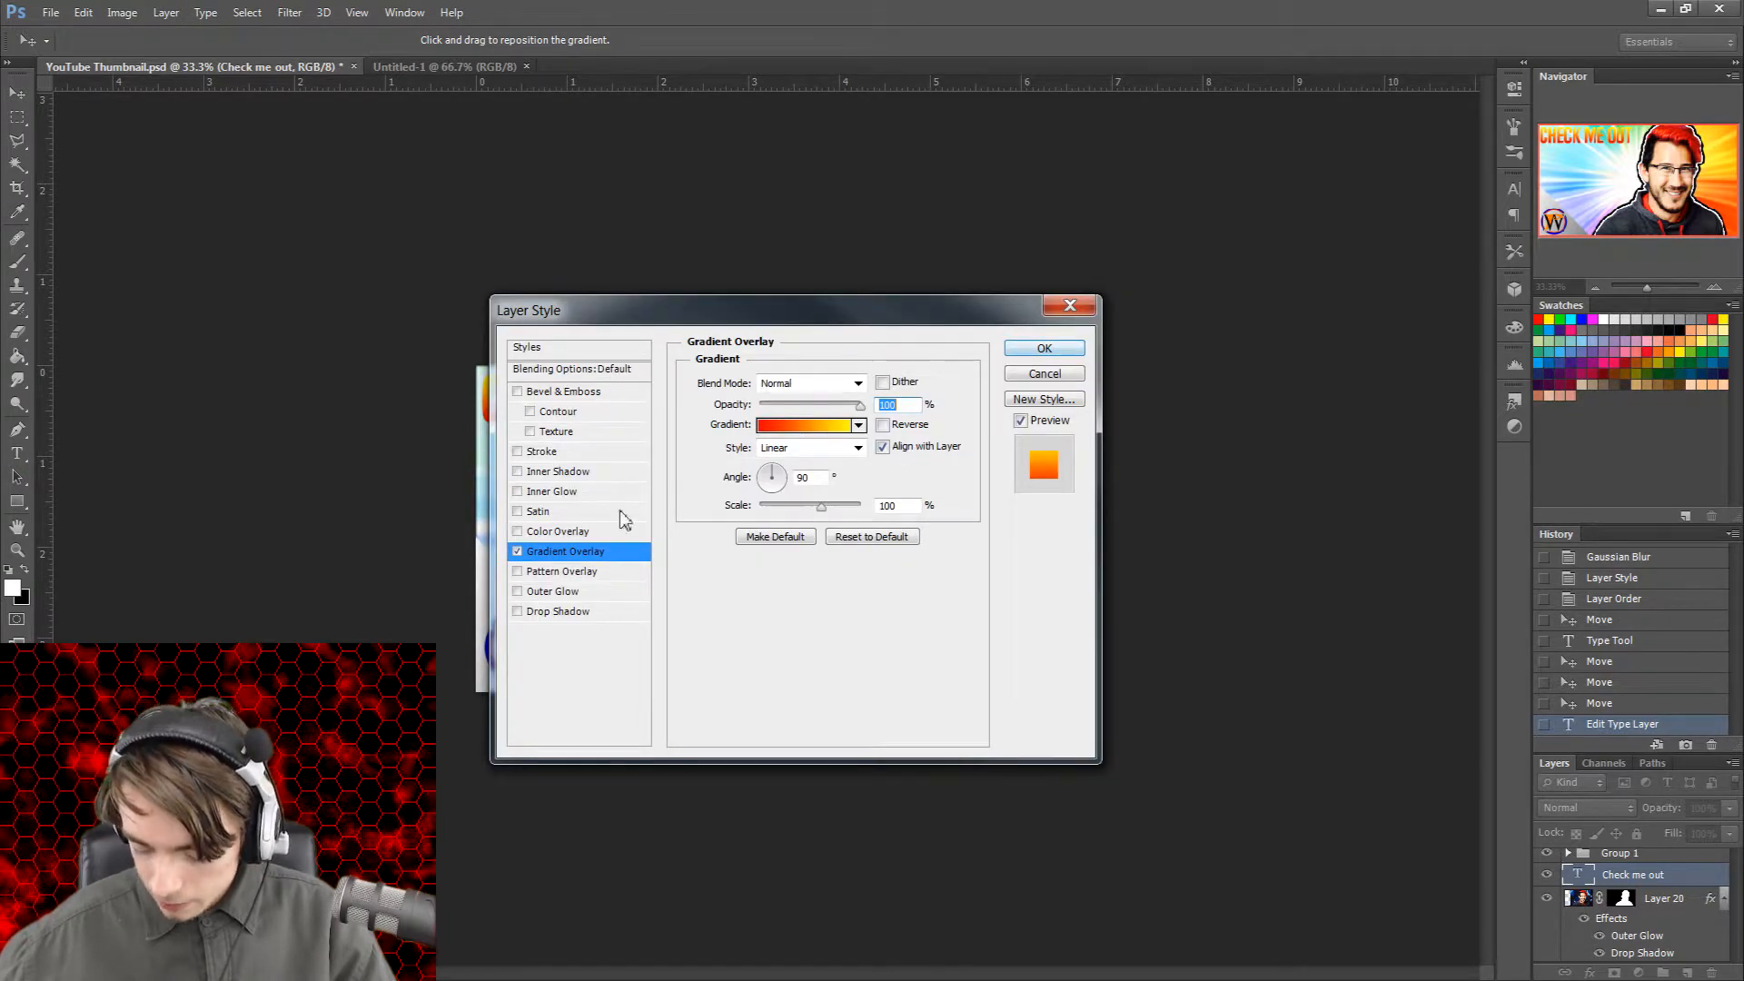
left_click(1053, 349)
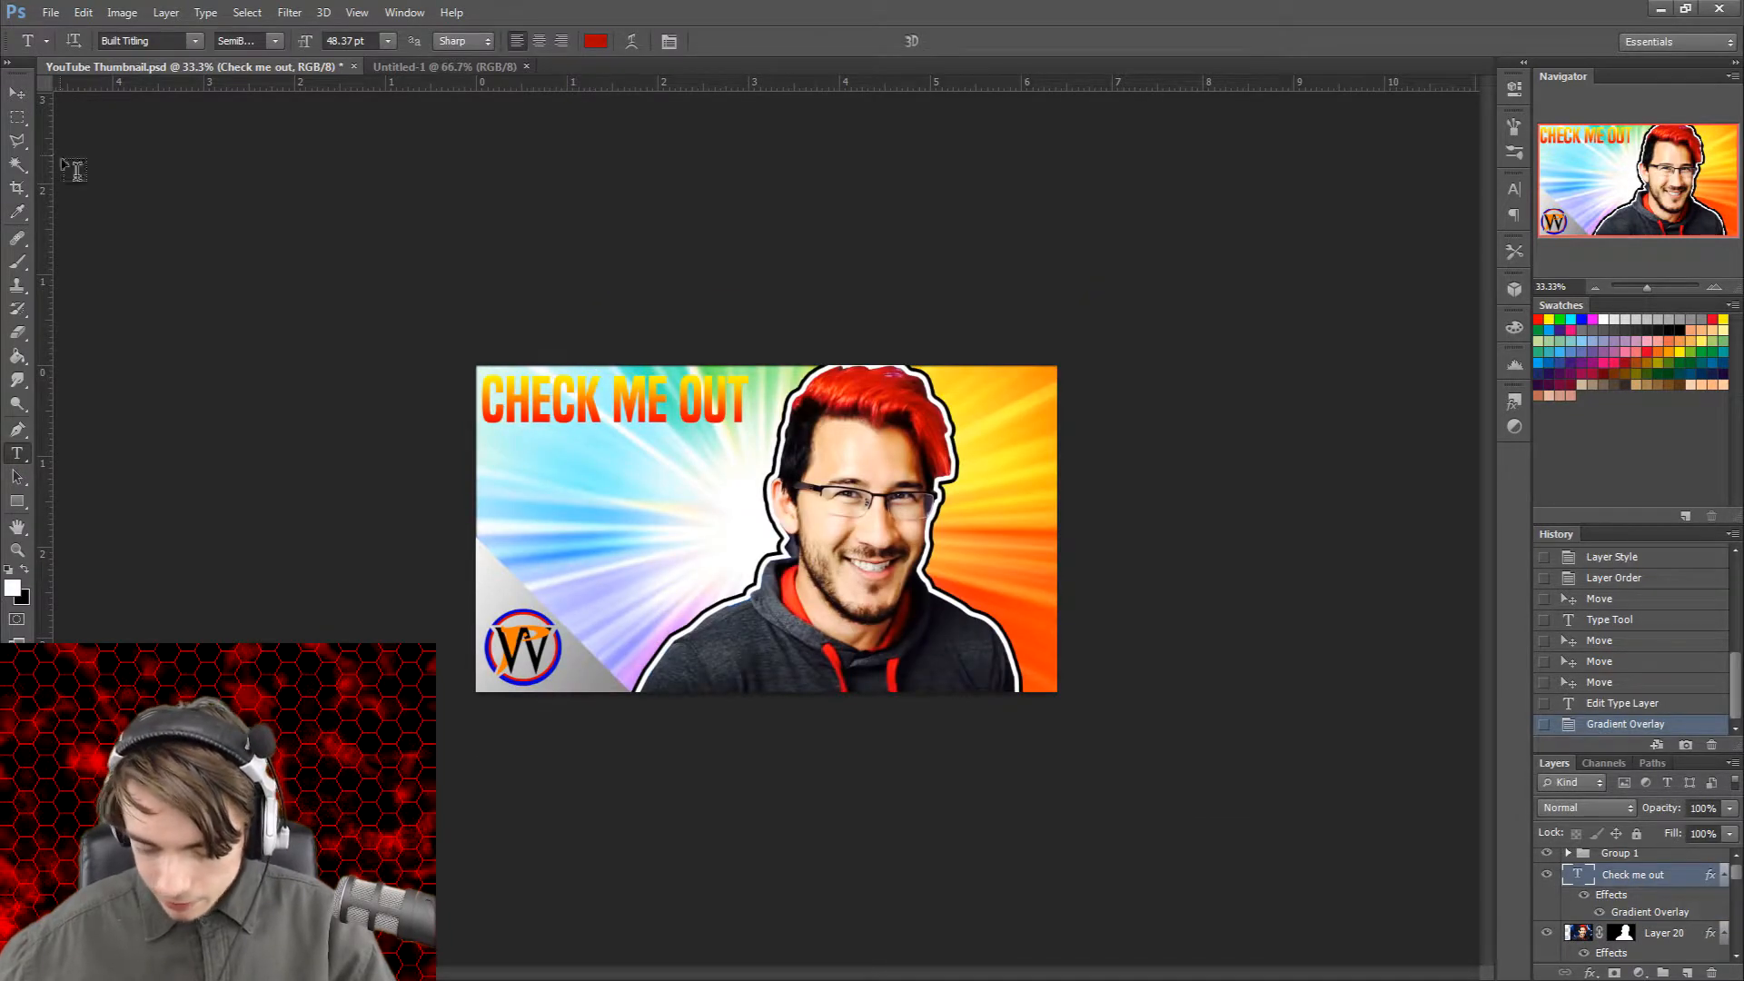
mouse_move(655, 399)
left_mouse_down()
mouse_move(676, 425)
mouse_move(662, 411)
left_mouse_up()
key("alt+bracketleft")
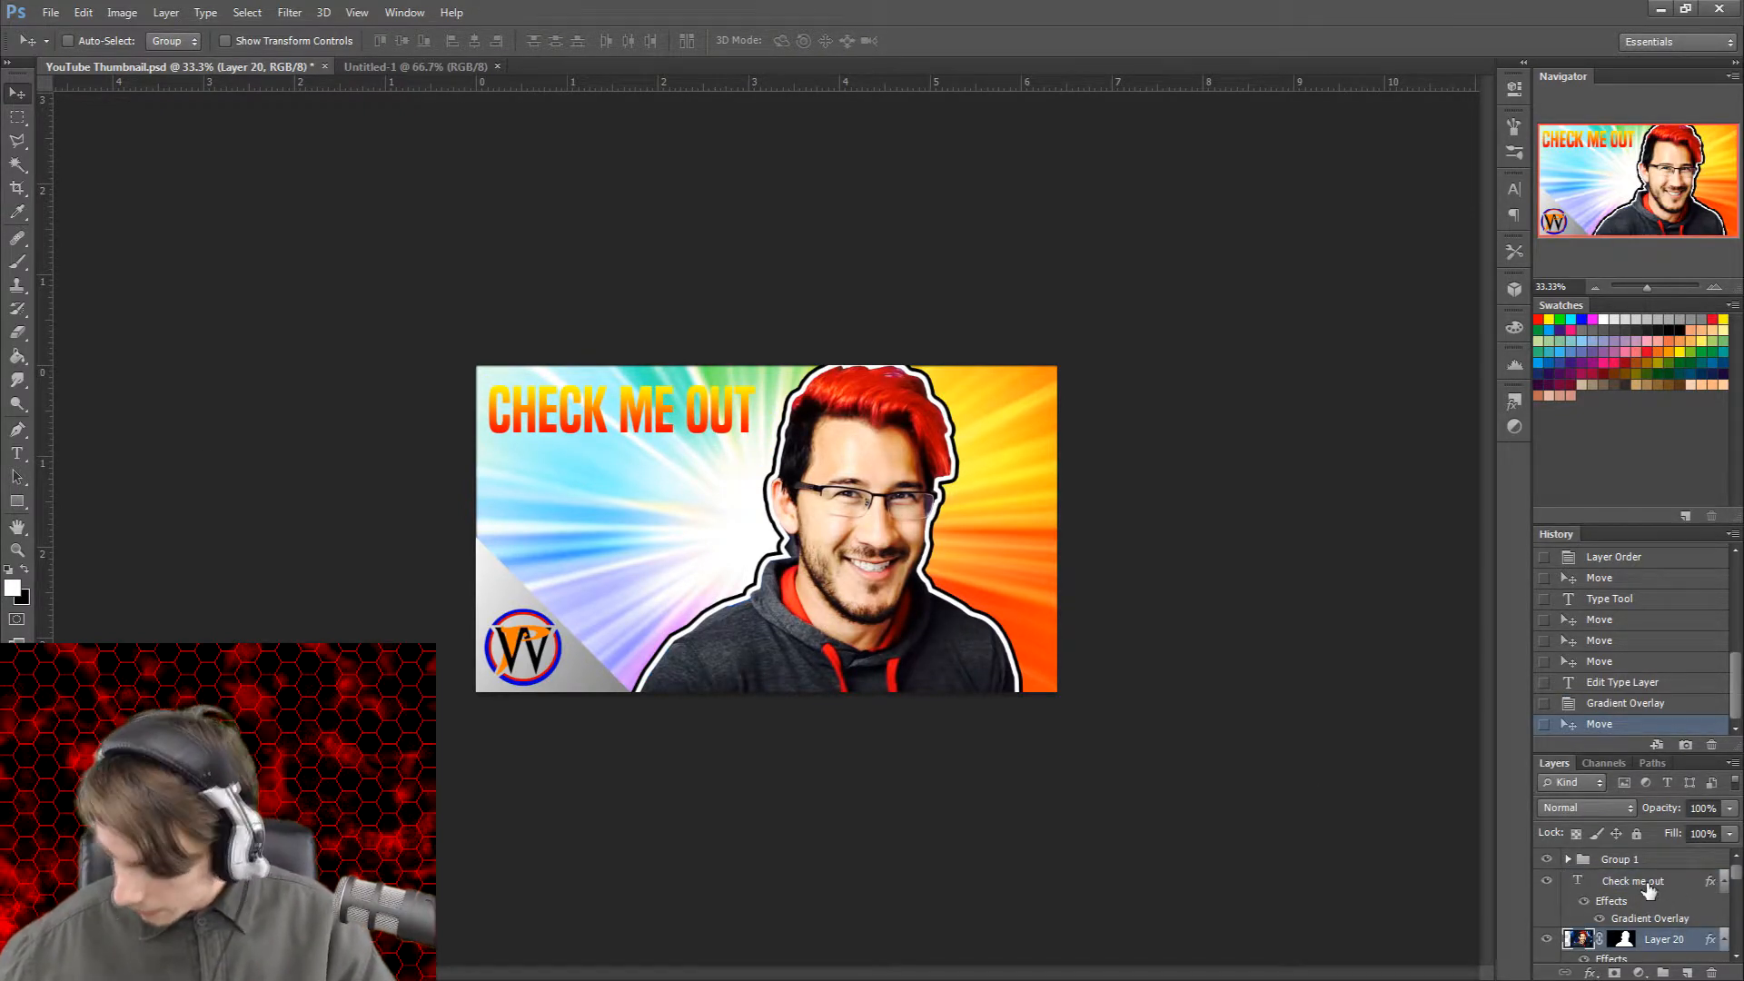
Step: Compare the headline with and without its Gradient Overlay by switching the effect off and on twice
left_click(1649, 886)
left_click(1585, 901)
left_click(1584, 903)
left_click(1602, 920)
left_click(1604, 923)
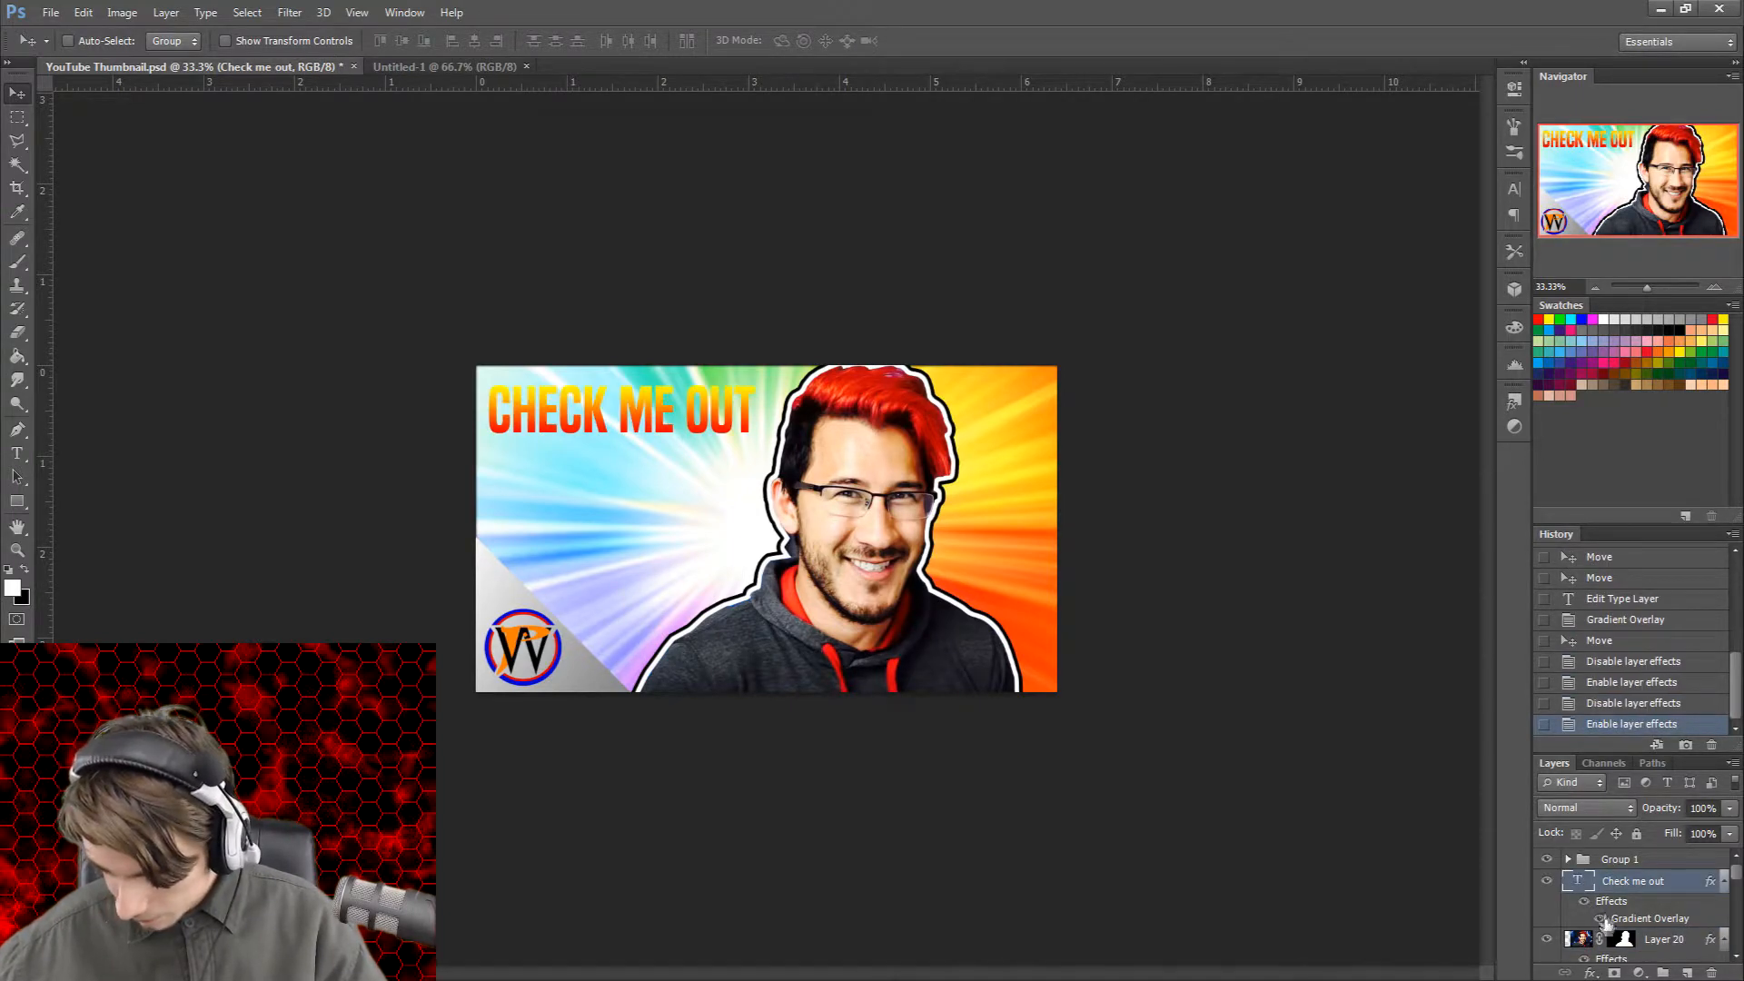
right_click(1616, 886)
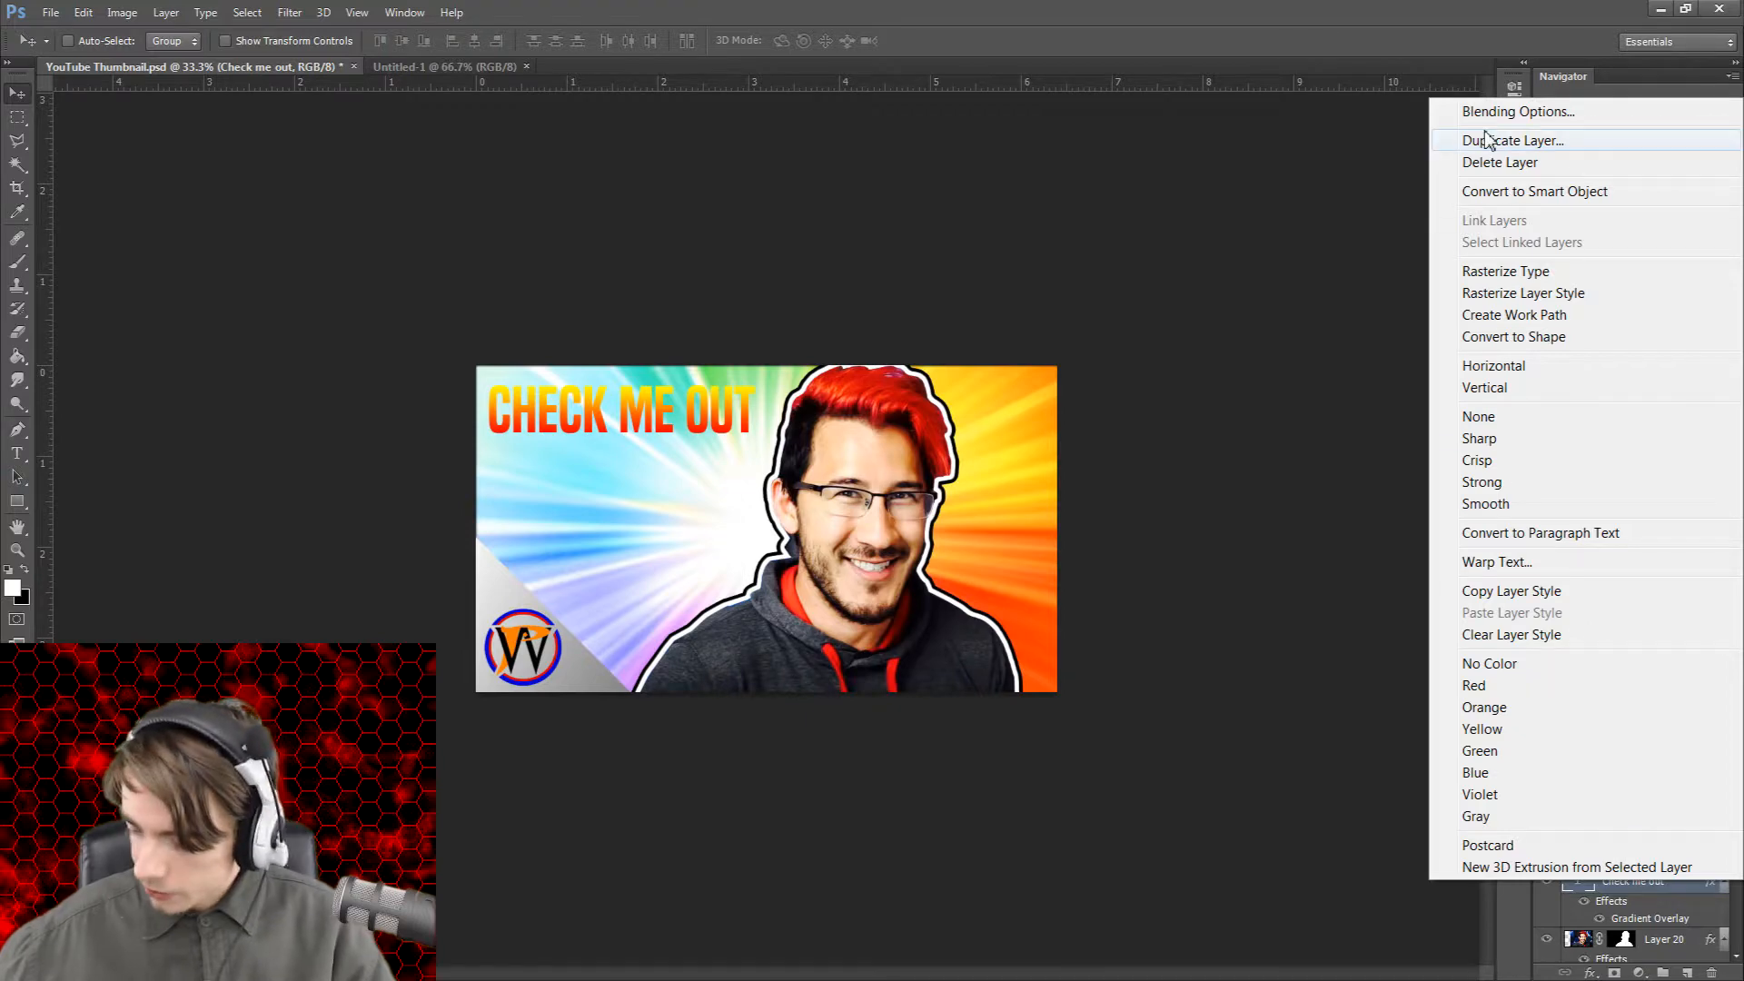
left_click(1475, 111)
left_click_drag(641, 311, 415, 130)
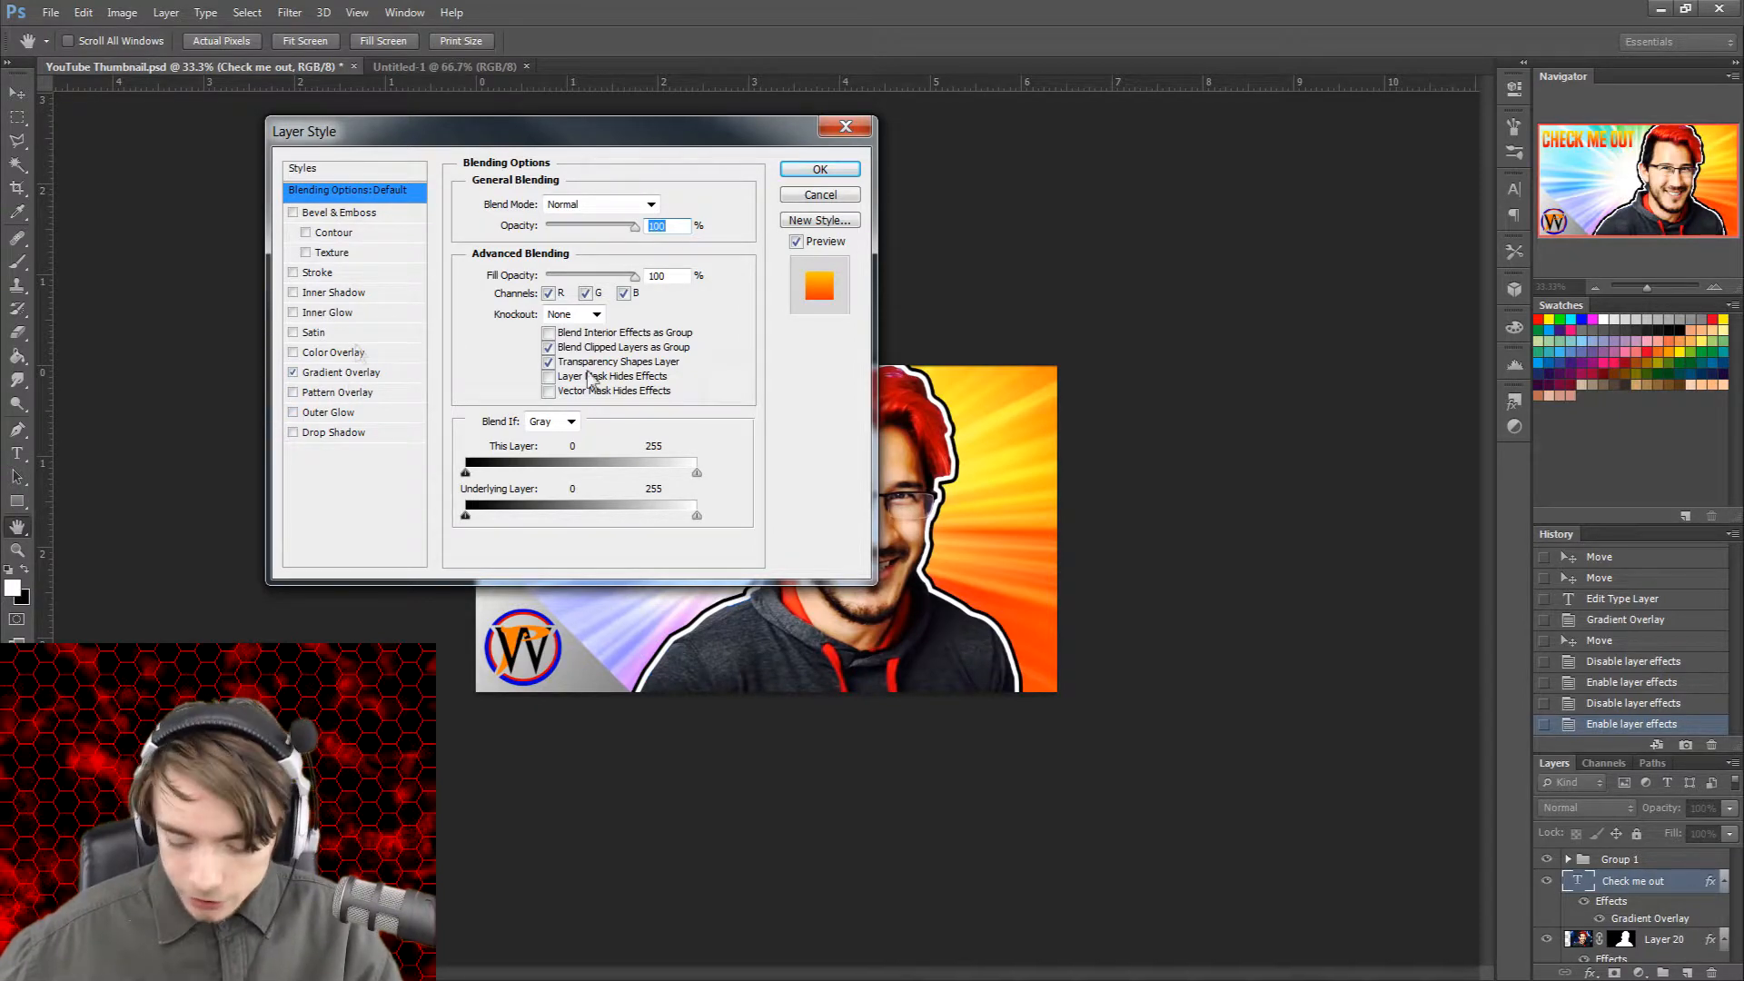
left_click(845, 127)
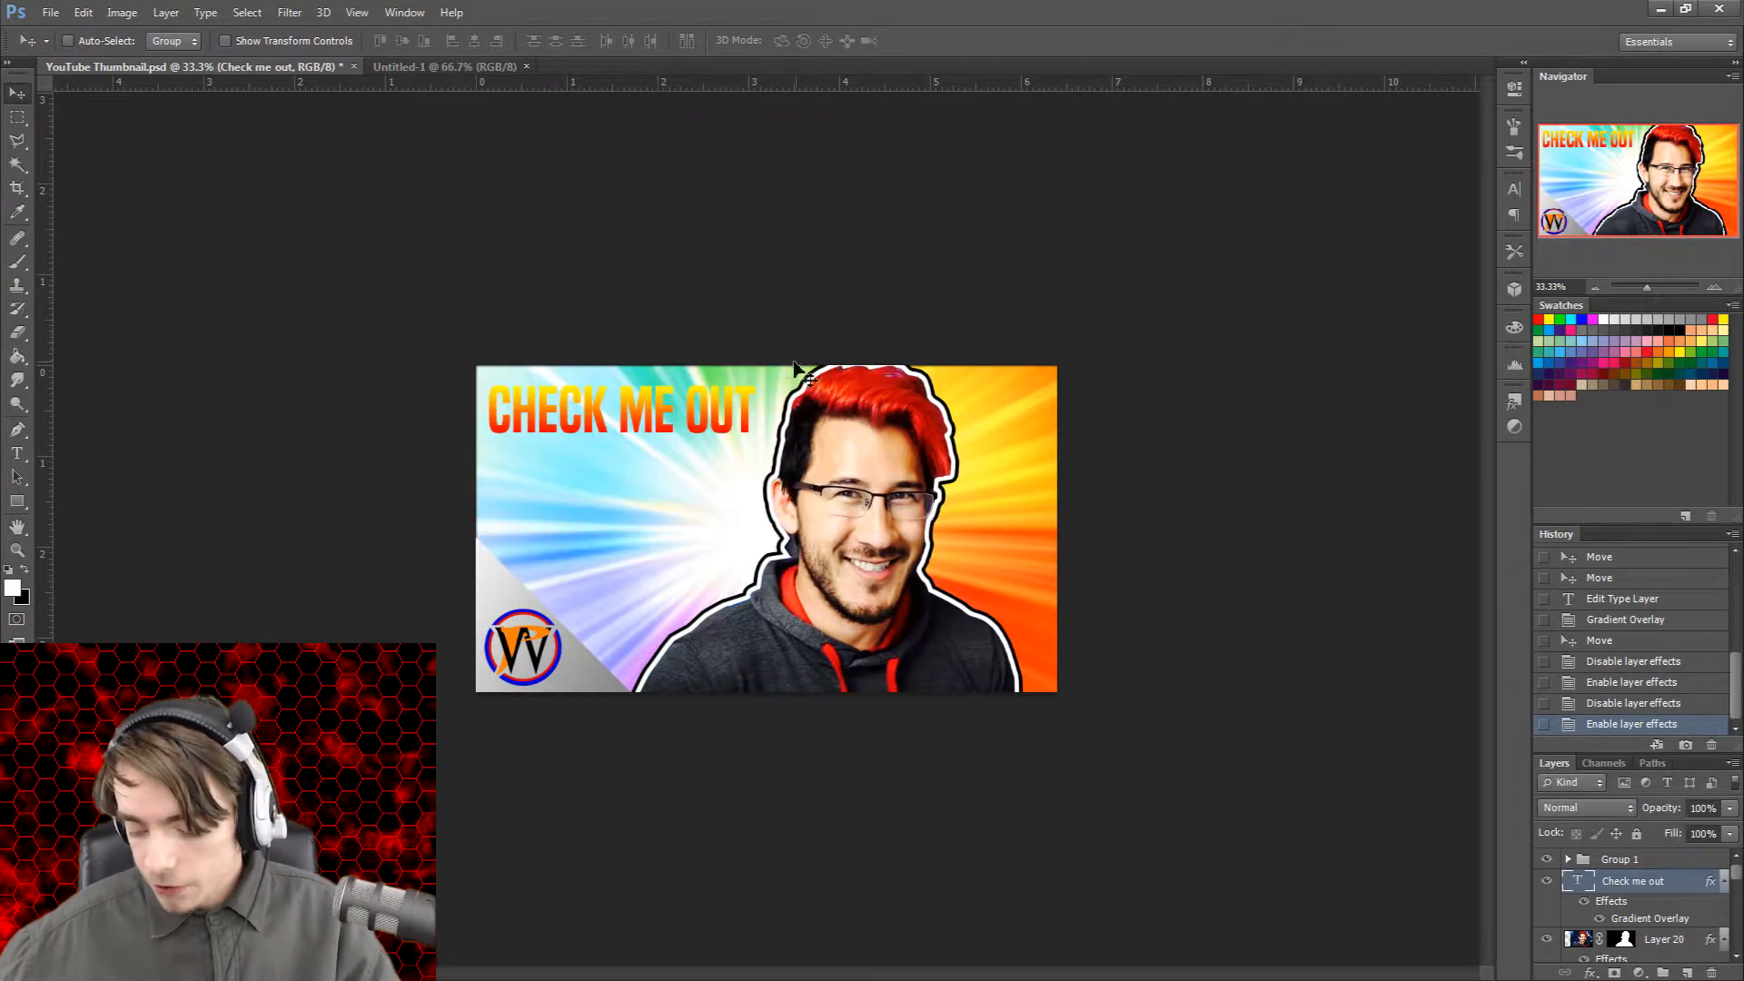
Step: Copy the Outer Glow and Drop Shadow effects from the portrait's Layer 20 onto the CHECK ME OUT text layer
scroll(1680, 904, "down", 2)
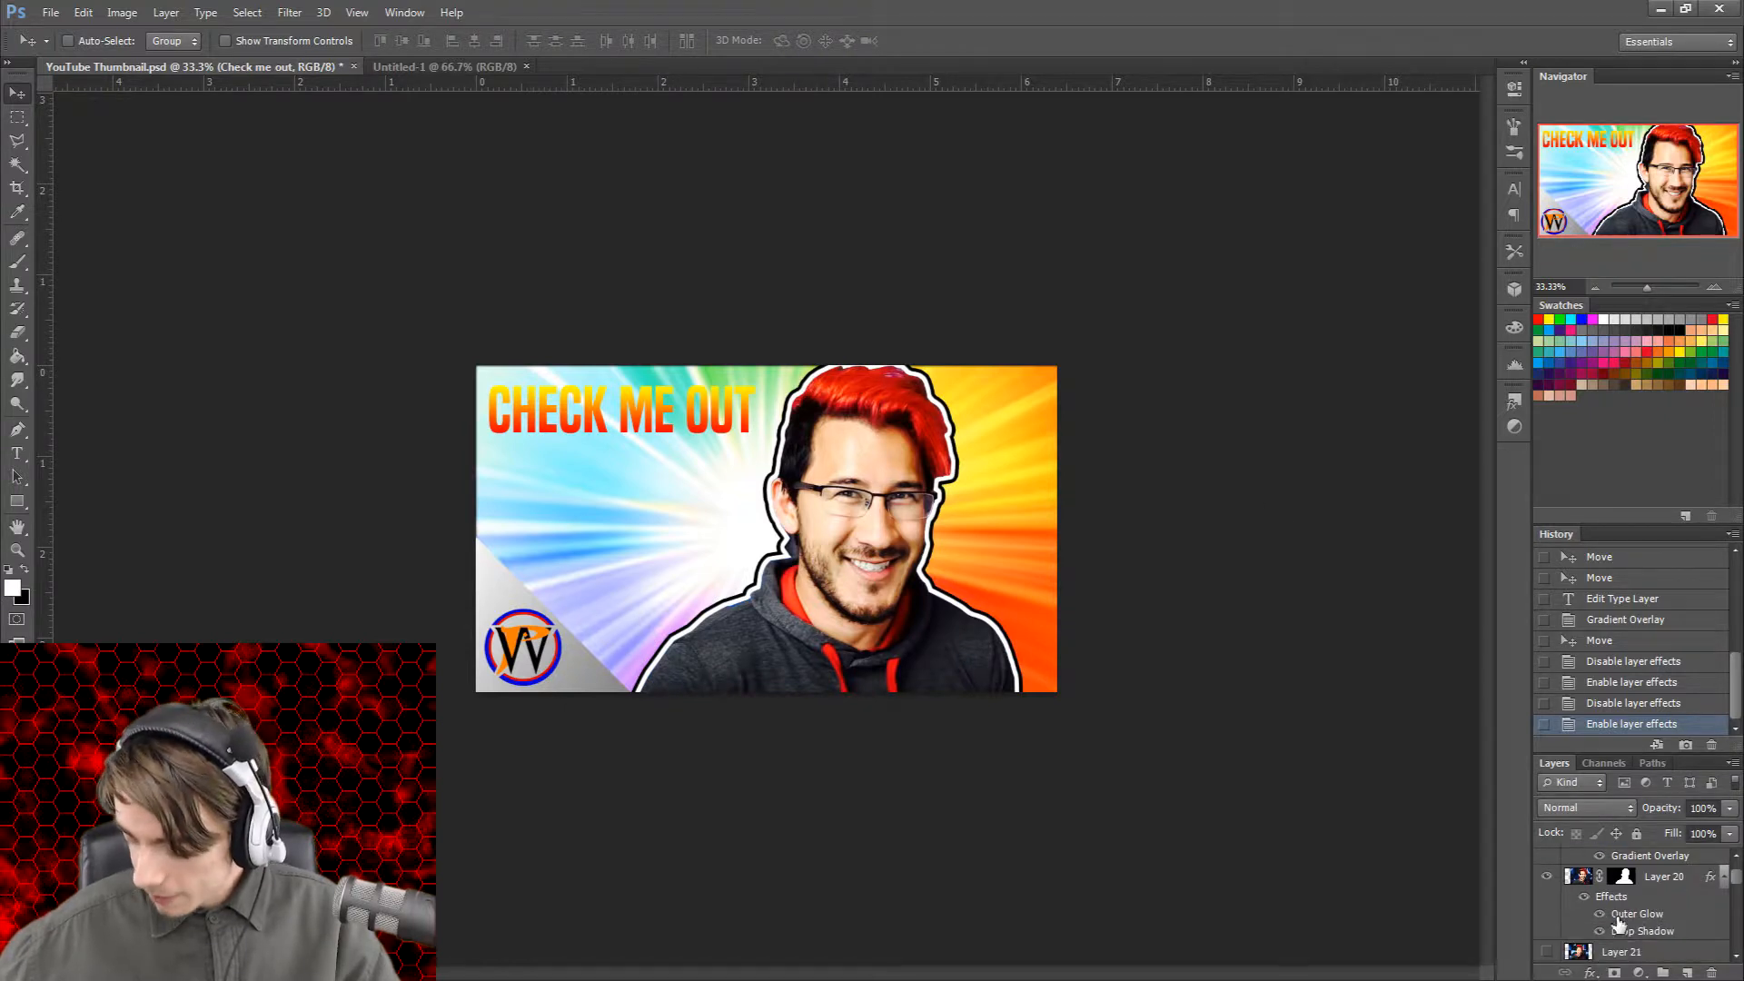
left_click(1596, 883)
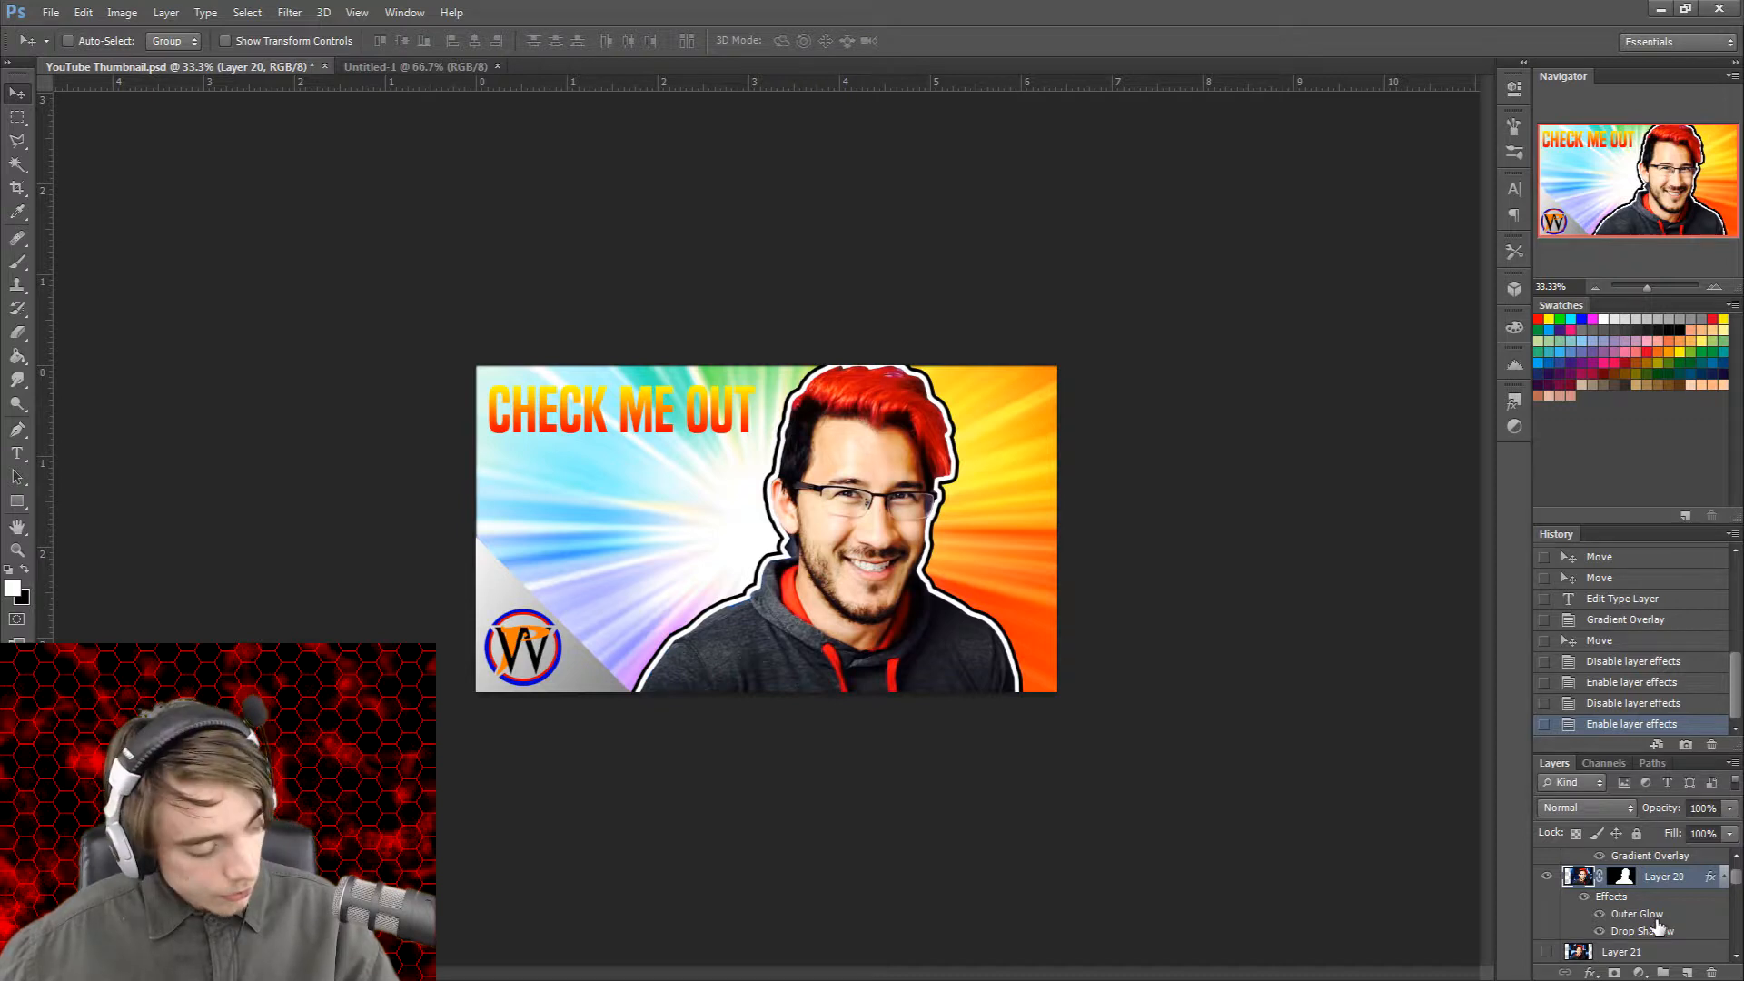
scroll(1655, 924, "up", 3)
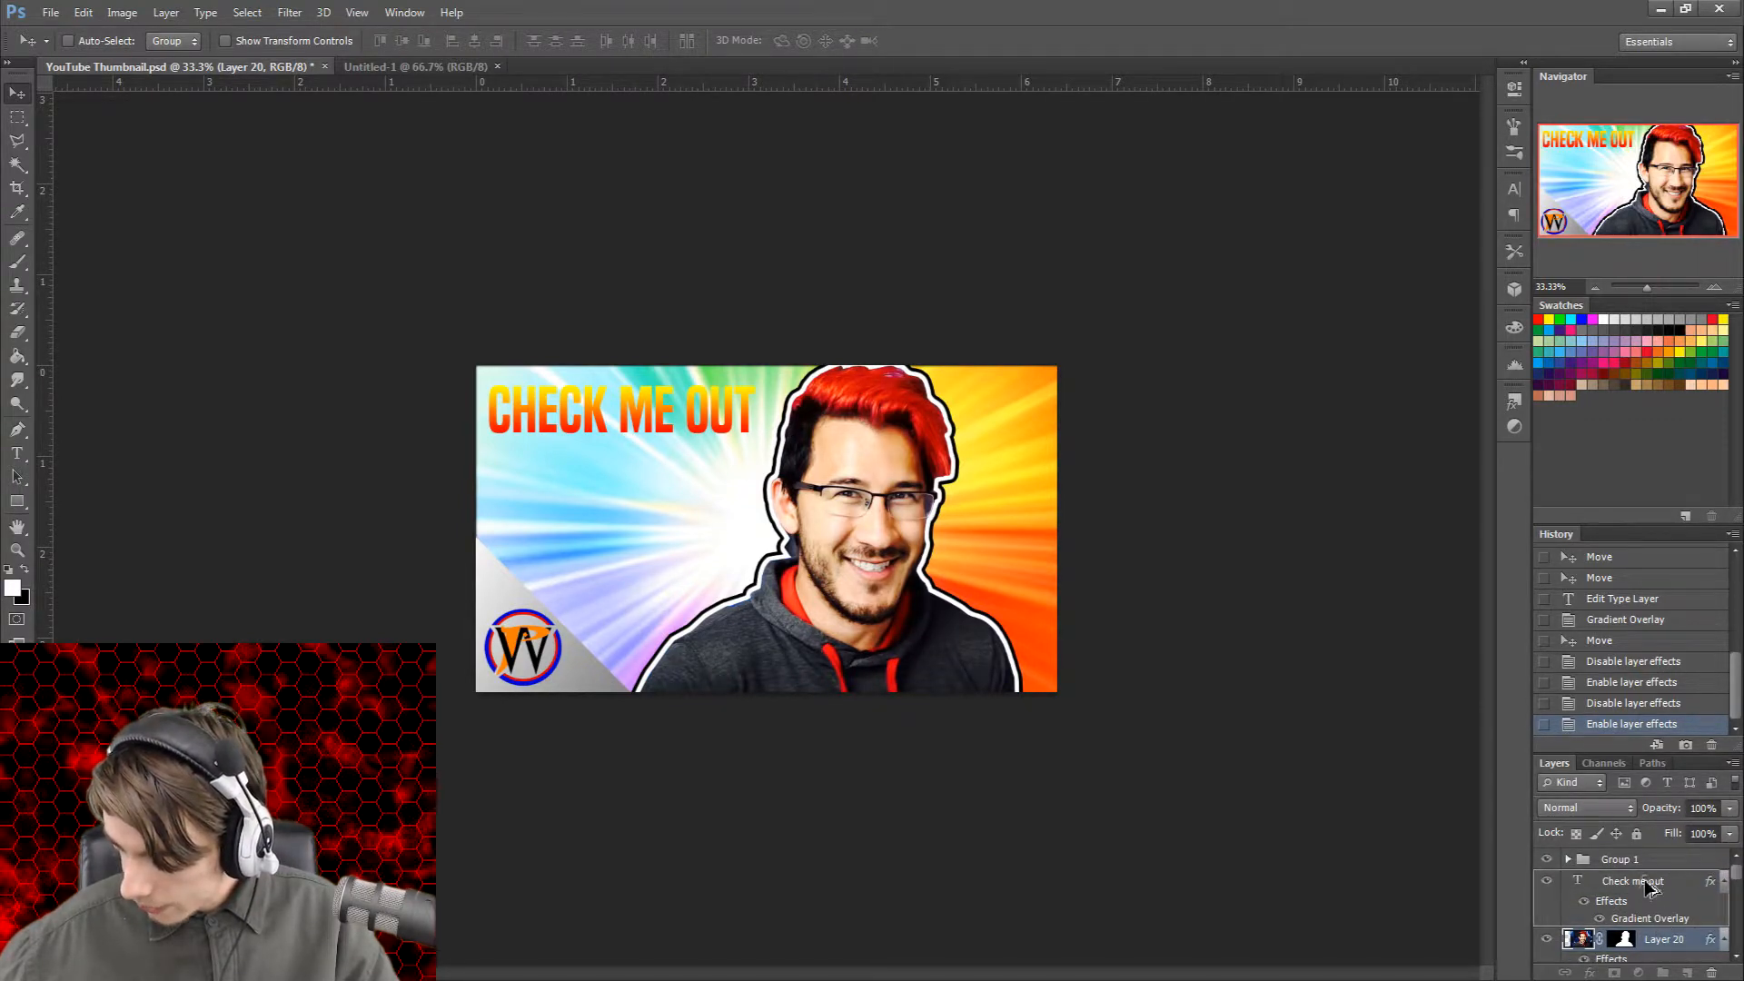
left_click_drag(1644, 884, 1647, 886)
scroll(1657, 899, "down", 2)
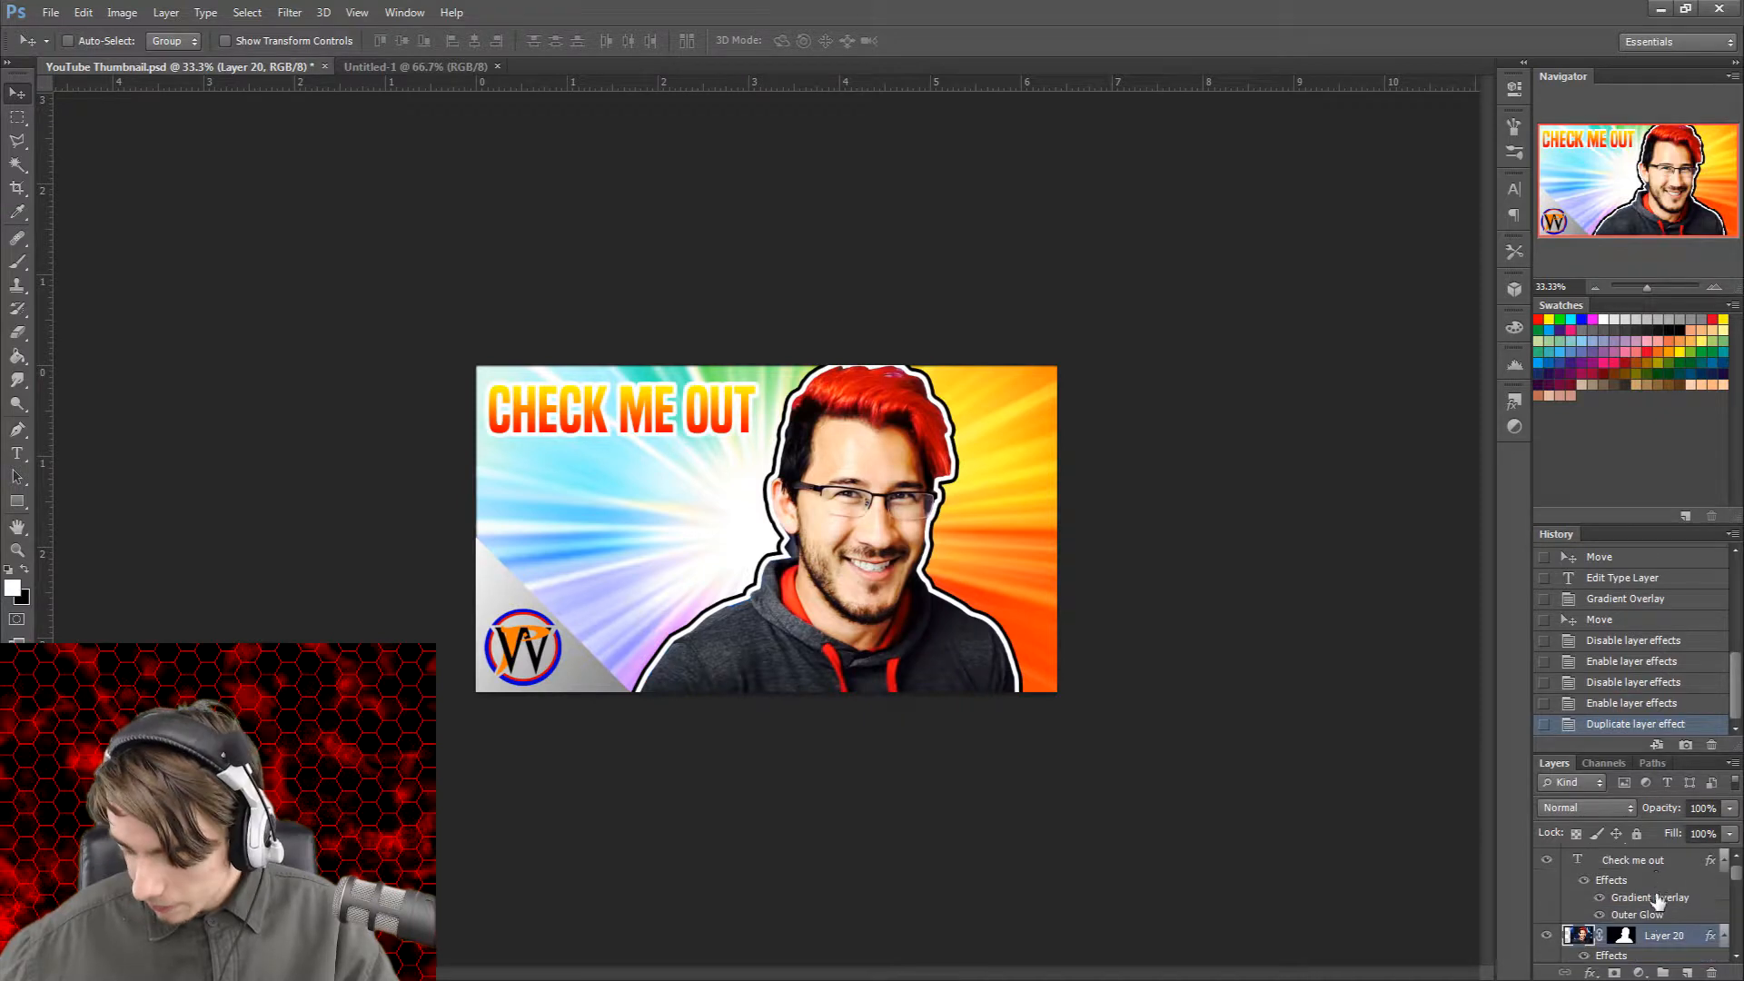
scroll(1658, 899, "down", 1)
scroll(1649, 926, "up", 3)
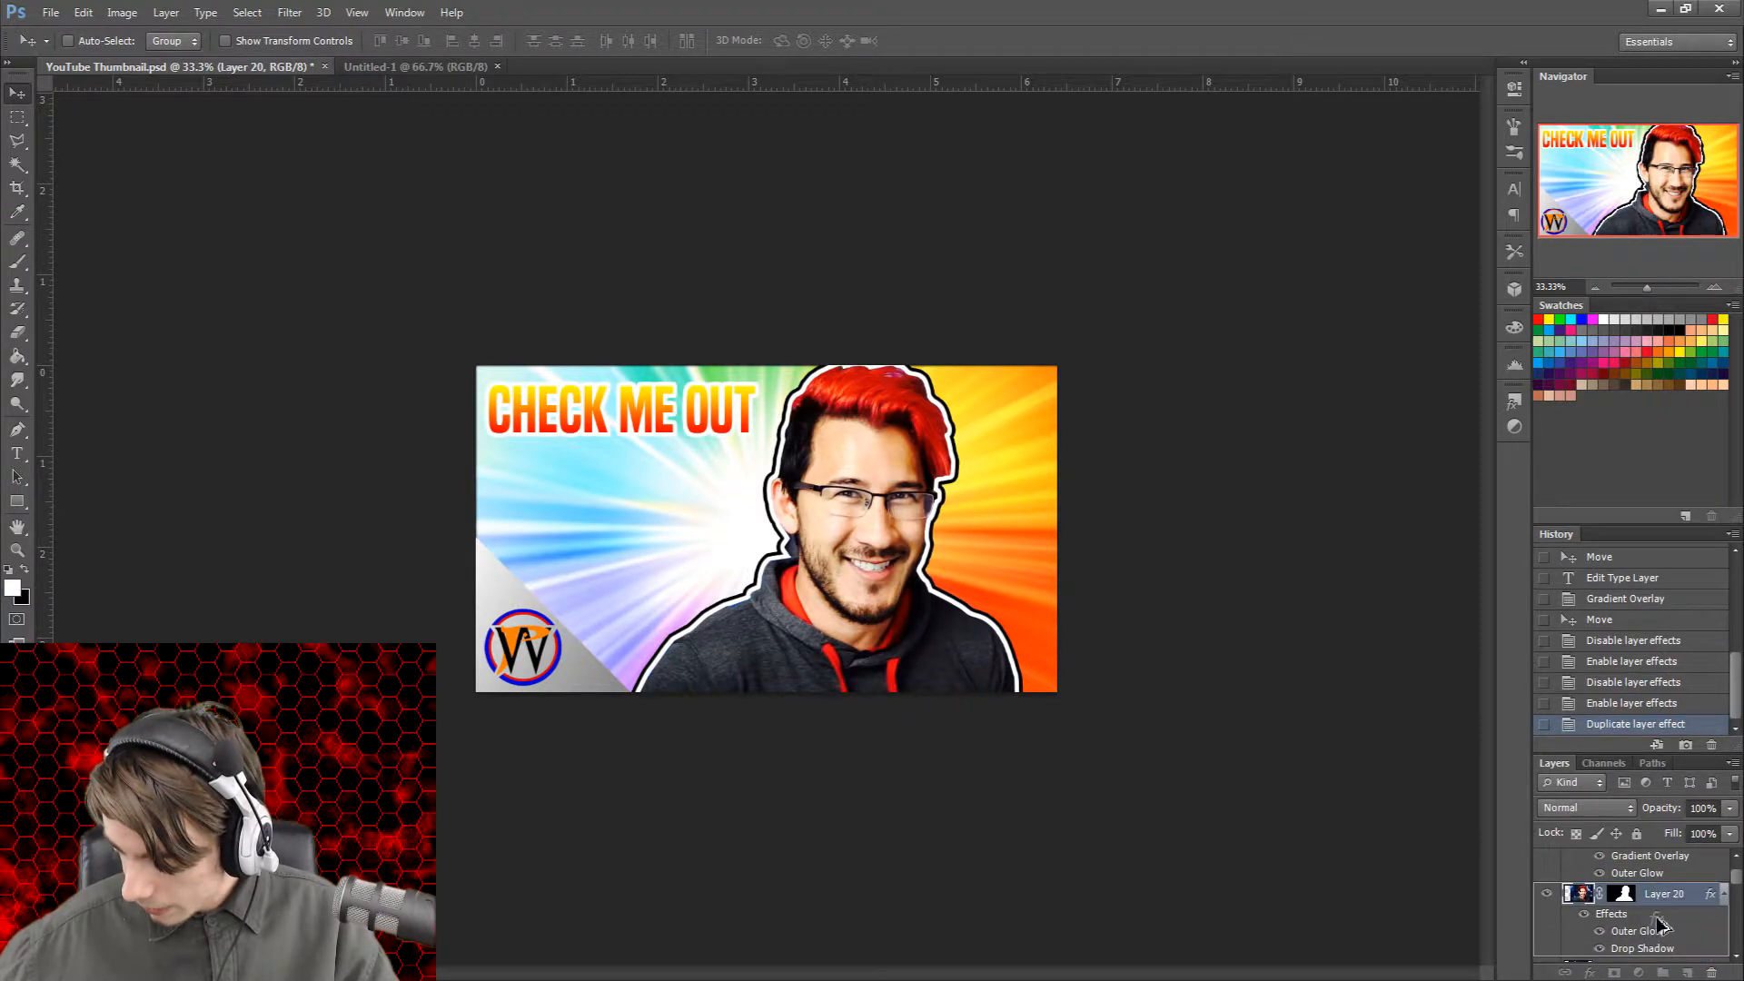
left_click_drag(1634, 897, 1635, 899)
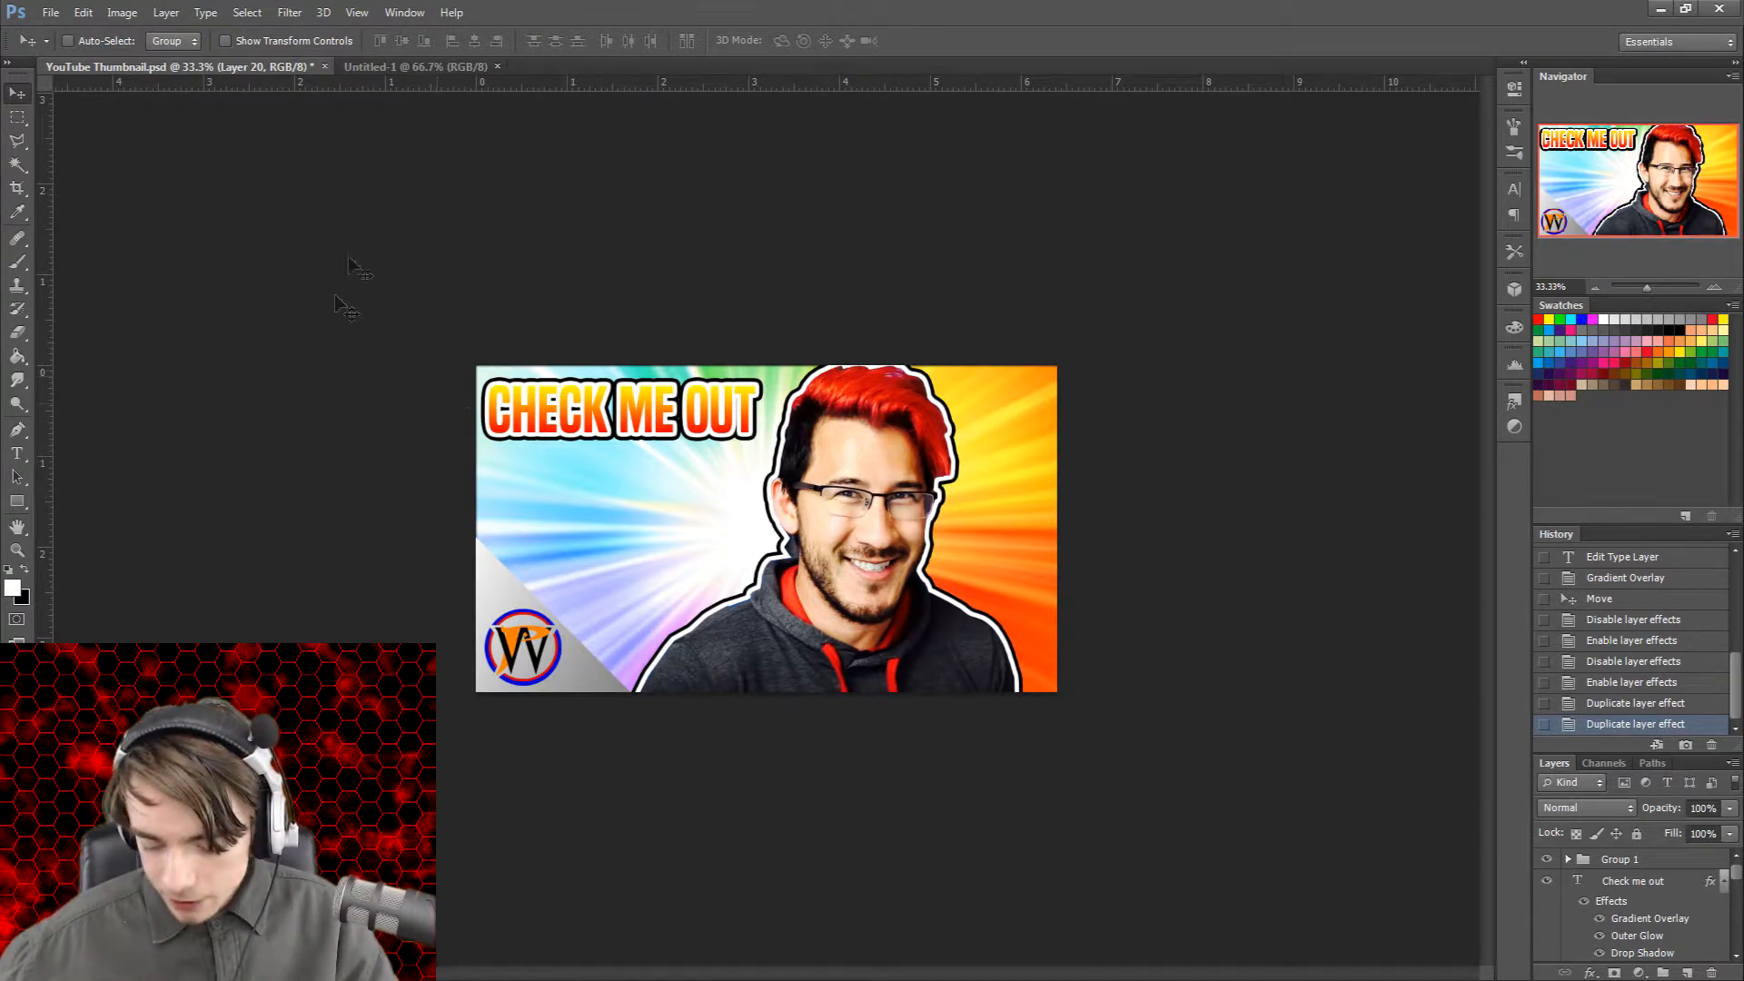
Step: Move the CHECK ME OUT headline straight down from the top edge of the image, leaving the portrait in place
left_click_drag(600, 417, 587, 404)
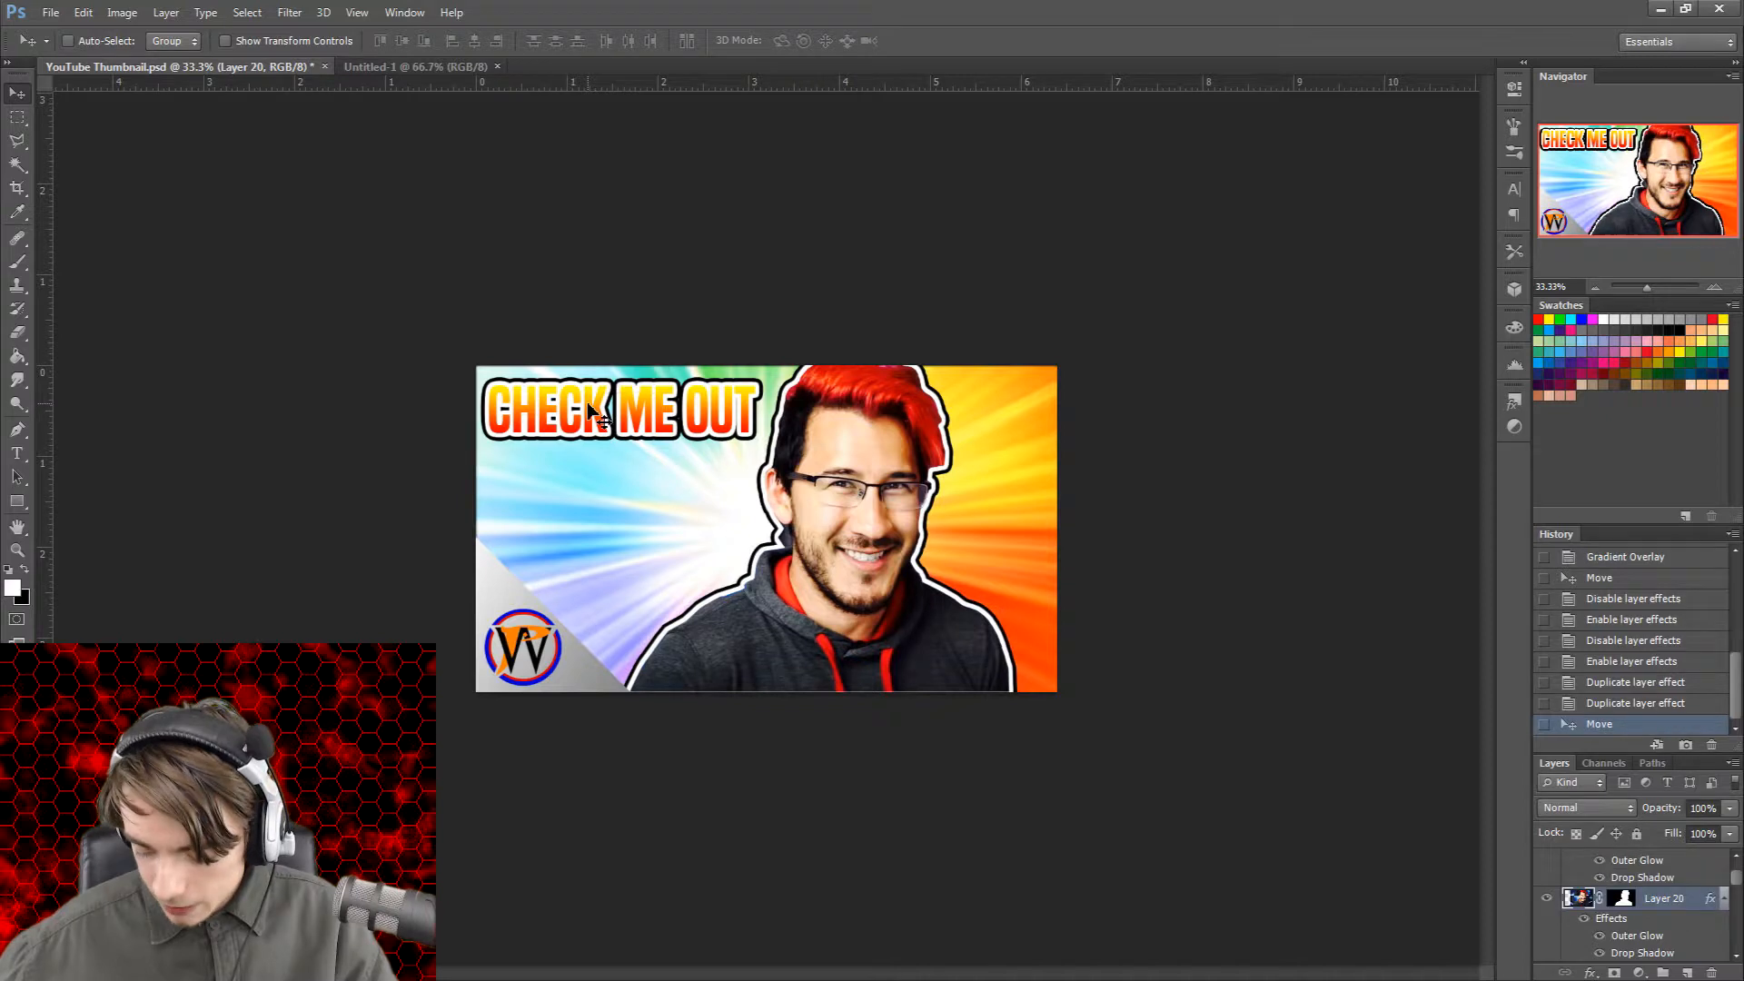
key("ctrl+z")
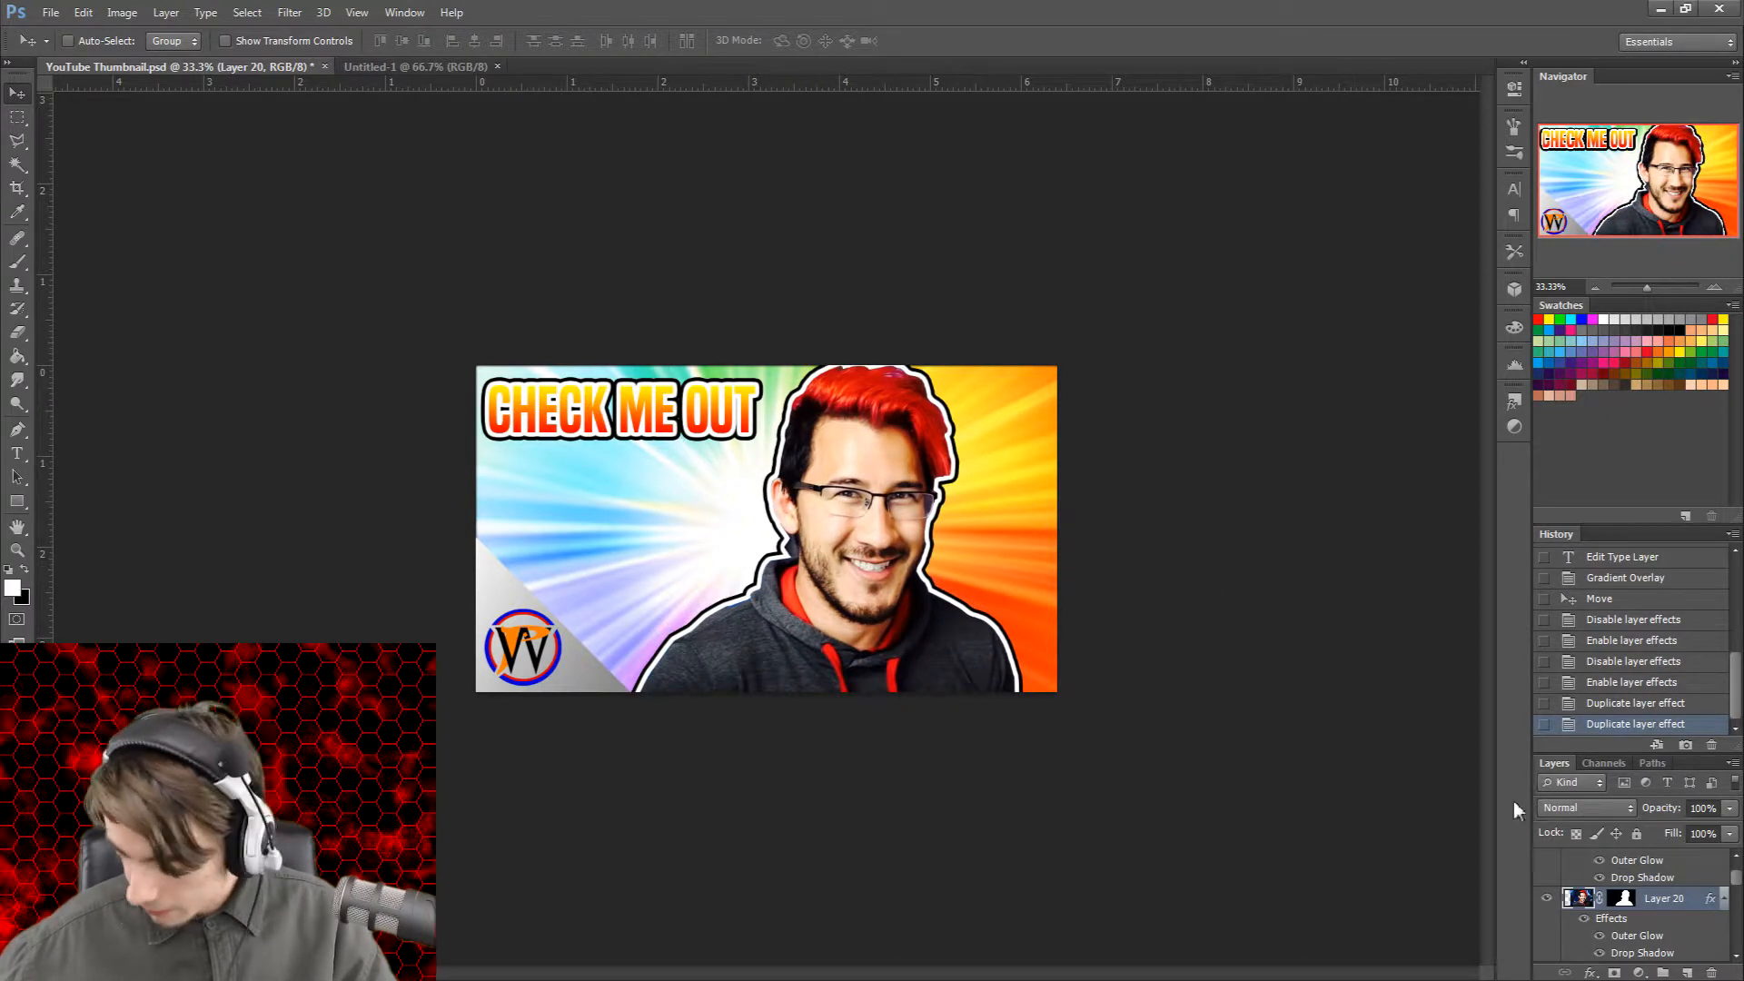
scroll(1646, 901, "up", 1)
scroll(1614, 875, "up", 1)
left_click(1625, 880)
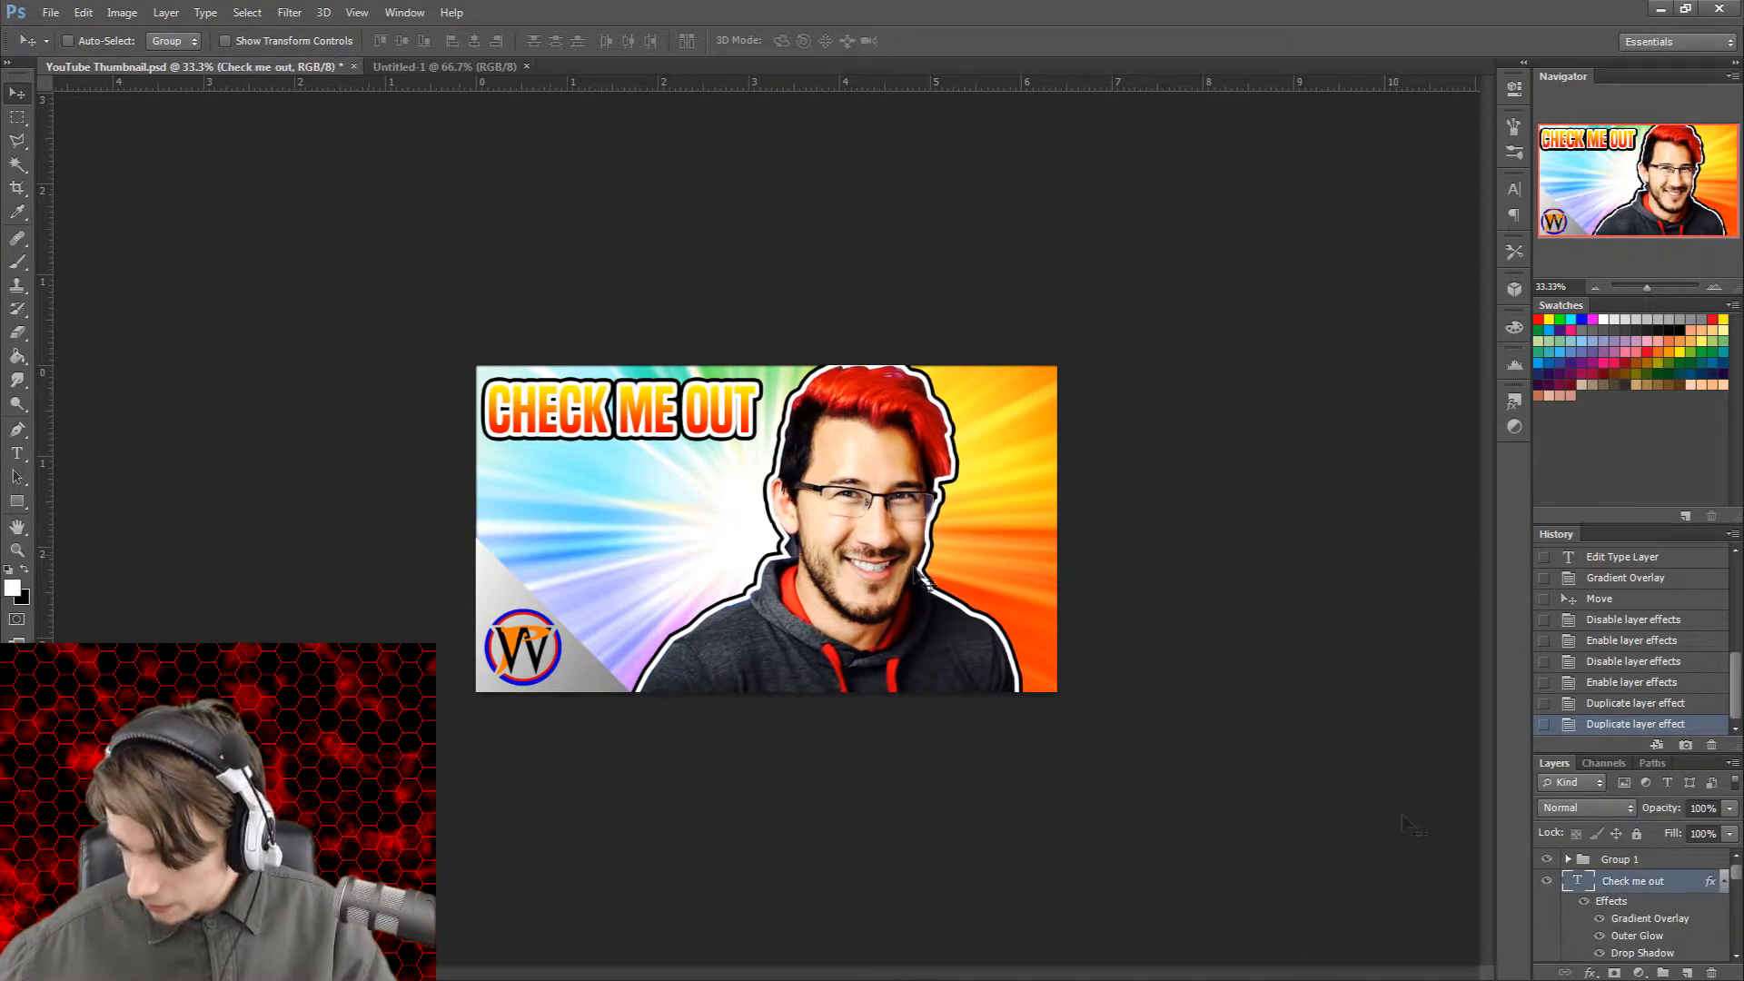
left_click_drag(663, 411, 662, 448)
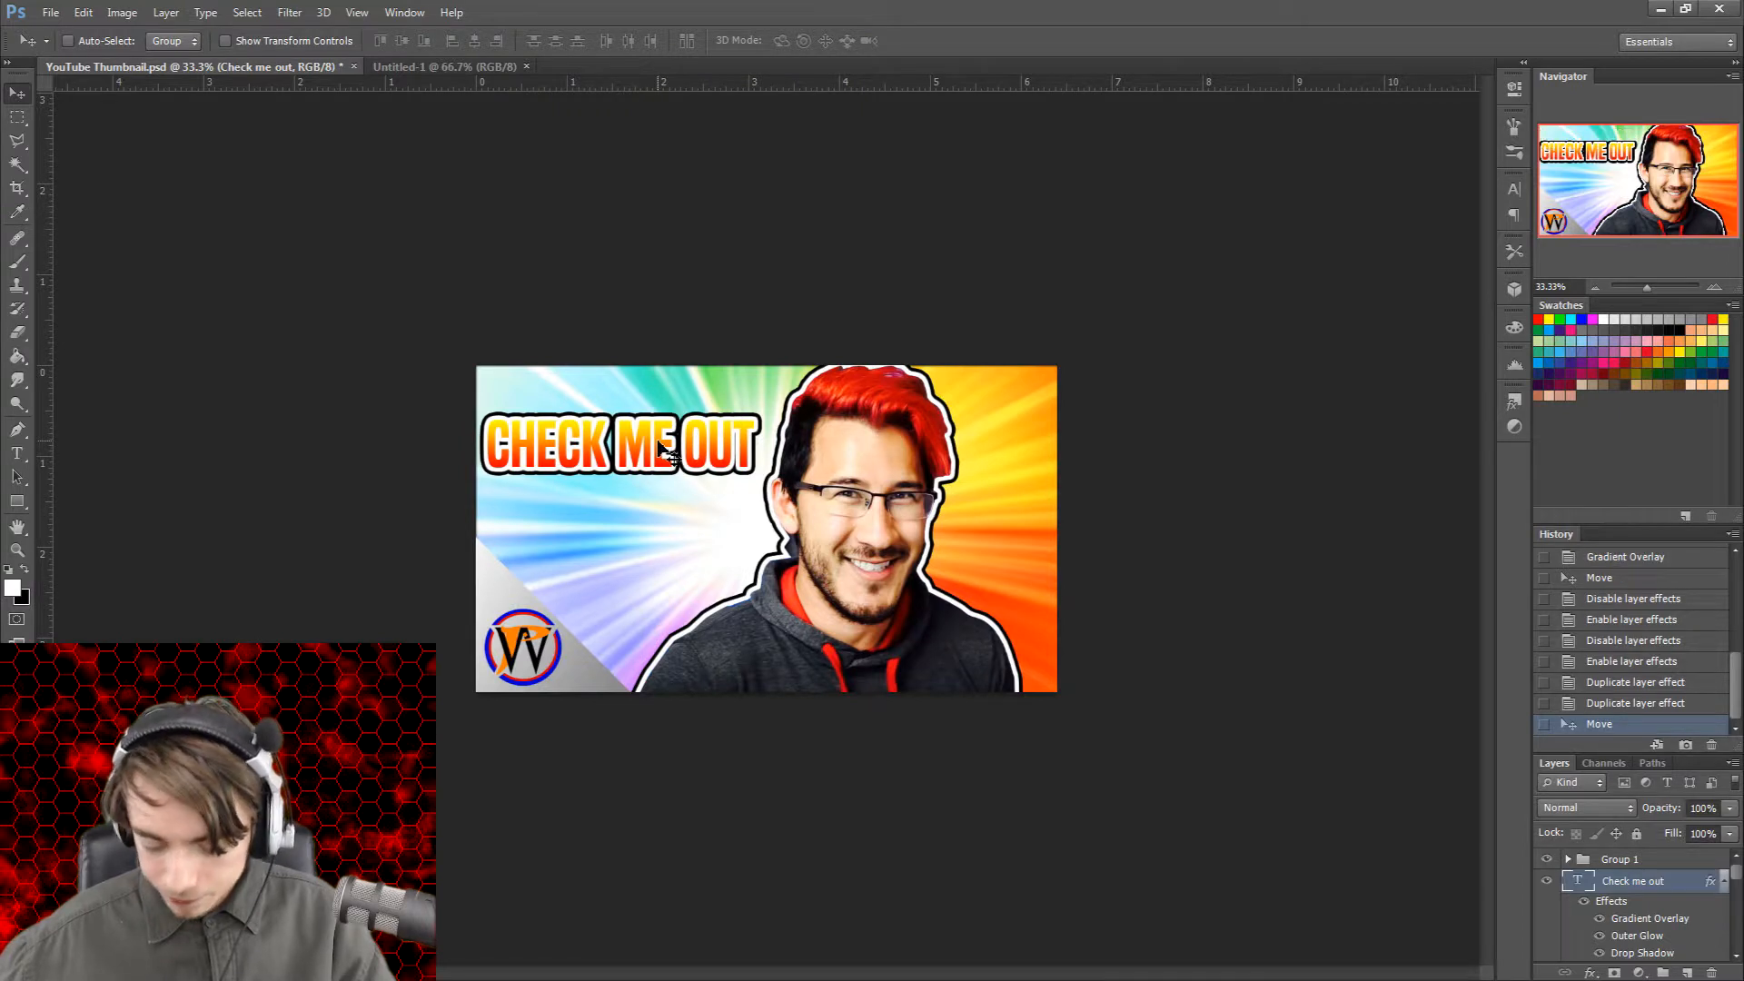
Step: Enlarge the headline to about 103.5% and move it slightly up, clear of the image's left edge
key("ctrl+t")
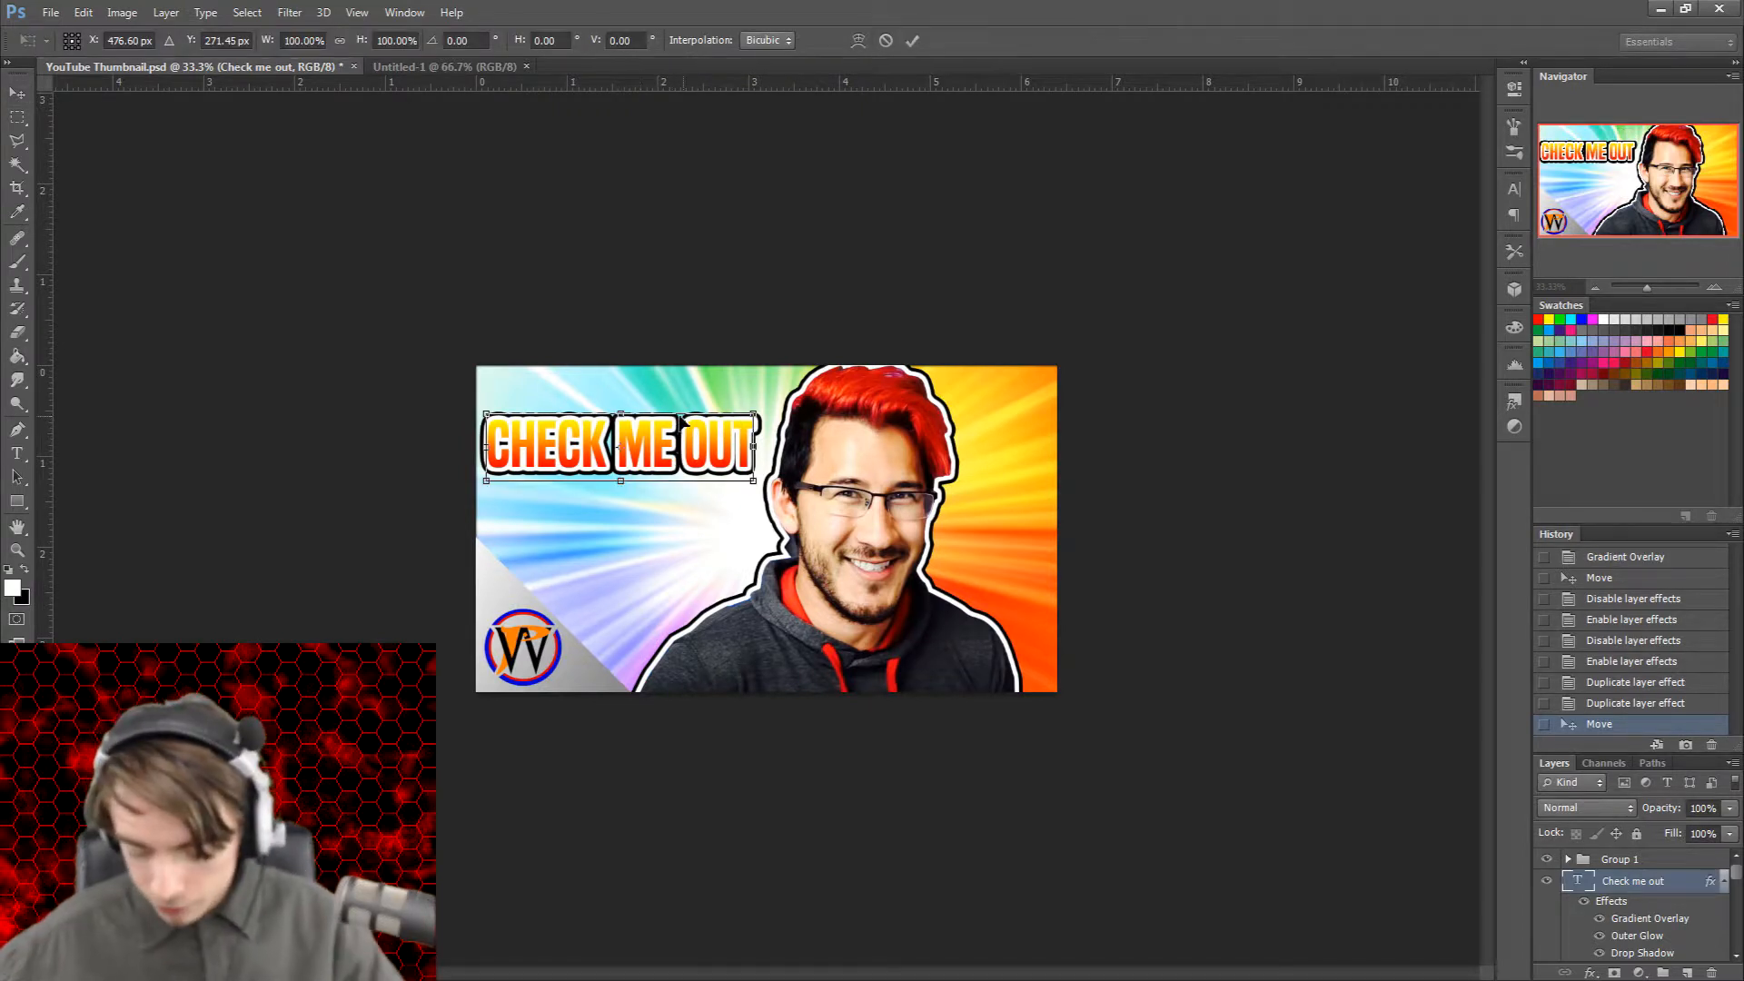
left_click_drag(752, 416, 767, 410)
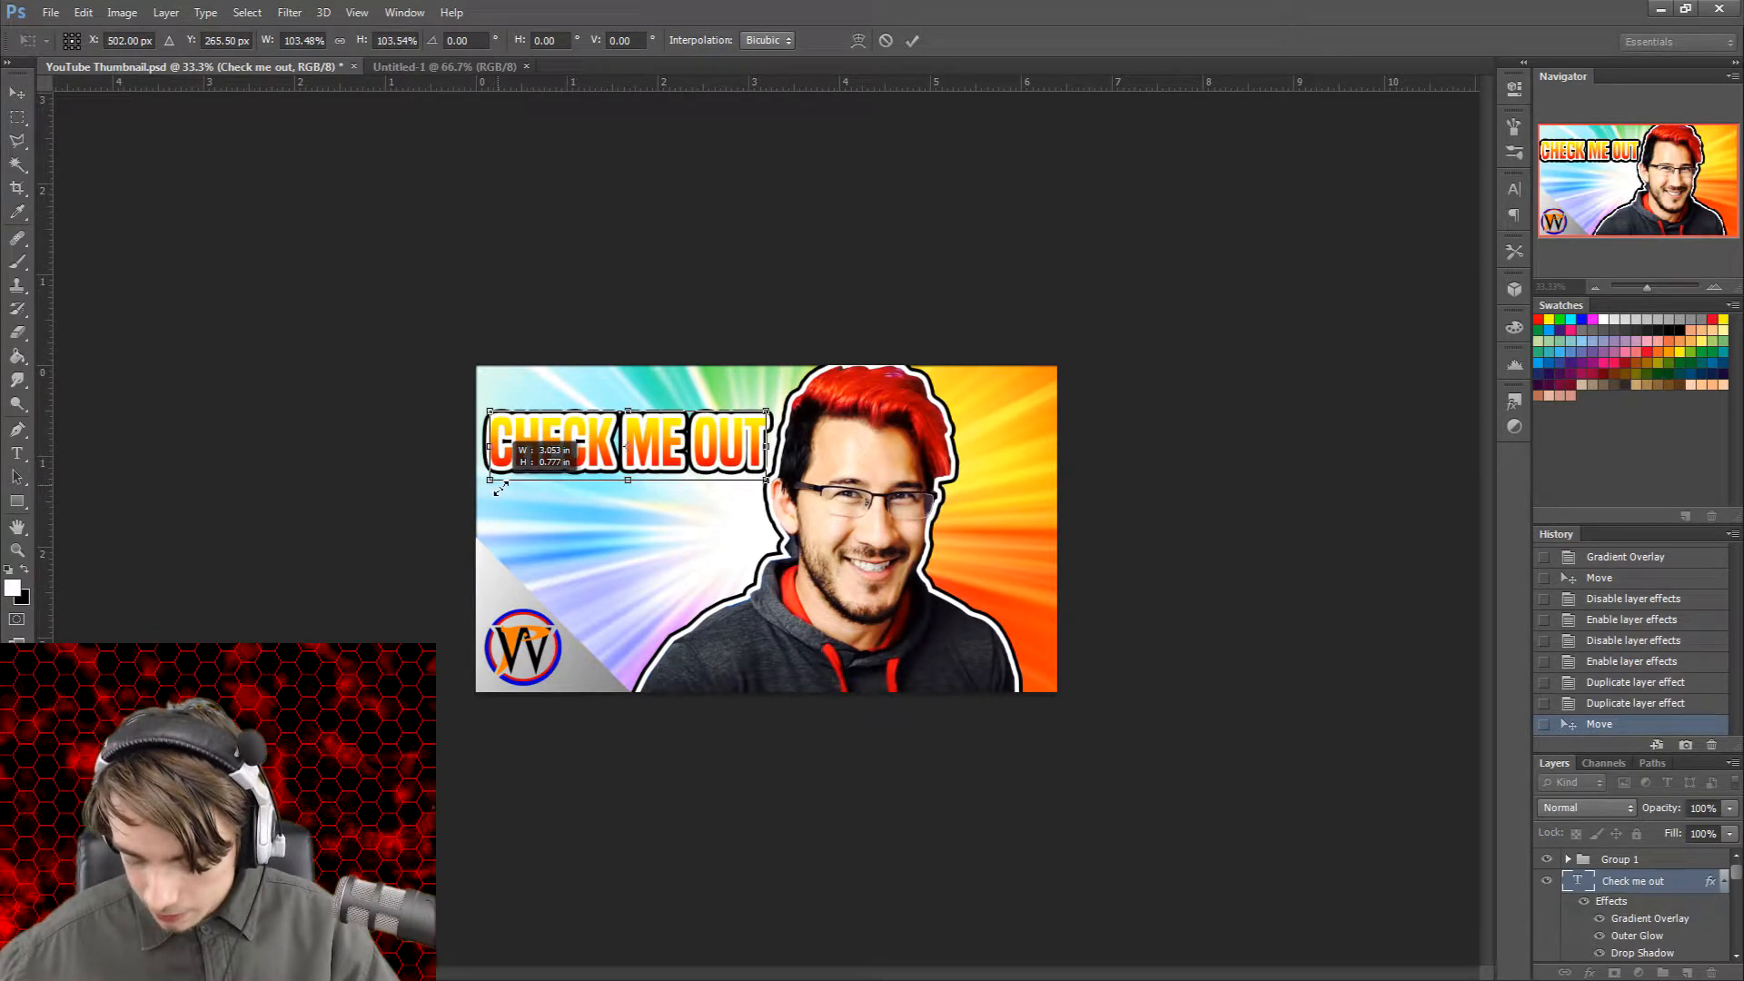
left_click(913, 42)
left_click_drag(704, 445, 708, 423)
Step: Shift the portrait on Layer 20 toward the image's right edge and nudge the CHECK ME OUT headline slightly right
scroll(1571, 862, "down", 3)
left_click(1589, 914)
left_click_drag(896, 527, 938, 536)
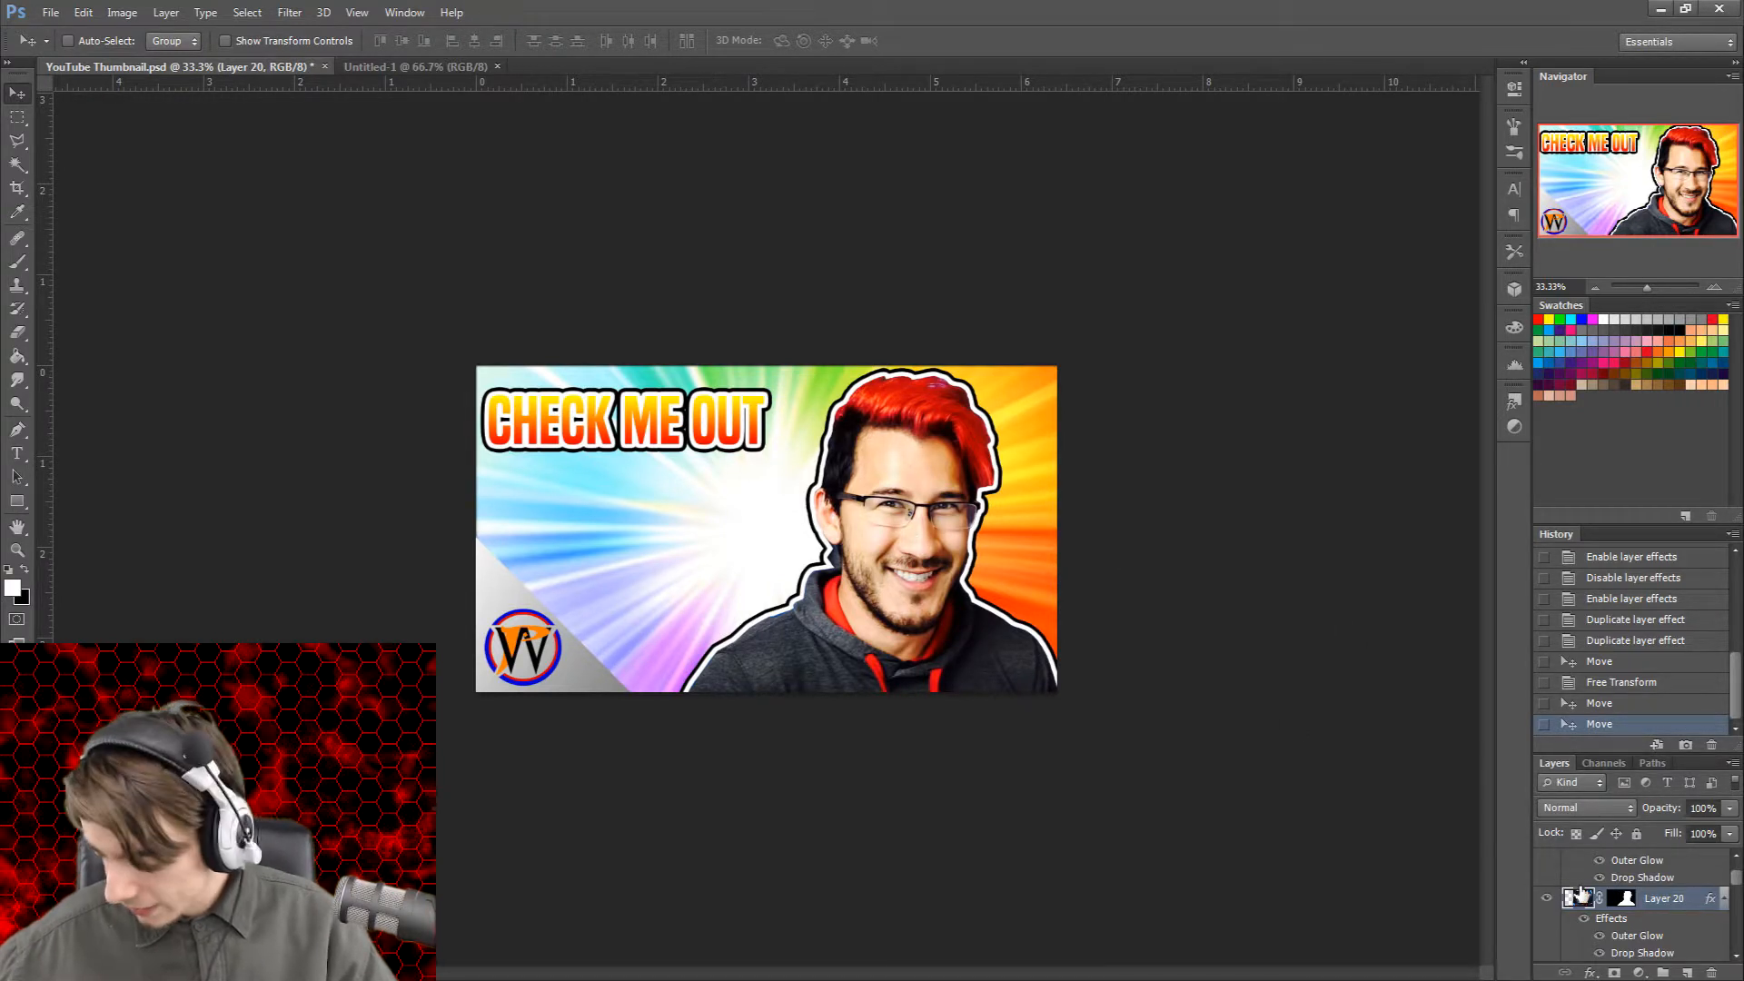
scroll(1581, 894, "up", 2)
left_click(1640, 887)
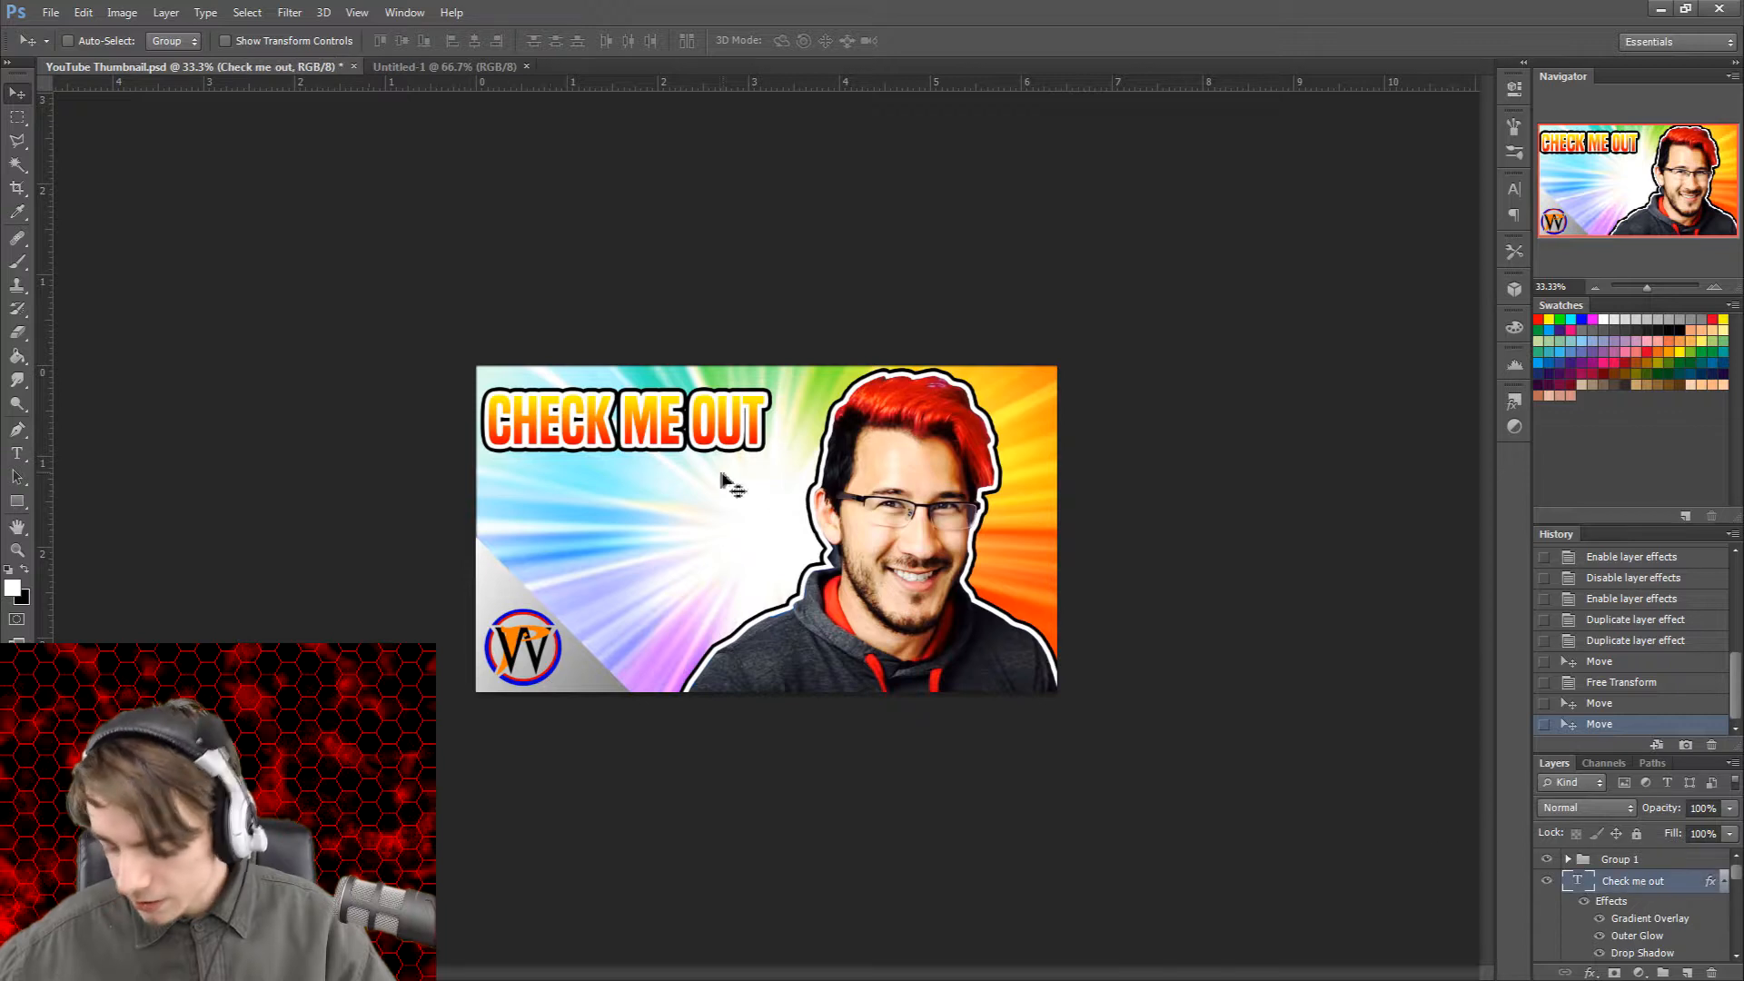
left_click_drag(734, 426, 745, 426)
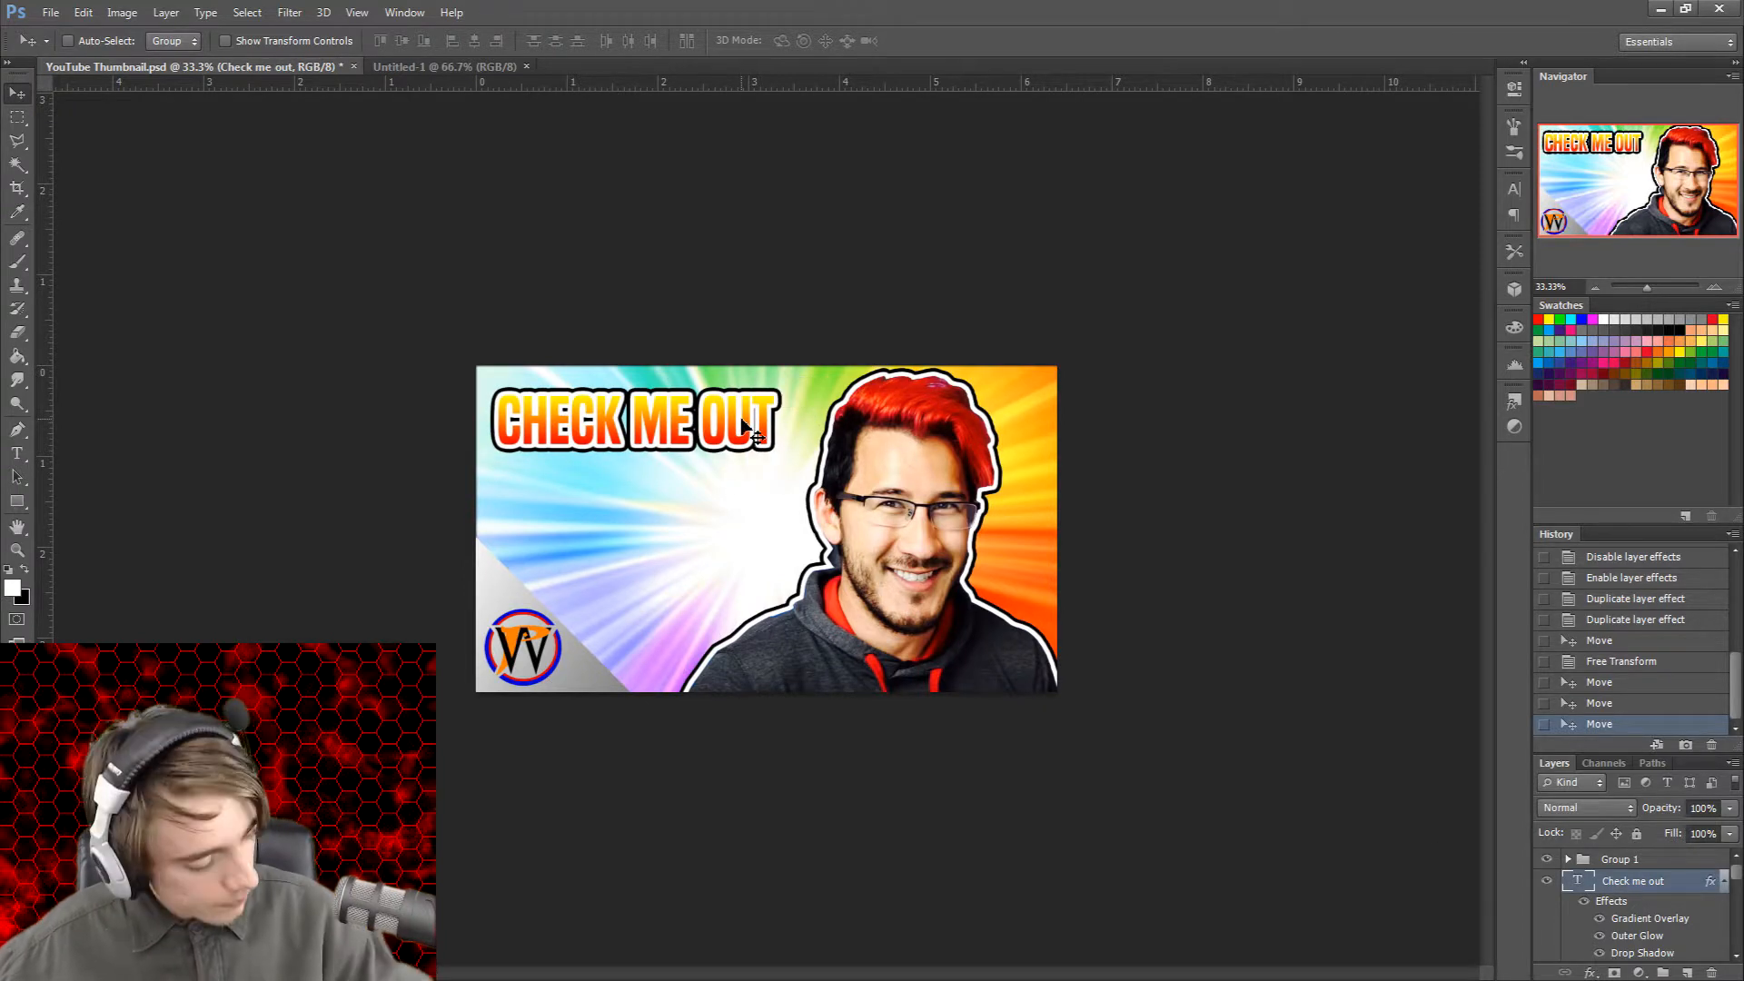
Step: Scale the headline to about 108.6% and place it in the upper right of the image, over the portrait's hair
key("ctrl+t")
left_click_drag(498, 465, 474, 472)
left_click_drag(637, 413, 895, 407)
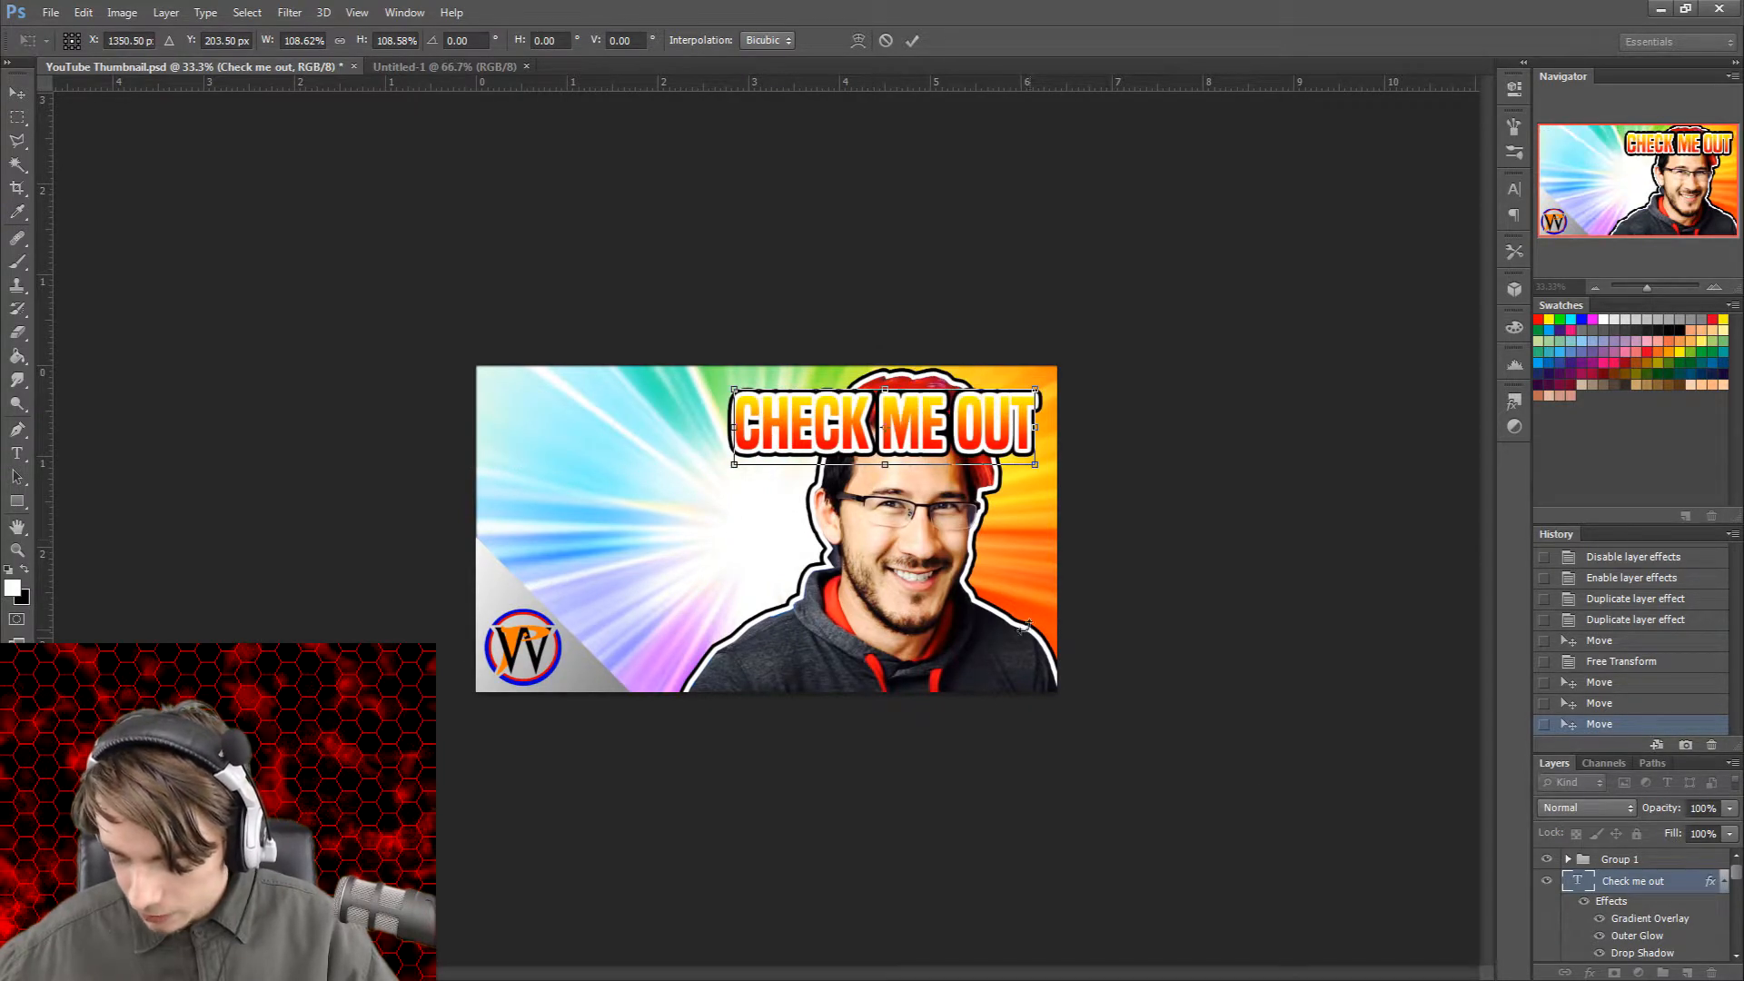
left_click(912, 40)
Step: Move the portrait on Layer 20 to the left part of the image, beside the headline and partly behind the corner logo
scroll(1657, 917, "down", 2)
scroll(1658, 917, "down", 1)
left_click(1580, 895)
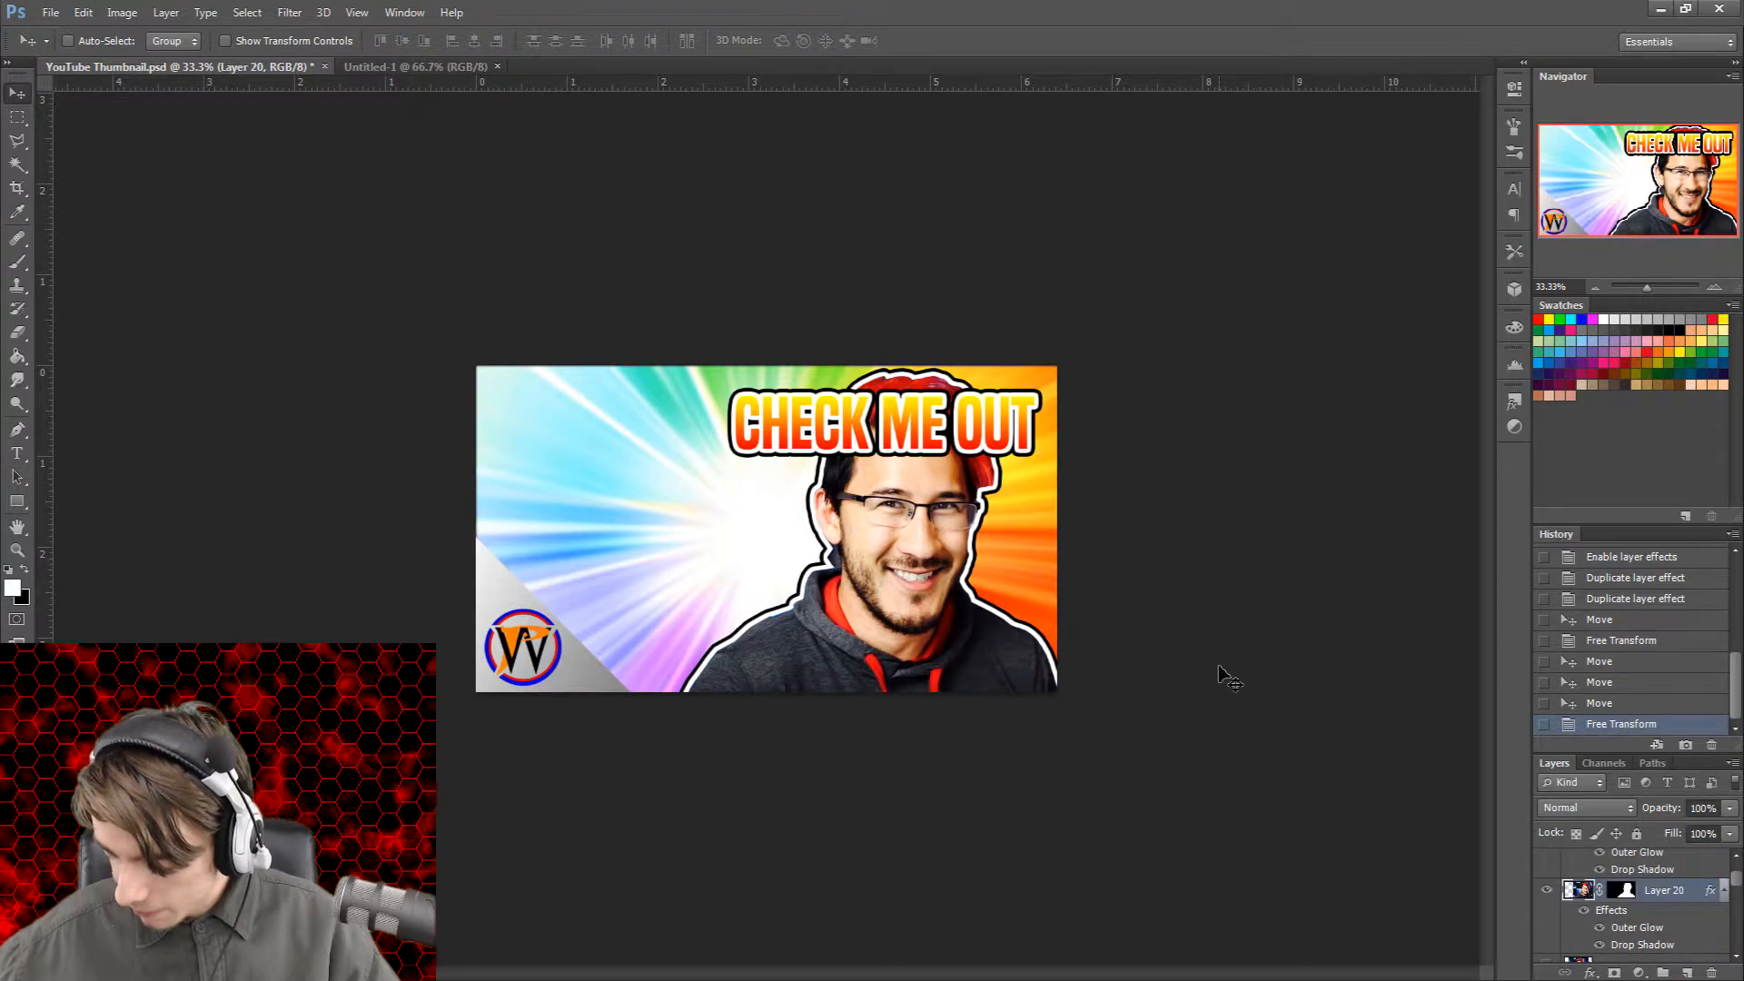
left_click_drag(966, 550, 727, 534)
left_click_drag(917, 456, 913, 438)
Step: Move the CHECK ME OUT headline down to the image's mid-height, between the portrait's face and the right edge
scroll(1626, 882, "up", 2)
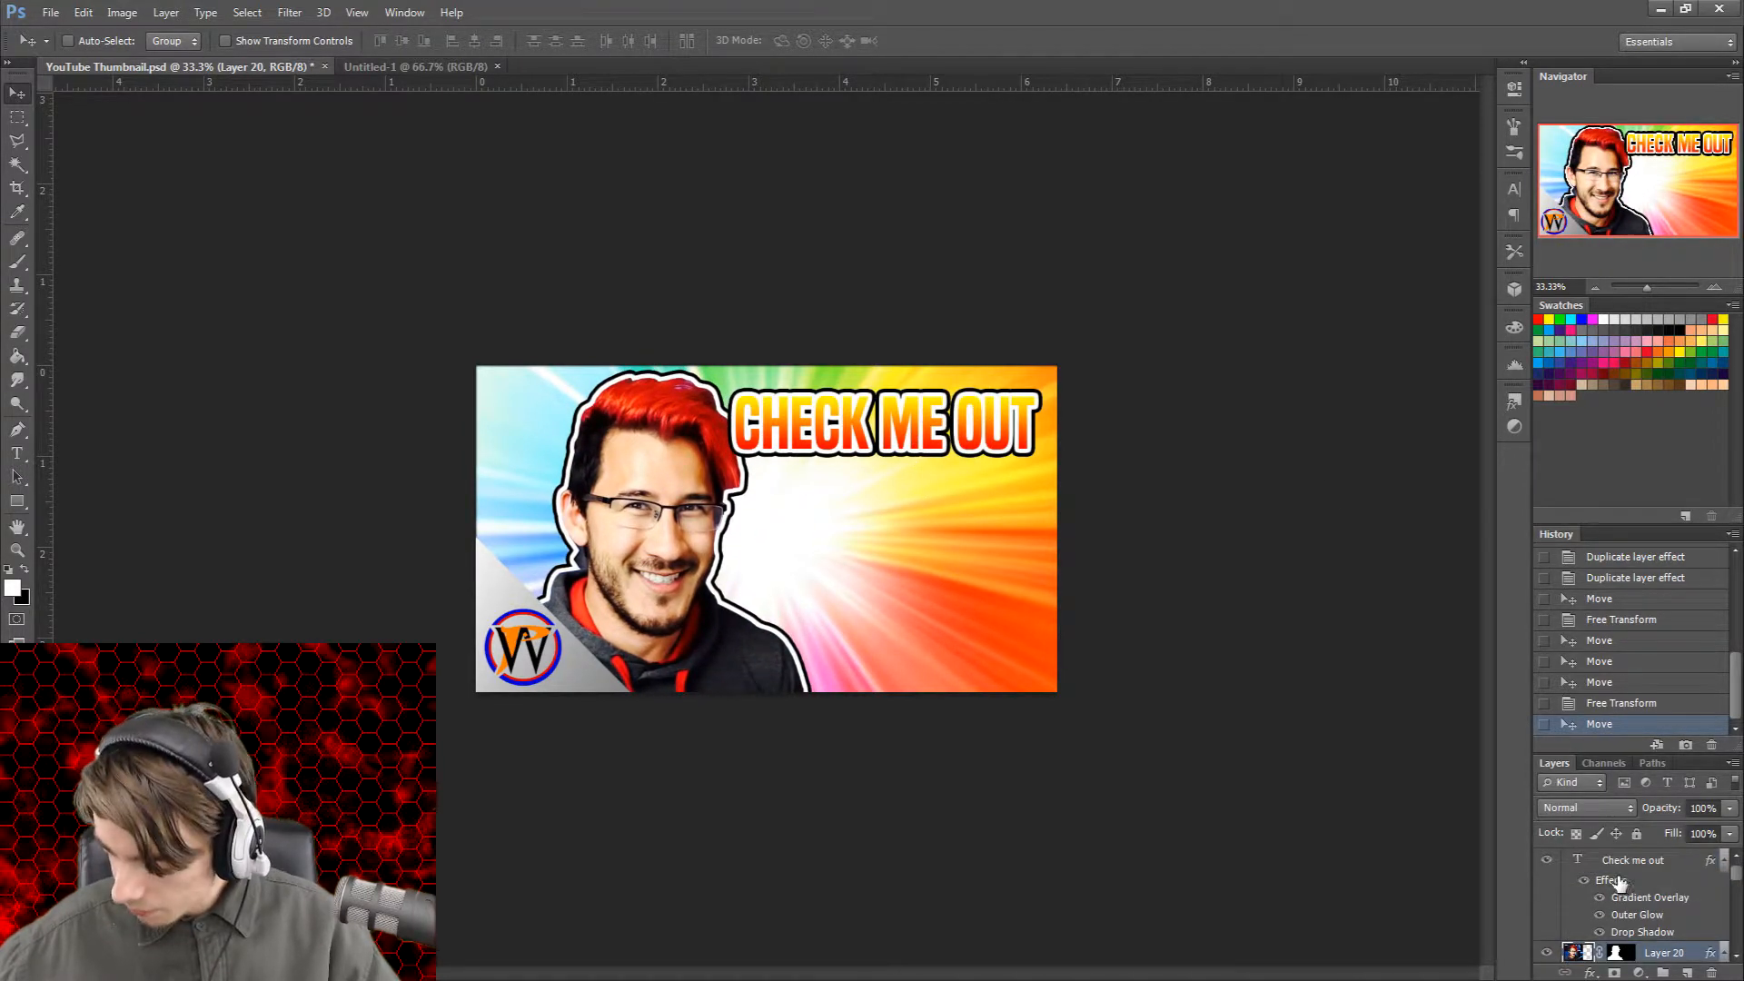
scroll(1617, 881, "up", 1)
left_click(1617, 881)
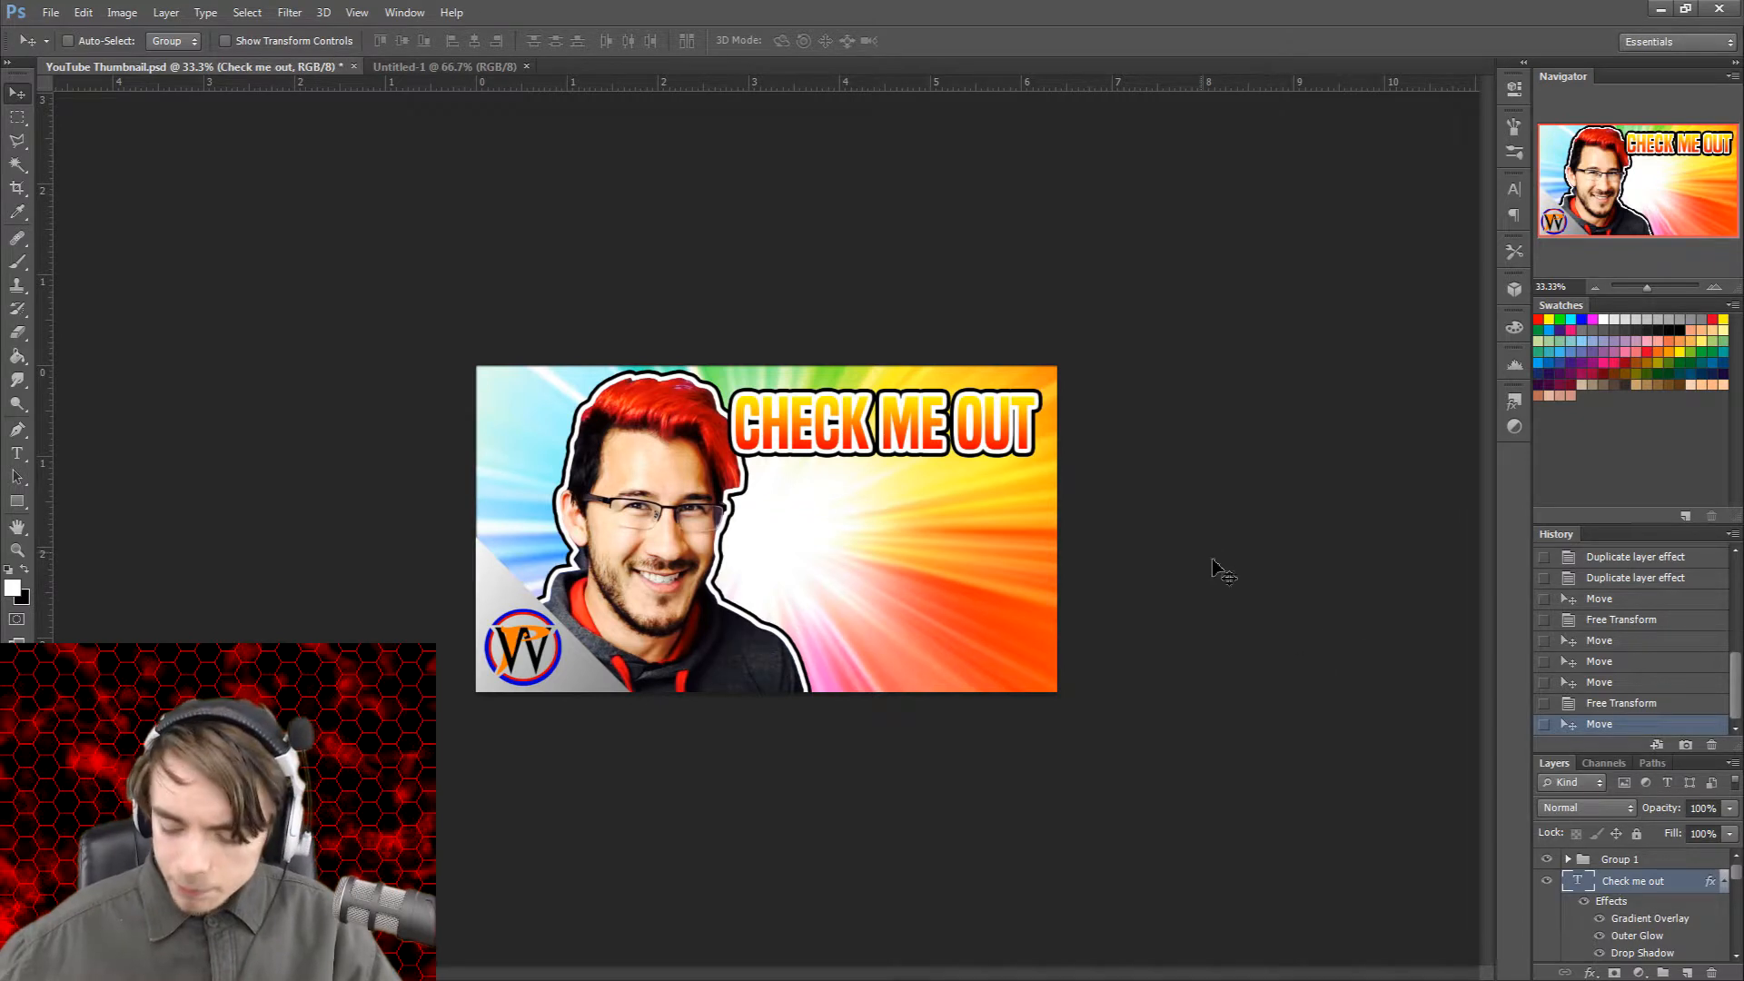
left_click_drag(919, 421, 924, 547)
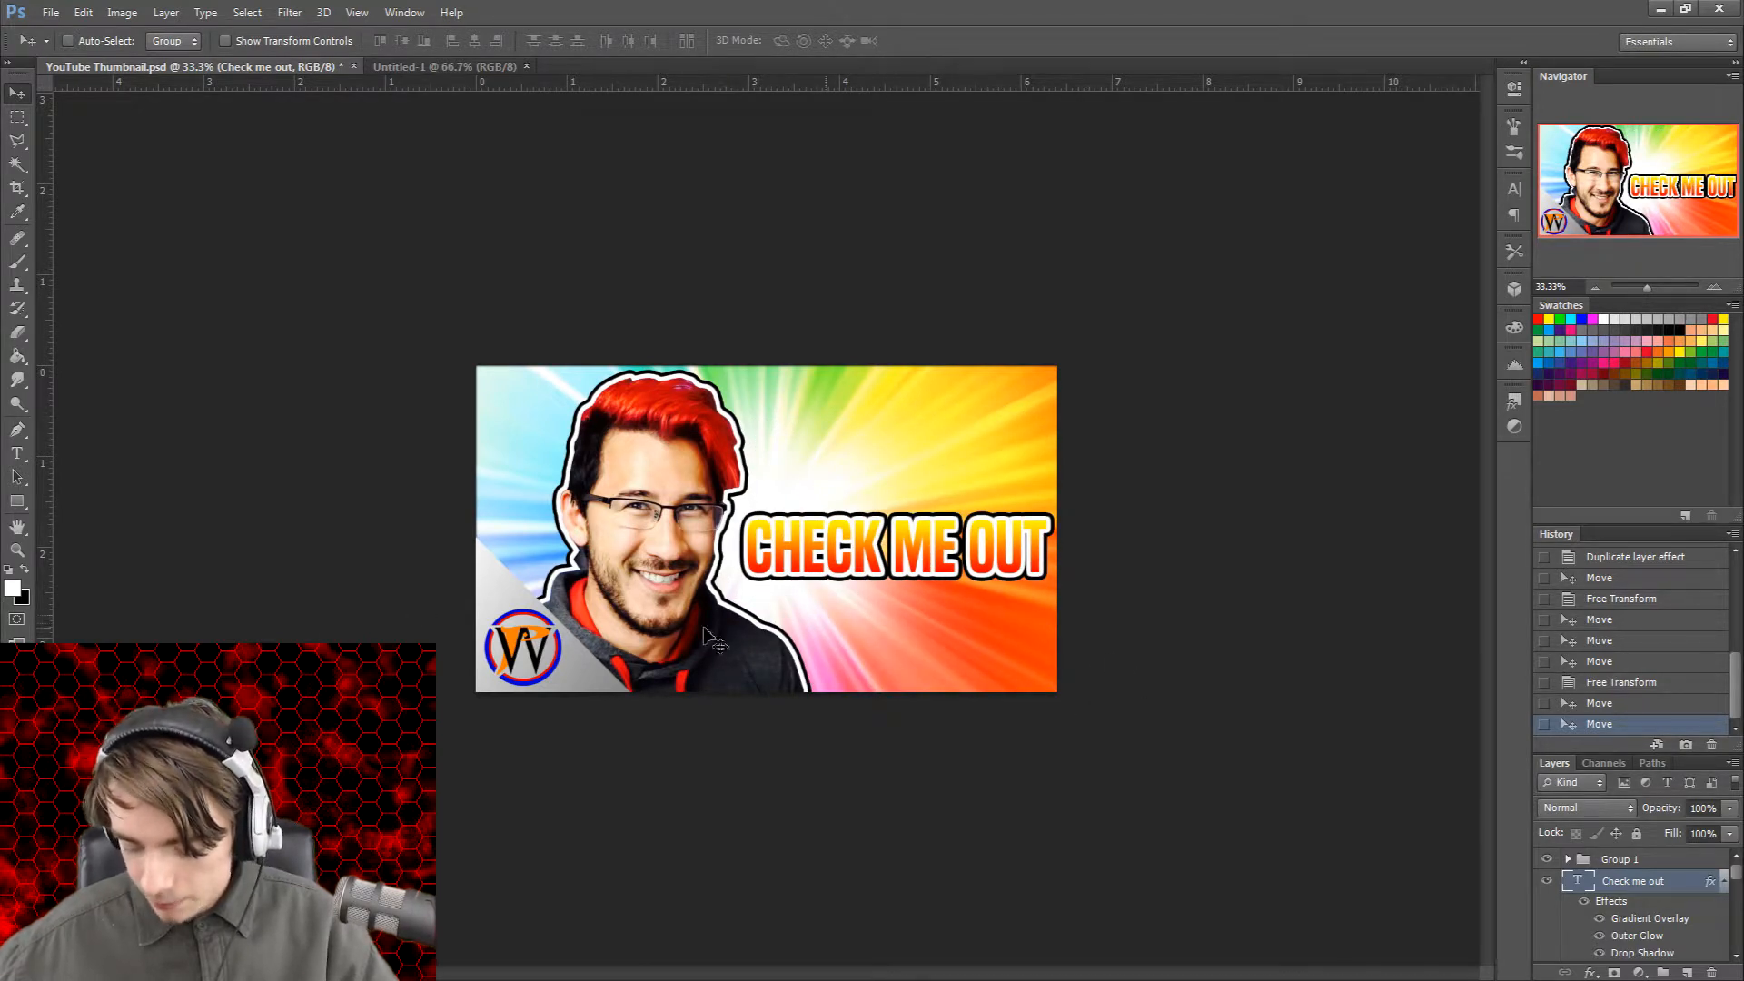
left_click_drag(607, 506, 606, 506)
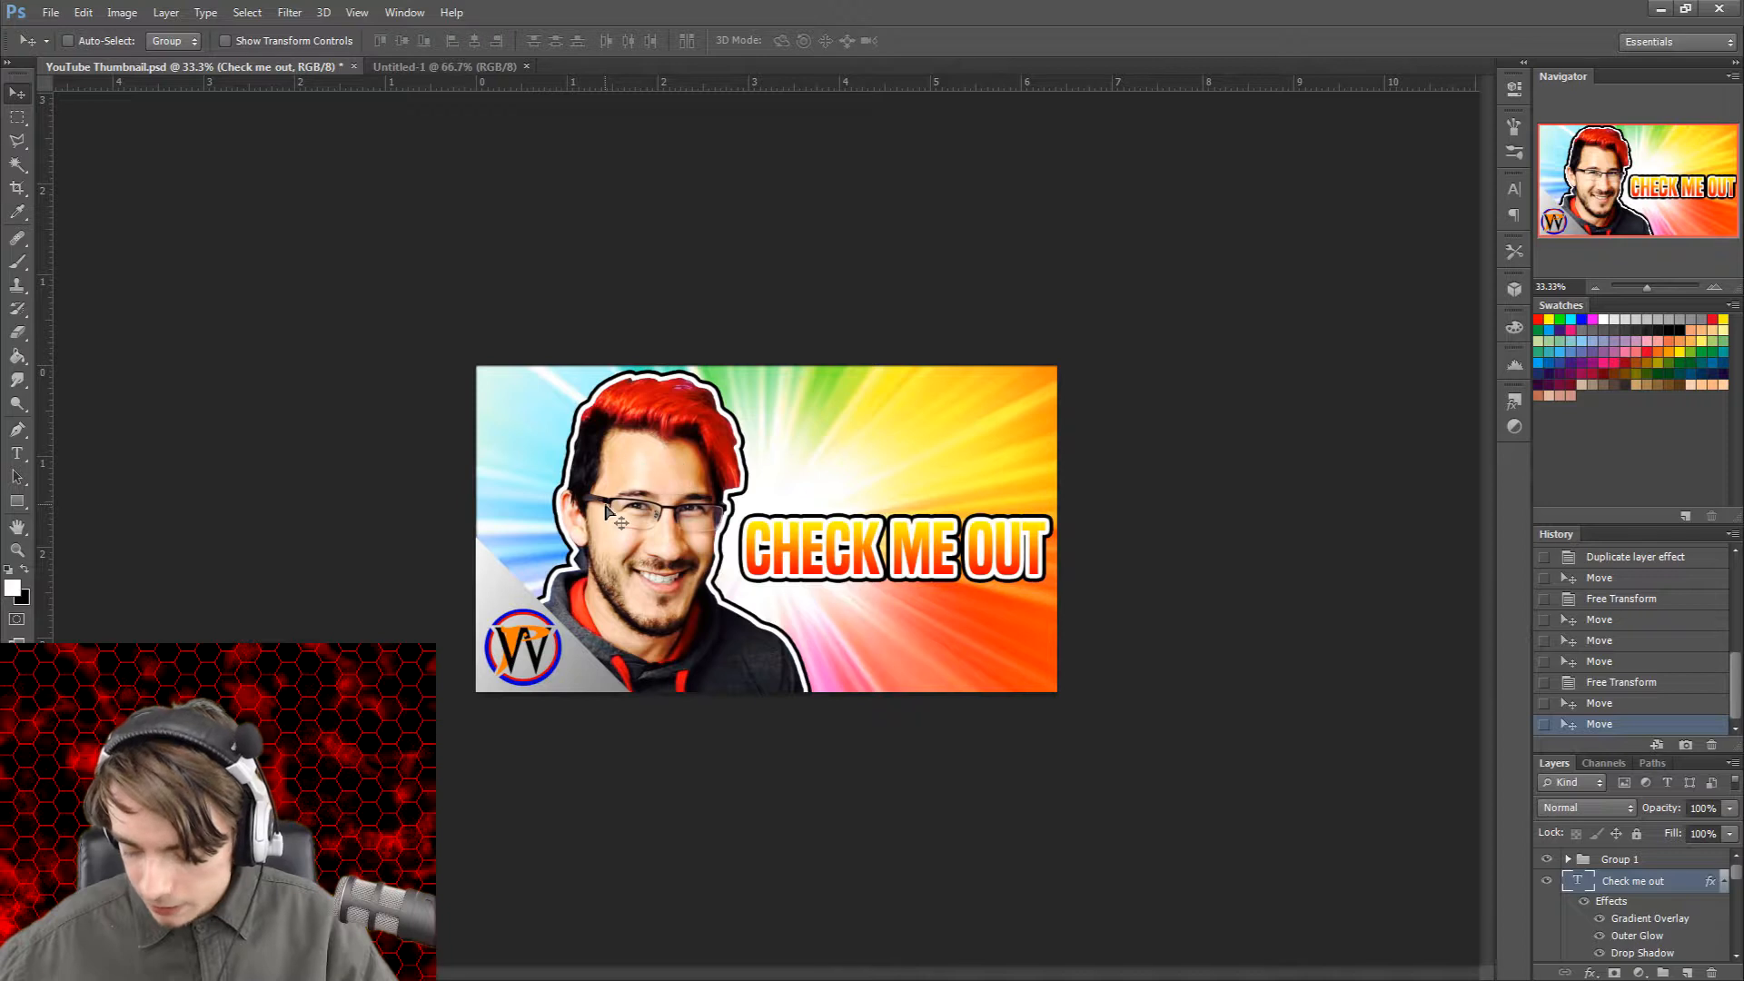
mouse_move(852, 536)
left_mouse_down()
mouse_move(772, 527)
mouse_move(858, 525)
mouse_move(843, 516)
left_mouse_up()
mouse_move(649, 487)
left_mouse_down()
mouse_move(633, 485)
mouse_move(657, 486)
left_mouse_up()
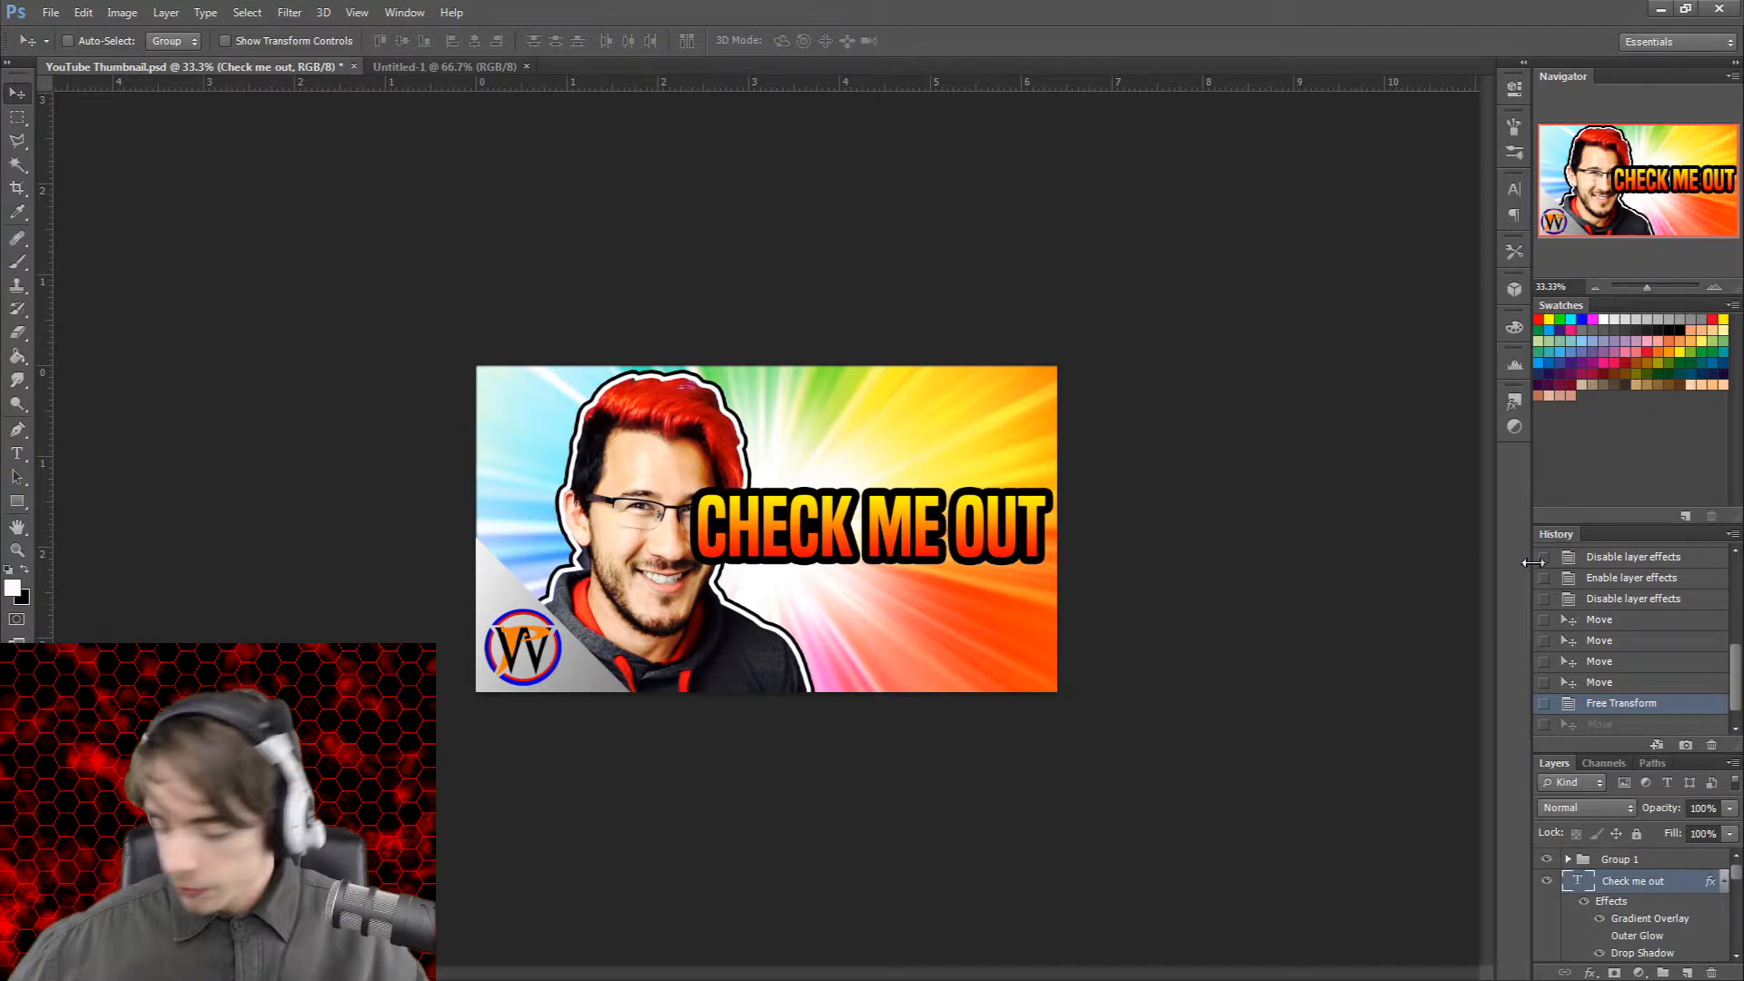
Step: Move the headline off the portrait's face, scale it to about 87% and fit it within the image's right edge
mouse_move(927, 516)
left_mouse_down()
mouse_move(868, 468)
mouse_move(935, 536)
left_mouse_up()
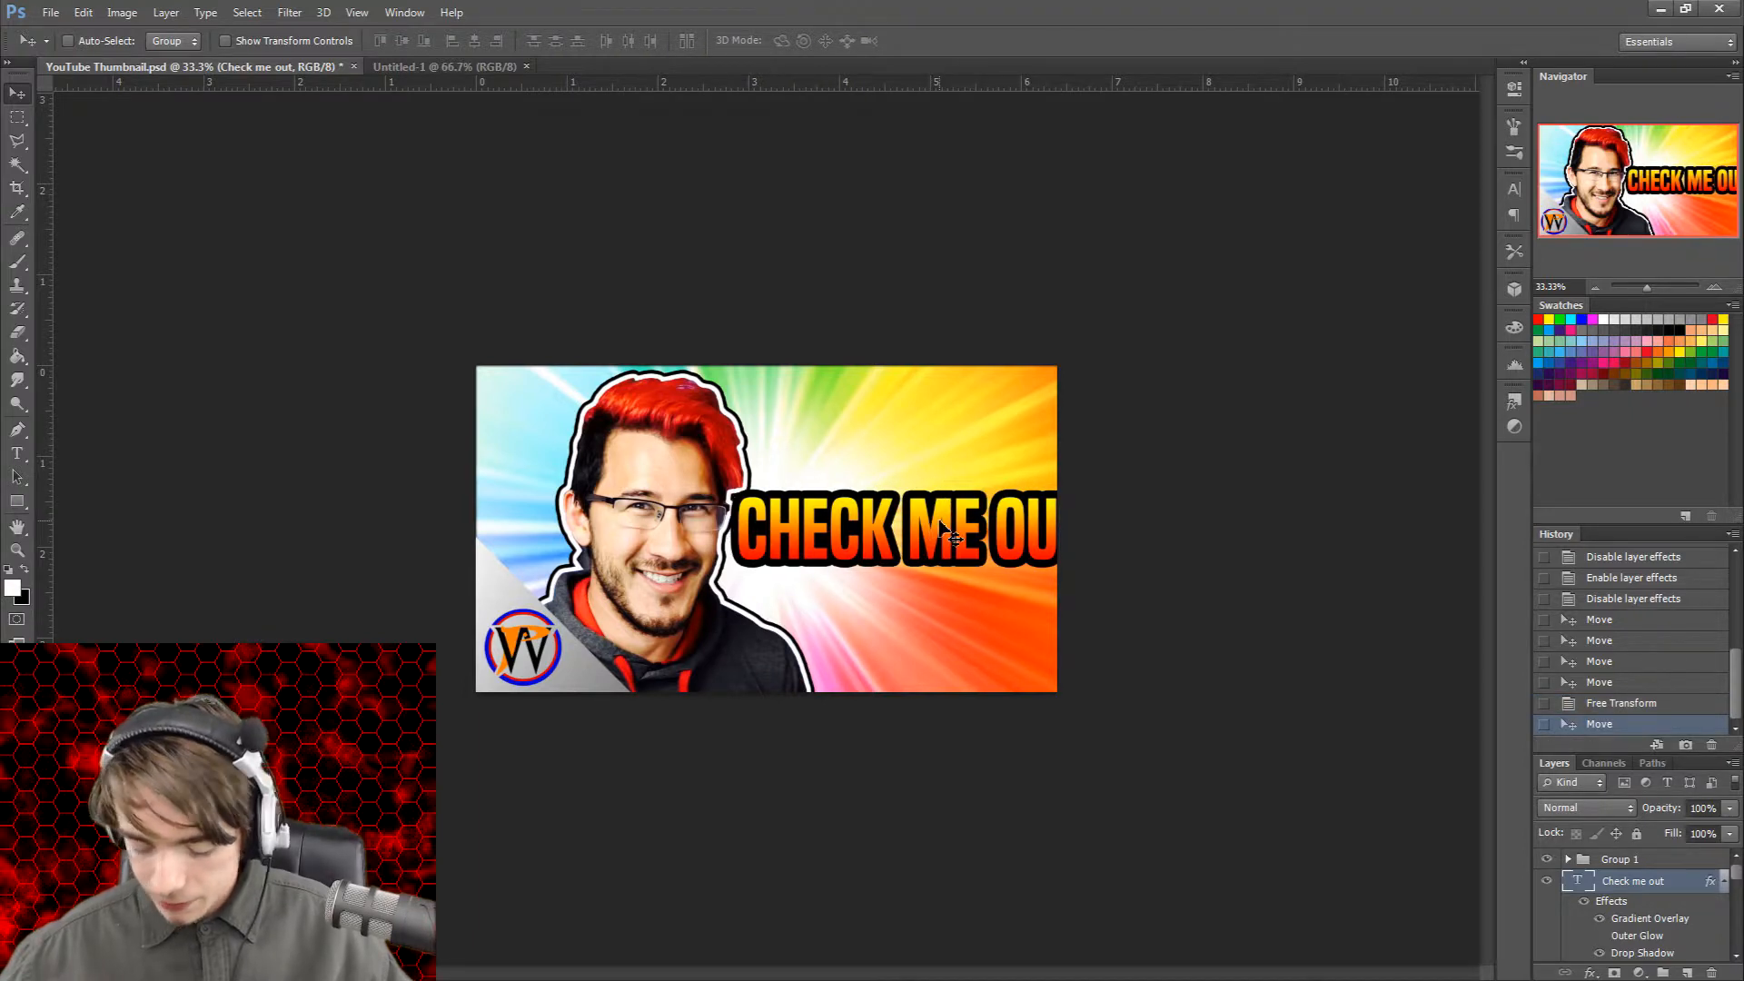
key("ctrl+t")
left_click_drag(1091, 491, 1042, 505)
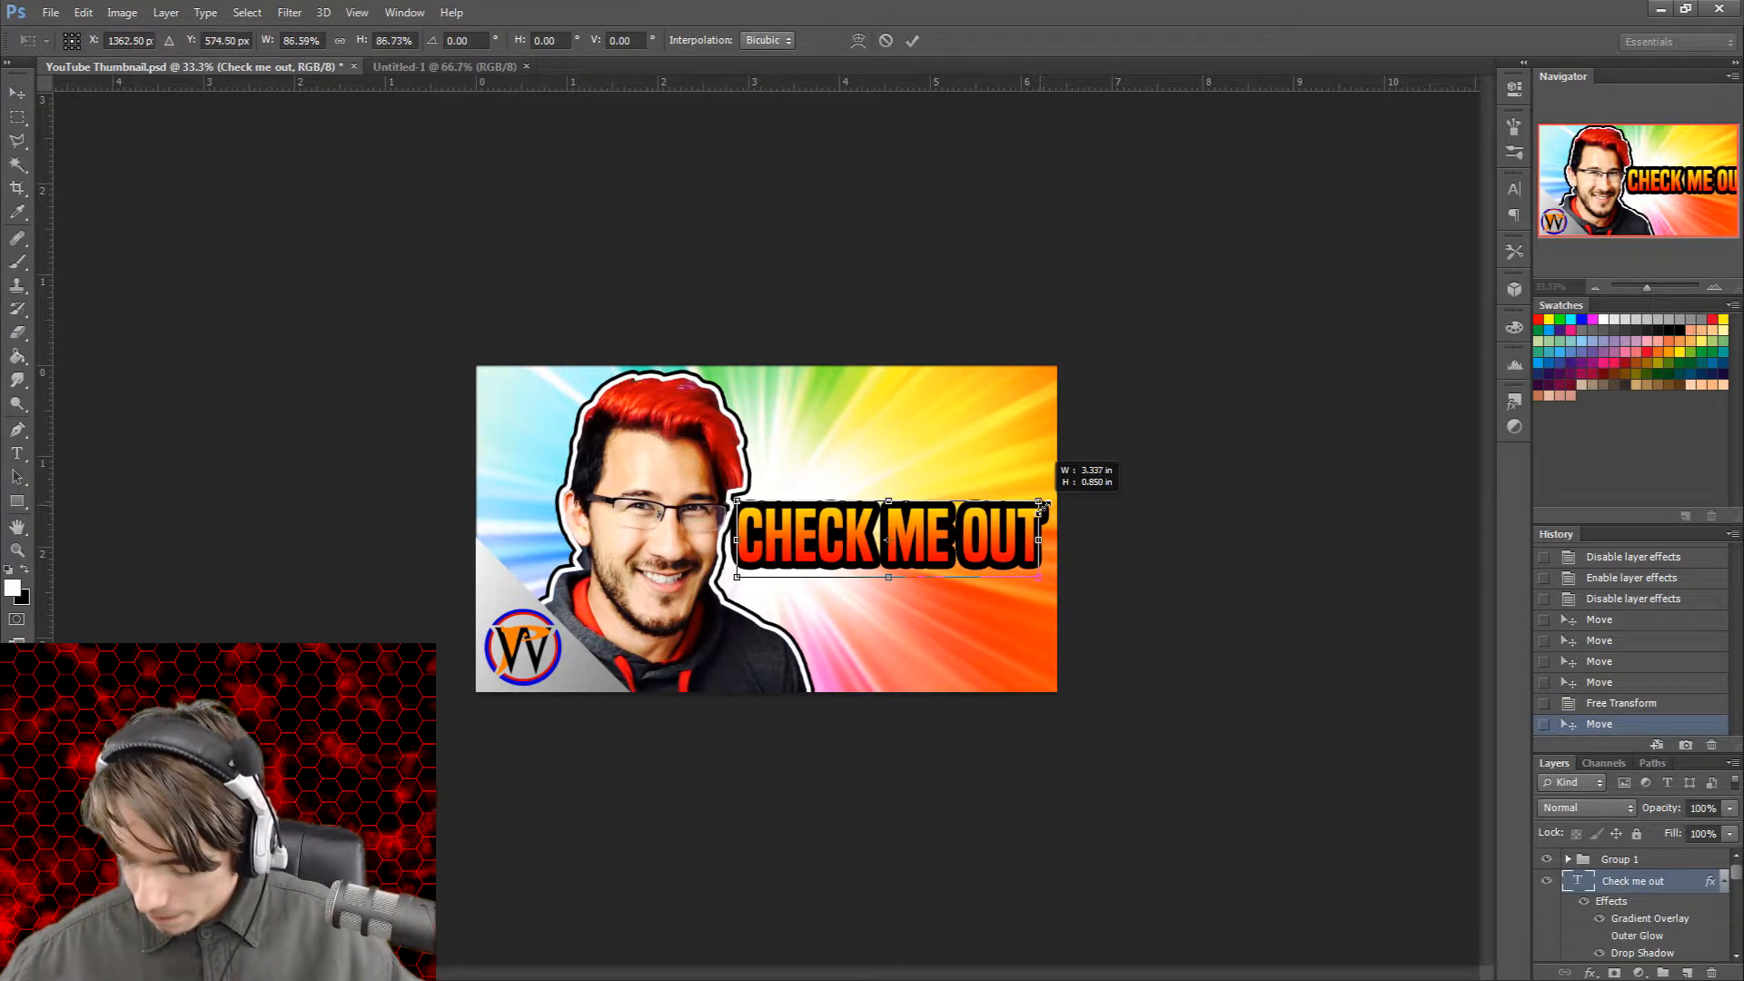
left_click(912, 40)
left_click_drag(863, 545, 869, 532)
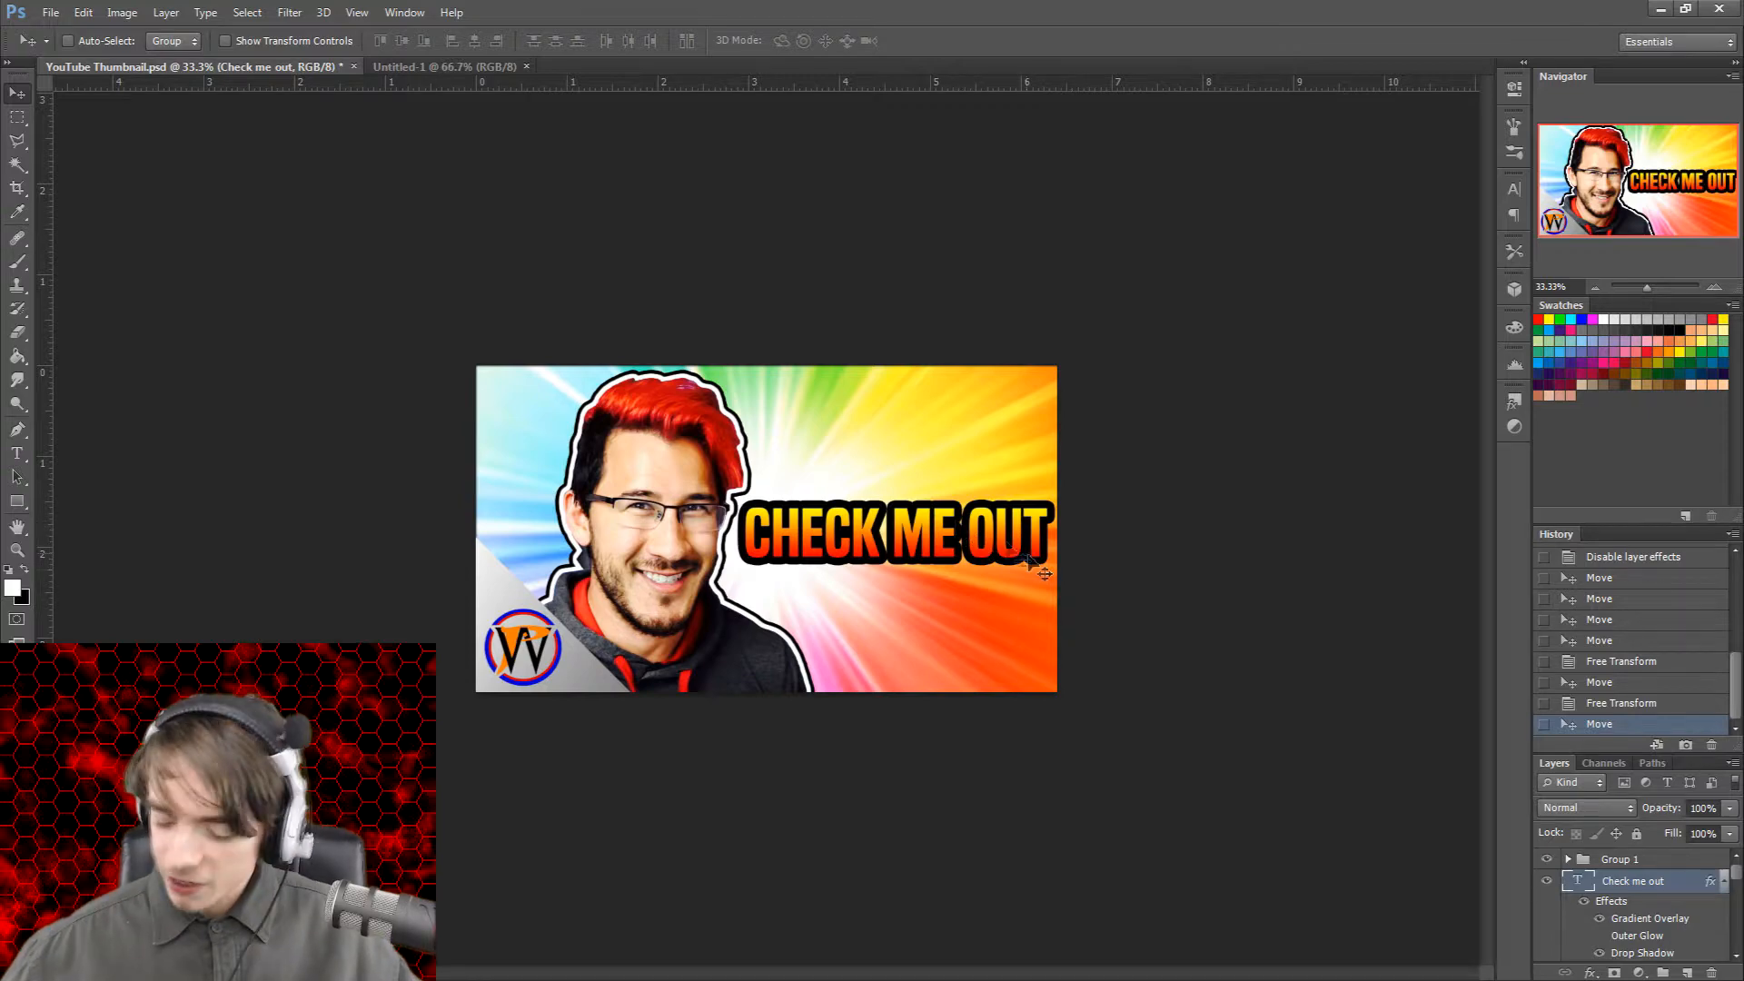
Step: Rasterize the CHECK ME OUT type layer
right_click(1592, 886)
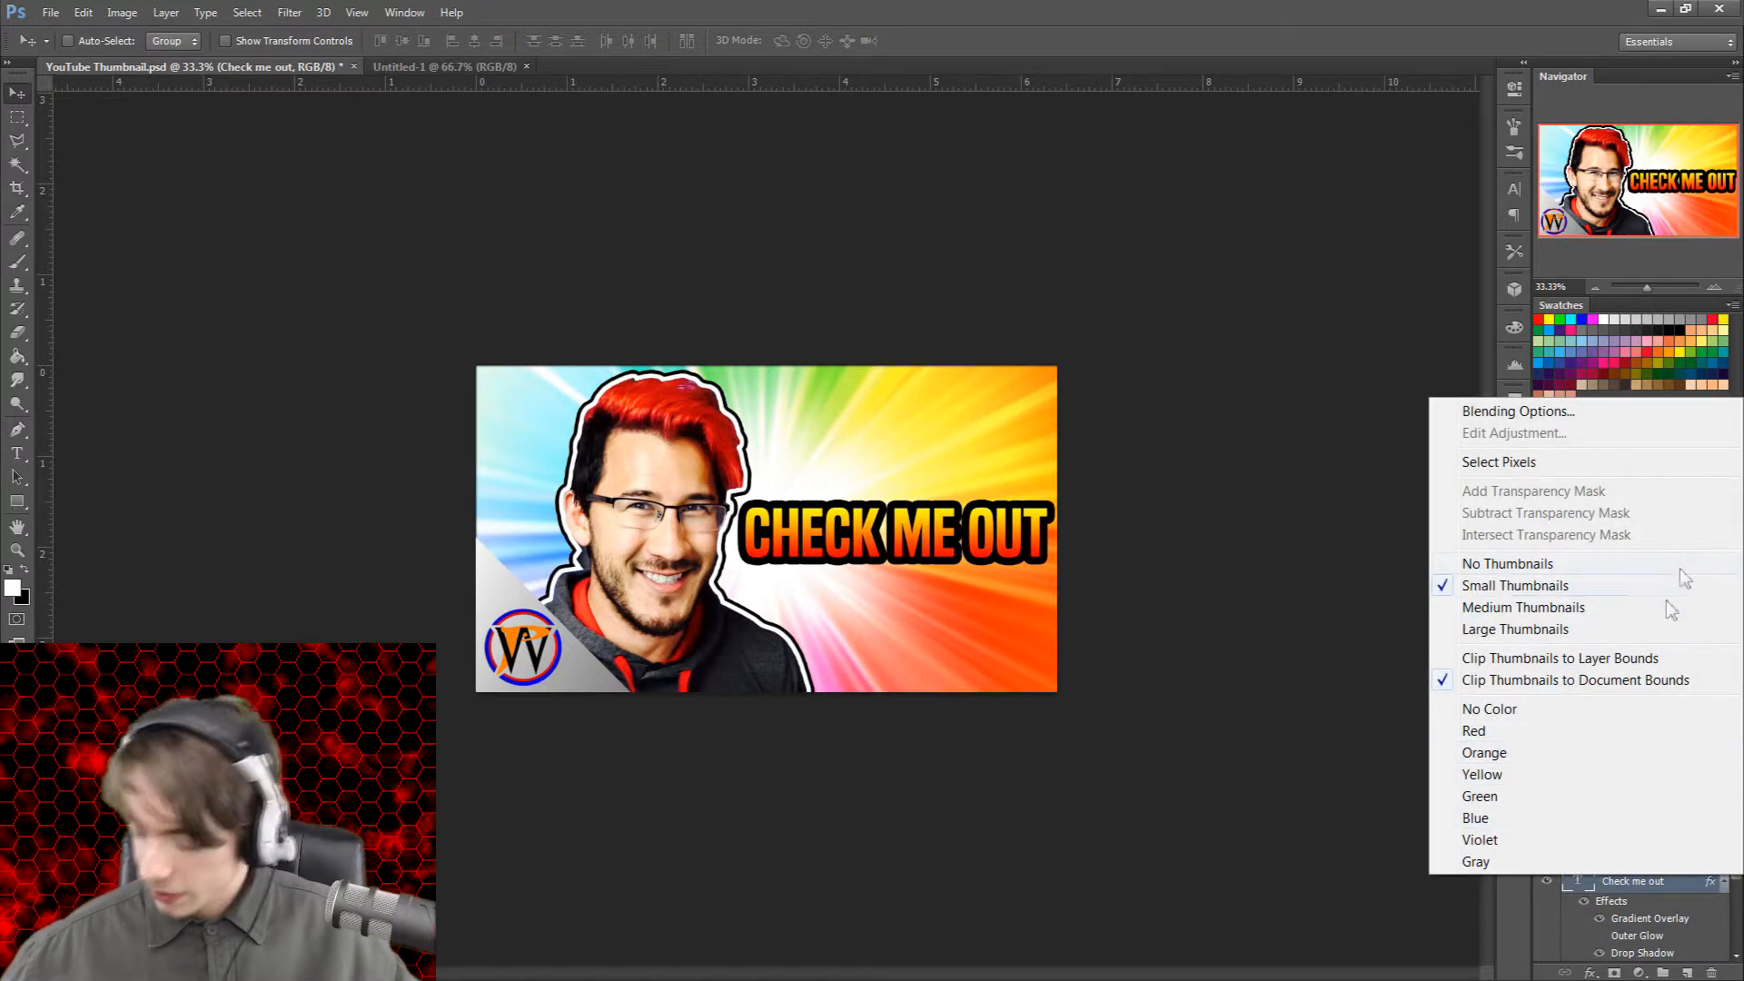
left_click(1623, 888)
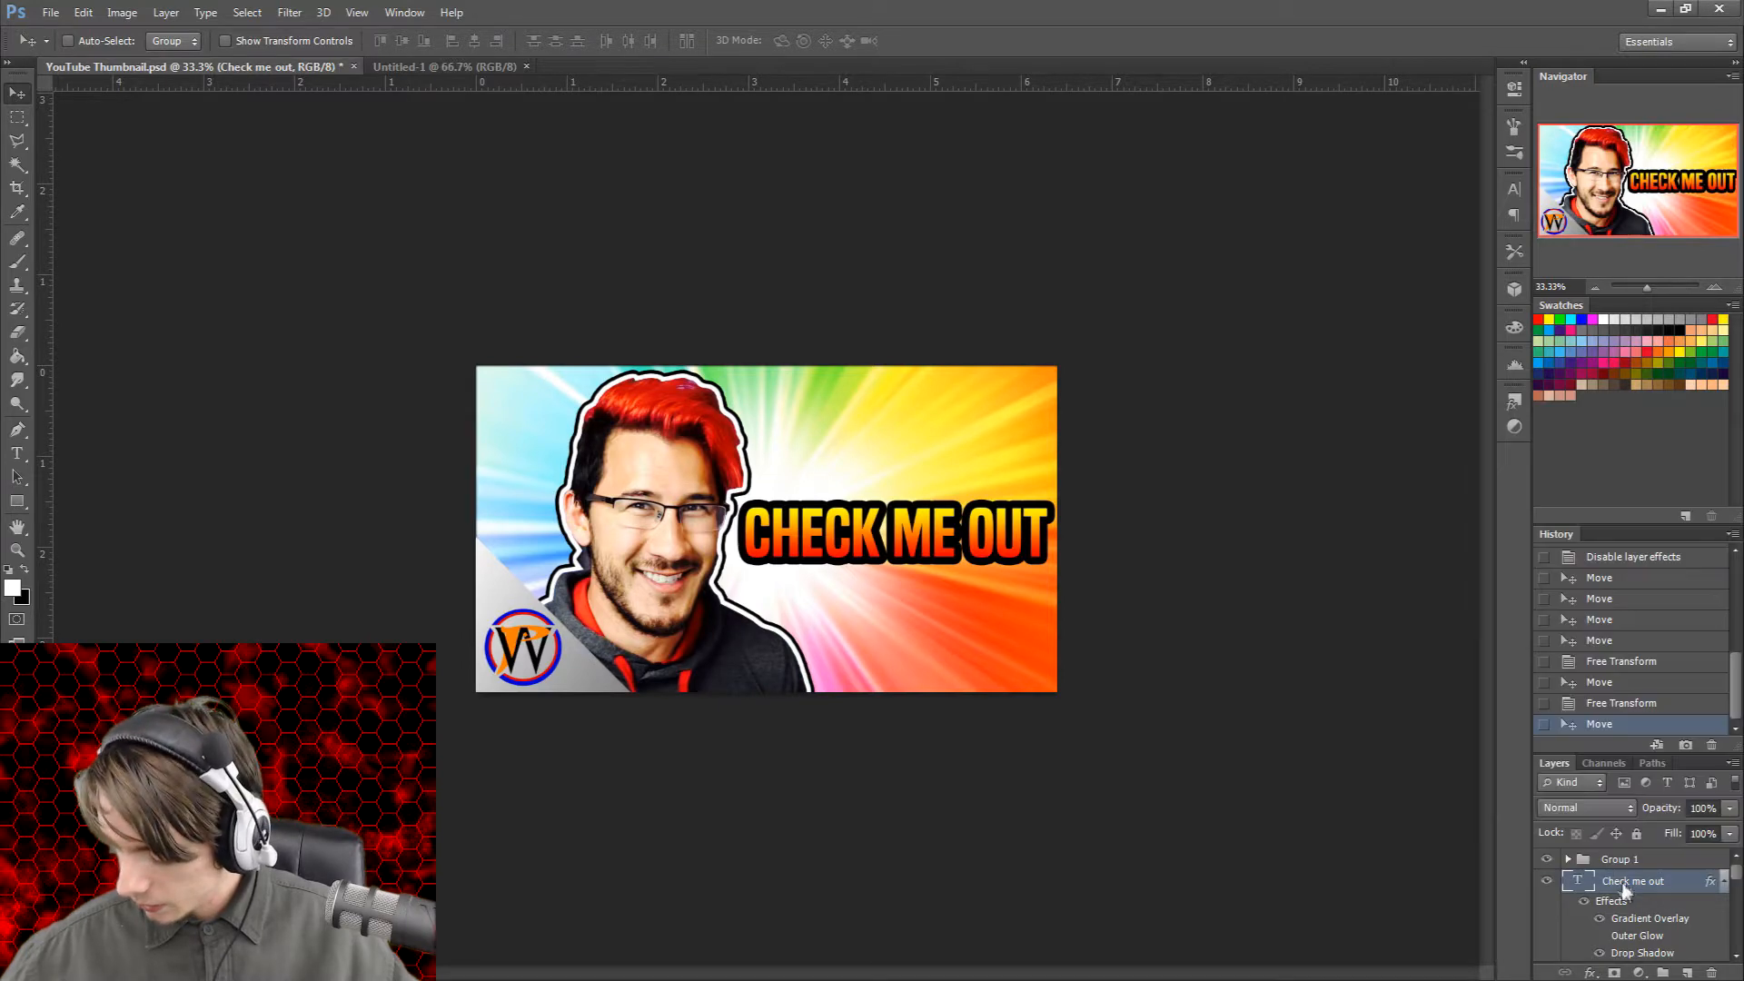
right_click(1646, 888)
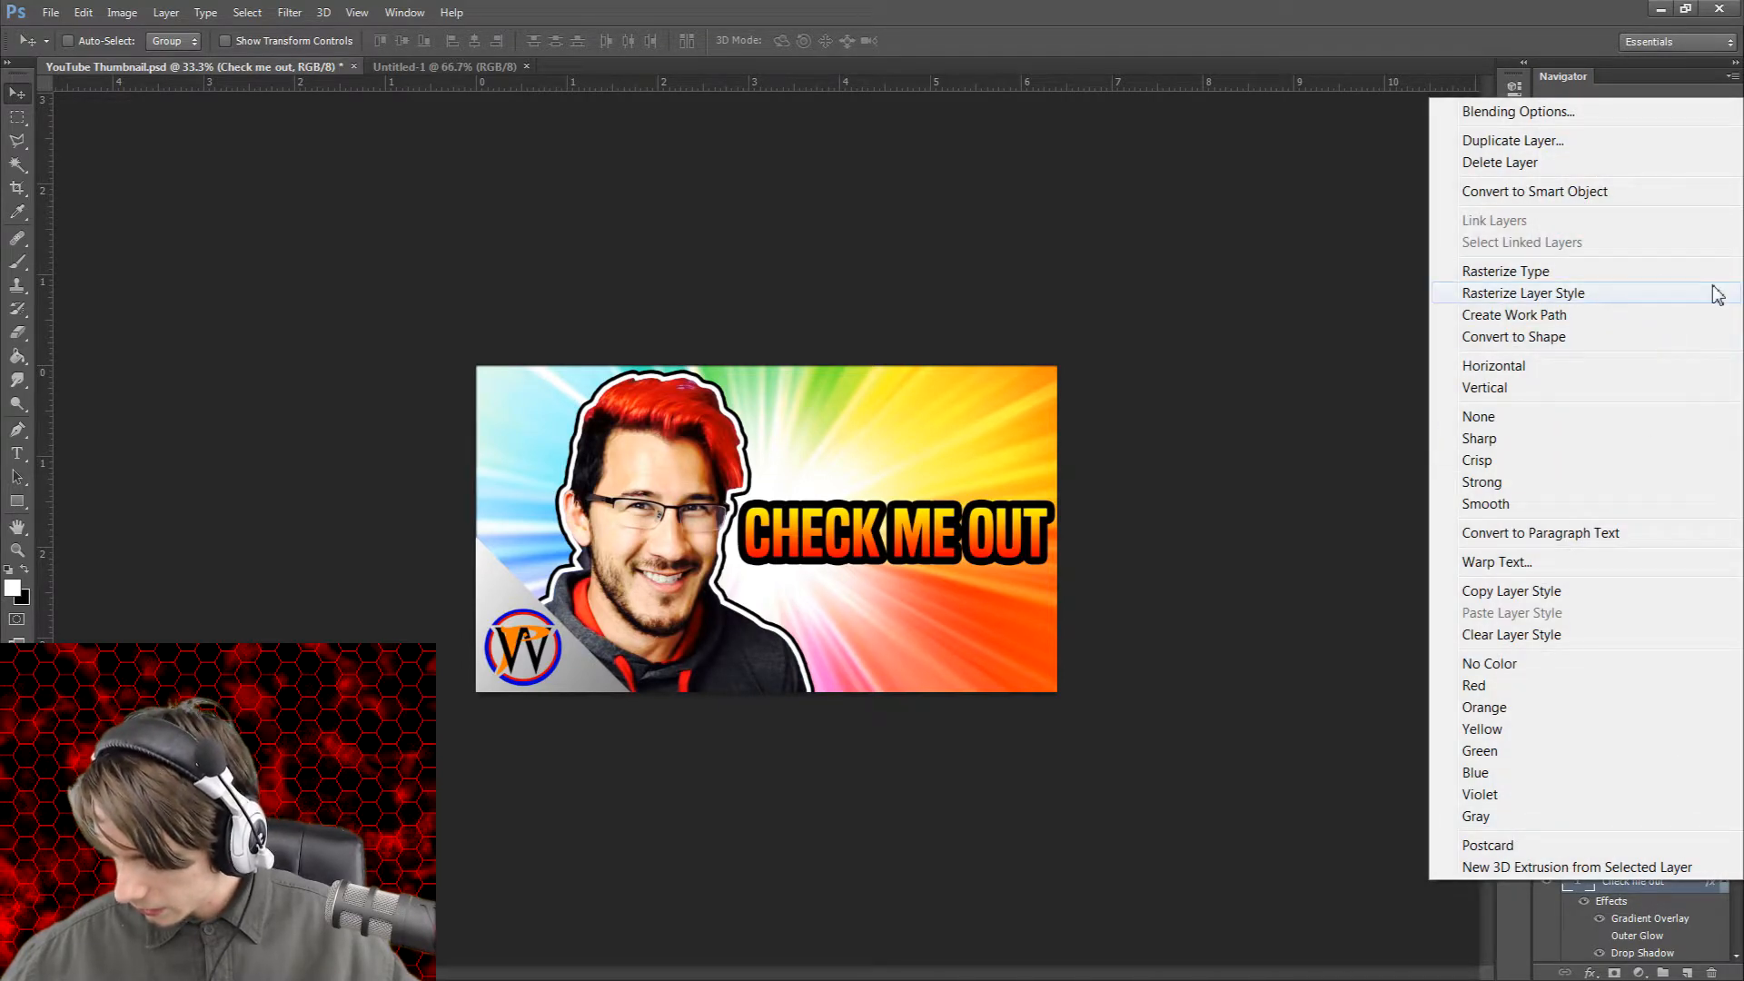
left_click(1545, 278)
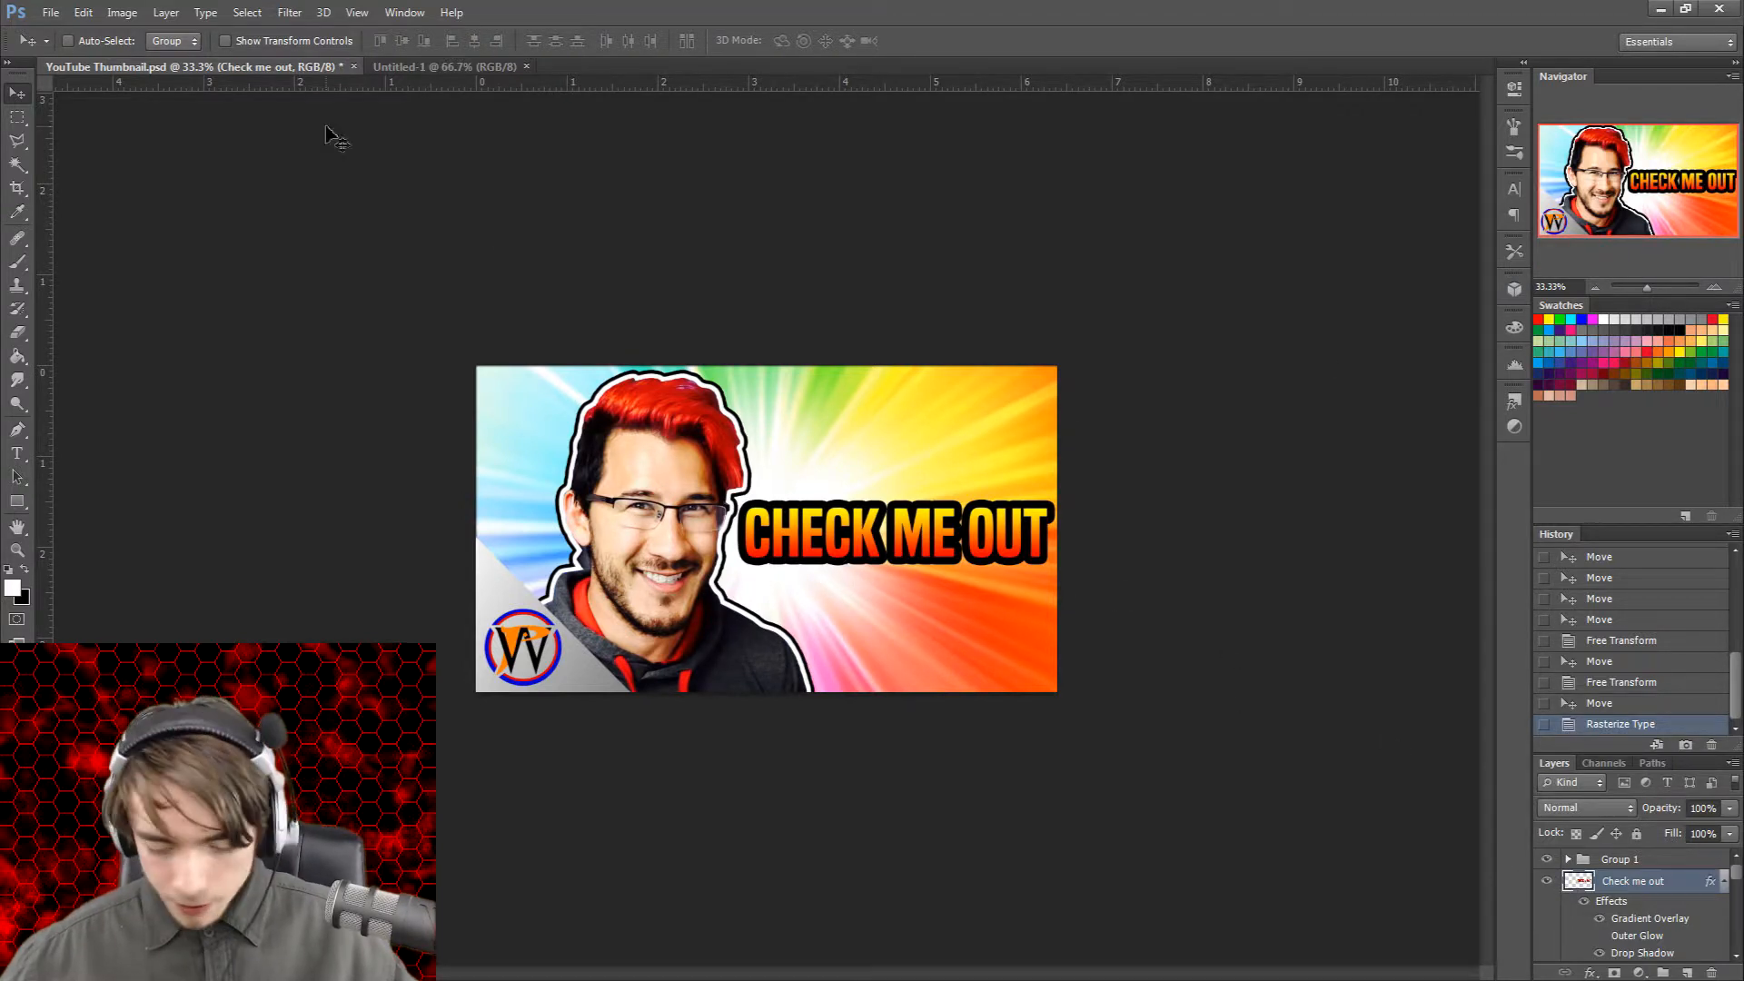
Step: Start a free-transform Warp on the rasterized headline with the Custom warp style
key("ctrl+t")
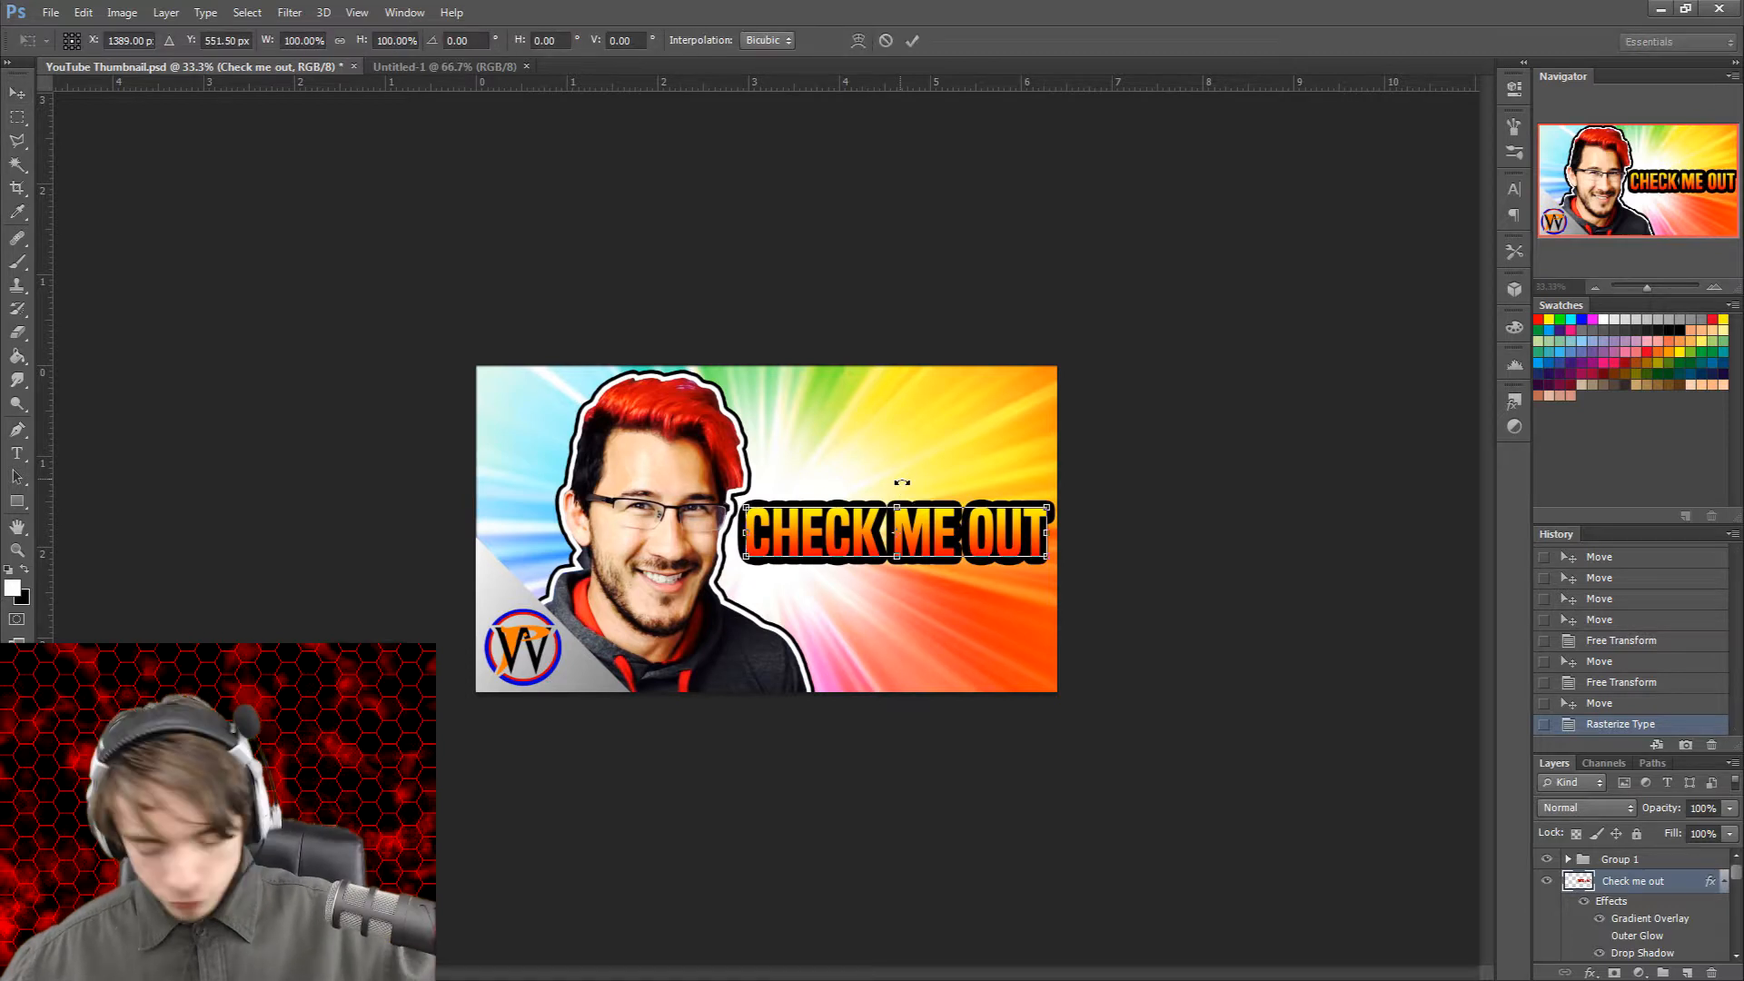
right_click(892, 538)
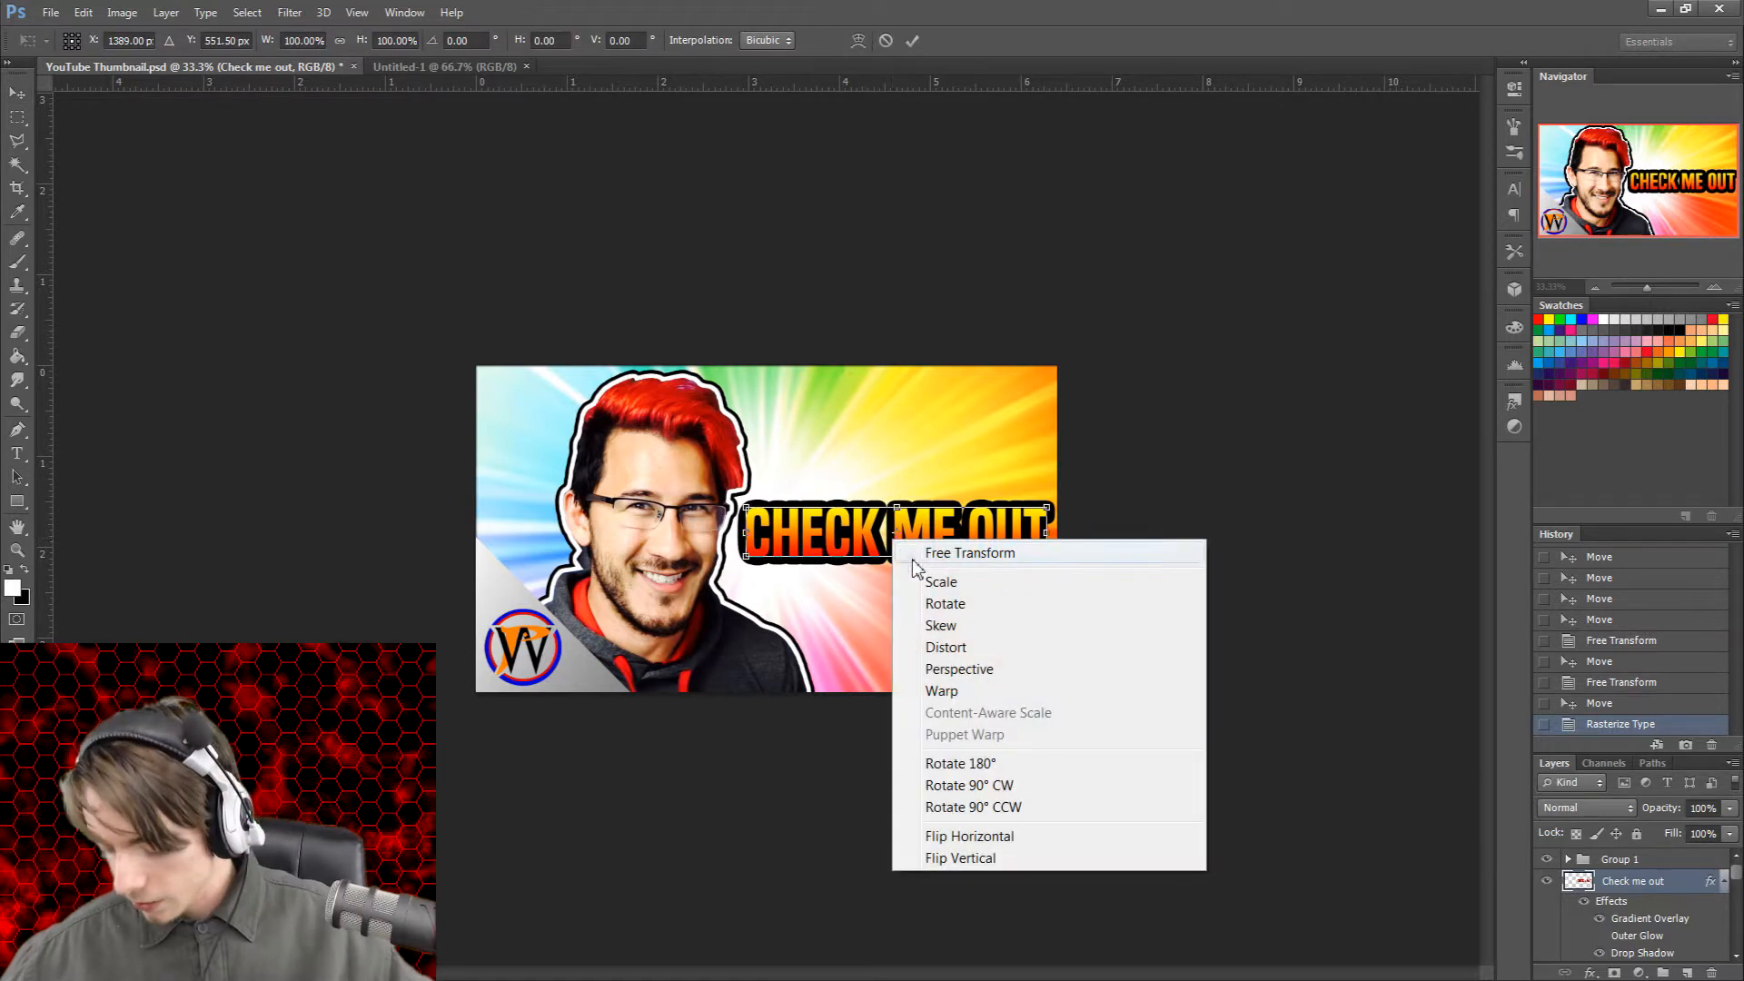
left_click(941, 691)
left_click(164, 40)
left_click(167, 46)
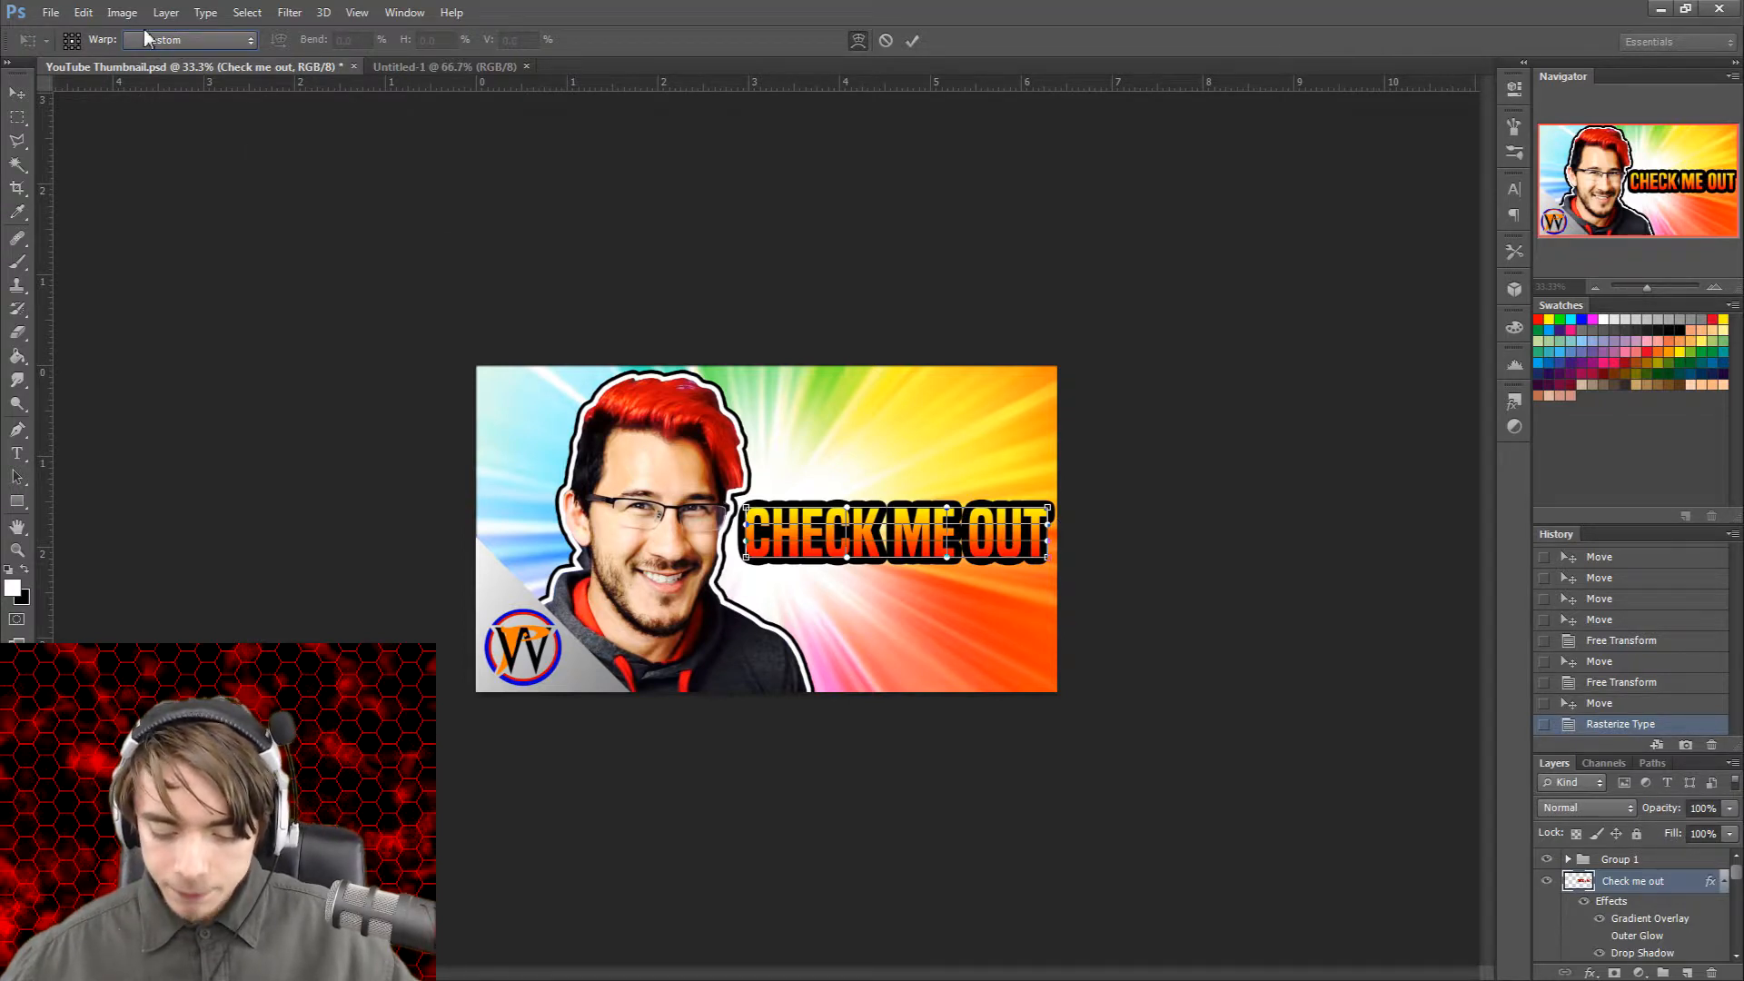
left_click(218, 45)
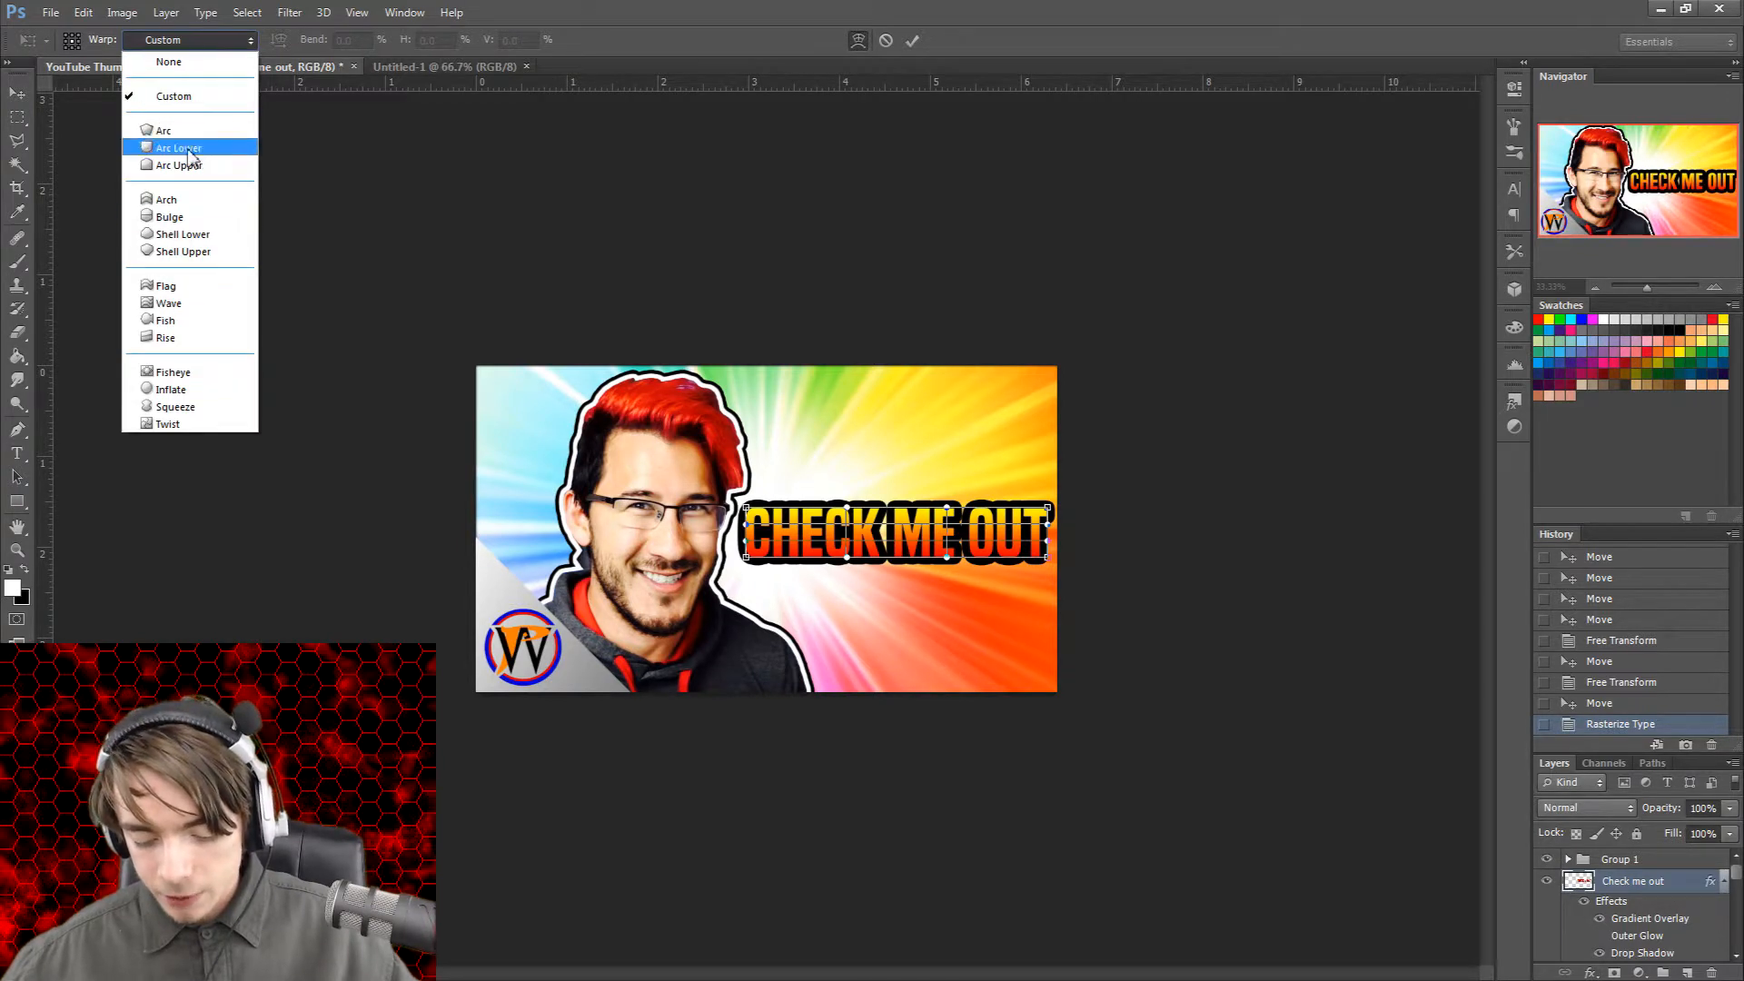
left_click(172, 95)
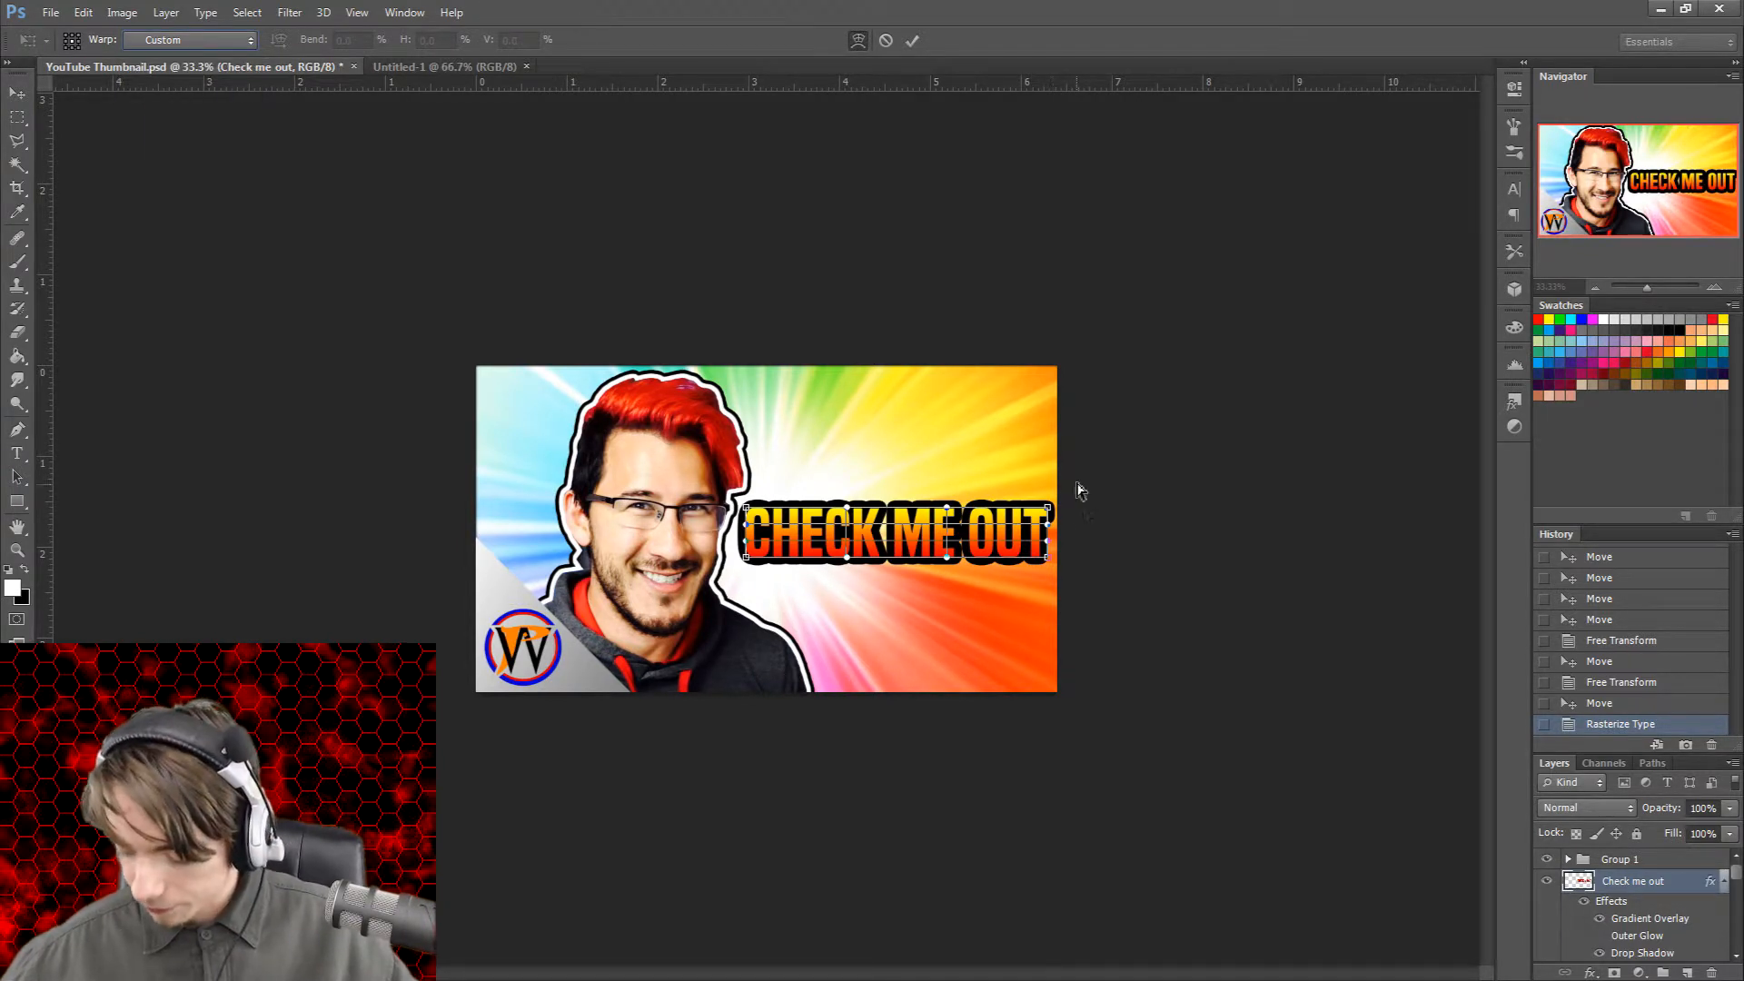
Step: Pull the warp's four corners up and down to make the headline's ends taller, bend its lower middle upward and apply
left_click_drag(1049, 509, 1045, 451)
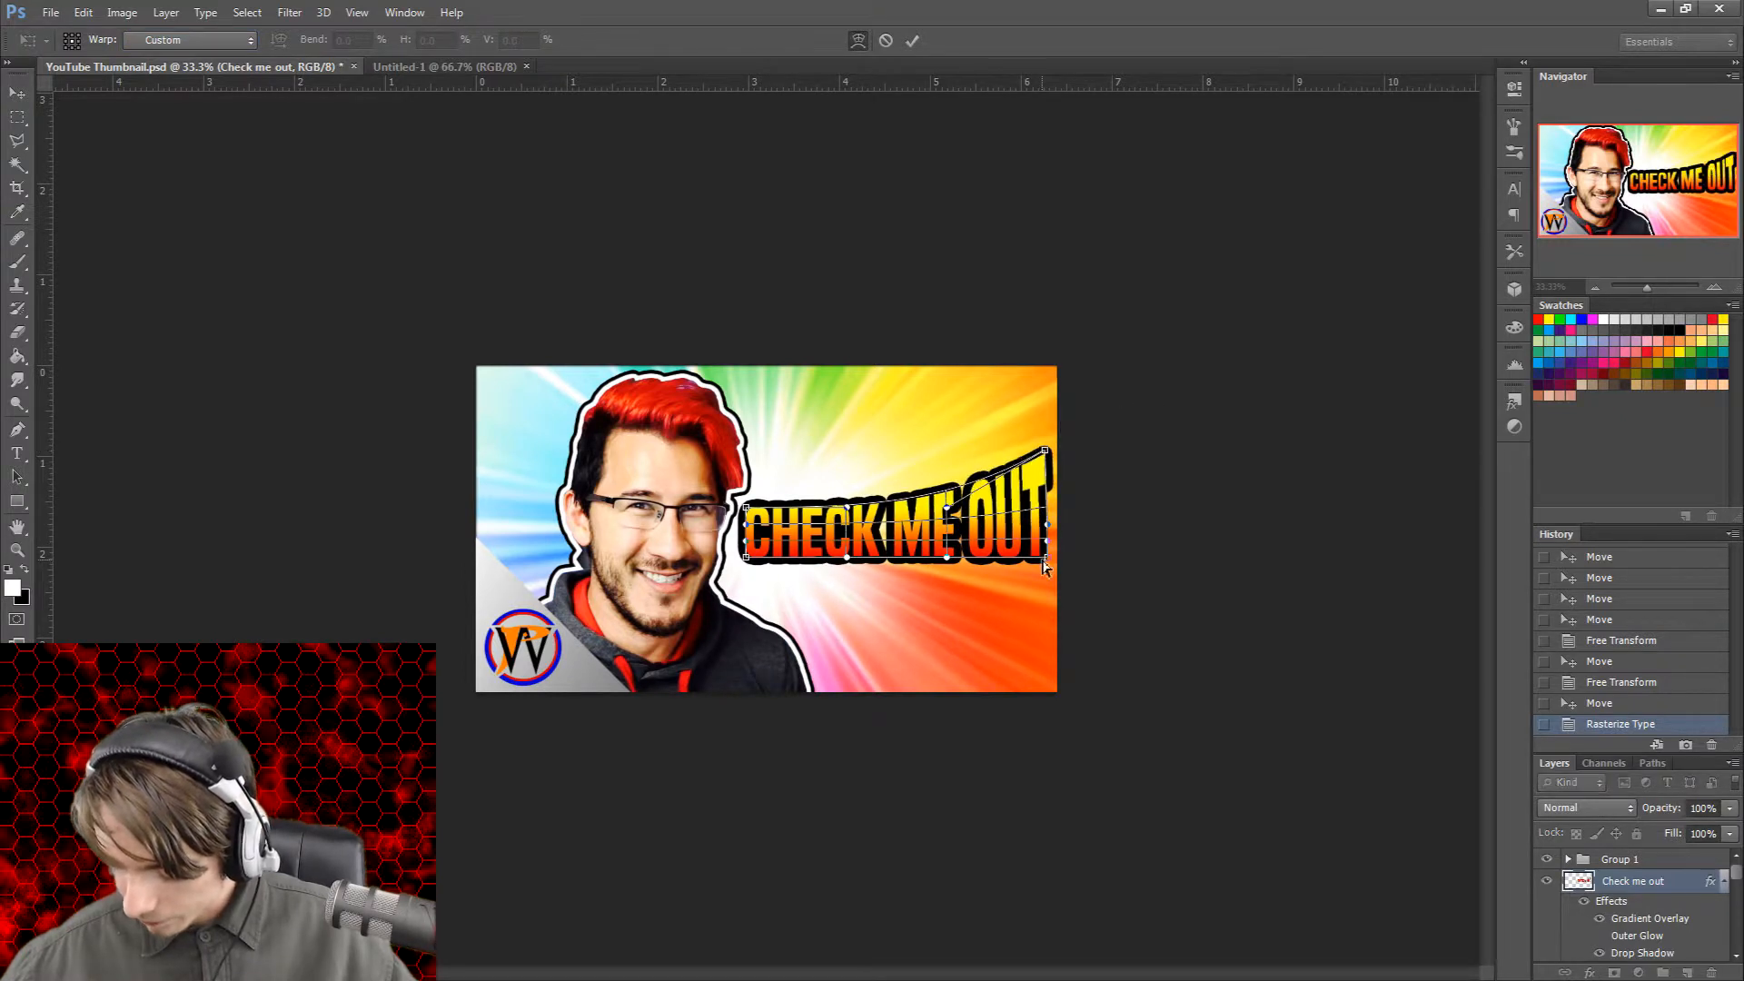
left_click_drag(1044, 563, 1048, 610)
left_click_drag(745, 557, 740, 587)
left_click_drag(746, 508, 750, 446)
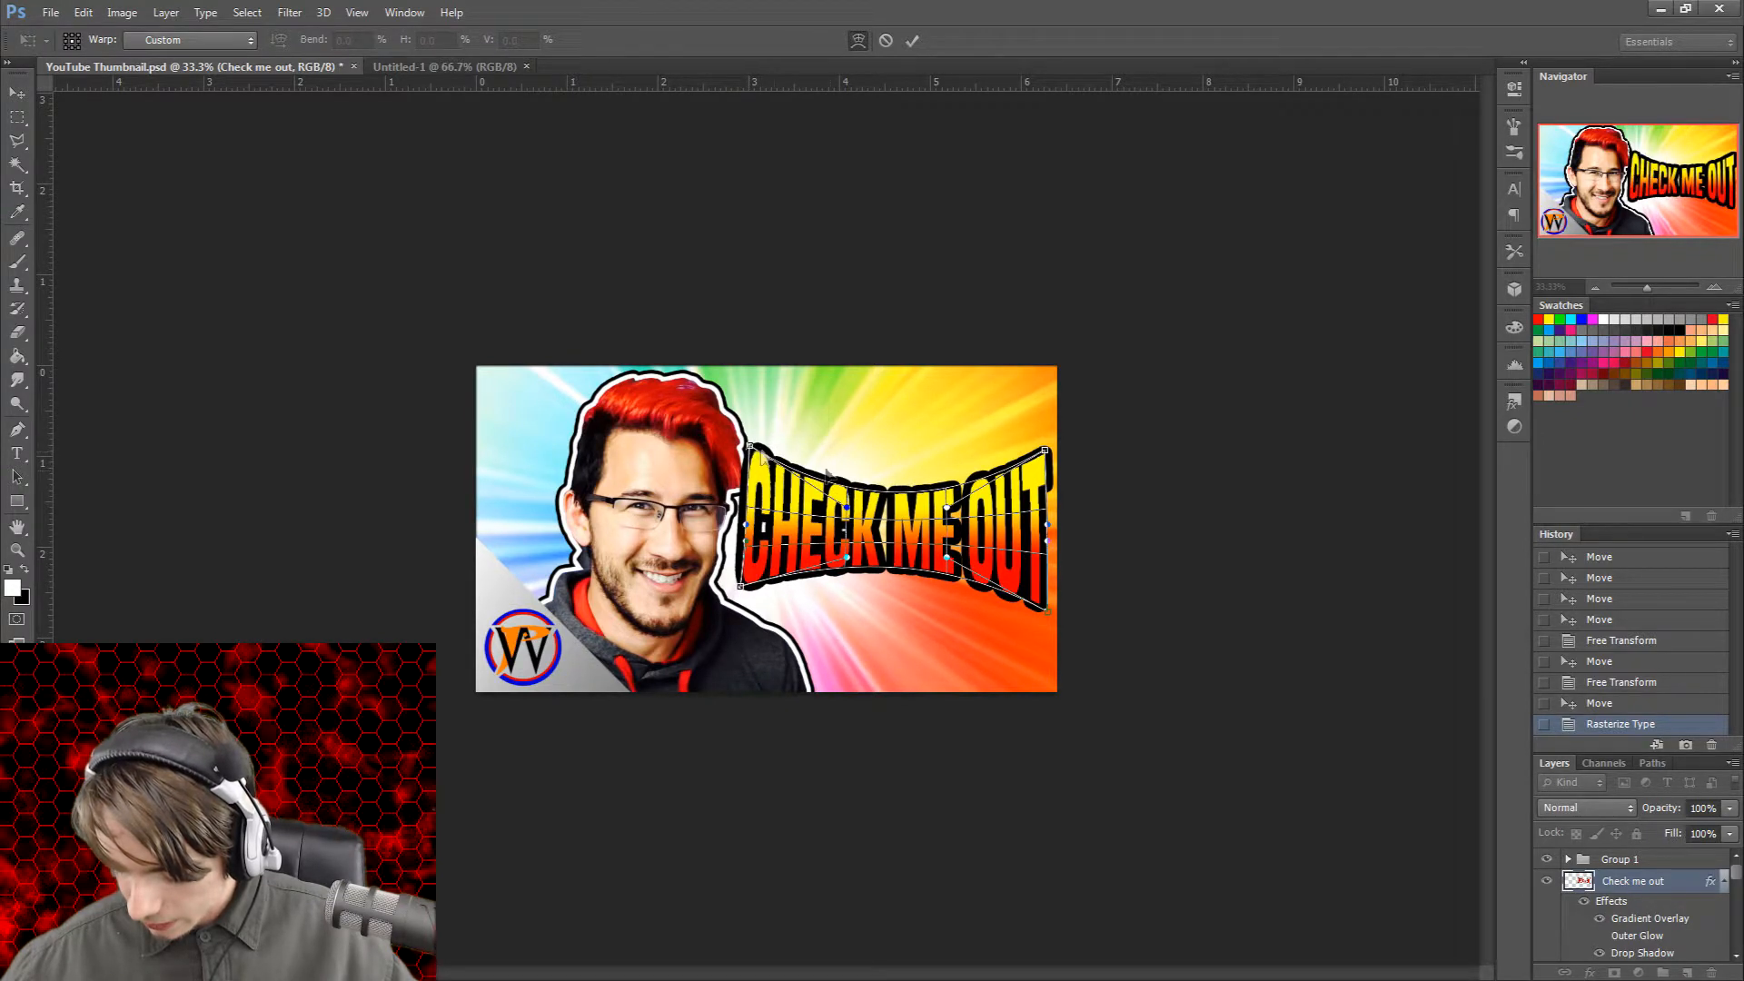
left_click_drag(846, 558, 847, 514)
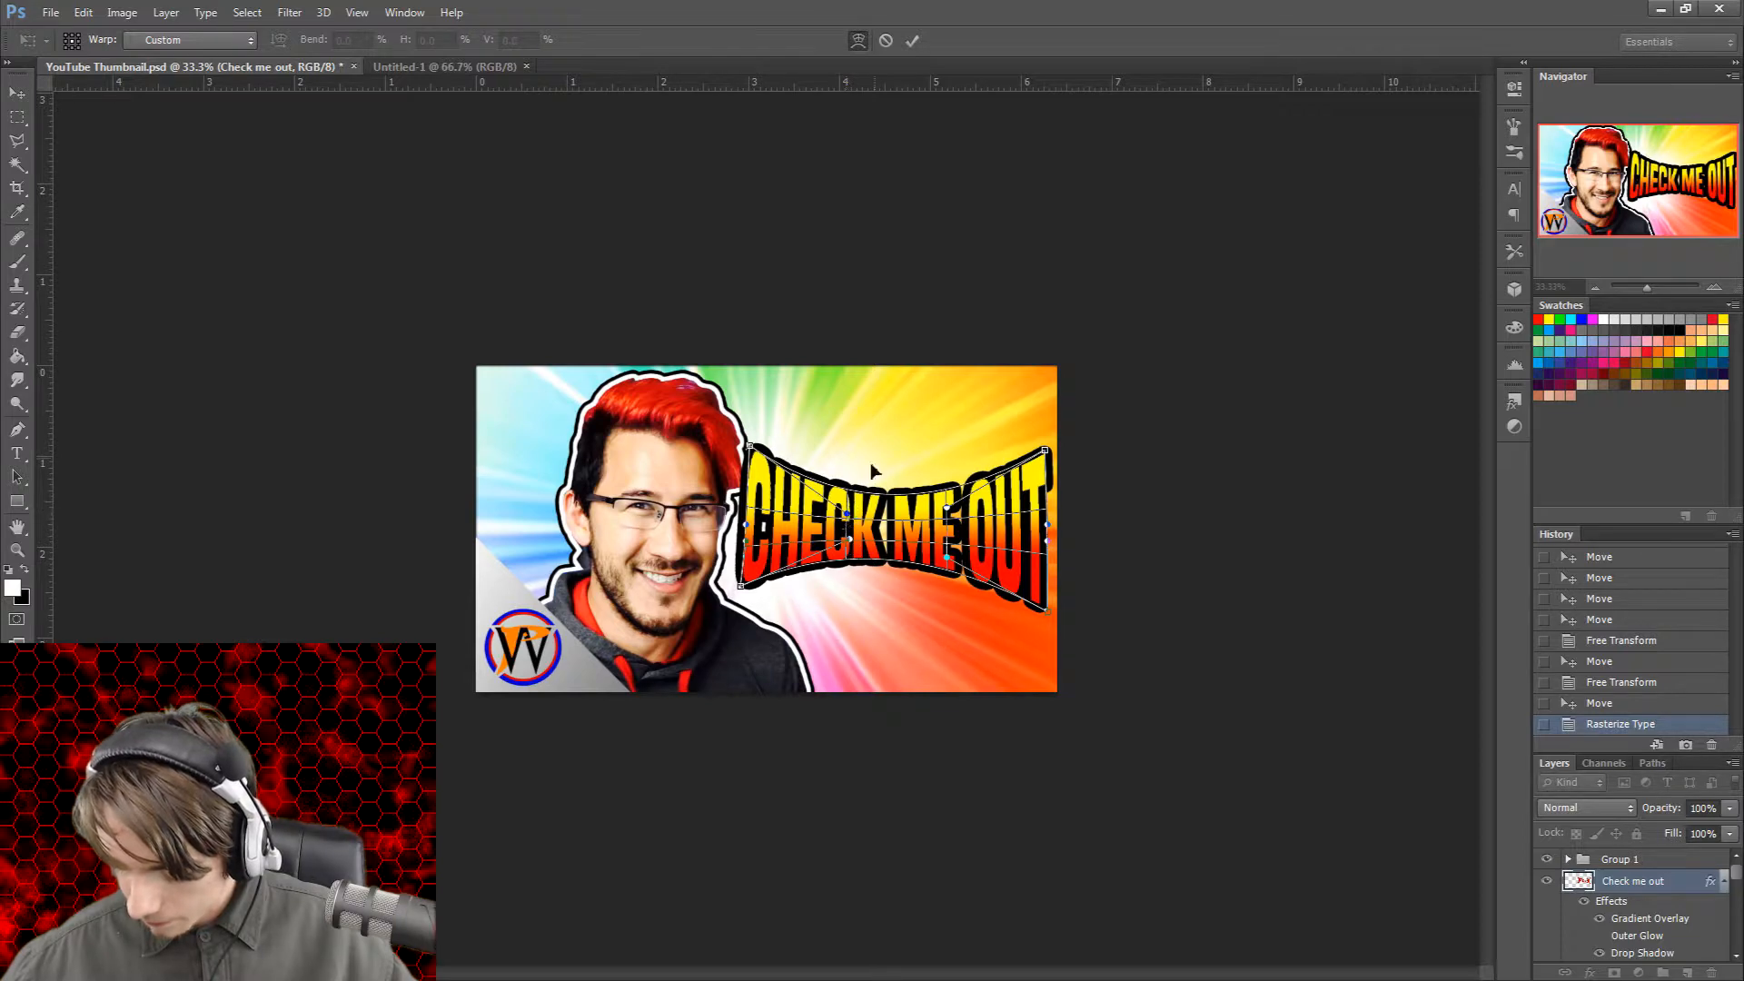
left_click(914, 41)
Step: Stretch the warp at the headline's left end toward the image's upper-left corner and left edge, and apply it
mouse_move(995, 506)
left_mouse_down()
mouse_move(998, 481)
mouse_move(996, 506)
left_mouse_up()
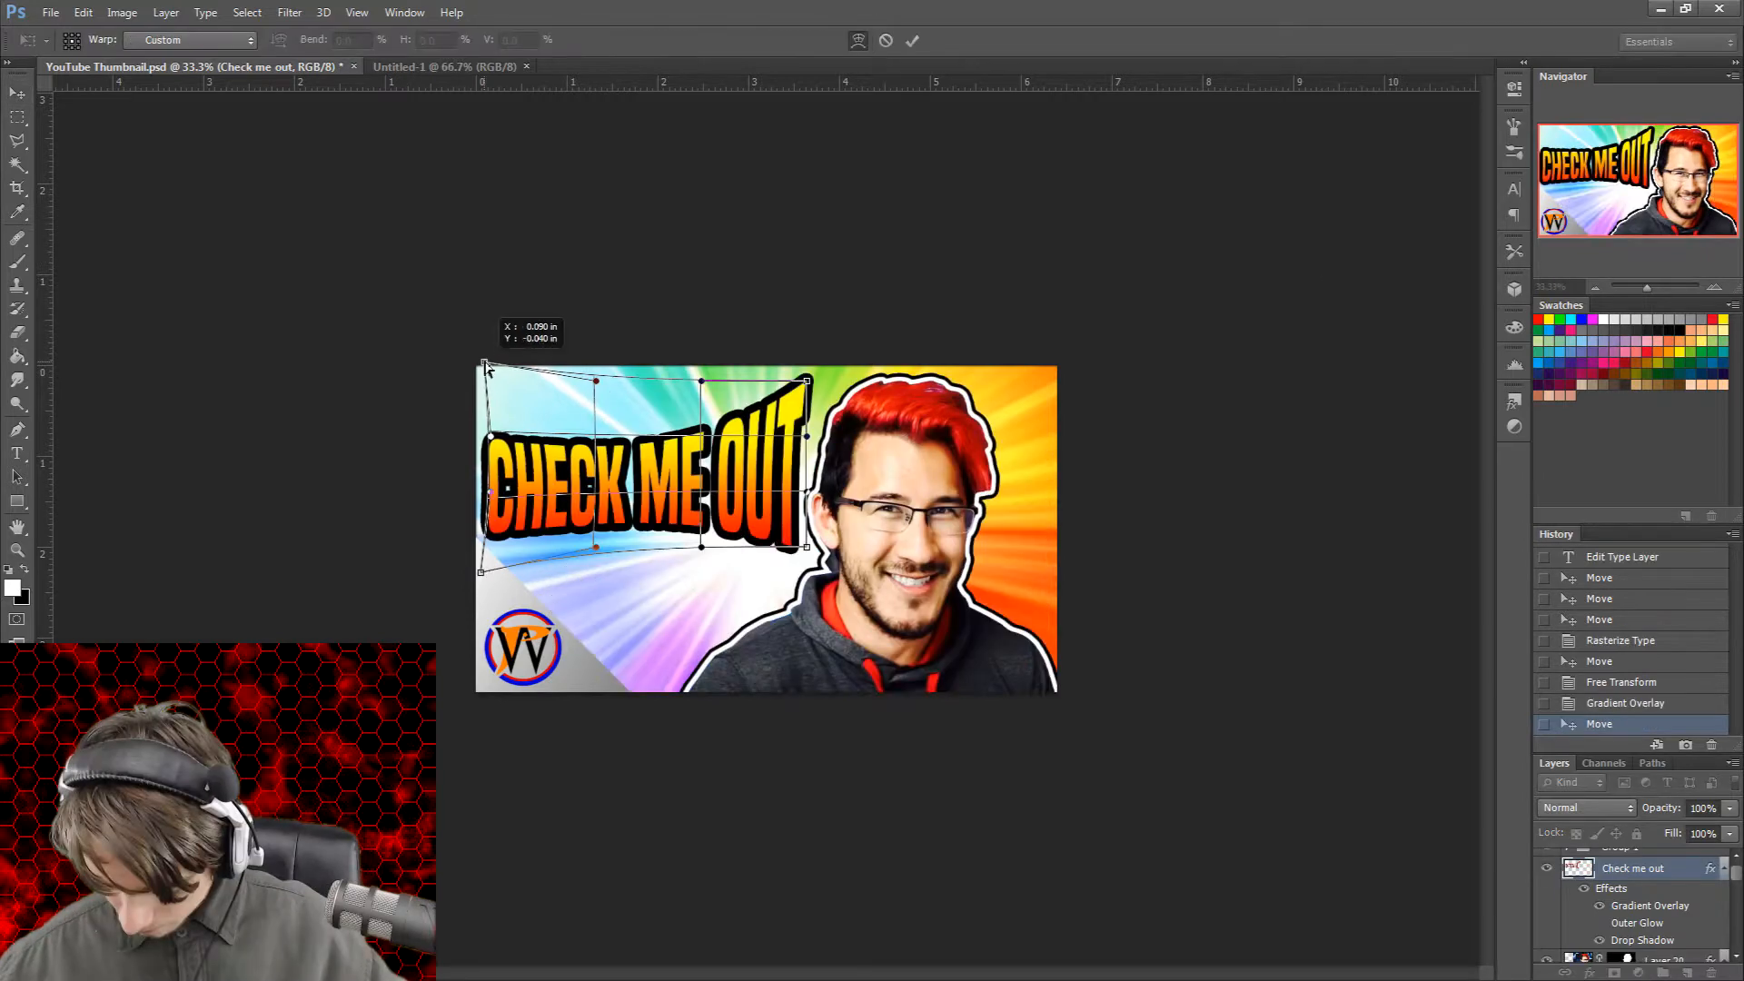
left_click_drag(490, 493, 484, 492)
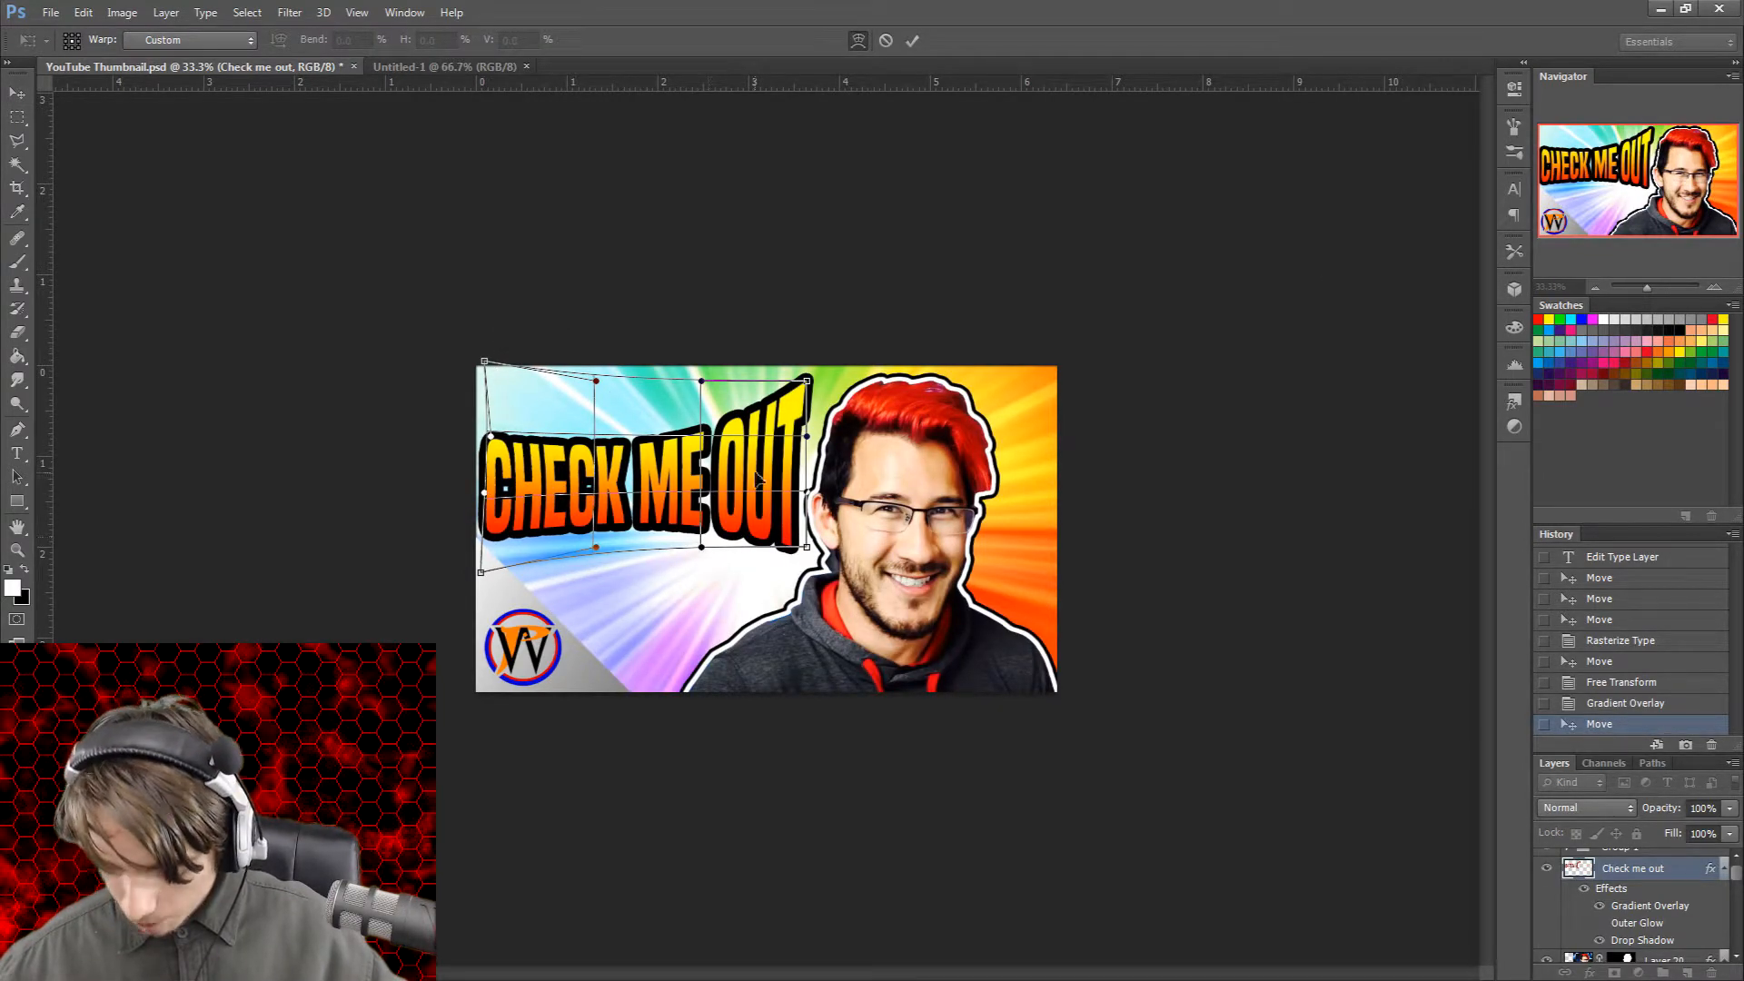
left_click(914, 39)
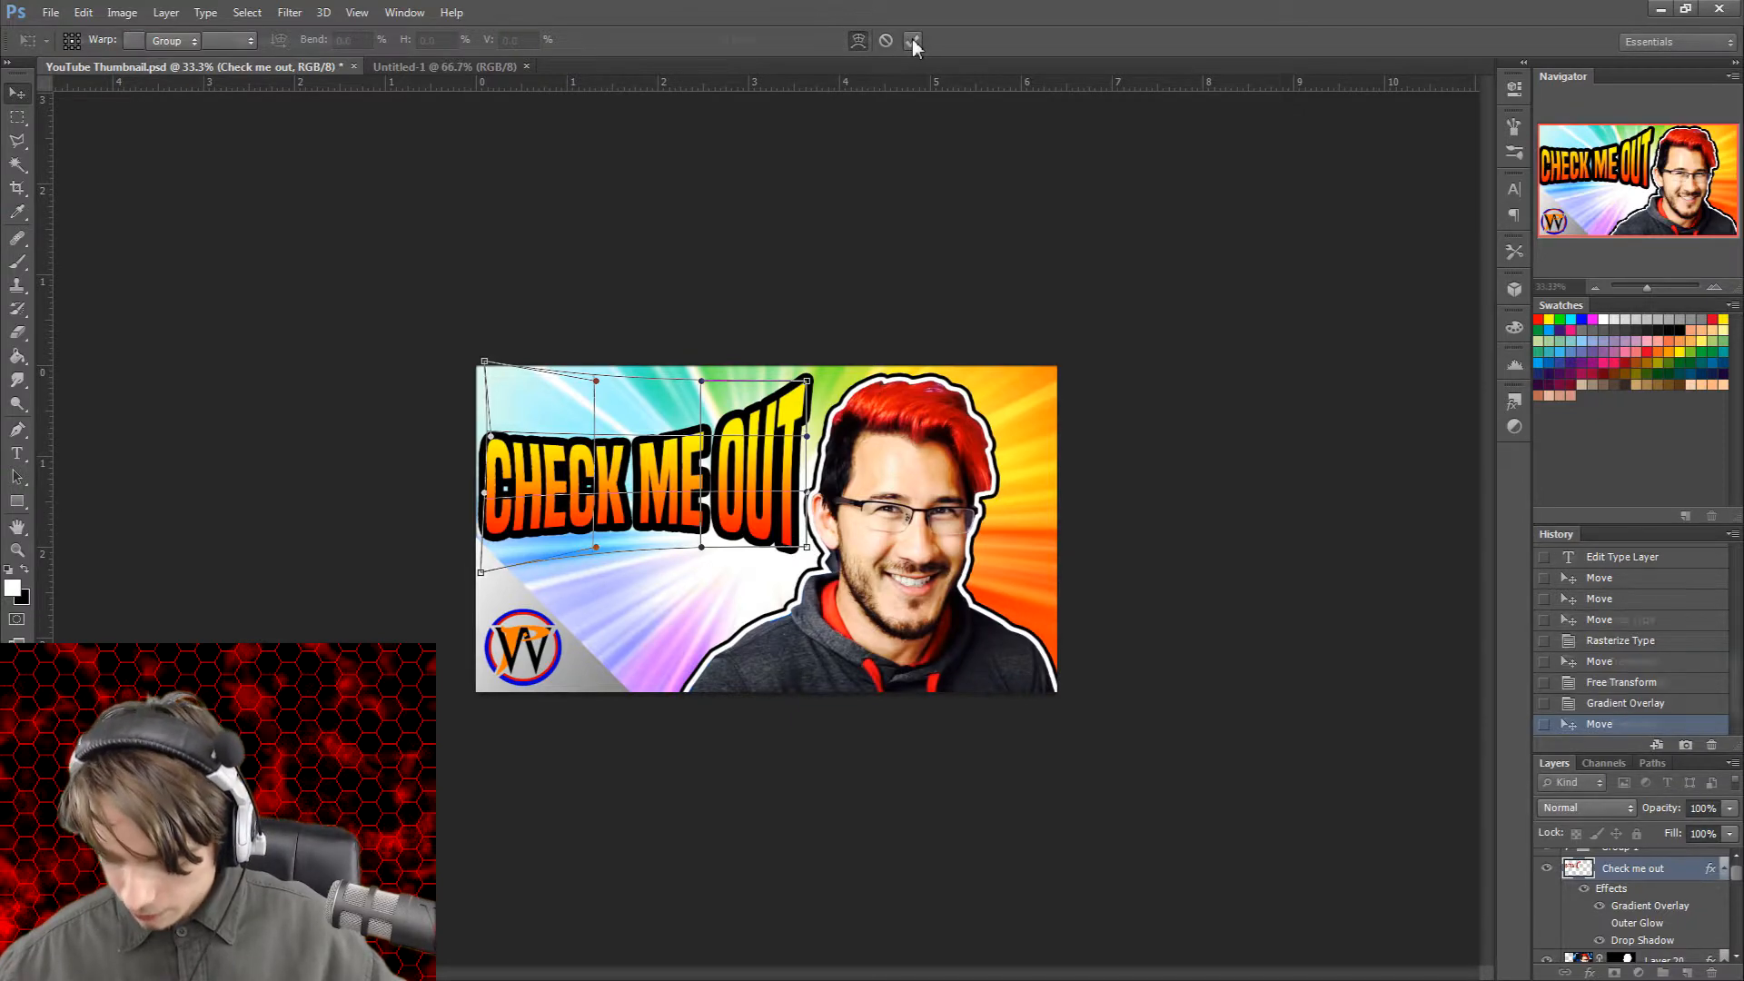
key("ctrl+minus")
key("ctrl+minus")
key("ctrl+minus")
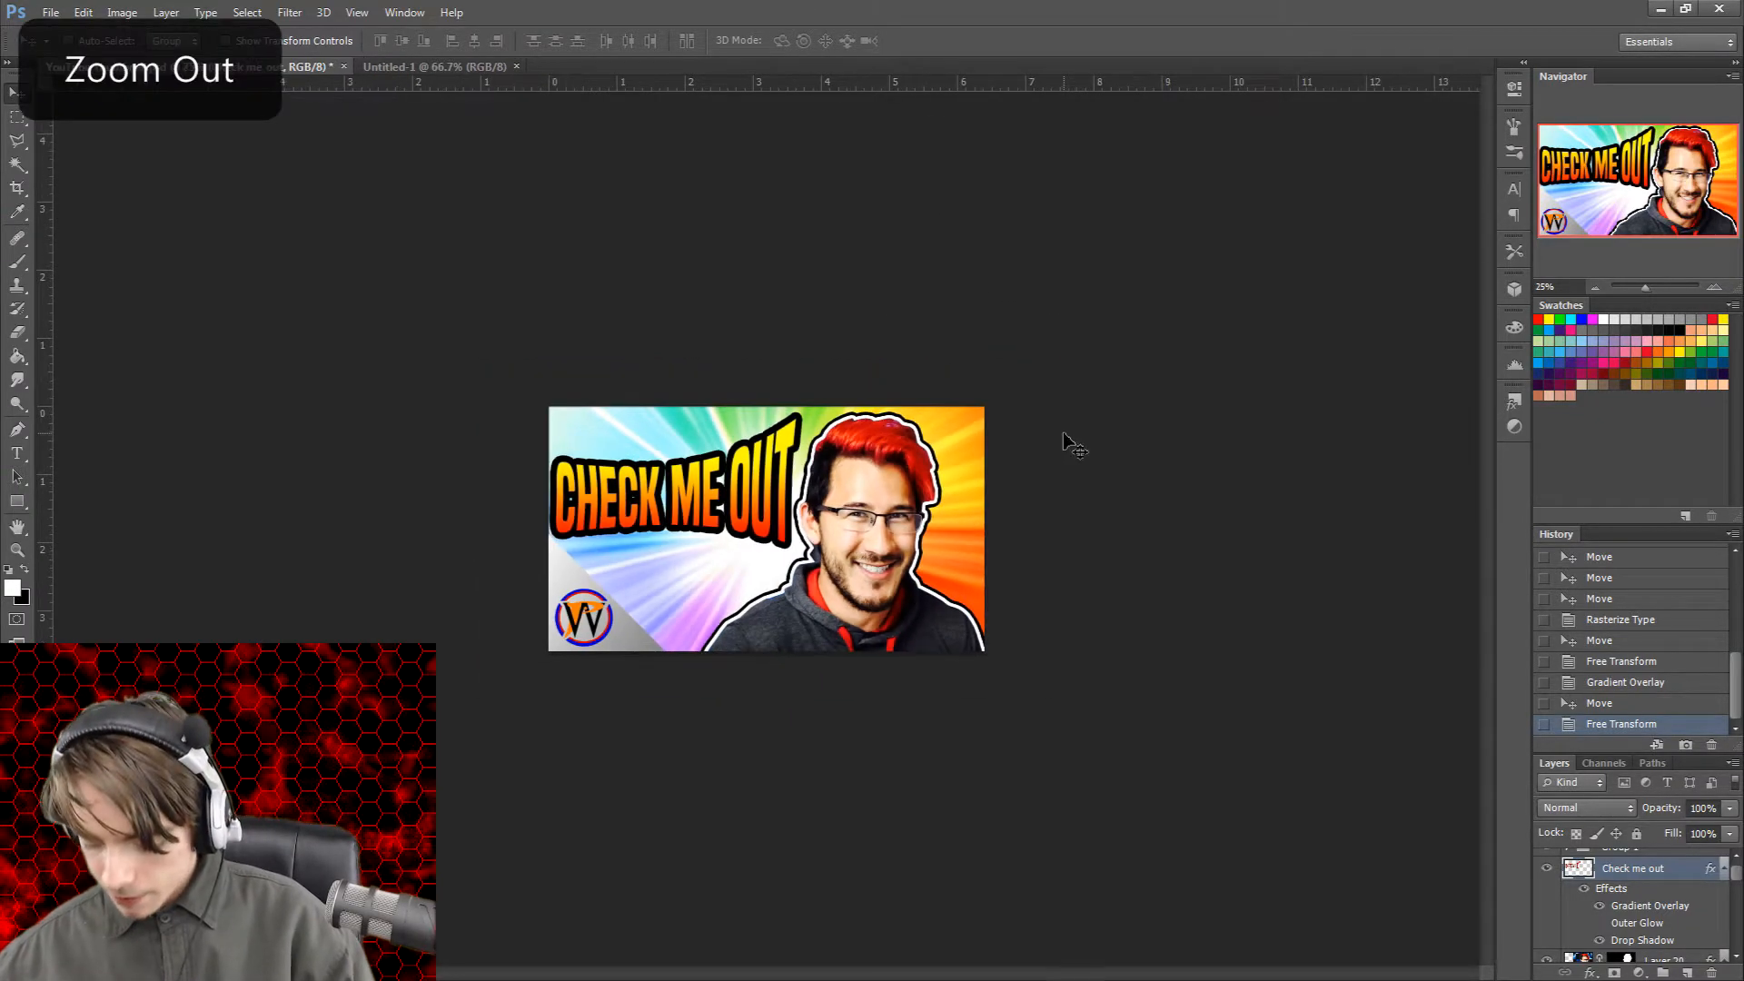
Step: Save the finished thumbnail document YouTube Thumbnail.psd
key("ctrl+plus")
key("ctrl+plus")
key("ctrl+plus")
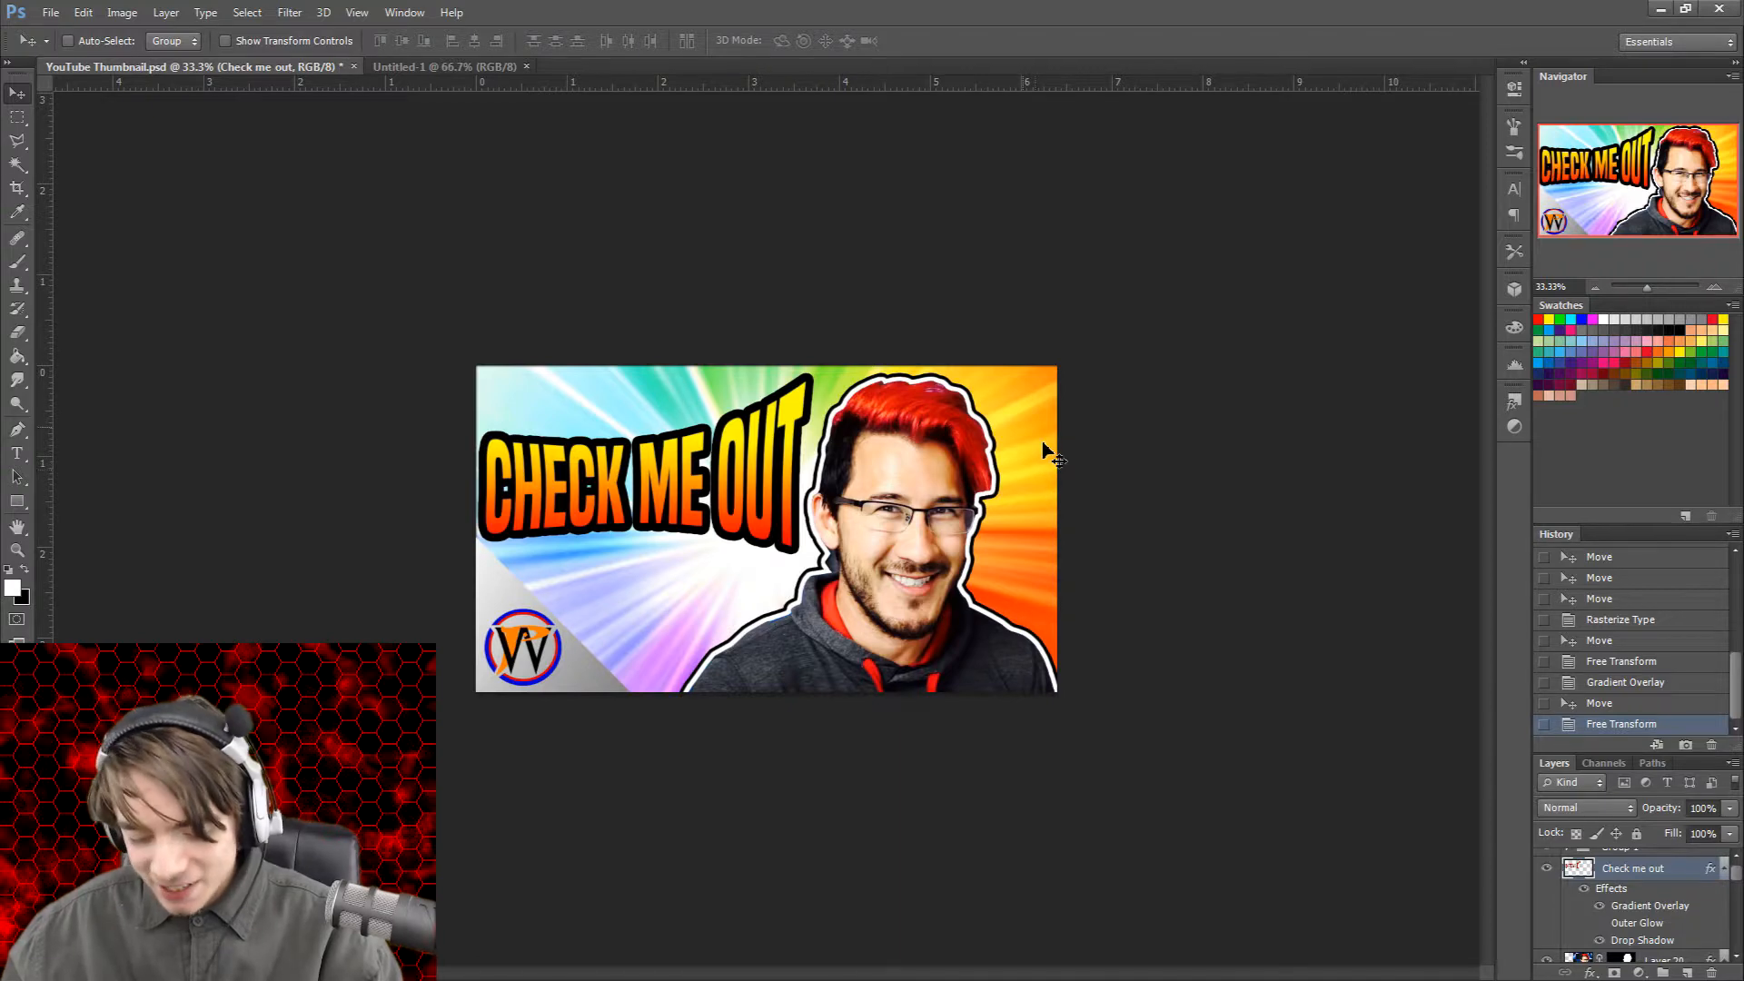
left_click(50, 12)
mouse_move(56, 13)
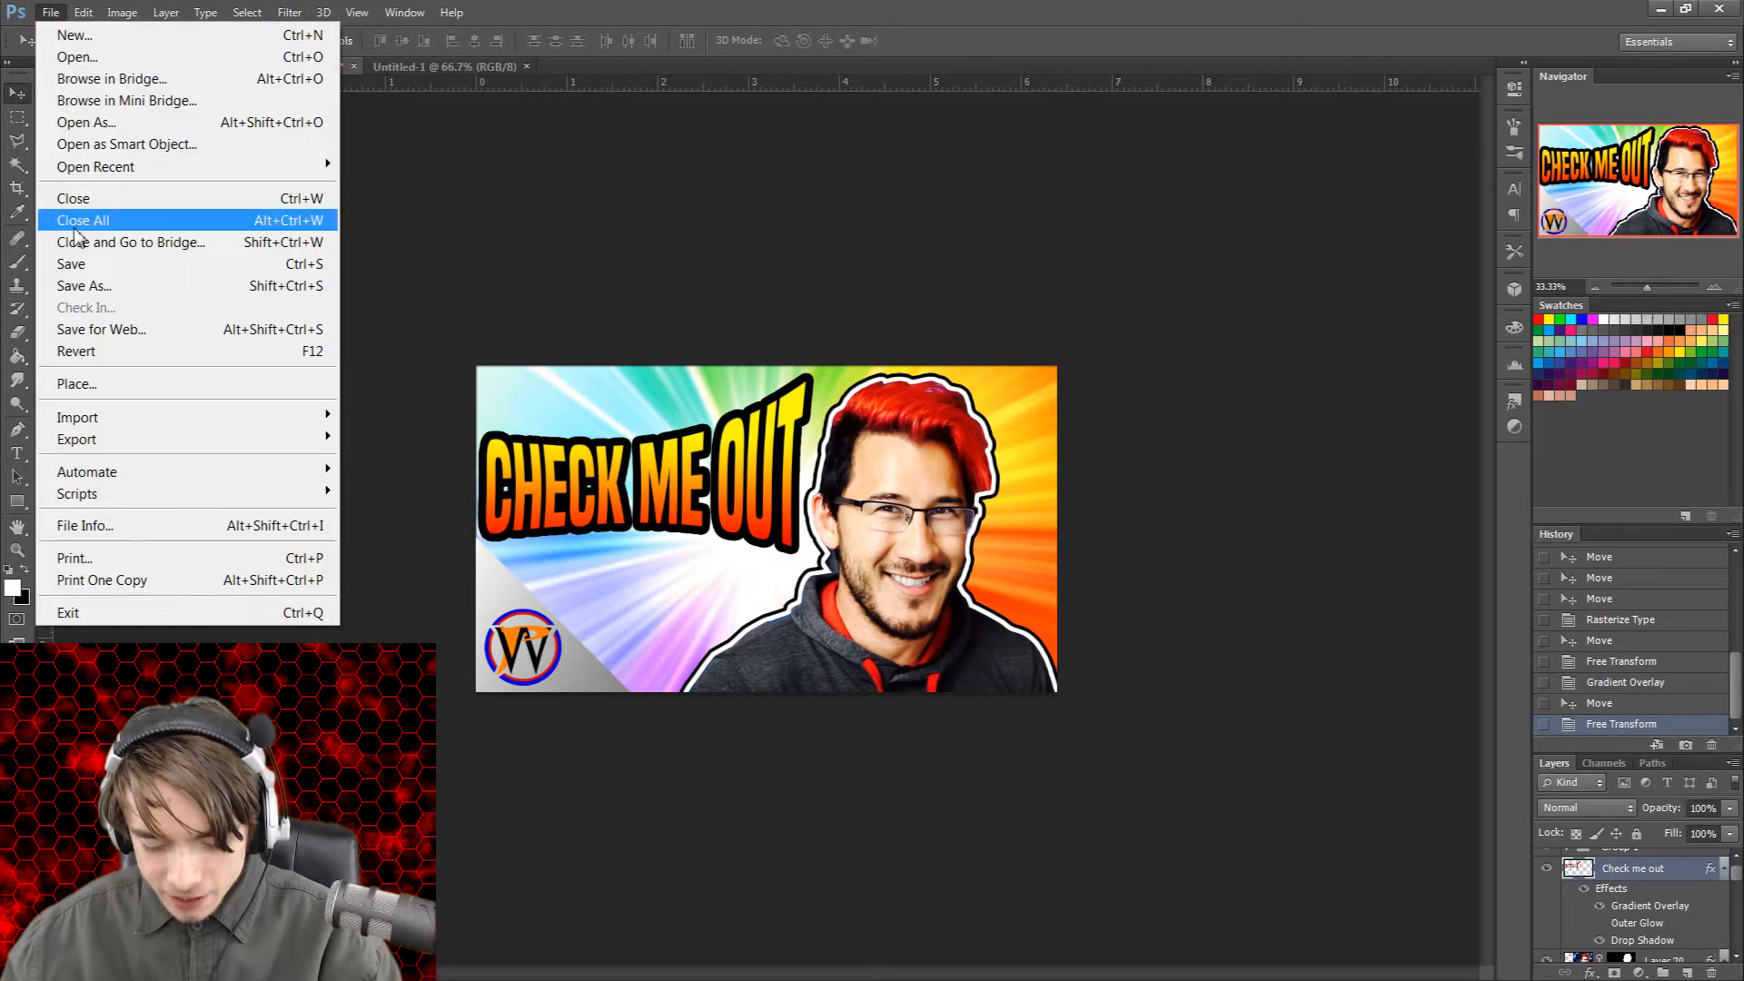
left_click(122, 289)
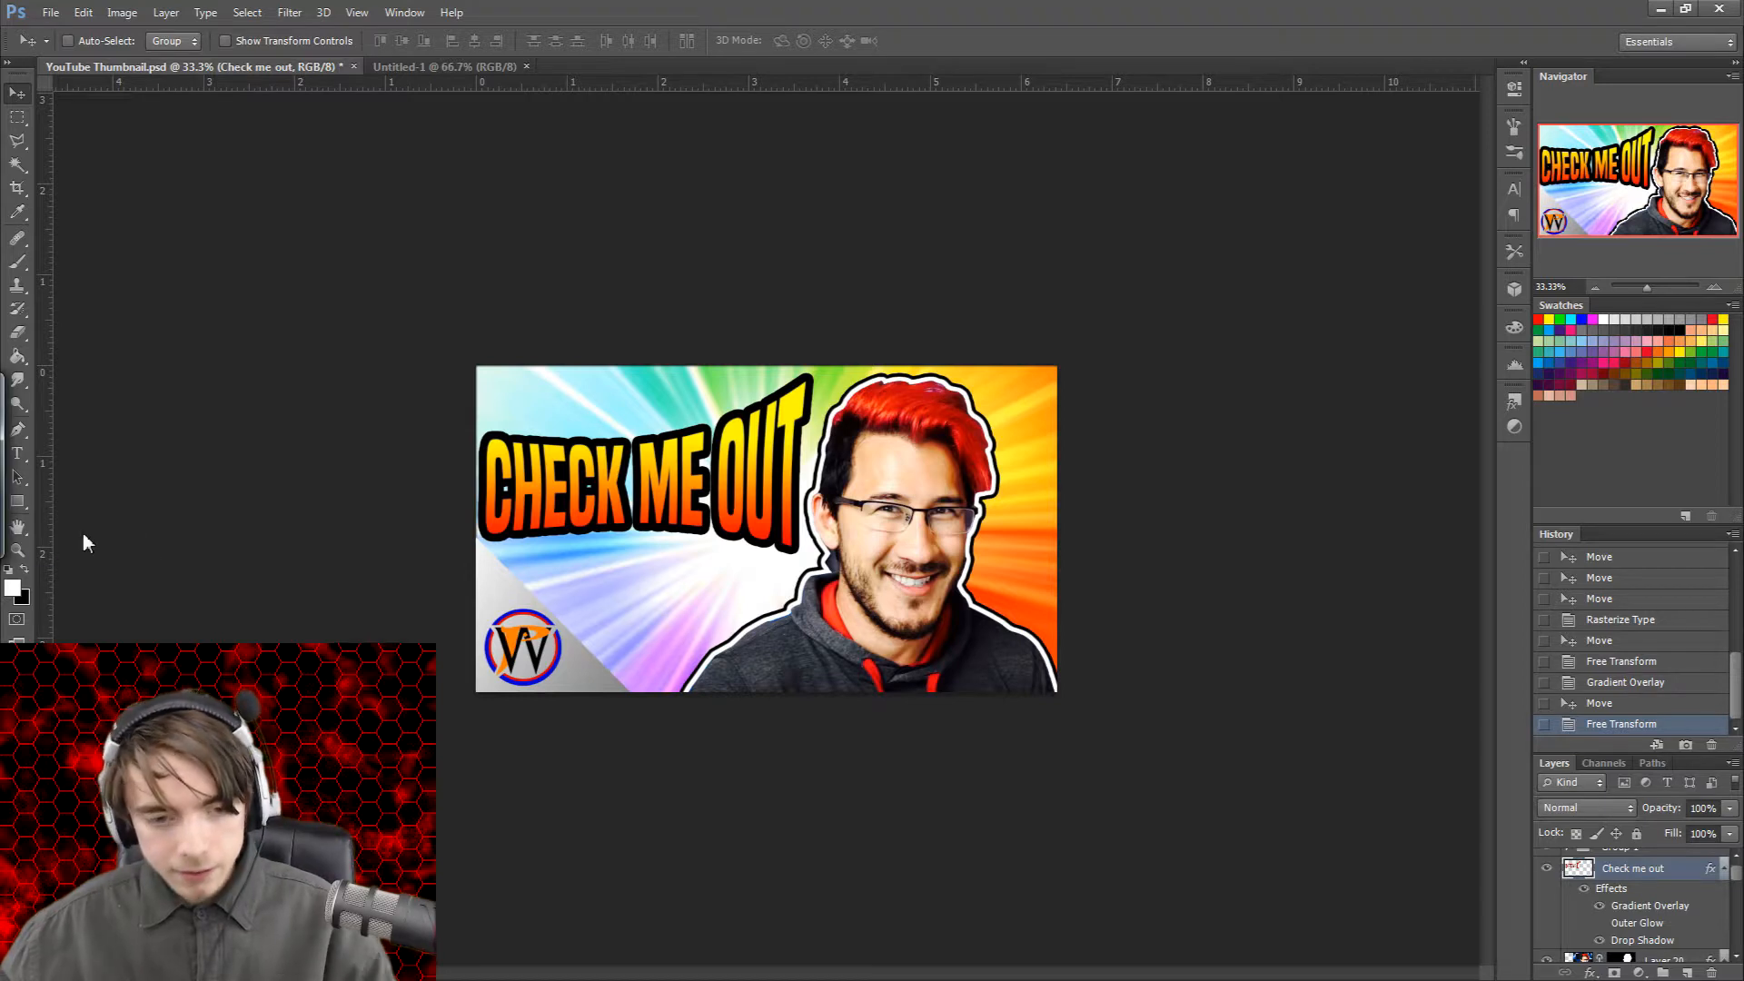
key("ctrl+s")
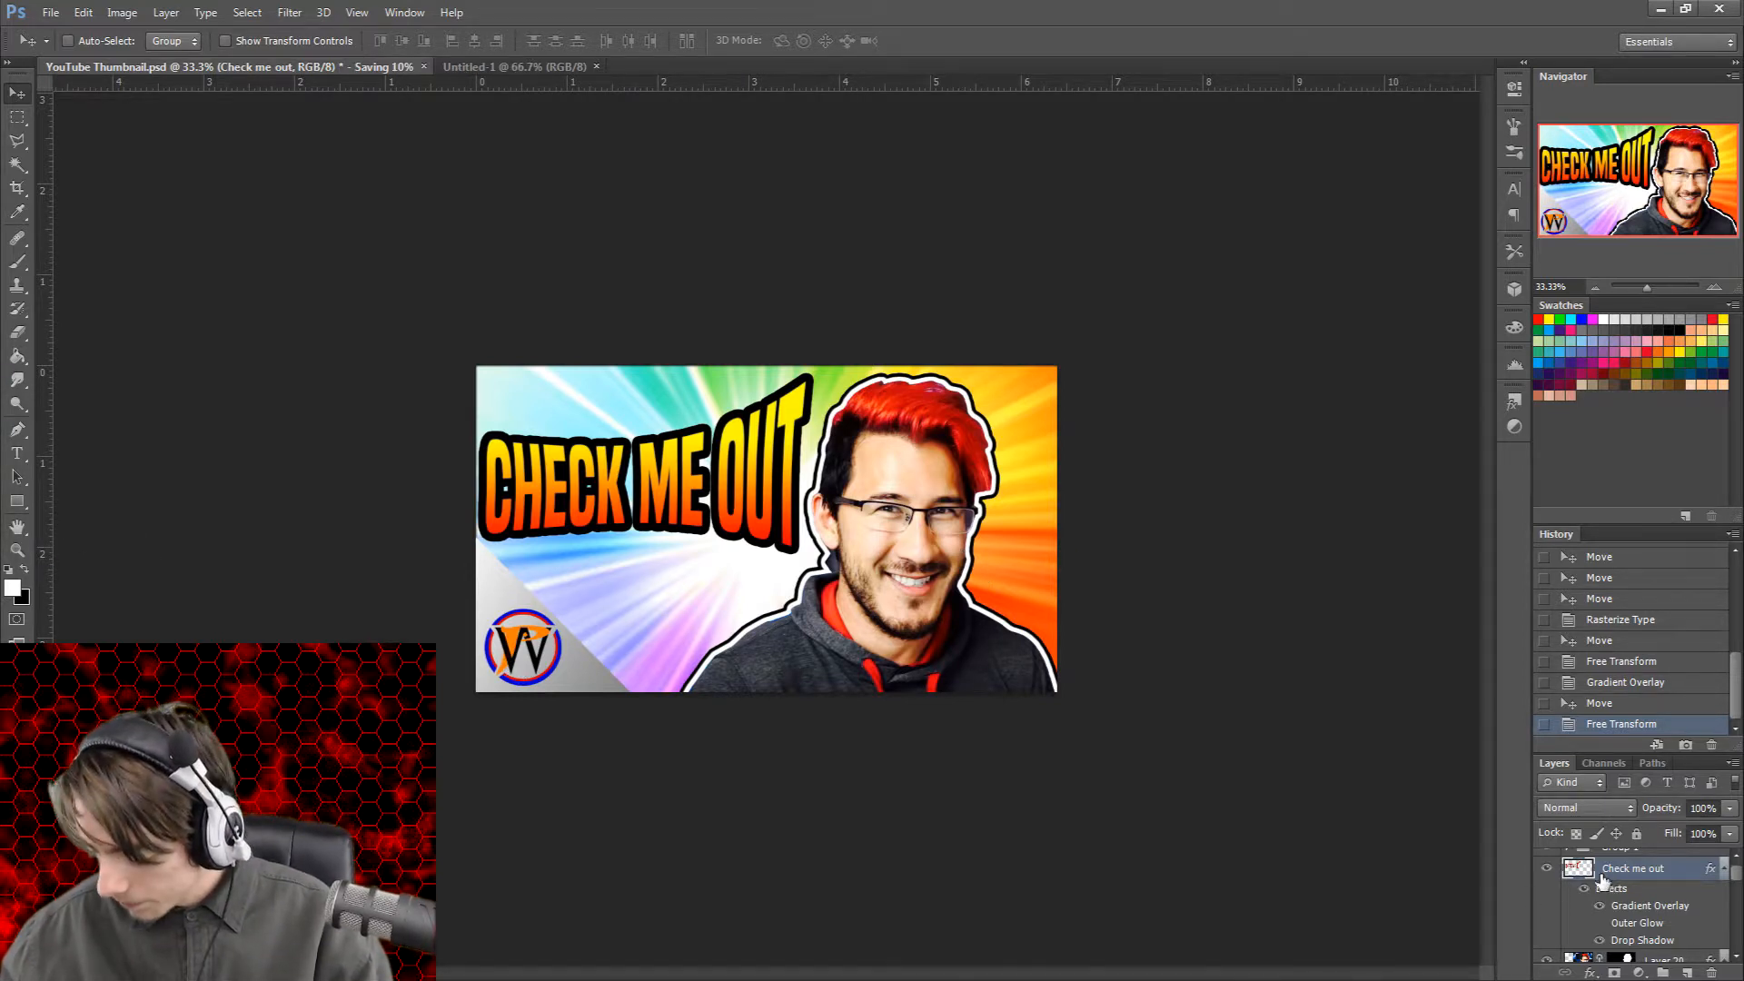
Step: Hide the Check me out headline, the Layer 20 portrait cut-out and the Layer 22 light-burst background, leaving only the corner logo on white
left_click(1547, 869)
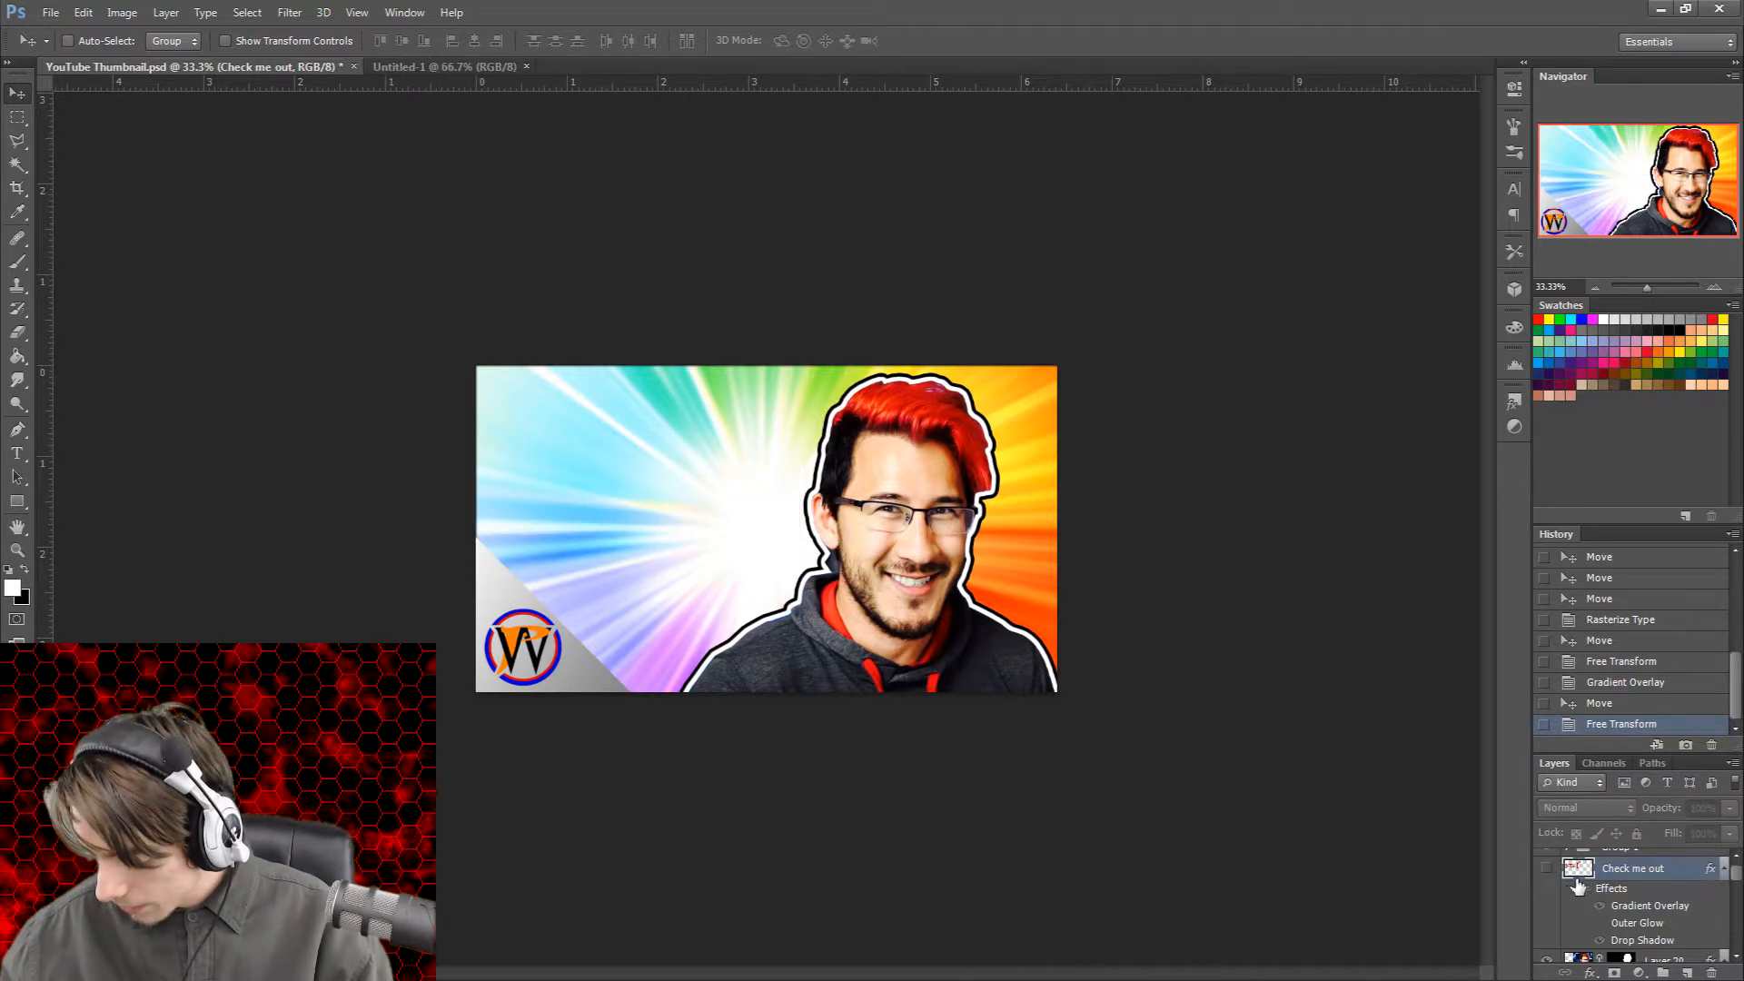
left_click(1550, 870)
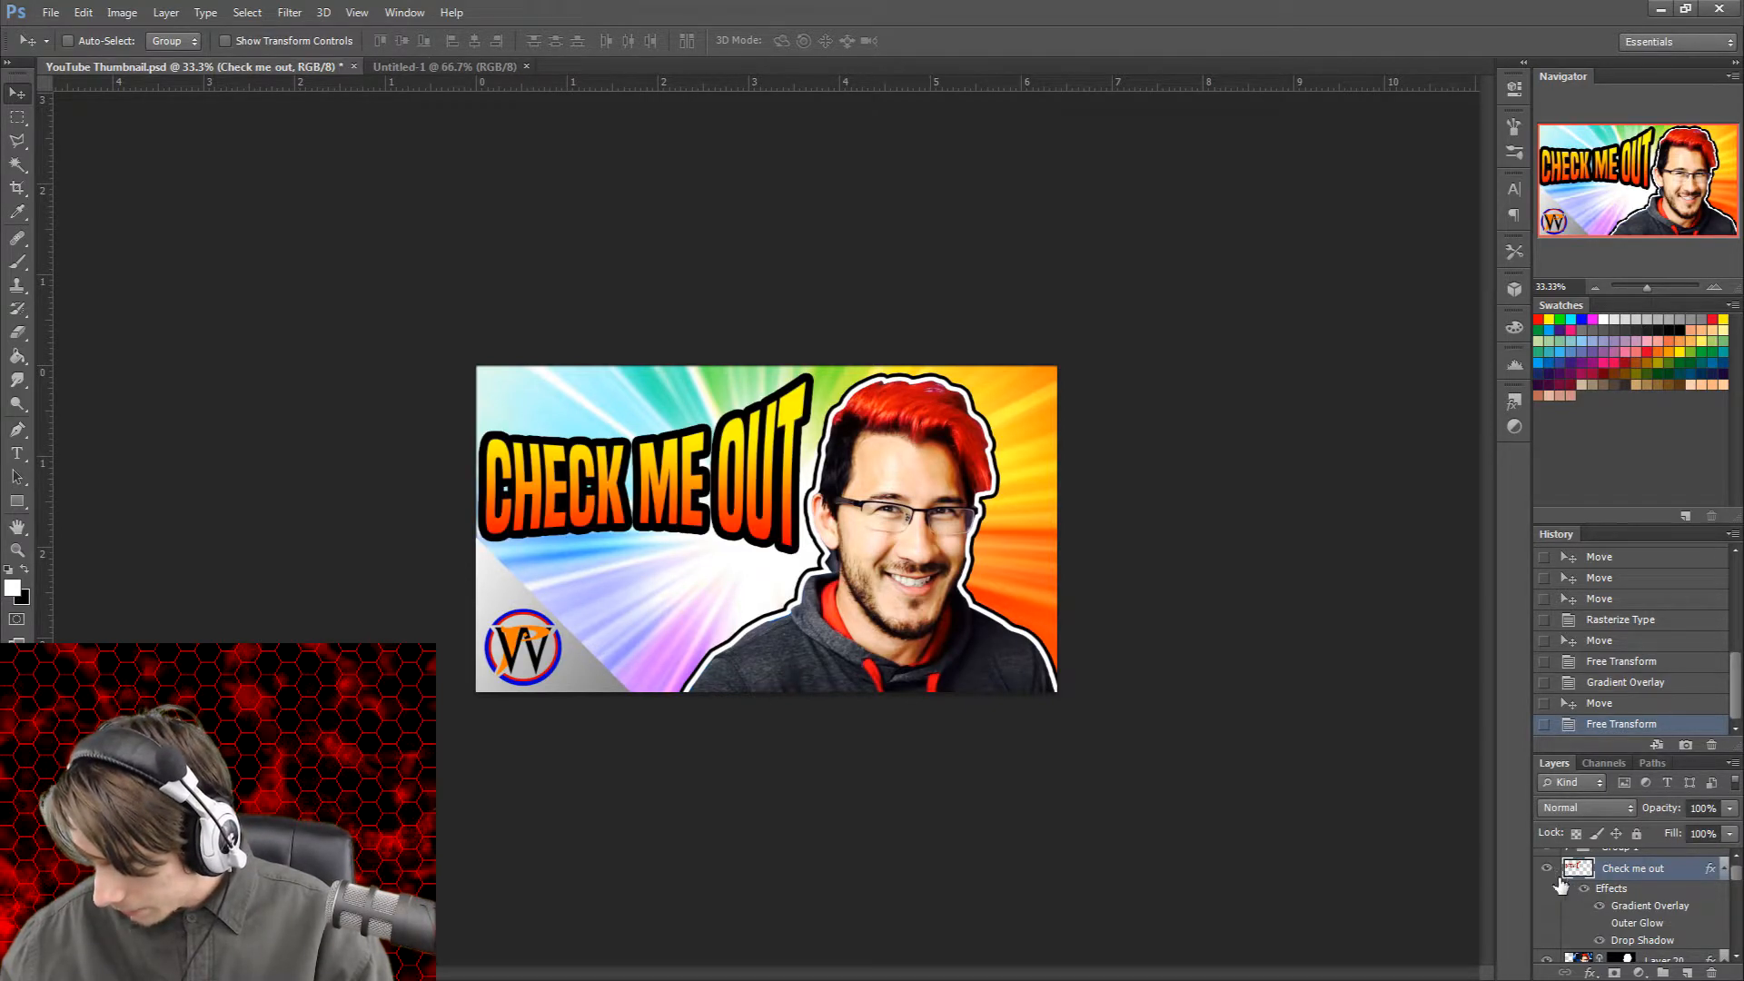
left_click(1547, 869)
scroll(1737, 887, "down", 1)
scroll(1737, 887, "down", 2)
left_click(1546, 854)
left_click(1549, 949)
left_click(1548, 949)
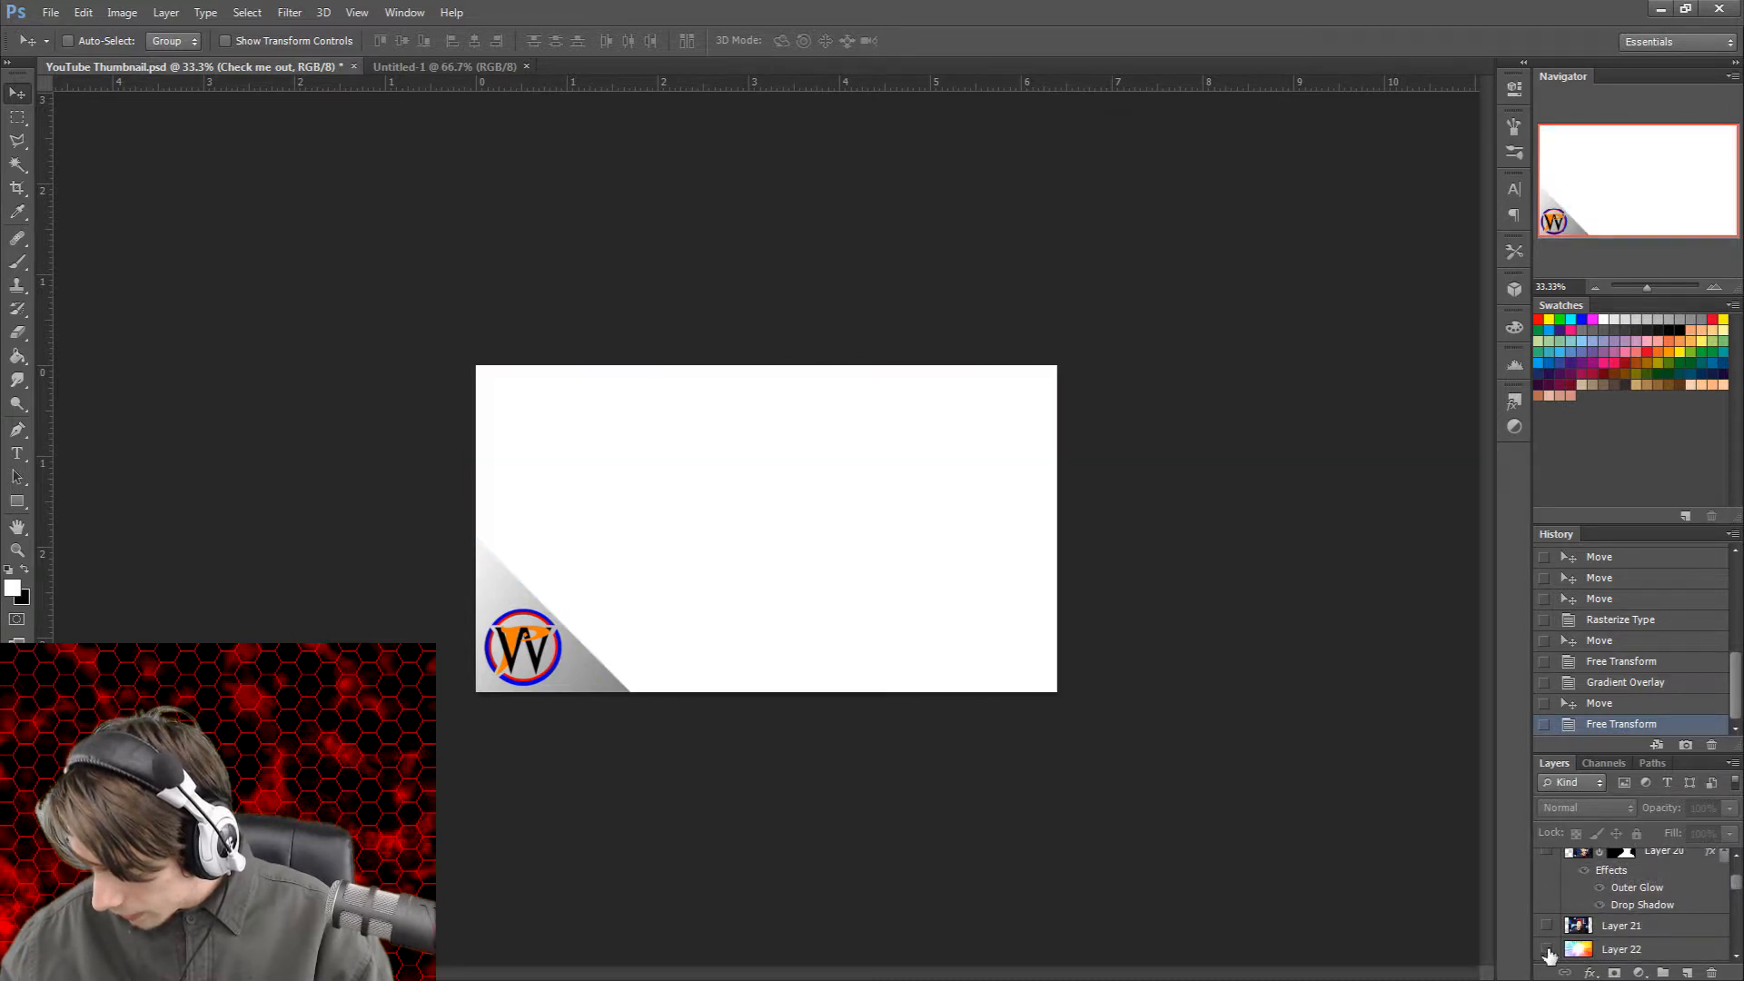
Step: Show the older thumbnail example by turning on the masked soldier cut-out and the blurred Layer 19 beneath it
scroll(1737, 888, "down", 4)
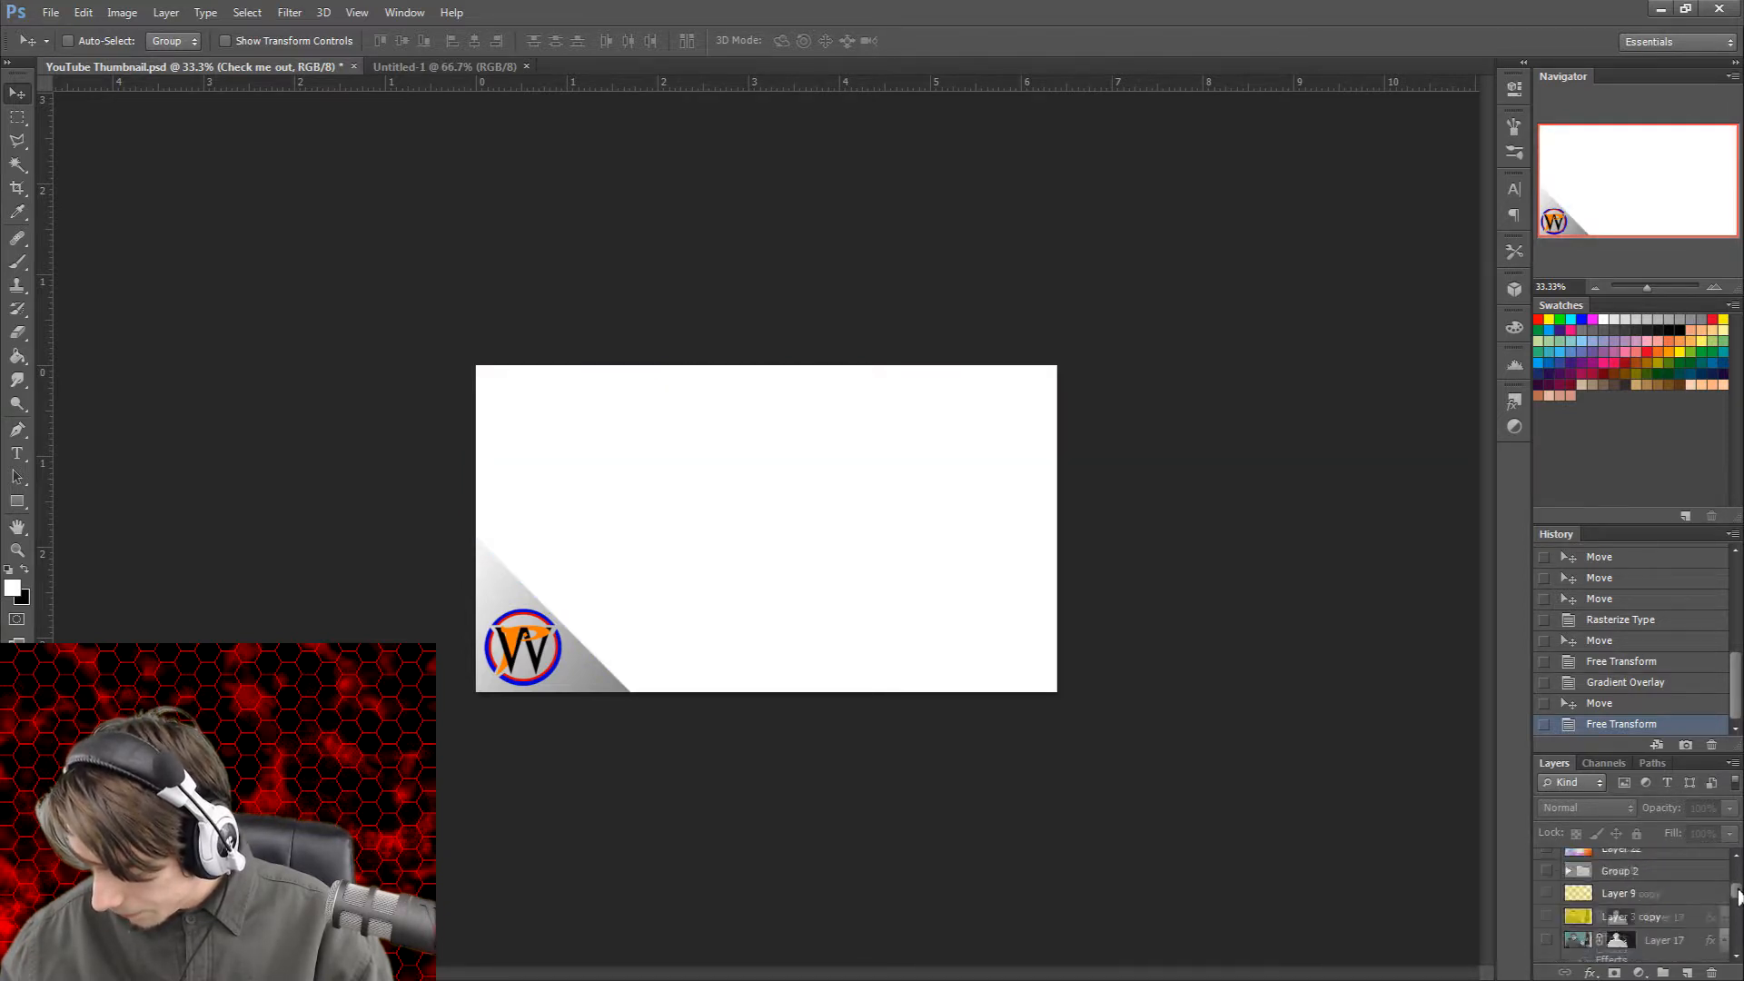
left_click_drag(1738, 899, 1738, 918)
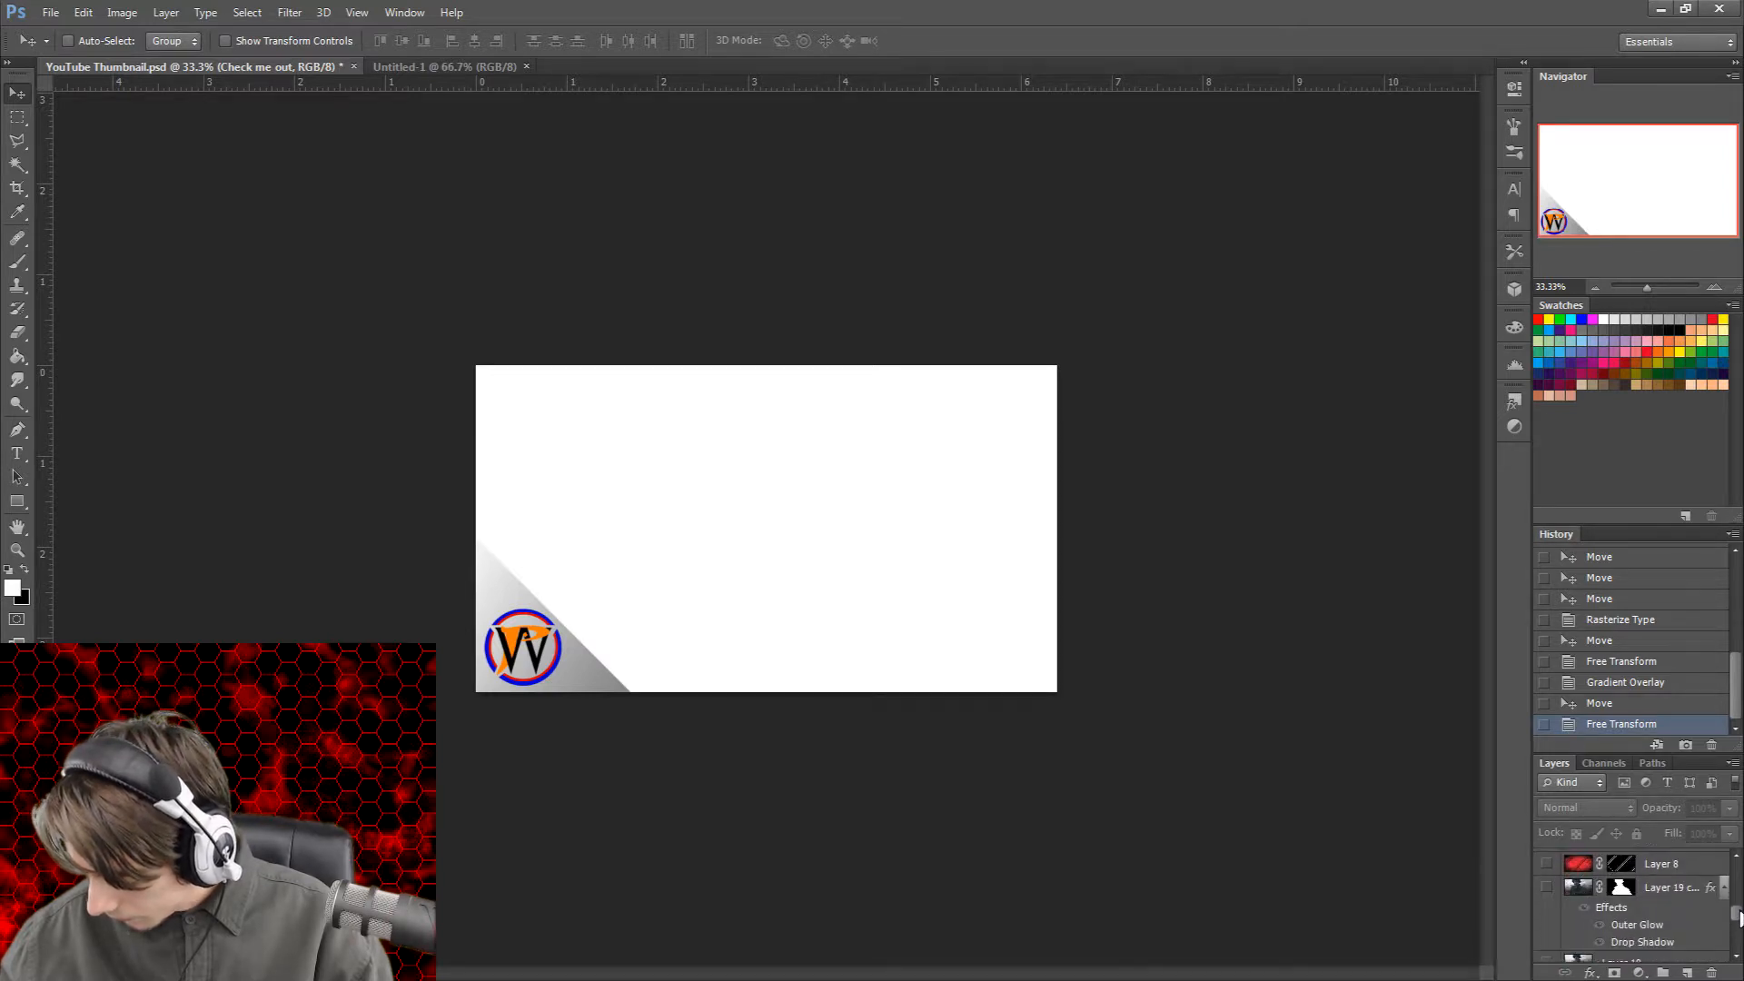
left_click(1547, 890)
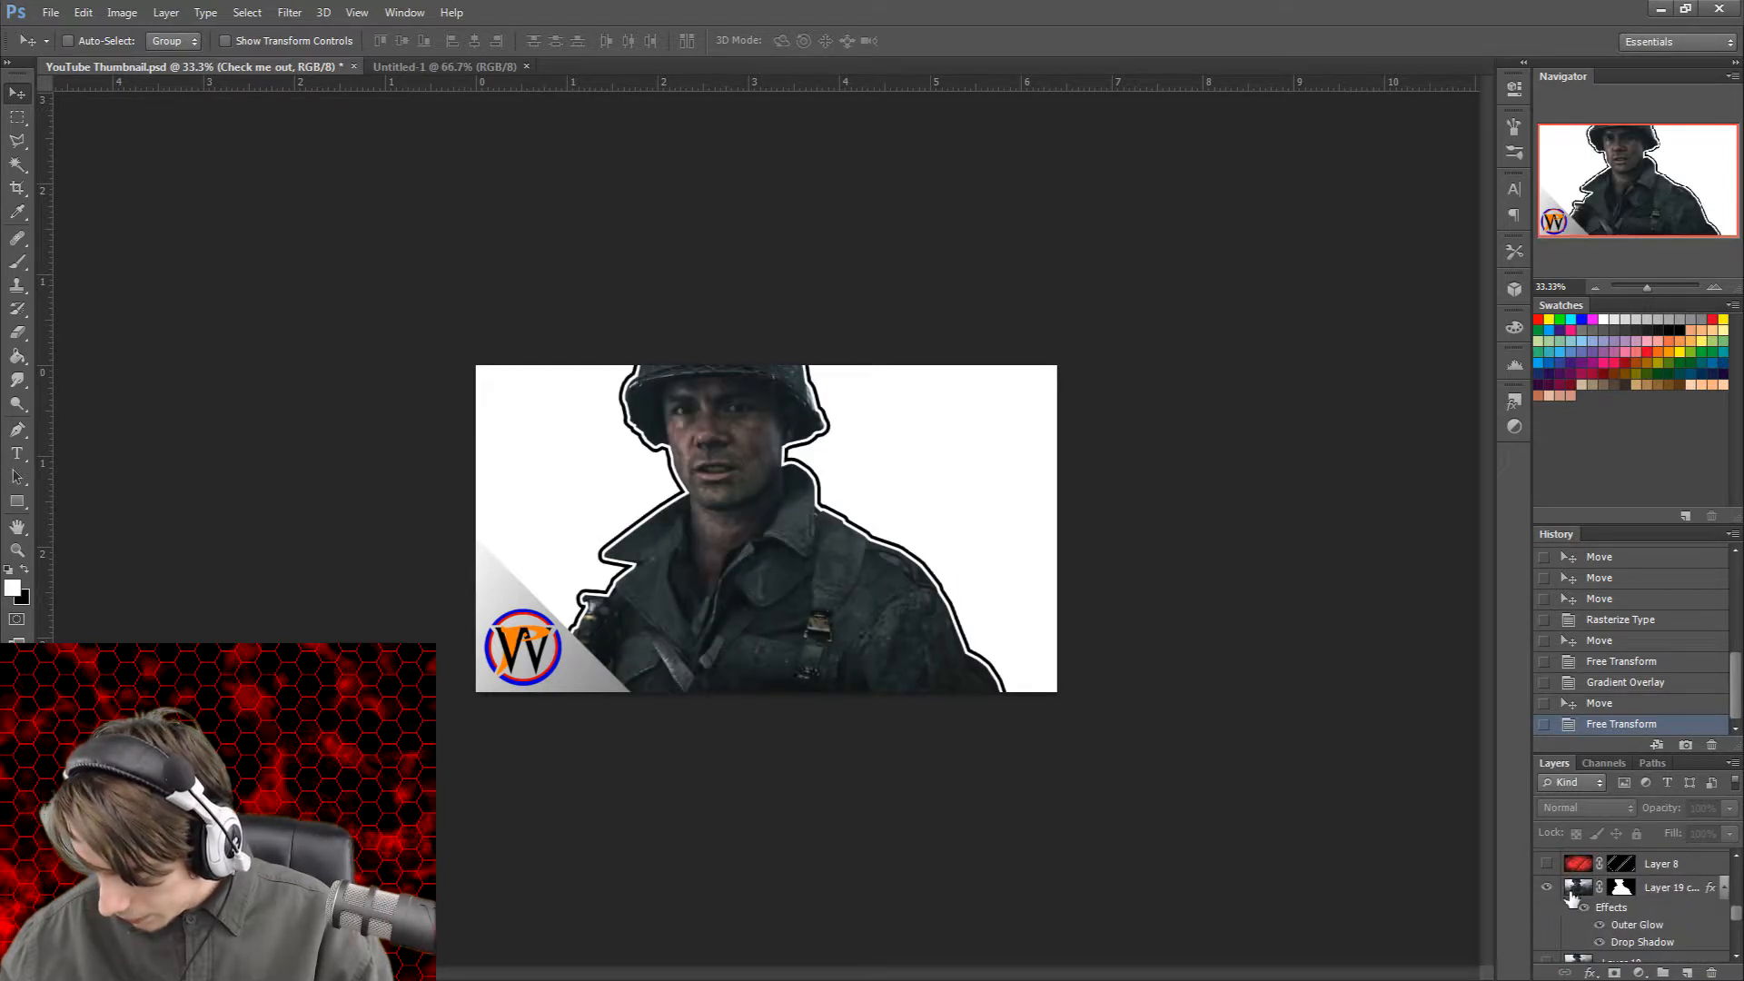
left_click_drag(1737, 917, 1736, 923)
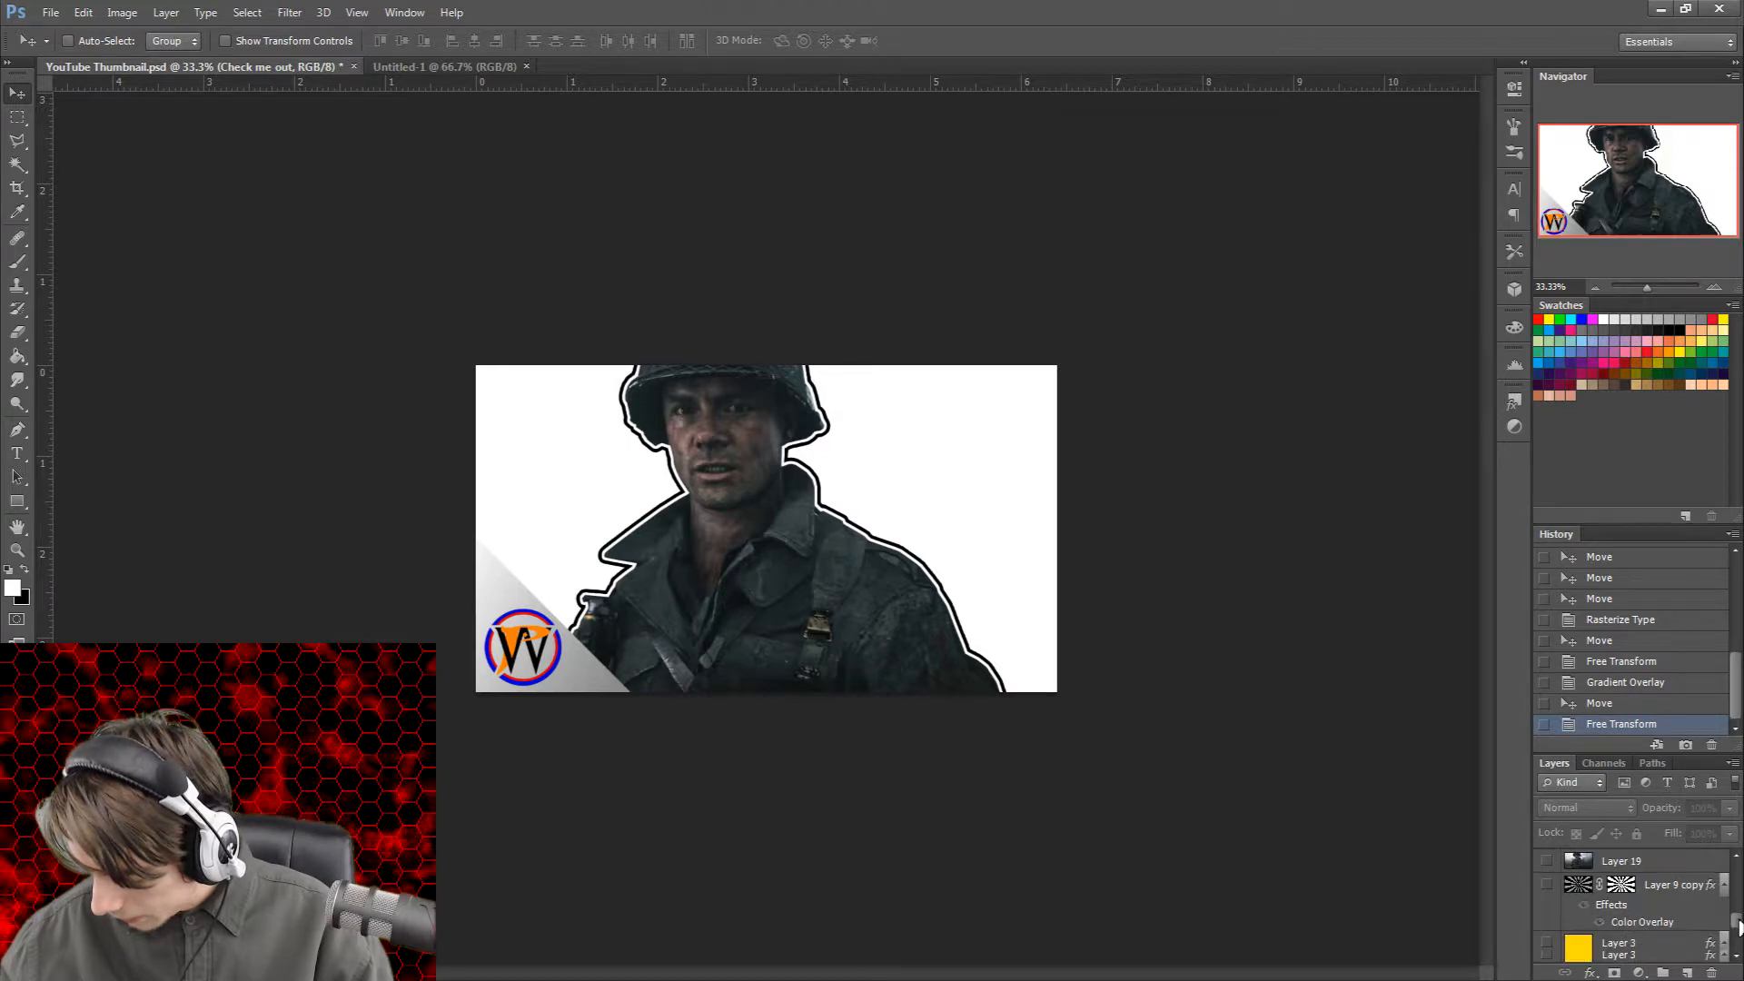
left_click(1547, 863)
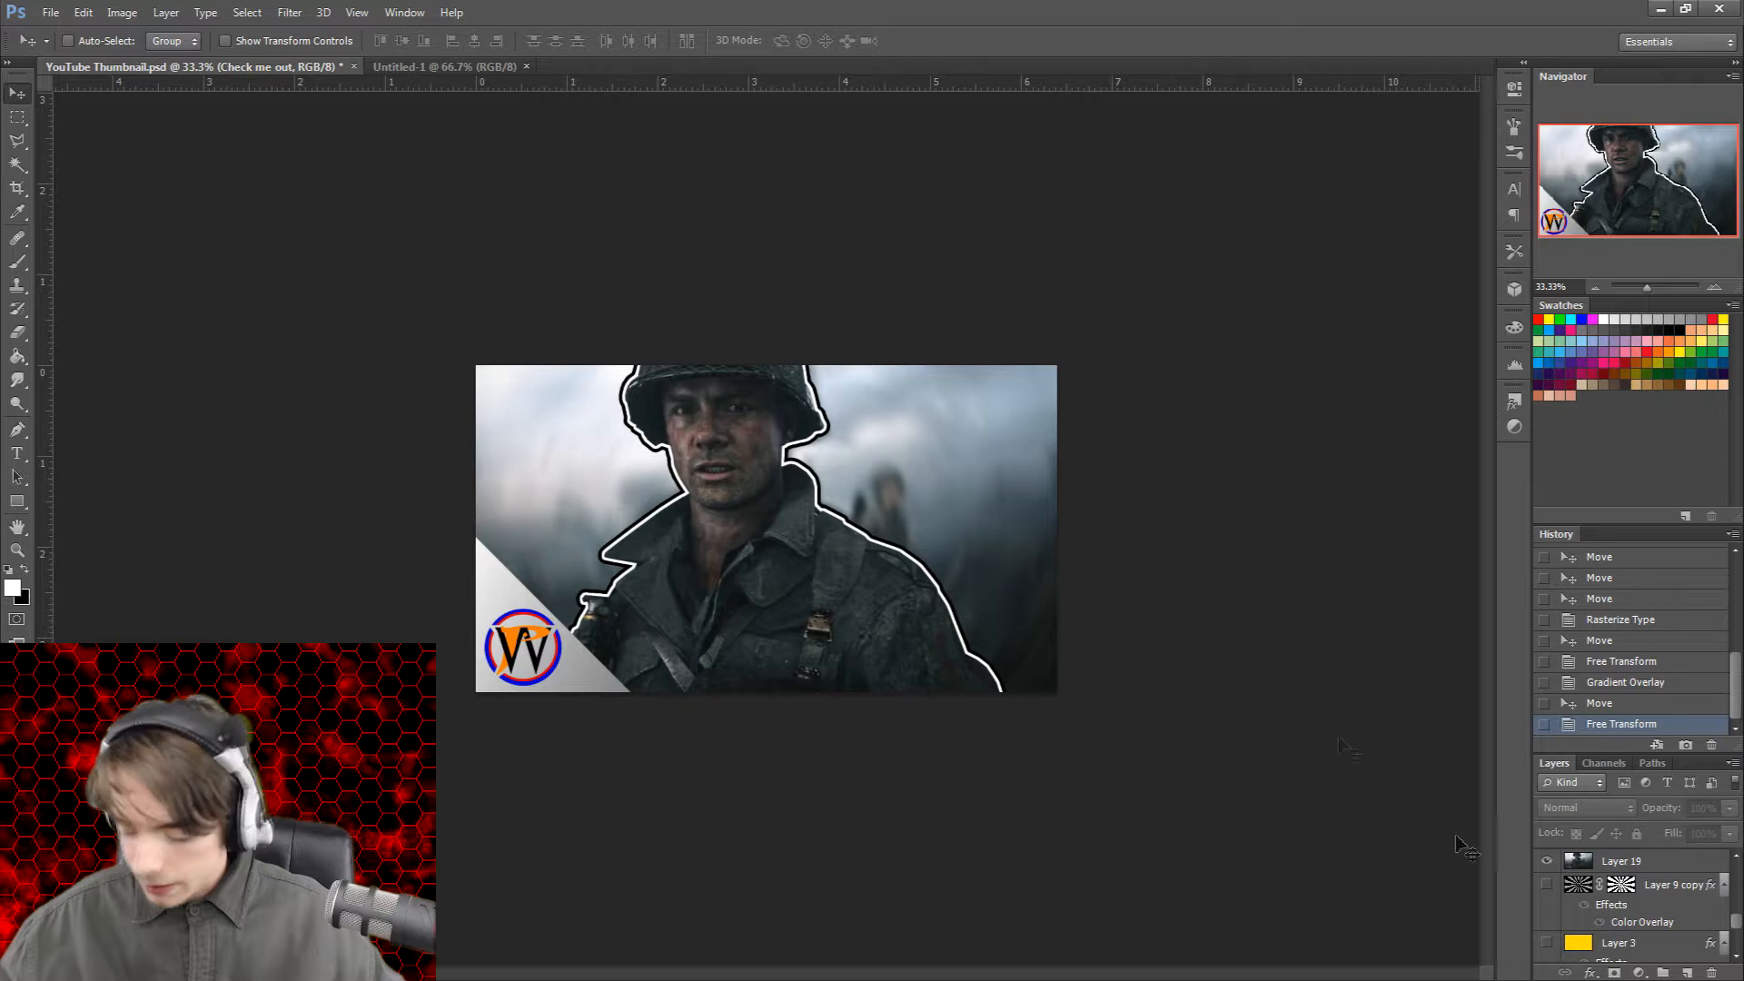
Step: Toggle the masked soldier cut-out's visibility several times to compare it with the blurred original photo on Layer 19
left_click_drag(1737, 924, 1737, 922)
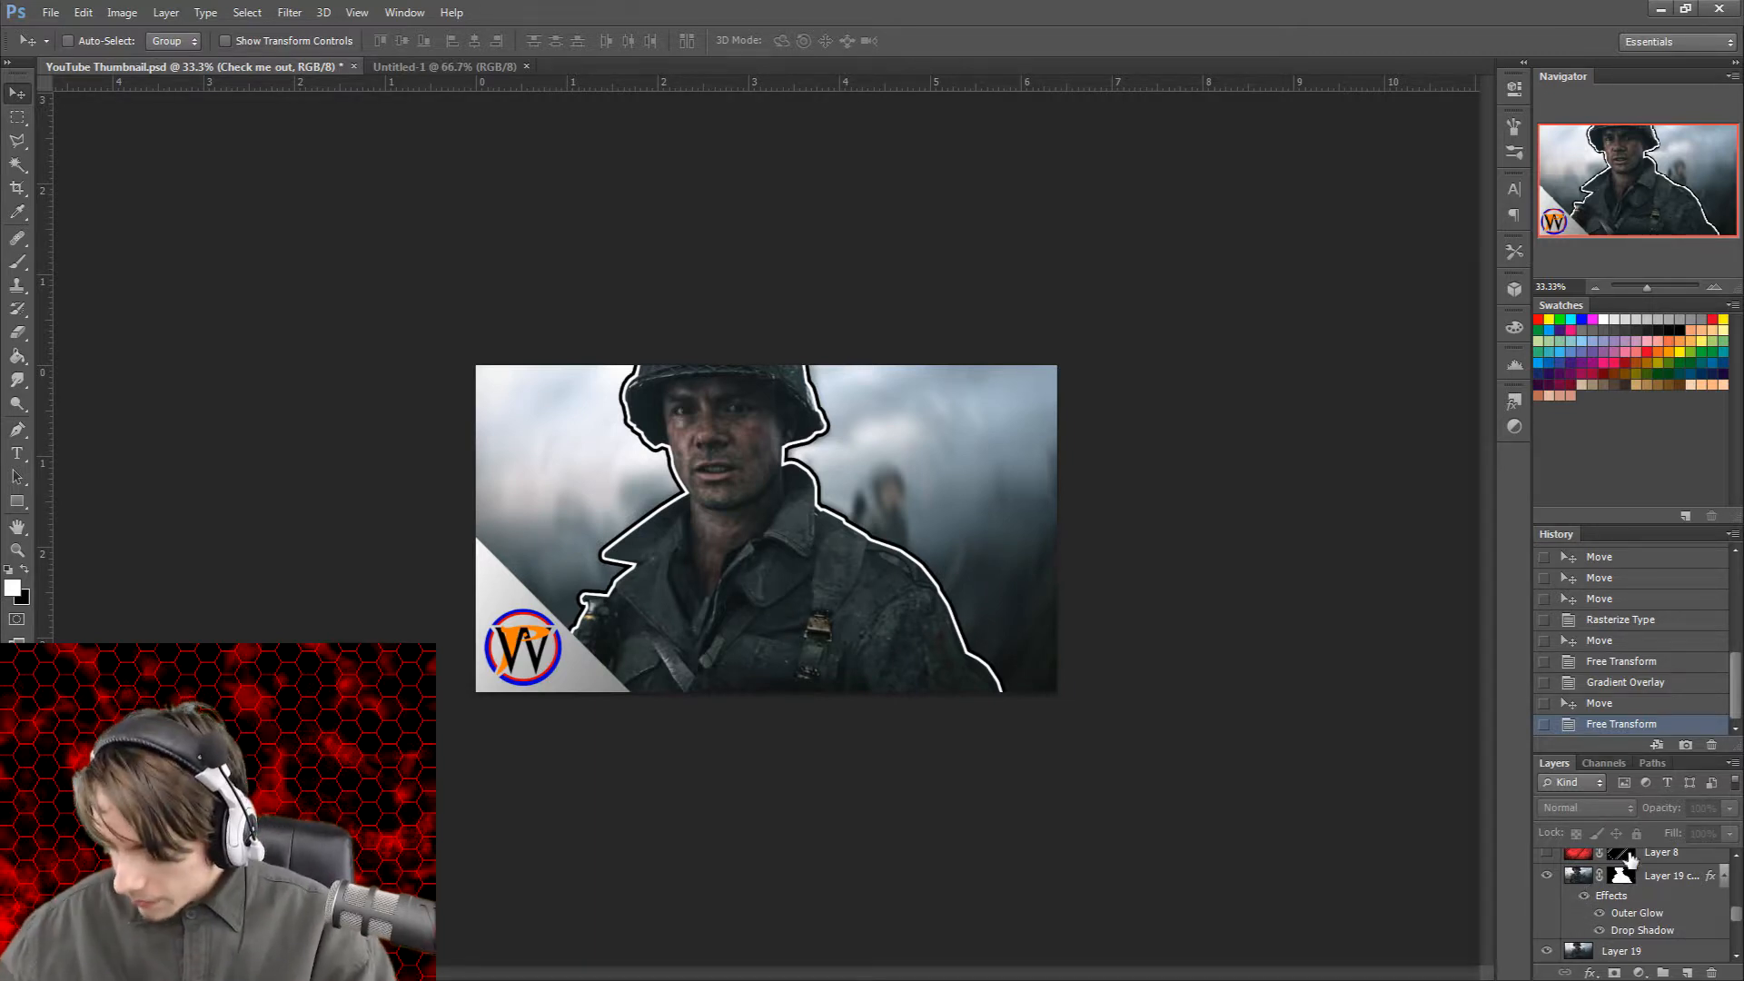
left_click(1547, 877)
left_click(1547, 877)
left_click(1548, 877)
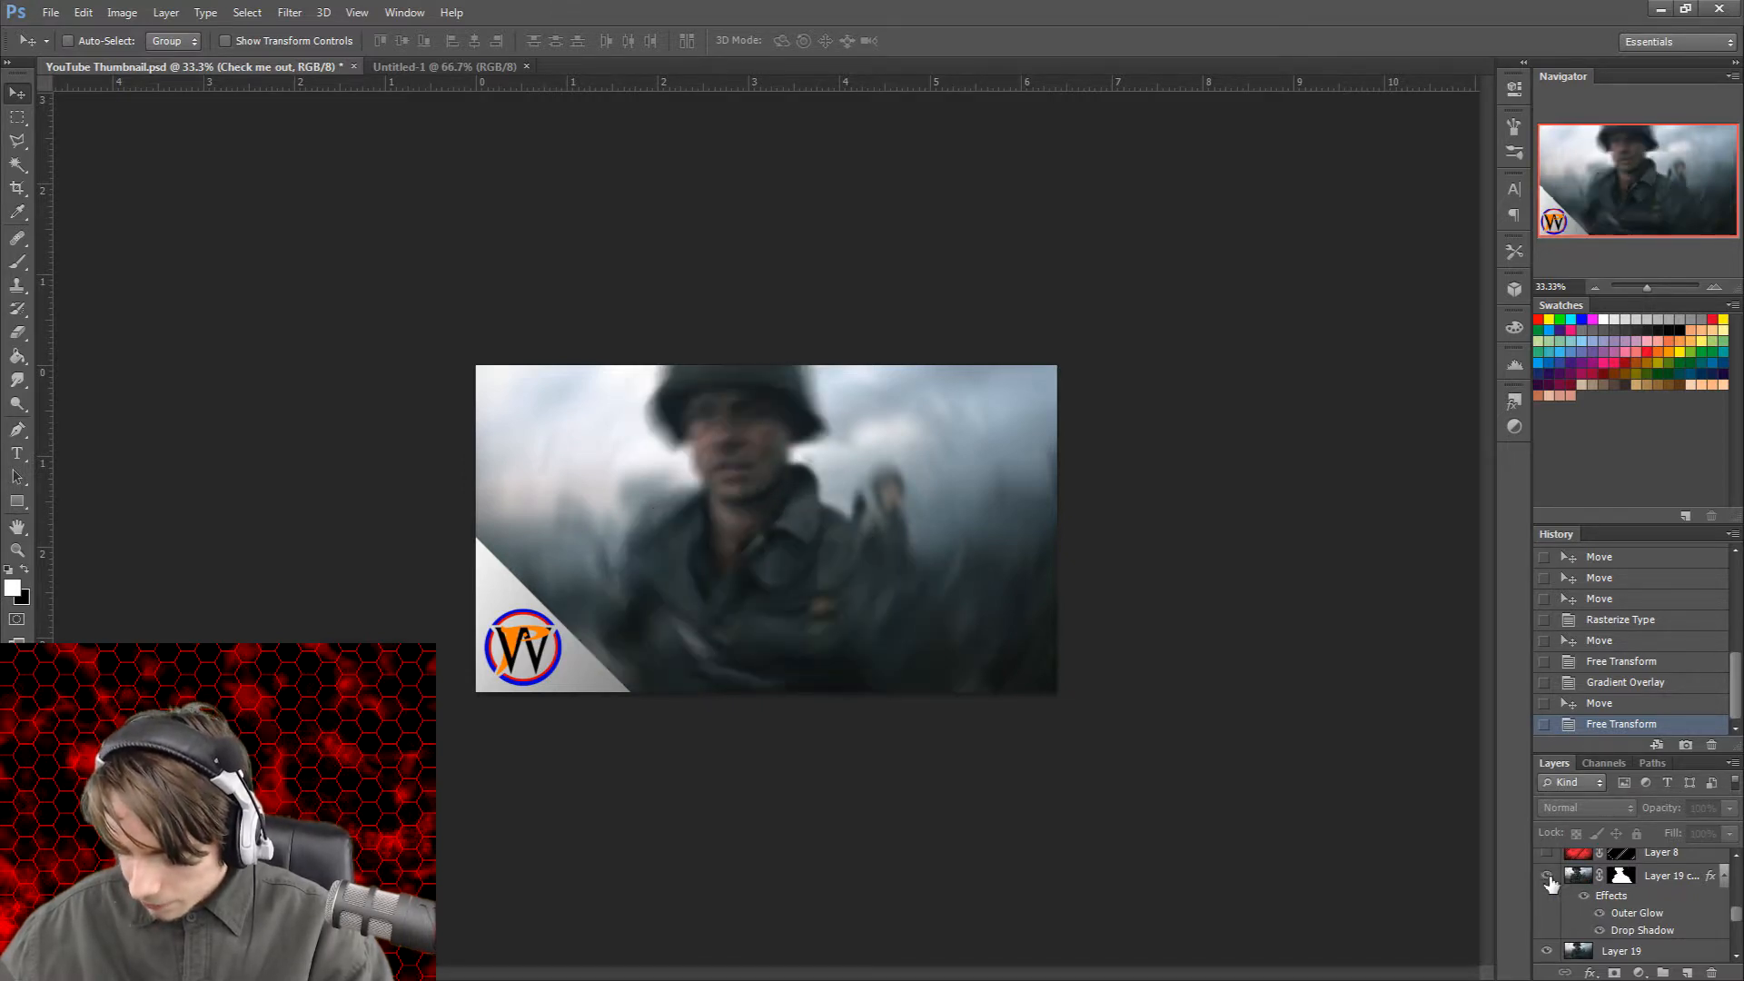
left_click(1547, 877)
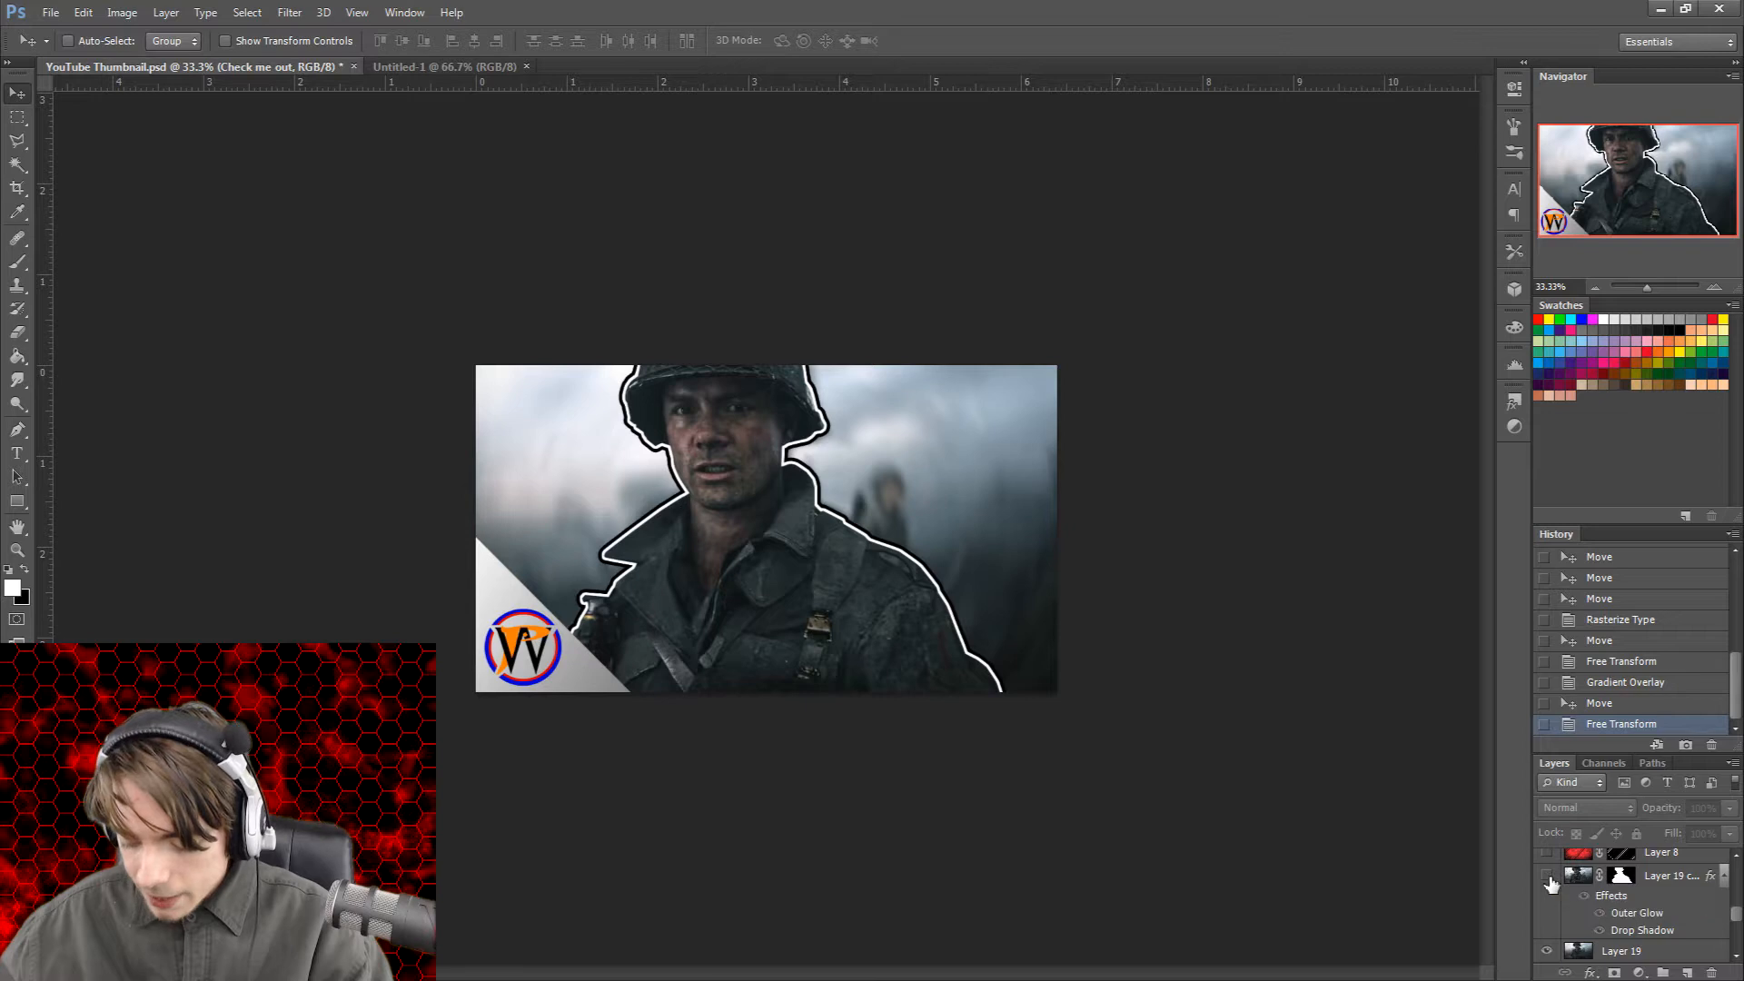
left_click(1548, 879)
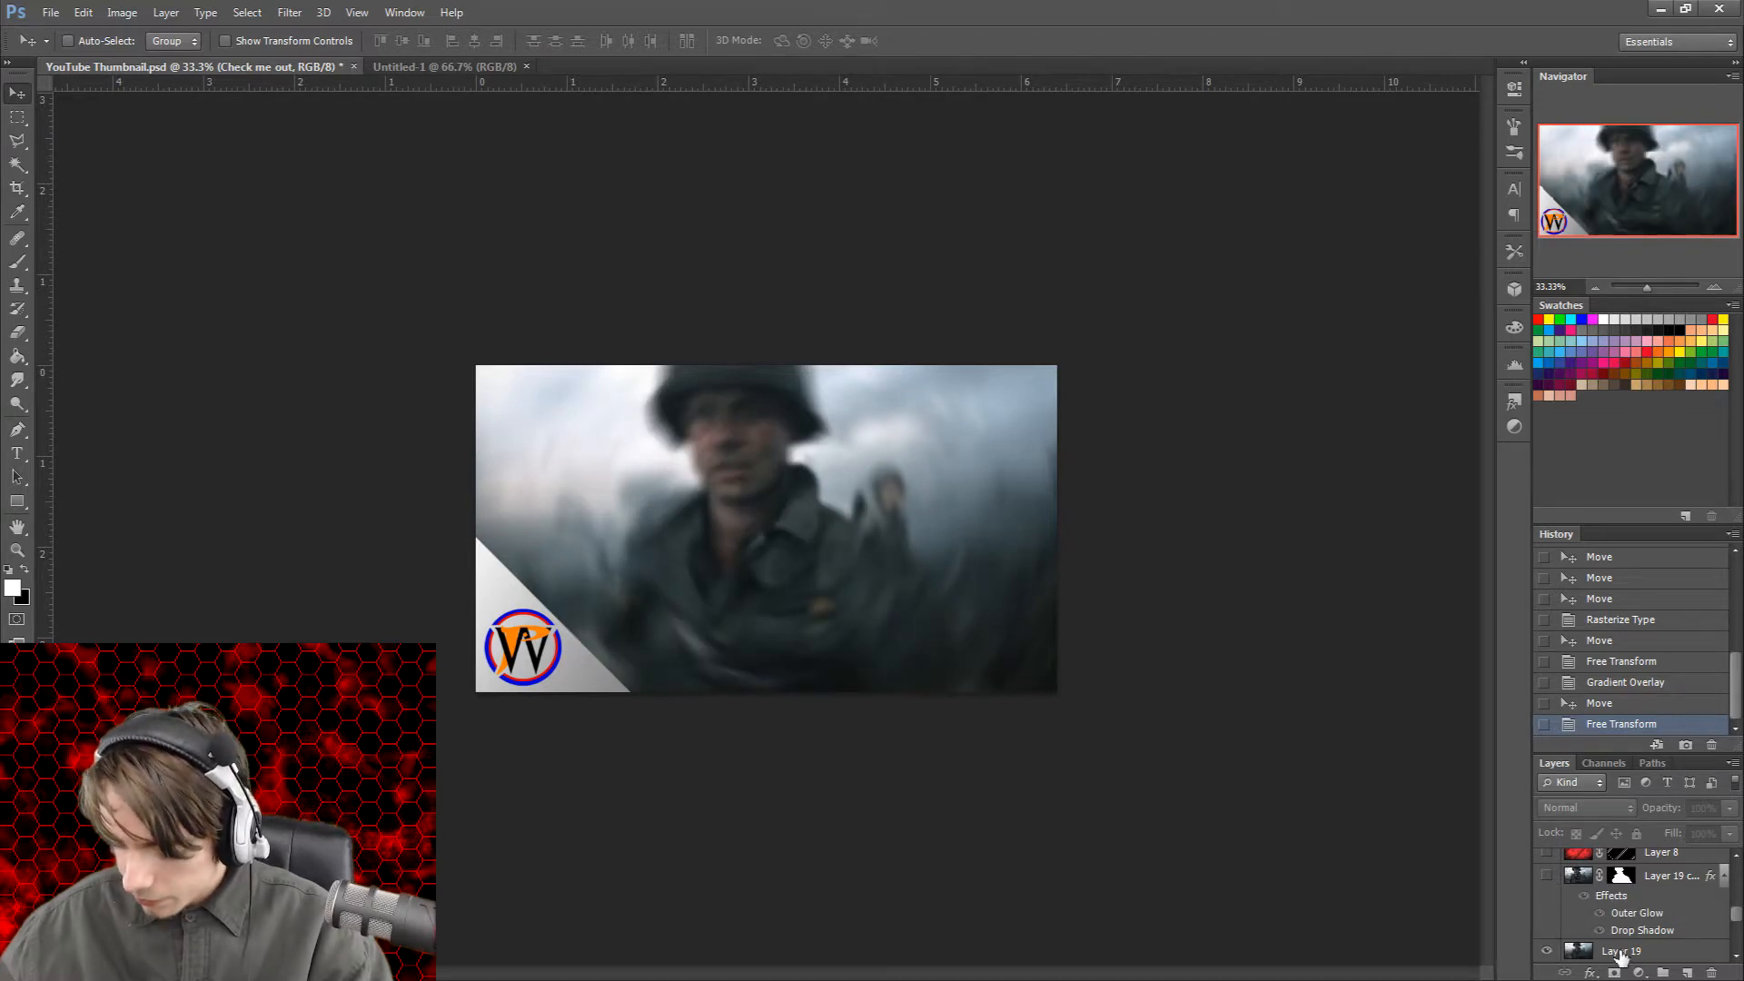
left_click(1550, 880)
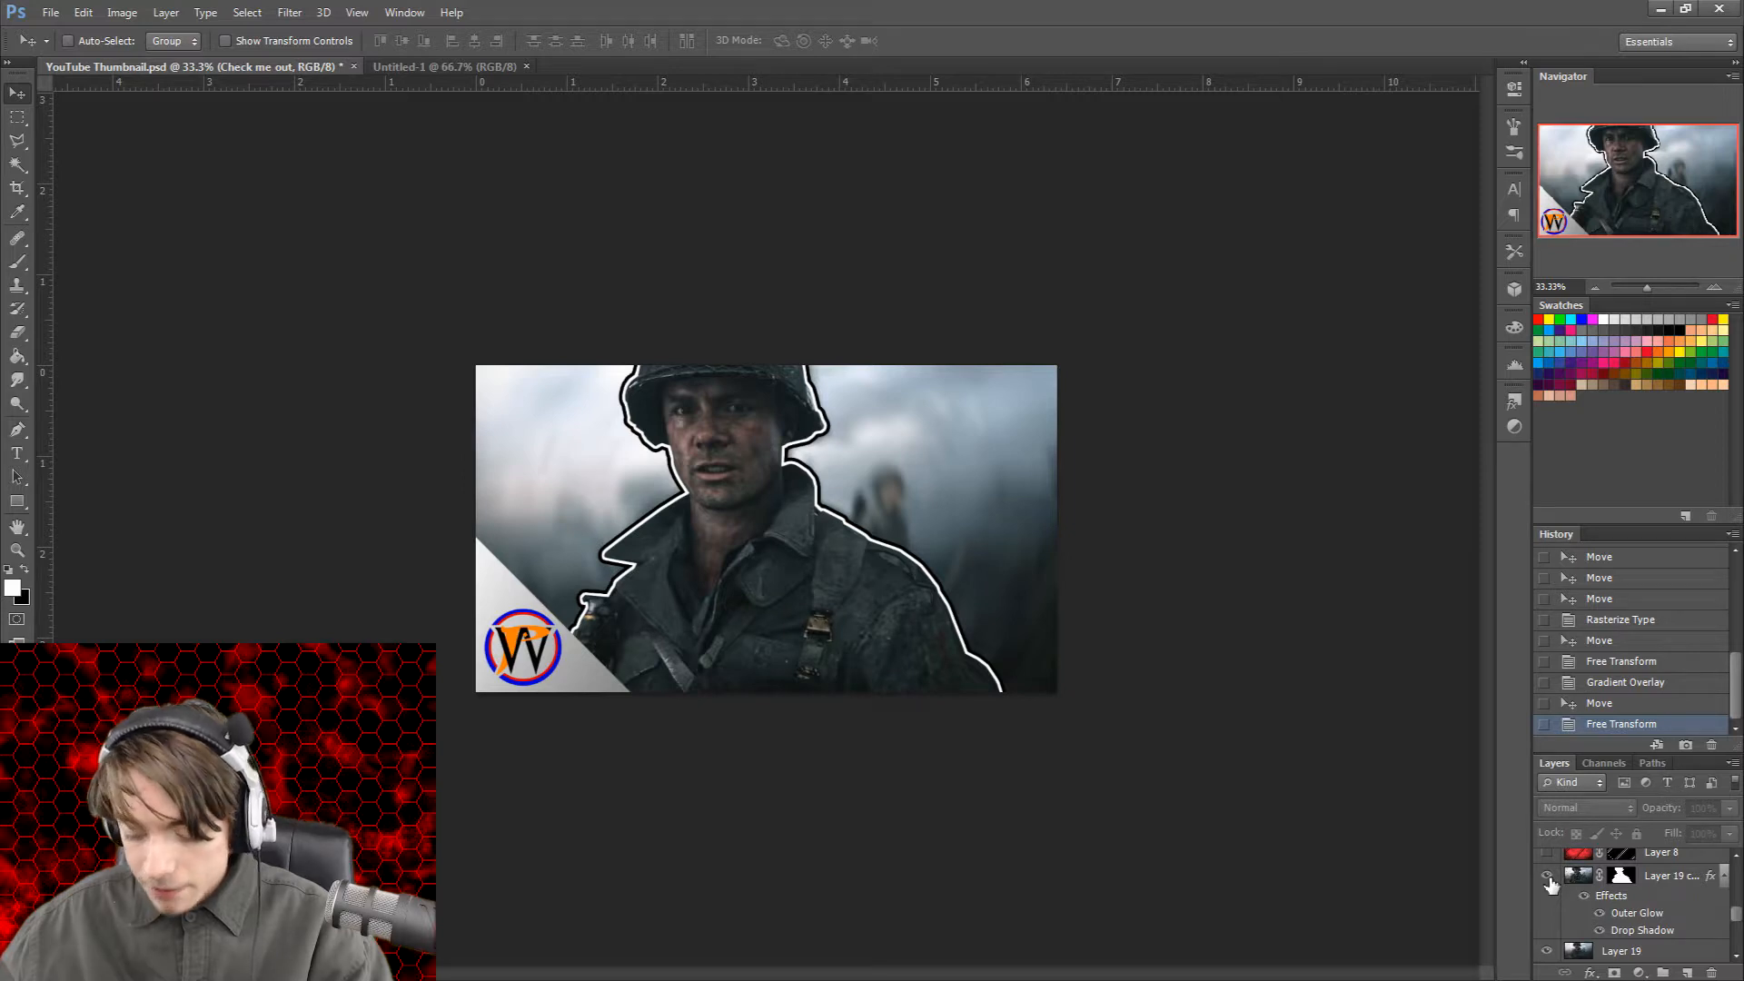
left_click(1547, 877)
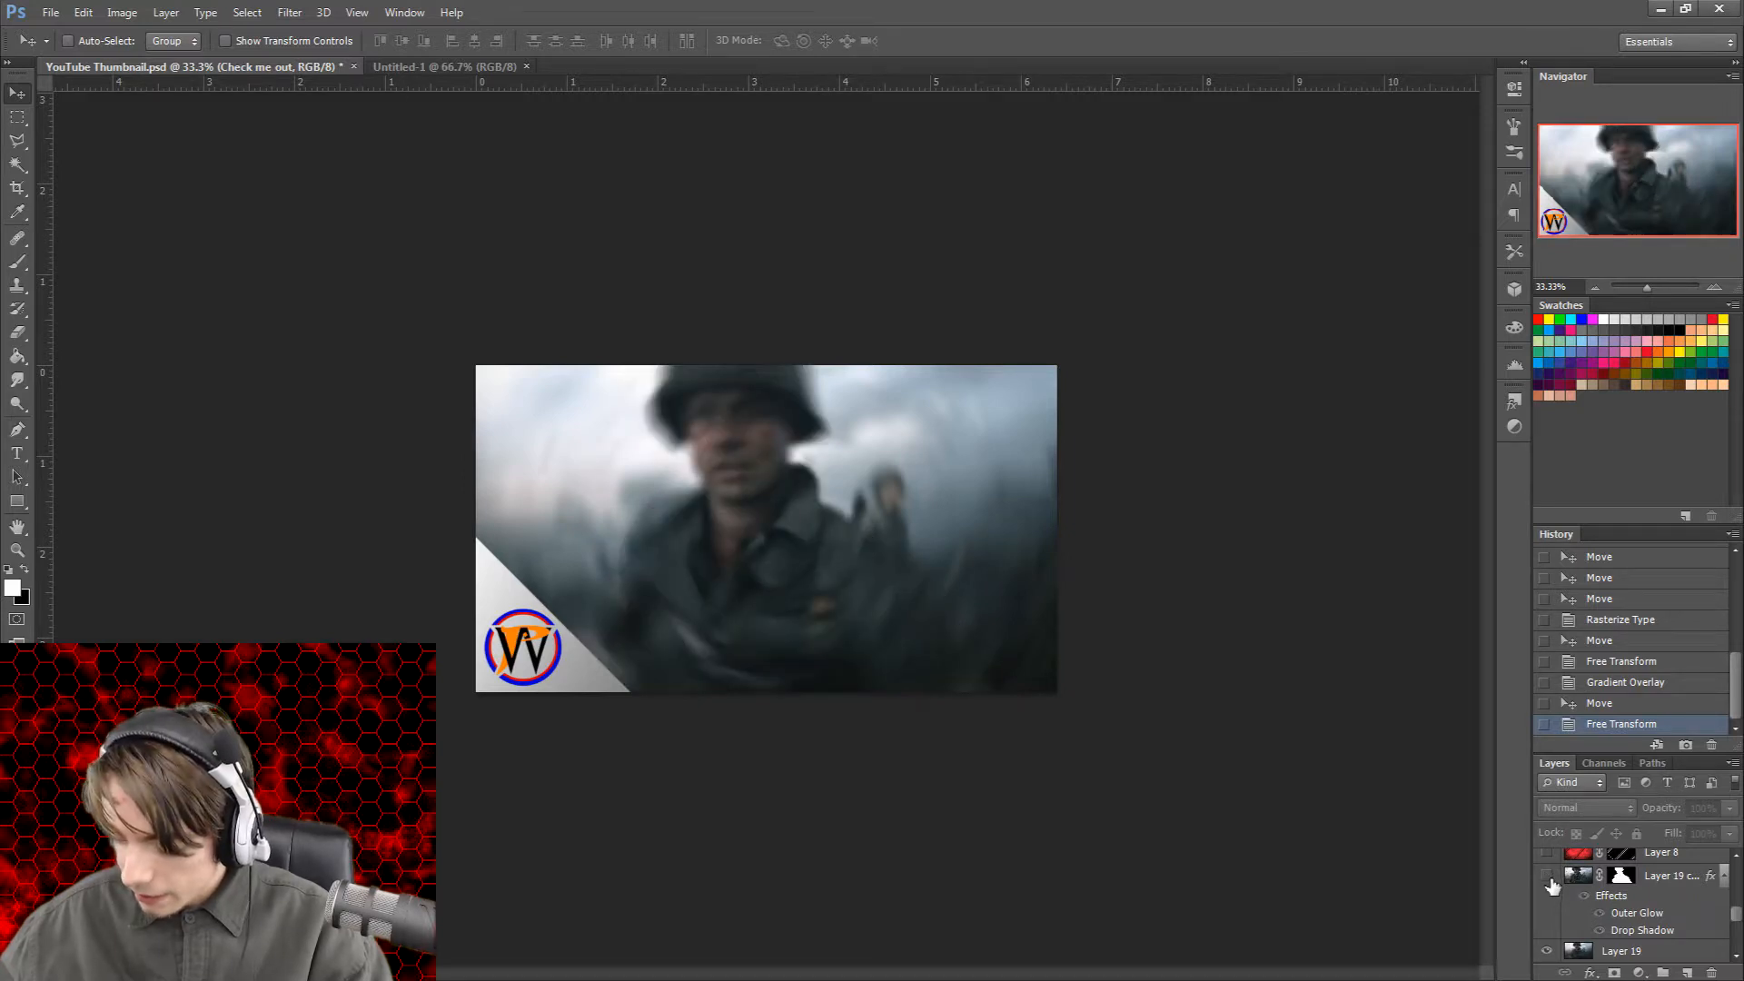
left_click(1582, 950)
right_click(1582, 951)
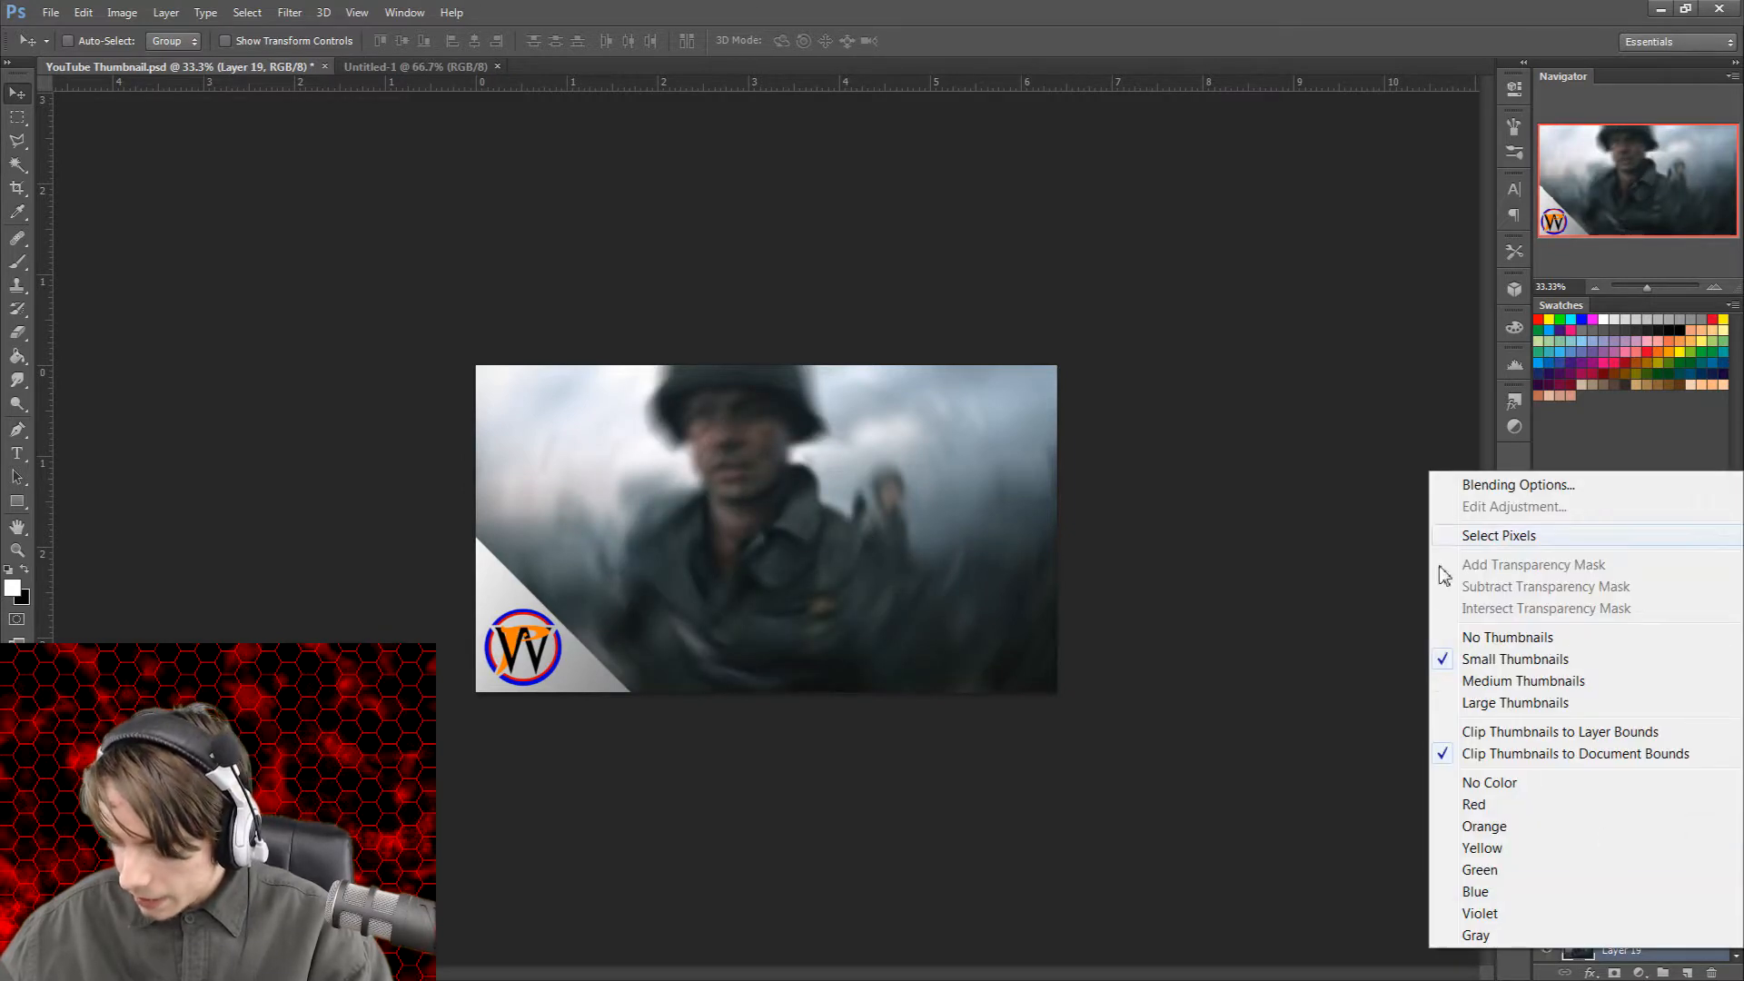
key("Escape")
right_click(1582, 951)
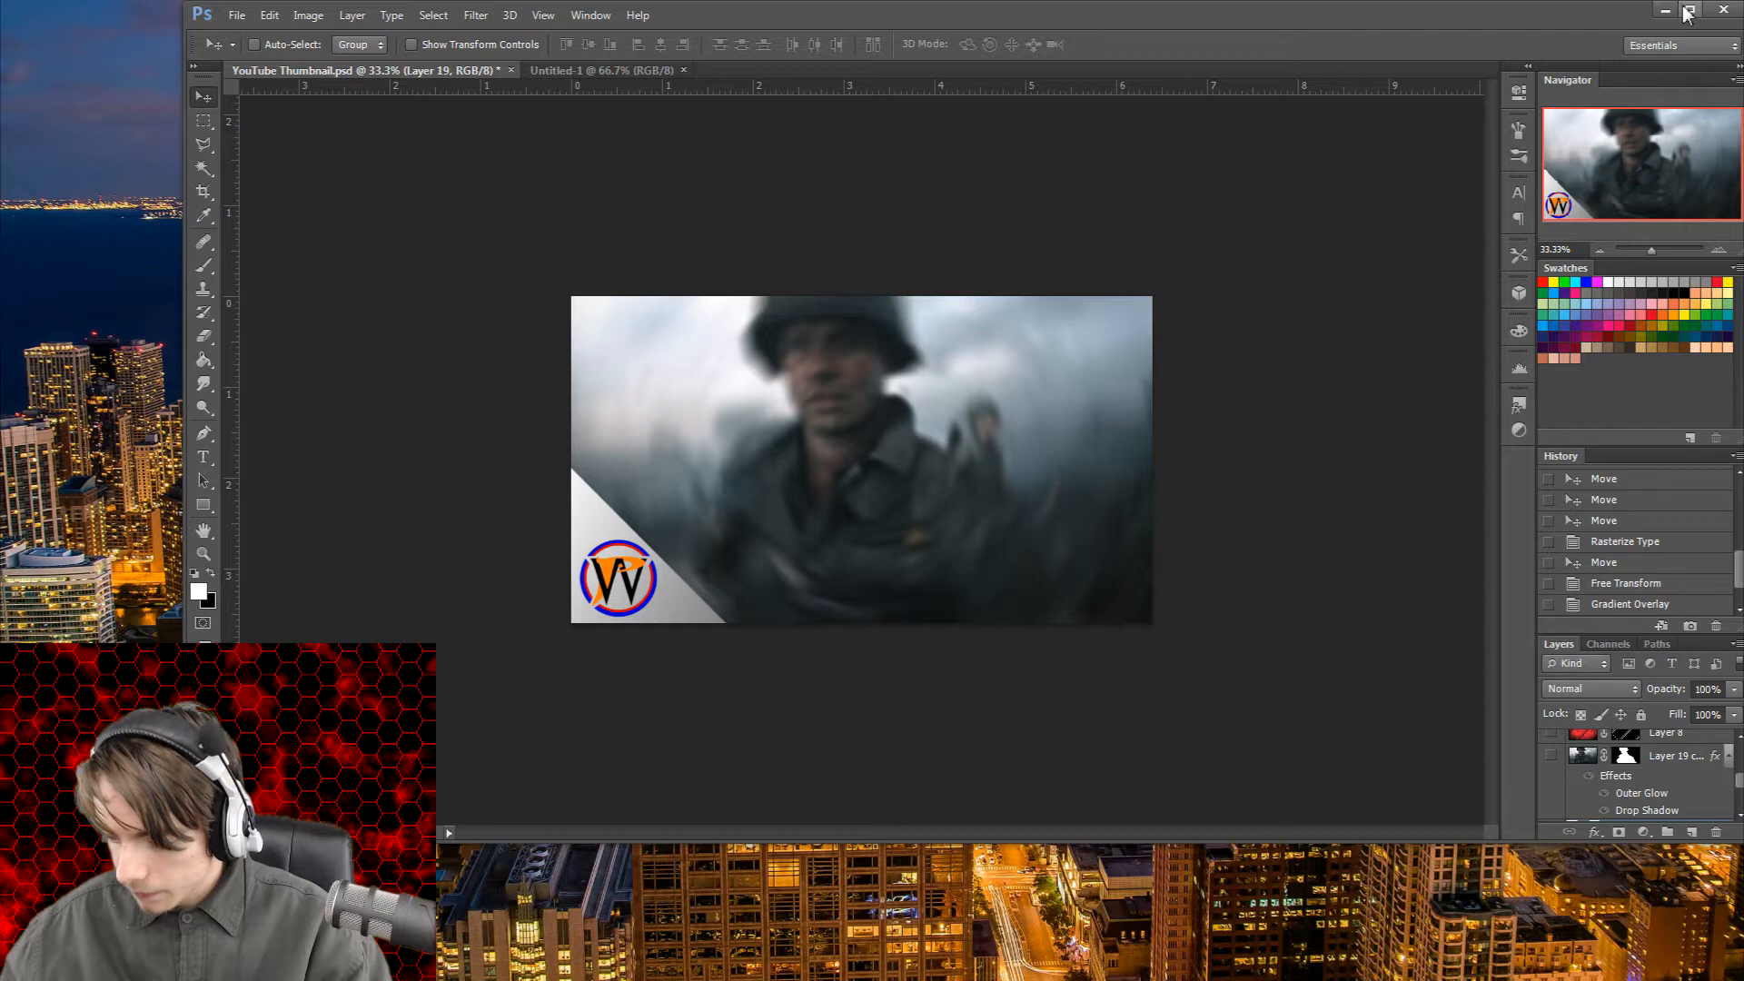
left_click(1689, 10)
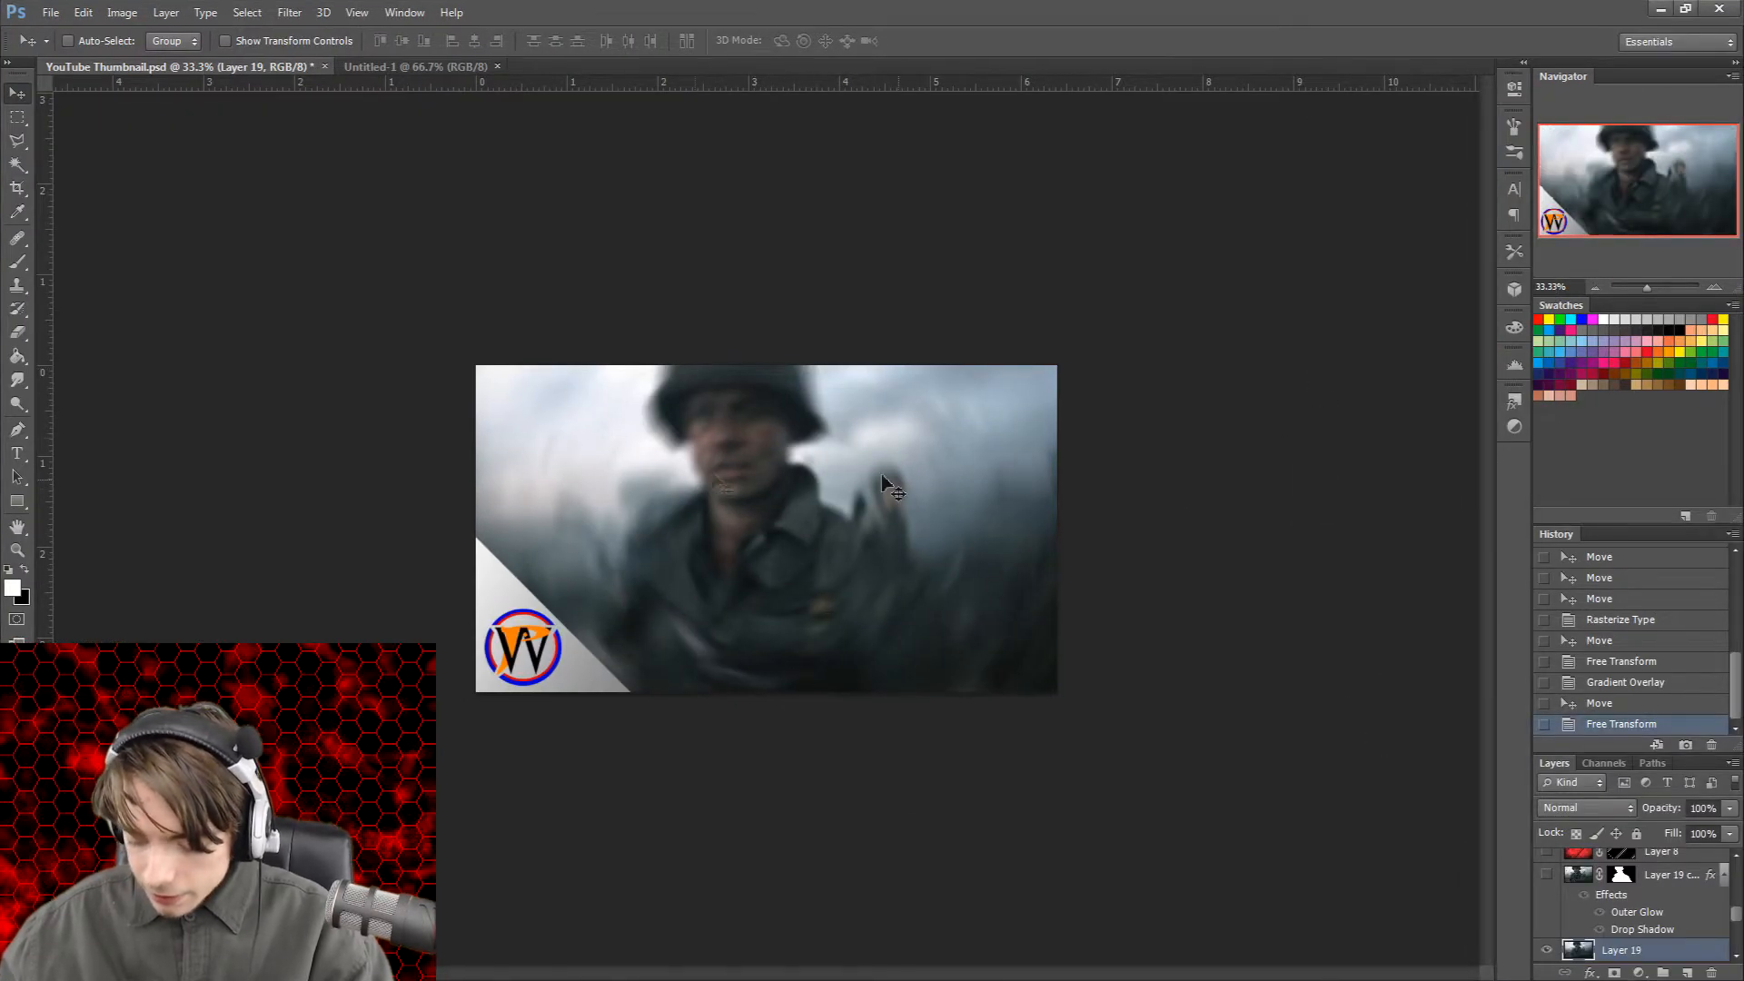
Step: Compare the image with and without the soldier cut-out again, and hide both the cut-out and the blurred Layer 19
left_click(1546, 875)
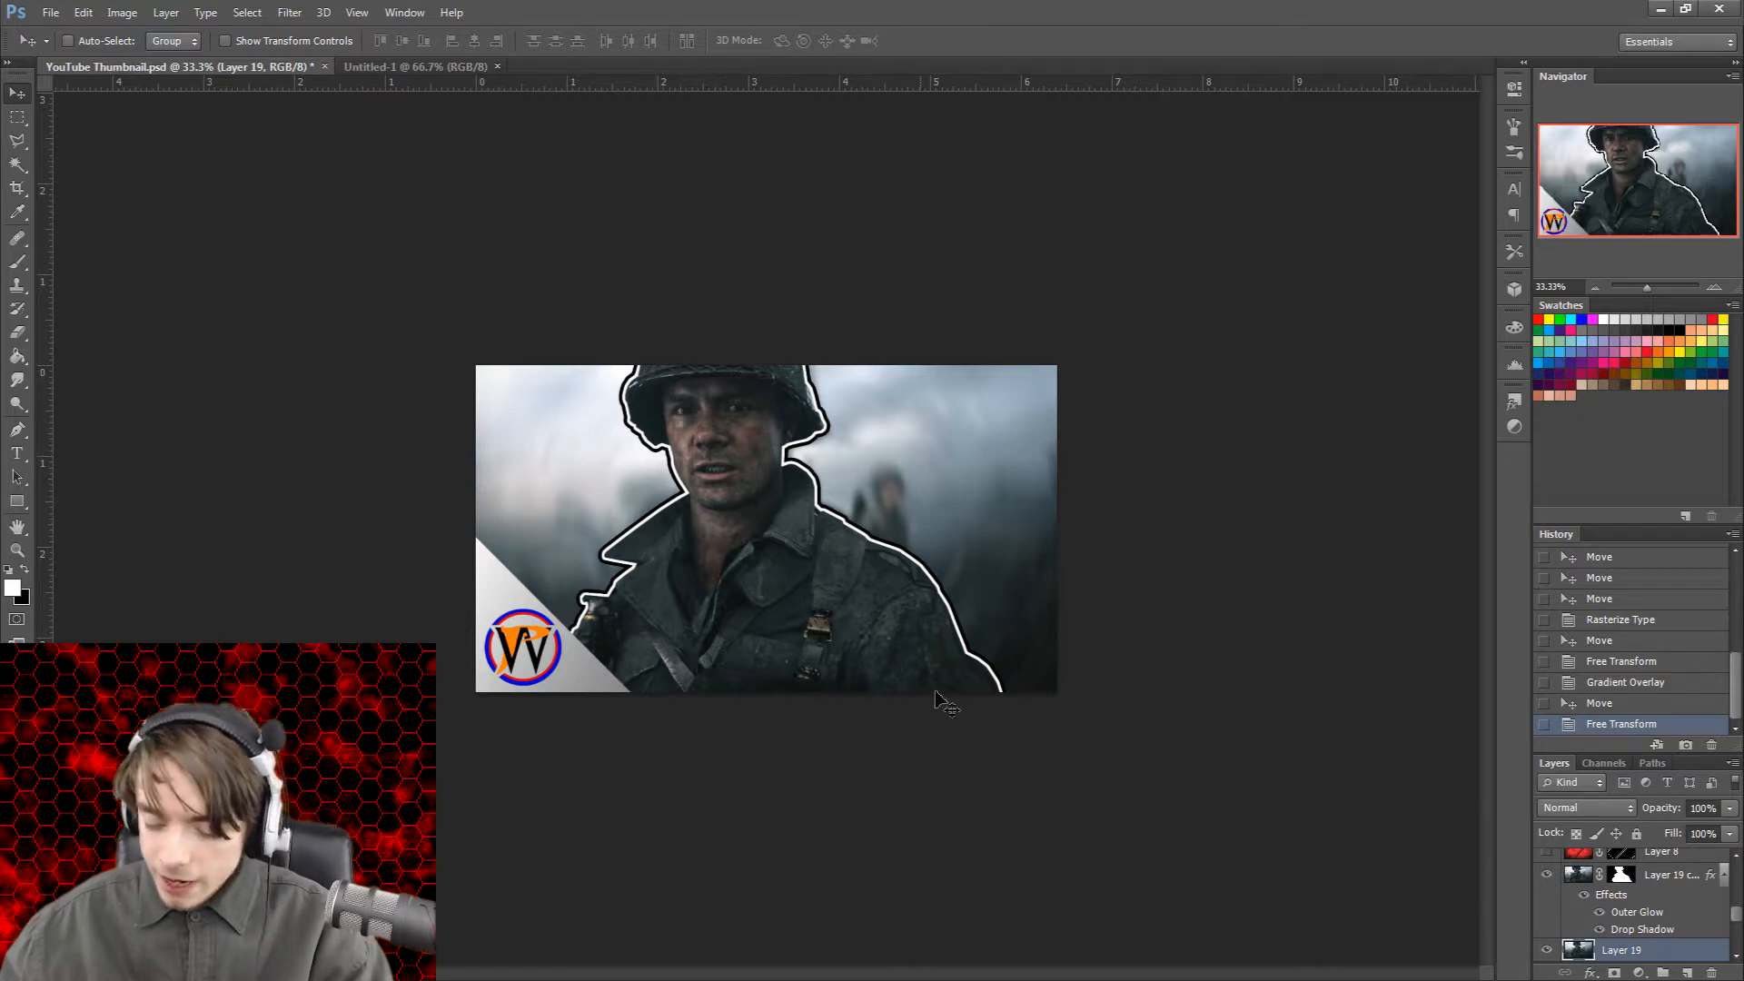
left_click(1548, 877)
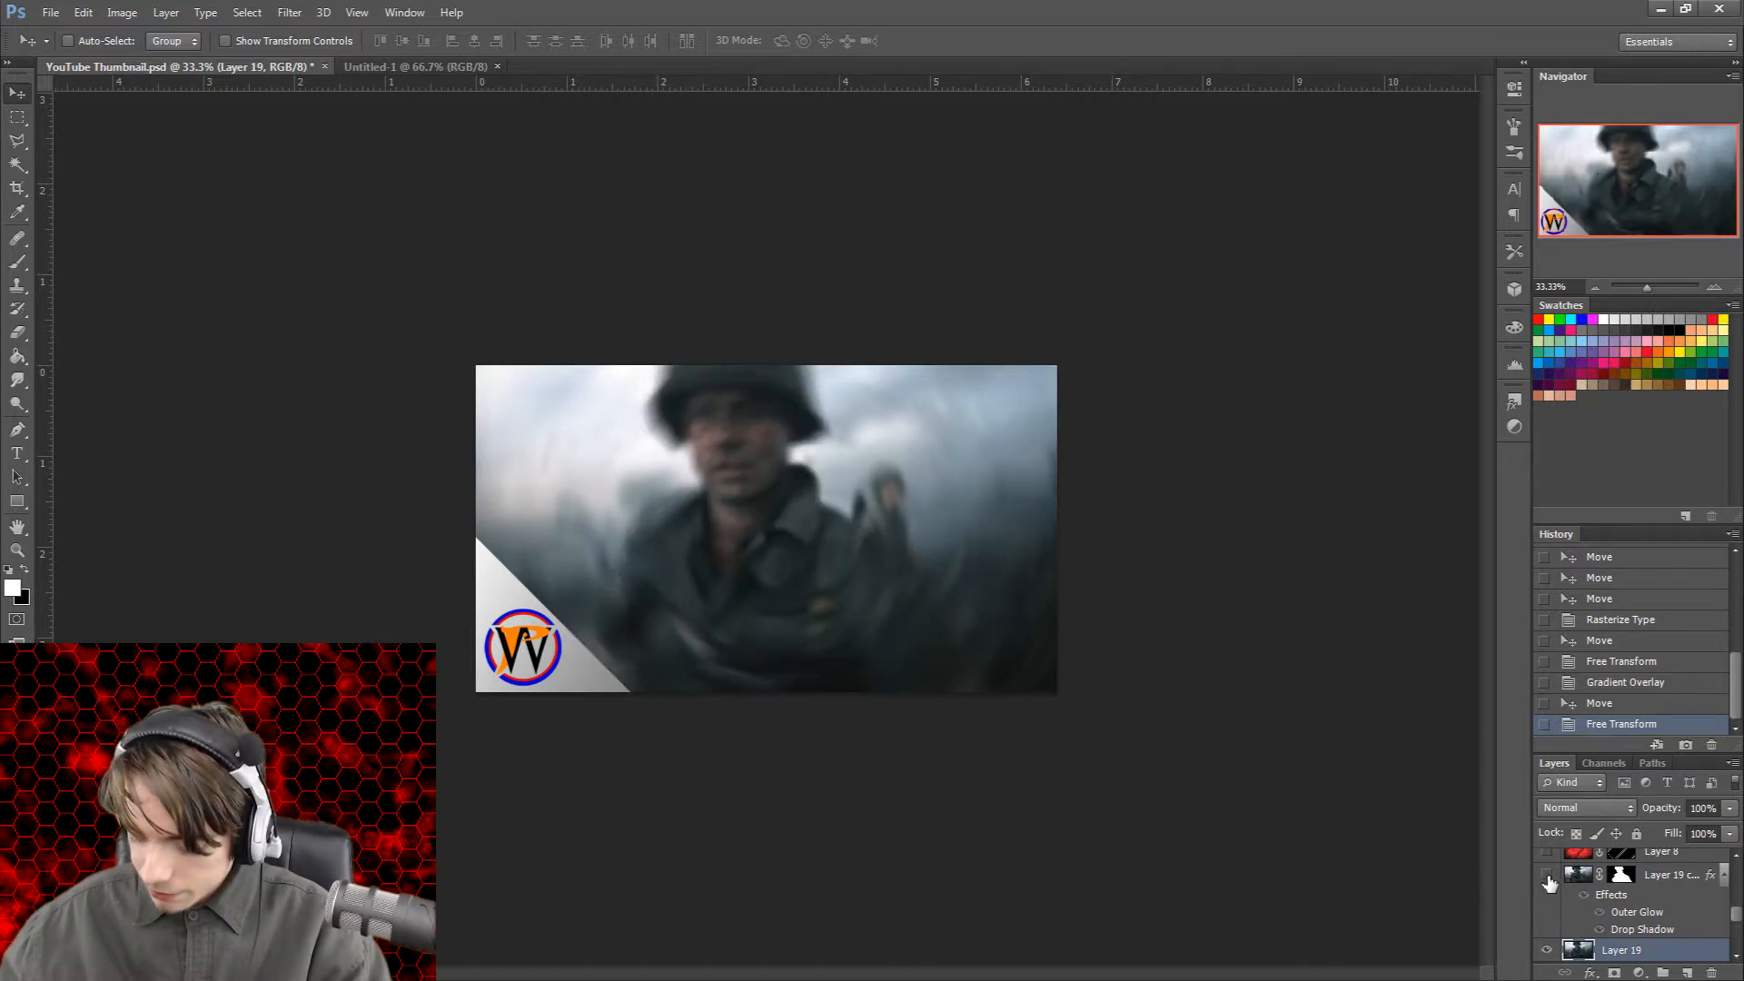
left_click(1548, 877)
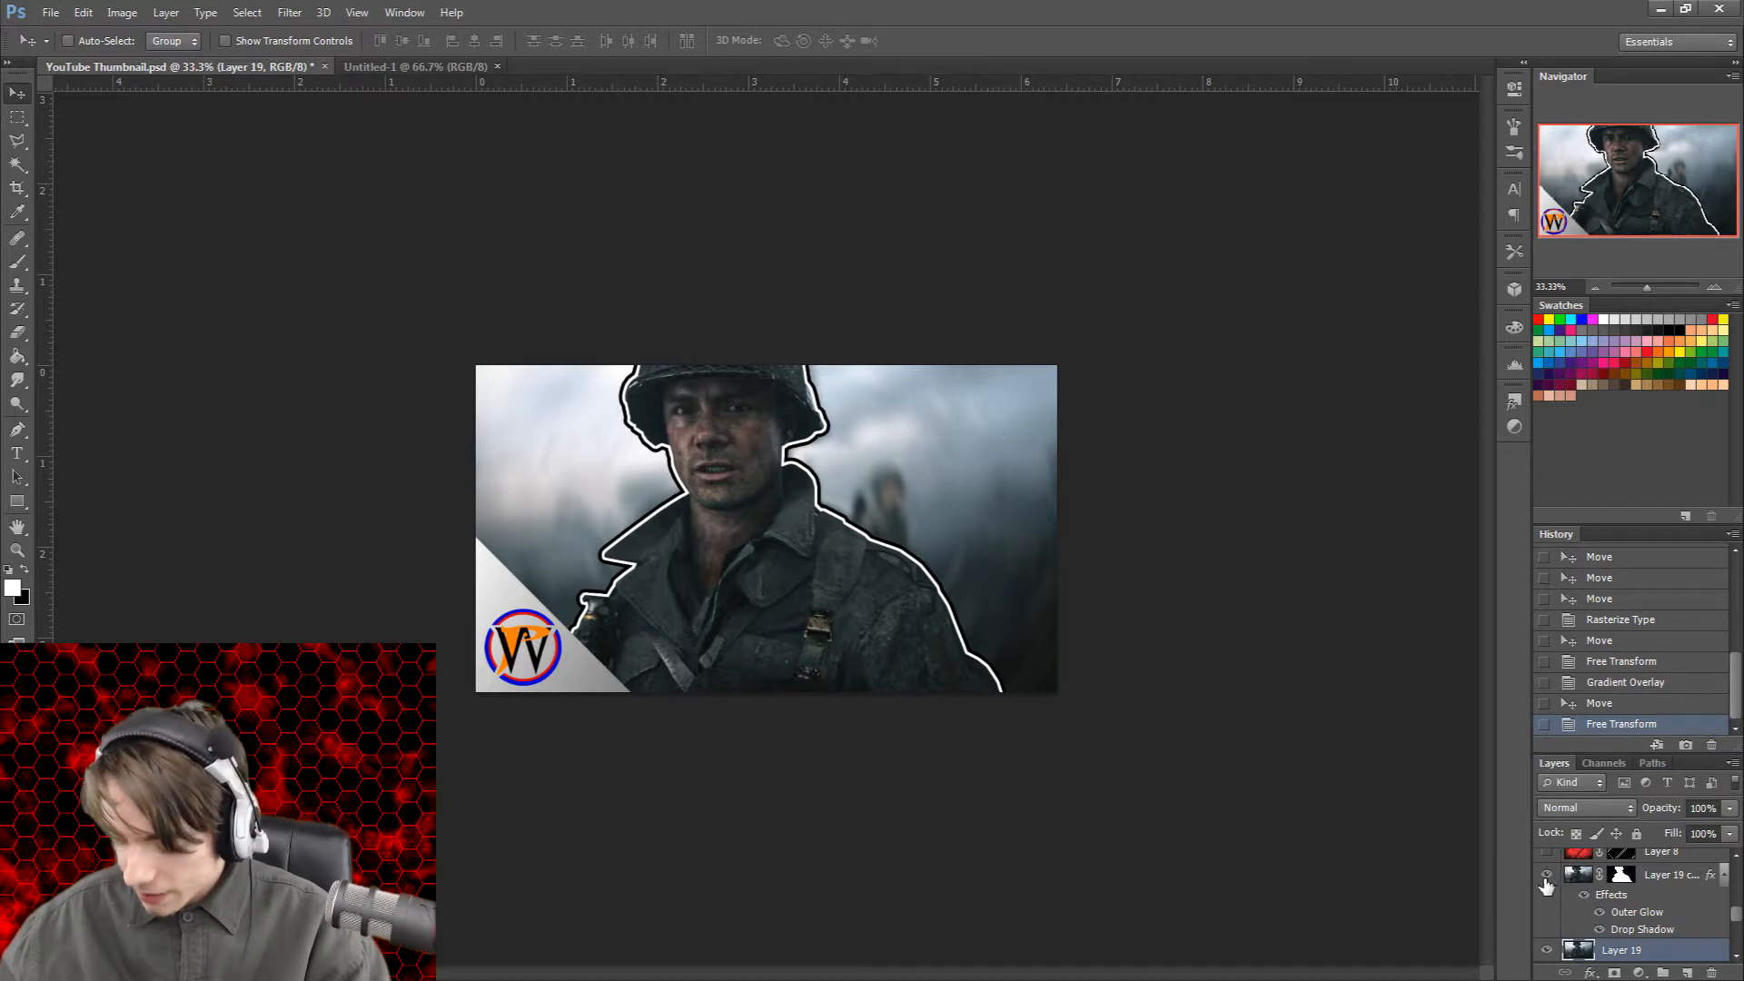
left_click(1547, 875)
left_click(1547, 950)
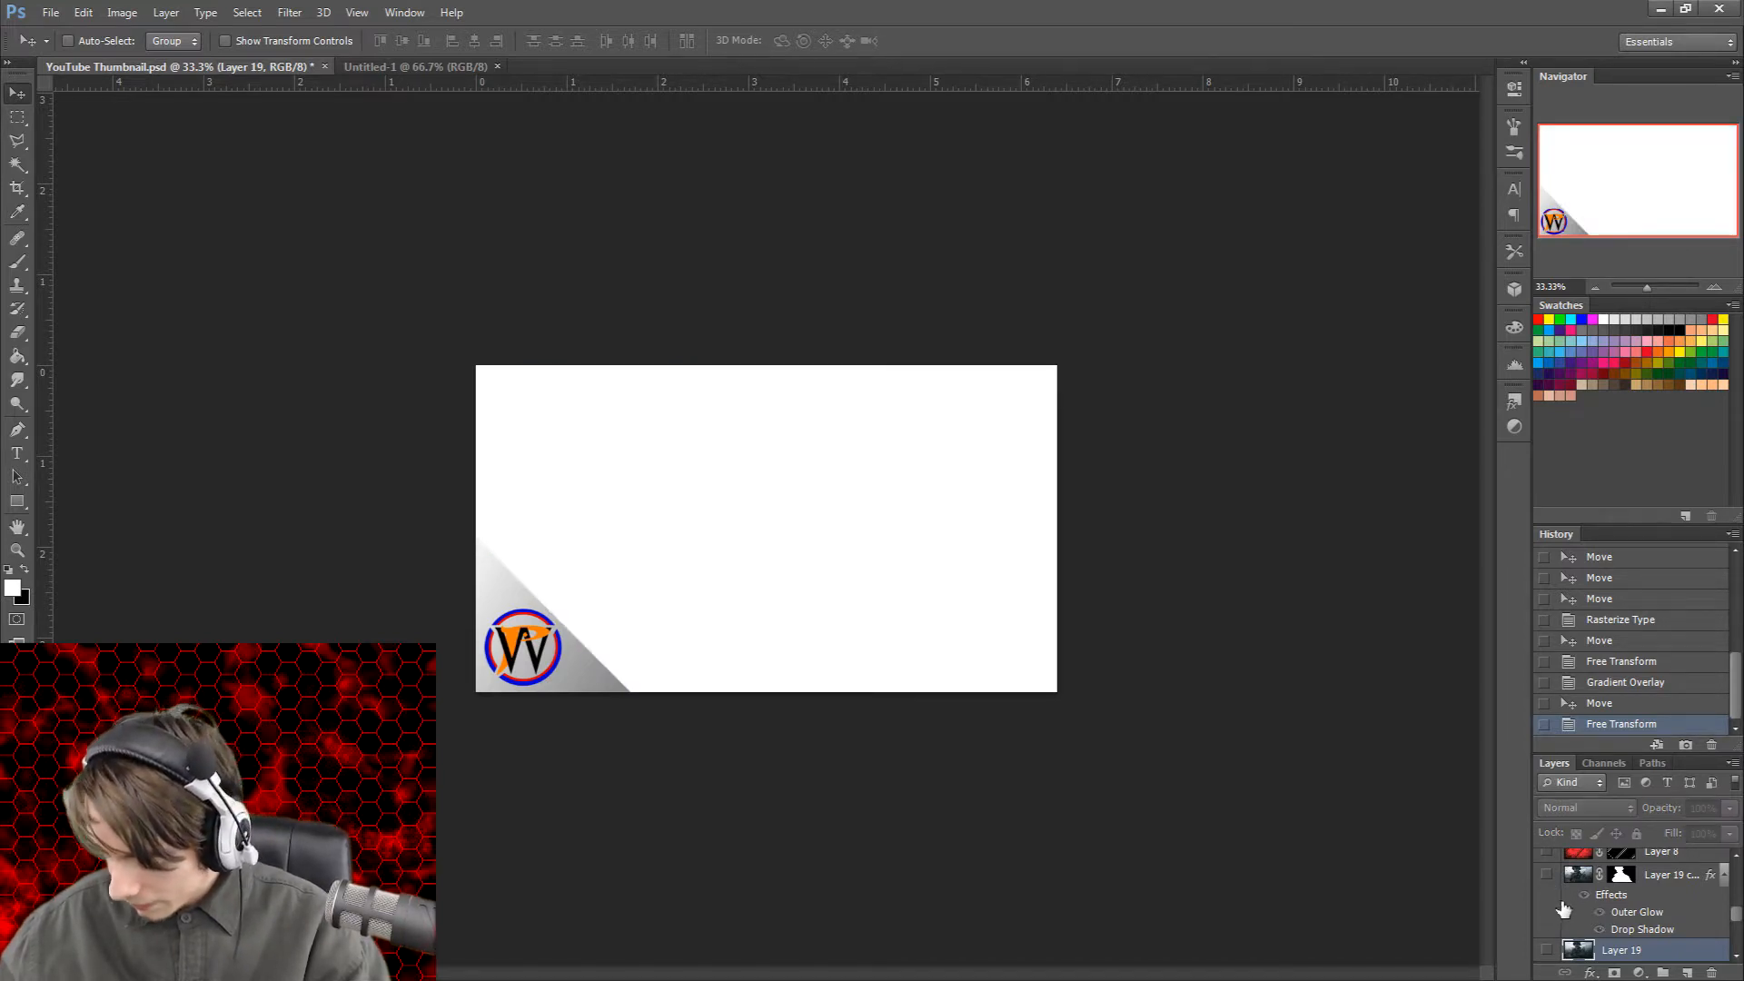
Step: Show the Check me out headline, the Layer 22 light-burst background and the Layer 20 portrait cut-out again, keeping Layer 21 hidden
left_click_drag(1735, 925, 1732, 874)
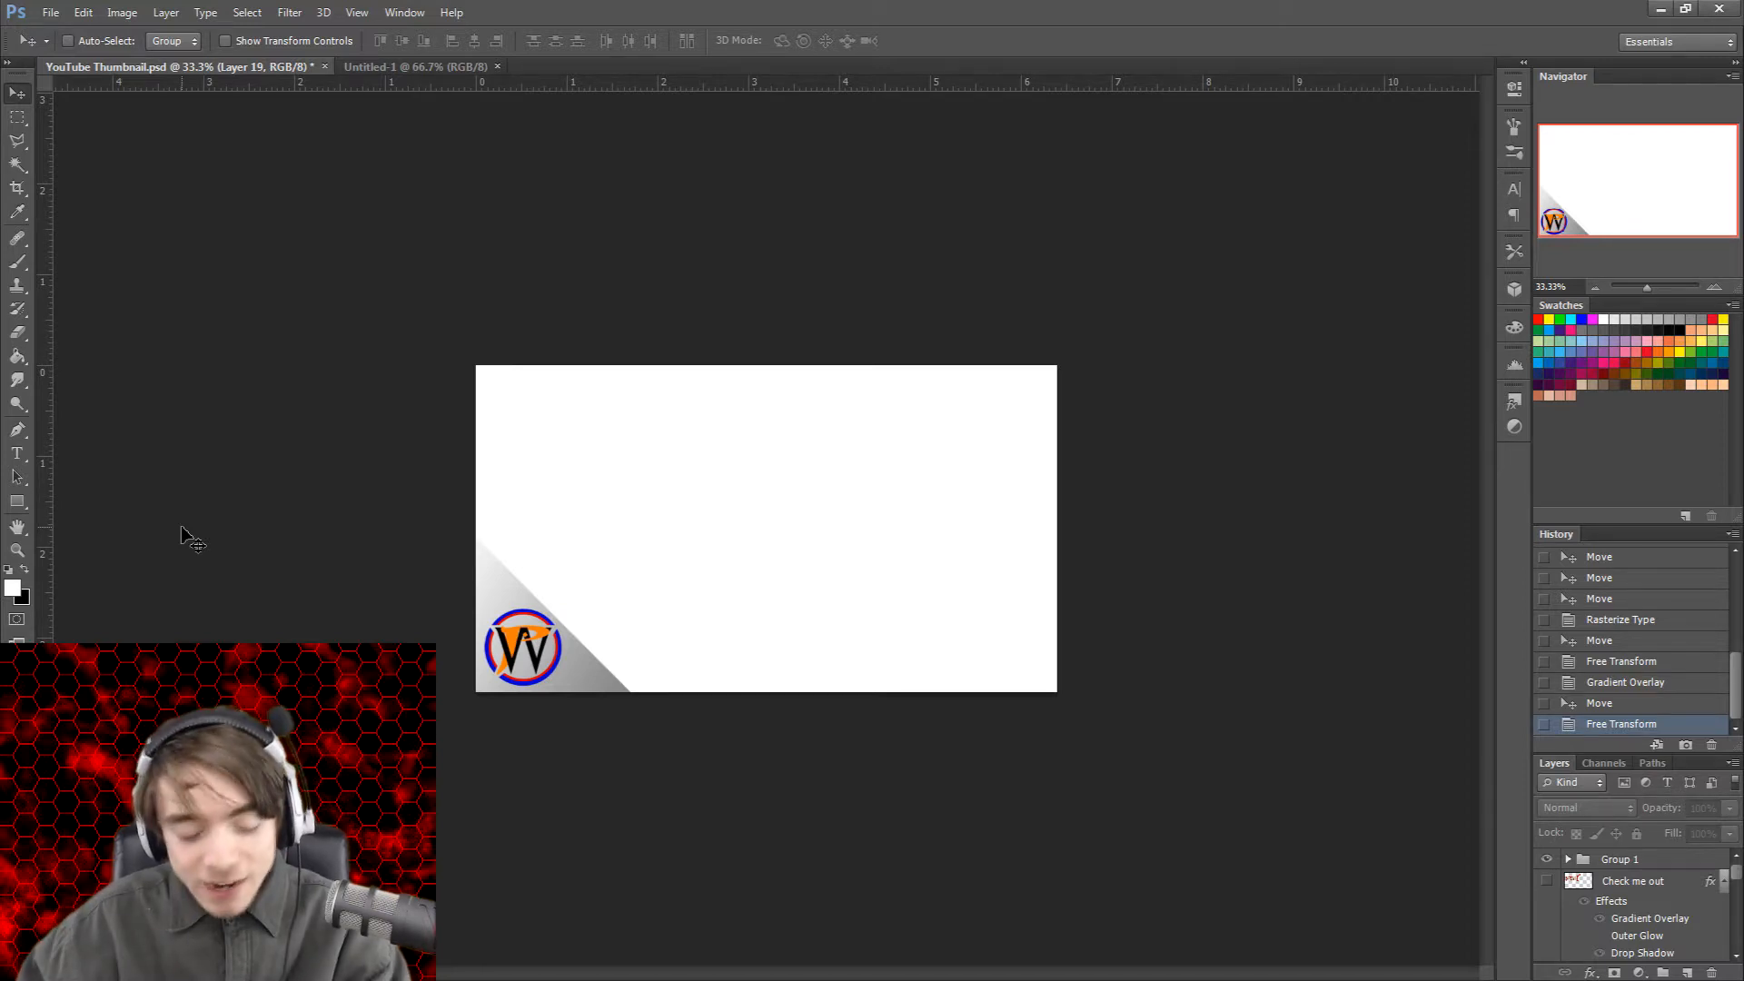
left_click(1547, 881)
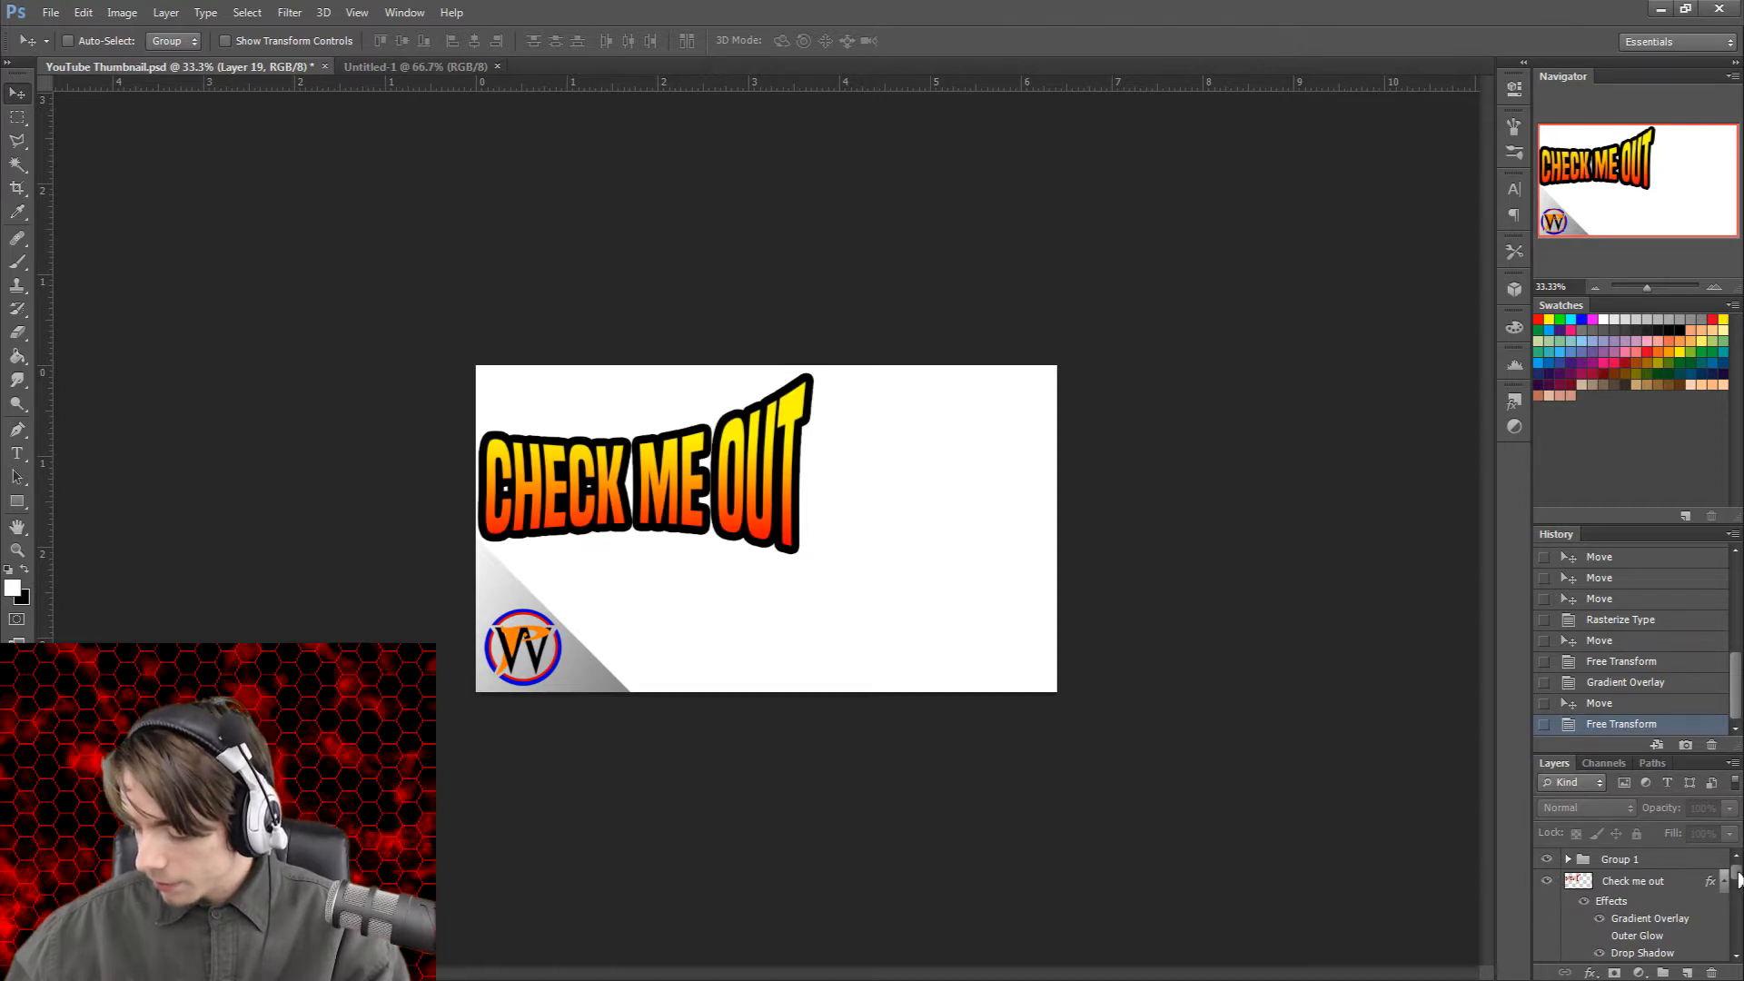
left_click_drag(1737, 879, 1739, 893)
left_click_drag(1548, 893, 1551, 919)
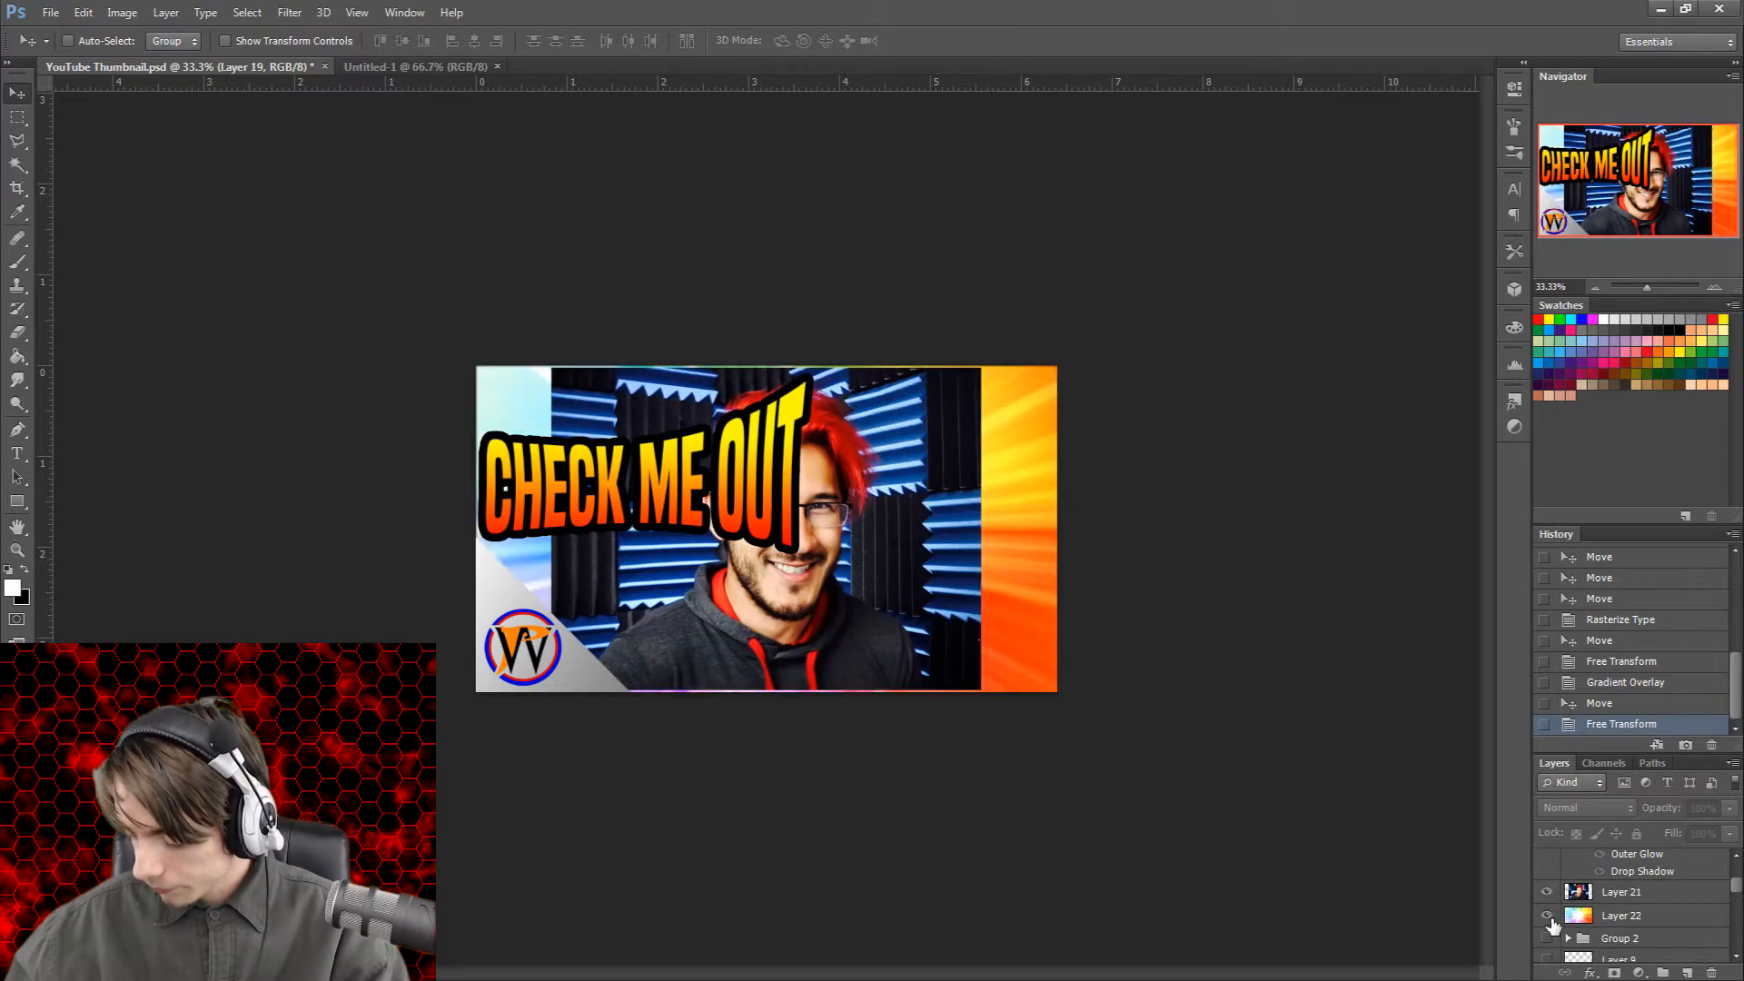
left_click(1548, 916)
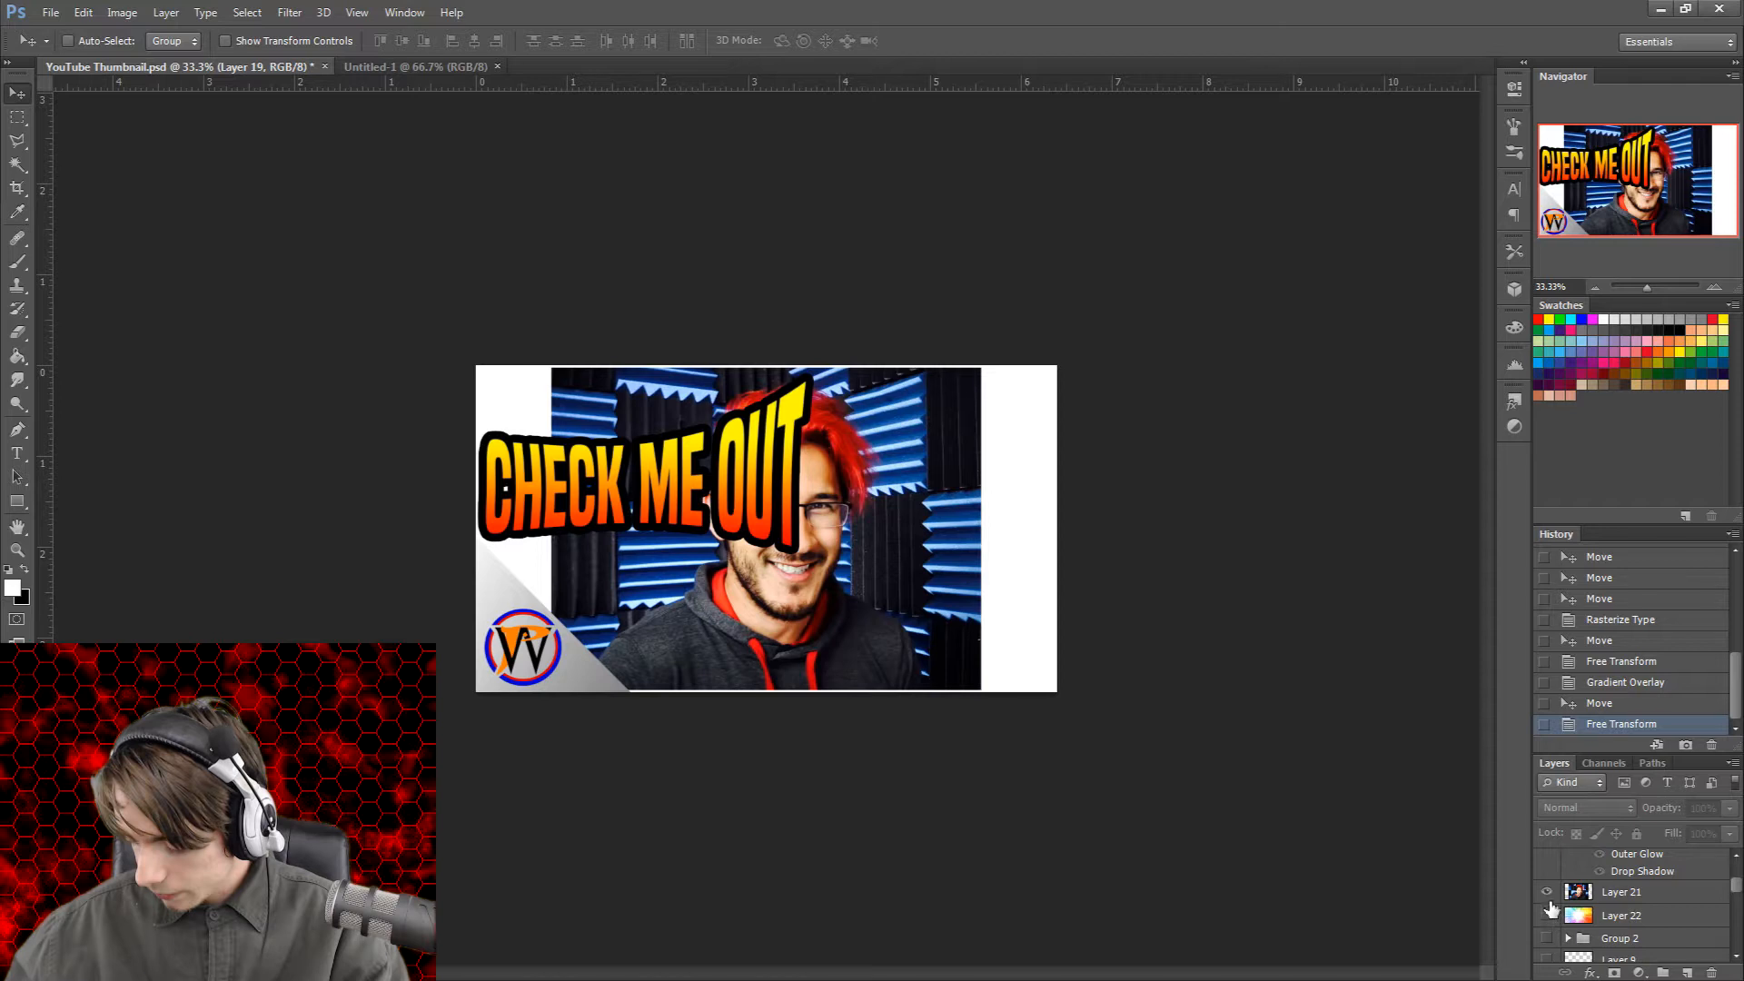
left_click(1547, 916)
left_click(1548, 892)
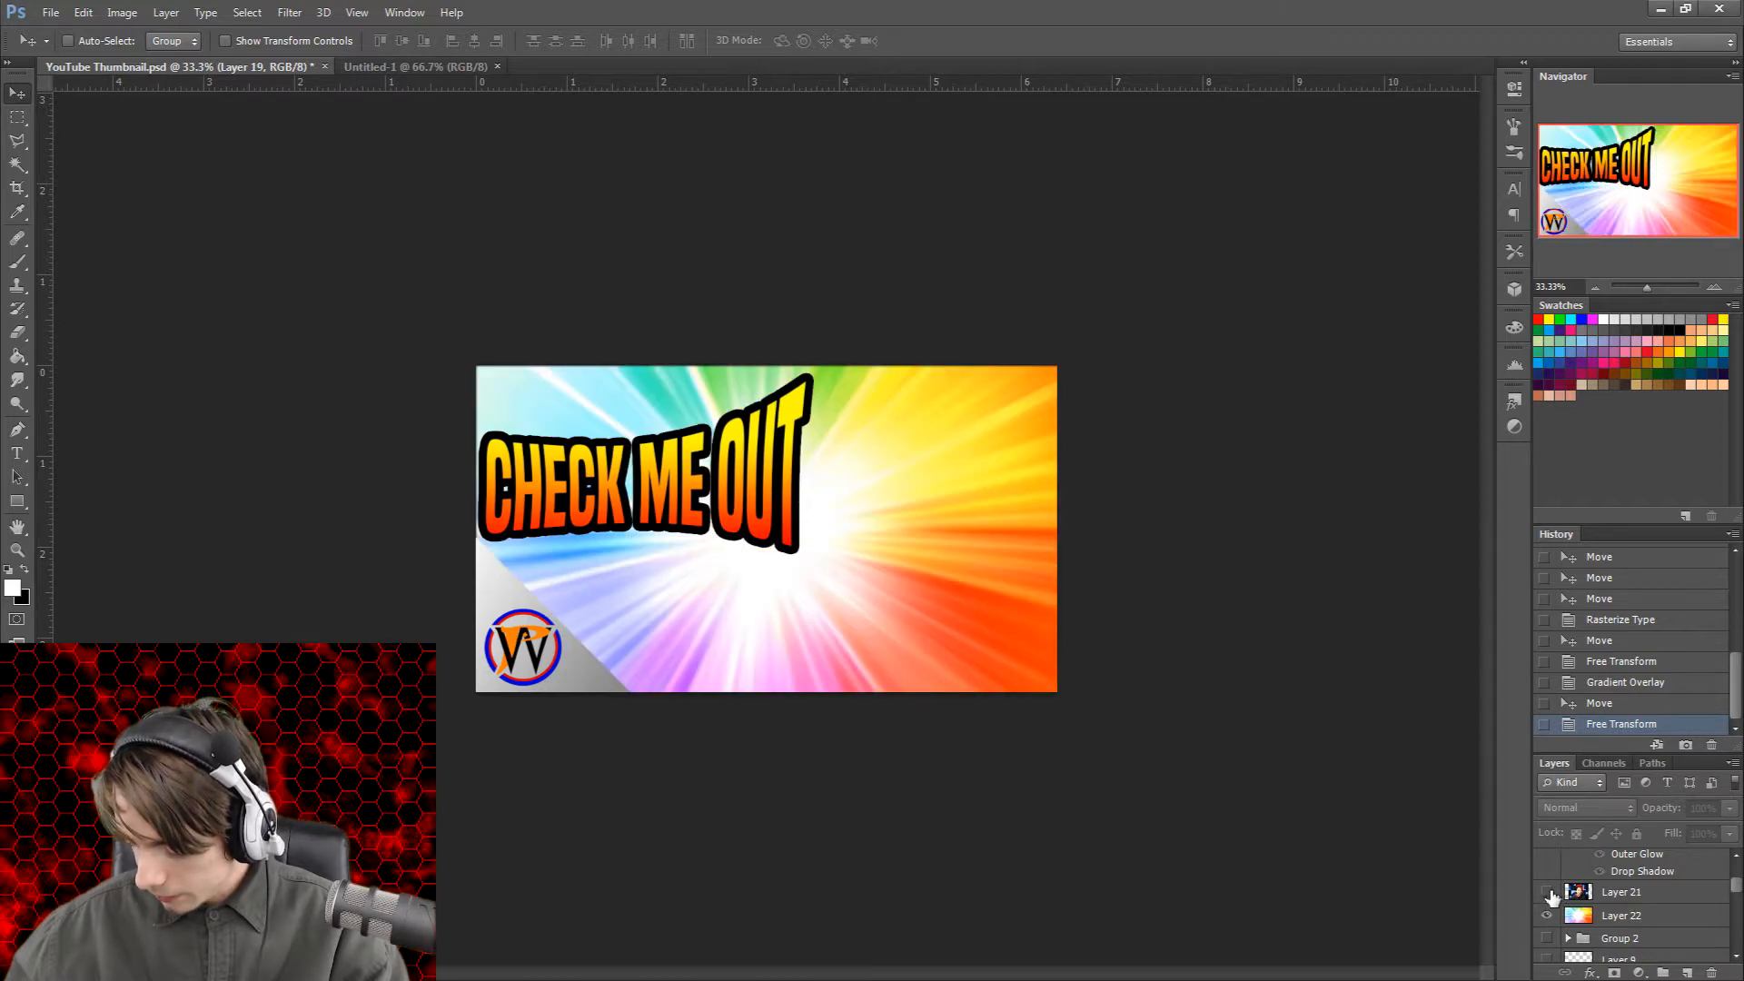
left_click_drag(1733, 897, 1733, 883)
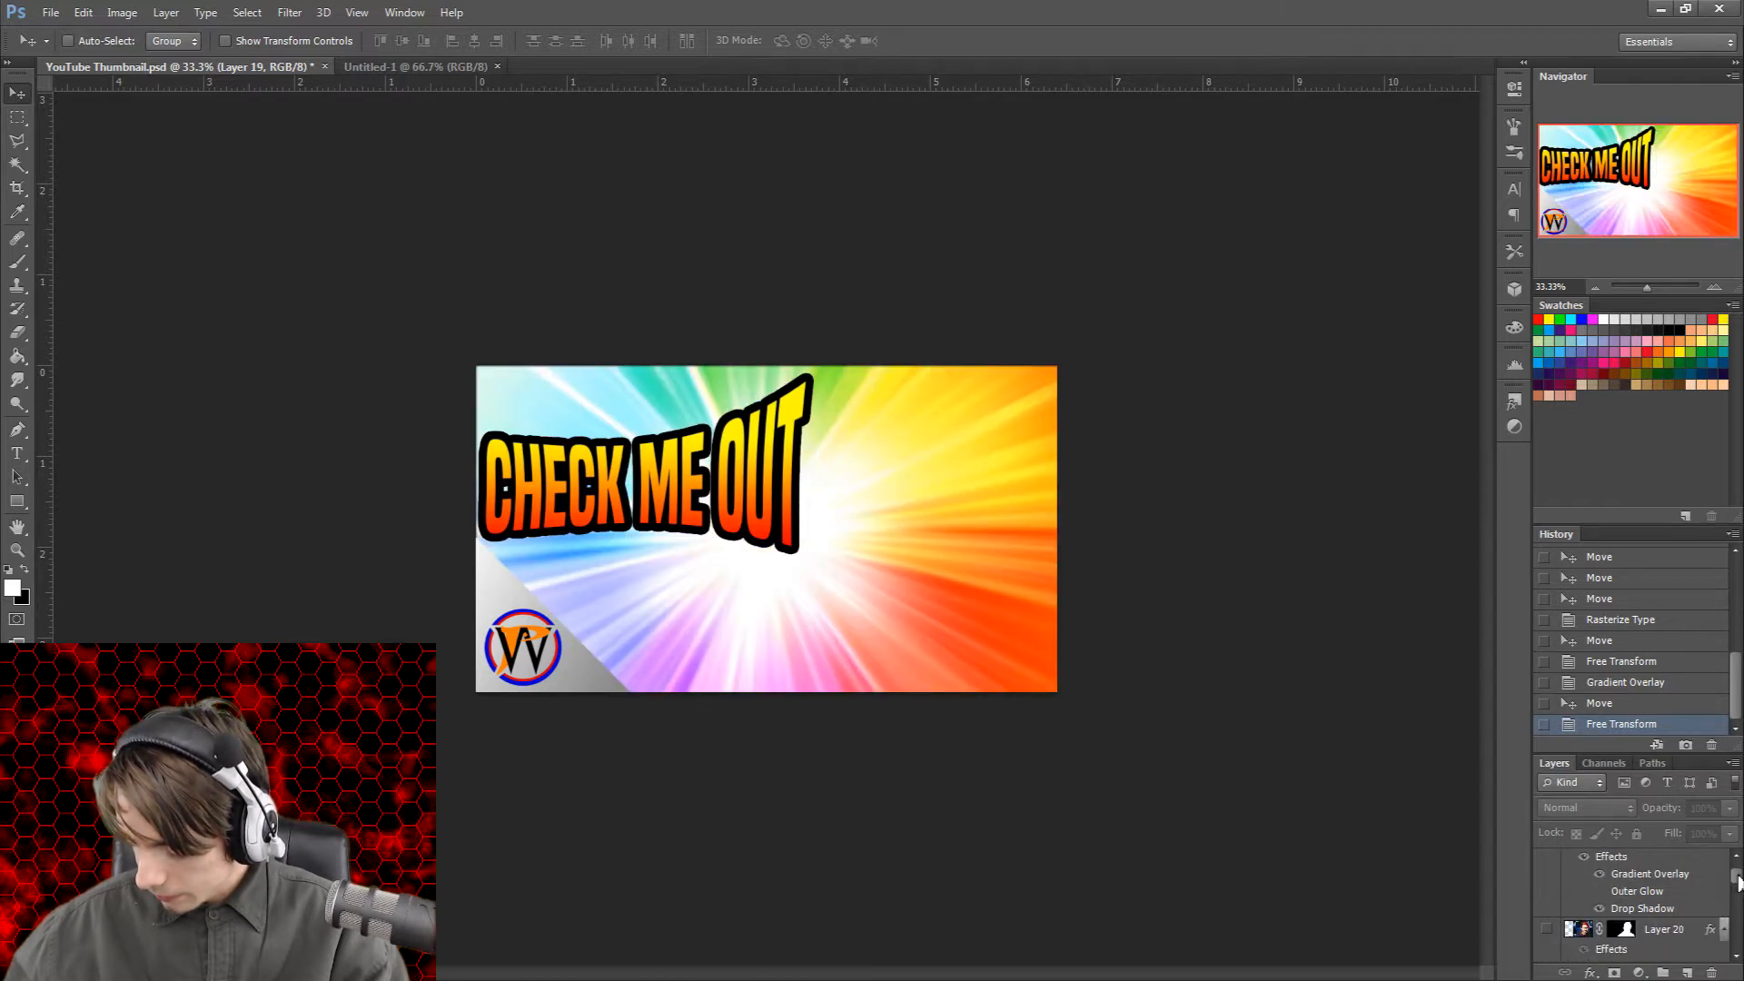
left_click(1547, 929)
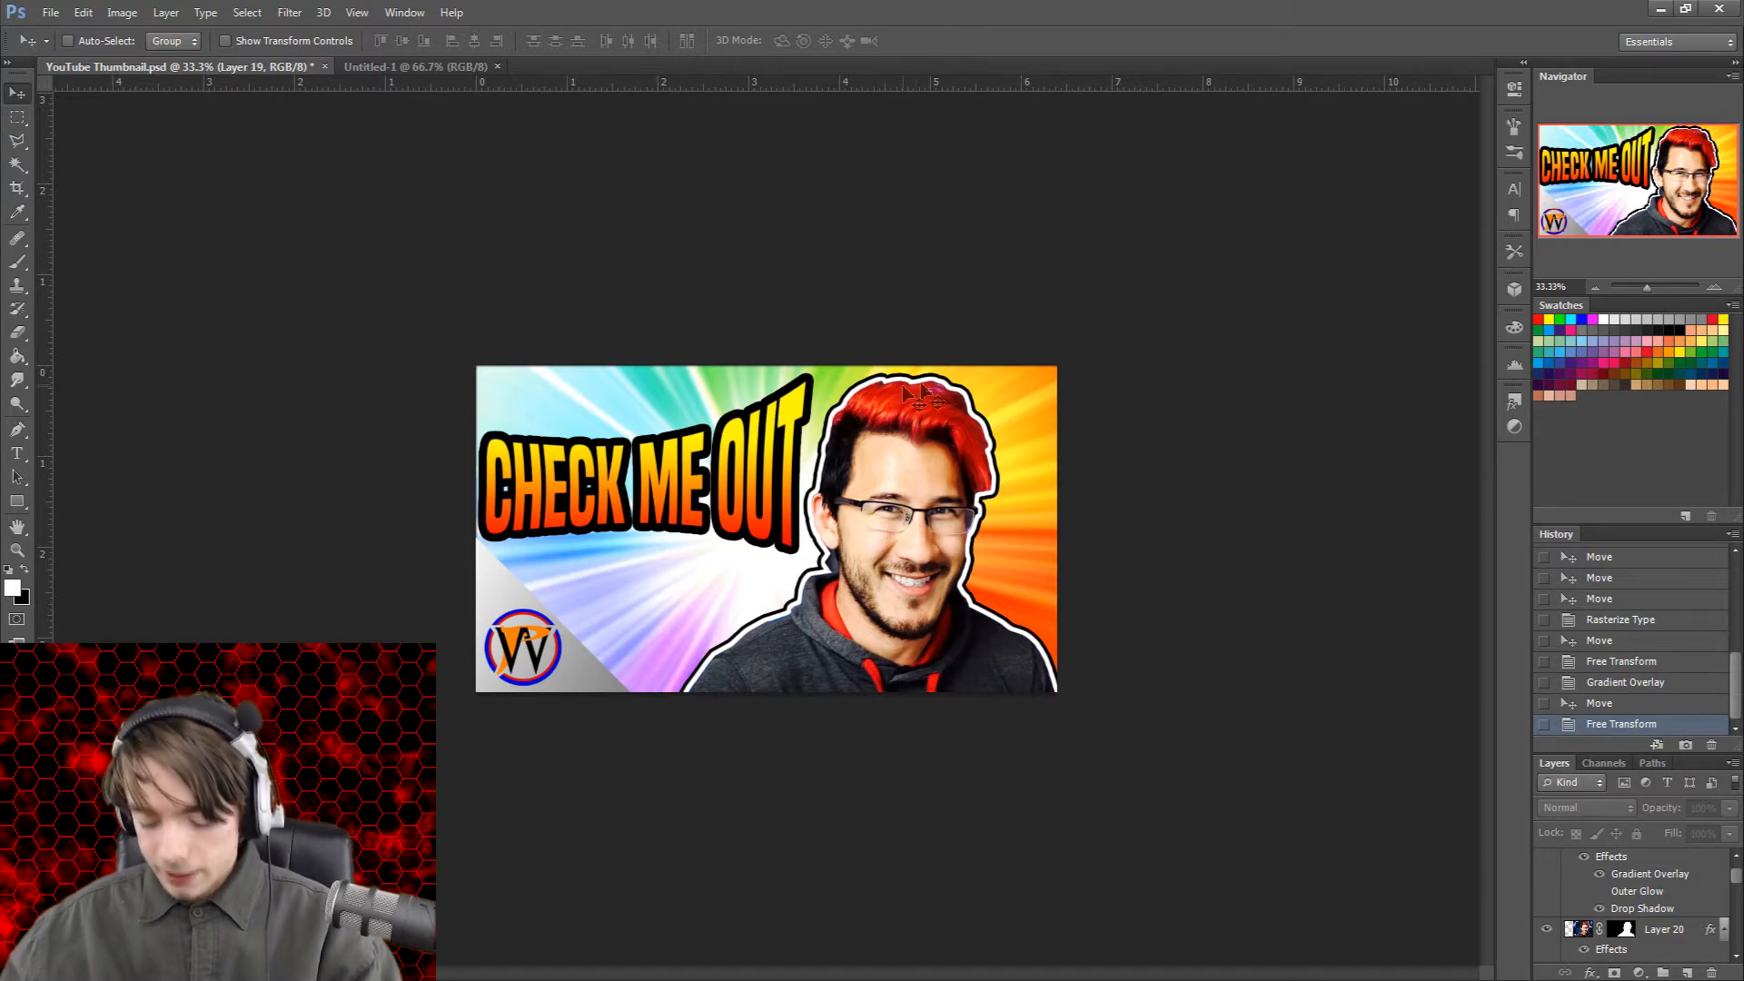
Step: Examine how readable the finished thumbnail is at very small size by shrinking the view to 5% and enlarging it again
key("ctrl+minus")
key("ctrl+minus")
key("ctrl+minus")
key("ctrl+minus")
key("ctrl+minus")
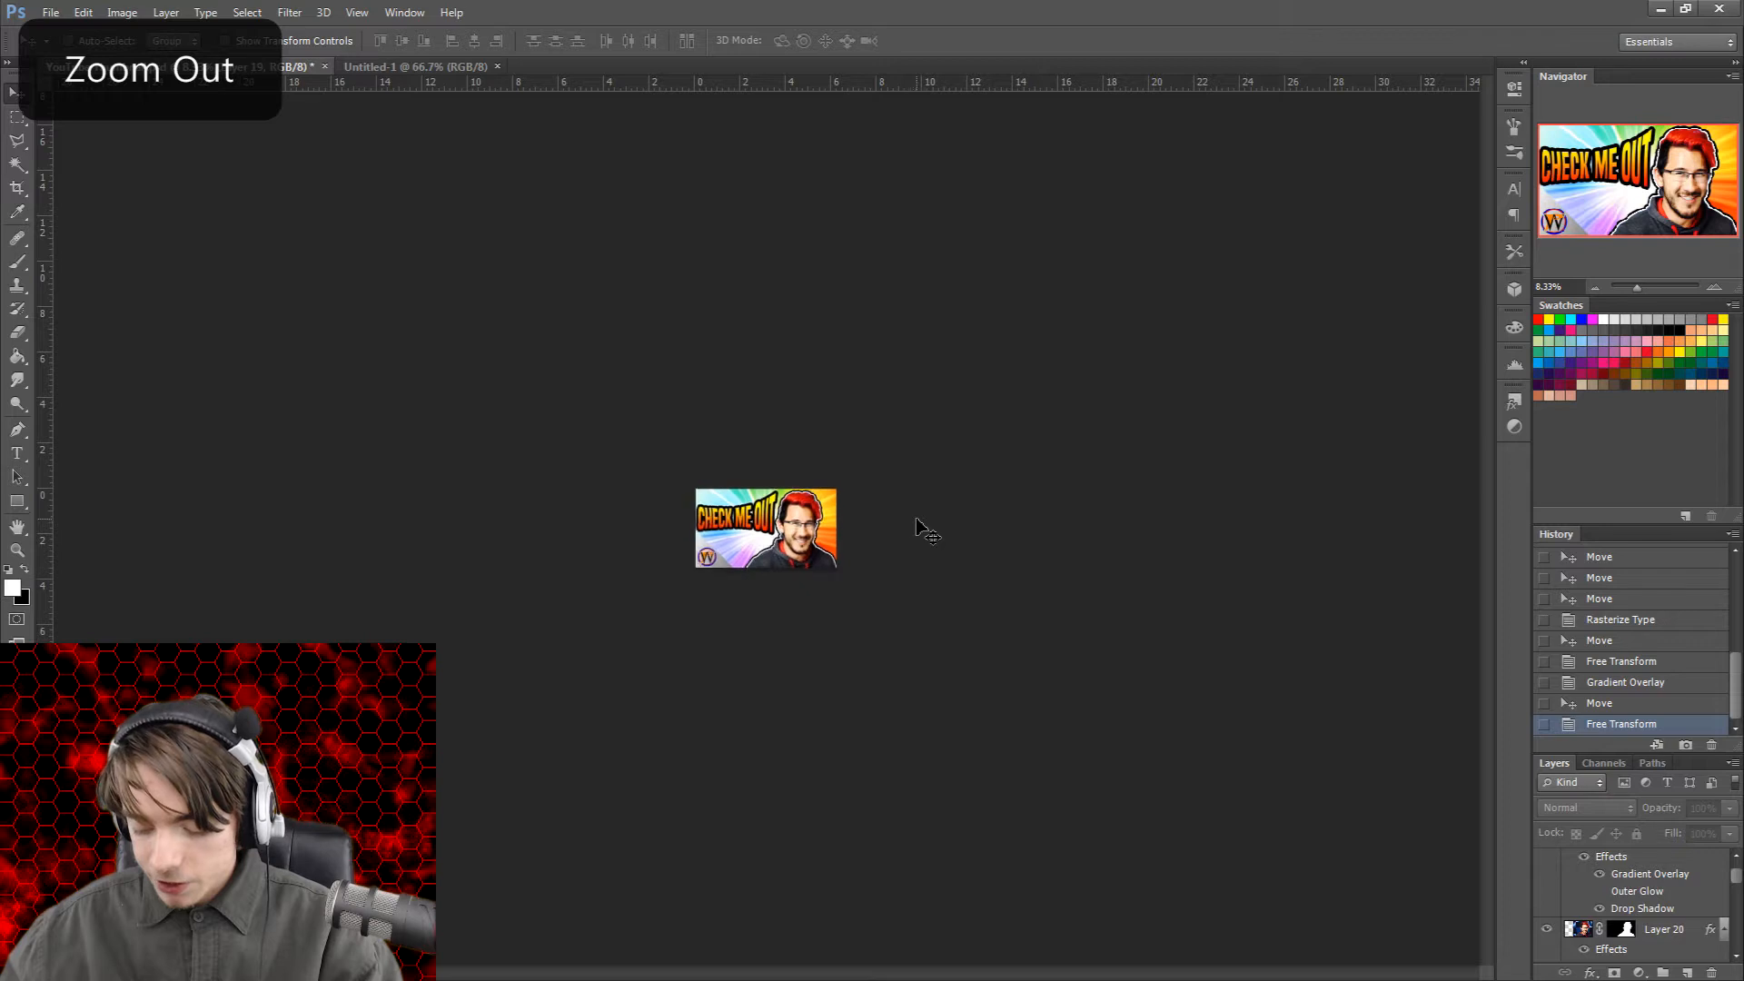
key("ctrl+minus")
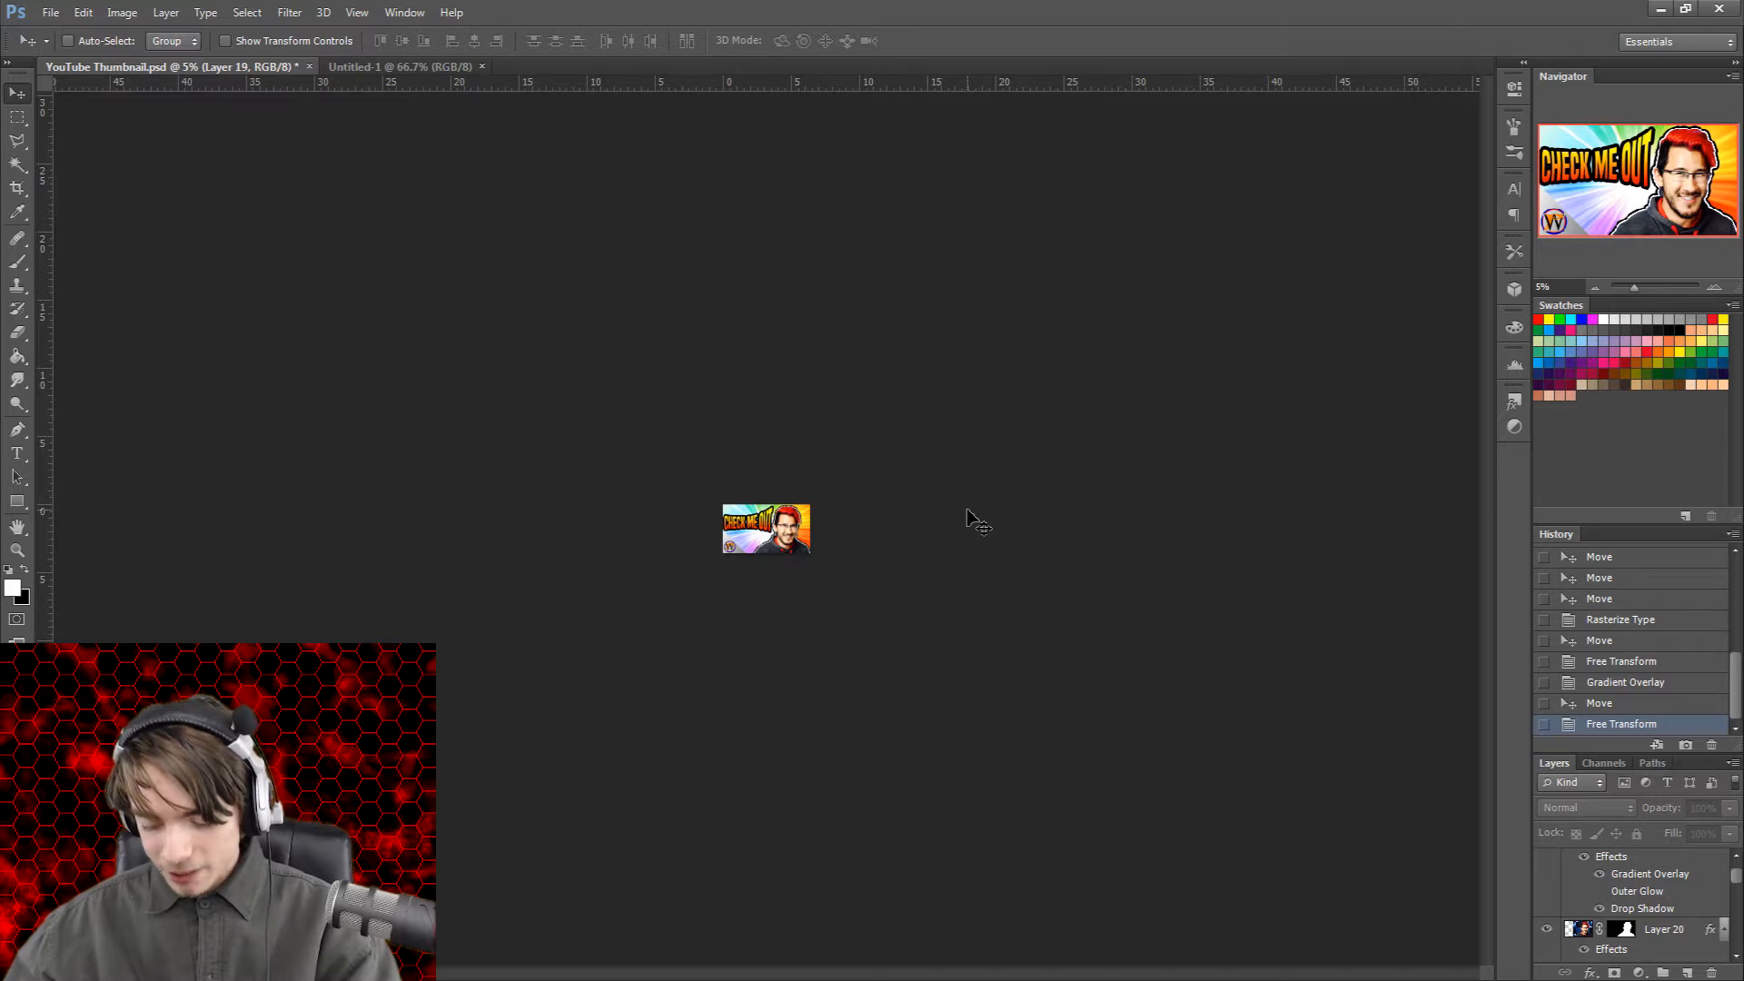
key("ctrl+plus")
key("ctrl+plus")
key("ctrl+plus")
key("ctrl+plus")
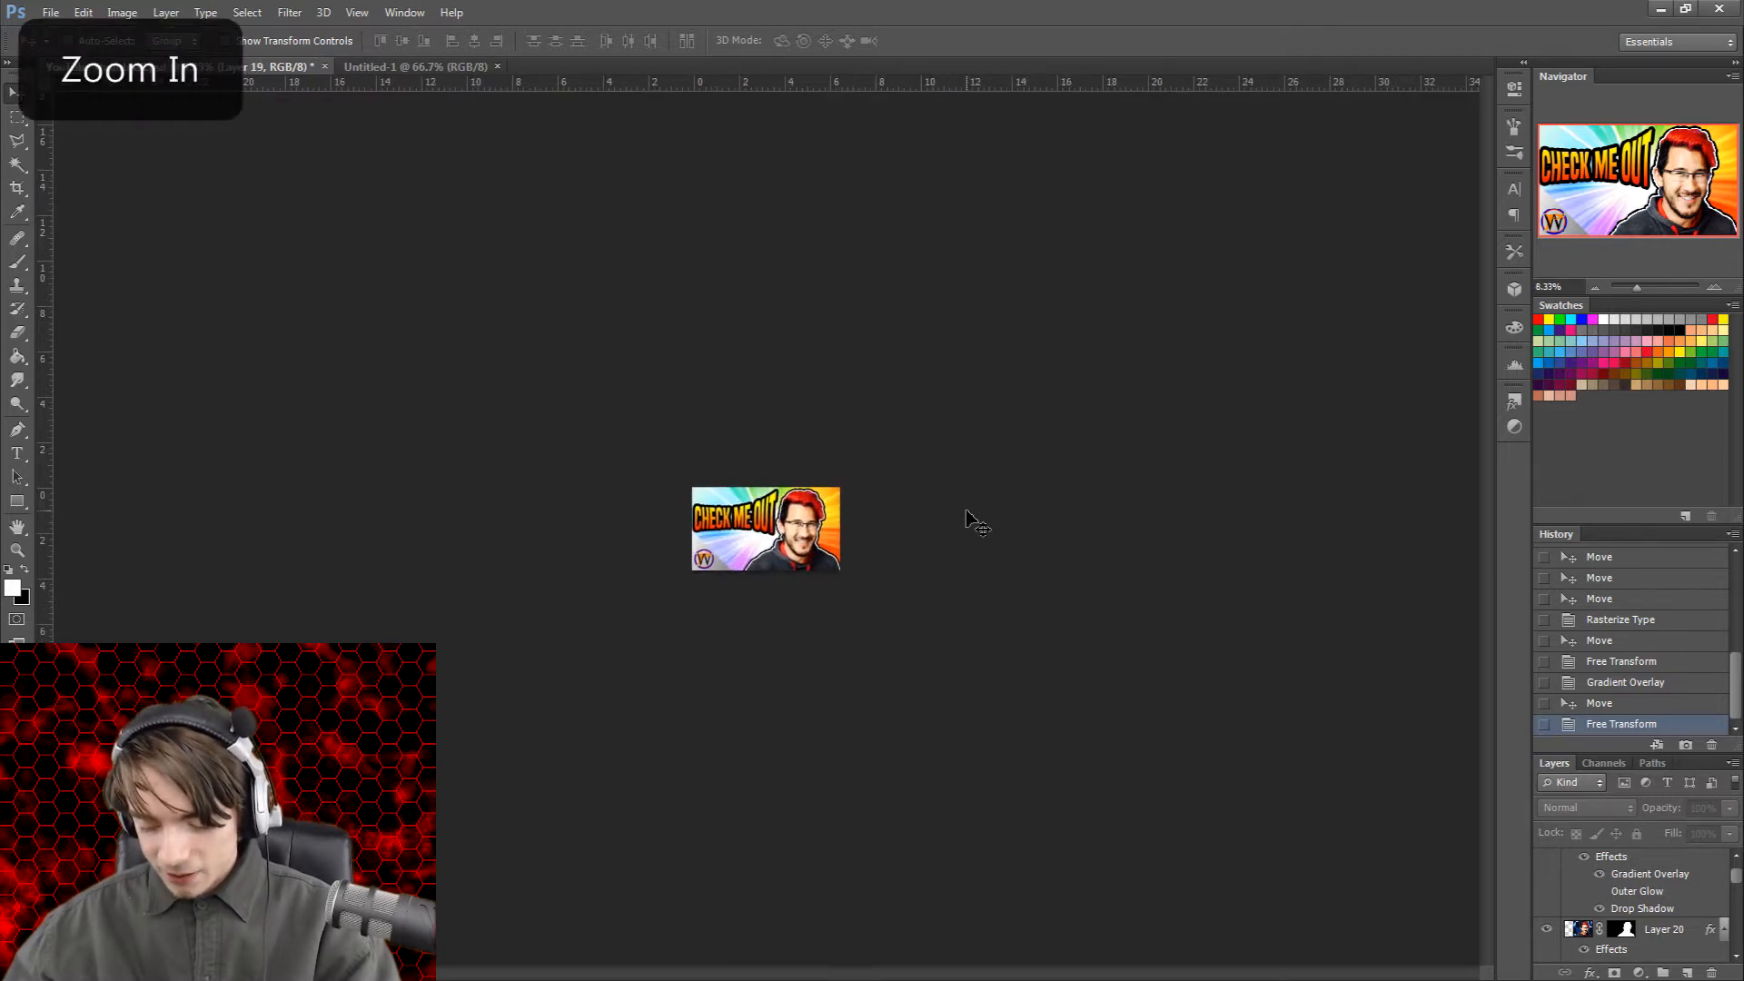
Step: Examine the legibility of the thumbnail's headline and portrait at progressively smaller sizes, down to a 2% view
key("ctrl+plus")
key("ctrl+plus")
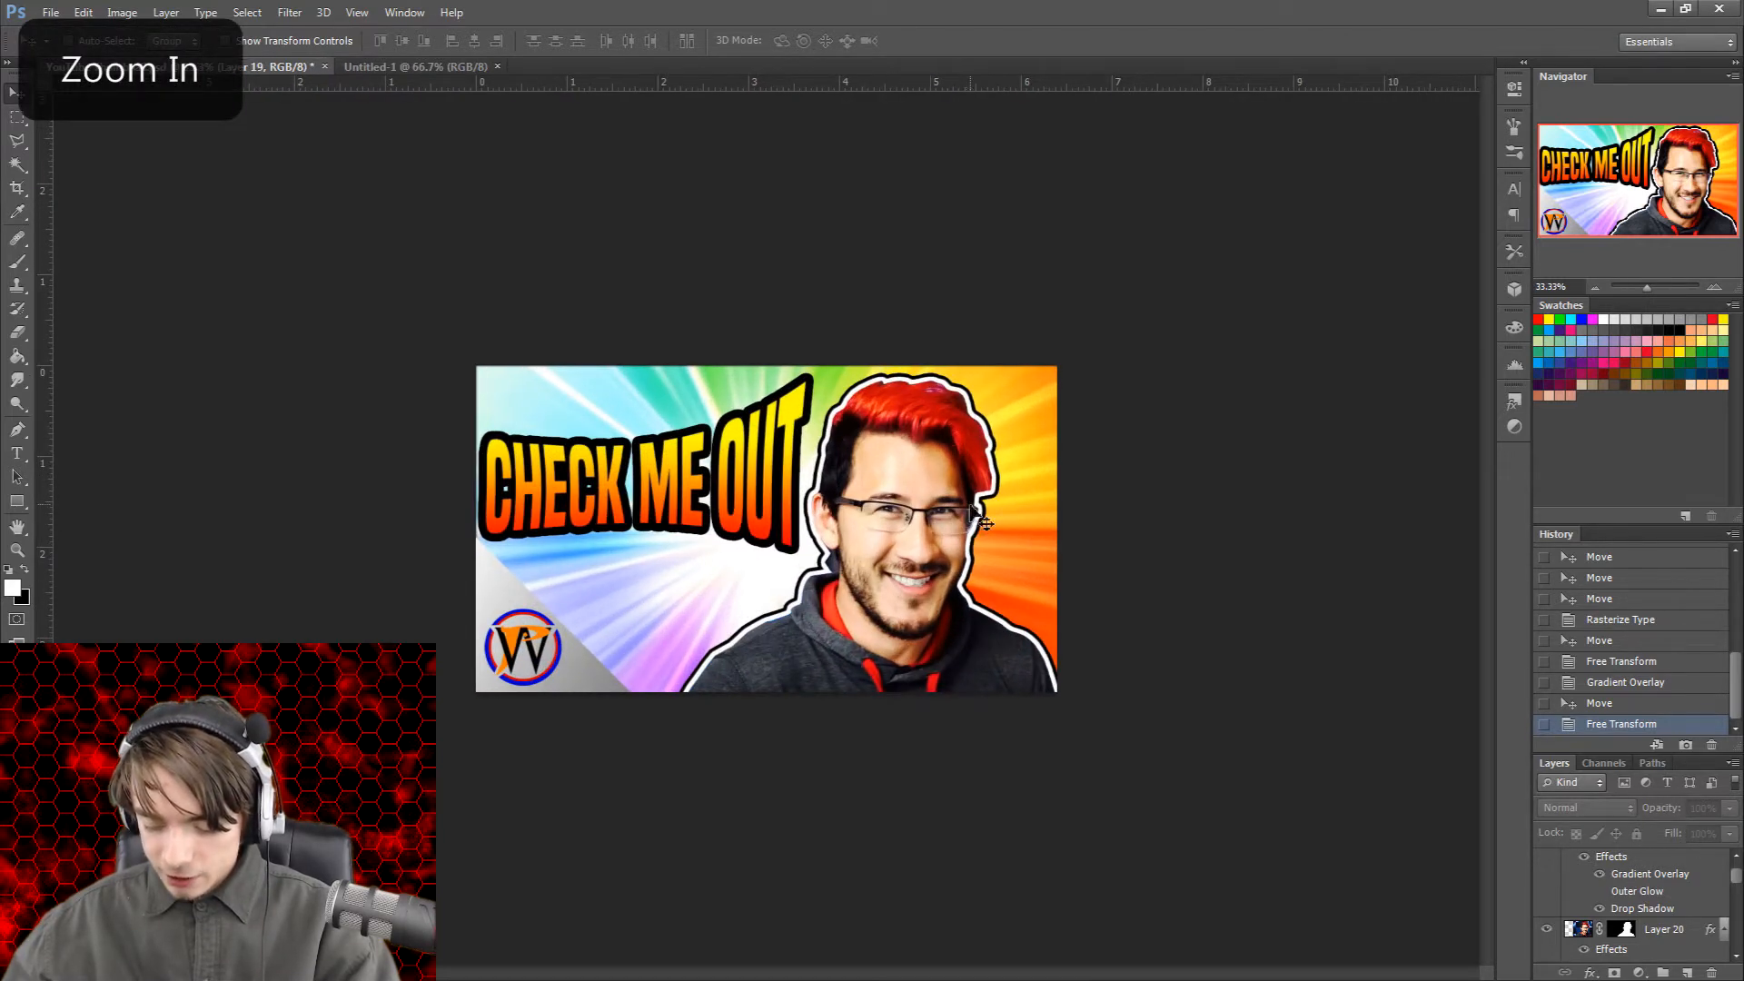
key("ctrl+minus")
key("ctrl+minus")
key("ctrl+minus")
key("ctrl+minus")
key("ctrl+minus")
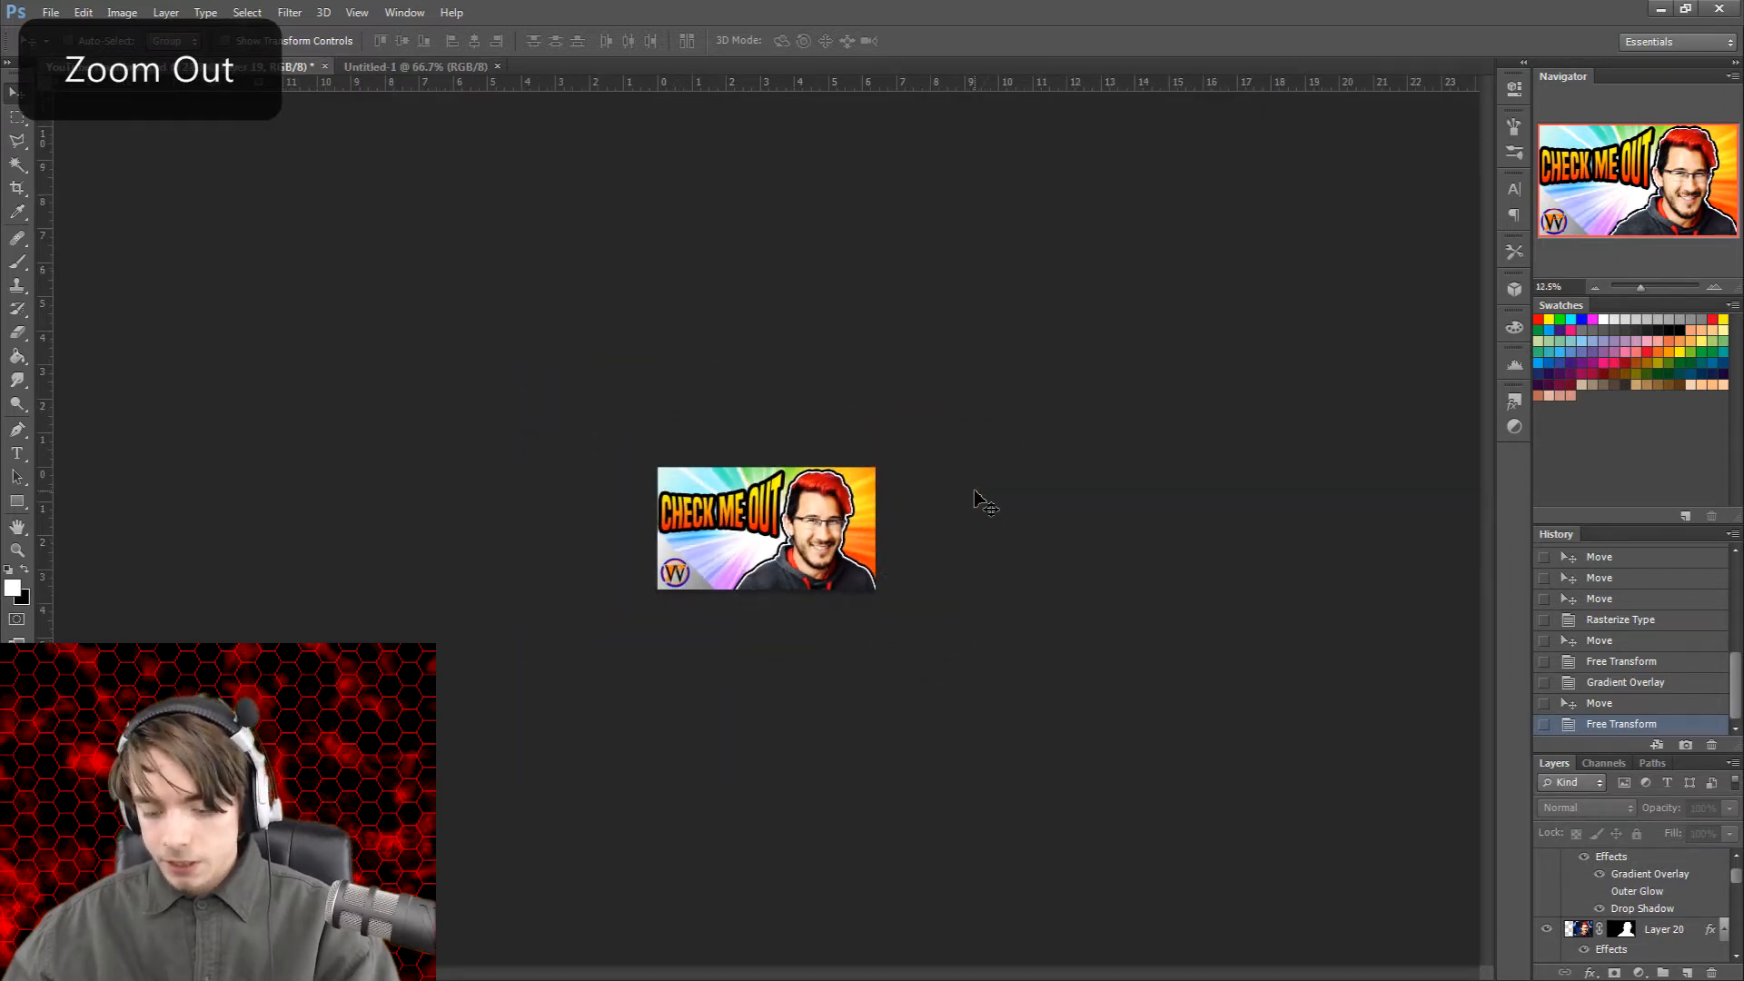
key("ctrl+minus")
key("ctrl+minus")
key("ctrl+minus")
key("ctrl+minus")
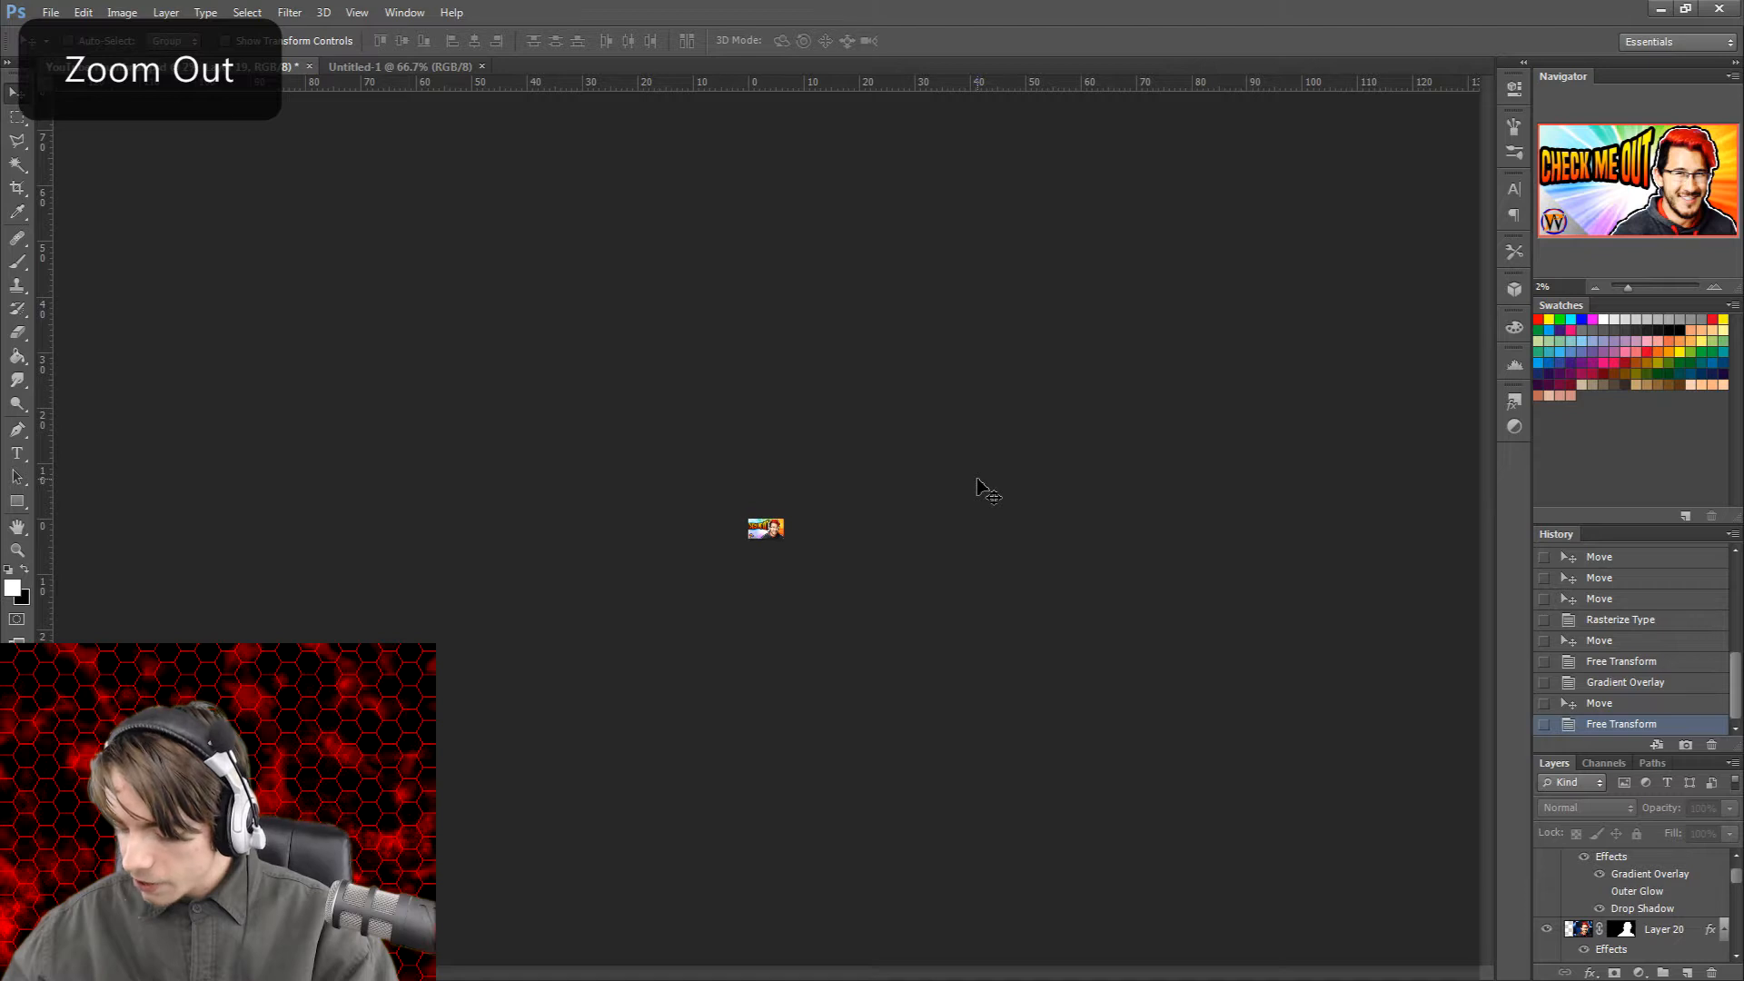
Step: Compare the thumbnail's tiny preview with larger sizes, enlarging the view gradually up to 50%
key("ctrl+plus")
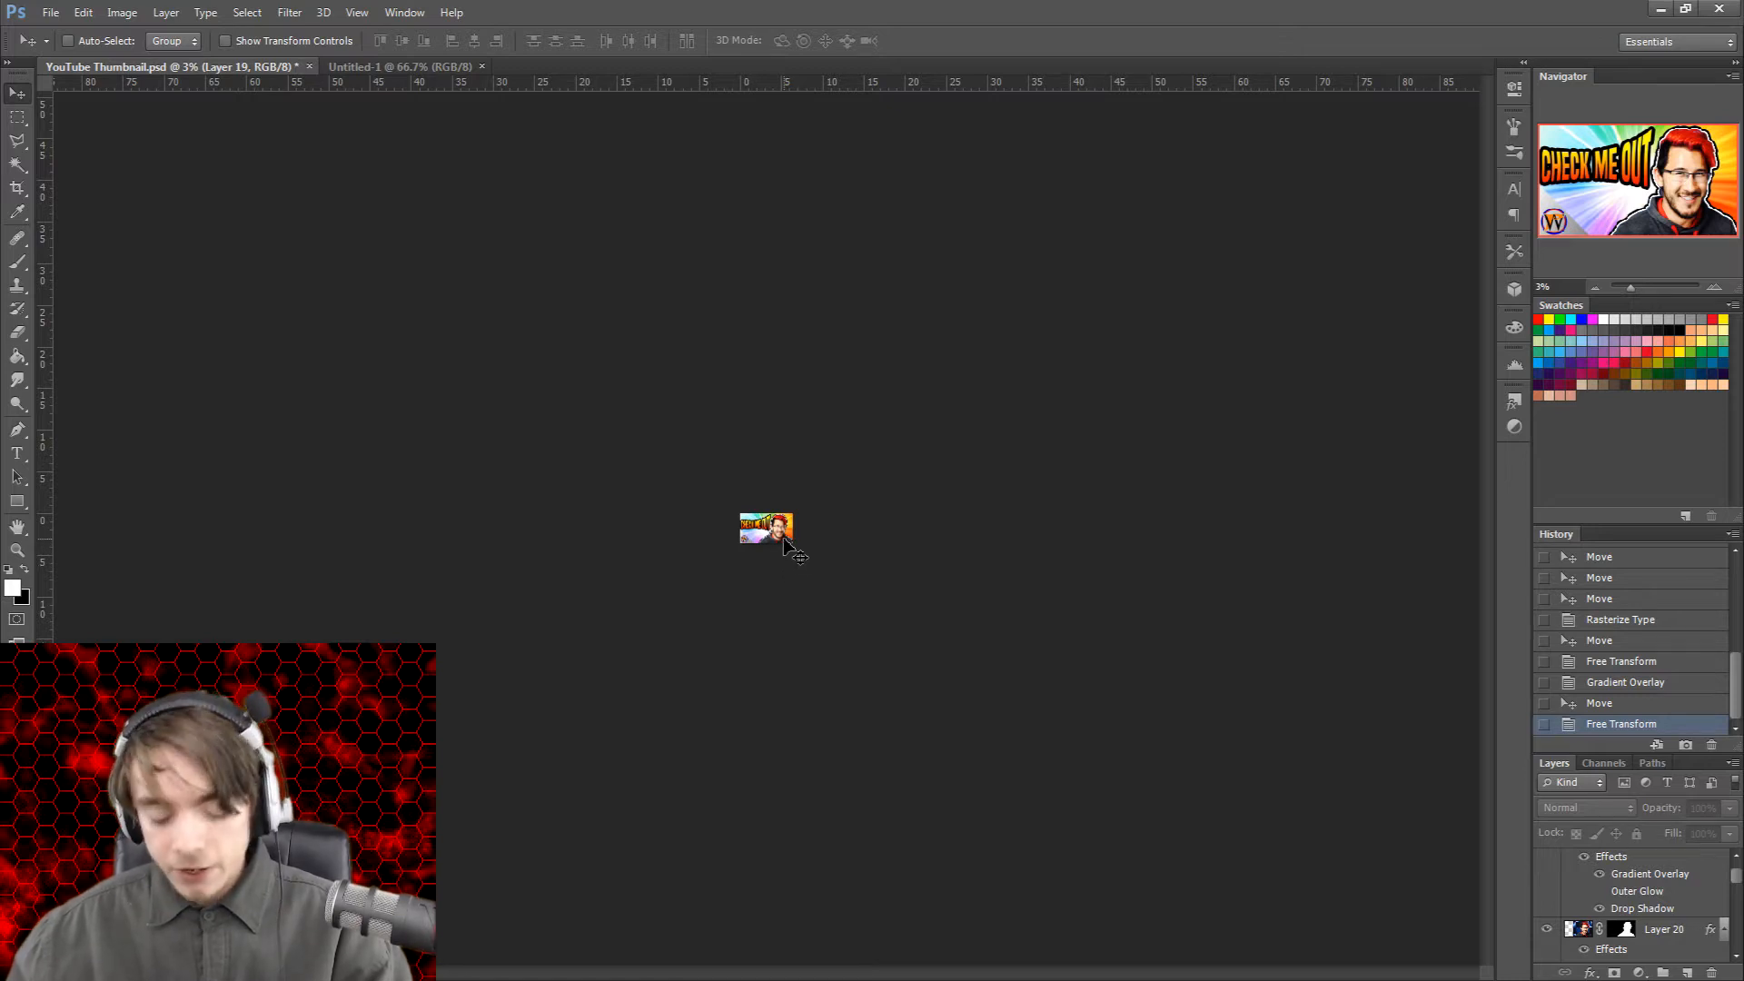
key("ctrl+equal")
key("ctrl+equal")
key("ctrl+equal")
key("ctrl+equal")
key("ctrl+equal")
key("ctrl+equal")
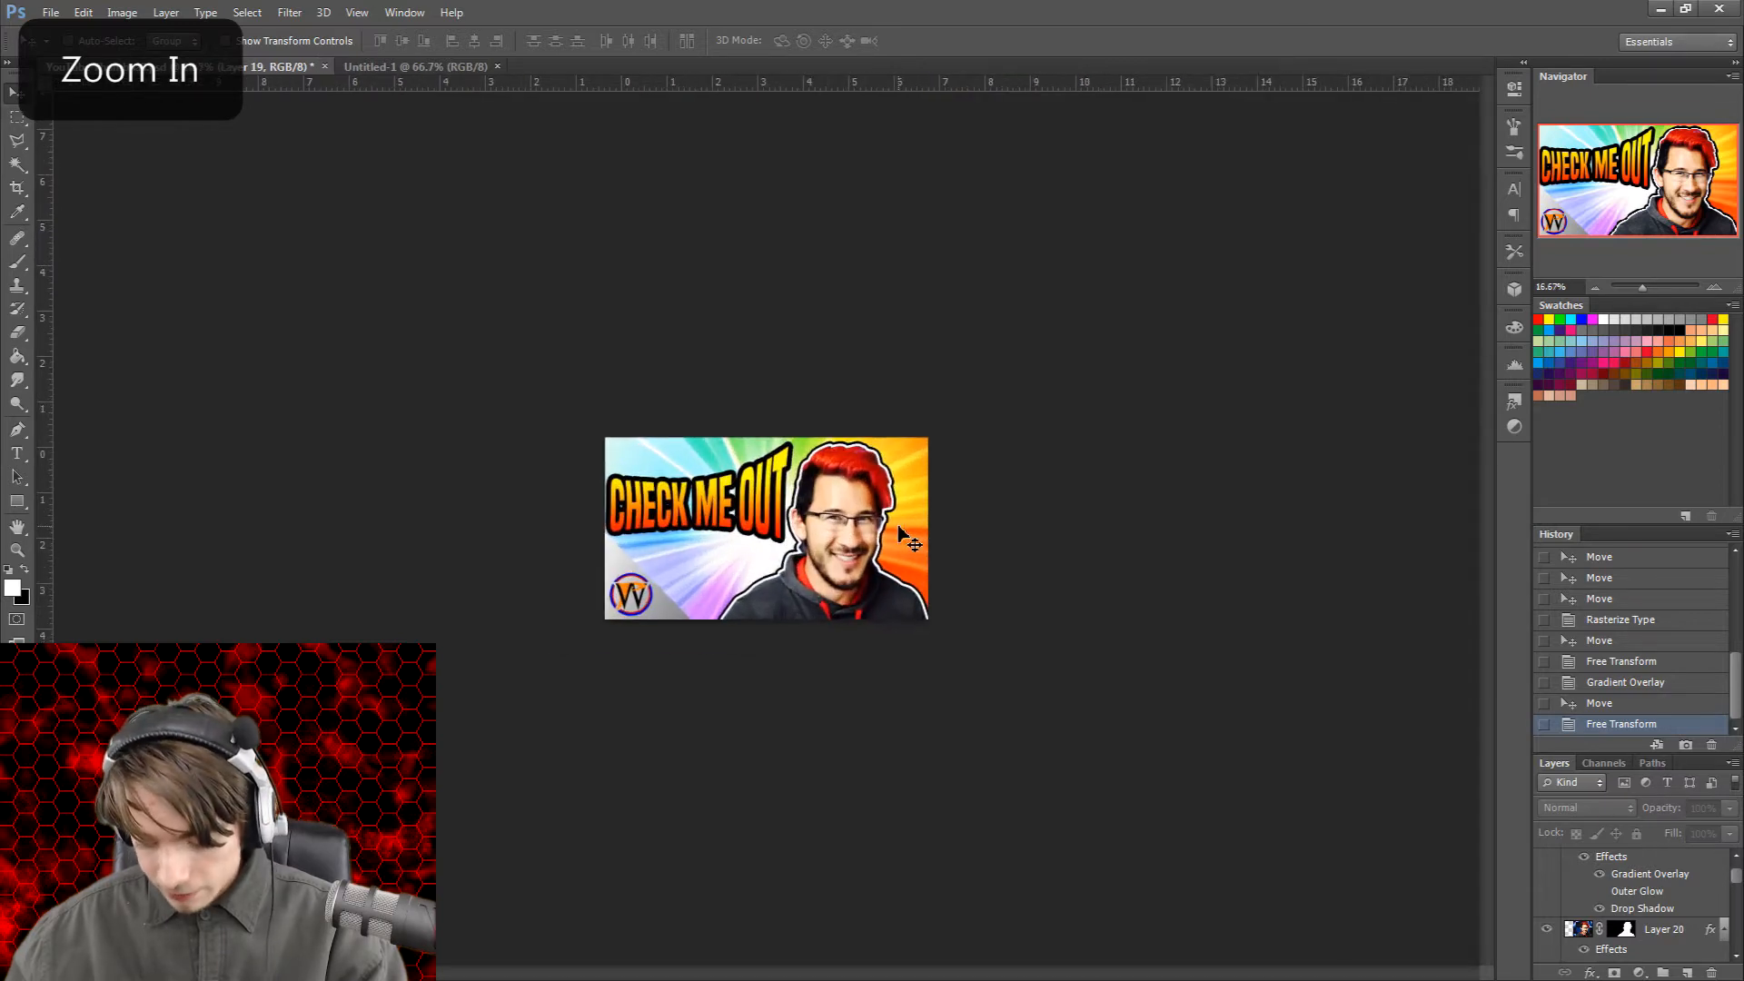
key("ctrl+equal")
key("ctrl+equal")
key("ctrl+equal")
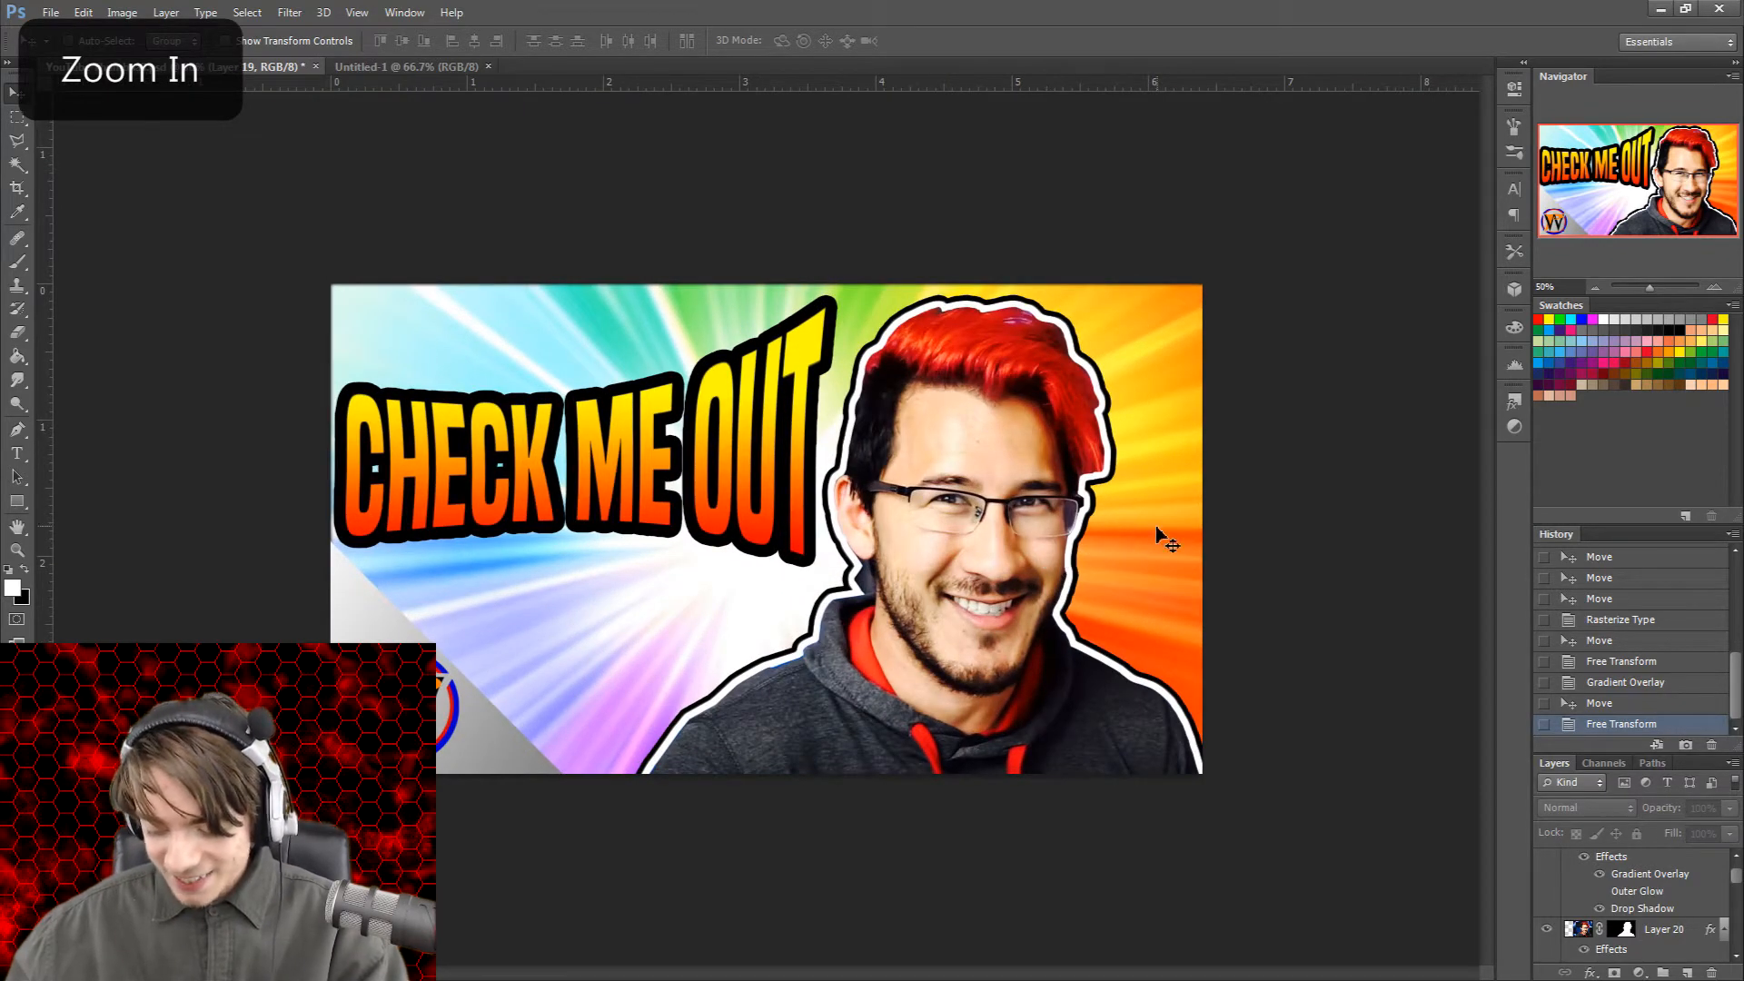